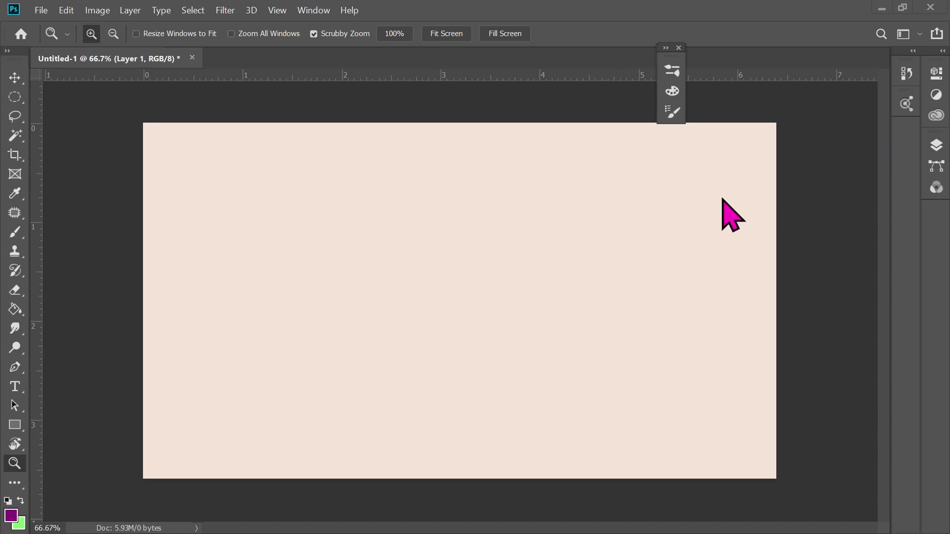
# Step: Choose the Brush tool and close the two extra sketch documents, Untitled-1asd.psd and Untitled-1.psd
pyautogui.press('b')
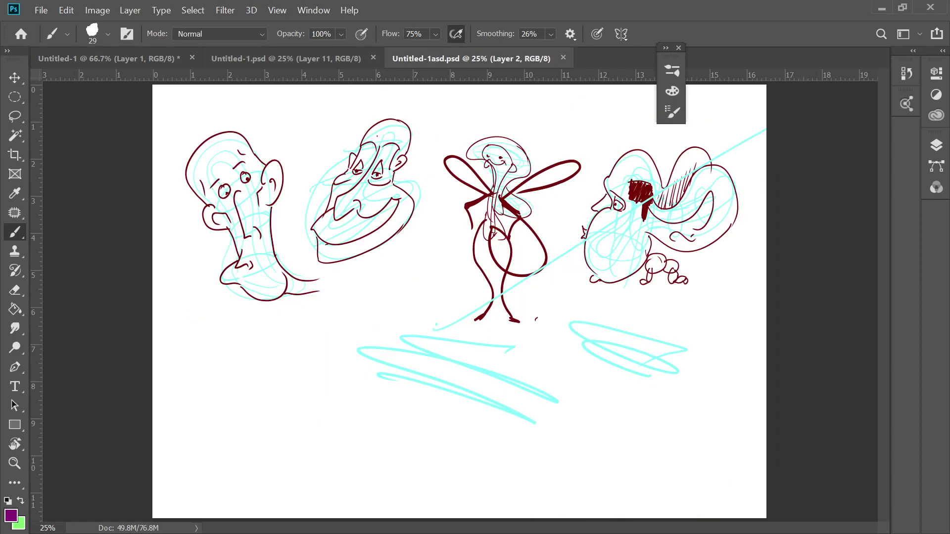
pyautogui.click(563, 58)
pyautogui.click(374, 57)
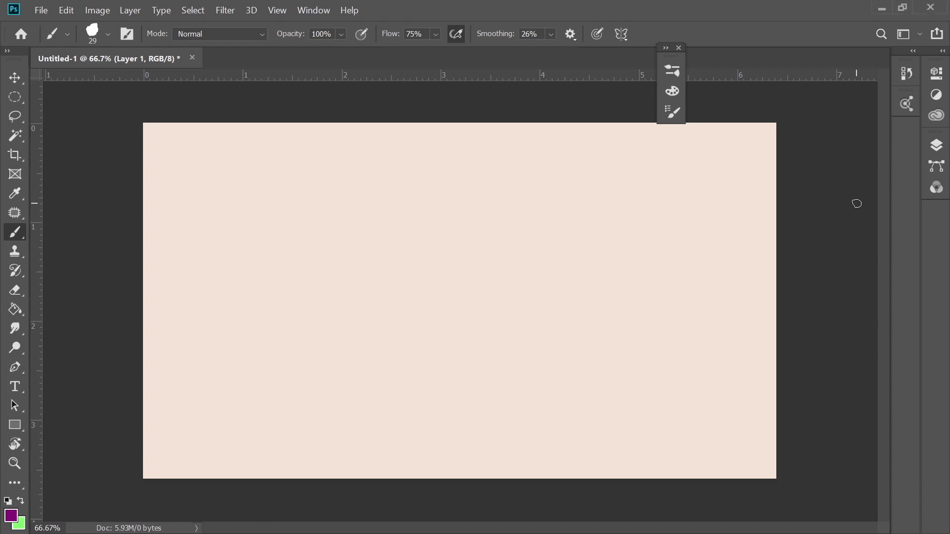
# Step: Add an empty layer above the peach-filled layer and make green the painting colour
pyautogui.click(946, 149)
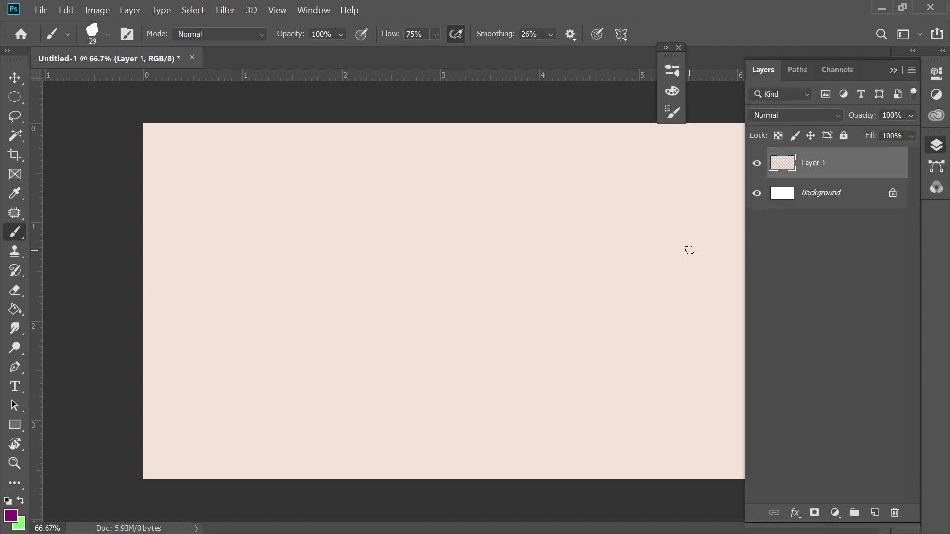
pyautogui.click(874, 512)
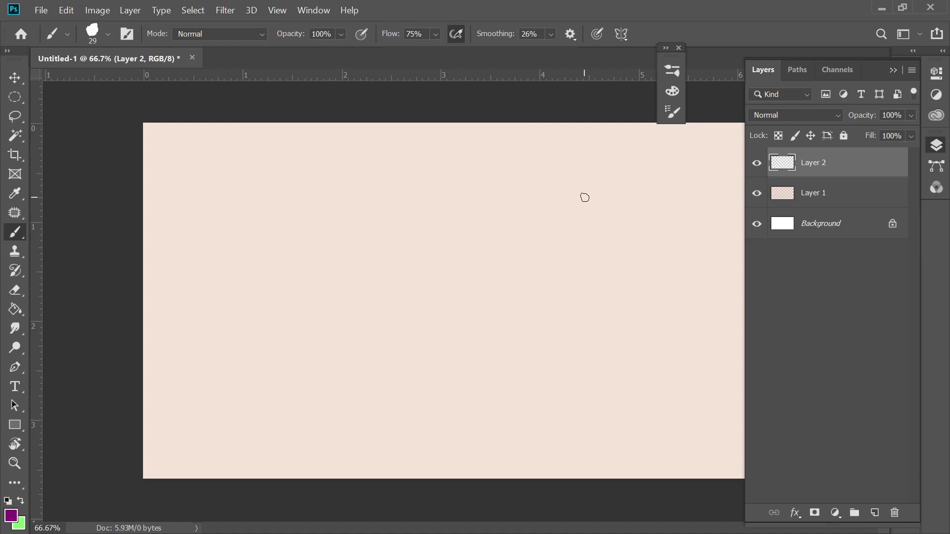
pyautogui.press('x')
# Step: Scribble loose, overlapping green loops on the new layer, forming a roundish tangle about 2 inches across
pyautogui.hotkey('ctrl', '+')
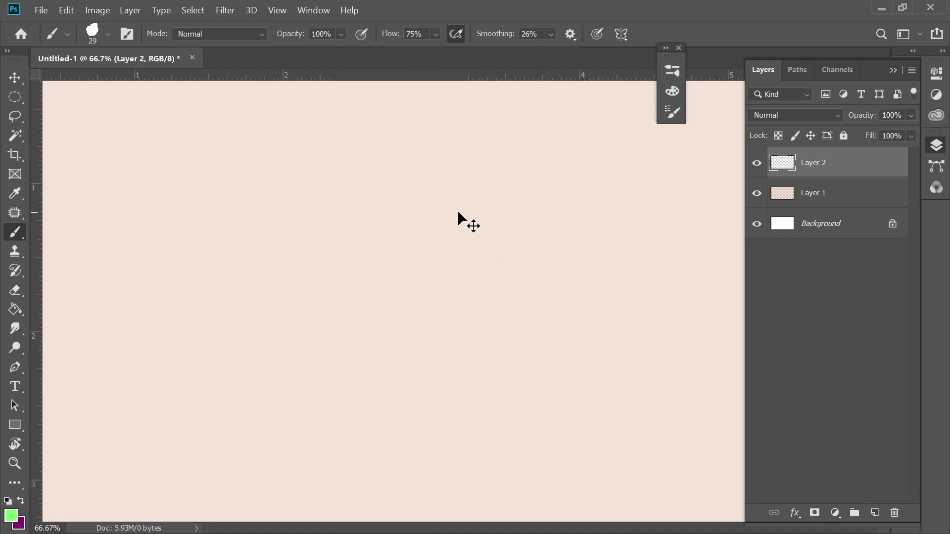
pyautogui.press('Tab')
pyautogui.moveTo(447, 252); pyautogui.dragTo(525, 233)
pyautogui.hotkey('ctrl', '-')
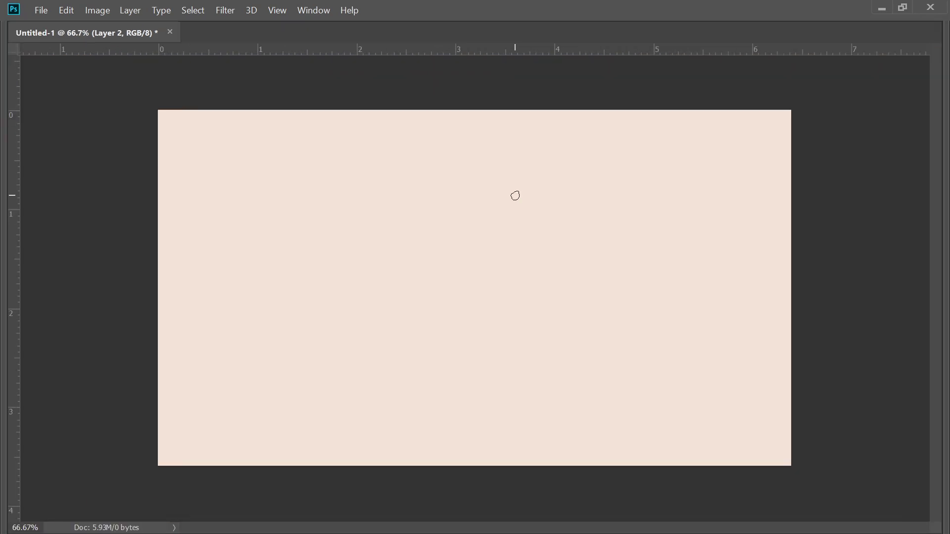
pyautogui.press('r')
pyautogui.moveTo(494, 239)
pyautogui.mouseDown()
pyautogui.moveTo(454, 170)
pyautogui.moveTo(485, 165)
pyautogui.moveTo(443, 187)
pyautogui.moveTo(424, 248)
pyautogui.moveTo(431, 269)
pyautogui.mouseUp()
pyautogui.moveTo(367, 163)
pyautogui.mouseDown()
pyautogui.moveTo(344, 165)
pyautogui.moveTo(322, 230)
pyautogui.moveTo(321, 280)
pyautogui.moveTo(371, 198)
pyautogui.moveTo(388, 206)
pyautogui.moveTo(393, 265)
pyautogui.moveTo(416, 227)
pyautogui.moveTo(396, 164)
pyautogui.moveTo(373, 286)
pyautogui.moveTo(352, 159)
pyautogui.moveTo(424, 159)
pyautogui.moveTo(366, 129)
pyautogui.moveTo(316, 195)
pyautogui.moveTo(370, 312)
pyautogui.moveTo(409, 208)
pyautogui.moveTo(426, 259)
pyautogui.moveTo(333, 144)
pyautogui.moveTo(272, 191)
pyautogui.moveTo(344, 322)
pyautogui.mouseUp()
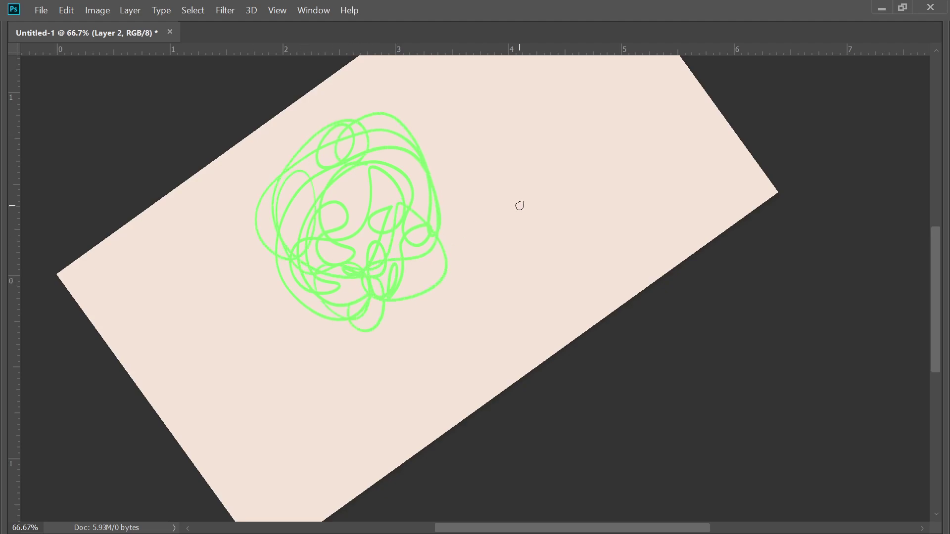
# Step: Lower the green scribble layer's opacity to 73%
pyautogui.press('Tab')
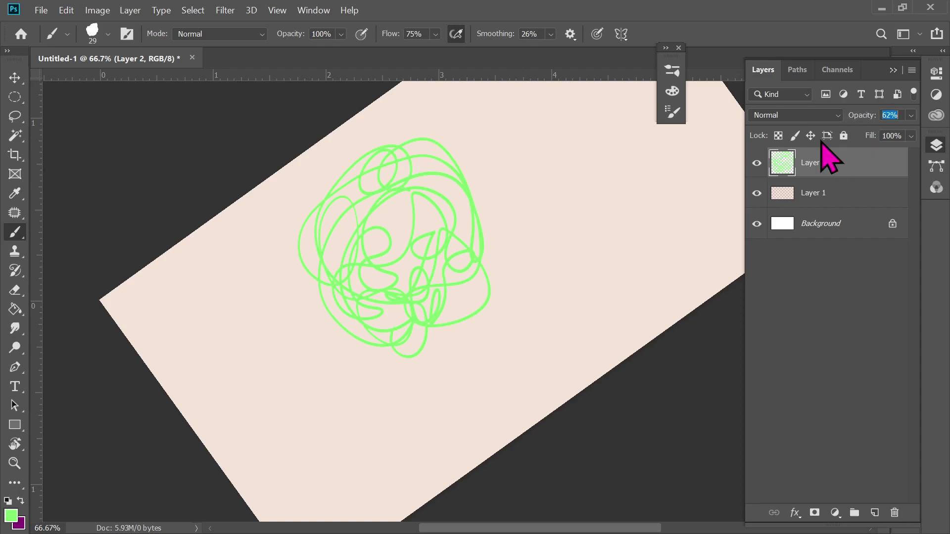
pyautogui.moveTo(864, 115); pyautogui.dragTo(847, 116)
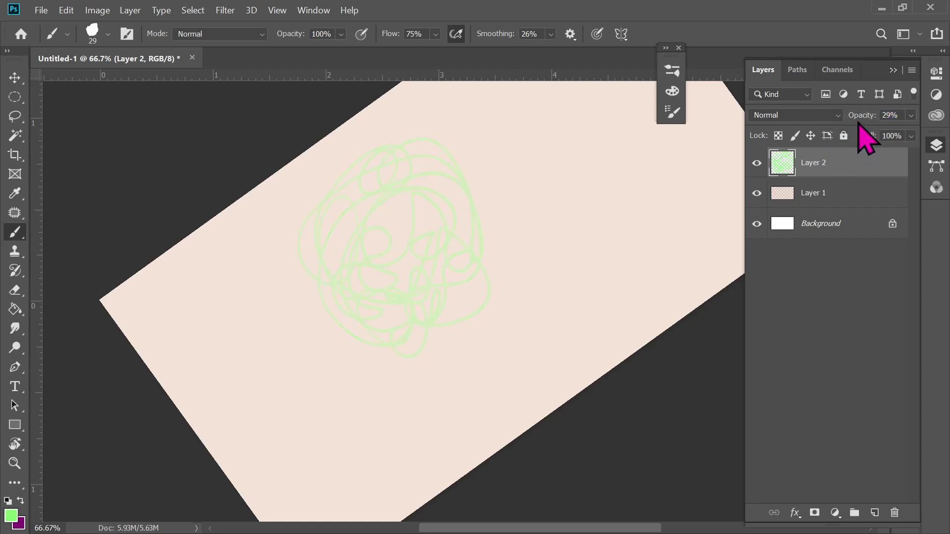
pyautogui.click(889, 114)
pyautogui.write('73')
pyautogui.press('Return')
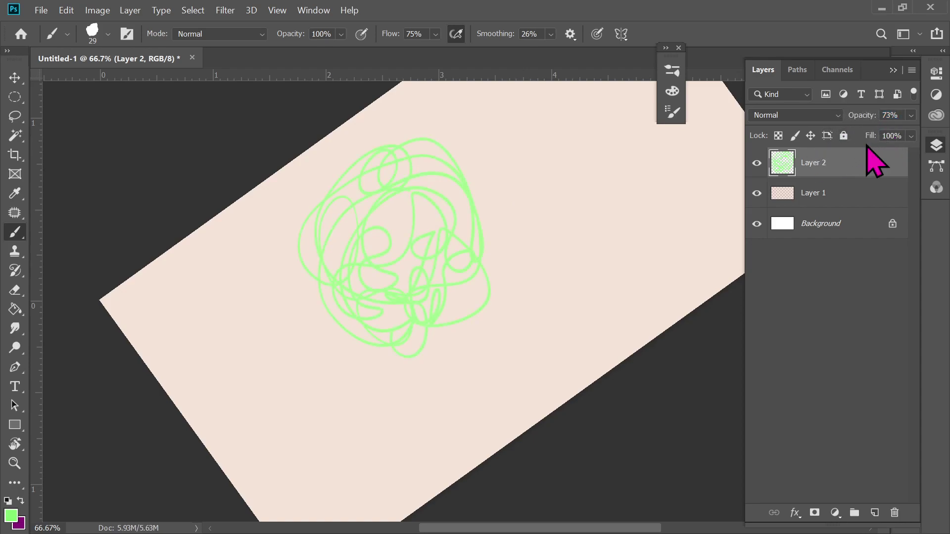
# Step: Add a new layer above the scribble and trace a small purple oval over the loops near its top
pyautogui.click(874, 512)
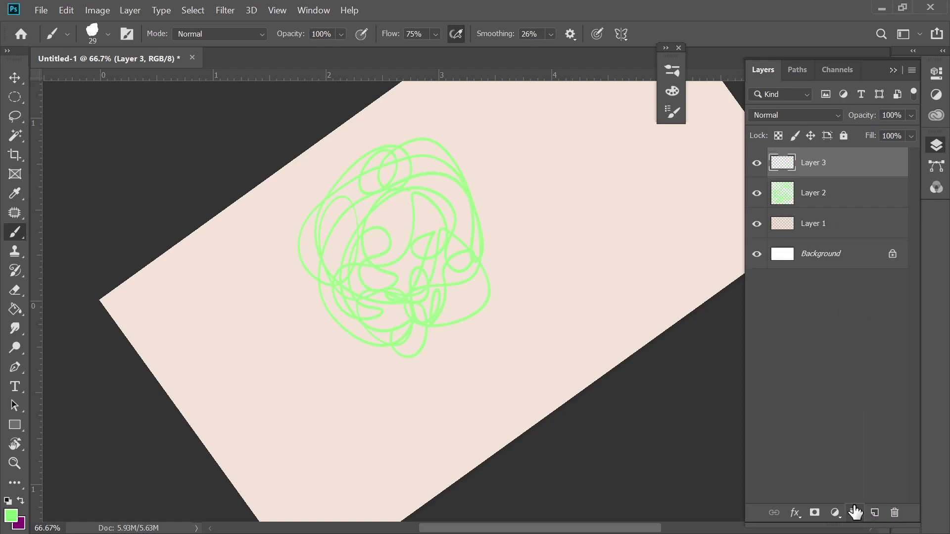
pyautogui.press('x')
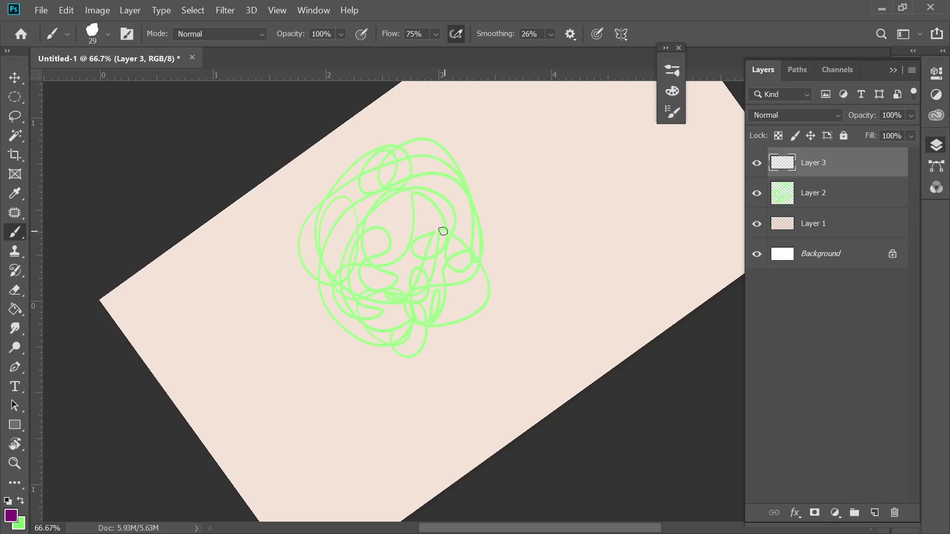
pyautogui.moveTo(465, 263)
pyautogui.mouseDown()
pyautogui.moveTo(456, 233)
pyautogui.moveTo(449, 265)
pyautogui.mouseUp()
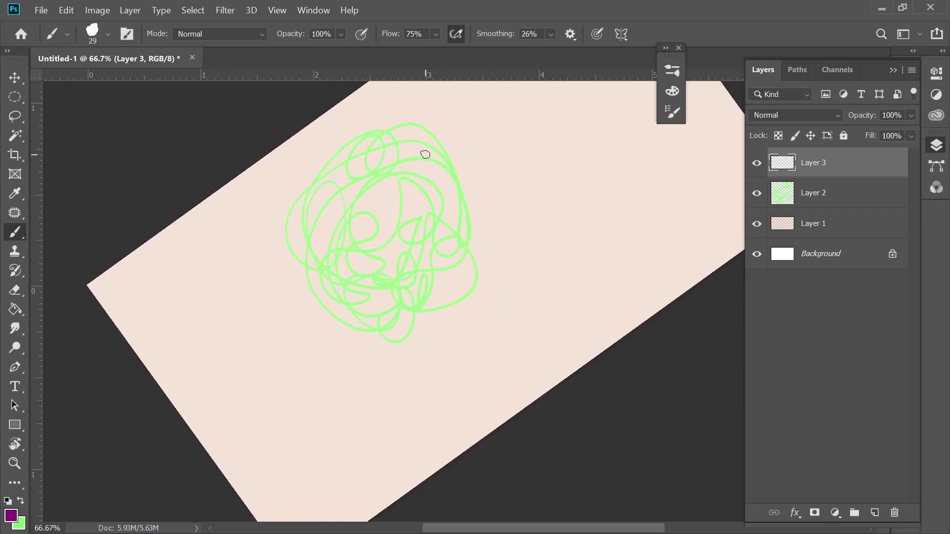
pyautogui.moveTo(475, 201); pyautogui.dragTo(468, 224)
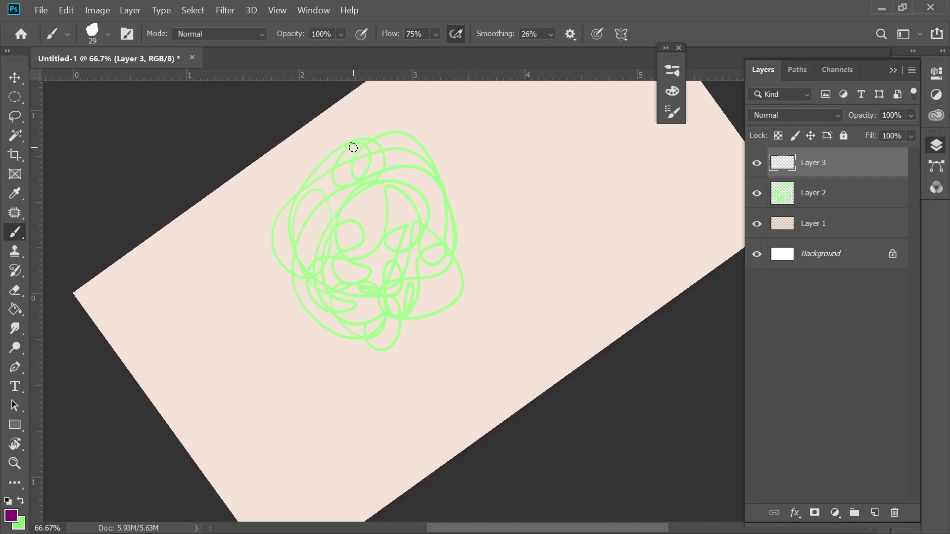
pyautogui.moveTo(350, 144); pyautogui.dragTo(349, 146)
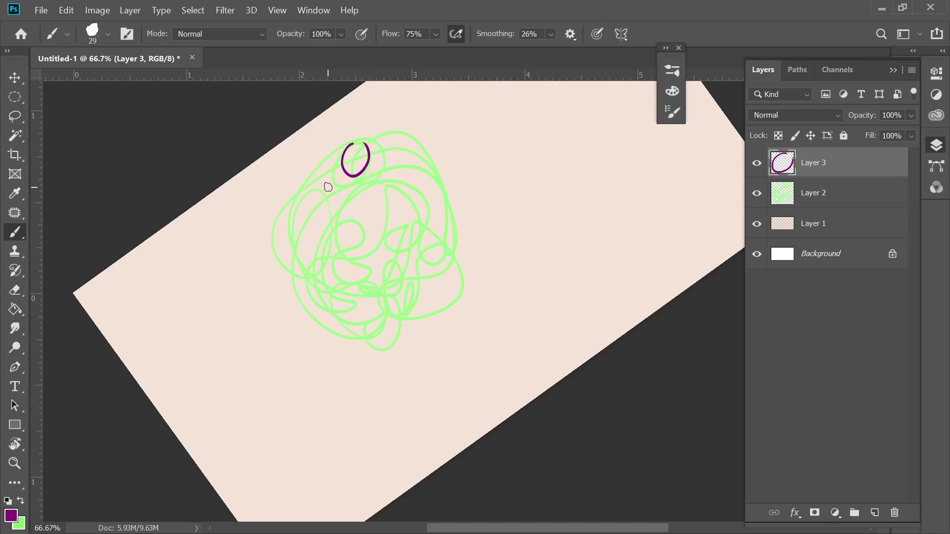
# Step: Trace one long purple curve down the scribble's outer edge beside the small oval, undoing the extra stroke
pyautogui.moveTo(341, 146)
pyautogui.mouseDown()
pyautogui.moveTo(321, 159)
pyautogui.moveTo(306, 269)
pyautogui.mouseUp()
pyautogui.moveTo(309, 192)
pyautogui.mouseDown()
pyautogui.moveTo(328, 212)
pyautogui.moveTo(322, 255)
pyautogui.mouseUp()
pyautogui.hotkey('ctrl', 'z')
# Step: Trace two small arches, a notch and a deep rounded curve in purple over the scribble's lower loops
pyautogui.press('r')
pyautogui.moveTo(417, 229)
pyautogui.mouseDown()
pyautogui.moveTo(485, 201)
pyautogui.moveTo(360, 184)
pyautogui.mouseUp()
pyautogui.scroll(-3, 359, 184)
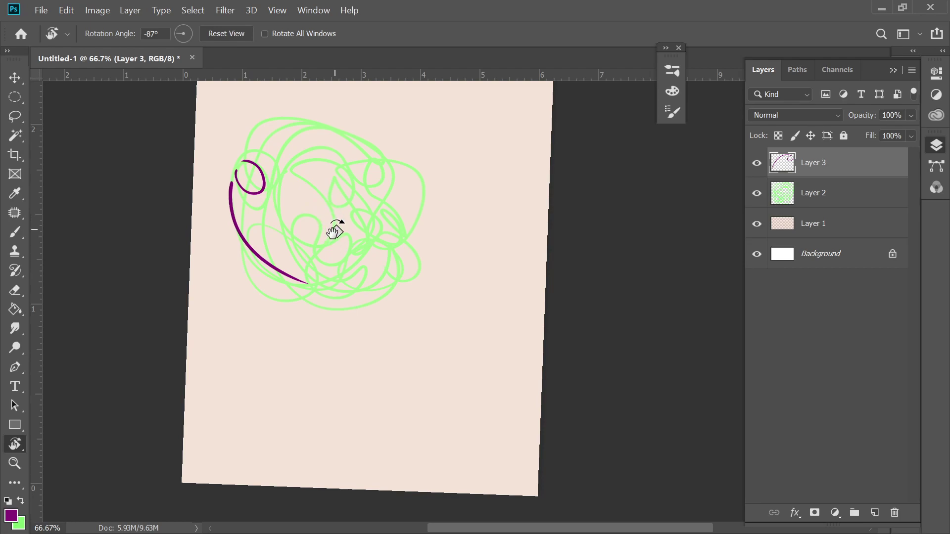
pyautogui.press('b')
pyautogui.moveTo(293, 245)
pyautogui.mouseDown()
pyautogui.moveTo(319, 245)
pyautogui.moveTo(309, 282)
pyautogui.mouseUp()
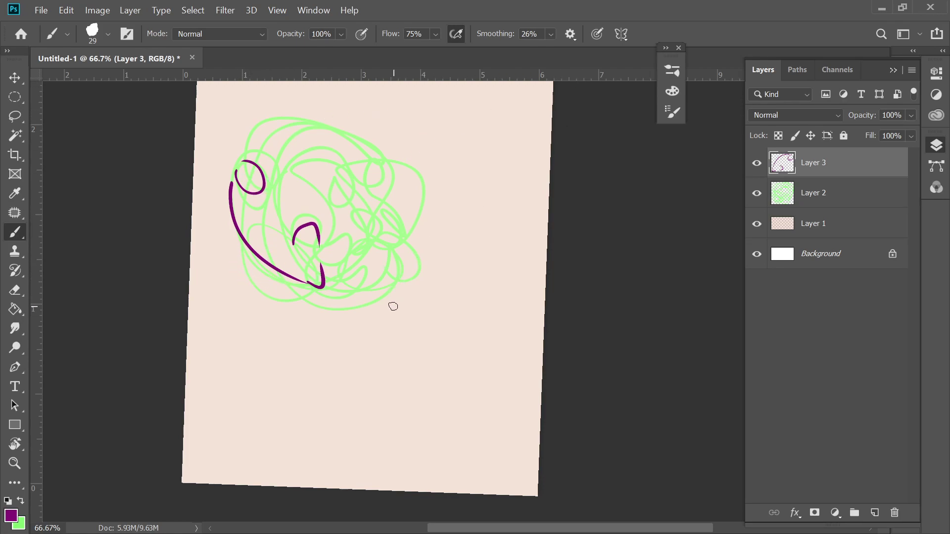
pyautogui.moveTo(320, 253)
pyautogui.mouseDown()
pyautogui.moveTo(337, 236)
pyautogui.moveTo(353, 240)
pyautogui.moveTo(340, 273)
pyautogui.mouseUp()
pyautogui.moveTo(352, 239); pyautogui.dragTo(347, 253)
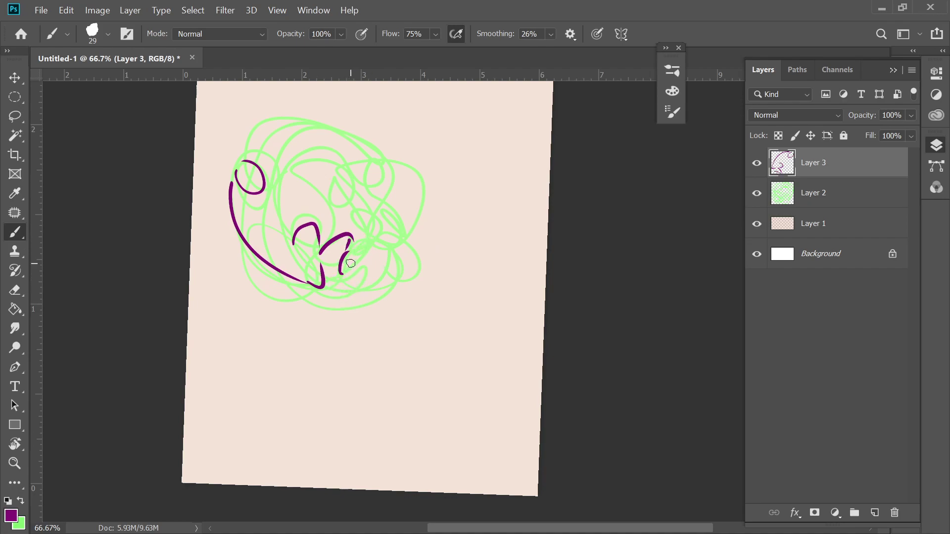
pyautogui.moveTo(324, 283)
pyautogui.mouseDown()
pyautogui.moveTo(342, 296)
pyautogui.moveTo(385, 240)
pyautogui.mouseUp()
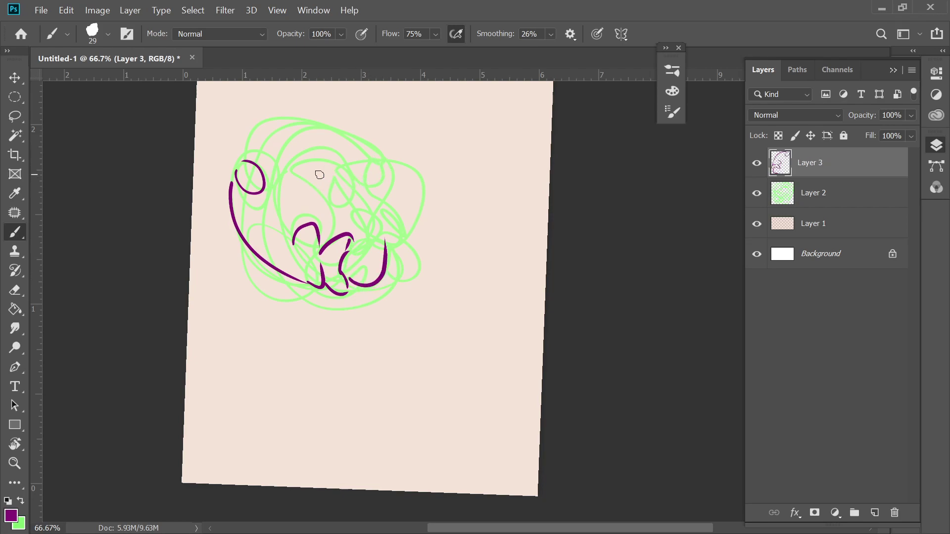
# Step: Trace the scribble's upper arch and long inner curve, then ring the small oval and connect it to the arch
pyautogui.moveTo(292, 155)
pyautogui.mouseDown()
pyautogui.moveTo(352, 177)
pyautogui.moveTo(389, 242)
pyautogui.mouseUp()
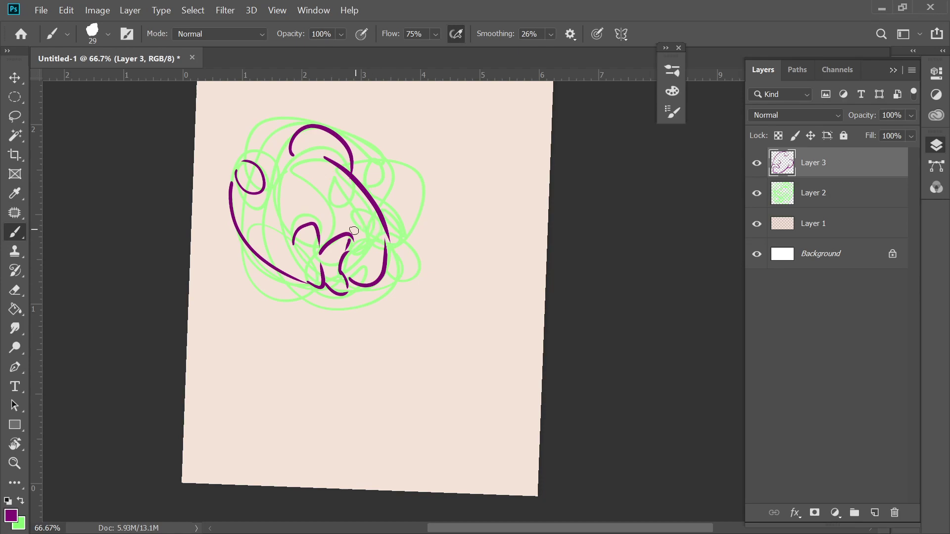
pyautogui.moveTo(240, 166); pyautogui.dragTo(282, 197)
pyautogui.hotkey('ctrl', 'z')
pyautogui.moveTo(242, 170); pyautogui.dragTo(281, 184)
pyautogui.hotkey('ctrl', 'z')
pyautogui.moveTo(235, 157); pyautogui.dragTo(276, 184)
pyautogui.moveTo(237, 158); pyautogui.dragTo(292, 131)
pyautogui.moveTo(272, 164); pyautogui.dragTo(283, 148)
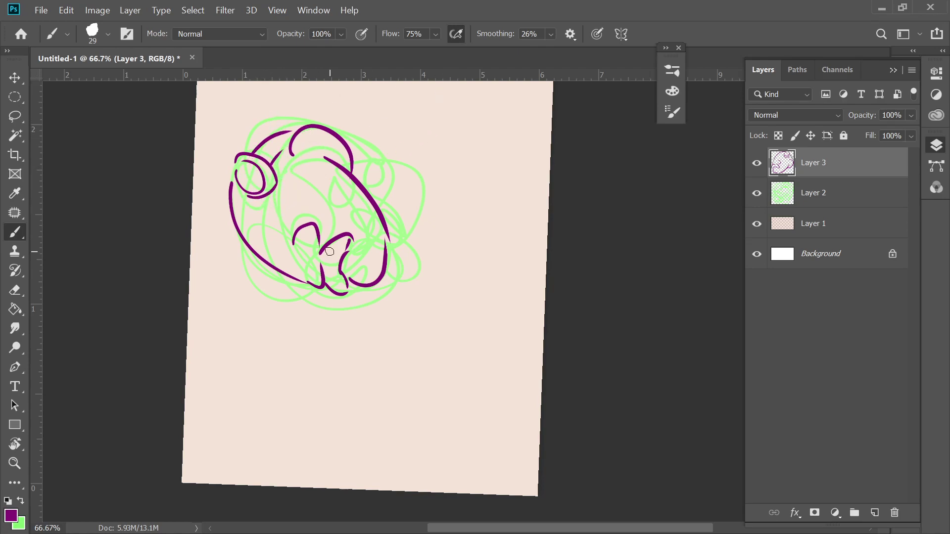
# Step: Add a large outer lobe beside the long curve, a small lobe below it and a short arc above the ringed oval
pyautogui.moveTo(352, 166); pyautogui.dragTo(396, 252)
pyautogui.moveTo(352, 166); pyautogui.dragTo(411, 211)
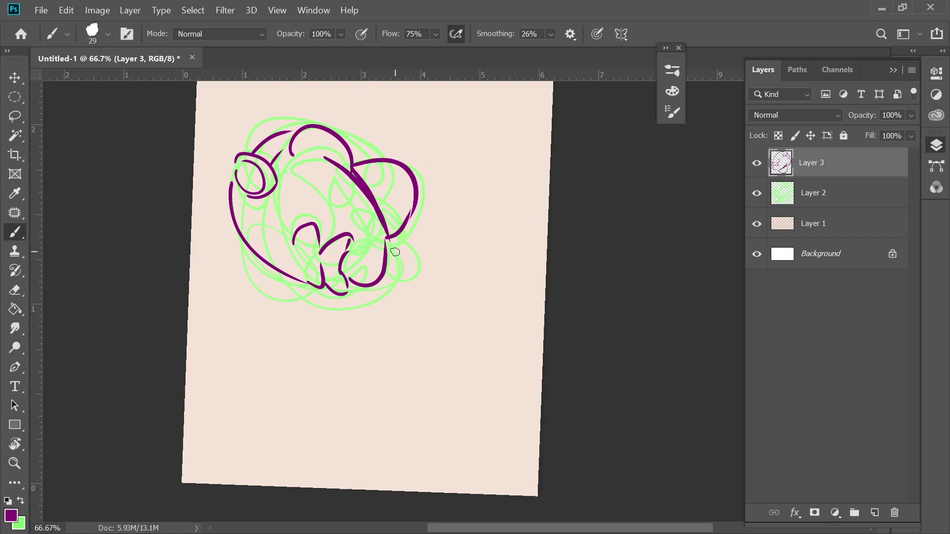
pyautogui.moveTo(387, 259)
pyautogui.mouseDown()
pyautogui.moveTo(384, 297)
pyautogui.moveTo(383, 289)
pyautogui.mouseUp()
pyautogui.moveTo(280, 135); pyautogui.dragTo(240, 151)
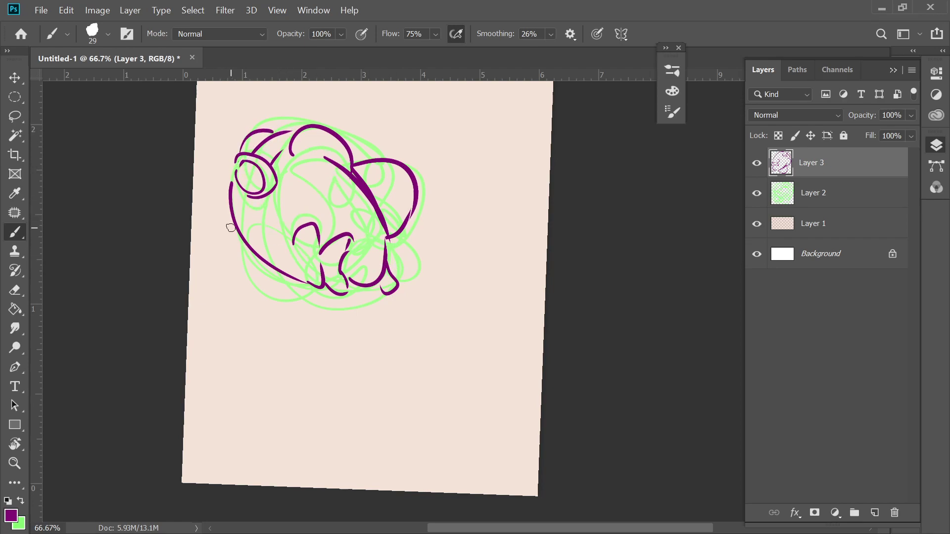
# Step: Move the purple line drawing off the green scribble into the empty part of the canvas
pyautogui.press('r')
pyautogui.moveTo(448, 292)
pyautogui.mouseDown()
pyautogui.moveTo(407, 169)
pyautogui.moveTo(505, 265)
pyautogui.moveTo(440, 328)
pyautogui.mouseUp()
pyautogui.moveTo(494, 261); pyautogui.dragTo(438, 343)
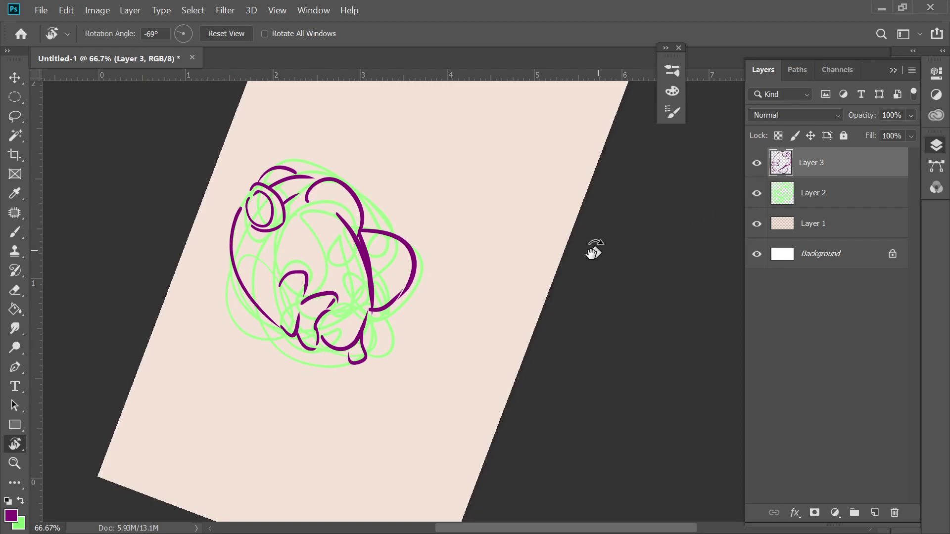
pyautogui.press('v')
pyautogui.moveTo(348, 306)
pyautogui.mouseDown()
pyautogui.moveTo(465, 165)
pyautogui.moveTo(423, 290)
pyautogui.moveTo(433, 251)
pyautogui.mouseUp()
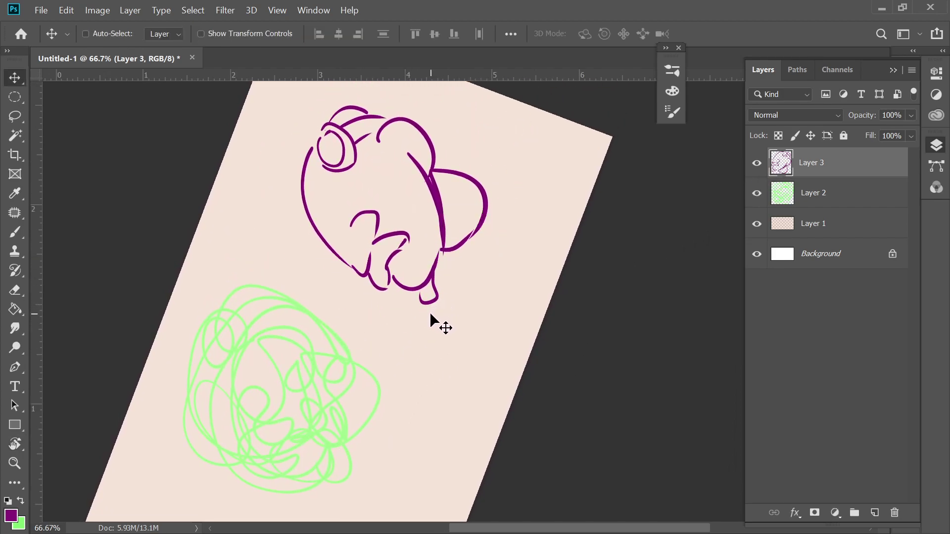
# Step: Select the green scribble's layer and study the scribble from a different orientation for new shapes
pyautogui.click(792, 196)
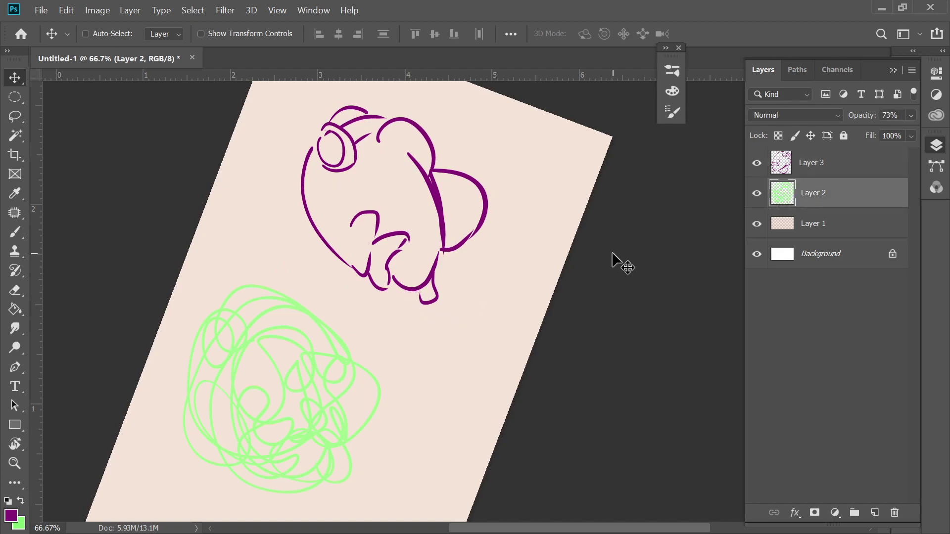
pyautogui.press('r')
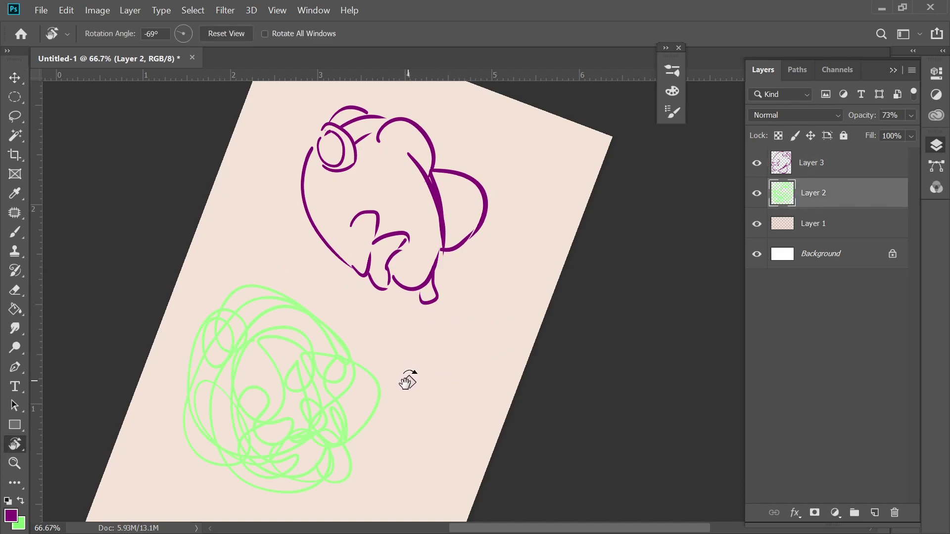
pyautogui.press('v')
pyautogui.moveTo(406, 379); pyautogui.dragTo(464, 276)
pyautogui.press('Escape')
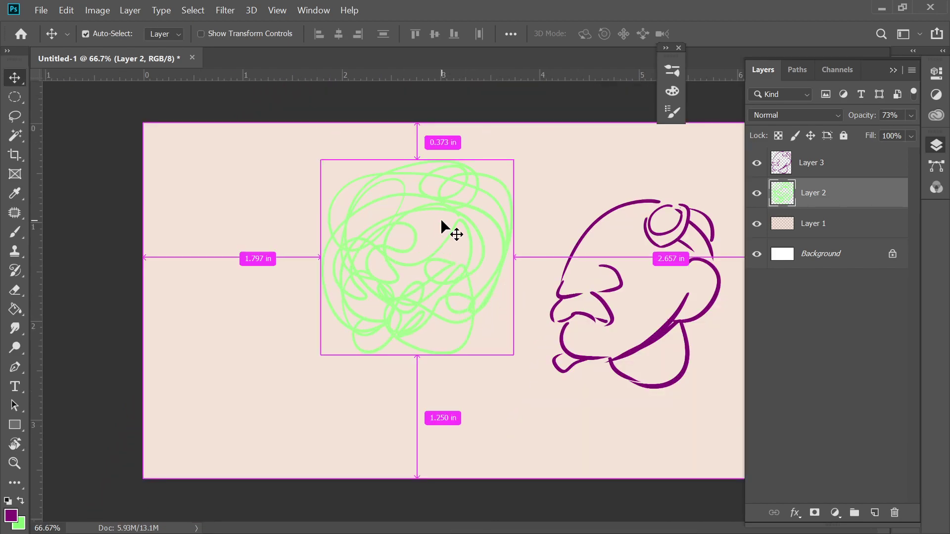
pyautogui.hotkey('ctrl', '+')
pyautogui.hotkey('ctrl', '+')
pyautogui.moveTo(440, 219); pyautogui.dragTo(406, 352)
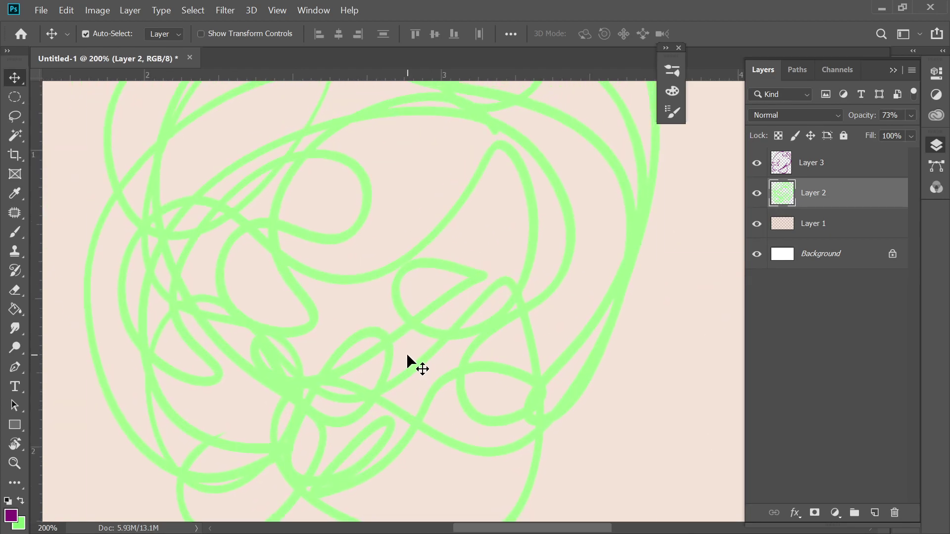
pyautogui.hotkey('ctrl', '-')
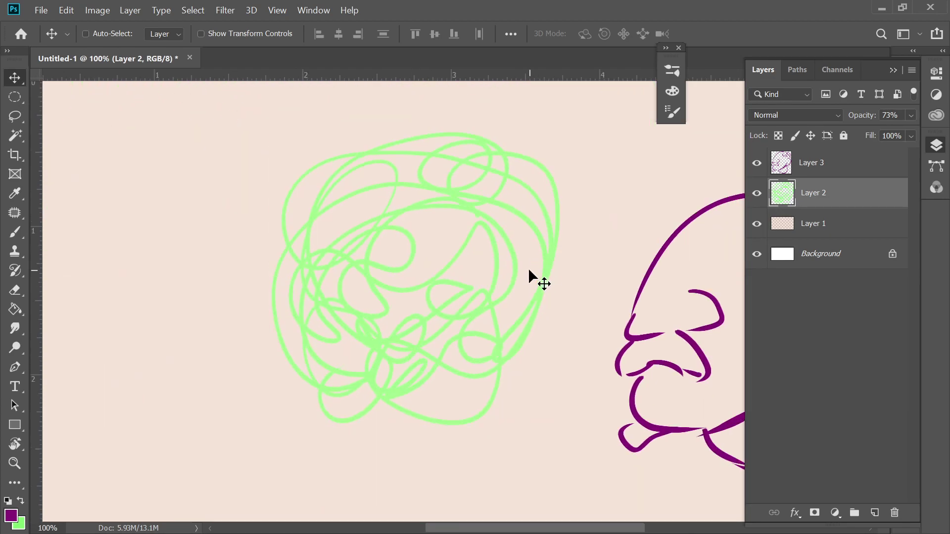
pyautogui.press('r')
pyautogui.moveTo(467, 291)
pyautogui.mouseDown()
pyautogui.moveTo(438, 195)
pyautogui.moveTo(546, 212)
pyautogui.moveTo(513, 233)
pyautogui.mouseUp()
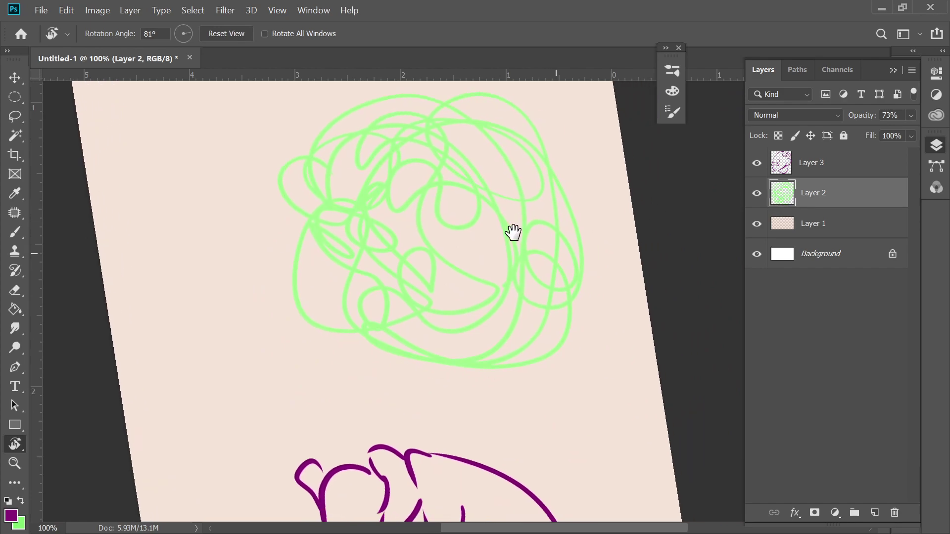
# Step: Trace purple shapes over the scribble's upper loops: an oval, a triangular lobe, a tall middle lobe and an open outer lobe
pyautogui.press('b')
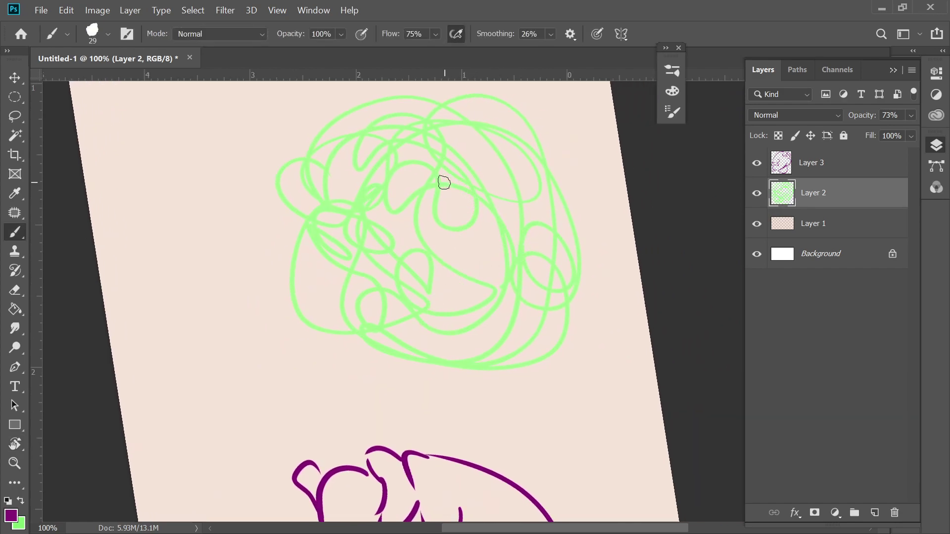
pyautogui.moveTo(440, 184)
pyautogui.mouseDown()
pyautogui.moveTo(466, 216)
pyautogui.moveTo(467, 200)
pyautogui.moveTo(388, 211)
pyautogui.moveTo(406, 169)
pyautogui.moveTo(384, 179)
pyautogui.moveTo(349, 145)
pyautogui.mouseUp()
pyautogui.moveTo(289, 161)
pyautogui.mouseDown()
pyautogui.moveTo(325, 226)
pyautogui.moveTo(324, 151)
pyautogui.mouseUp()
pyautogui.hotkey('ctrl', 'z')
pyautogui.hotkey('ctrl', 'z')
pyautogui.moveTo(319, 226); pyautogui.dragTo(288, 155)
pyautogui.hotkey('ctrl', 'z')
pyautogui.moveTo(319, 226)
pyautogui.mouseDown()
pyautogui.moveTo(292, 161)
pyautogui.moveTo(282, 169)
pyautogui.mouseUp()
pyautogui.moveTo(349, 140)
pyautogui.mouseDown()
pyautogui.moveTo(398, 181)
pyautogui.moveTo(427, 167)
pyautogui.moveTo(470, 213)
pyautogui.mouseUp()
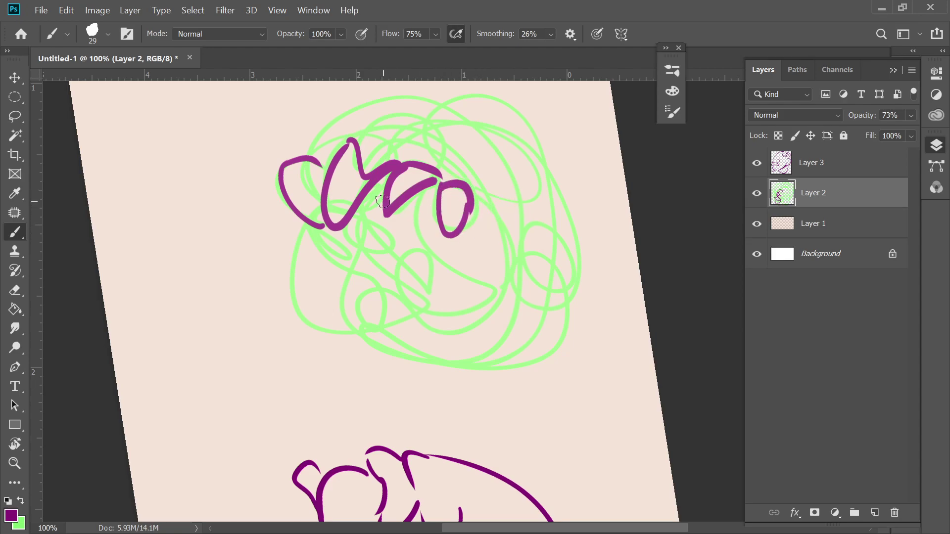
# Step: Undo the last strokes and retrace the tall middle lobe with a rounded top beside the triangular lobe and oval
pyautogui.hotkey('ctrl', 'z')
pyautogui.hotkey('ctrl', 'z')
pyautogui.hotkey('ctrl', 'z')
pyautogui.moveTo(347, 148)
pyautogui.mouseDown()
pyautogui.moveTo(400, 225)
pyautogui.moveTo(426, 173)
pyautogui.moveTo(404, 164)
pyautogui.moveTo(442, 224)
pyautogui.moveTo(450, 194)
pyautogui.moveTo(472, 213)
pyautogui.mouseUp()
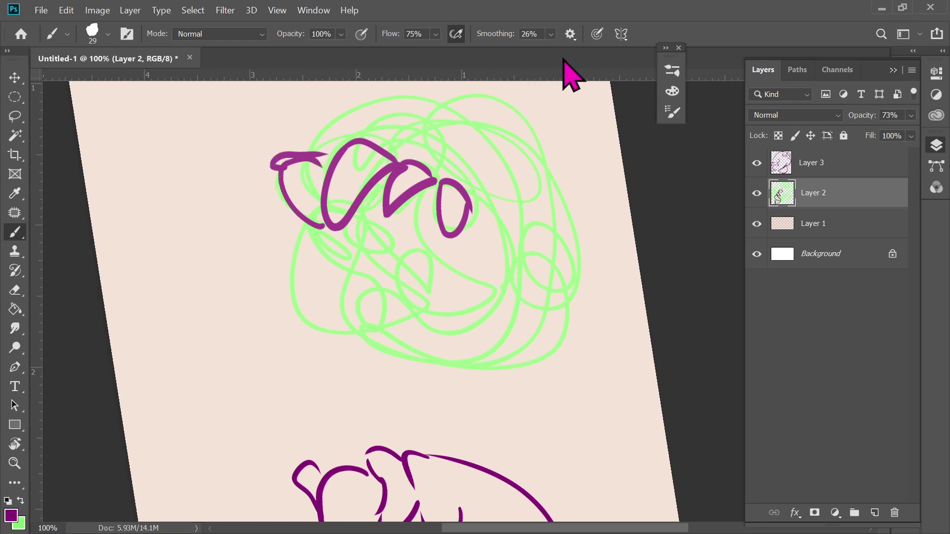
pyautogui.scroll(-3, 544, 218)
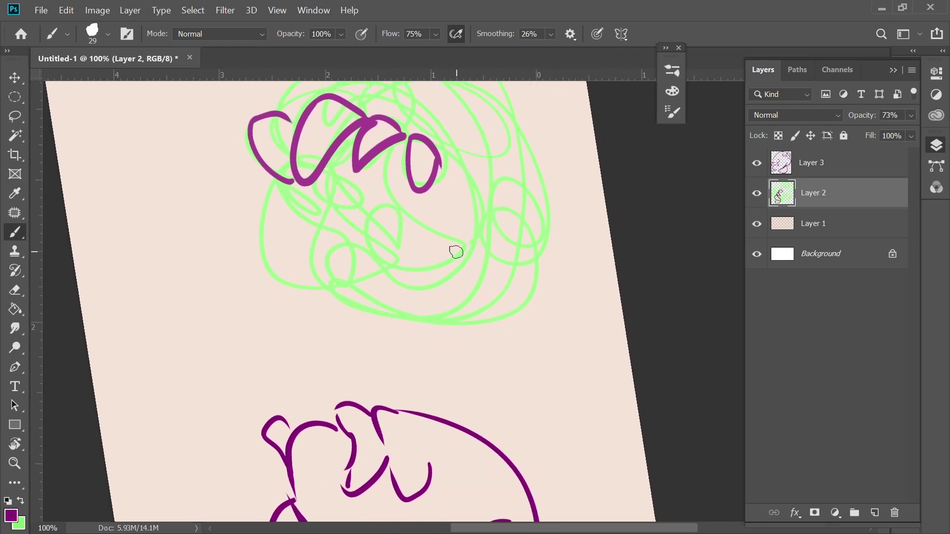
# Step: Trace the back of the open mouth, the lower jaw with pointed teeth and a sweeping neck line in purple over the scribble
pyautogui.moveTo(435, 153)
pyautogui.mouseDown()
pyautogui.moveTo(478, 209)
pyautogui.moveTo(357, 253)
pyautogui.mouseUp()
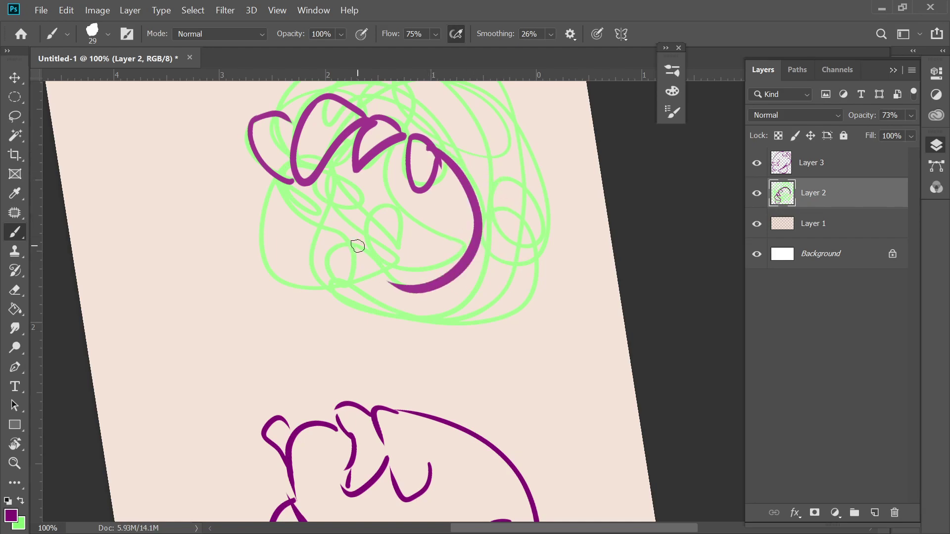
pyautogui.moveTo(397, 283)
pyautogui.mouseDown()
pyautogui.moveTo(373, 248)
pyautogui.moveTo(311, 290)
pyautogui.mouseUp()
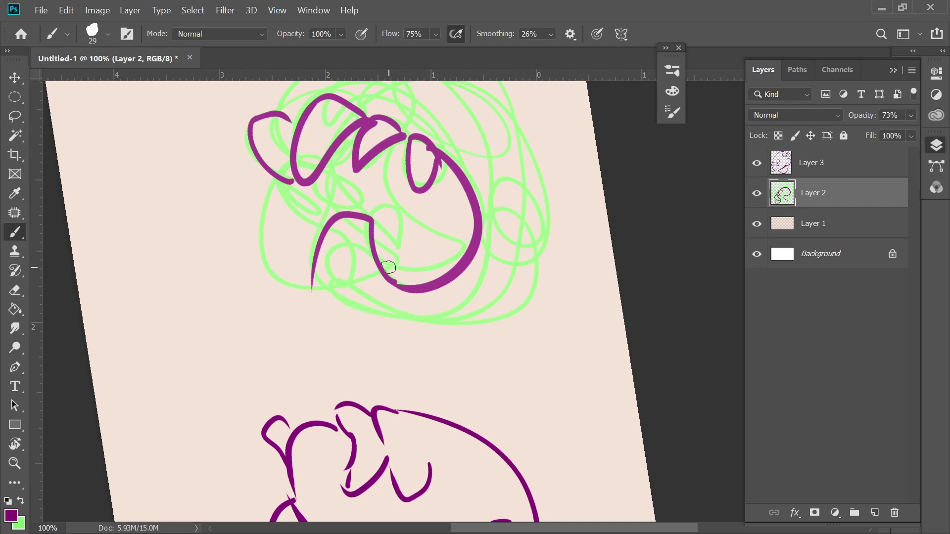
pyautogui.moveTo(376, 241)
pyautogui.mouseDown()
pyautogui.moveTo(399, 229)
pyautogui.moveTo(391, 270)
pyautogui.moveTo(426, 256)
pyautogui.moveTo(434, 277)
pyautogui.moveTo(442, 252)
pyautogui.mouseUp()
pyautogui.moveTo(341, 212); pyautogui.dragTo(359, 215)
pyautogui.moveTo(319, 250)
pyautogui.mouseDown()
pyautogui.moveTo(367, 348)
pyautogui.moveTo(438, 360)
pyautogui.mouseUp()
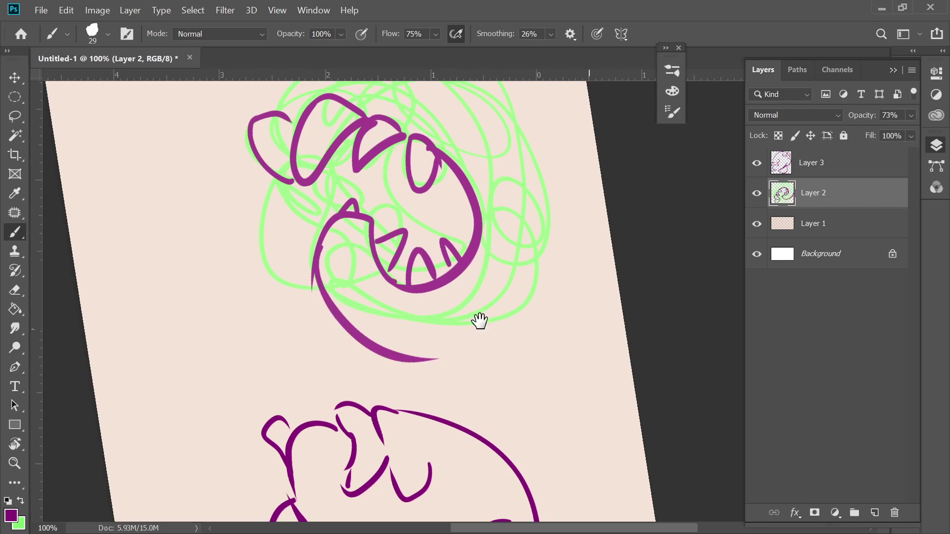
# Step: Outline the upper lip and snout above the large teeth, and add a cheek line behind the mouth and a tongue curve inside it
pyautogui.moveTo(588, 272); pyautogui.dragTo(562, 356)
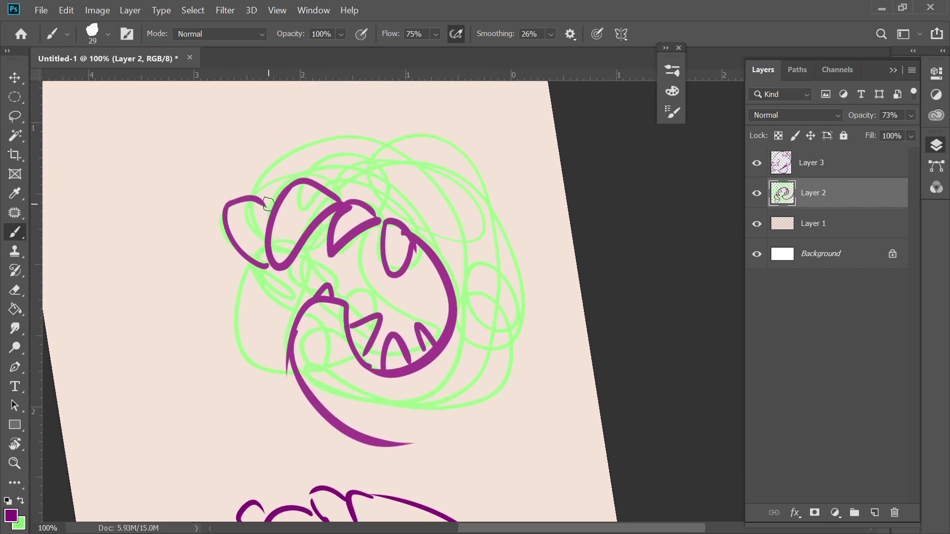
pyautogui.moveTo(220, 204); pyautogui.dragTo(290, 184)
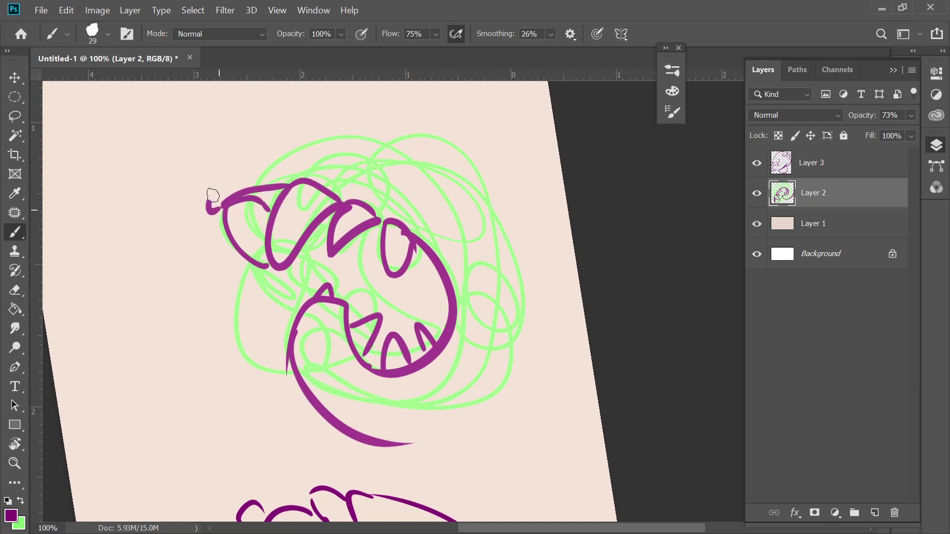
pyautogui.moveTo(223, 201)
pyautogui.mouseDown()
pyautogui.moveTo(253, 175)
pyautogui.moveTo(355, 179)
pyautogui.moveTo(411, 204)
pyautogui.moveTo(383, 221)
pyautogui.mouseUp()
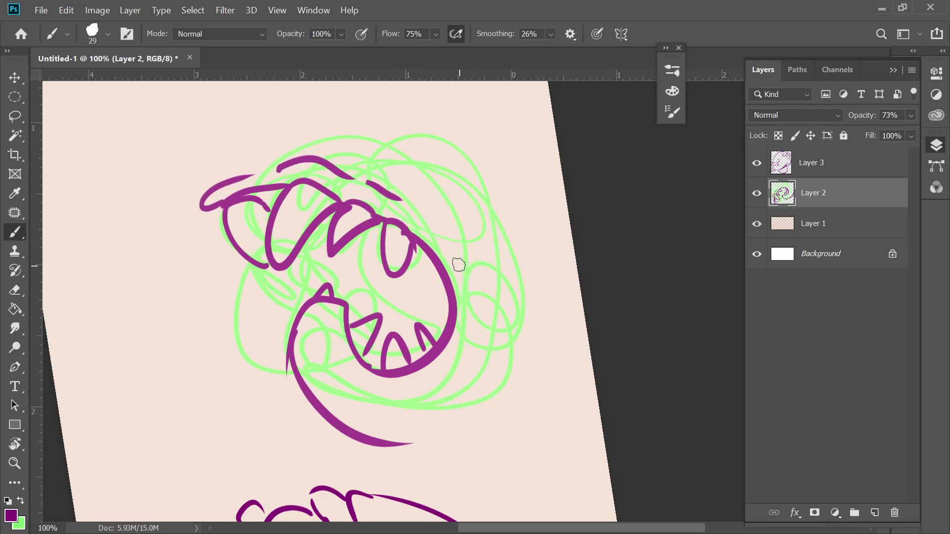
pyautogui.moveTo(439, 231); pyautogui.dragTo(451, 369)
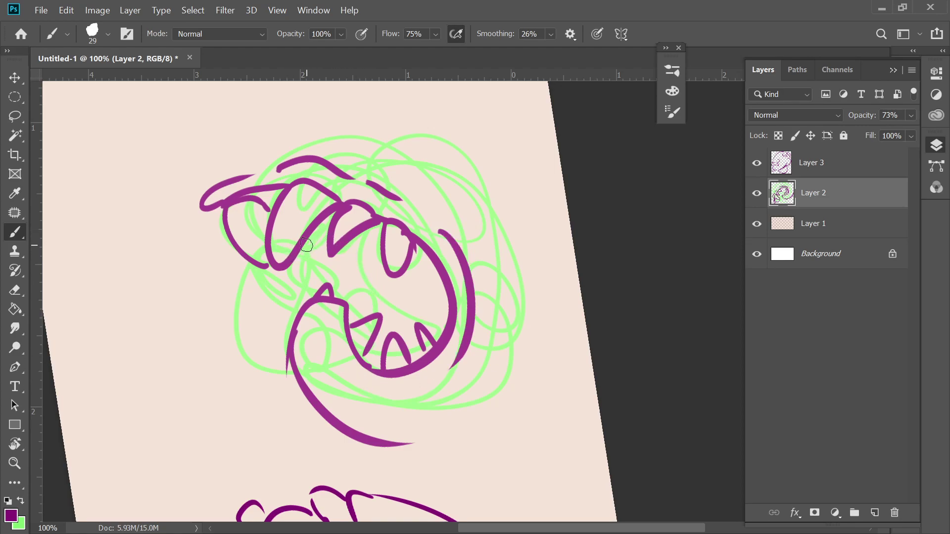
pyautogui.moveTo(268, 266); pyautogui.dragTo(275, 267)
pyautogui.moveTo(338, 251)
pyautogui.mouseDown()
pyautogui.moveTo(353, 341)
pyautogui.moveTo(439, 332)
pyautogui.moveTo(412, 341)
pyautogui.moveTo(369, 309)
pyautogui.moveTo(358, 336)
pyautogui.mouseUp()
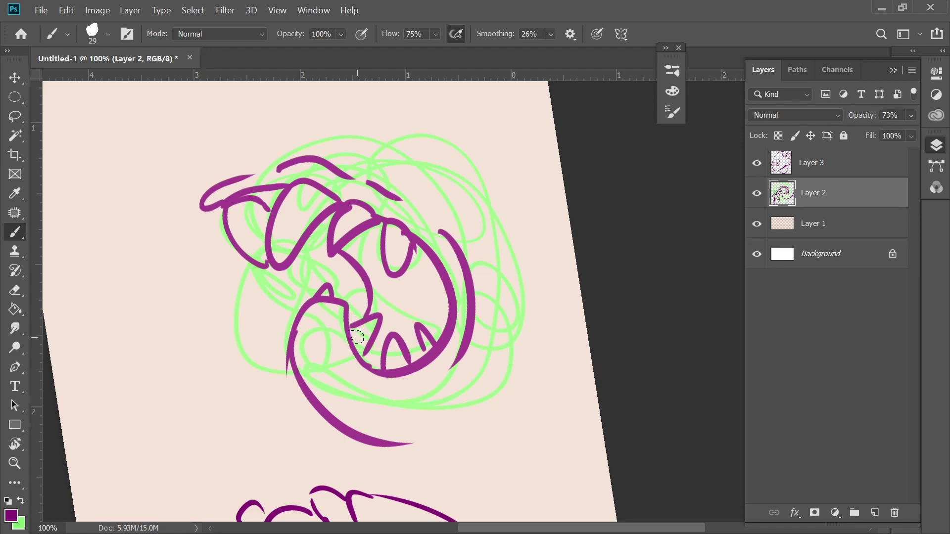
# Step: Draw the forehead arc with an eye line beneath it and rounded nose bumps along the top of the snout
pyautogui.moveTo(390, 172)
pyautogui.mouseDown()
pyautogui.moveTo(465, 177)
pyautogui.moveTo(467, 237)
pyautogui.mouseUp()
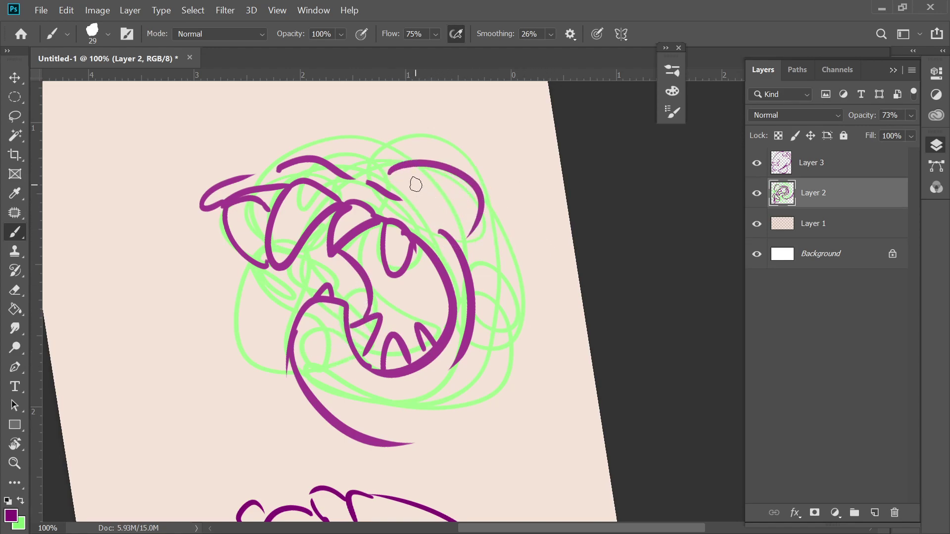
pyautogui.moveTo(417, 171); pyautogui.dragTo(455, 221)
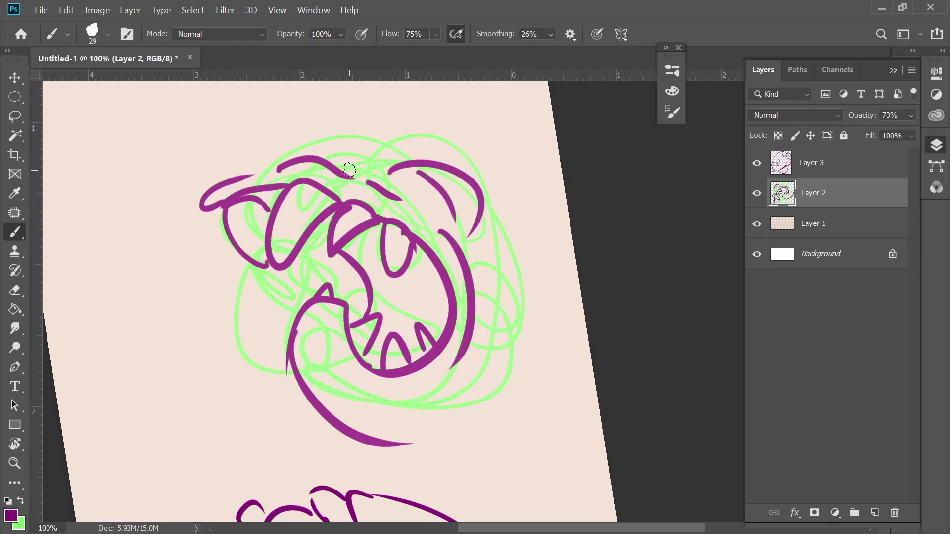
pyautogui.moveTo(278, 169); pyautogui.dragTo(331, 143)
pyautogui.moveTo(257, 160); pyautogui.dragTo(231, 175)
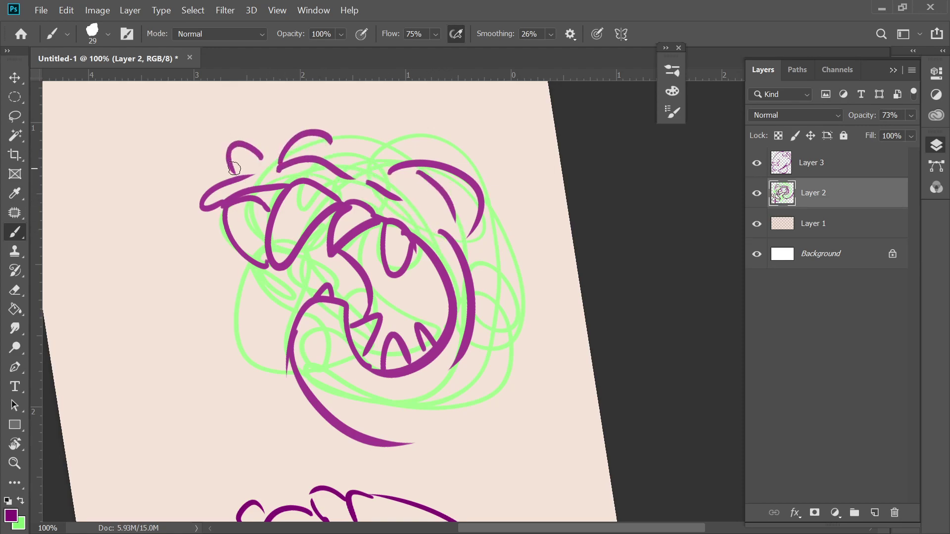
pyautogui.moveTo(336, 144); pyautogui.dragTo(375, 157)
# Step: Draw a long drooping ear from the forehead arc down behind the cheek, with an inner edge line
pyautogui.moveTo(478, 218)
pyautogui.mouseDown()
pyautogui.moveTo(529, 321)
pyautogui.moveTo(503, 380)
pyautogui.mouseUp()
pyautogui.moveTo(476, 268)
pyautogui.mouseDown()
pyautogui.moveTo(478, 344)
pyautogui.moveTo(512, 371)
pyautogui.mouseUp()
pyautogui.moveTo(485, 289); pyautogui.dragTo(484, 294)
# Step: Fill the back of the mouth solid purple and add a rounded brow bump and a small inner arc on the nostril
pyautogui.scroll(-8, 379, 383)
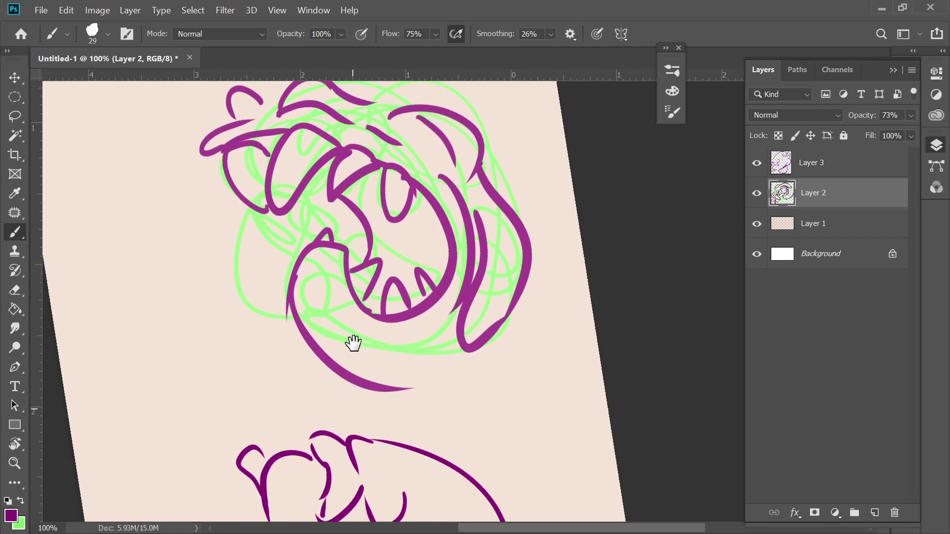
pyautogui.moveTo(538, 153)
pyautogui.mouseDown()
pyautogui.moveTo(447, 277)
pyautogui.moveTo(415, 368)
pyautogui.mouseUp()
pyautogui.moveTo(381, 277)
pyautogui.mouseDown()
pyautogui.moveTo(374, 307)
pyautogui.moveTo(369, 295)
pyautogui.moveTo(376, 300)
pyautogui.mouseUp()
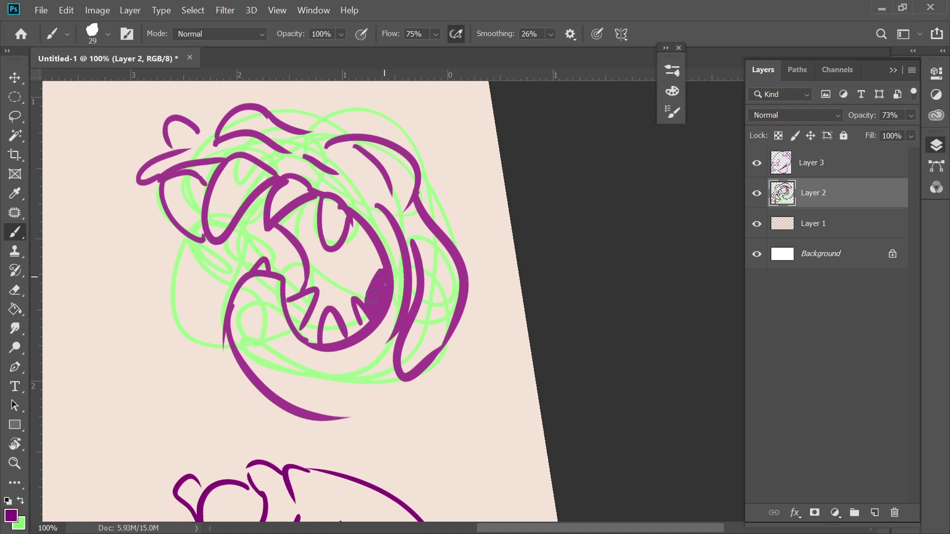
pyautogui.moveTo(302, 129); pyautogui.dragTo(341, 144)
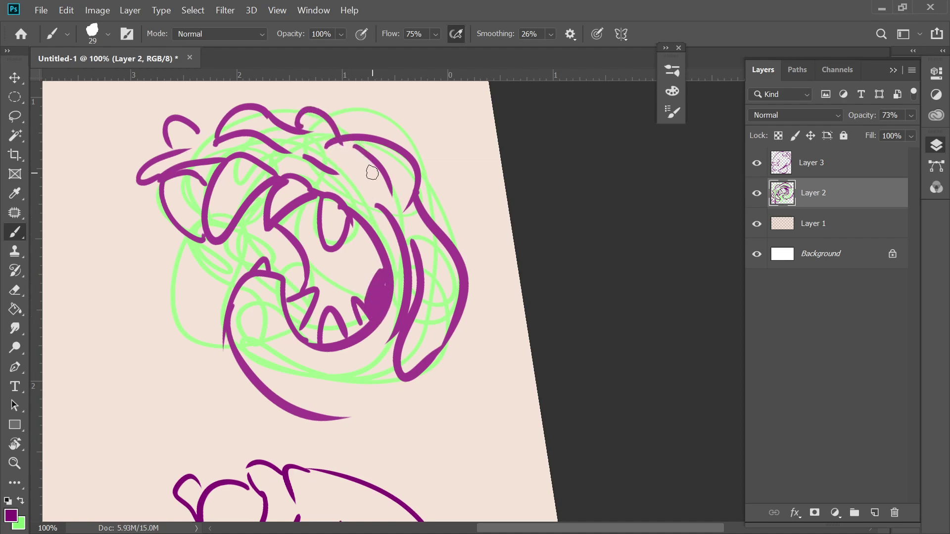
pyautogui.moveTo(372, 172); pyautogui.dragTo(433, 213)
pyautogui.moveTo(252, 162); pyautogui.dragTo(271, 168)
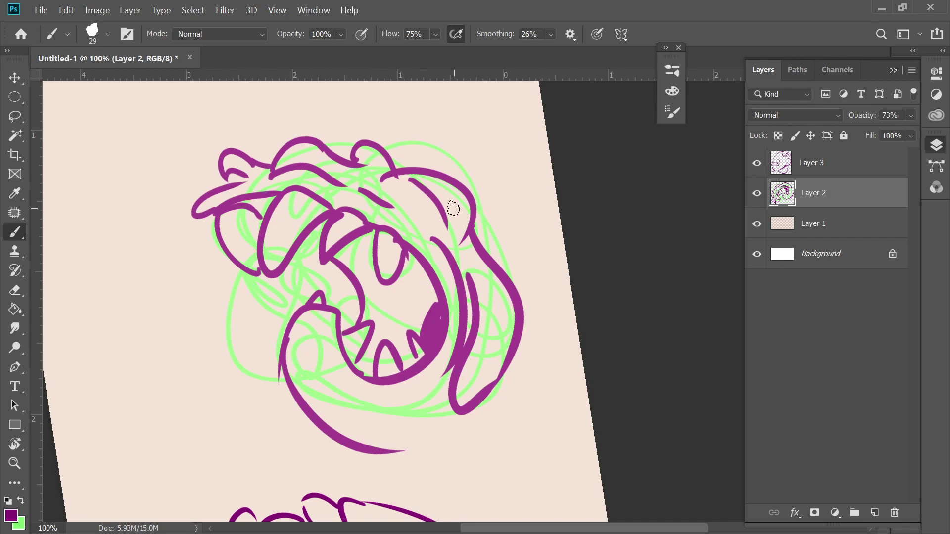
# Step: Fill in the eye, add small teeth at the lower jaw's front tip and thicken the neck line
pyautogui.moveTo(414, 183); pyautogui.dragTo(441, 225)
pyautogui.scroll(-5, 428, 203)
pyautogui.moveTo(315, 186)
pyautogui.mouseDown()
pyautogui.moveTo(346, 190)
pyautogui.moveTo(375, 178)
pyautogui.moveTo(365, 206)
pyautogui.moveTo(353, 182)
pyautogui.moveTo(371, 180)
pyautogui.moveTo(368, 206)
pyautogui.mouseUp()
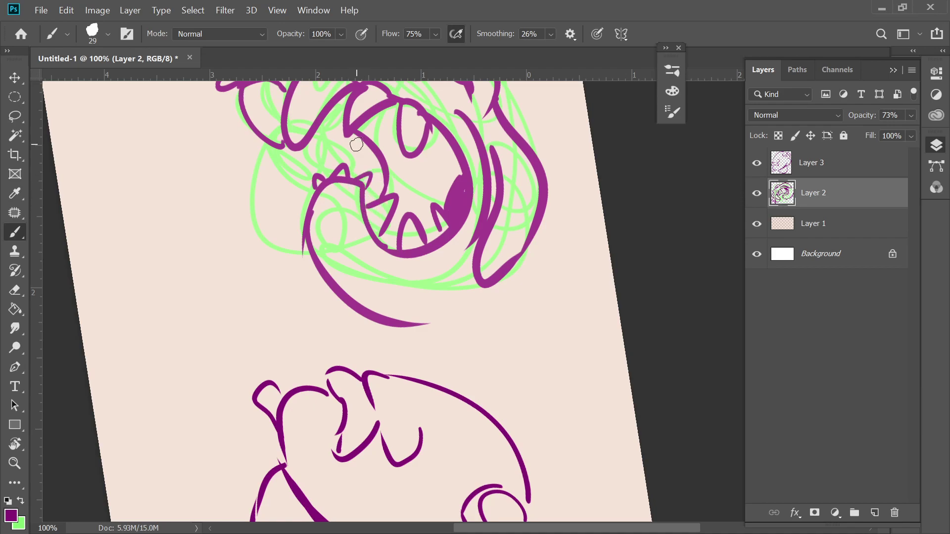
pyautogui.moveTo(311, 241)
pyautogui.mouseDown()
pyautogui.moveTo(361, 313)
pyautogui.moveTo(376, 311)
pyautogui.mouseUp()
pyautogui.scroll(5, 484, 451)
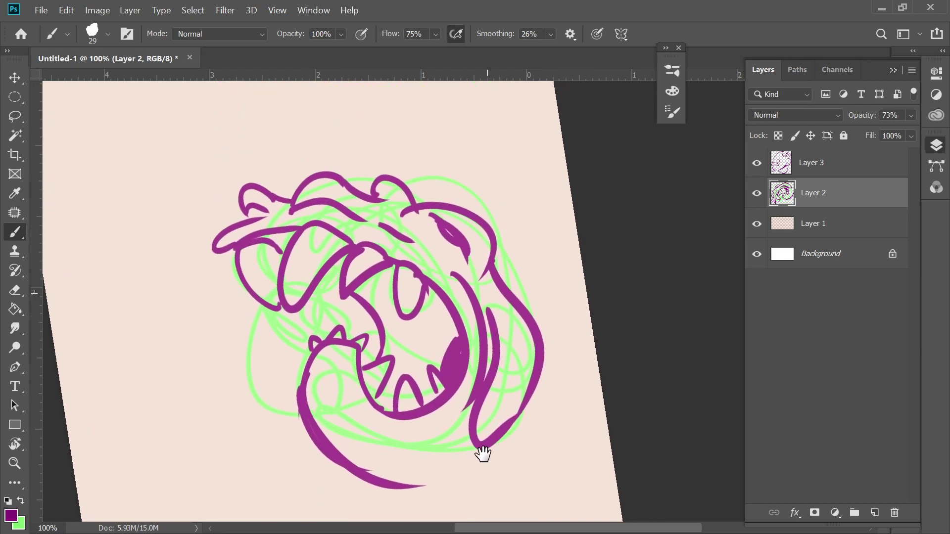
# Step: Hide Layer 3 and Layer 2, and add a new empty layer at the top of the layer stack
pyautogui.click(757, 162)
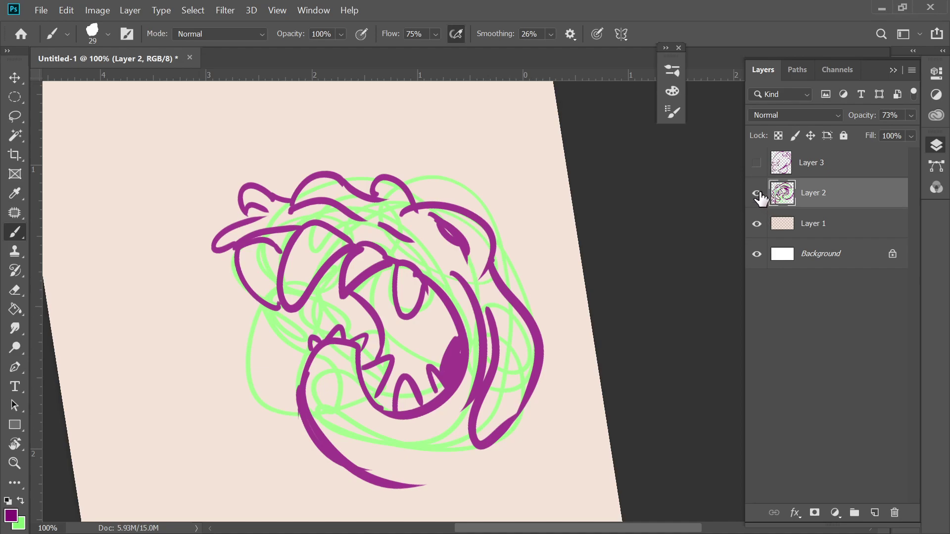
pyautogui.click(757, 193)
pyautogui.click(757, 163)
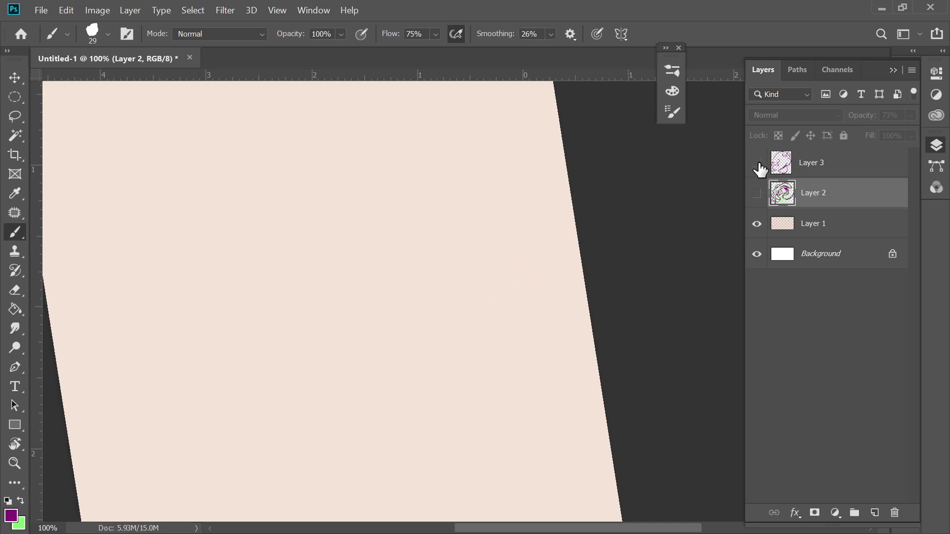
pyautogui.click(756, 163)
pyautogui.click(876, 514)
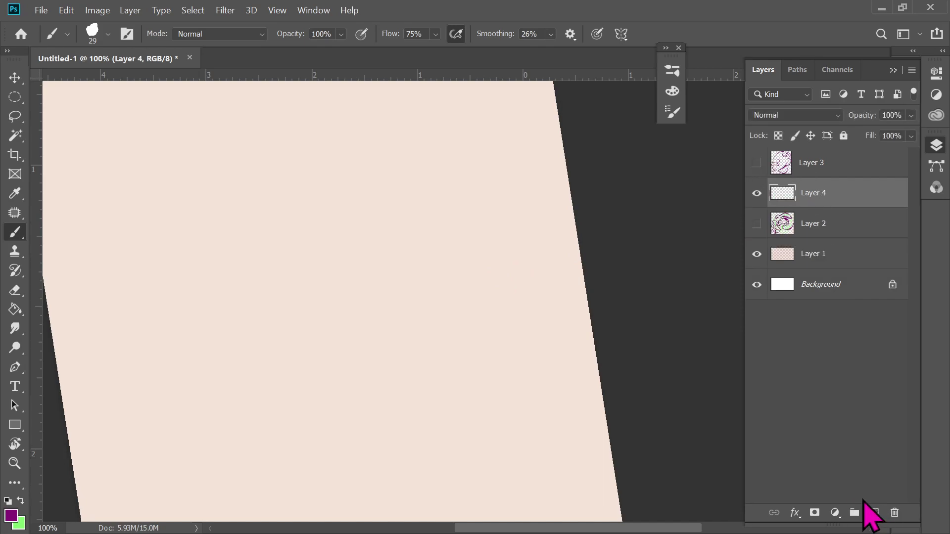
pyautogui.moveTo(791, 207); pyautogui.dragTo(798, 174)
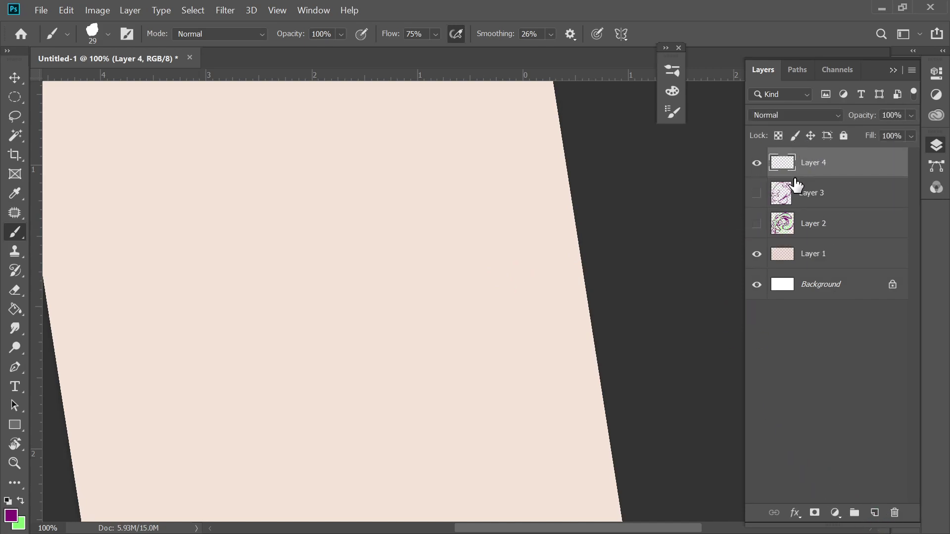
# Step: Draw a wavy bean-shaped outline in green with nested loops inside it across the middle of the empty canvas
pyautogui.press('x')
pyautogui.moveTo(317, 132)
pyautogui.mouseDown()
pyautogui.moveTo(392, 384)
pyautogui.moveTo(409, 159)
pyautogui.mouseUp()
pyautogui.hotkey('ctrl', 'z')
pyautogui.hotkey('ctrl', '-')
pyautogui.hotkey('ctrl', '-')
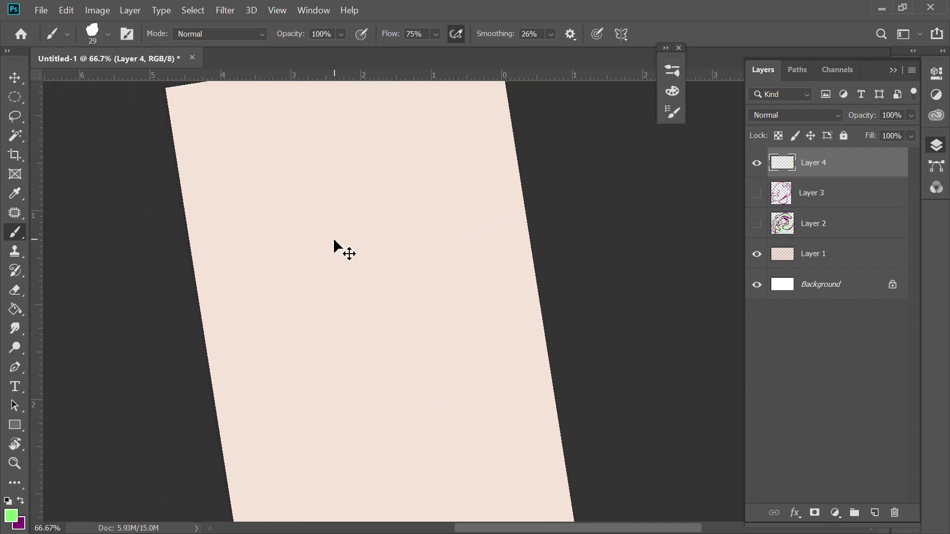
pyautogui.moveTo(334, 239); pyautogui.dragTo(489, 263)
pyautogui.moveTo(558, 251)
pyautogui.mouseDown()
pyautogui.moveTo(429, 225)
pyautogui.moveTo(365, 313)
pyautogui.moveTo(467, 326)
pyautogui.moveTo(575, 360)
pyautogui.moveTo(611, 266)
pyautogui.moveTo(394, 282)
pyautogui.moveTo(486, 302)
pyautogui.moveTo(574, 337)
pyautogui.moveTo(565, 277)
pyautogui.moveTo(586, 273)
pyautogui.mouseUp()
pyautogui.moveTo(548, 315)
pyautogui.mouseDown()
pyautogui.moveTo(495, 298)
pyautogui.moveTo(579, 296)
pyautogui.mouseUp()
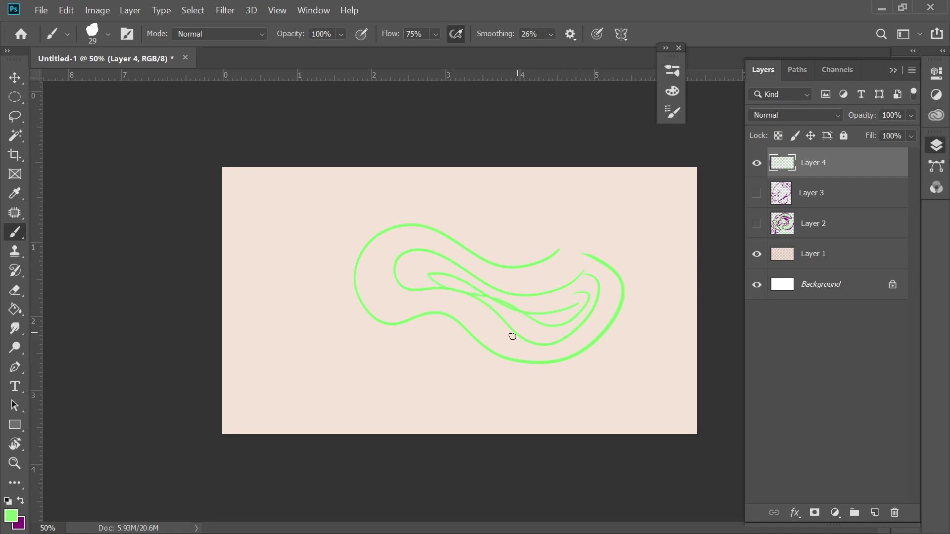
# Step: Add four narrow upright green ovals across the width of the bean-shaped scribble
pyautogui.moveTo(394, 243)
pyautogui.mouseDown()
pyautogui.moveTo(414, 313)
pyautogui.moveTo(389, 249)
pyautogui.mouseUp()
pyautogui.moveTo(473, 327); pyautogui.dragTo(469, 255)
pyautogui.moveTo(545, 357)
pyautogui.mouseDown()
pyautogui.moveTo(535, 258)
pyautogui.moveTo(588, 250)
pyautogui.moveTo(577, 258)
pyautogui.mouseUp()
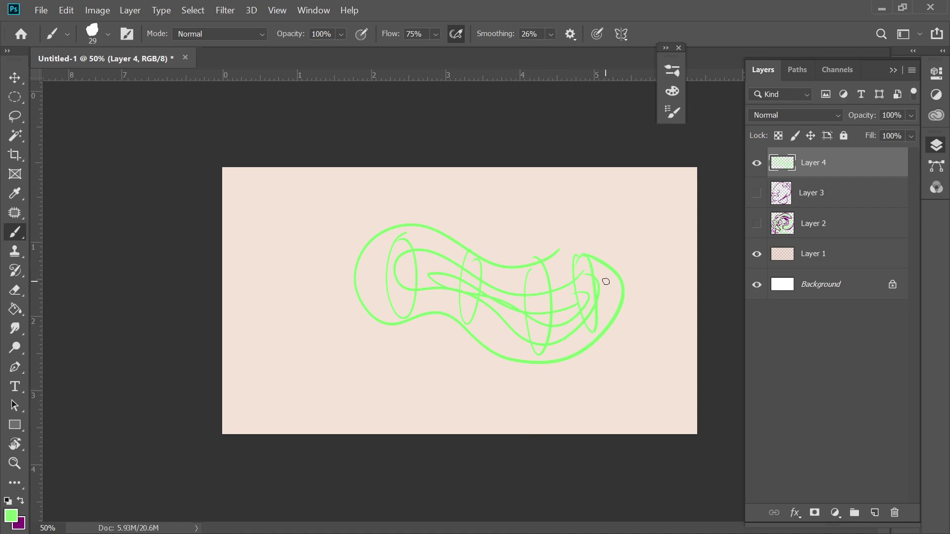
# Step: Rotate the canvas view to -128°, add a new layer above the green scribble and set up the brush with purple
pyautogui.press('r')
pyautogui.moveTo(615, 292); pyautogui.dragTo(431, 277)
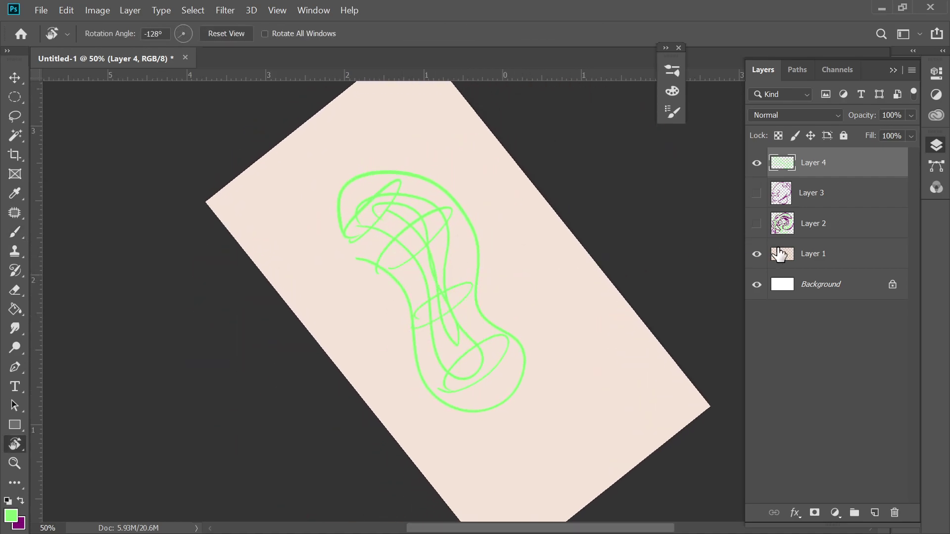
pyautogui.click(874, 512)
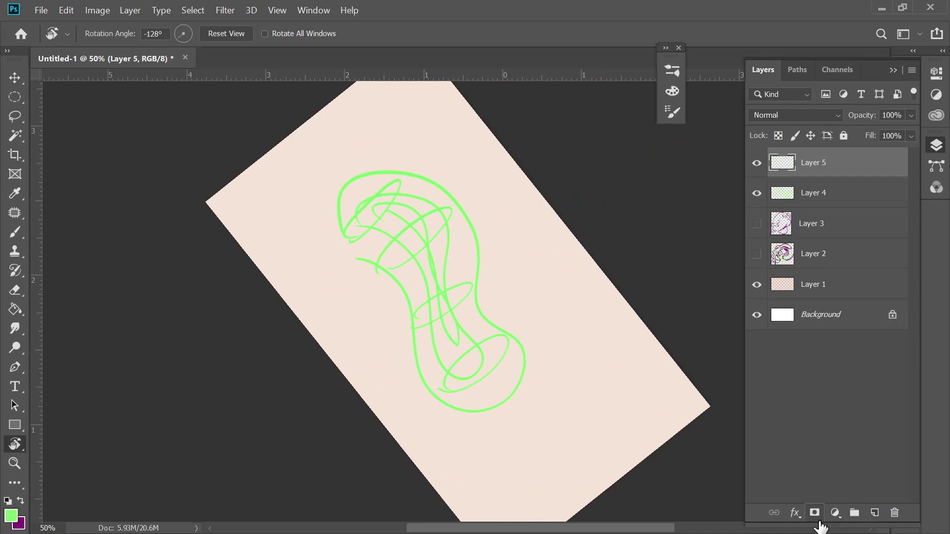
pyautogui.press('x')
pyautogui.press('b')
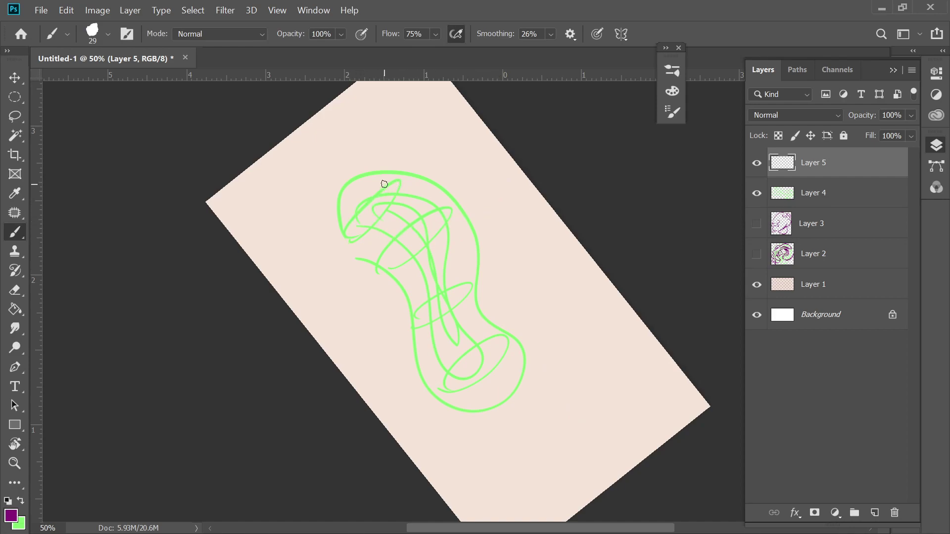
pyautogui.moveTo(346, 185); pyautogui.dragTo(370, 259)
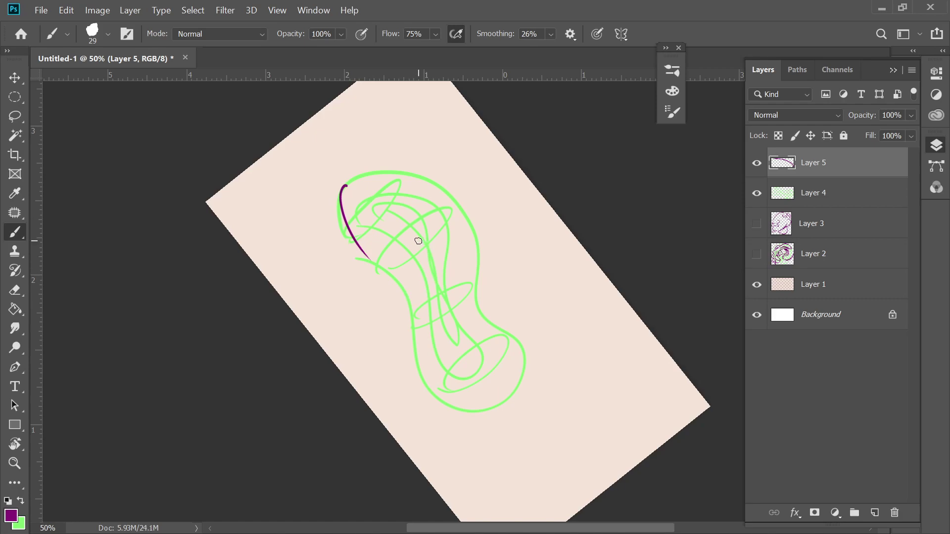
pyautogui.hotkey('ctrl', 'z')
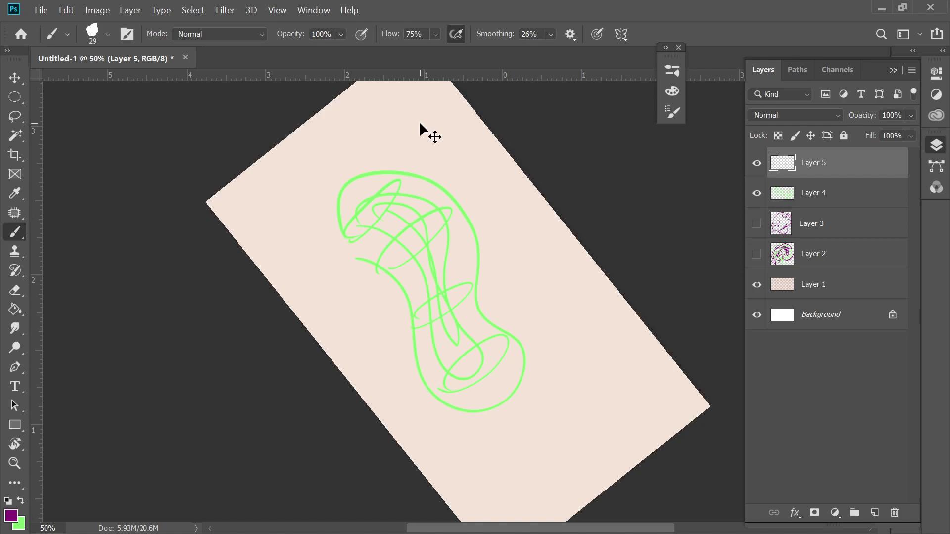
# Step: On the green scribble's layer, draw a purple block arrow near the canvas corner pointing towards the scribble
pyautogui.hotkey('alt', '[')
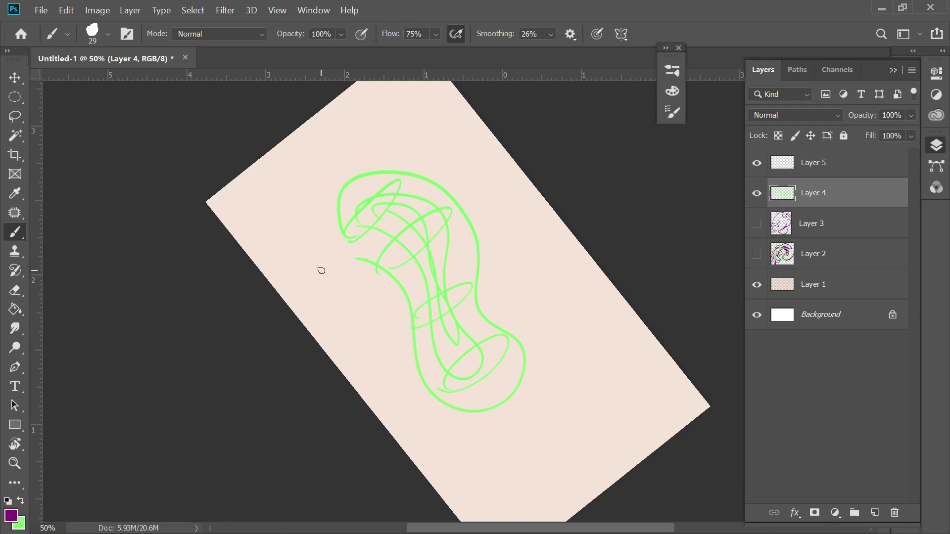
pyautogui.moveTo(246, 189); pyautogui.dragTo(250, 230)
pyautogui.hotkey('ctrl', 'z')
pyautogui.moveTo(238, 192); pyautogui.dragTo(238, 218)
pyautogui.moveTo(239, 191); pyautogui.dragTo(270, 201)
pyautogui.moveTo(238, 220); pyautogui.dragTo(287, 216)
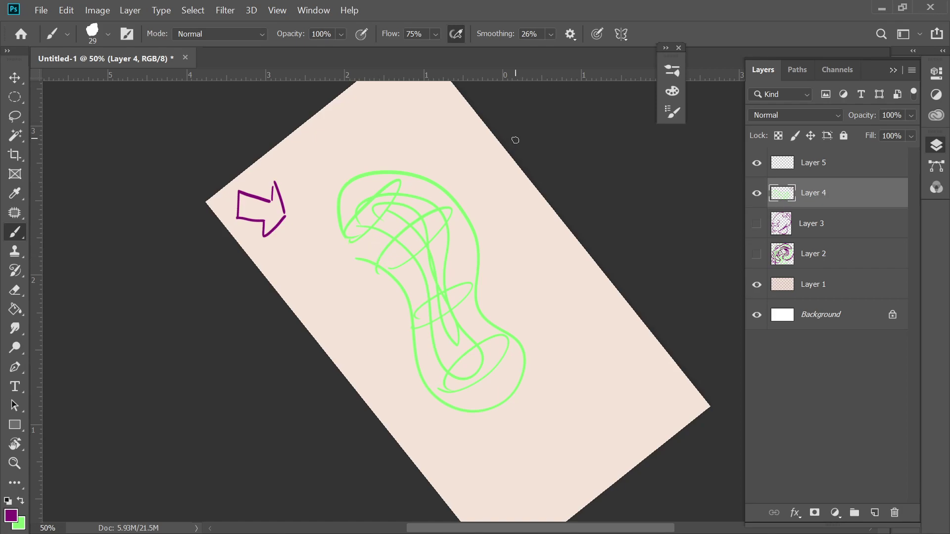
# Step: On the new top layer, draw three curved purple lines down across the scribble: two short at its head, one long through its body
pyautogui.moveTo(505, 359)
pyautogui.mouseDown()
pyautogui.moveTo(515, 346)
pyautogui.moveTo(506, 251)
pyautogui.moveTo(480, 279)
pyautogui.mouseUp()
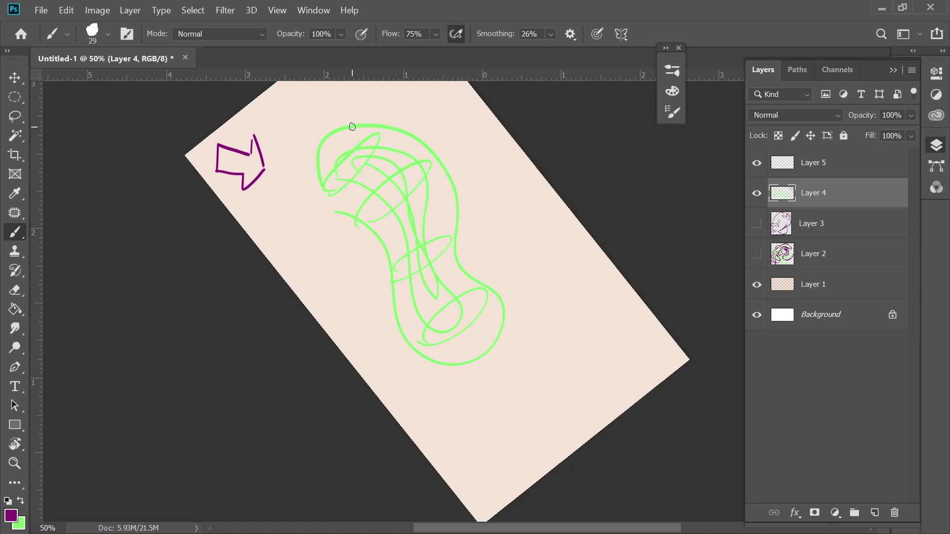
pyautogui.click(784, 164)
pyautogui.moveTo(354, 126); pyautogui.dragTo(365, 215)
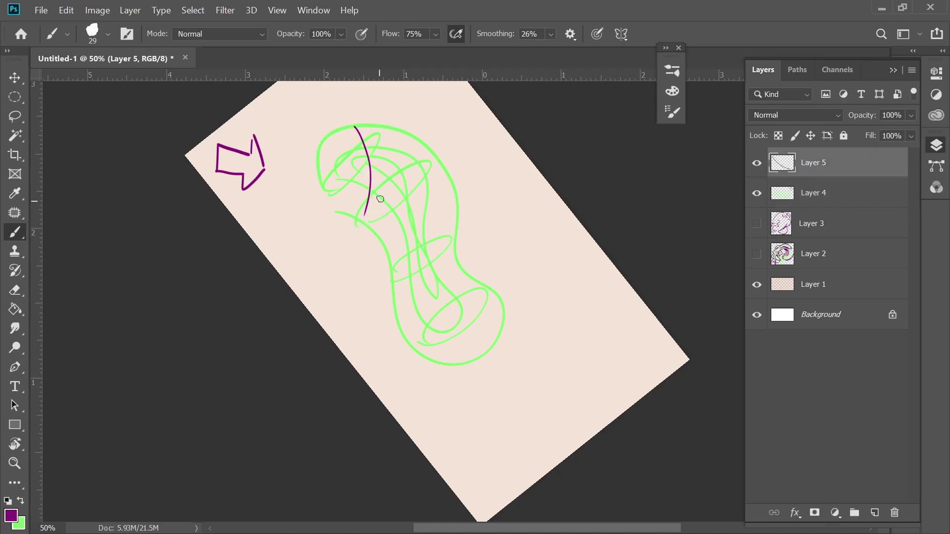
pyautogui.moveTo(410, 140); pyautogui.dragTo(414, 351)
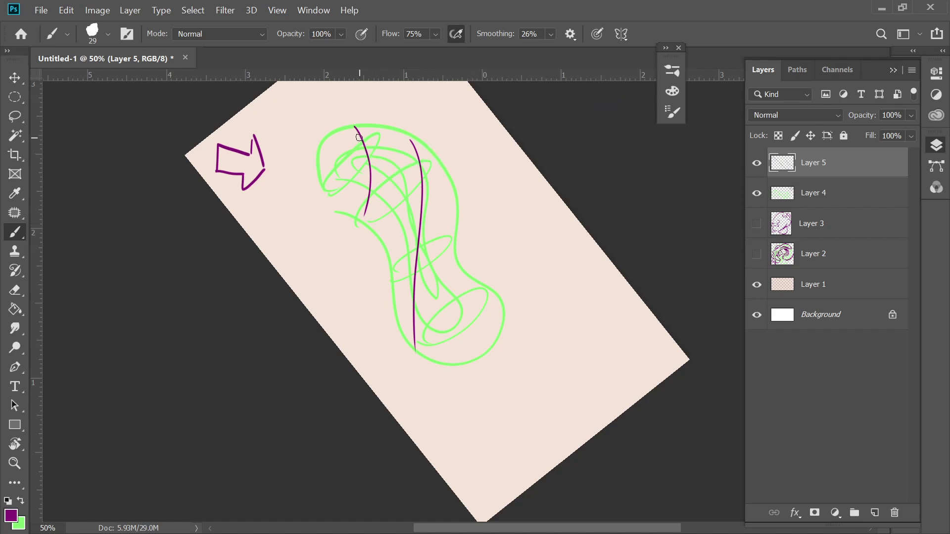
pyautogui.moveTo(332, 139); pyautogui.dragTo(346, 208)
pyautogui.hotkey('ctrl', 'z')
pyautogui.moveTo(334, 133); pyautogui.dragTo(345, 203)
pyautogui.moveTo(452, 219)
pyautogui.mouseDown()
pyautogui.moveTo(442, 154)
pyautogui.moveTo(435, 212)
pyautogui.mouseUp()
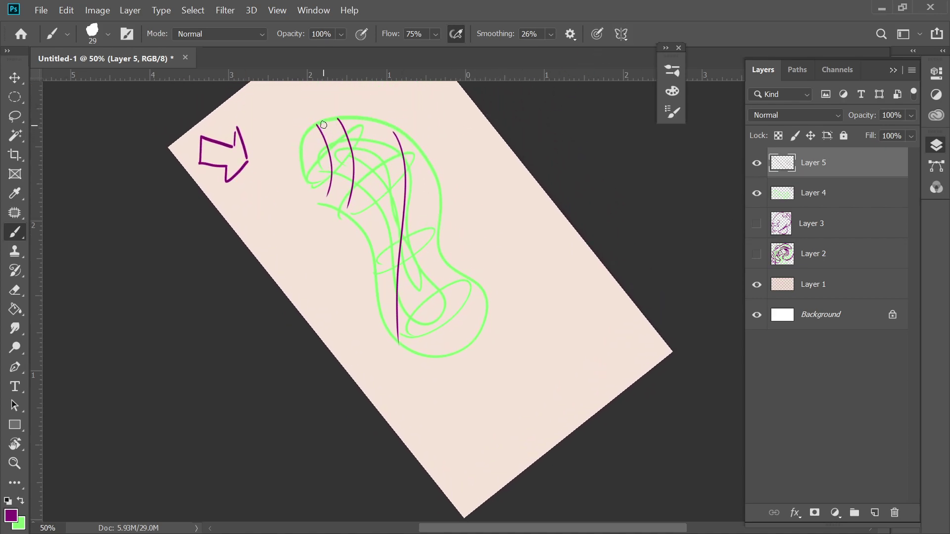
# Step: Draw a second long purple line down the scribble's body and densely hatch the outer band and lower bulge beyond it
pyautogui.moveTo(421, 177)
pyautogui.mouseDown()
pyautogui.moveTo(402, 123)
pyautogui.moveTo(386, 140)
pyautogui.moveTo(392, 330)
pyautogui.mouseUp()
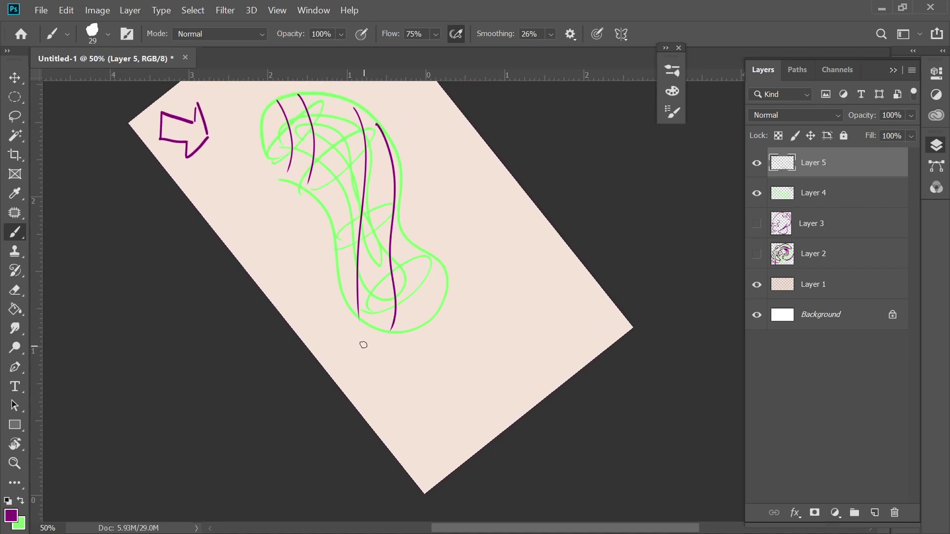
pyautogui.moveTo(391, 143)
pyautogui.mouseDown()
pyautogui.moveTo(401, 201)
pyautogui.moveTo(396, 255)
pyautogui.moveTo(421, 297)
pyautogui.moveTo(428, 284)
pyautogui.moveTo(442, 286)
pyautogui.moveTo(416, 332)
pyautogui.moveTo(430, 315)
pyautogui.mouseUp()
pyautogui.moveTo(385, 128)
pyautogui.mouseDown()
pyautogui.moveTo(403, 205)
pyautogui.moveTo(399, 166)
pyautogui.moveTo(392, 297)
pyautogui.moveTo(405, 235)
pyautogui.moveTo(398, 337)
pyautogui.moveTo(419, 257)
pyautogui.moveTo(406, 329)
pyautogui.moveTo(430, 264)
pyautogui.moveTo(431, 300)
pyautogui.mouseUp()
pyautogui.moveTo(380, 125); pyautogui.dragTo(390, 174)
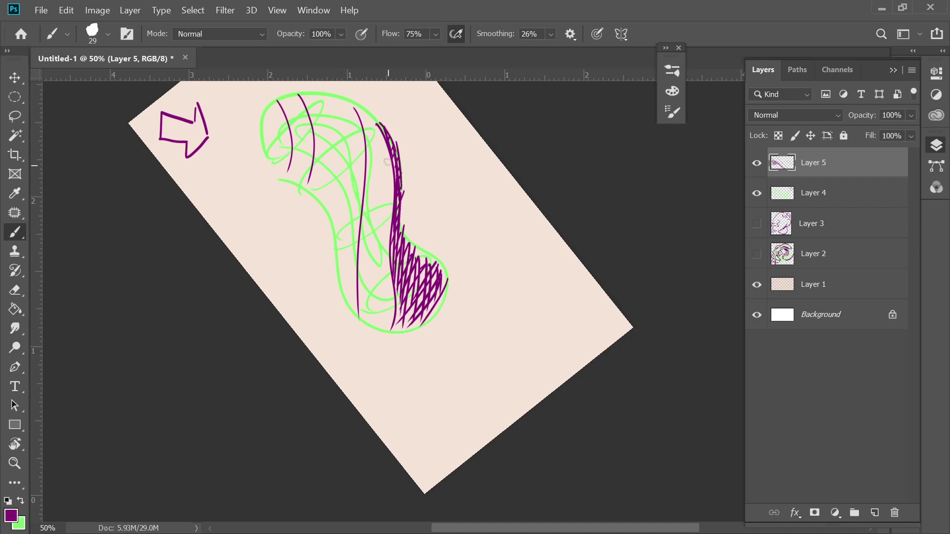
# Step: Hatch the band between the two long purple lines with diagonal strokes from the head down to the lower end
pyautogui.moveTo(360, 108)
pyautogui.mouseDown()
pyautogui.moveTo(356, 133)
pyautogui.moveTo(370, 115)
pyautogui.moveTo(361, 159)
pyautogui.moveTo(387, 133)
pyautogui.moveTo(364, 210)
pyautogui.mouseUp()
pyautogui.moveTo(391, 171); pyautogui.dragTo(365, 223)
pyautogui.moveTo(399, 178)
pyautogui.mouseDown()
pyautogui.moveTo(360, 235)
pyautogui.moveTo(393, 193)
pyautogui.moveTo(357, 256)
pyautogui.moveTo(388, 225)
pyautogui.moveTo(352, 278)
pyautogui.mouseUp()
pyautogui.moveTo(393, 218); pyautogui.dragTo(367, 278)
pyautogui.moveTo(391, 244); pyautogui.dragTo(364, 295)
pyautogui.moveTo(392, 263); pyautogui.dragTo(370, 311)
pyautogui.moveTo(393, 277); pyautogui.dragTo(379, 323)
pyautogui.moveTo(393, 302); pyautogui.dragTo(378, 324)
pyautogui.moveTo(362, 105); pyautogui.dragTo(354, 125)
pyautogui.moveTo(368, 114); pyautogui.dragTo(359, 129)
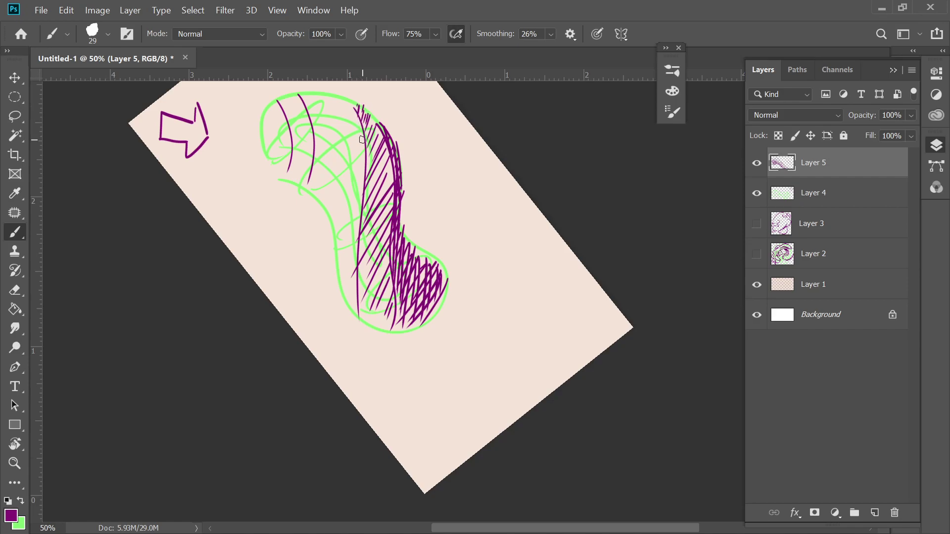
# Step: Extend lighter diagonal purple hatching across the scribble's head and along its inner side
pyautogui.moveTo(318, 90)
pyautogui.mouseDown()
pyautogui.moveTo(305, 125)
pyautogui.moveTo(316, 112)
pyautogui.moveTo(315, 147)
pyautogui.mouseUp()
pyautogui.moveTo(352, 106)
pyautogui.mouseDown()
pyautogui.moveTo(318, 162)
pyautogui.moveTo(358, 123)
pyautogui.moveTo(320, 177)
pyautogui.mouseUp()
pyautogui.moveTo(358, 151); pyautogui.dragTo(317, 188)
pyautogui.moveTo(359, 153); pyautogui.dragTo(327, 215)
pyautogui.moveTo(364, 171); pyautogui.dragTo(341, 213)
pyautogui.moveTo(362, 187)
pyautogui.mouseDown()
pyautogui.moveTo(338, 251)
pyautogui.moveTo(354, 229)
pyautogui.moveTo(348, 276)
pyautogui.mouseUp()
pyautogui.moveTo(359, 265); pyautogui.dragTo(356, 316)
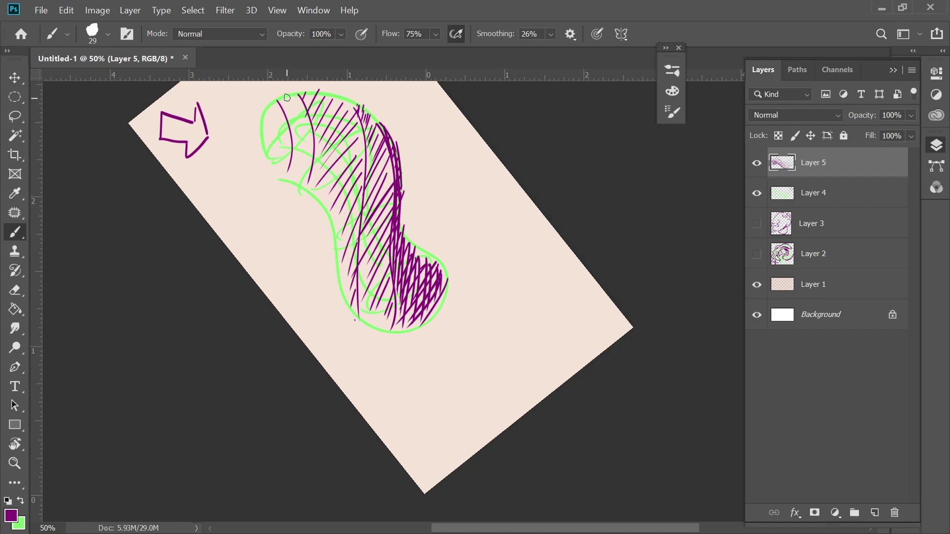
pyautogui.moveTo(294, 98)
pyautogui.mouseDown()
pyautogui.moveTo(288, 132)
pyautogui.moveTo(311, 116)
pyautogui.moveTo(297, 170)
pyautogui.moveTo(314, 164)
pyautogui.moveTo(304, 192)
pyautogui.mouseUp()
# Step: Darken the scribble's outer back edge and the top of its lower bulge with dense overlapping purple strokes
pyautogui.moveTo(351, 104); pyautogui.dragTo(372, 152)
pyautogui.moveTo(380, 129)
pyautogui.mouseDown()
pyautogui.moveTo(392, 318)
pyautogui.moveTo(388, 151)
pyautogui.moveTo(401, 205)
pyautogui.moveTo(386, 285)
pyautogui.moveTo(403, 221)
pyautogui.moveTo(389, 263)
pyautogui.mouseUp()
pyautogui.moveTo(401, 217)
pyautogui.mouseDown()
pyautogui.moveTo(391, 263)
pyautogui.moveTo(394, 232)
pyautogui.moveTo(405, 272)
pyautogui.moveTo(416, 252)
pyautogui.mouseUp()
pyautogui.moveTo(406, 287)
pyautogui.mouseDown()
pyautogui.moveTo(424, 255)
pyautogui.moveTo(410, 322)
pyautogui.moveTo(420, 298)
pyautogui.moveTo(438, 293)
pyautogui.moveTo(435, 258)
pyautogui.mouseUp()
pyautogui.moveTo(426, 305); pyautogui.dragTo(447, 276)
pyautogui.moveTo(381, 128); pyautogui.dragTo(399, 176)
pyautogui.moveTo(349, 99)
pyautogui.mouseDown()
pyautogui.moveTo(379, 130)
pyautogui.moveTo(405, 212)
pyautogui.moveTo(407, 198)
pyautogui.mouseUp()
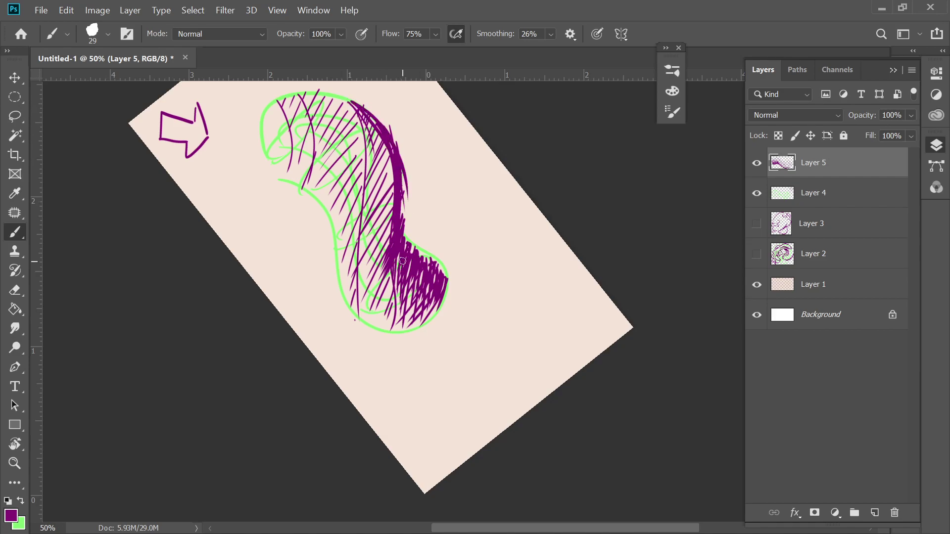
pyautogui.hotkey('ctrl', 'z')
pyautogui.moveTo(363, 109); pyautogui.dragTo(395, 183)
# Step: Darken the rounded lower end of the scribble and trace purple along its bottom and inner edge
pyautogui.scroll(2, 356, 198)
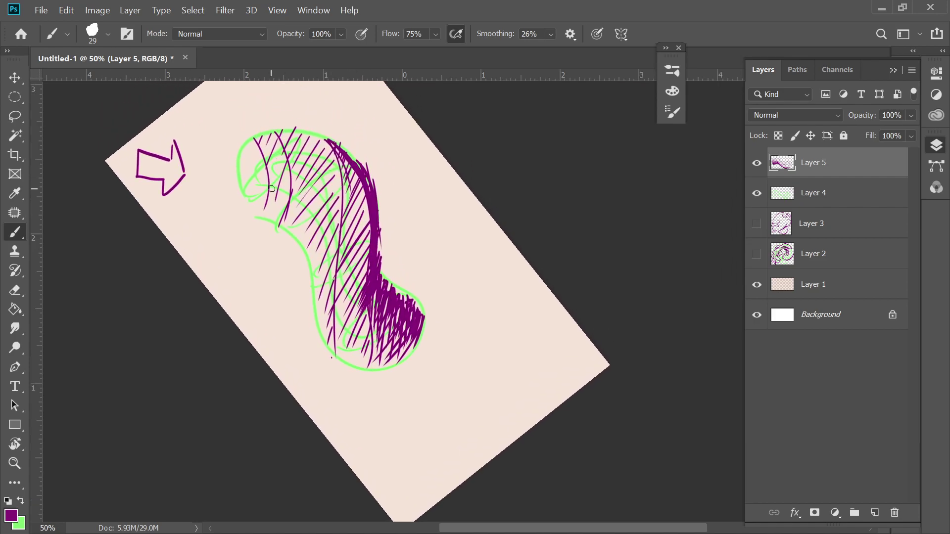
pyautogui.moveTo(396, 256)
pyautogui.mouseDown()
pyautogui.moveTo(378, 198)
pyautogui.moveTo(384, 293)
pyautogui.moveTo(366, 298)
pyautogui.mouseUp()
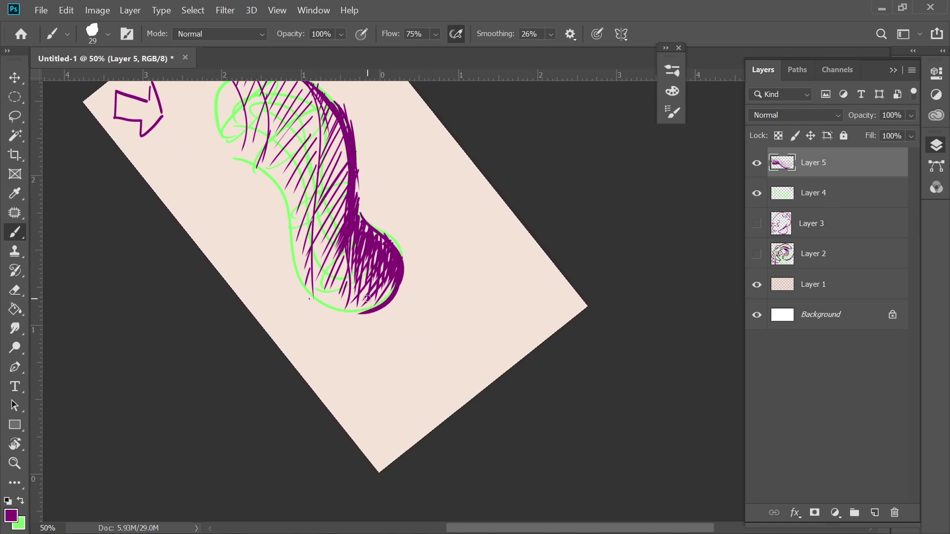
pyautogui.moveTo(353, 243)
pyautogui.mouseDown()
pyautogui.moveTo(366, 227)
pyautogui.moveTo(358, 221)
pyautogui.mouseUp()
pyautogui.moveTo(384, 241); pyautogui.dragTo(385, 310)
pyautogui.moveTo(390, 277)
pyautogui.mouseDown()
pyautogui.moveTo(383, 248)
pyautogui.moveTo(375, 300)
pyautogui.moveTo(368, 242)
pyautogui.moveTo(372, 311)
pyautogui.moveTo(355, 216)
pyautogui.mouseUp()
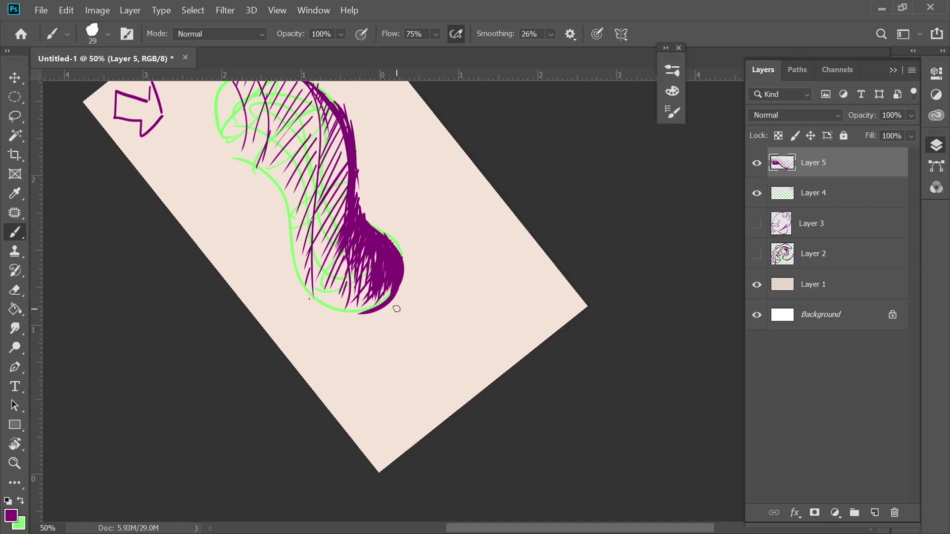
pyautogui.moveTo(363, 313)
pyautogui.mouseDown()
pyautogui.moveTo(314, 302)
pyautogui.moveTo(308, 252)
pyautogui.moveTo(340, 307)
pyautogui.moveTo(290, 229)
pyautogui.mouseUp()
# Step: Lower the purple shading layer's opacity to 25% and add a new layer above it
pyautogui.click(862, 115)
pyautogui.write('41')
pyautogui.press('Return')
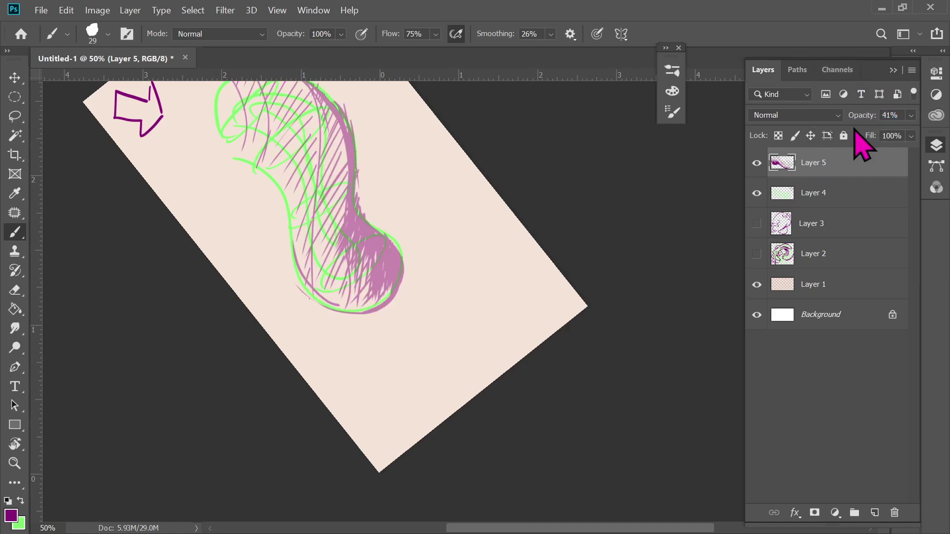
pyautogui.moveTo(865, 119); pyautogui.dragTo(841, 149)
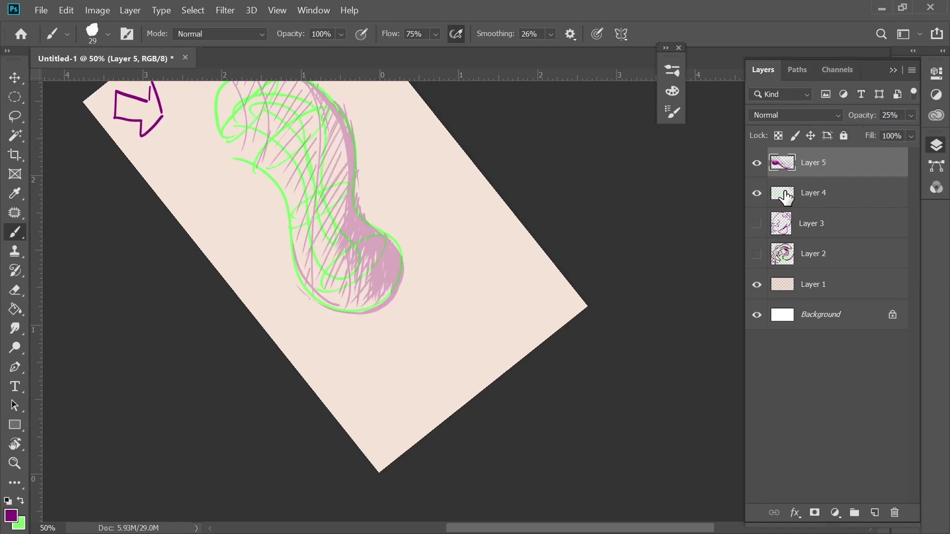
pyautogui.click(874, 514)
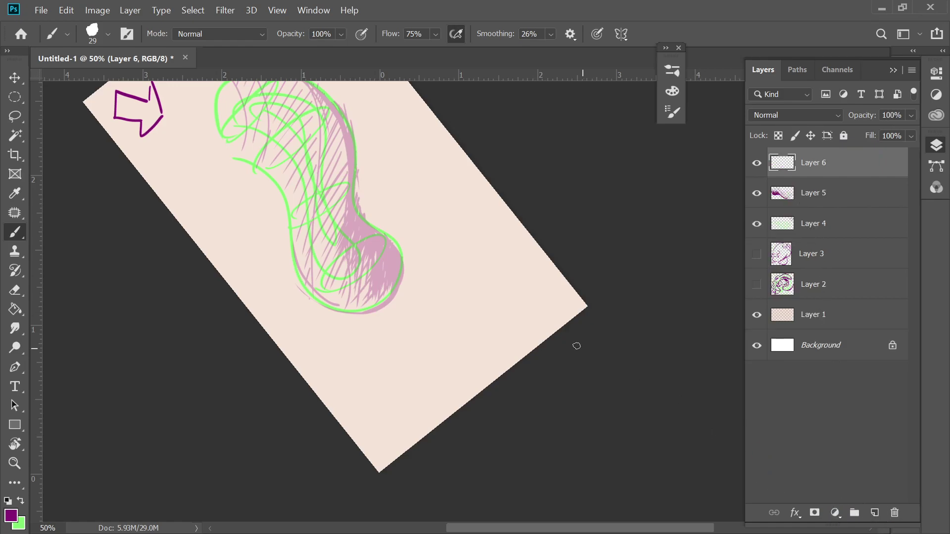
# Step: Hide the new empty layer, the purple shading layer and the green scribble layer
pyautogui.scroll(3, 374, 252)
pyautogui.hscroll(-1, 374, 252)
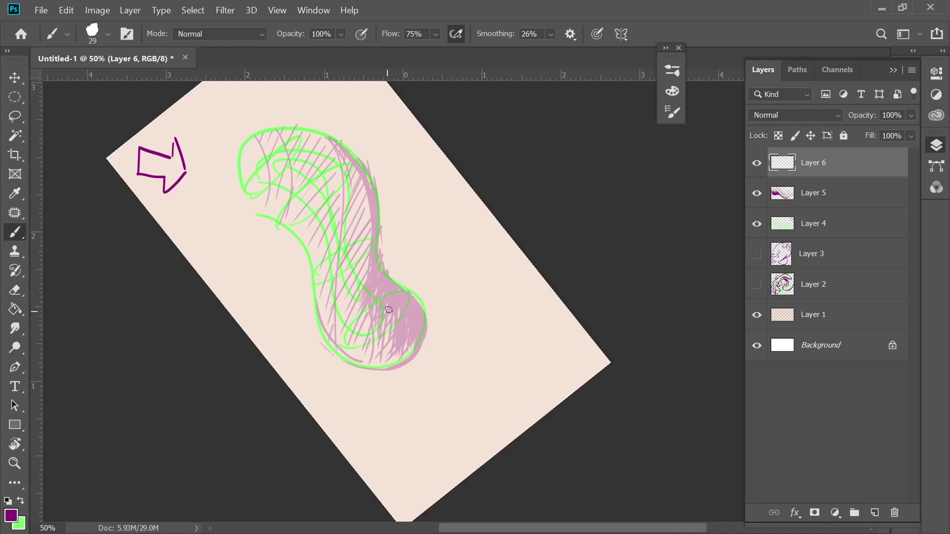
pyautogui.click(757, 163)
pyautogui.click(757, 193)
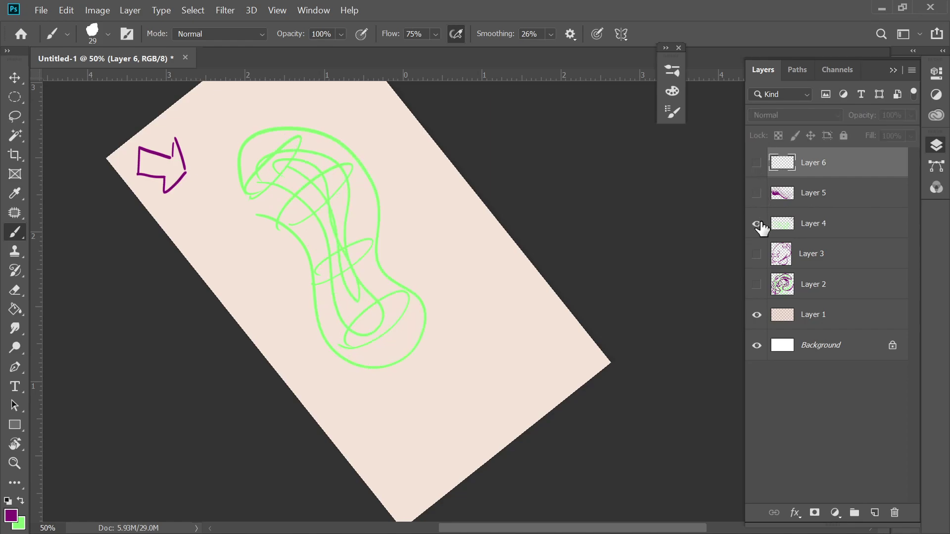
pyautogui.click(758, 224)
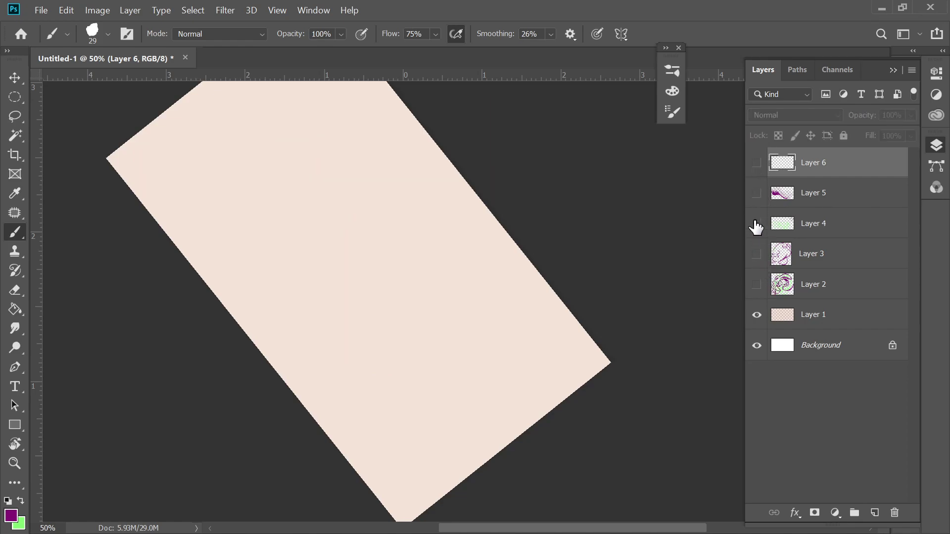
# Step: Extend the canvas upward by about 1.4 inches with the Crop tool
pyautogui.press('c')
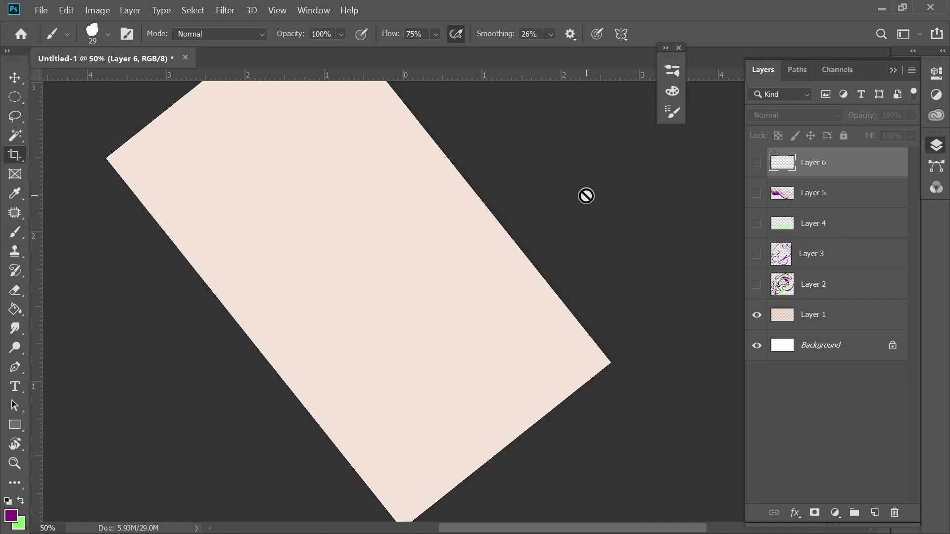
pyautogui.moveTo(464, 166); pyautogui.dragTo(463, 115)
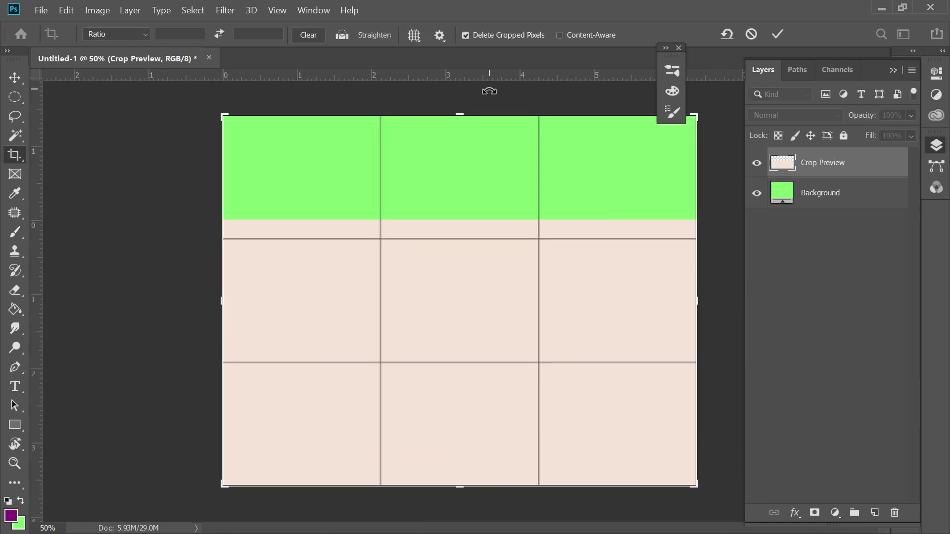
pyautogui.press('Return')
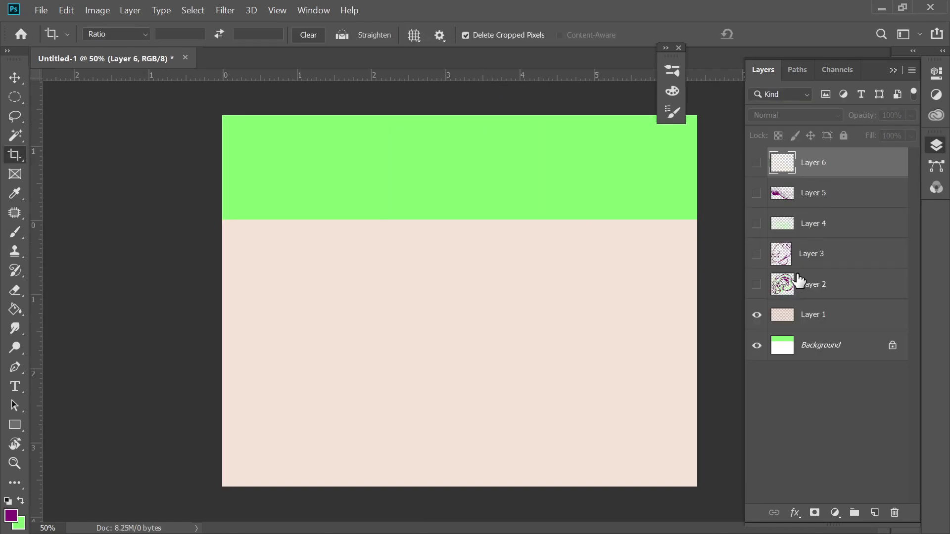
# Step: Fill the green strip of the Background layer with white using the Paint Bucket
pyautogui.click(791, 353)
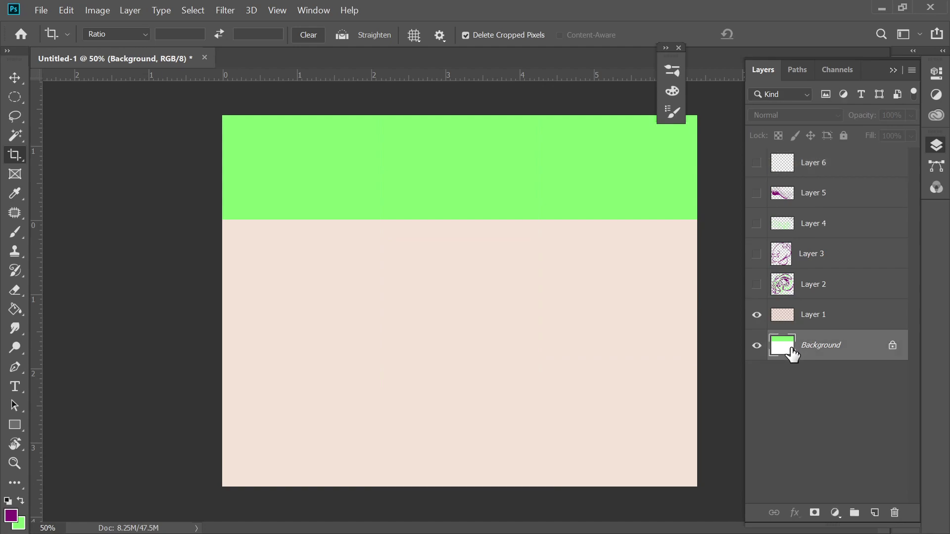
pyautogui.press('d')
pyautogui.press('x')
pyautogui.press('g')
pyautogui.click(558, 214)
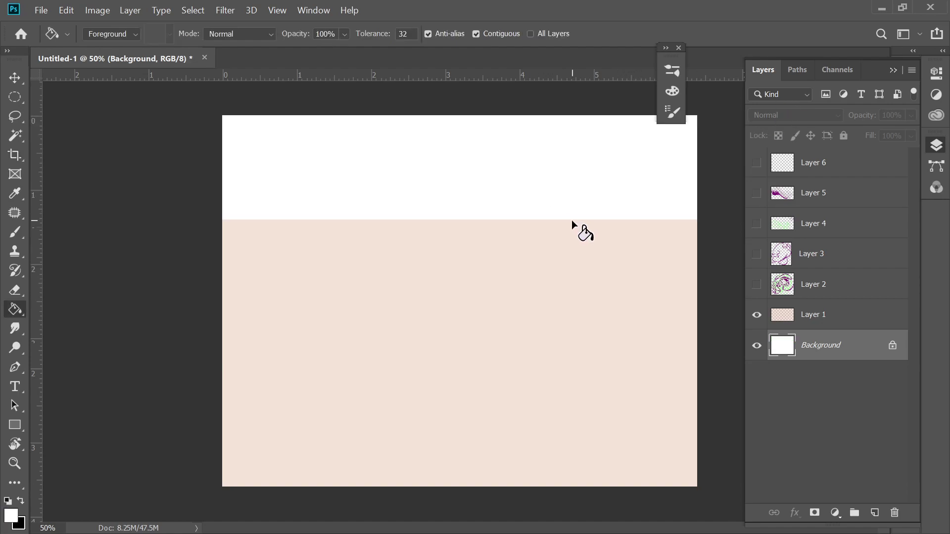
# Step: Stretch the beige Layer 1 upward with Free Transform to cover the whole canvas
pyautogui.click(782, 316)
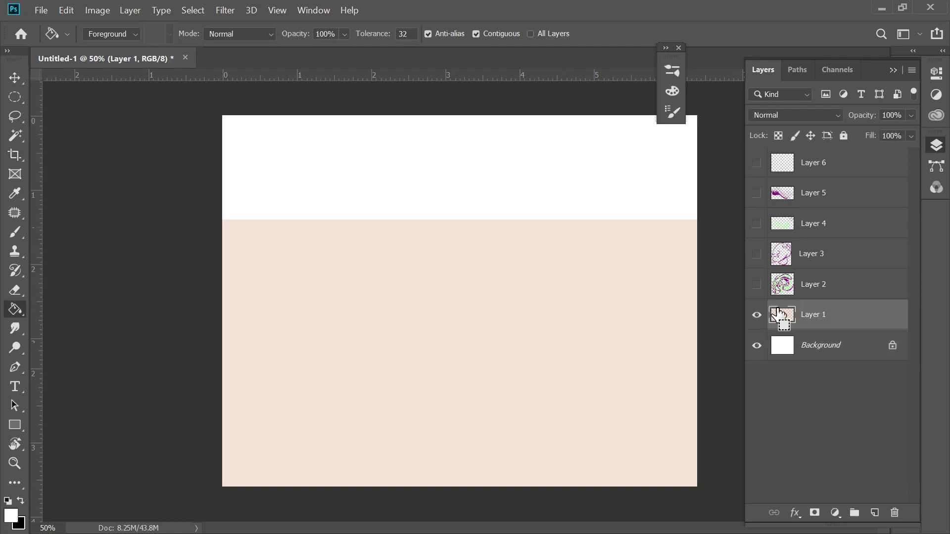
pyautogui.hotkey('ctrl', 't')
pyautogui.moveTo(460, 219); pyautogui.dragTo(481, 110)
pyautogui.press('Return')
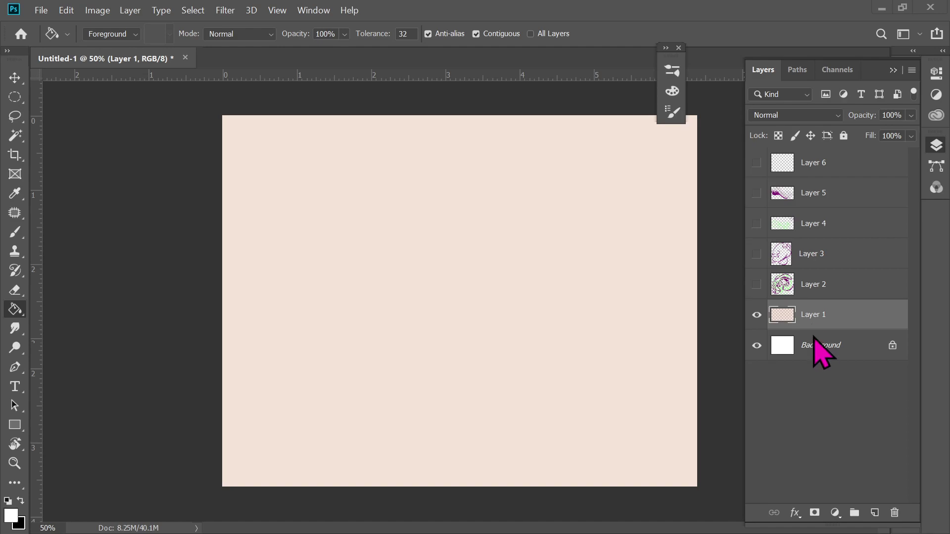
# Step: Paste the pencil sketch photo into a new layer above the beige one and set its opacity to 52%
pyautogui.click(873, 514)
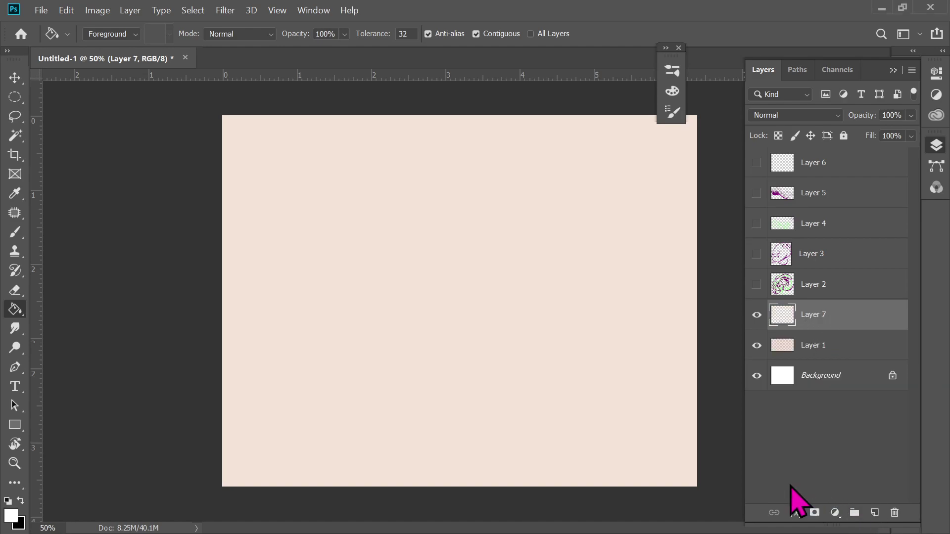
pyautogui.hotkey('ctrl', 'v')
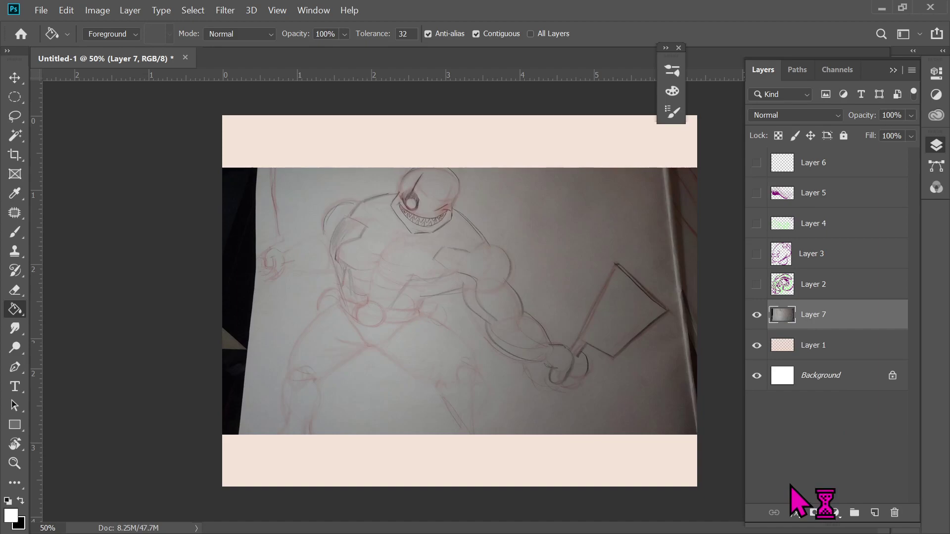
pyautogui.moveTo(863, 117); pyautogui.dragTo(859, 118)
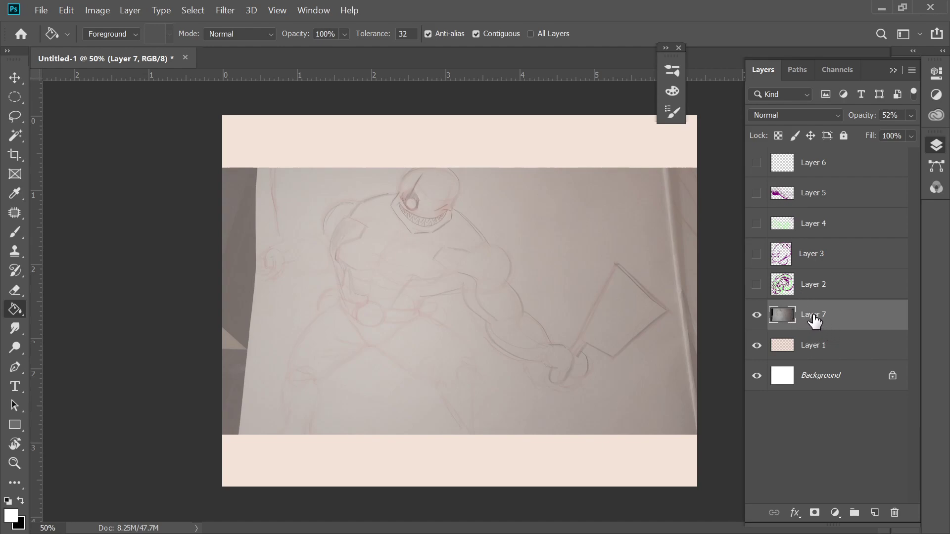
# Step: Enlarge the sketch photo slightly beyond the canvas sides and move it up near the canvas top
pyautogui.hotkey('ctrl', 't')
pyautogui.moveTo(699, 166); pyautogui.dragTo(750, 134)
pyautogui.moveTo(623, 267); pyautogui.dragTo(584, 260)
pyautogui.moveTo(473, 301); pyautogui.dragTo(489, 301)
pyautogui.press('Return')
pyautogui.press('g')
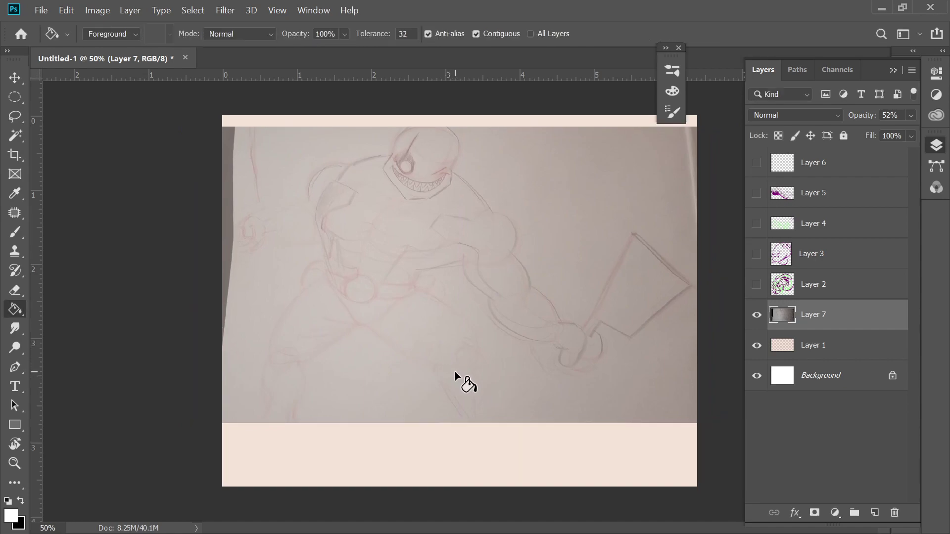
# Step: Skew the sketch photo horizontally by about 4.46°, scale it to about 78% wide and 77% high, and centre it on the canvas
pyautogui.hotkey('ctrl', 't')
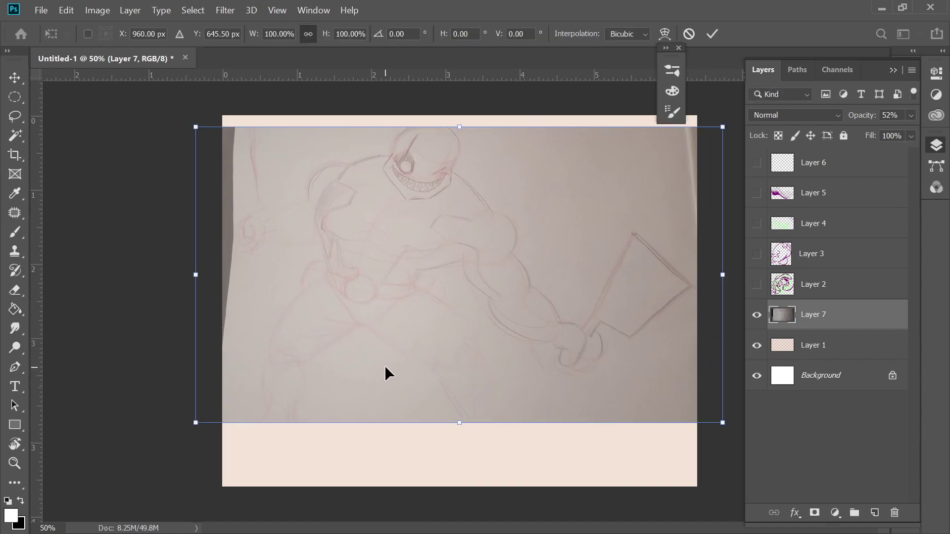
pyautogui.moveTo(459, 423); pyautogui.dragTo(475, 425)
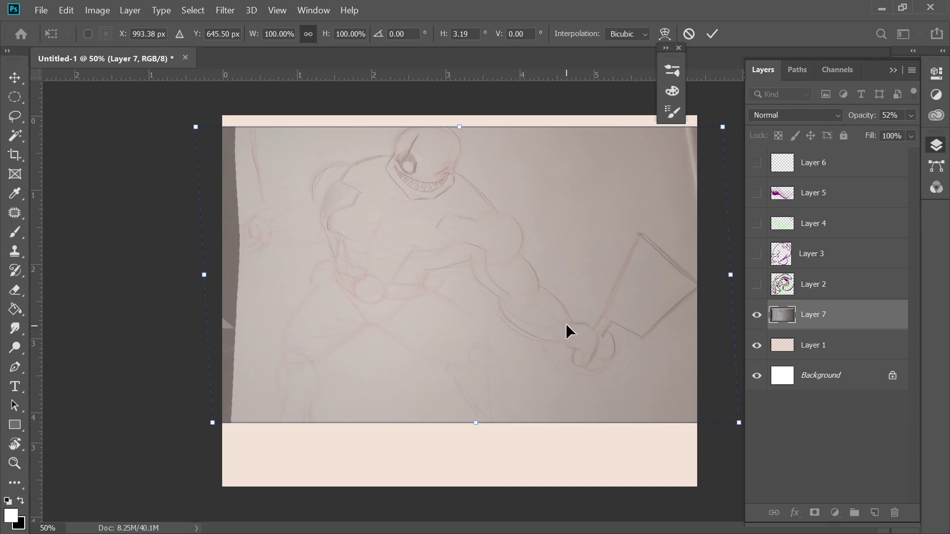
pyautogui.moveTo(195, 126); pyautogui.dragTo(218, 117)
pyautogui.moveTo(532, 333); pyautogui.dragTo(543, 347)
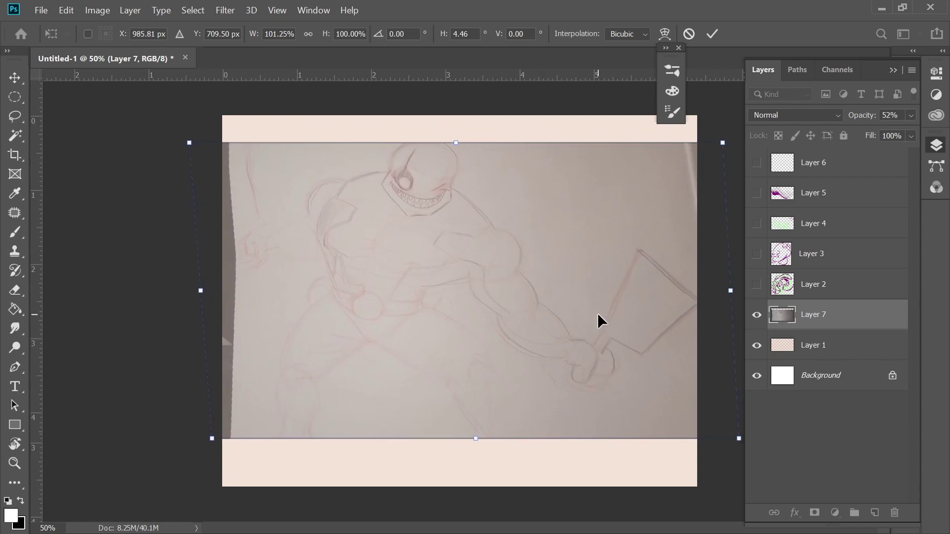
pyautogui.moveTo(694, 161); pyautogui.dragTo(636, 218)
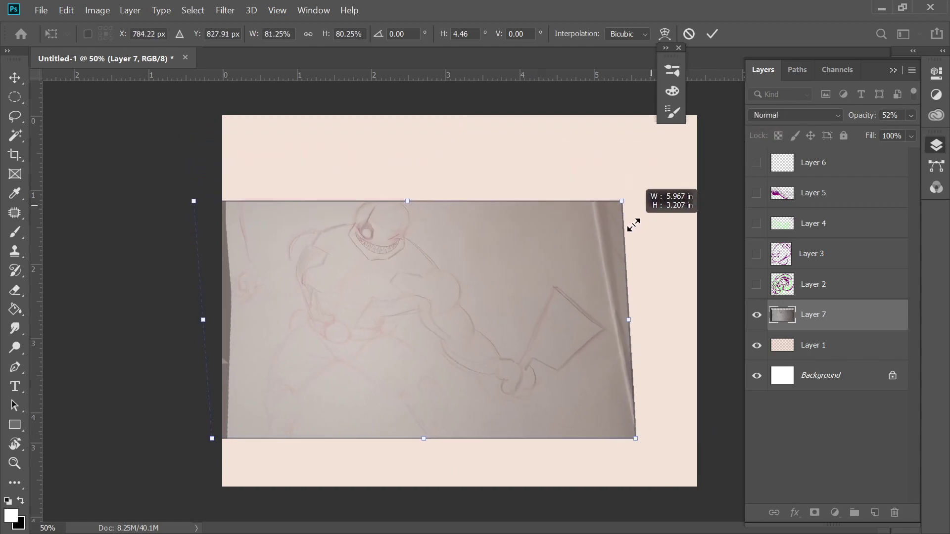
pyautogui.moveTo(524, 312); pyautogui.dragTo(581, 271)
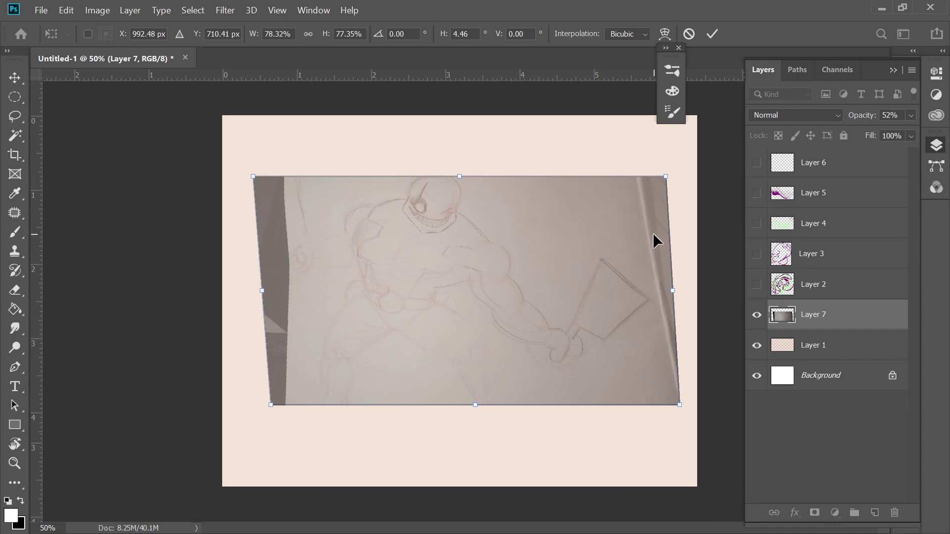
pyautogui.press('Return')
pyautogui.press('g')
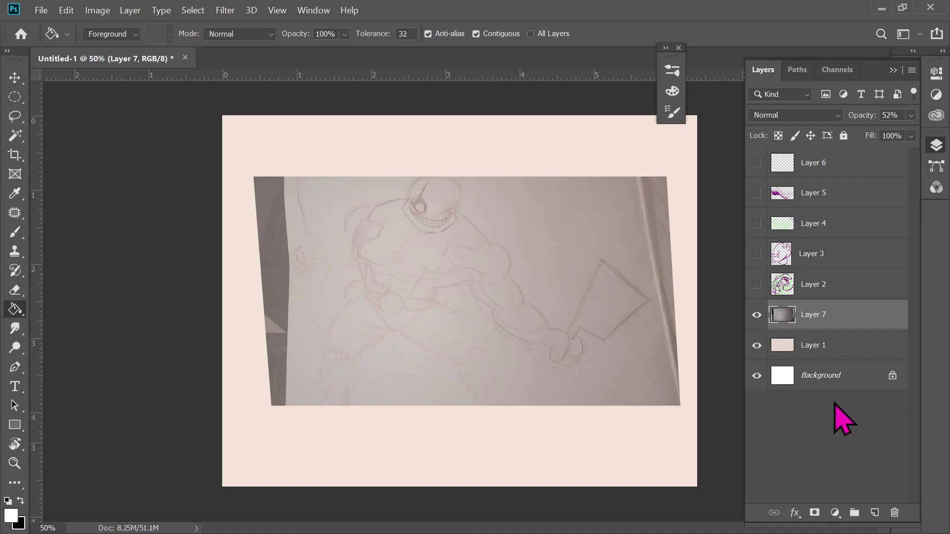
# Step: Add a new layer above the sketch photo and set up the brush with black over the character's head at 100% zoom
pyautogui.press('b')
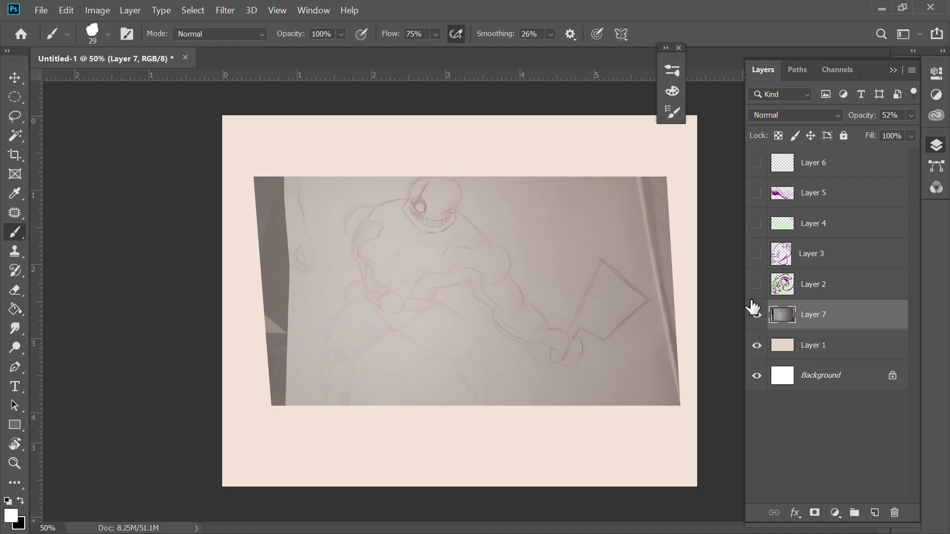
pyautogui.click(874, 512)
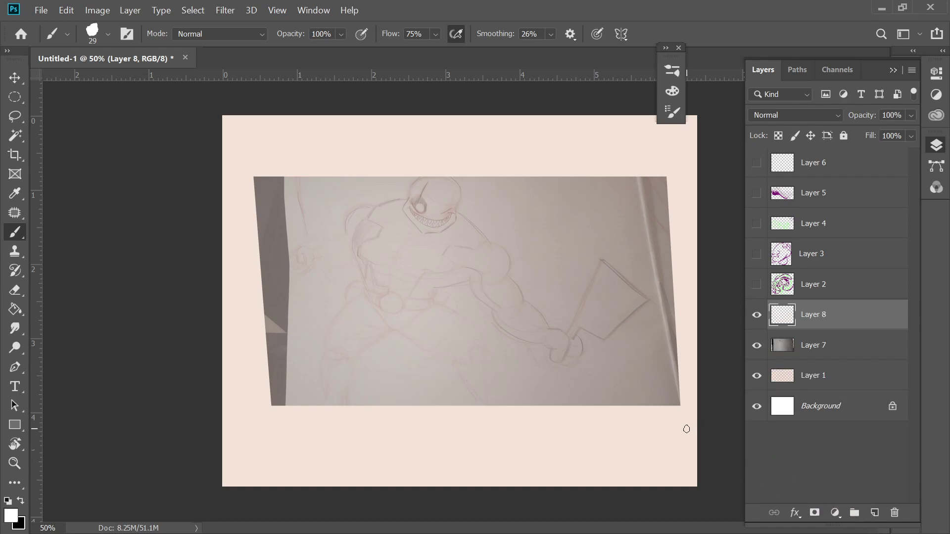
pyautogui.press('x')
pyautogui.hotkey('ctrl', '+')
pyautogui.hotkey('ctrl', '+')
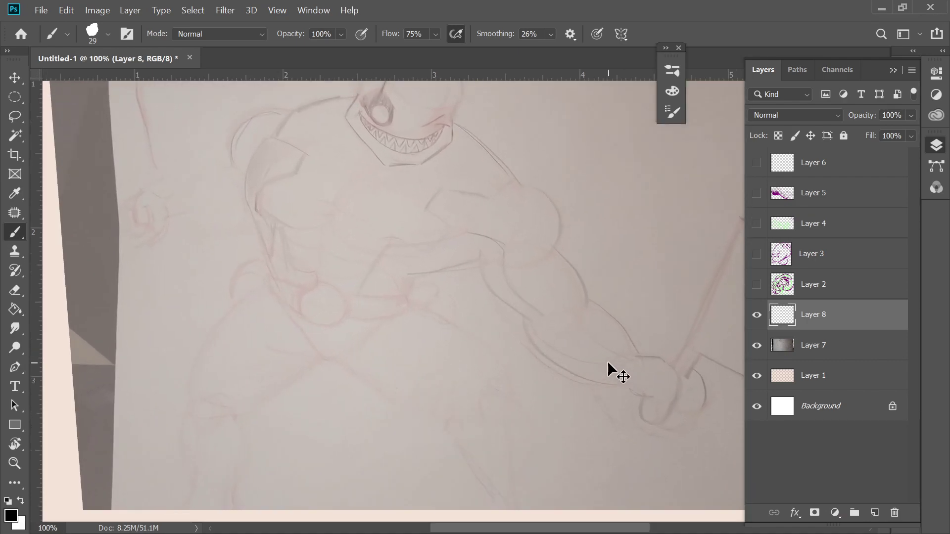
pyautogui.moveTo(523, 228); pyautogui.dragTo(522, 282)
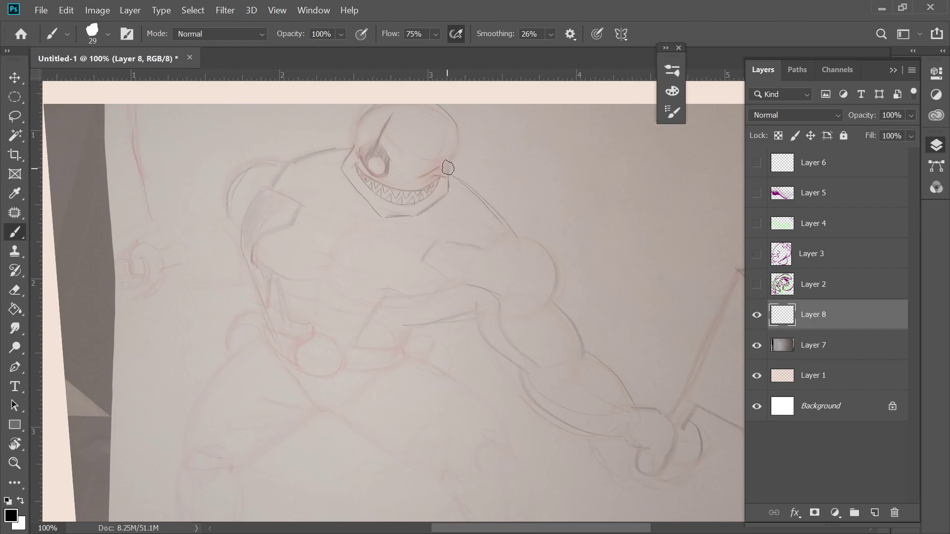
# Step: Trace the head outline in black with the 29 px brush, from the rounded skull around the angular jaw
pyautogui.moveTo(448, 165)
pyautogui.mouseDown()
pyautogui.moveTo(443, 109)
pyautogui.moveTo(349, 133)
pyautogui.mouseUp()
pyautogui.hotkey('ctrl', 'z')
pyautogui.moveTo(449, 167)
pyautogui.mouseDown()
pyautogui.moveTo(409, 96)
pyautogui.moveTo(364, 114)
pyautogui.mouseUp()
pyautogui.hotkey('ctrl', 'z')
pyautogui.moveTo(449, 166)
pyautogui.mouseDown()
pyautogui.moveTo(414, 98)
pyautogui.moveTo(375, 102)
pyautogui.moveTo(340, 170)
pyautogui.moveTo(379, 217)
pyautogui.mouseUp()
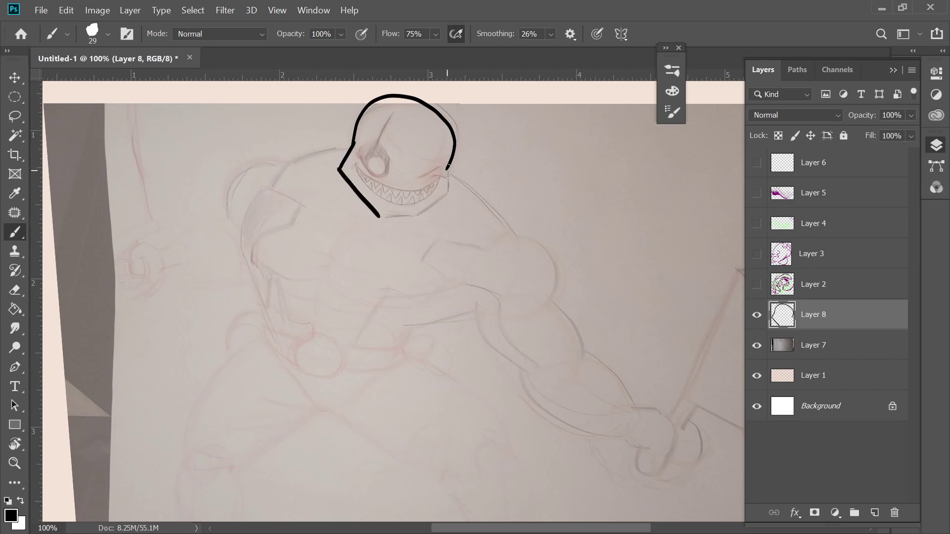
pyautogui.moveTo(448, 195)
pyautogui.mouseDown()
pyautogui.moveTo(422, 215)
pyautogui.moveTo(377, 218)
pyautogui.mouseUp()
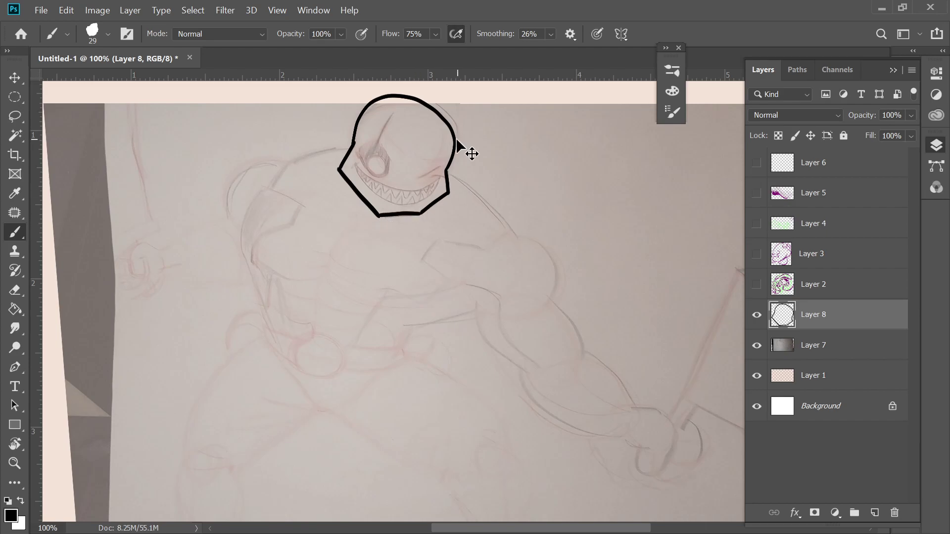
# Step: Rotate the canvas at 300% zoom and trace the two curved edges of the grin with a 17 px brush
pyautogui.hotkey('ctrl', '=')
pyautogui.hotkey('ctrl', '=')
pyautogui.moveTo(331, 257); pyautogui.dragTo(346, 445)
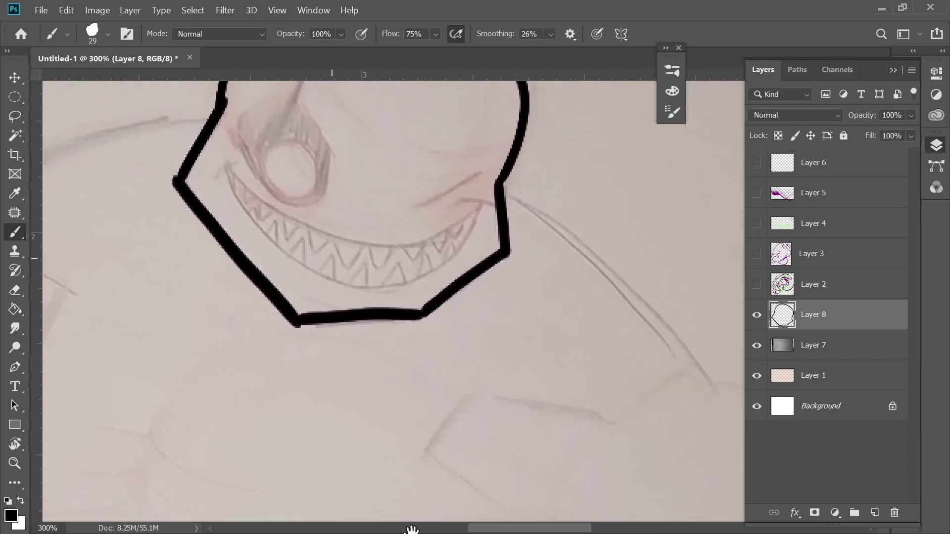
pyautogui.press('r')
pyautogui.moveTo(577, 300)
pyautogui.mouseDown()
pyautogui.moveTo(513, 191)
pyautogui.moveTo(429, 242)
pyautogui.moveTo(374, 245)
pyautogui.mouseUp()
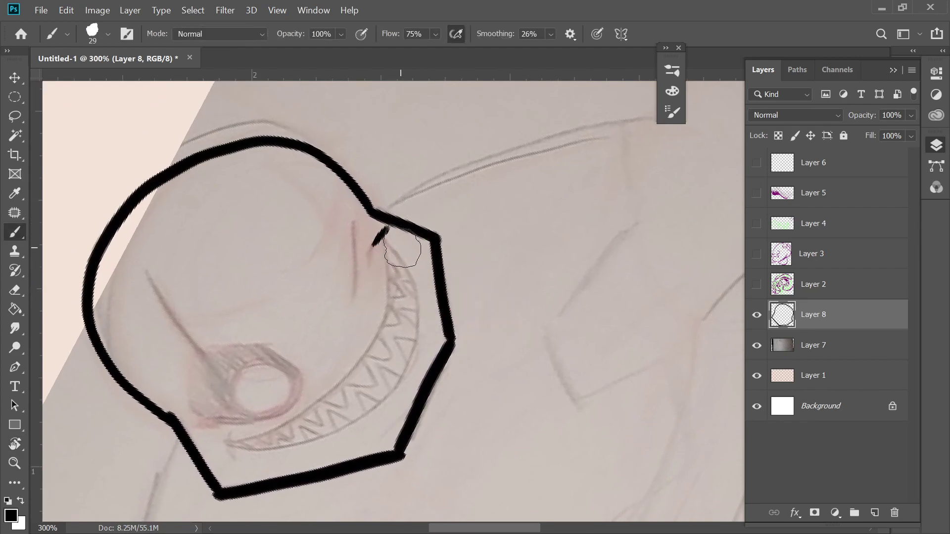
pyautogui.rightClick(398, 245)
pyautogui.moveTo(496, 286); pyautogui.dragTo(477, 284)
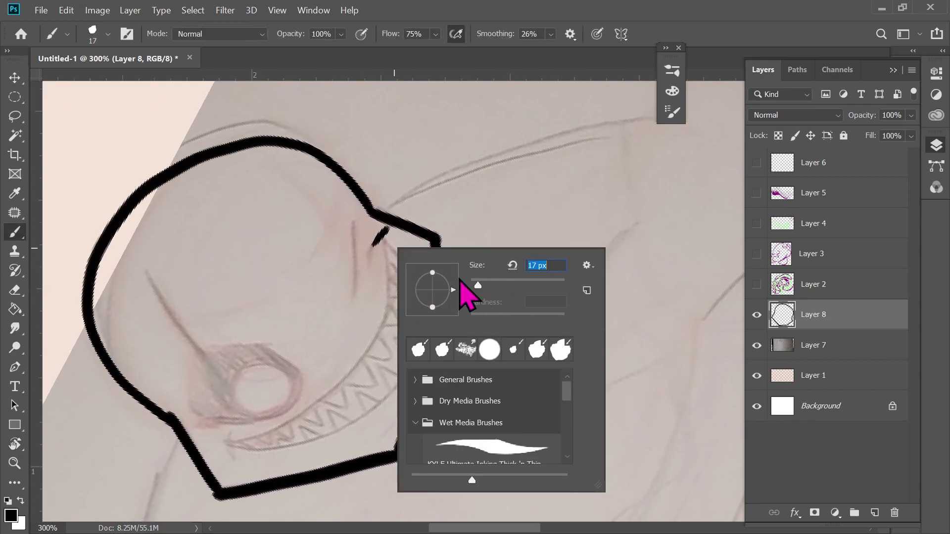
pyautogui.click(384, 239)
pyautogui.moveTo(384, 238); pyautogui.dragTo(384, 298)
pyautogui.hotkey('ctrl', 'z')
pyautogui.moveTo(384, 238)
pyautogui.mouseDown()
pyautogui.moveTo(385, 285)
pyautogui.moveTo(317, 408)
pyautogui.moveTo(220, 448)
pyautogui.mouseUp()
pyautogui.moveTo(383, 241)
pyautogui.mouseDown()
pyautogui.moveTo(410, 309)
pyautogui.moveTo(403, 362)
pyautogui.moveTo(374, 399)
pyautogui.moveTo(331, 433)
pyautogui.moveTo(262, 450)
pyautogui.moveTo(238, 435)
pyautogui.moveTo(230, 458)
pyautogui.mouseUp()
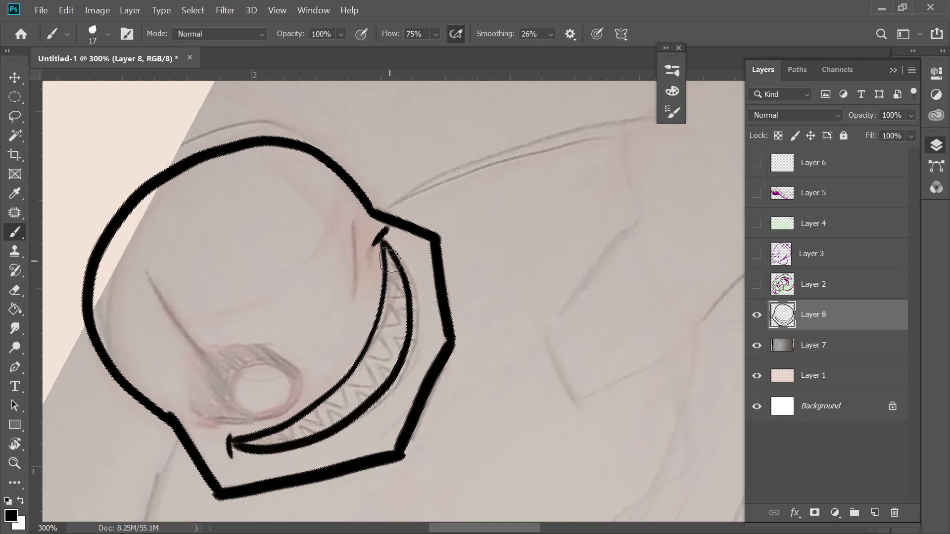
# Step: Draw the upper and lower rows of pointed teeth inside the grin and touch up the near mouth corner
pyautogui.moveTo(387, 256)
pyautogui.mouseDown()
pyautogui.moveTo(401, 285)
pyautogui.moveTo(387, 274)
pyautogui.moveTo(403, 274)
pyautogui.moveTo(395, 269)
pyautogui.moveTo(409, 298)
pyautogui.moveTo(388, 278)
pyautogui.moveTo(405, 301)
pyautogui.moveTo(386, 298)
pyautogui.moveTo(407, 306)
pyautogui.moveTo(393, 313)
pyautogui.moveTo(388, 304)
pyautogui.moveTo(403, 326)
pyautogui.moveTo(387, 301)
pyautogui.moveTo(405, 328)
pyautogui.moveTo(392, 273)
pyautogui.moveTo(382, 271)
pyautogui.moveTo(368, 294)
pyautogui.moveTo(376, 303)
pyautogui.moveTo(343, 290)
pyautogui.moveTo(355, 316)
pyautogui.moveTo(328, 312)
pyautogui.moveTo(355, 321)
pyautogui.mouseUp()
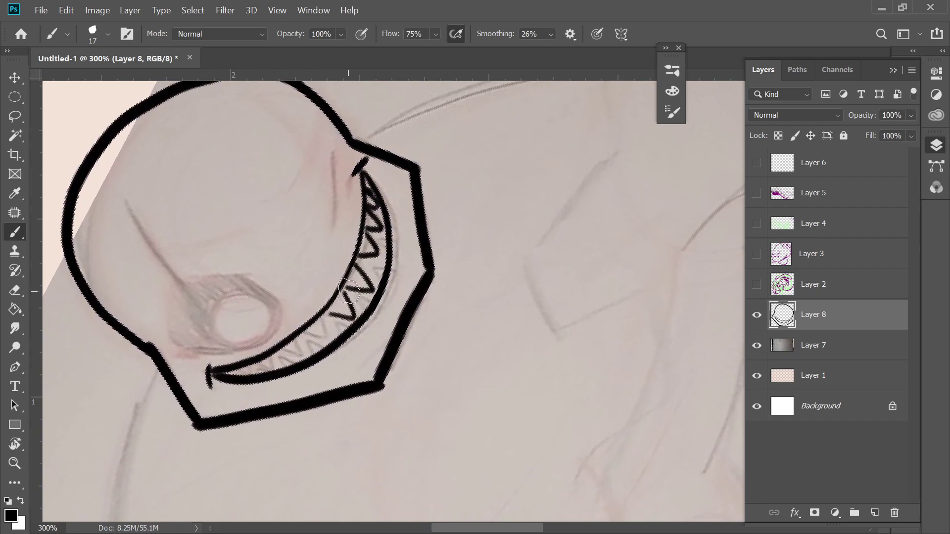
pyautogui.moveTo(351, 286)
pyautogui.mouseDown()
pyautogui.moveTo(321, 334)
pyautogui.moveTo(331, 315)
pyautogui.moveTo(322, 317)
pyautogui.moveTo(368, 259)
pyautogui.moveTo(381, 227)
pyautogui.moveTo(366, 226)
pyautogui.moveTo(372, 198)
pyautogui.mouseUp()
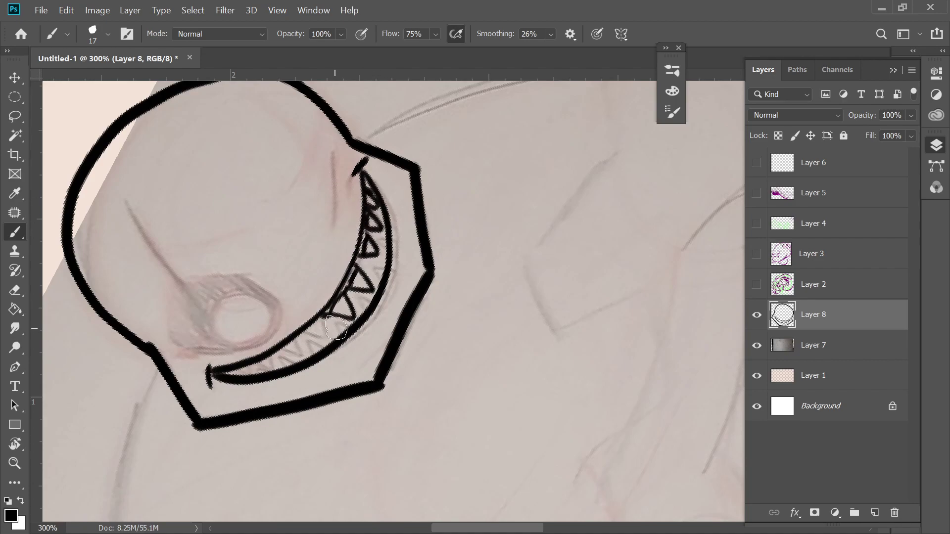
pyautogui.moveTo(324, 328)
pyautogui.mouseDown()
pyautogui.moveTo(296, 344)
pyautogui.moveTo(300, 355)
pyautogui.moveTo(258, 369)
pyautogui.moveTo(280, 360)
pyautogui.moveTo(296, 367)
pyautogui.moveTo(315, 354)
pyautogui.moveTo(308, 343)
pyautogui.moveTo(323, 354)
pyautogui.moveTo(342, 334)
pyautogui.moveTo(335, 319)
pyautogui.moveTo(351, 328)
pyautogui.moveTo(319, 330)
pyautogui.mouseUp()
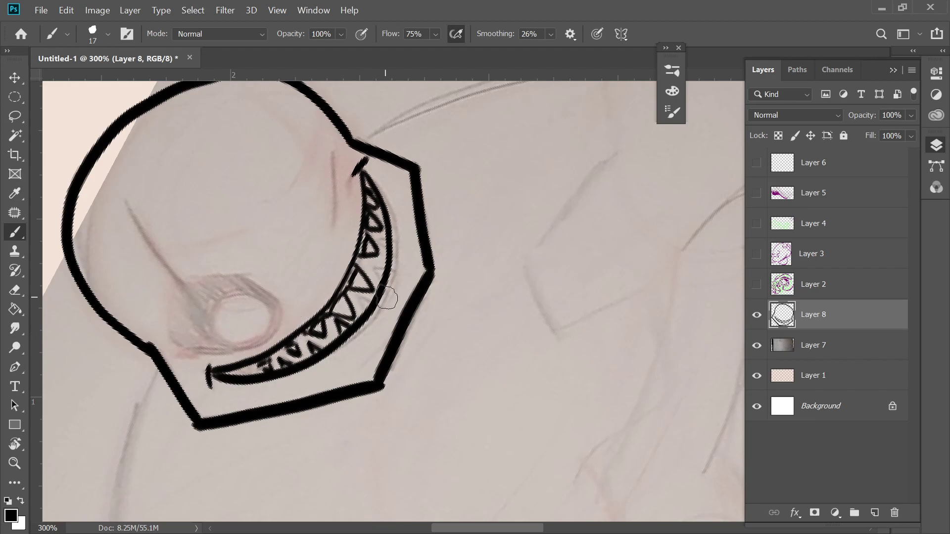
pyautogui.moveTo(373, 309)
pyautogui.mouseDown()
pyautogui.moveTo(383, 284)
pyautogui.moveTo(377, 269)
pyautogui.moveTo(390, 268)
pyautogui.moveTo(378, 241)
pyautogui.mouseUp()
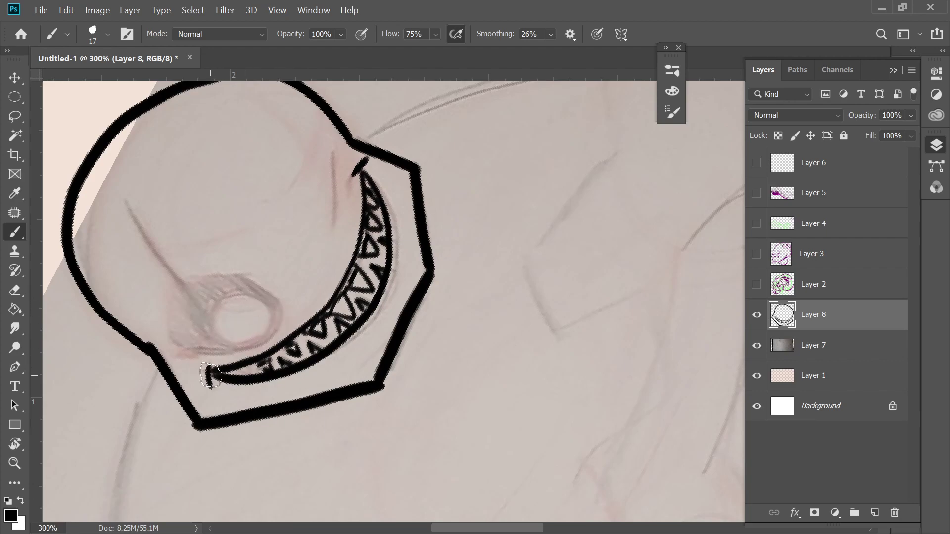
pyautogui.moveTo(218, 371); pyautogui.dragTo(211, 380)
# Step: Trace the near eye with its round pupil, the angular socket around it and the pointed brow spike
pyautogui.moveTo(246, 298)
pyautogui.mouseDown()
pyautogui.moveTo(213, 317)
pyautogui.moveTo(216, 337)
pyautogui.moveTo(228, 345)
pyautogui.moveTo(262, 333)
pyautogui.moveTo(266, 315)
pyautogui.moveTo(255, 301)
pyautogui.moveTo(214, 310)
pyautogui.moveTo(216, 334)
pyautogui.moveTo(265, 342)
pyautogui.moveTo(255, 347)
pyautogui.moveTo(189, 351)
pyautogui.moveTo(176, 341)
pyautogui.moveTo(176, 295)
pyautogui.mouseUp()
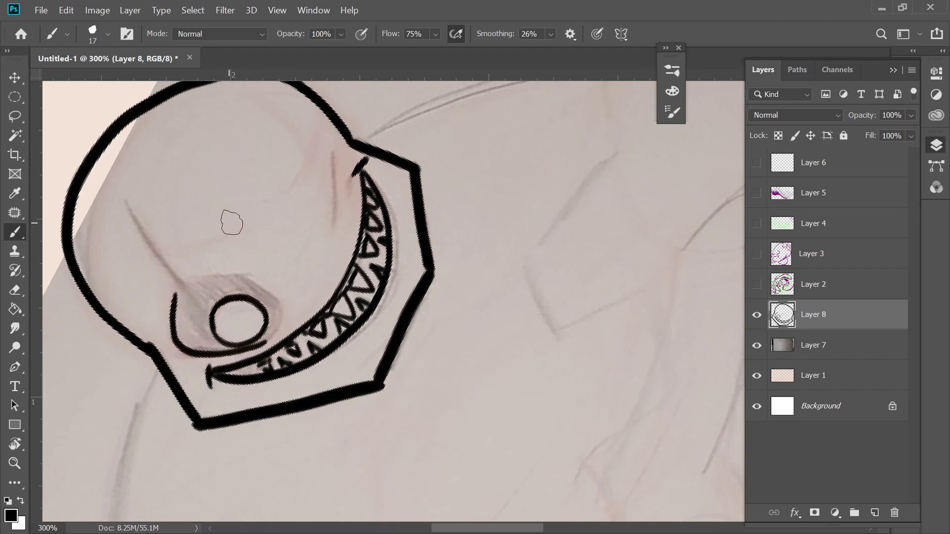
pyautogui.moveTo(177, 350)
pyautogui.mouseDown()
pyautogui.moveTo(197, 354)
pyautogui.moveTo(178, 343)
pyautogui.mouseUp()
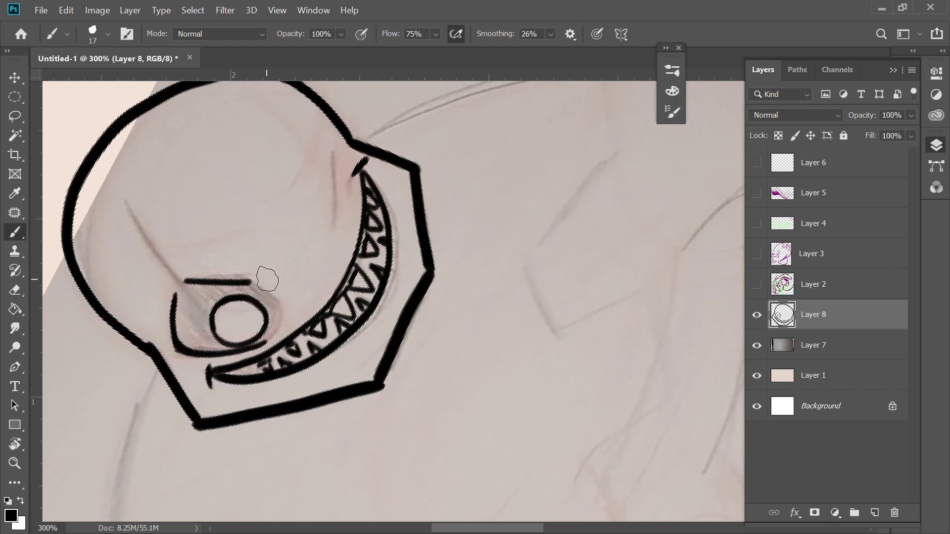
pyautogui.moveTo(186, 281)
pyautogui.mouseDown()
pyautogui.moveTo(248, 277)
pyautogui.moveTo(279, 301)
pyautogui.moveTo(278, 330)
pyautogui.mouseUp()
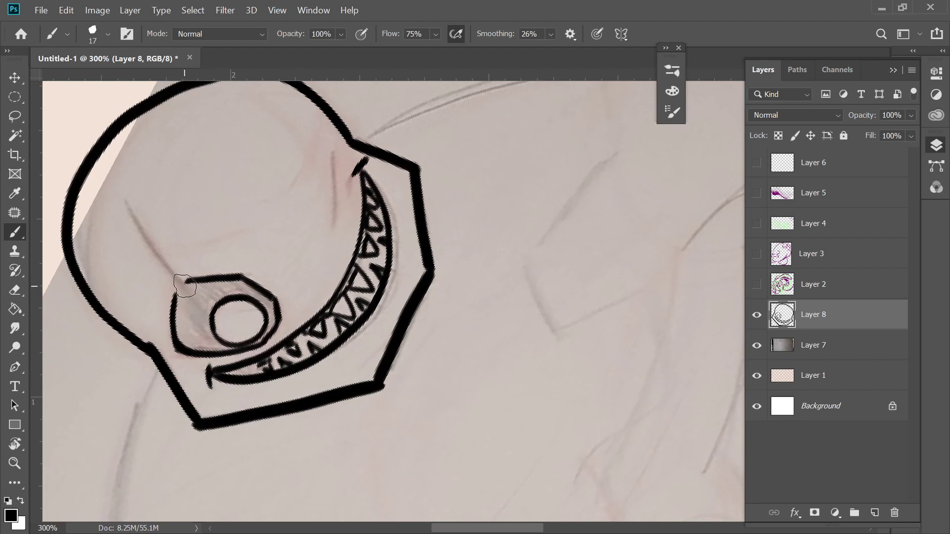
pyautogui.moveTo(173, 294)
pyautogui.mouseDown()
pyautogui.moveTo(120, 169)
pyautogui.moveTo(149, 242)
pyautogui.moveTo(205, 295)
pyautogui.moveTo(160, 248)
pyautogui.moveTo(190, 287)
pyautogui.mouseUp()
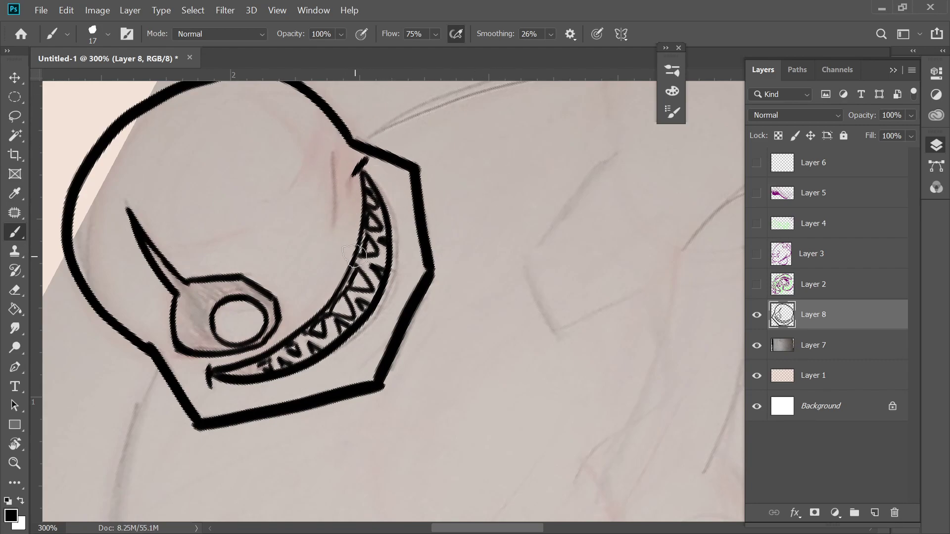
# Step: Trace the narrow far eye, its slanted brow line and the crease at the far mouth corner
pyautogui.moveTo(334, 152)
pyautogui.mouseDown()
pyautogui.moveTo(329, 221)
pyautogui.moveTo(336, 165)
pyautogui.mouseUp()
pyautogui.moveTo(331, 217)
pyautogui.mouseDown()
pyautogui.moveTo(342, 163)
pyautogui.moveTo(342, 198)
pyautogui.mouseUp()
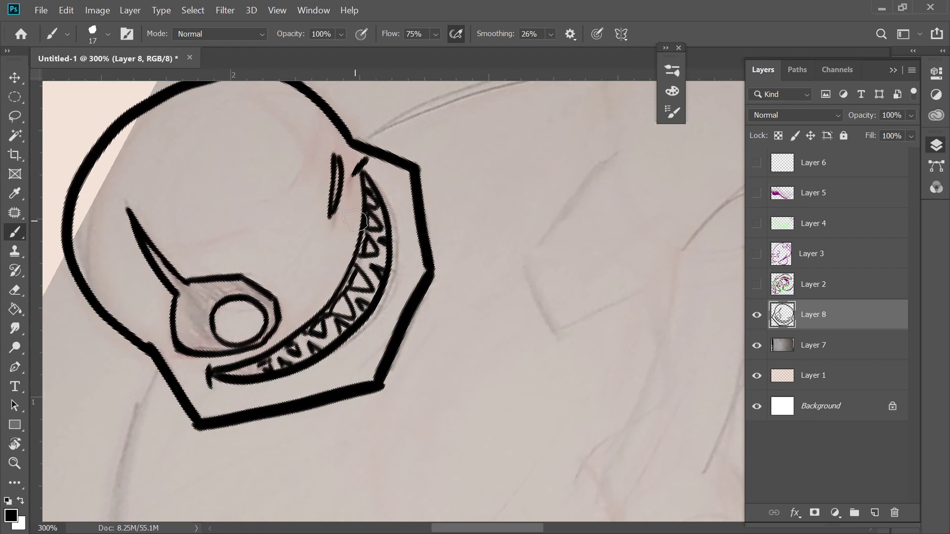
pyautogui.moveTo(359, 166); pyautogui.dragTo(350, 195)
pyautogui.moveTo(267, 104)
pyautogui.mouseDown()
pyautogui.moveTo(325, 189)
pyautogui.moveTo(331, 264)
pyautogui.moveTo(308, 157)
pyautogui.moveTo(325, 187)
pyautogui.moveTo(322, 179)
pyautogui.moveTo(331, 228)
pyautogui.moveTo(344, 154)
pyautogui.moveTo(331, 218)
pyautogui.mouseUp()
pyautogui.hotkey('ctrl', 'z')
pyautogui.moveTo(366, 159); pyautogui.dragTo(349, 178)
# Step: Thicken the far eye into a heavy black oval and strengthen the crease beside it
pyautogui.click(338, 145)
pyautogui.moveTo(335, 143)
pyautogui.mouseDown()
pyautogui.moveTo(327, 206)
pyautogui.moveTo(328, 194)
pyautogui.mouseUp()
pyautogui.moveTo(335, 150); pyautogui.dragTo(325, 183)
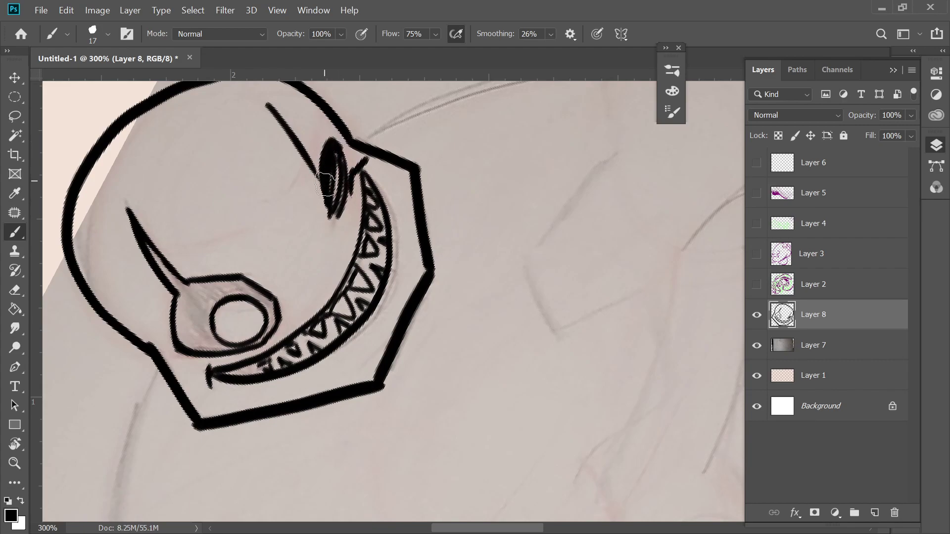
pyautogui.hotkey('ctrl', 'z')
pyautogui.hotkey('ctrl', 'z')
pyautogui.moveTo(326, 152)
pyautogui.mouseDown()
pyautogui.moveTo(314, 181)
pyautogui.moveTo(320, 168)
pyautogui.moveTo(328, 223)
pyautogui.moveTo(319, 184)
pyautogui.moveTo(322, 171)
pyautogui.moveTo(323, 208)
pyautogui.moveTo(327, 161)
pyautogui.moveTo(328, 214)
pyautogui.mouseUp()
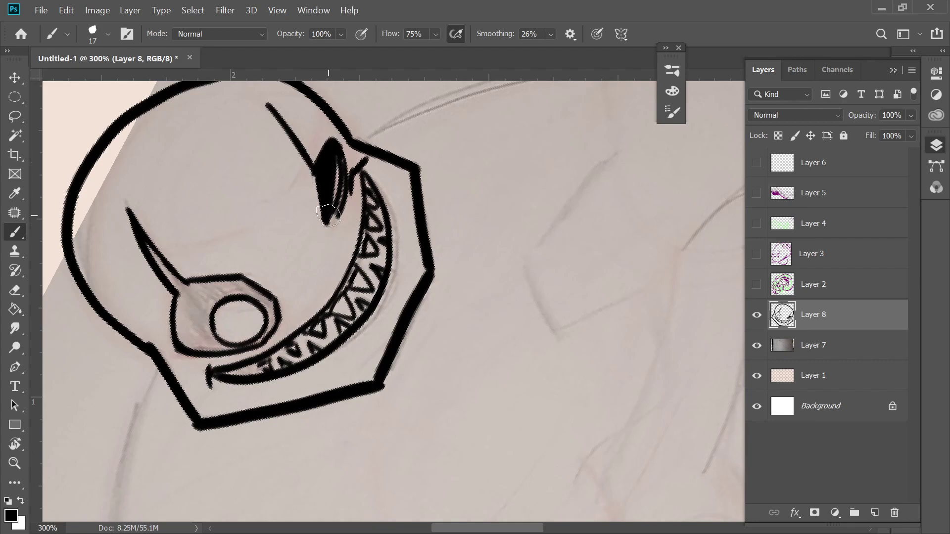
pyautogui.moveTo(340, 163); pyautogui.dragTo(338, 214)
pyautogui.moveTo(349, 174); pyautogui.dragTo(358, 159)
# Step: Fill the near eye socket and brow spike with black using the Paint Bucket, and brush over the leftover gaps
pyautogui.press('g')
pyautogui.click(206, 323)
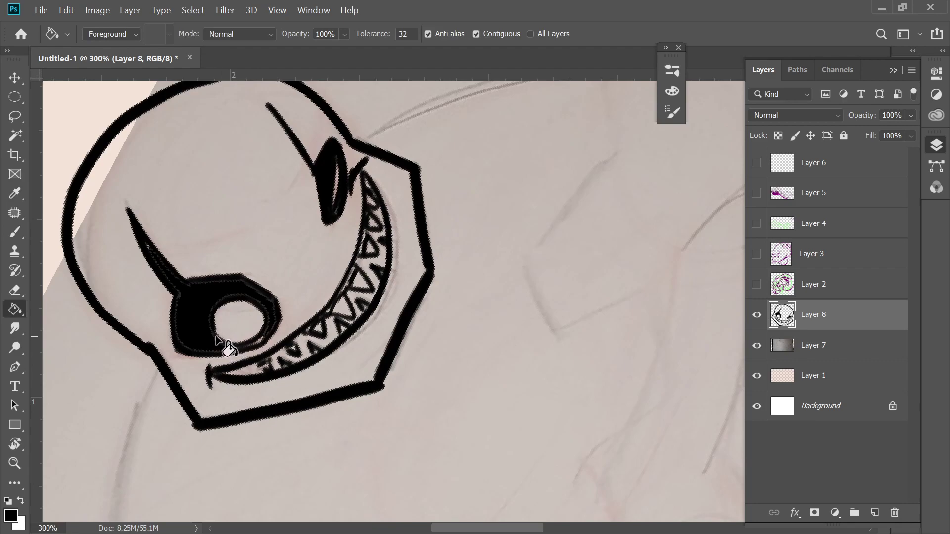
pyautogui.press('b')
pyautogui.moveTo(148, 247)
pyautogui.mouseDown()
pyautogui.moveTo(176, 283)
pyautogui.moveTo(247, 289)
pyautogui.moveTo(271, 324)
pyautogui.moveTo(265, 301)
pyautogui.moveTo(225, 290)
pyautogui.moveTo(204, 322)
pyautogui.moveTo(207, 308)
pyautogui.moveTo(205, 338)
pyautogui.moveTo(178, 311)
pyautogui.moveTo(187, 340)
pyautogui.moveTo(242, 353)
pyautogui.mouseUp()
# Step: Reduce the brush to 7 px and smooth the outer edge of the far eye
pyautogui.rightClick(282, 292)
pyautogui.moveTo(379, 317); pyautogui.dragTo(372, 341)
pyautogui.press('Return')
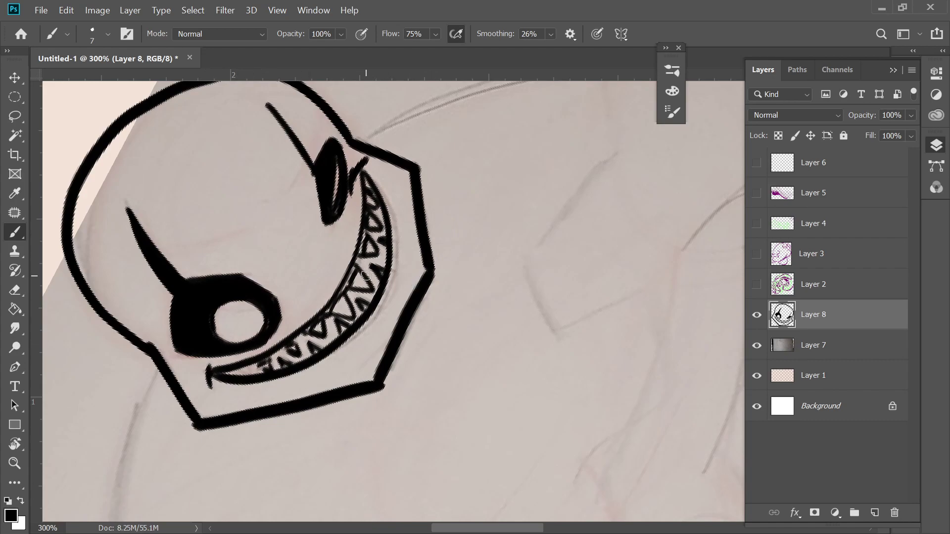
pyautogui.scroll(2, 361, 267)
pyautogui.hscroll(-2, 361, 267)
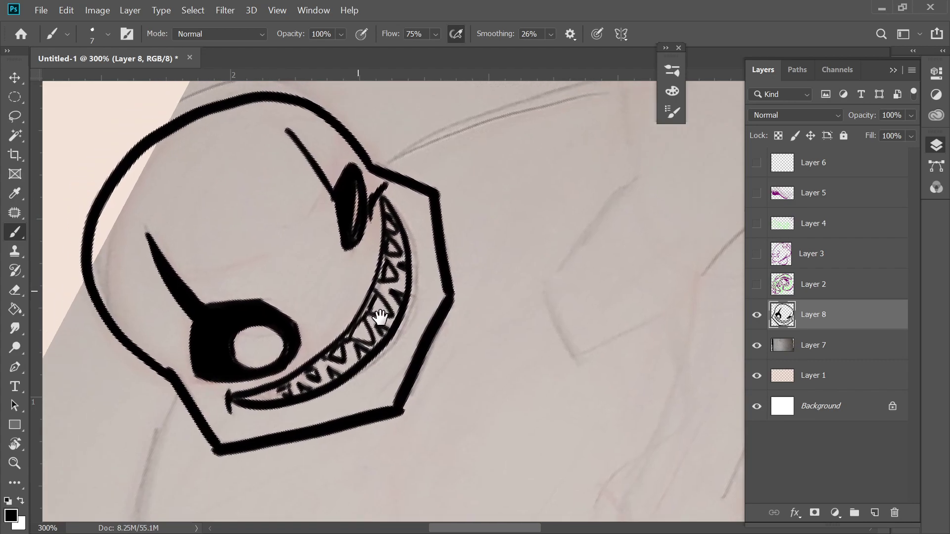
pyautogui.moveTo(342, 216); pyautogui.dragTo(349, 266)
pyautogui.hotkey('ctrl', 'z')
pyautogui.moveTo(341, 207); pyautogui.dragTo(350, 258)
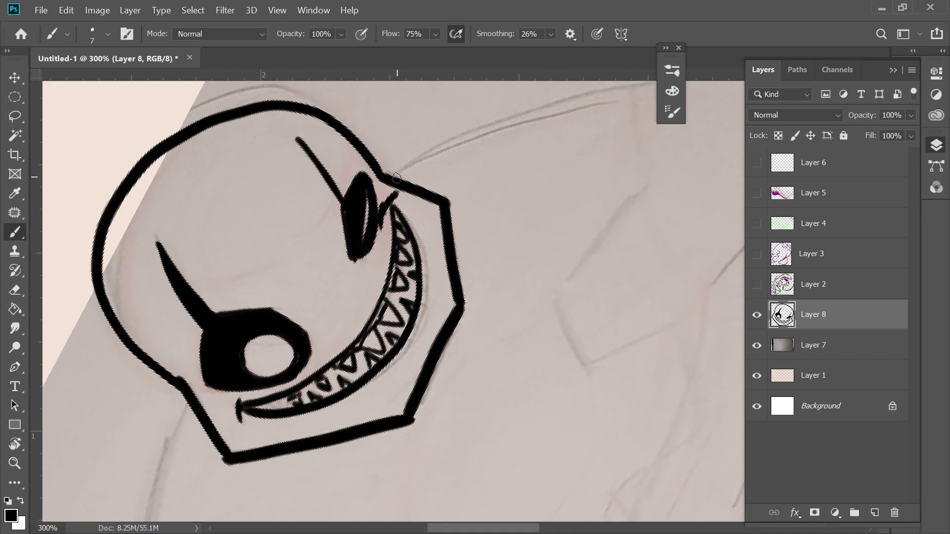
# Step: Clean up the far eye, the mouth-corner crease and the upper mouth line with a 4 px eraser
pyautogui.press('e')
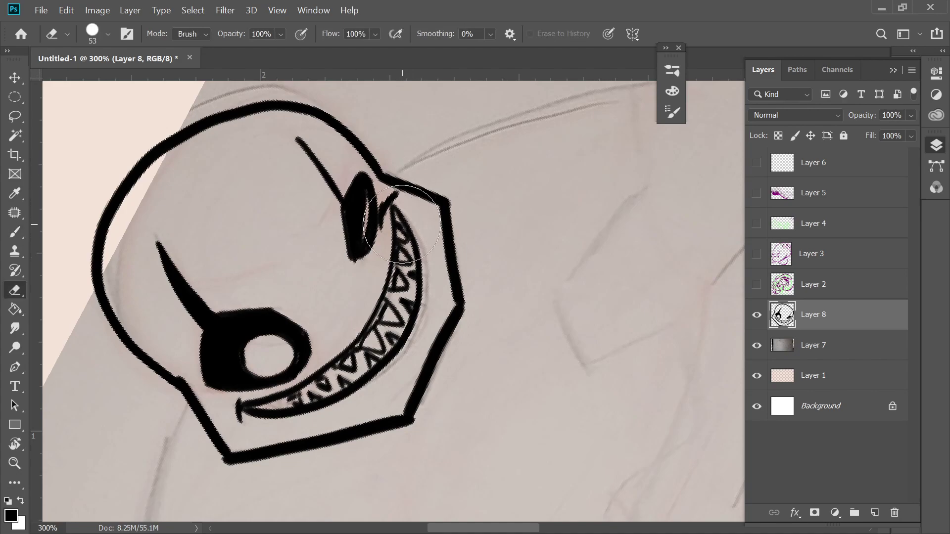
pyautogui.rightClick(409, 200)
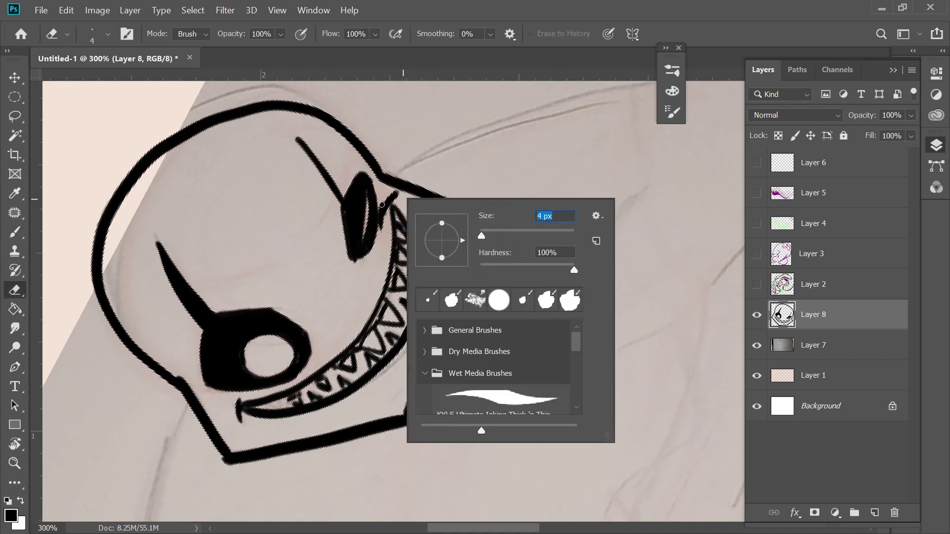
pyautogui.press('Return')
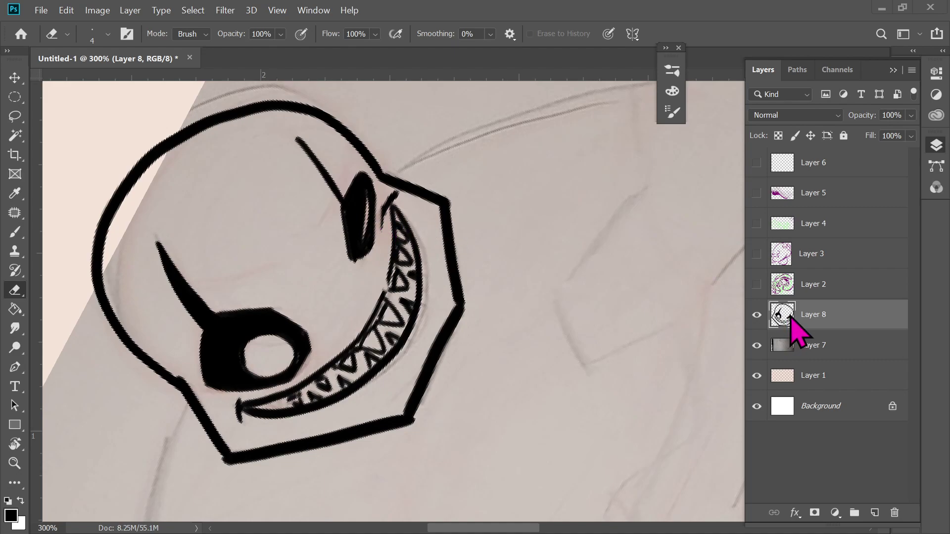
# Step: Thicken the far brow into a solid black spike joined to the eye and sharpen the spike tips with the eraser
pyautogui.press('b')
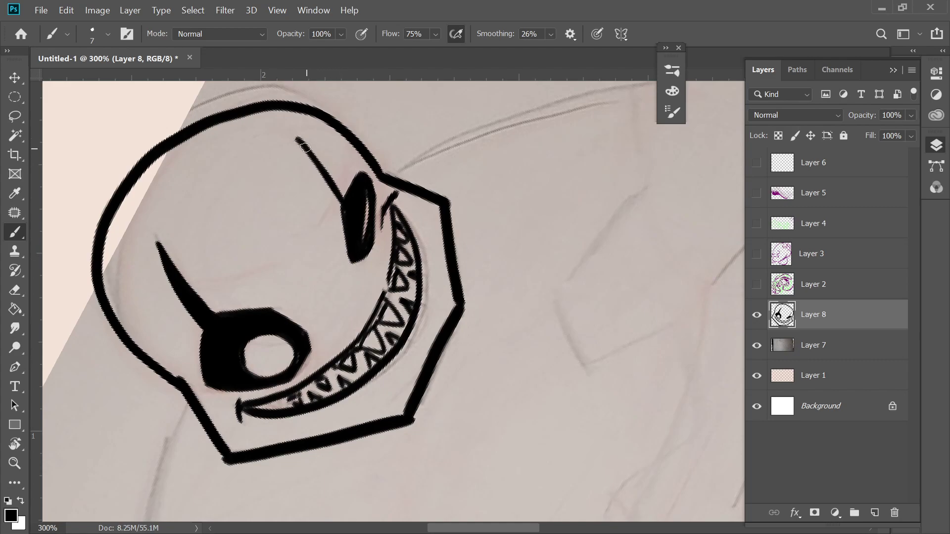
pyautogui.moveTo(296, 138); pyautogui.dragTo(349, 247)
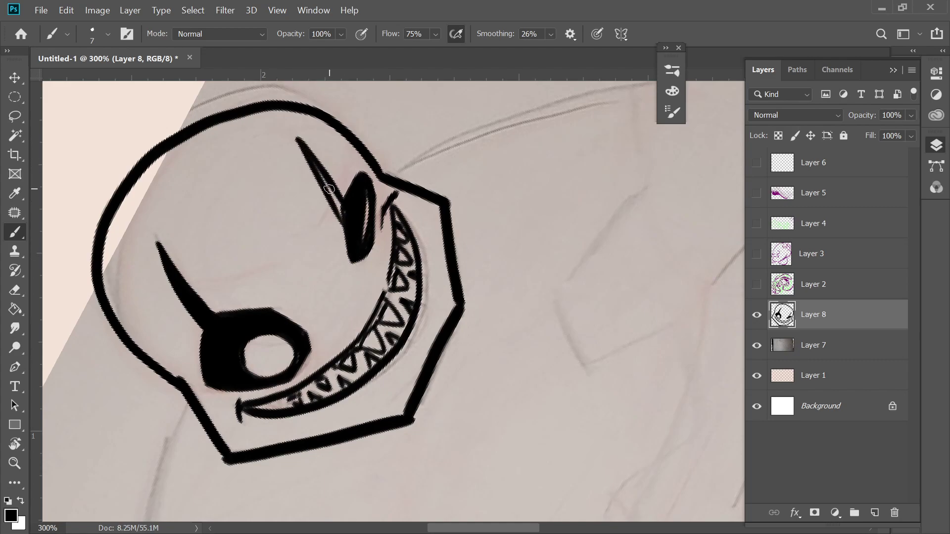
pyautogui.hotkey('ctrl', 'z')
pyautogui.hotkey('ctrl', 'shift', 'z')
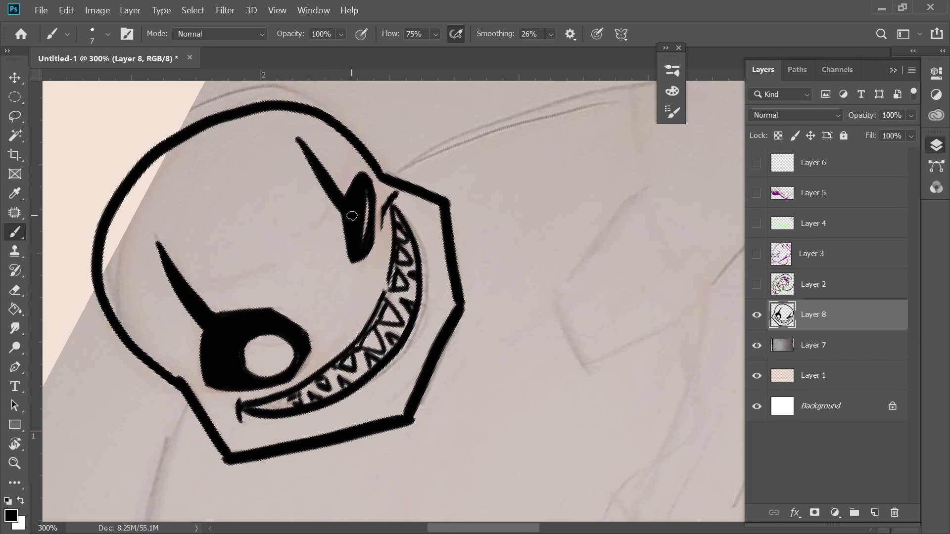
pyautogui.press('e')
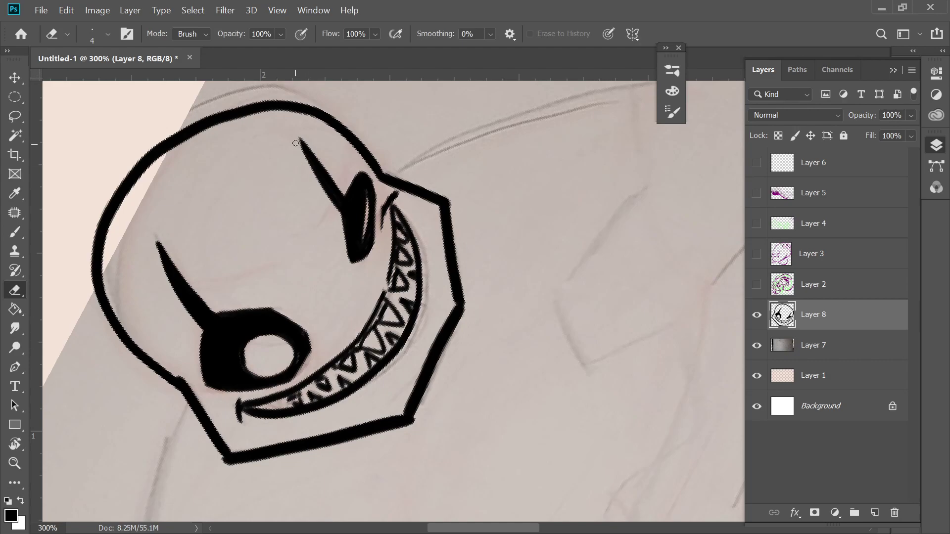
pyautogui.moveTo(150, 247)
pyautogui.mouseDown()
pyautogui.moveTo(158, 294)
pyautogui.moveTo(152, 228)
pyautogui.moveTo(163, 298)
pyautogui.moveTo(151, 228)
pyautogui.moveTo(155, 289)
pyautogui.mouseUp()
# Step: Add a new layer, rename the head drawing's layer as "head", and move the new layer beneath it
pyautogui.hotkey('ctrl', '-')
pyautogui.hotkey('ctrl', '-')
pyautogui.hotkey('ctrl', '-')
pyautogui.hotkey('ctrl', '-')
pyautogui.moveTo(541, 352); pyautogui.dragTo(483, 246)
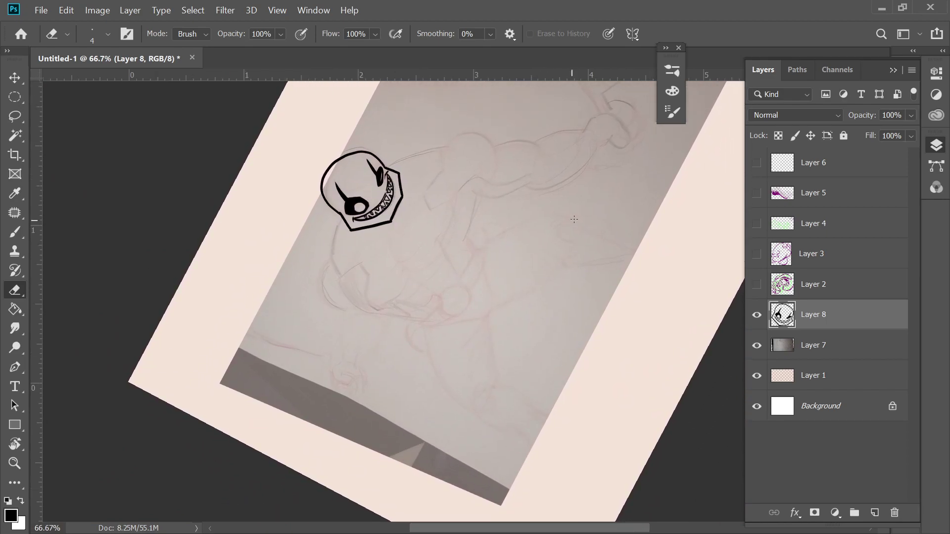
pyautogui.press('b')
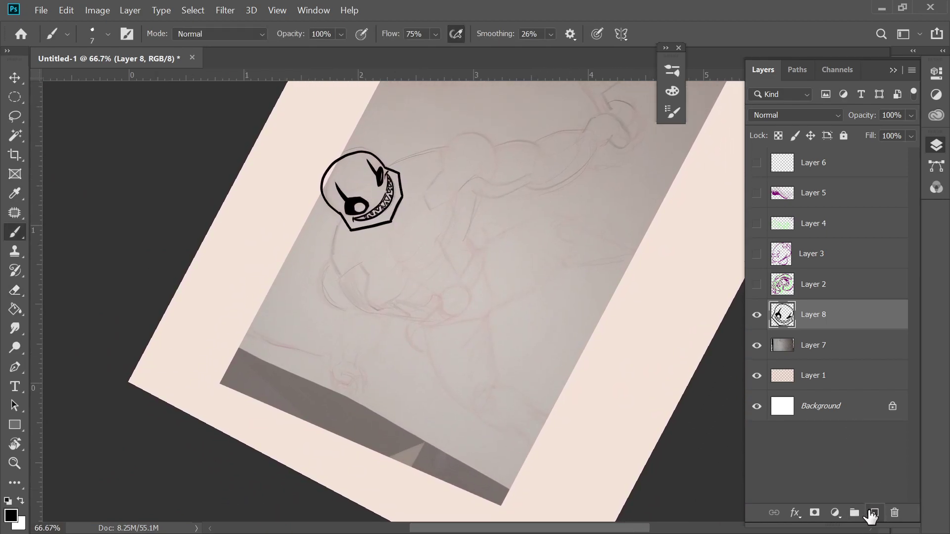
pyautogui.click(874, 513)
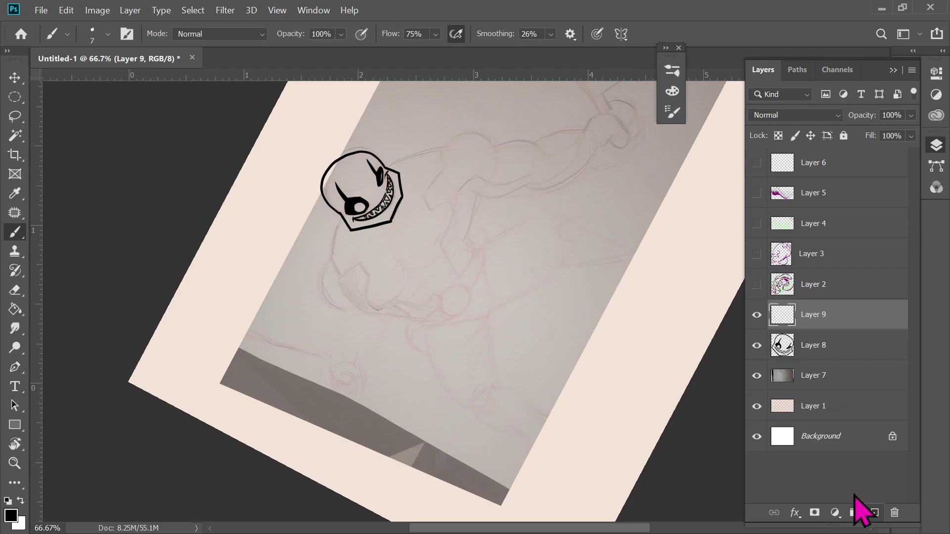
pyautogui.doubleClick(815, 349)
pyautogui.write('head')
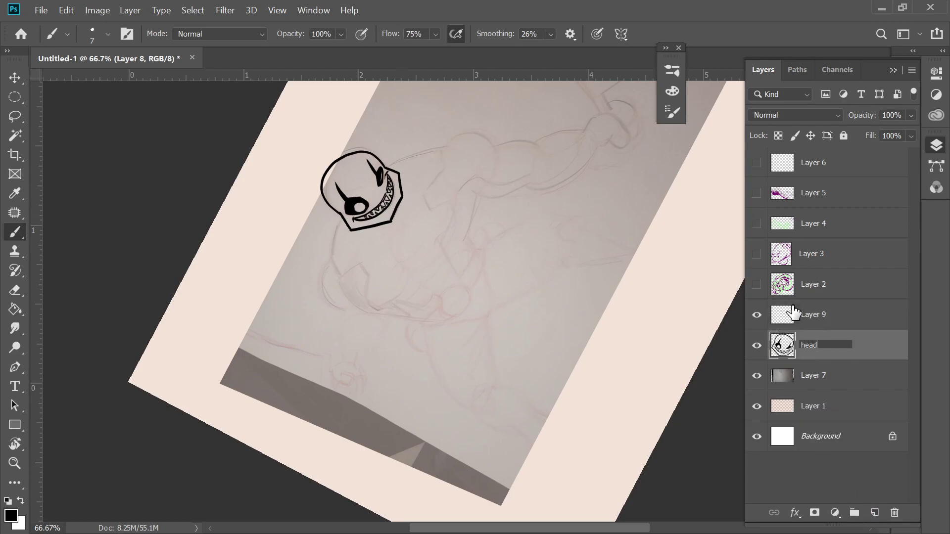
pyautogui.press('Return')
pyautogui.moveTo(793, 312); pyautogui.dragTo(814, 370)
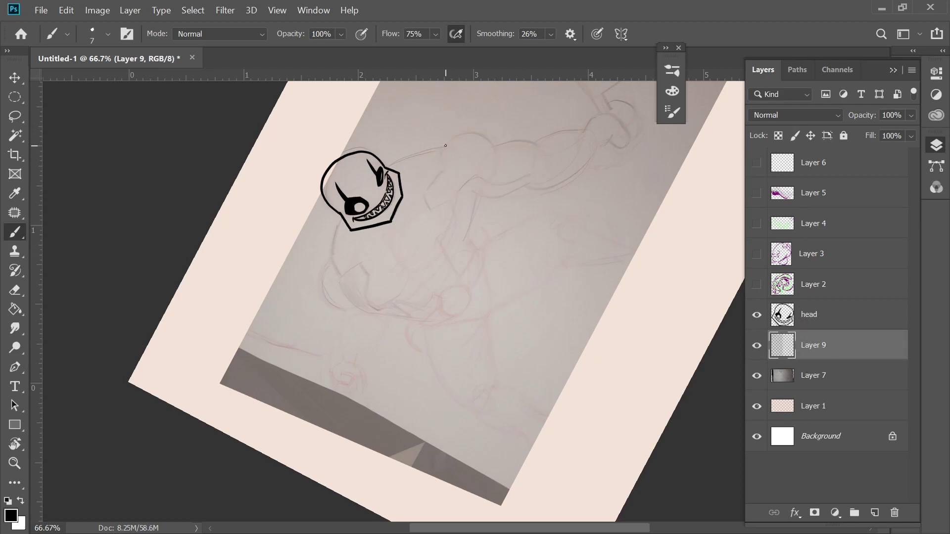
# Step: Enlarge the brush to 17 px and ink the long shoulder line curving behind the head on the layer beneath it
pyautogui.moveTo(446, 145); pyautogui.dragTo(320, 281)
pyautogui.hotkey('ctrl', 'z')
pyautogui.rightClick(377, 254)
pyautogui.moveTo(458, 291); pyautogui.dragTo(461, 291)
pyautogui.click(442, 148)
pyautogui.moveTo(442, 148)
pyautogui.mouseDown()
pyautogui.moveTo(366, 193)
pyautogui.moveTo(340, 238)
pyautogui.mouseUp()
pyautogui.hotkey('ctrl', 'z')
pyautogui.moveTo(444, 147); pyautogui.dragTo(340, 236)
pyautogui.hotkey('ctrl', 'z')
pyautogui.hotkey('ctrl', 'shift', 'z')
pyautogui.hotkey('ctrl', 'z')
pyautogui.moveTo(446, 148)
pyautogui.mouseDown()
pyautogui.moveTo(364, 191)
pyautogui.moveTo(330, 276)
pyautogui.mouseUp()
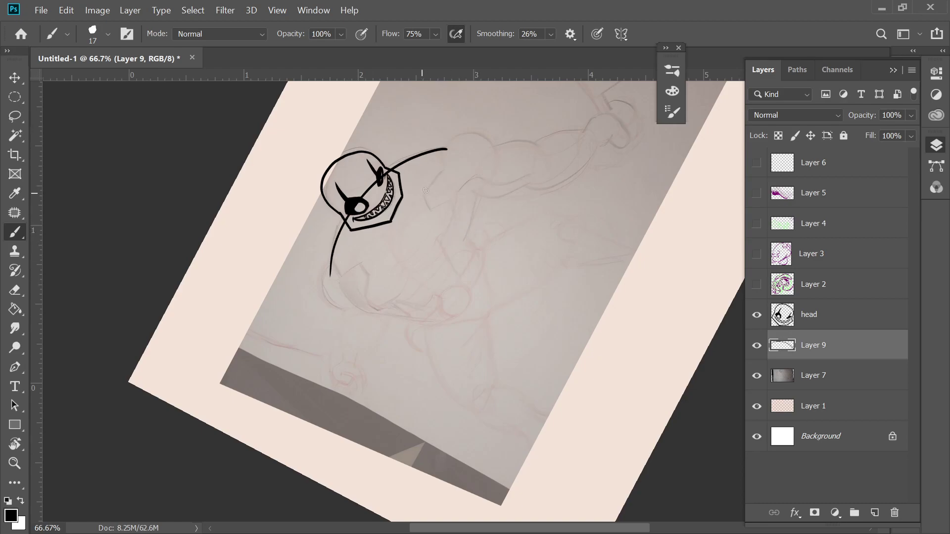
# Step: Ink the angular armpit edge, the rounded shoulder and the upper-arm muscle contours of the raised arm
pyautogui.moveTo(446, 149)
pyautogui.mouseDown()
pyautogui.moveTo(428, 208)
pyautogui.moveTo(469, 179)
pyautogui.mouseUp()
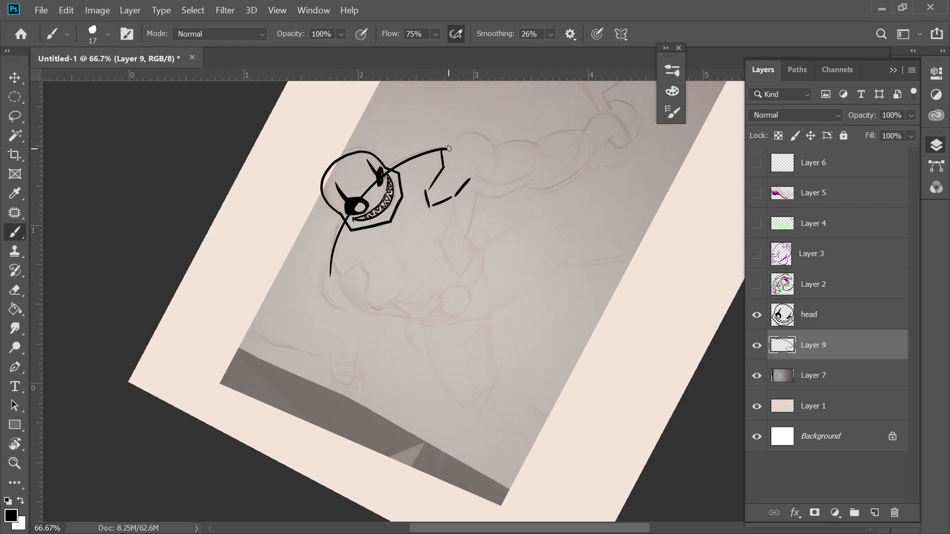
pyautogui.moveTo(446, 148); pyautogui.dragTo(533, 142)
pyautogui.hotkey('ctrl', 'z')
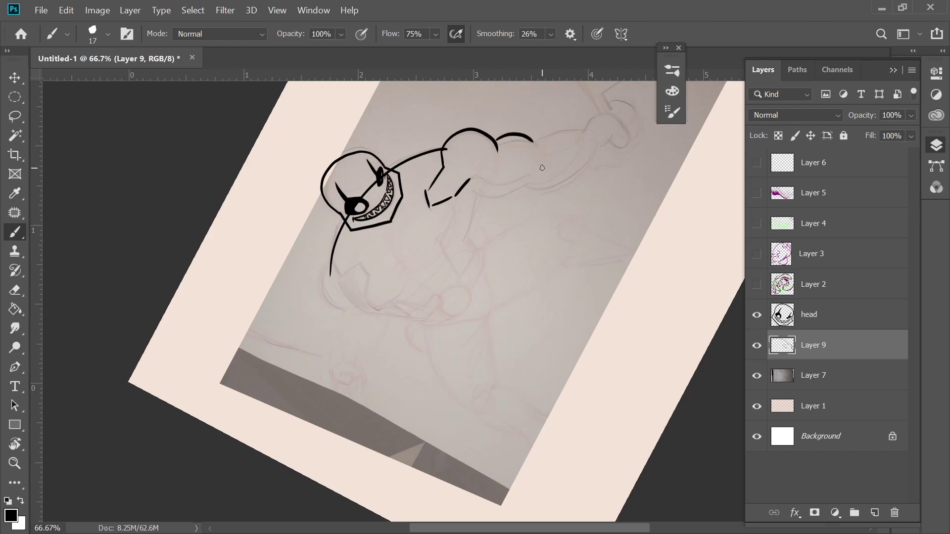
pyautogui.moveTo(472, 177); pyautogui.dragTo(534, 172)
pyautogui.moveTo(476, 192)
pyautogui.mouseDown()
pyautogui.moveTo(472, 223)
pyautogui.moveTo(522, 189)
pyautogui.mouseUp()
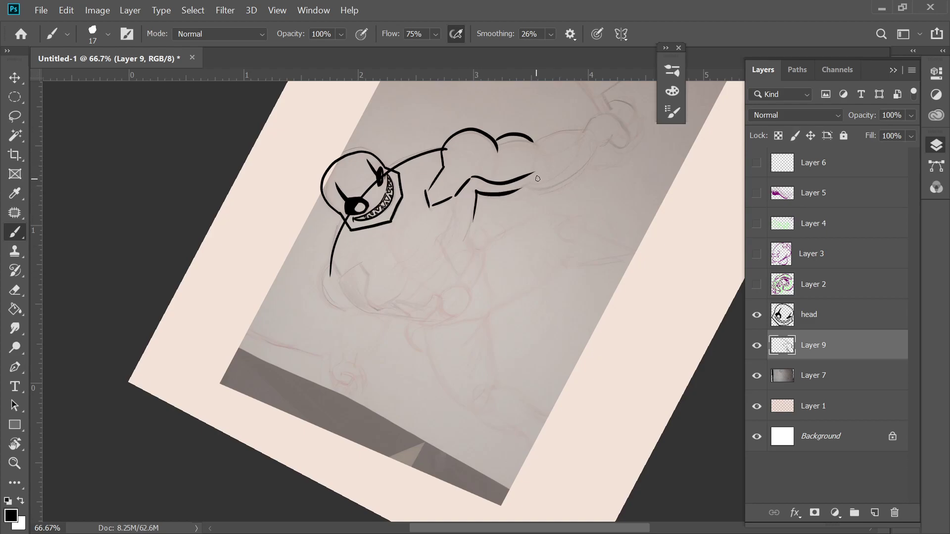
# Step: Ink the upper and lower contours of the raised forearm, redoing strokes until they follow the sketch
pyautogui.hotkey('ctrl', 'z')
pyautogui.hotkey('ctrl', 'z')
pyautogui.hotkey('ctrl', 'shift', 'z')
pyautogui.moveTo(537, 145); pyautogui.dragTo(582, 131)
pyautogui.moveTo(517, 191)
pyautogui.mouseDown()
pyautogui.moveTo(543, 175)
pyautogui.moveTo(570, 181)
pyautogui.moveTo(592, 158)
pyautogui.mouseUp()
pyautogui.hotkey('ctrl', 'z')
pyautogui.moveTo(524, 193)
pyautogui.mouseDown()
pyautogui.moveTo(633, 154)
pyautogui.moveTo(593, 121)
pyautogui.moveTo(612, 115)
pyautogui.mouseUp()
pyautogui.hotkey('ctrl', 'z')
pyautogui.hotkey('ctrl', 'z')
# Step: Redraw the back of the raised fist and its thumb with angular strokes at the end of the forearm
pyautogui.moveTo(590, 126)
pyautogui.mouseDown()
pyautogui.moveTo(616, 115)
pyautogui.moveTo(631, 137)
pyautogui.moveTo(624, 150)
pyautogui.moveTo(613, 138)
pyautogui.moveTo(619, 147)
pyautogui.moveTo(630, 139)
pyautogui.moveTo(601, 198)
pyautogui.mouseUp()
pyautogui.hotkey('ctrl', 'z')
pyautogui.hotkey('ctrl', 'z')
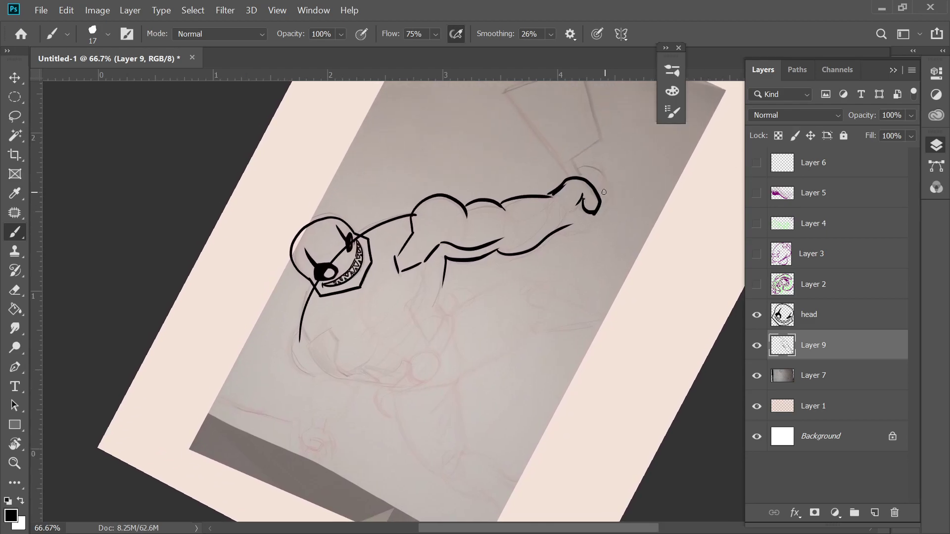
pyautogui.hotkey('ctrl', 'z')
pyautogui.hotkey('ctrl', 'z')
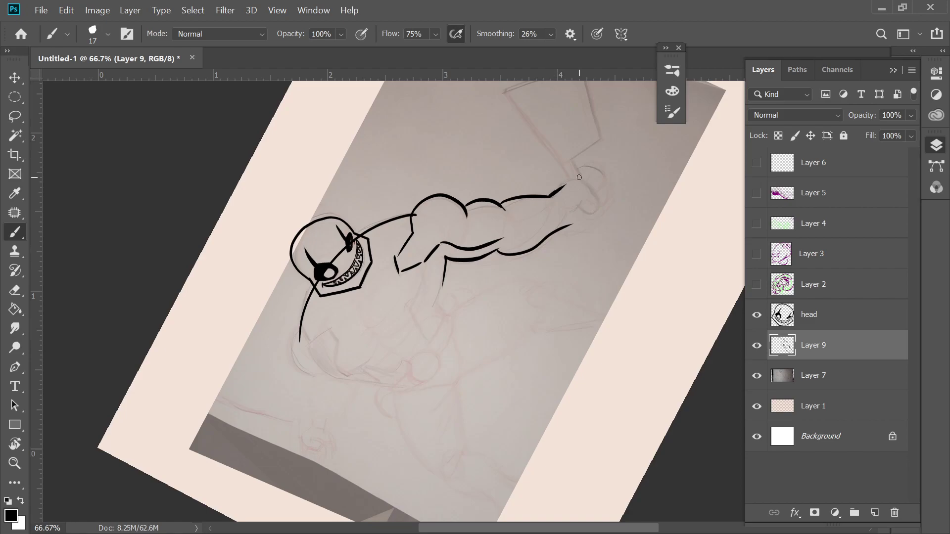
pyautogui.moveTo(567, 182)
pyautogui.mouseDown()
pyautogui.moveTo(588, 179)
pyautogui.moveTo(602, 203)
pyautogui.moveTo(594, 216)
pyautogui.moveTo(600, 209)
pyautogui.moveTo(568, 210)
pyautogui.mouseUp()
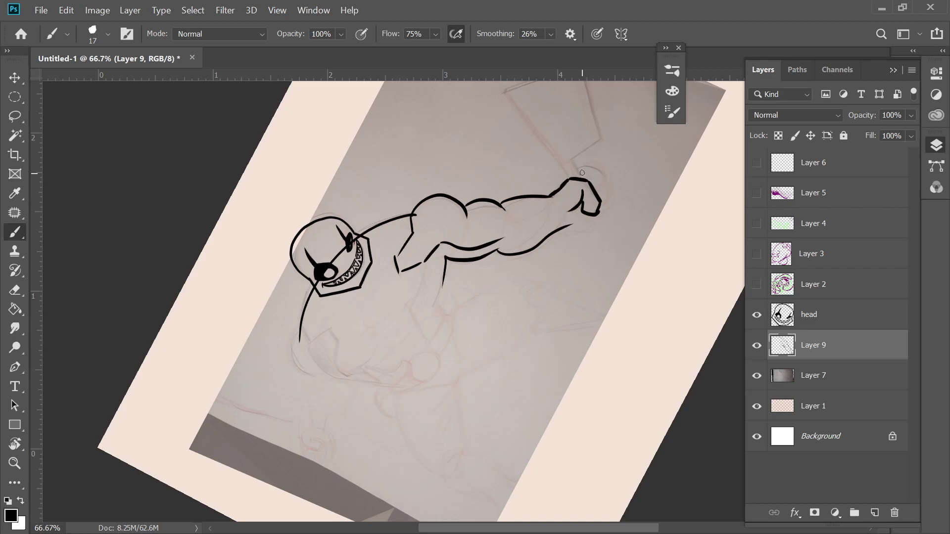
# Step: Ink the weapon handle above the raised fist, the curled fingers and the underside of the wrist
pyautogui.moveTo(573, 157)
pyautogui.mouseDown()
pyautogui.moveTo(585, 179)
pyautogui.moveTo(569, 176)
pyautogui.mouseUp()
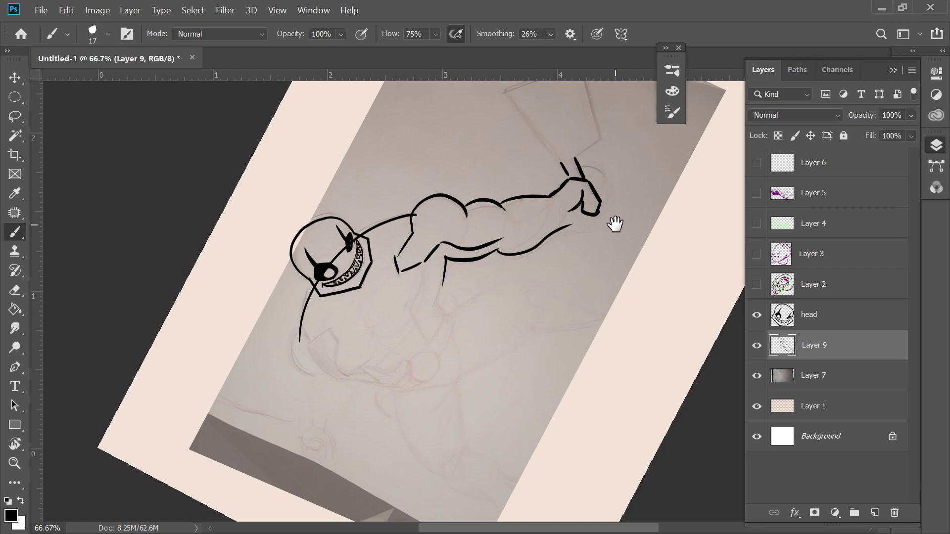
pyautogui.scroll(1, 613, 222)
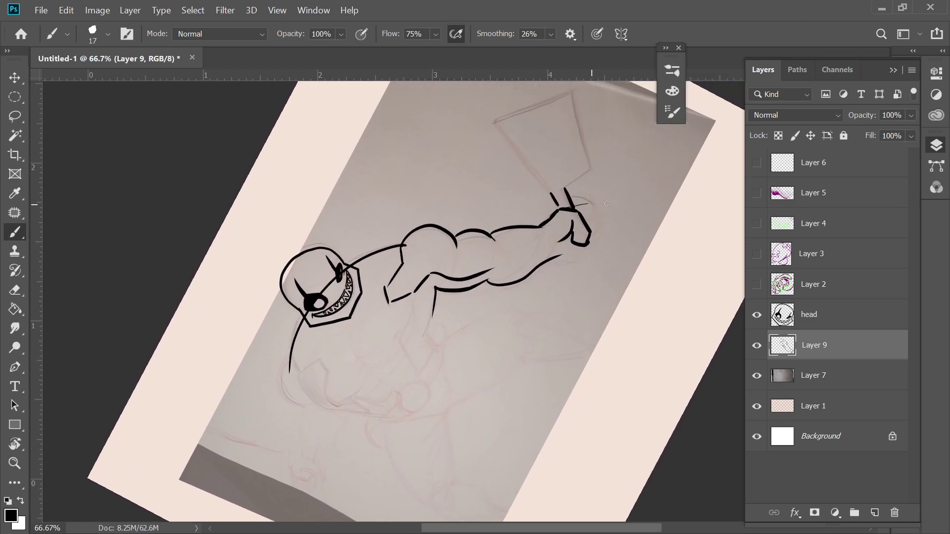
pyautogui.moveTo(594, 203); pyautogui.dragTo(608, 236)
pyautogui.moveTo(607, 241)
pyautogui.mouseDown()
pyautogui.moveTo(590, 247)
pyautogui.moveTo(613, 247)
pyautogui.moveTo(589, 259)
pyautogui.moveTo(589, 239)
pyautogui.mouseUp()
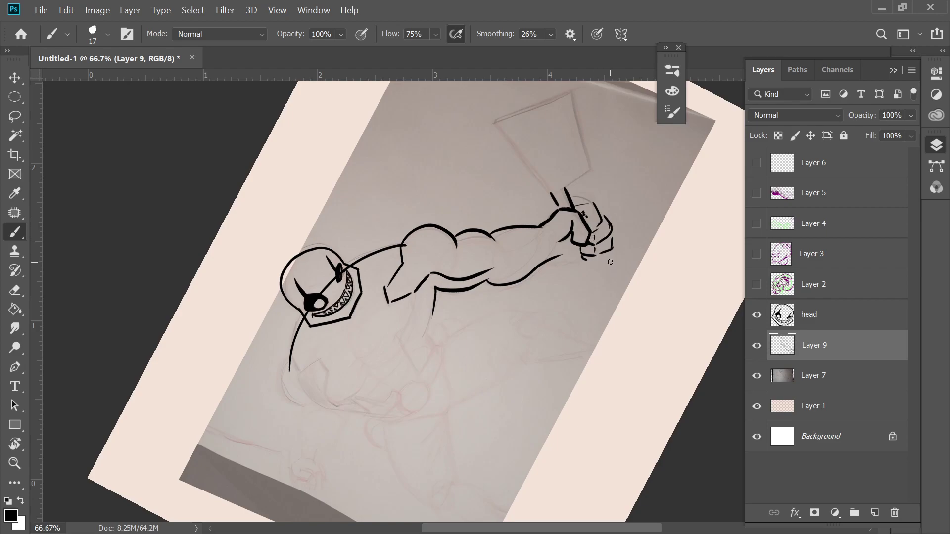
pyautogui.moveTo(581, 261)
pyautogui.mouseDown()
pyautogui.moveTo(609, 256)
pyautogui.moveTo(601, 260)
pyautogui.mouseUp()
pyautogui.moveTo(598, 263)
pyautogui.mouseDown()
pyautogui.moveTo(563, 262)
pyautogui.moveTo(550, 249)
pyautogui.moveTo(565, 261)
pyautogui.mouseUp()
pyautogui.press('e')
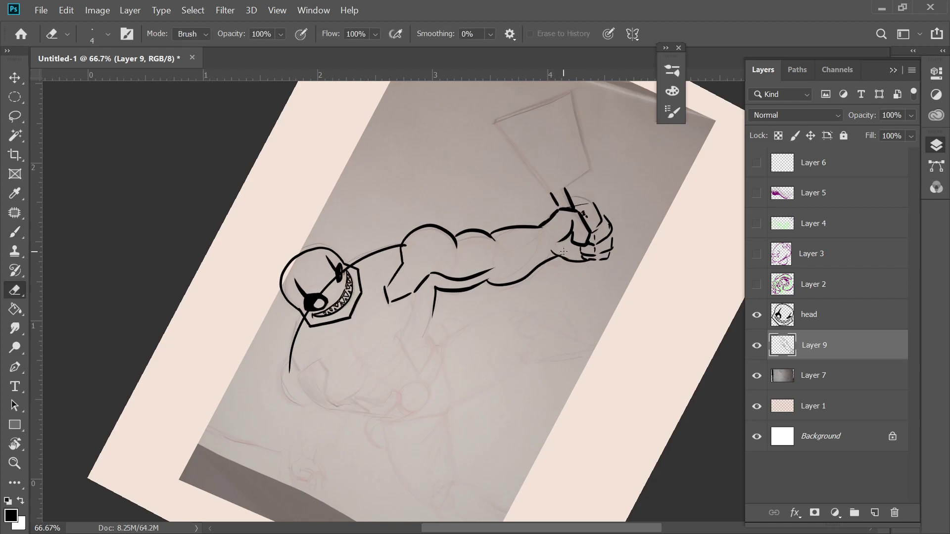
pyautogui.press('b')
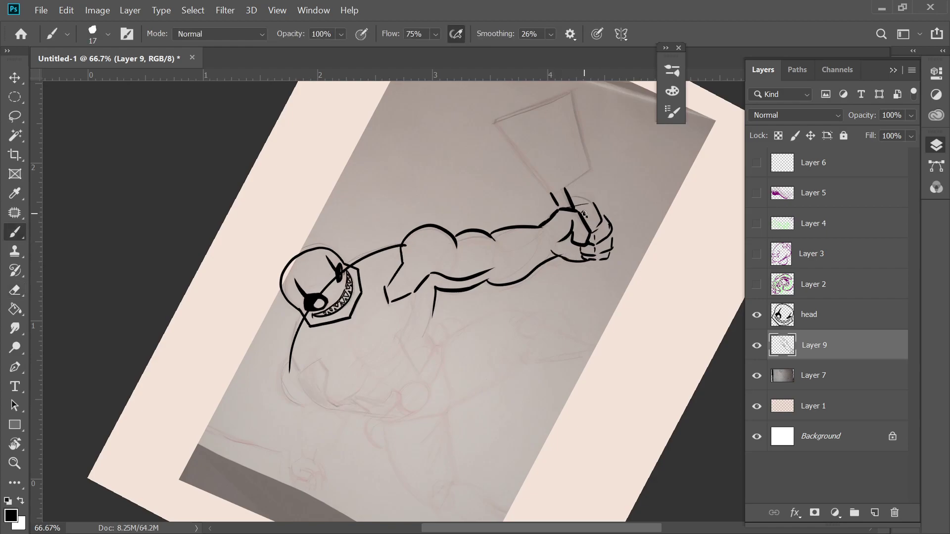
# Step: Ink the top finger of the raised fist and the handle end sticking out below it
pyautogui.moveTo(593, 205); pyautogui.dragTo(573, 204)
pyautogui.moveTo(570, 245); pyautogui.dragTo(588, 269)
pyautogui.moveTo(567, 235); pyautogui.dragTo(592, 275)
pyautogui.moveTo(592, 273); pyautogui.dragTo(586, 259)
pyautogui.press('e')
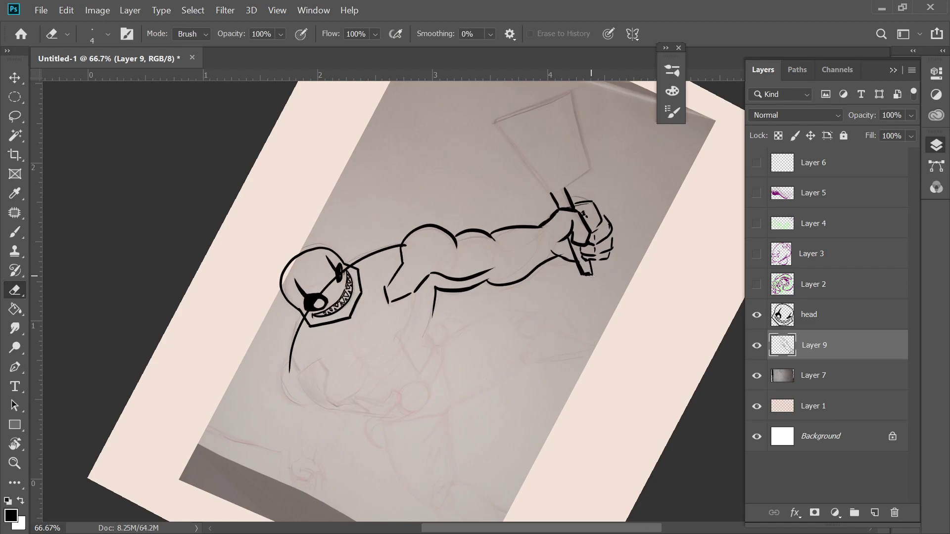
pyautogui.press('b')
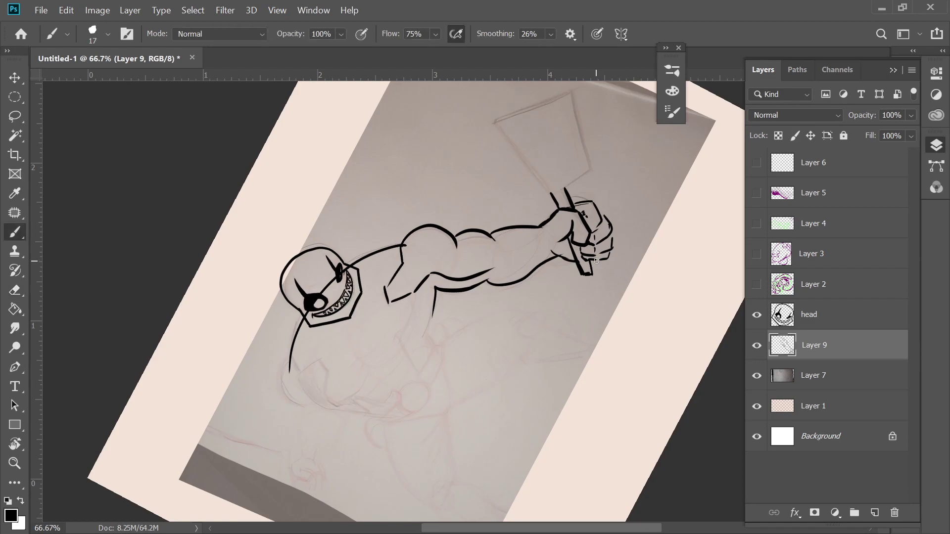
# Step: Ink the tapered blade above the raised fist, doubling its far edge for thickness
pyautogui.moveTo(497, 120); pyautogui.dragTo(558, 204)
pyautogui.hotkey('ctrl', 'z')
pyautogui.hotkey('ctrl', 'shift', 'z')
pyautogui.moveTo(498, 124)
pyautogui.mouseDown()
pyautogui.moveTo(566, 95)
pyautogui.moveTo(587, 181)
pyautogui.moveTo(564, 198)
pyautogui.mouseUp()
pyautogui.moveTo(498, 119); pyautogui.dragTo(571, 89)
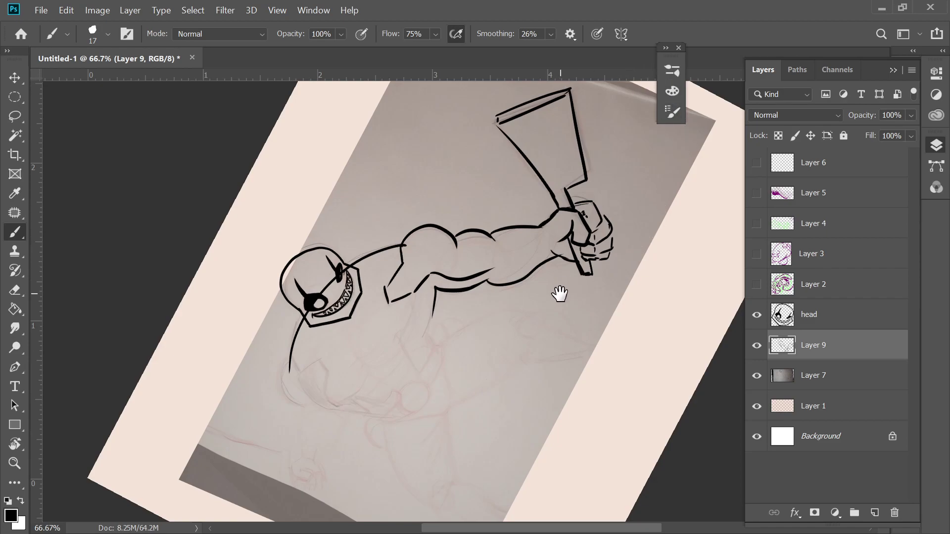
# Step: Ink the flank line under the raised arm and the jagged chest edge beside the lowered shoulder
pyautogui.moveTo(562, 291); pyautogui.dragTo(579, 197)
pyautogui.moveTo(459, 191)
pyautogui.mouseDown()
pyautogui.moveTo(446, 239)
pyautogui.moveTo(460, 242)
pyautogui.mouseUp()
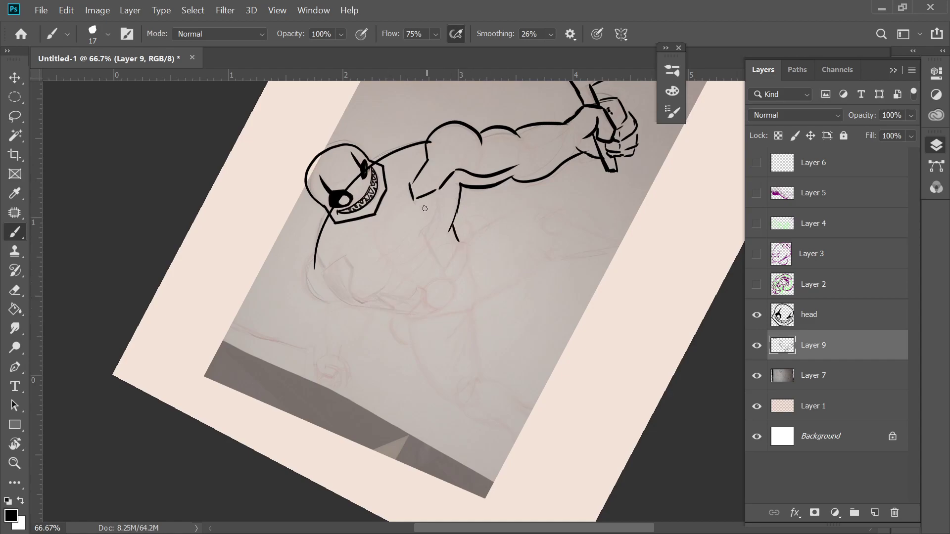
pyautogui.moveTo(316, 253)
pyautogui.mouseDown()
pyautogui.moveTo(323, 267)
pyautogui.moveTo(347, 256)
pyautogui.moveTo(351, 293)
pyautogui.moveTo(371, 299)
pyautogui.mouseUp()
pyautogui.scroll(-3, 465, 235)
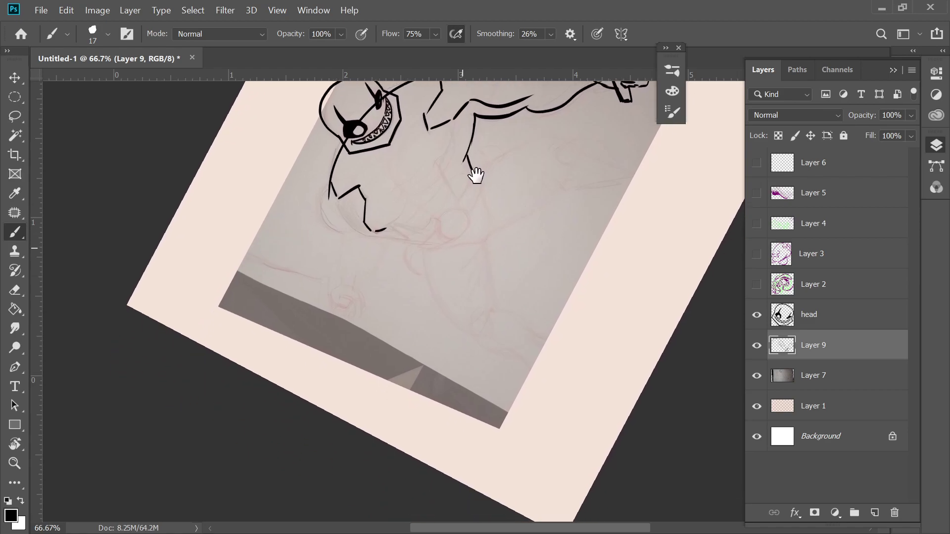
pyautogui.moveTo(396, 230); pyautogui.dragTo(409, 239)
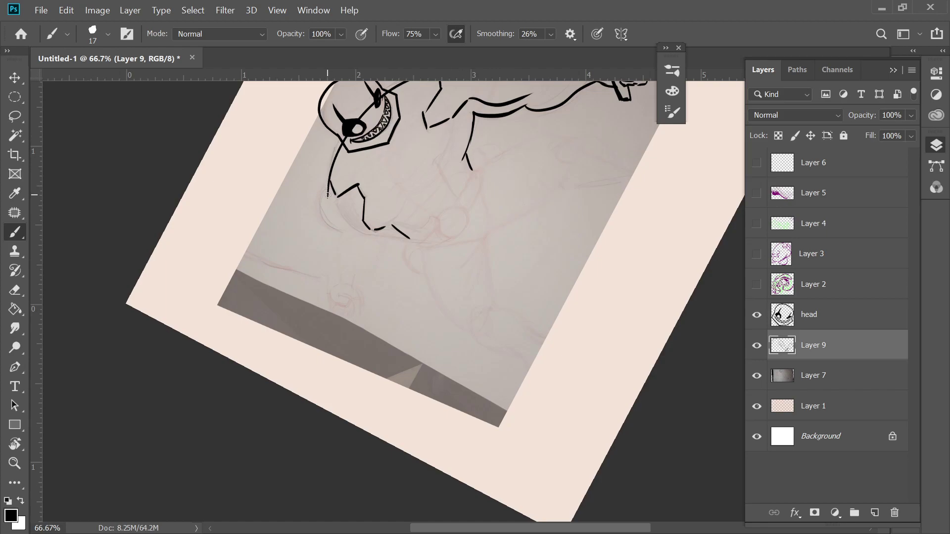
pyautogui.moveTo(435, 208)
pyautogui.mouseDown()
pyautogui.moveTo(430, 282)
pyautogui.moveTo(450, 217)
pyautogui.mouseUp()
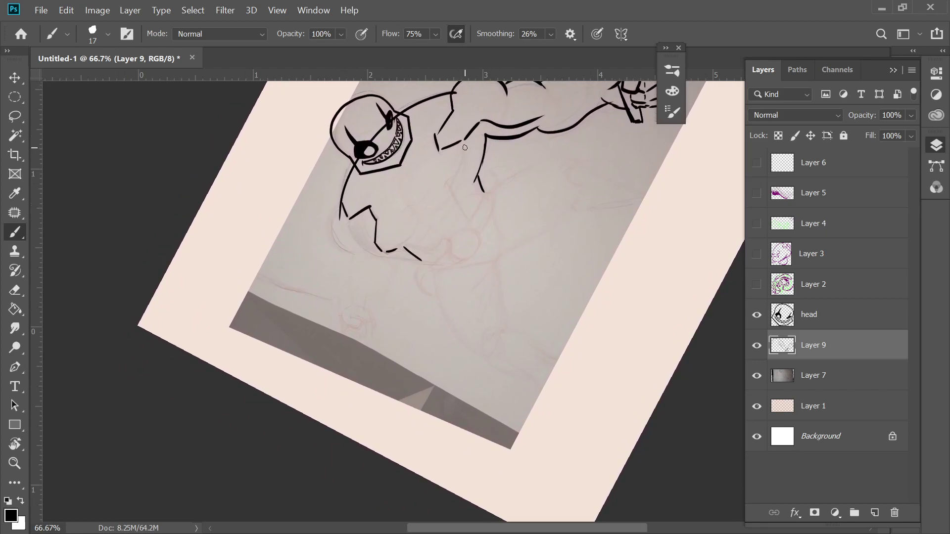
# Step: Ink the curved chest contours below the head and the first midriff strokes where they meet
pyautogui.moveTo(465, 137); pyautogui.dragTo(447, 196)
pyautogui.moveTo(395, 167)
pyautogui.mouseDown()
pyautogui.moveTo(425, 214)
pyautogui.moveTo(449, 195)
pyautogui.moveTo(399, 244)
pyautogui.mouseUp()
pyautogui.moveTo(421, 213)
pyautogui.mouseDown()
pyautogui.moveTo(433, 228)
pyautogui.moveTo(450, 209)
pyautogui.mouseUp()
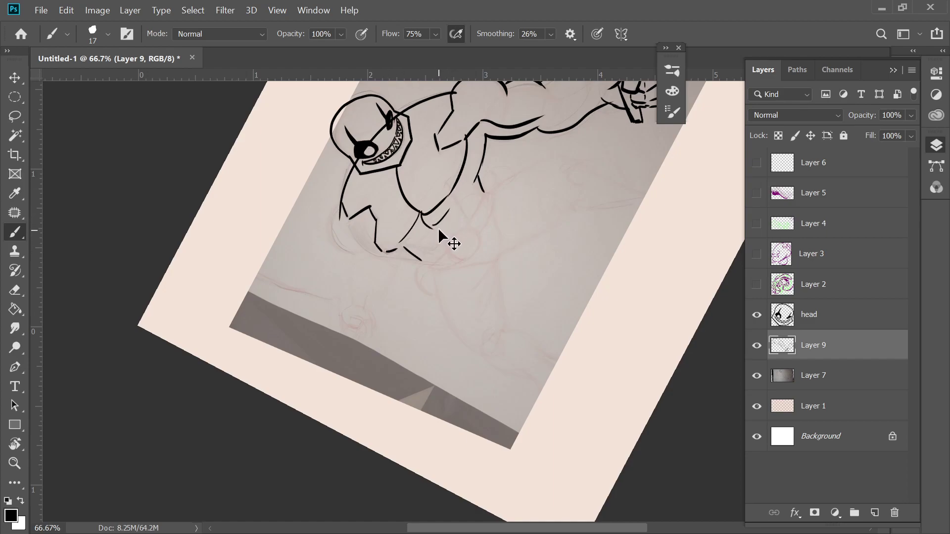
# Step: Ink the waist sides, the round belt buckle and the curved lower belt edge
pyautogui.moveTo(455, 193)
pyautogui.mouseDown()
pyautogui.moveTo(474, 225)
pyautogui.moveTo(447, 246)
pyautogui.moveTo(478, 256)
pyautogui.mouseUp()
pyautogui.moveTo(495, 194); pyautogui.dragTo(511, 243)
pyautogui.moveTo(428, 267); pyautogui.dragTo(491, 264)
pyautogui.moveTo(500, 178); pyautogui.dragTo(492, 181)
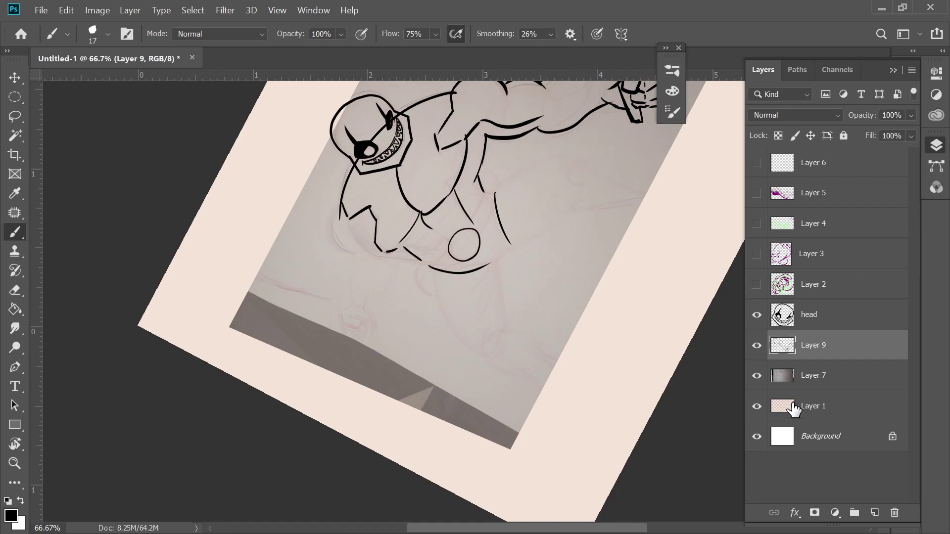
# Step: Lower the sketch photo's layer (Layer 7) to 74% opacity and make Layer 9 active again
pyautogui.click(758, 347)
pyautogui.click(757, 346)
pyautogui.click(785, 376)
pyautogui.moveTo(862, 116); pyautogui.dragTo(863, 120)
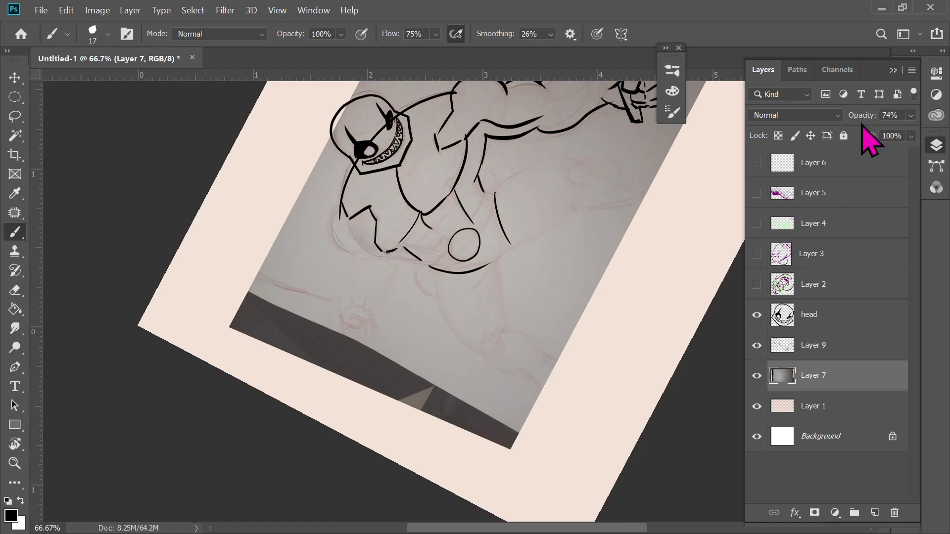
pyautogui.click(817, 348)
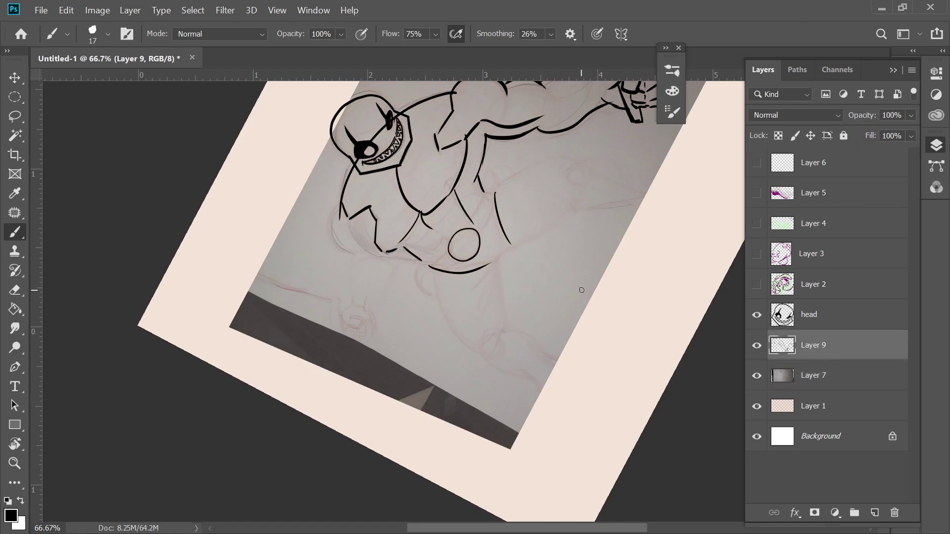
# Step: Ink the belt straps running from the round buckle to the hip and to the lower belt edge
pyautogui.press('v')
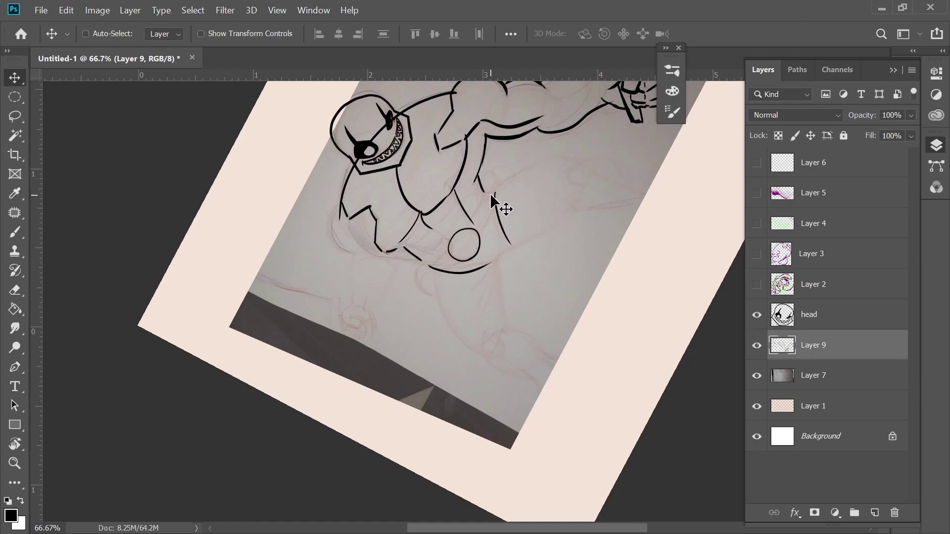
pyautogui.press('b')
pyautogui.moveTo(491, 190)
pyautogui.mouseDown()
pyautogui.moveTo(501, 253)
pyautogui.moveTo(481, 231)
pyautogui.moveTo(485, 189)
pyautogui.mouseUp()
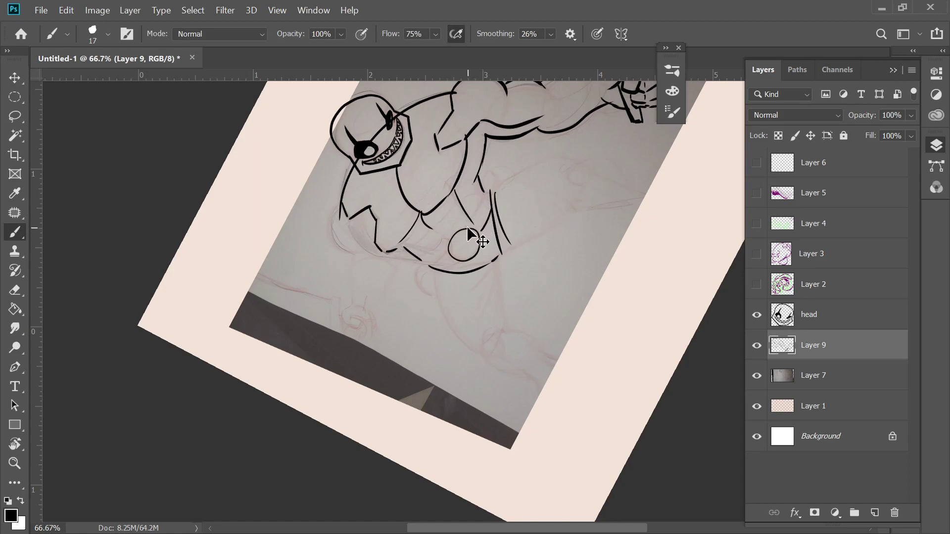
pyautogui.moveTo(470, 227); pyautogui.dragTo(485, 195)
pyautogui.moveTo(448, 251)
pyautogui.mouseDown()
pyautogui.moveTo(432, 266)
pyautogui.moveTo(448, 270)
pyautogui.moveTo(440, 274)
pyautogui.mouseUp()
# Step: Ink the raised leg's thigh with a torn, zigzag trouser hem
pyautogui.moveTo(495, 192); pyautogui.dragTo(574, 156)
pyautogui.hotkey('ctrl', 'z')
pyautogui.moveTo(494, 193)
pyautogui.mouseDown()
pyautogui.moveTo(549, 160)
pyautogui.moveTo(575, 164)
pyautogui.moveTo(587, 154)
pyautogui.moveTo(572, 174)
pyautogui.moveTo(587, 187)
pyautogui.moveTo(577, 187)
pyautogui.moveTo(584, 217)
pyautogui.moveTo(563, 217)
pyautogui.moveTo(515, 246)
pyautogui.mouseUp()
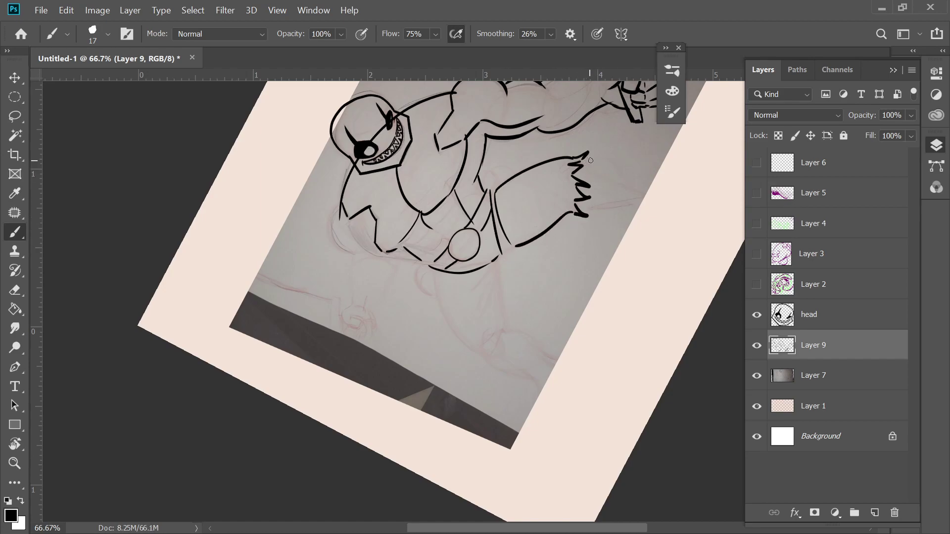
# Step: Ink the standing leg's thigh with a torn, zigzag trouser hem
pyautogui.moveTo(558, 277)
pyautogui.mouseDown()
pyautogui.moveTo(539, 275)
pyautogui.moveTo(533, 234)
pyautogui.moveTo(488, 279)
pyautogui.moveTo(496, 274)
pyautogui.moveTo(478, 307)
pyautogui.mouseUp()
pyautogui.moveTo(472, 298); pyautogui.dragTo(476, 305)
pyautogui.moveTo(423, 209); pyautogui.dragTo(469, 297)
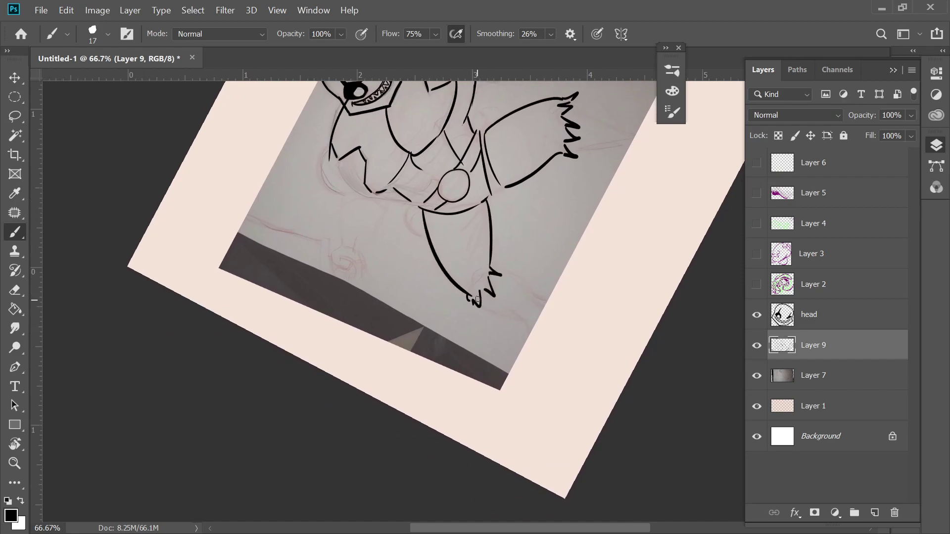
# Step: Ink the small knot loops at both hips, the underside of the torso and the abdominal muscle lines
pyautogui.moveTo(421, 209); pyautogui.dragTo(415, 230)
pyautogui.moveTo(474, 129); pyautogui.dragTo(486, 127)
pyautogui.moveTo(477, 169); pyautogui.dragTo(507, 205)
pyautogui.moveTo(364, 188)
pyautogui.mouseDown()
pyautogui.moveTo(383, 228)
pyautogui.moveTo(448, 251)
pyautogui.mouseUp()
pyautogui.hotkey('ctrl', 'z')
pyautogui.moveTo(363, 187)
pyautogui.mouseDown()
pyautogui.moveTo(407, 237)
pyautogui.moveTo(451, 247)
pyautogui.moveTo(432, 226)
pyautogui.moveTo(444, 227)
pyautogui.mouseUp()
pyautogui.moveTo(466, 189)
pyautogui.mouseDown()
pyautogui.moveTo(451, 207)
pyautogui.moveTo(452, 225)
pyautogui.moveTo(452, 213)
pyautogui.moveTo(466, 213)
pyautogui.moveTo(441, 232)
pyautogui.mouseUp()
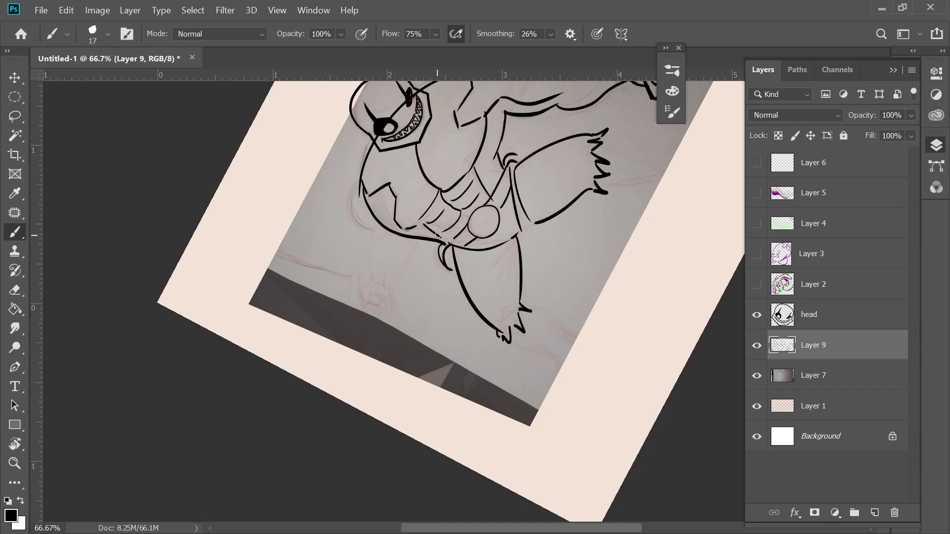
# Step: Ink the lowered arm's rounded shoulder, its forearm and the gripping hand
pyautogui.moveTo(357, 188)
pyautogui.mouseDown()
pyautogui.moveTo(349, 206)
pyautogui.moveTo(382, 233)
pyautogui.mouseUp()
pyautogui.moveTo(373, 269)
pyautogui.mouseDown()
pyautogui.moveTo(373, 270)
pyautogui.moveTo(360, 301)
pyautogui.moveTo(379, 302)
pyautogui.moveTo(370, 289)
pyautogui.moveTo(382, 299)
pyautogui.moveTo(377, 237)
pyautogui.mouseUp()
pyautogui.hotkey('ctrl', 'z')
pyautogui.hotkey('ctrl', 'z')
pyautogui.moveTo(372, 273); pyautogui.dragTo(377, 234)
pyautogui.moveTo(392, 288); pyautogui.dragTo(419, 243)
pyautogui.moveTo(380, 291)
pyautogui.mouseDown()
pyautogui.moveTo(389, 311)
pyautogui.moveTo(274, 259)
pyautogui.mouseUp()
pyautogui.hotkey('ctrl', 'z')
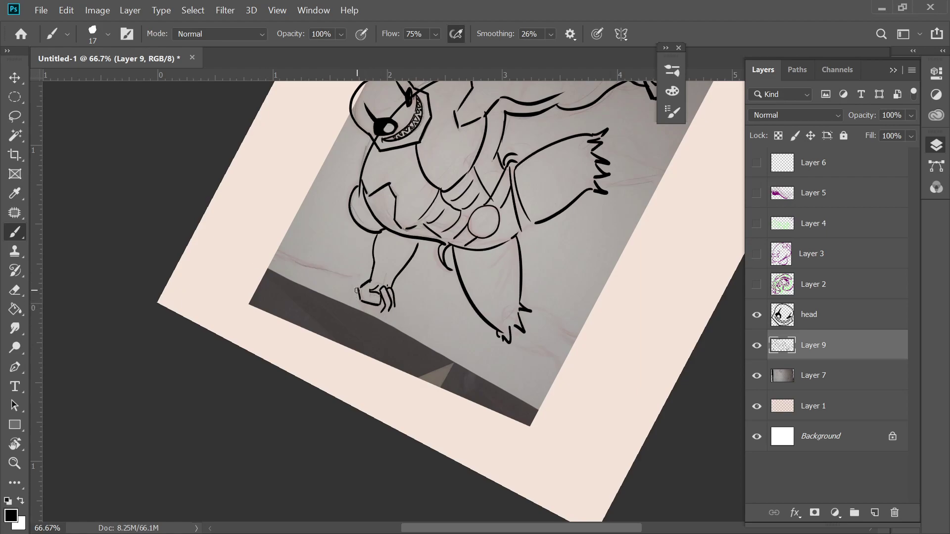
# Step: Ink the second blade with straight edges extending from the lowered hand, and complete the fingers around its handle
pyautogui.moveTo(351, 281)
pyautogui.mouseDown()
pyautogui.moveTo(271, 259)
pyautogui.moveTo(364, 284)
pyautogui.mouseUp()
pyautogui.hotkey('ctrl', 'z')
pyautogui.hotkey('ctrl', 'z')
pyautogui.moveTo(274, 257); pyautogui.dragTo(373, 291)
pyautogui.moveTo(270, 257); pyautogui.dragTo(299, 349)
pyautogui.moveTo(277, 257)
pyautogui.mouseDown()
pyautogui.moveTo(301, 350)
pyautogui.moveTo(358, 348)
pyautogui.mouseUp()
pyautogui.moveTo(352, 297); pyautogui.dragTo(359, 345)
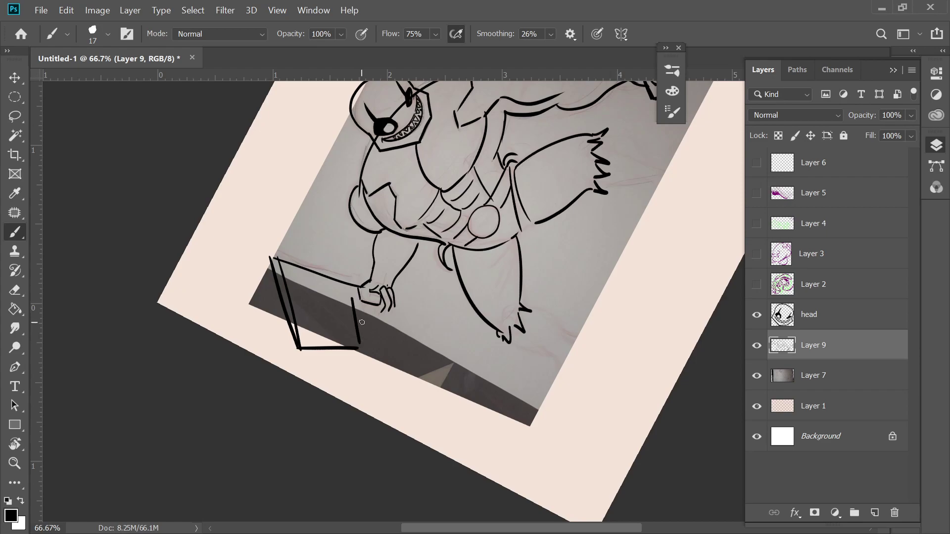
pyautogui.moveTo(351, 290)
pyautogui.mouseDown()
pyautogui.moveTo(353, 311)
pyautogui.moveTo(372, 298)
pyautogui.mouseUp()
pyautogui.moveTo(373, 274)
pyautogui.mouseDown()
pyautogui.moveTo(361, 287)
pyautogui.moveTo(359, 318)
pyautogui.moveTo(390, 312)
pyautogui.mouseUp()
# Step: Ink the standing leg's calf below the torn hem and its foot
pyautogui.moveTo(522, 301); pyautogui.dragTo(577, 332)
pyautogui.moveTo(506, 345)
pyautogui.mouseDown()
pyautogui.moveTo(582, 362)
pyautogui.moveTo(596, 343)
pyautogui.moveTo(559, 364)
pyautogui.moveTo(568, 398)
pyautogui.mouseUp()
pyautogui.moveTo(594, 340); pyautogui.dragTo(595, 361)
pyautogui.moveTo(592, 364)
pyautogui.mouseDown()
pyautogui.moveTo(594, 394)
pyautogui.moveTo(580, 406)
pyautogui.moveTo(596, 394)
pyautogui.moveTo(595, 407)
pyautogui.mouseUp()
pyautogui.moveTo(641, 328); pyautogui.dragTo(611, 382)
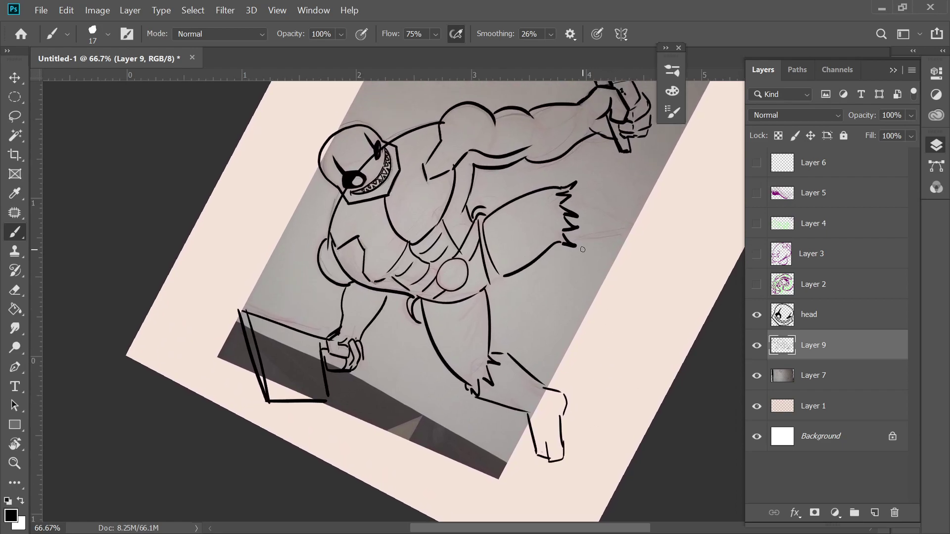
# Step: Ink the raised leg's calf contours past the sketch edge and a long thin line rising from the standing foot's heel
pyautogui.moveTo(573, 193); pyautogui.dragTo(628, 212)
pyautogui.moveTo(555, 388); pyautogui.dragTo(654, 272)
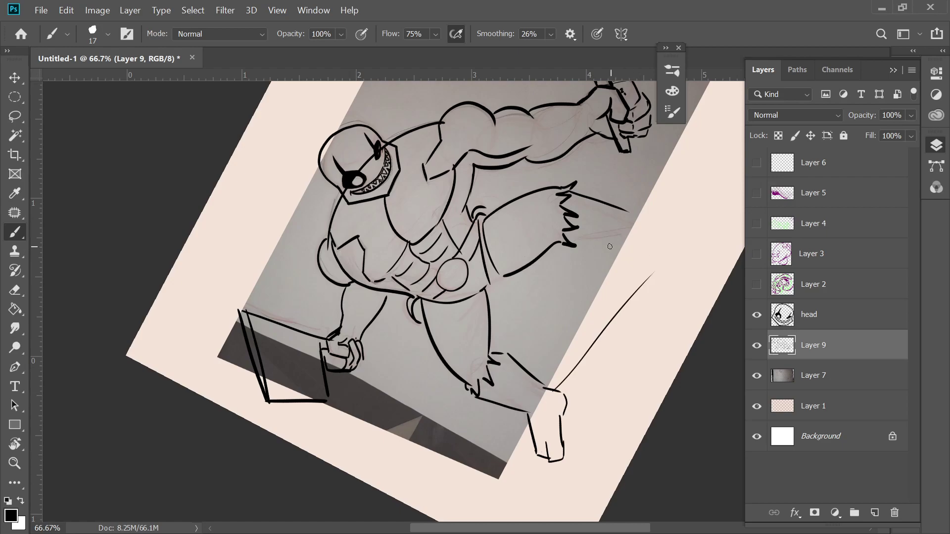
pyautogui.moveTo(572, 246); pyautogui.dragTo(640, 251)
pyautogui.hotkey('ctrl', 'z')
pyautogui.moveTo(576, 196); pyautogui.dragTo(642, 221)
pyautogui.moveTo(568, 243); pyautogui.dragTo(636, 238)
pyautogui.hotkey('ctrl', 'z')
pyautogui.moveTo(574, 244)
pyautogui.mouseDown()
pyautogui.moveTo(665, 243)
pyautogui.moveTo(700, 222)
pyautogui.mouseUp()
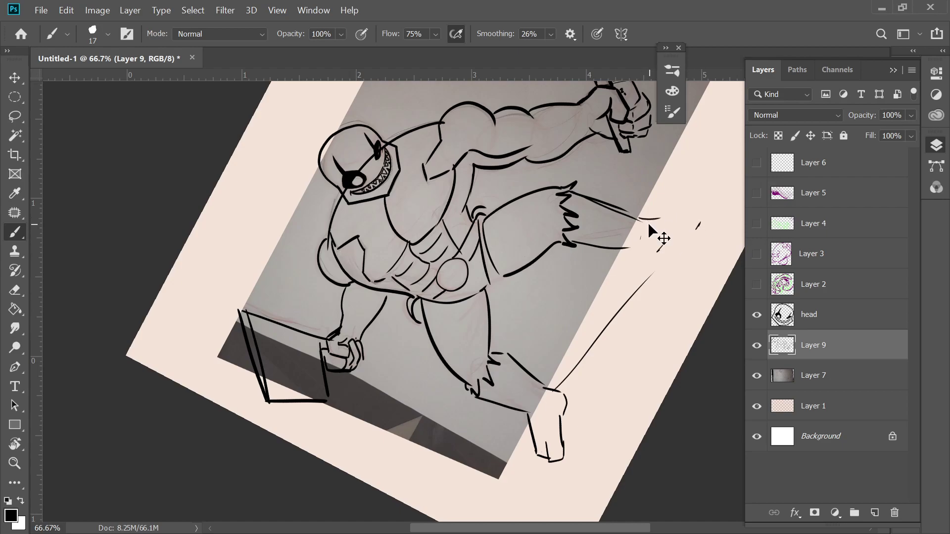
# Step: Ink the raised leg's foot on Layer 9 with its instep, heel, sole and big toe
pyautogui.moveTo(640, 221)
pyautogui.mouseDown()
pyautogui.moveTo(698, 197)
pyautogui.moveTo(684, 208)
pyautogui.moveTo(701, 205)
pyautogui.mouseUp()
pyautogui.hotkey('ctrl', 'z')
pyautogui.moveTo(706, 224)
pyautogui.mouseDown()
pyautogui.moveTo(711, 234)
pyautogui.moveTo(685, 242)
pyautogui.mouseUp()
pyautogui.moveTo(630, 251)
pyautogui.mouseDown()
pyautogui.moveTo(645, 259)
pyautogui.moveTo(686, 240)
pyautogui.mouseUp()
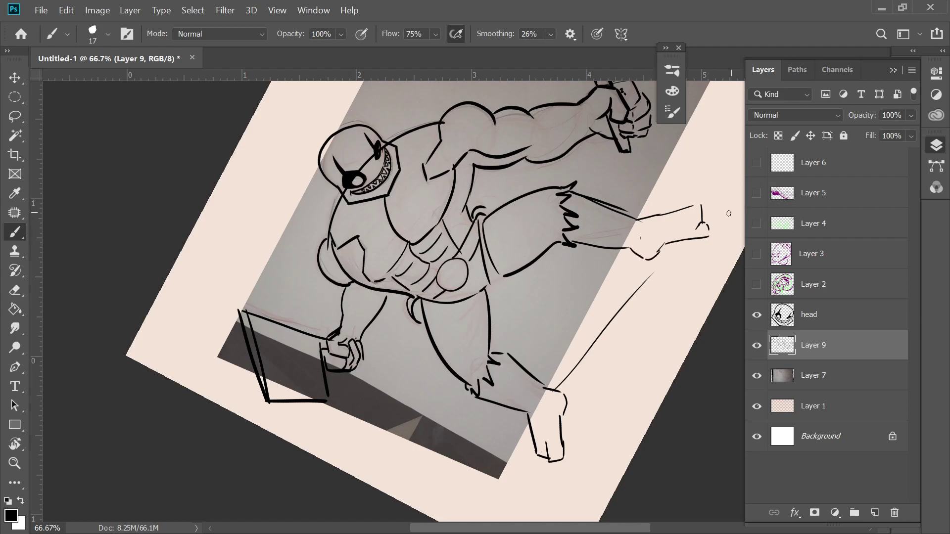
pyautogui.press('e')
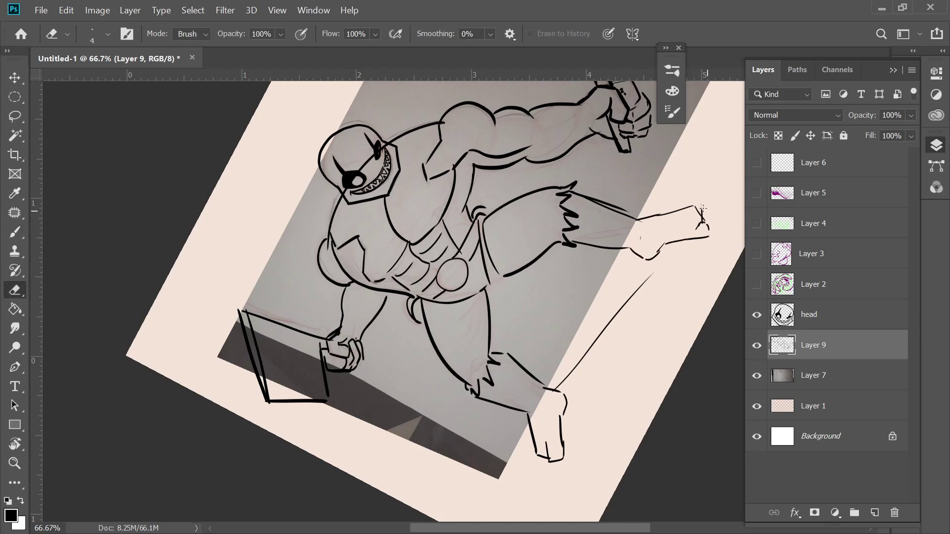
pyautogui.press('Escape')
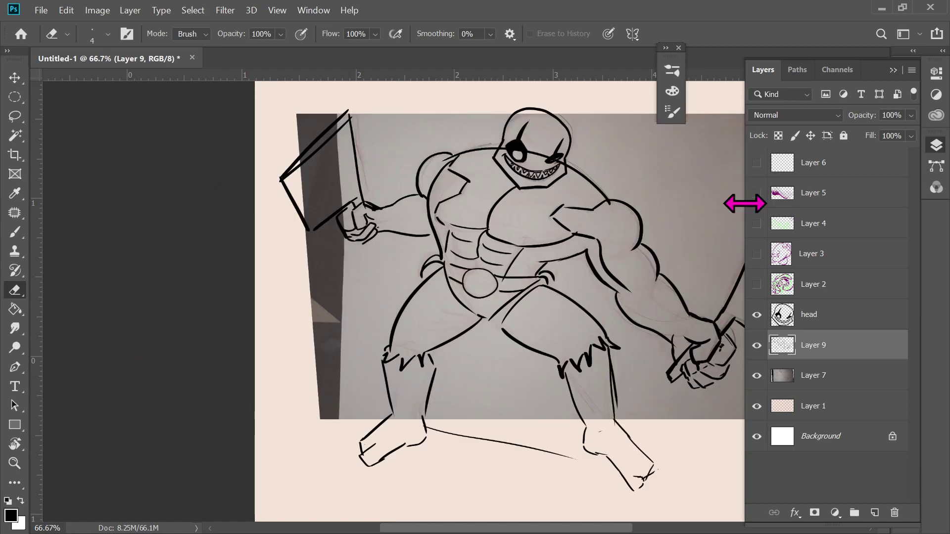
# Step: Extend the raised thigh's lower contour to the groin, set the brush flow to 30%, and ink the loincloth edge along the thigh
pyautogui.moveTo(635, 292)
pyautogui.mouseDown()
pyautogui.moveTo(528, 197)
pyautogui.moveTo(536, 301)
pyautogui.mouseUp()
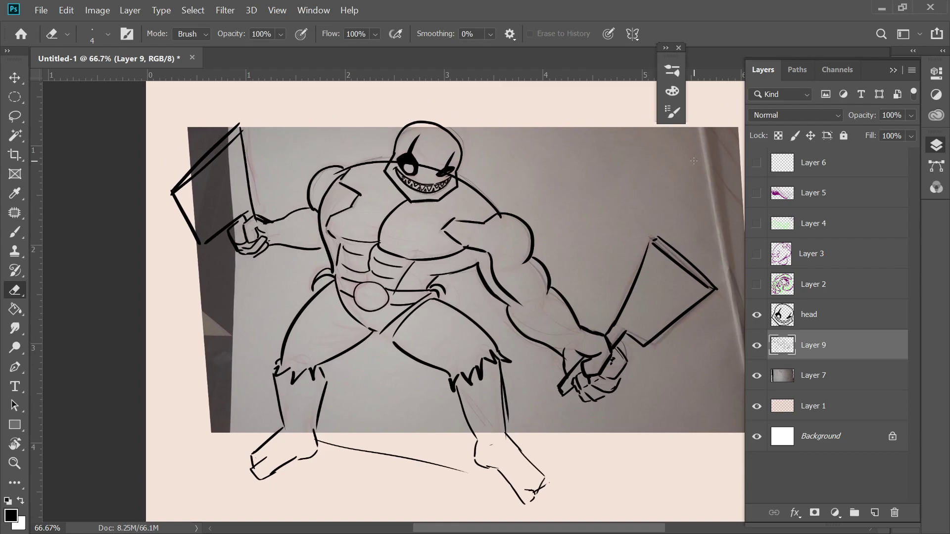
pyautogui.press('r')
pyautogui.moveTo(600, 304); pyautogui.dragTo(556, 212)
pyautogui.scroll(-3, 556, 213)
pyautogui.press('b')
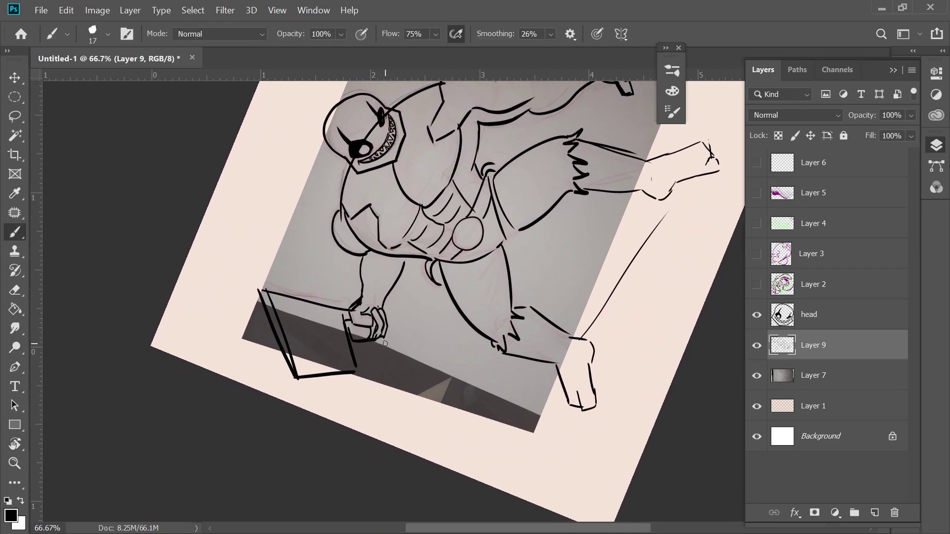
pyautogui.hscroll(2, 450, 345)
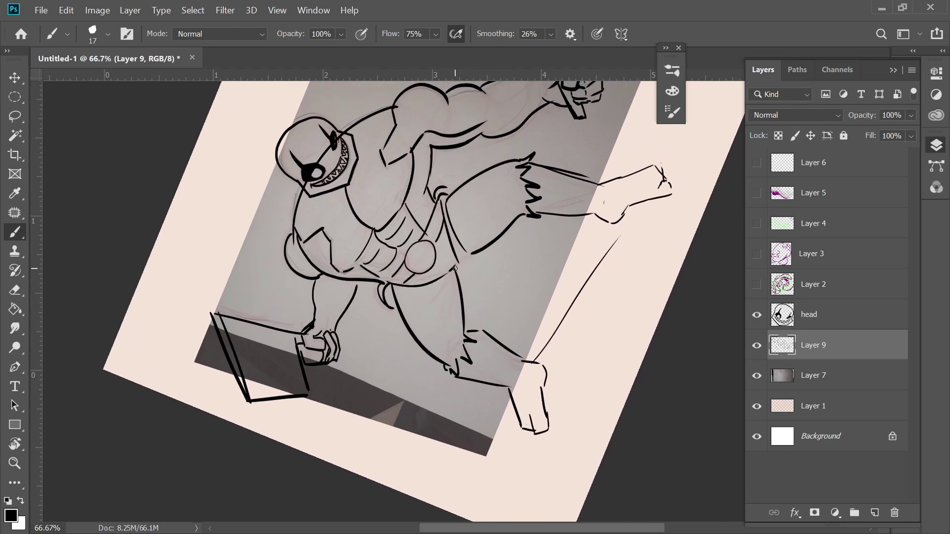
pyautogui.moveTo(461, 259); pyautogui.dragTo(471, 252)
pyautogui.hotkey('shift', '3')
pyautogui.moveTo(448, 204); pyautogui.dragTo(460, 244)
# Step: Erase the doubled line along the raised thigh's hip with a 50 px eraser, and ink the loop of the belt knot
pyautogui.press('e')
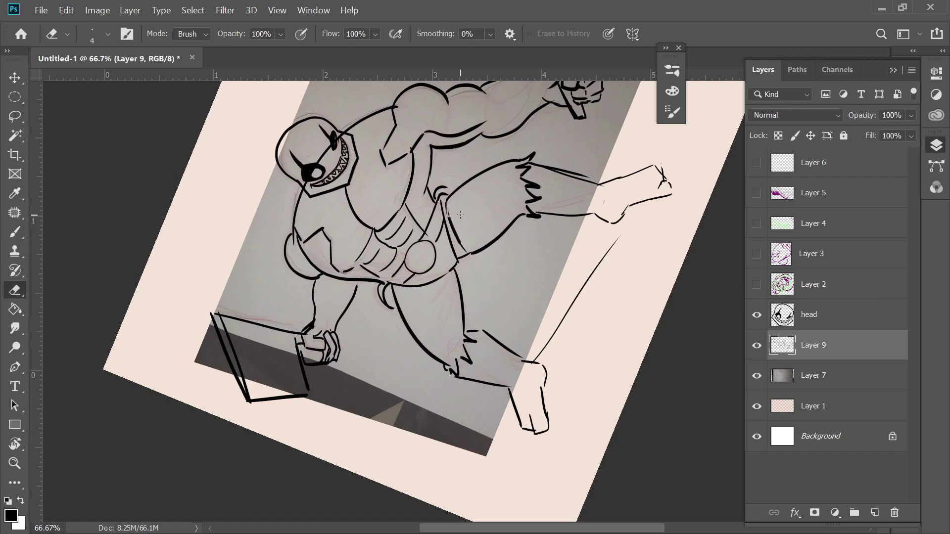
pyautogui.rightClick(458, 214)
pyautogui.moveTo(562, 266); pyautogui.dragTo(515, 242)
pyautogui.click(459, 204)
pyautogui.moveTo(453, 219)
pyautogui.mouseDown()
pyautogui.moveTo(465, 247)
pyautogui.moveTo(490, 219)
pyautogui.moveTo(496, 234)
pyautogui.moveTo(479, 250)
pyautogui.mouseUp()
pyautogui.press('b')
pyautogui.moveTo(441, 205); pyautogui.dragTo(451, 196)
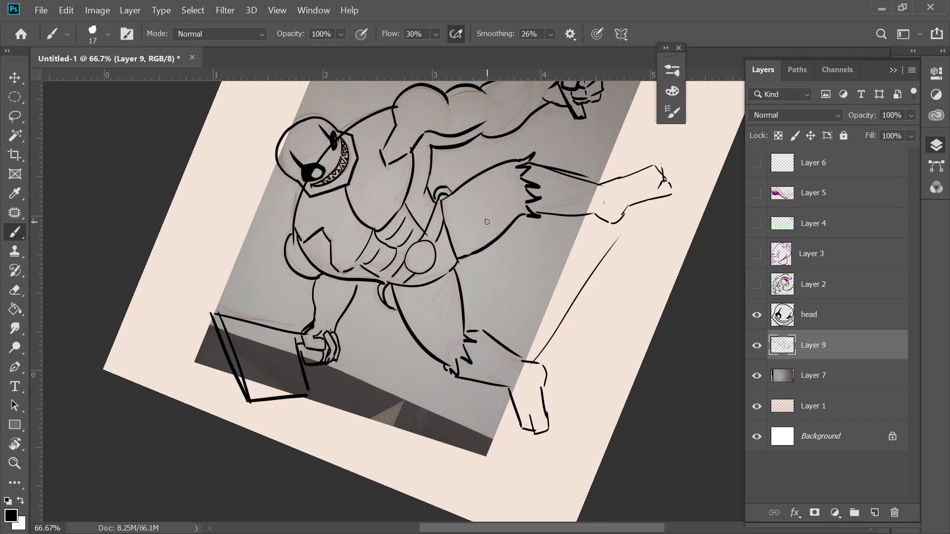
# Step: Trim the overshooting line ends at the lower blade's outer corner and hide the pencil sketch on Layer 7
pyautogui.press('e')
pyautogui.moveTo(217, 315); pyautogui.dragTo(198, 343)
pyautogui.hotkey('ctrl', 'z')
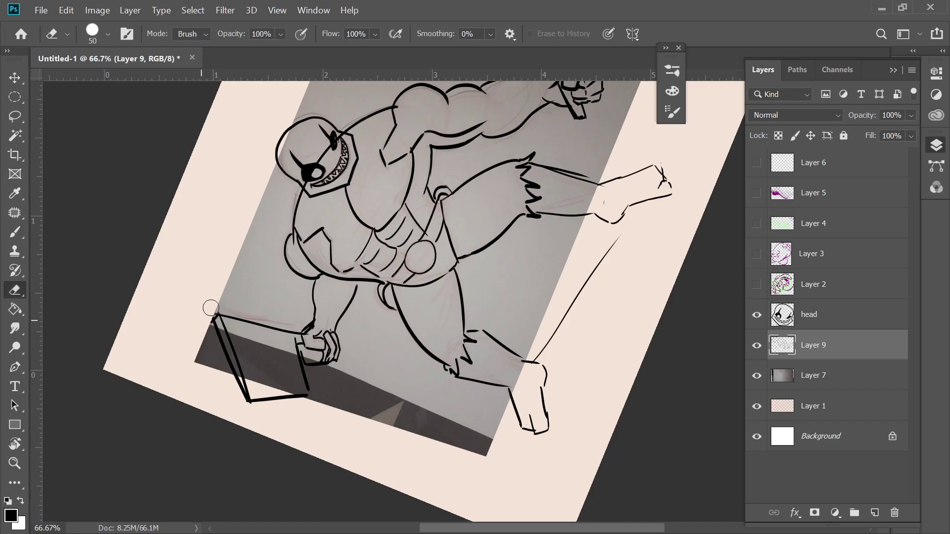
pyautogui.moveTo(382, 302); pyautogui.dragTo(338, 484)
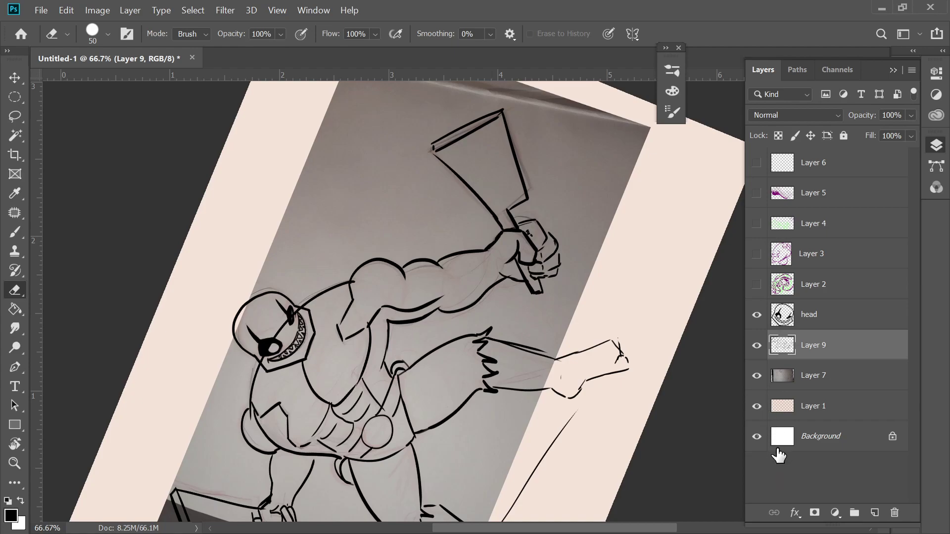
pyautogui.click(757, 377)
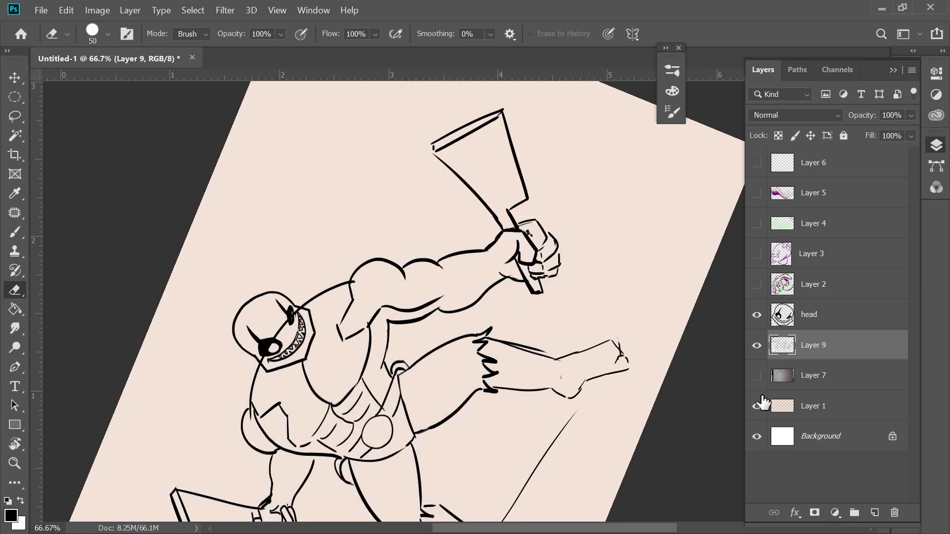
pyautogui.scroll(-5, 554, 376)
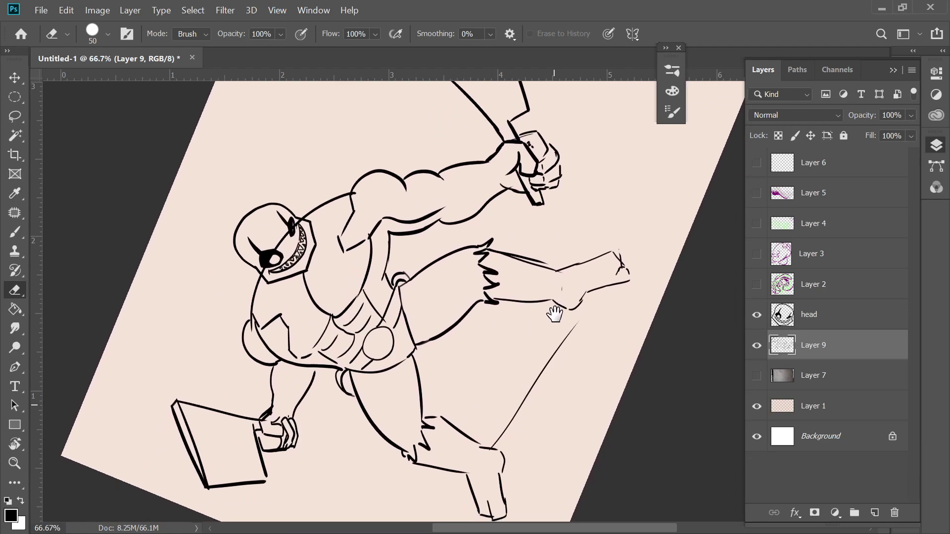
# Step: Set the eraser size to 12 px and ink the missing handle and finger lines in the lowered hand
pyautogui.rightClick(239, 321)
pyautogui.moveTo(340, 327); pyautogui.dragTo(323, 327)
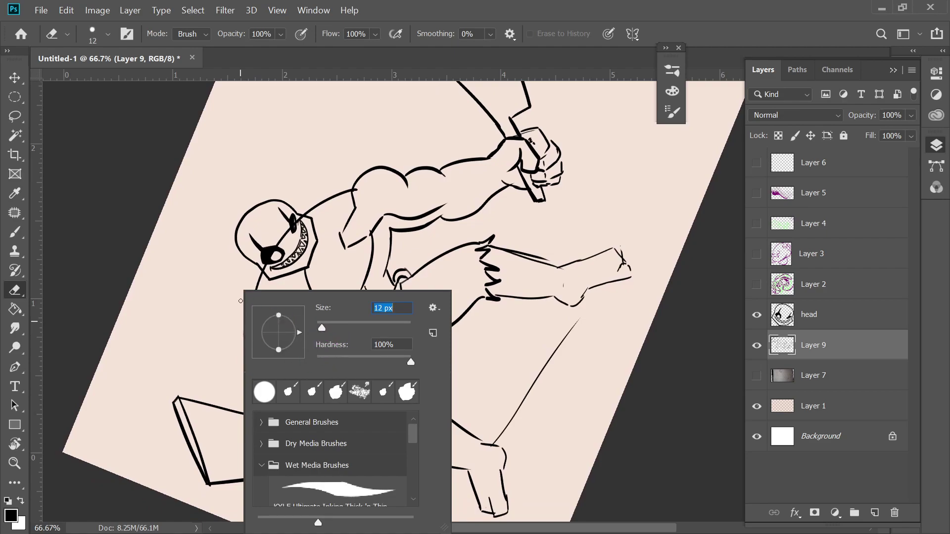
pyautogui.write('12')
pyautogui.press('Return')
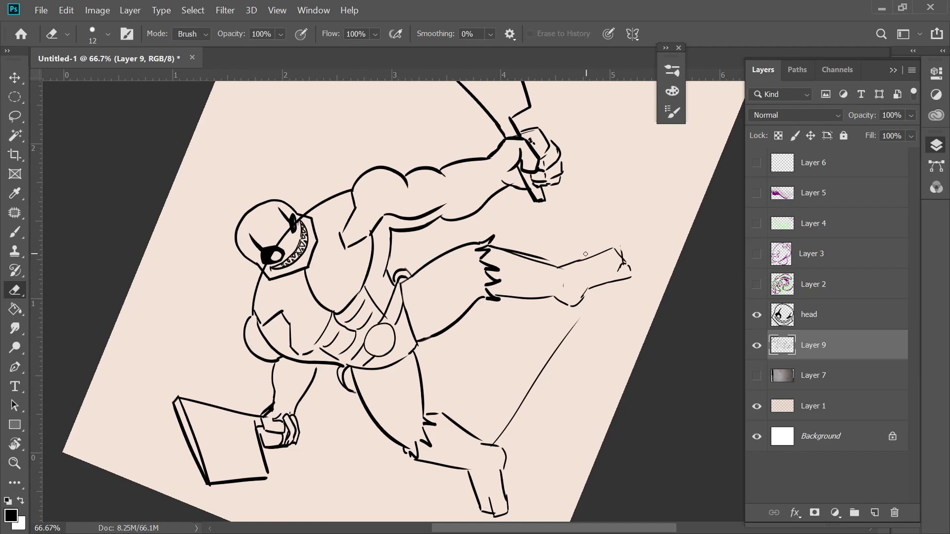
pyautogui.moveTo(587, 267); pyautogui.dragTo(568, 184)
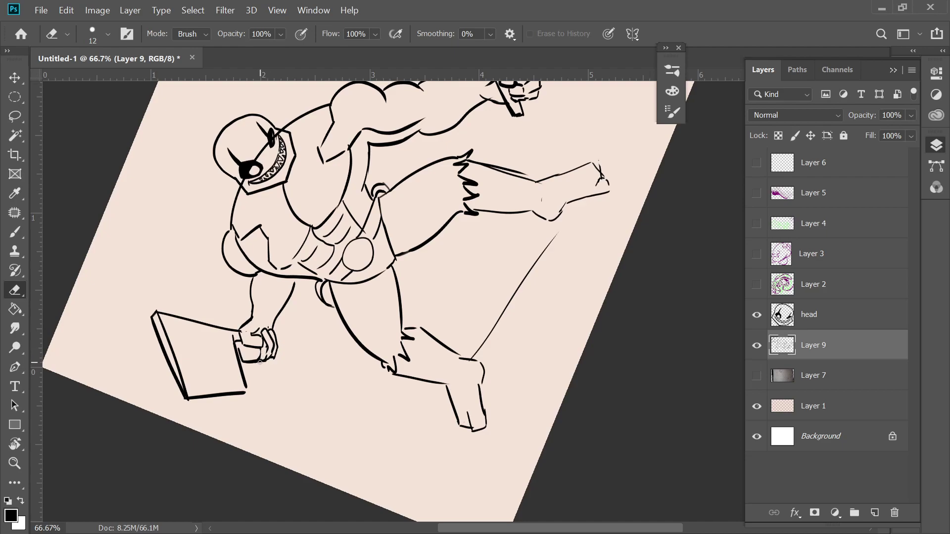
pyautogui.press('b')
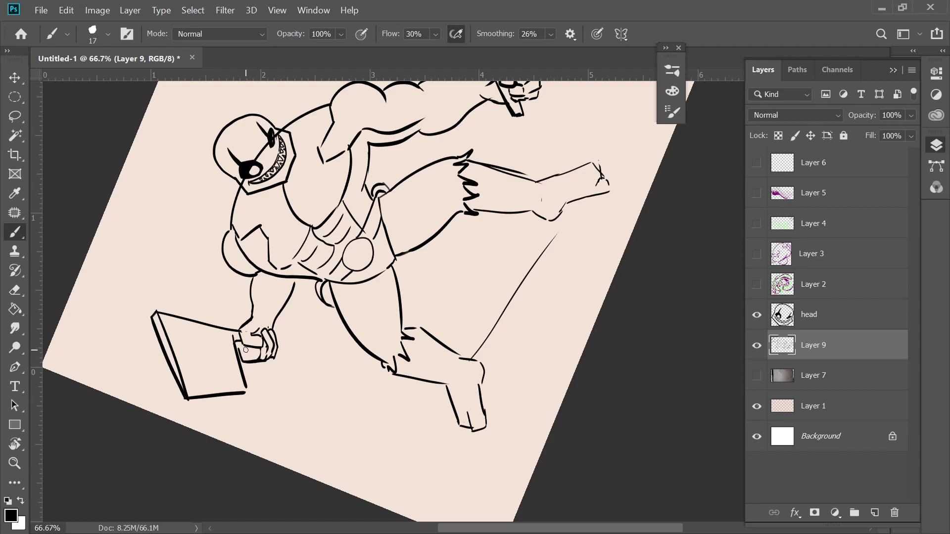
pyautogui.moveTo(238, 349); pyautogui.dragTo(244, 361)
pyautogui.moveTo(267, 345); pyautogui.dragTo(265, 360)
# Step: Lasso the front part of the raised leg's foot and distort it into a shorter, flatter shape, then deselect it
pyautogui.moveTo(576, 223)
pyautogui.mouseDown()
pyautogui.moveTo(534, 259)
pyautogui.moveTo(513, 346)
pyautogui.moveTo(534, 346)
pyautogui.moveTo(575, 293)
pyautogui.mouseUp()
pyautogui.press('Escape')
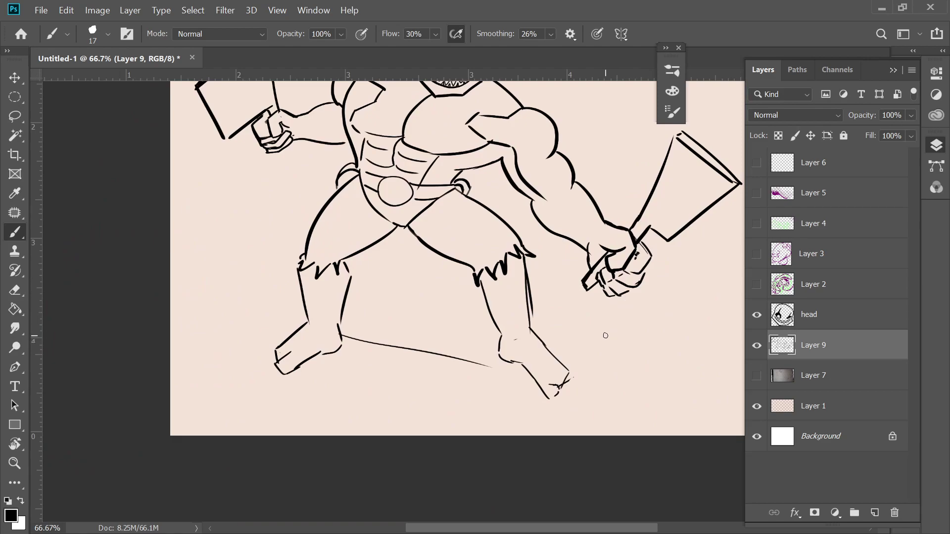
pyautogui.press('l')
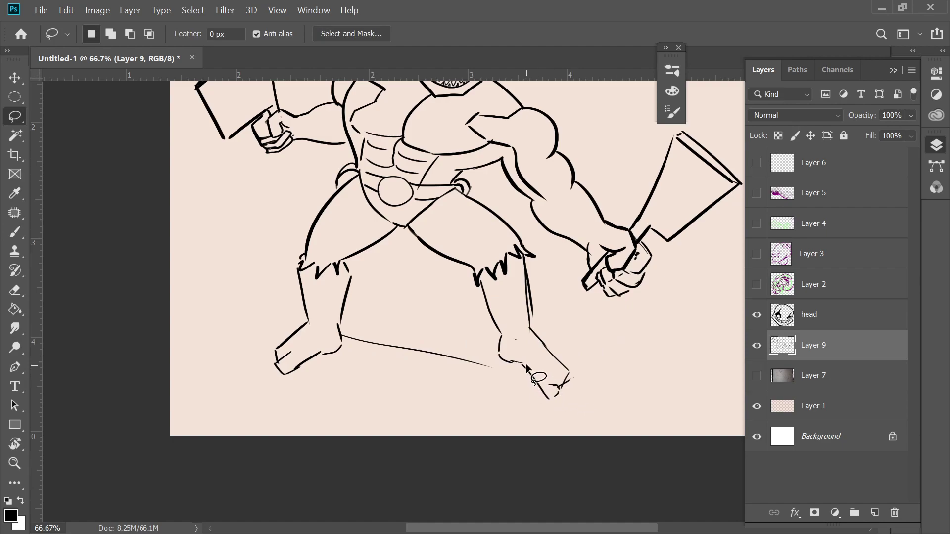
pyautogui.moveTo(530, 326); pyautogui.dragTo(517, 375)
pyautogui.moveTo(595, 366); pyautogui.dragTo(599, 356)
pyautogui.hotkey('ctrl', 't')
pyautogui.moveTo(589, 396)
pyautogui.mouseDown()
pyautogui.moveTo(595, 378)
pyautogui.moveTo(594, 389)
pyautogui.mouseUp()
pyautogui.moveTo(593, 291); pyautogui.dragTo(586, 294)
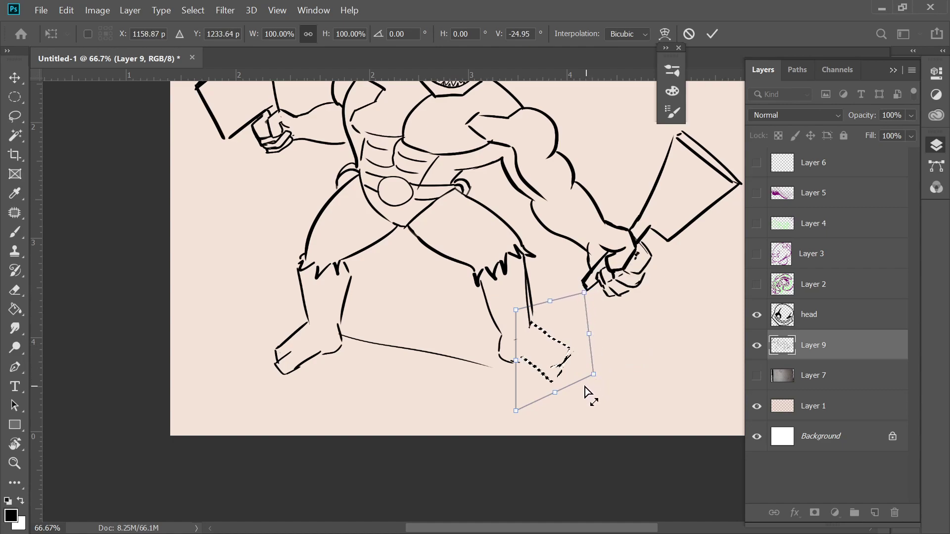
pyautogui.moveTo(515, 420); pyautogui.dragTo(525, 419)
pyautogui.moveTo(520, 358); pyautogui.dragTo(517, 366)
pyautogui.moveTo(594, 374); pyautogui.dragTo(592, 363)
pyautogui.moveTo(542, 334); pyautogui.dragTo(535, 336)
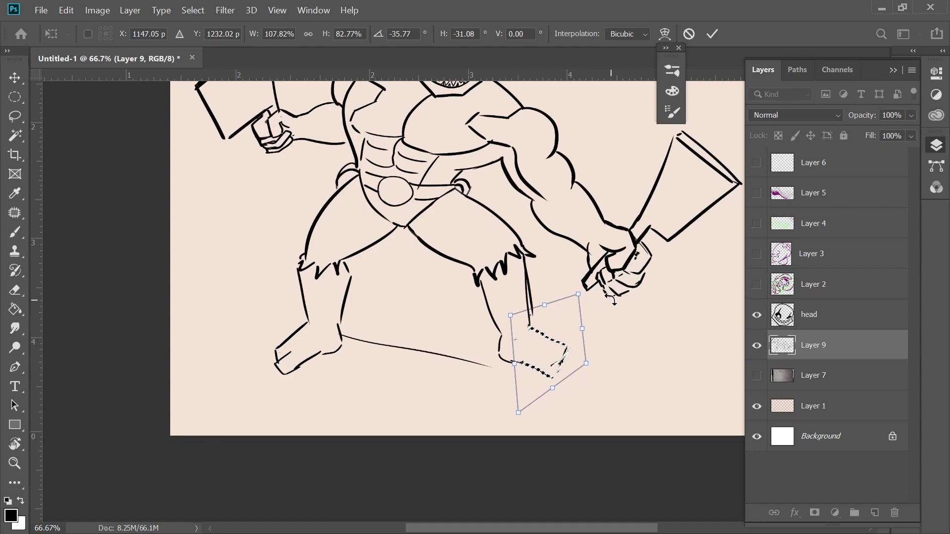
pyautogui.press('l')
pyautogui.hotkey('ctrl', 'd')
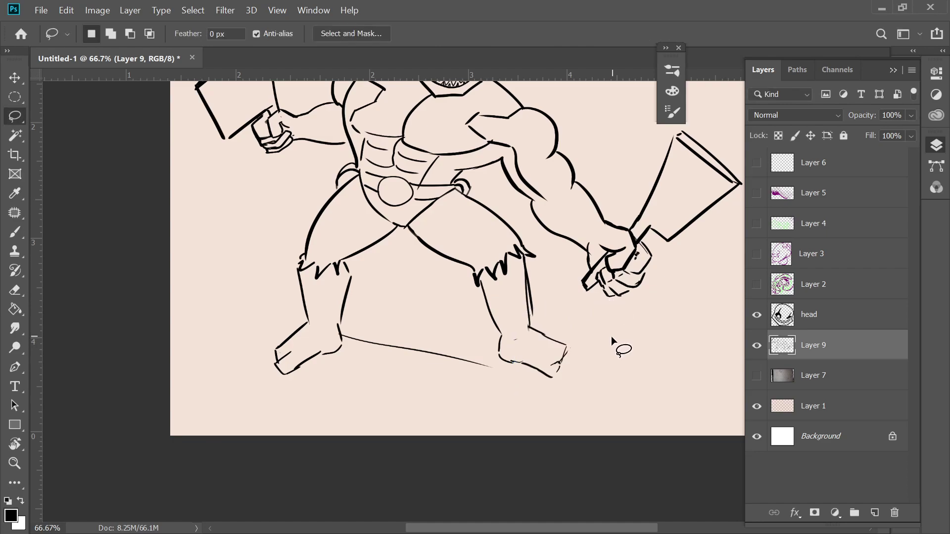
# Step: Erase the stray line ends at the reshaped foot's tip and redraw the front edge of the toes
pyautogui.press('e')
pyautogui.moveTo(572, 345)
pyautogui.mouseDown()
pyautogui.moveTo(565, 356)
pyautogui.moveTo(563, 336)
pyautogui.mouseUp()
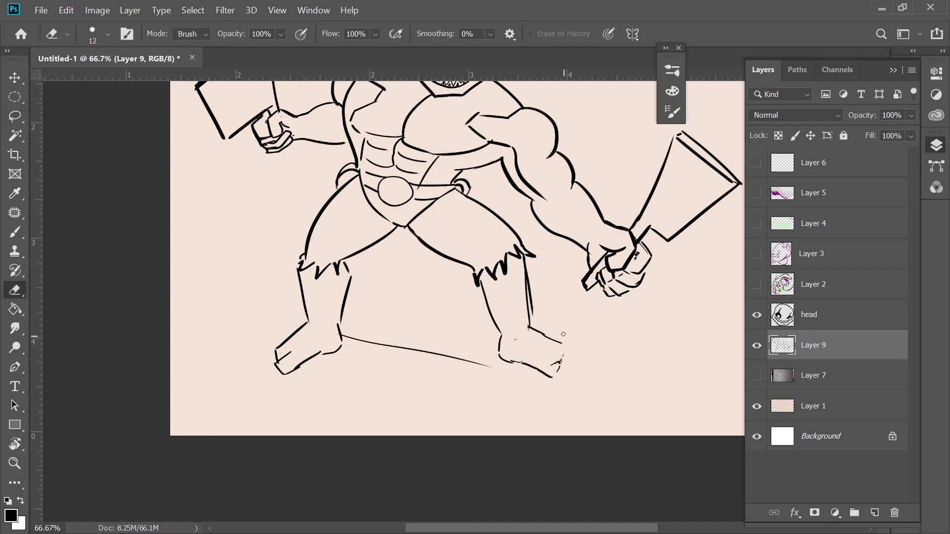
pyautogui.press('b')
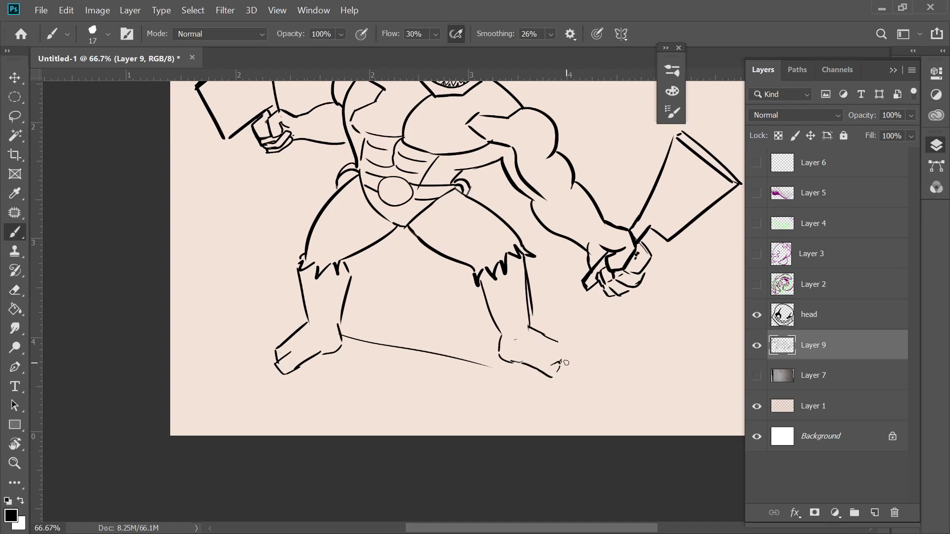
pyautogui.moveTo(558, 342)
pyautogui.mouseDown()
pyautogui.moveTo(568, 381)
pyautogui.moveTo(560, 353)
pyautogui.moveTo(567, 369)
pyautogui.mouseUp()
pyautogui.hotkey('ctrl', 'z')
pyautogui.scroll(1, 641, 346)
pyautogui.hscroll(-2, 640, 346)
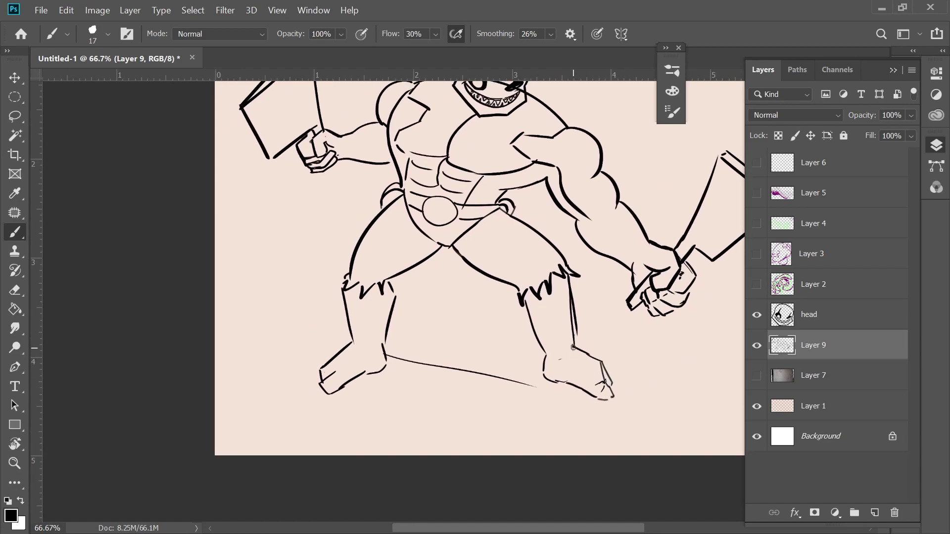
# Step: Erase the doubled shin line above the reshaped foot and ink a clean instep contour from the ankle to the toes
pyautogui.moveTo(573, 350); pyautogui.dragTo(605, 365)
pyautogui.press('e')
pyautogui.moveTo(575, 336)
pyautogui.mouseDown()
pyautogui.moveTo(574, 294)
pyautogui.moveTo(574, 317)
pyautogui.mouseUp()
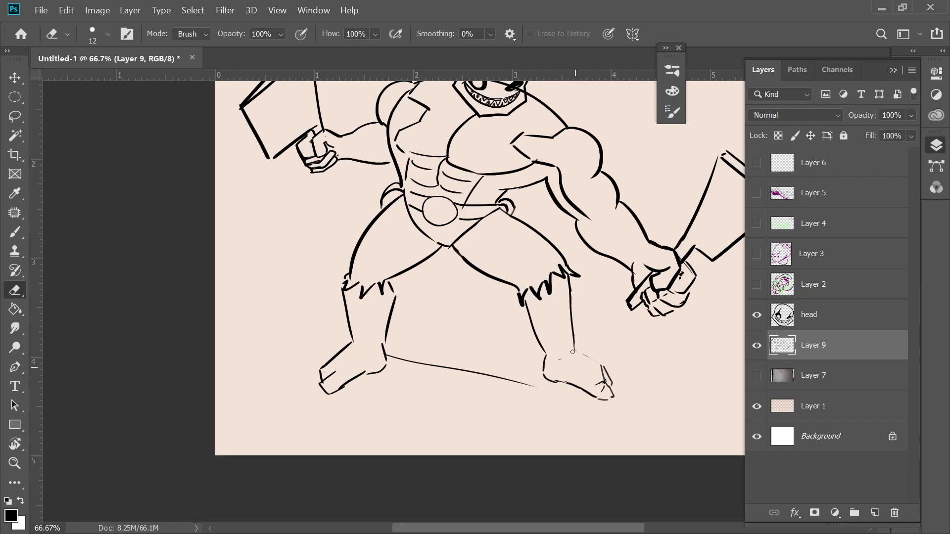
pyautogui.press('b')
pyautogui.moveTo(574, 338)
pyautogui.mouseDown()
pyautogui.moveTo(575, 356)
pyautogui.moveTo(602, 369)
pyautogui.mouseUp()
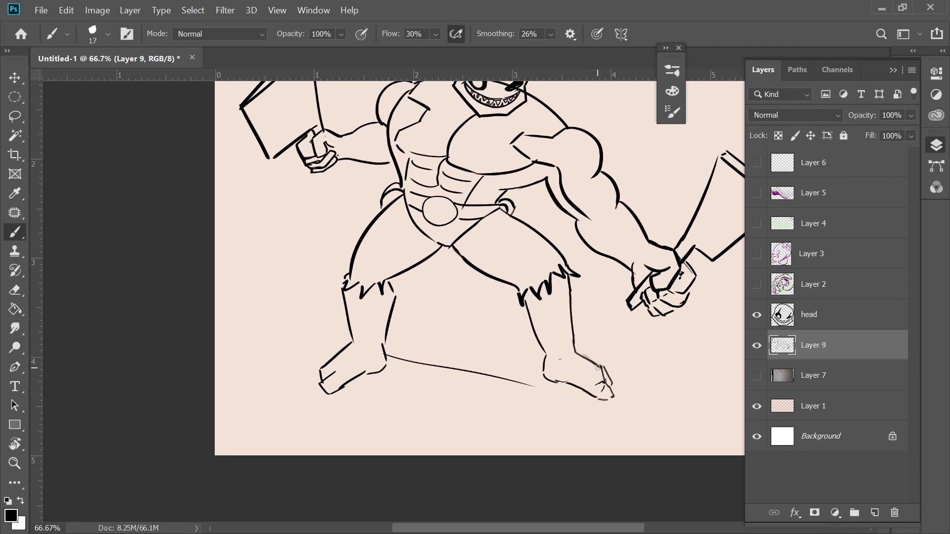
# Step: Close the gap at the pointed chest corner below the raised arm's shoulder, undoing the stray strokes
pyautogui.scroll(3, 593, 306)
pyautogui.press('r')
pyautogui.moveTo(563, 244); pyautogui.dragTo(439, 178)
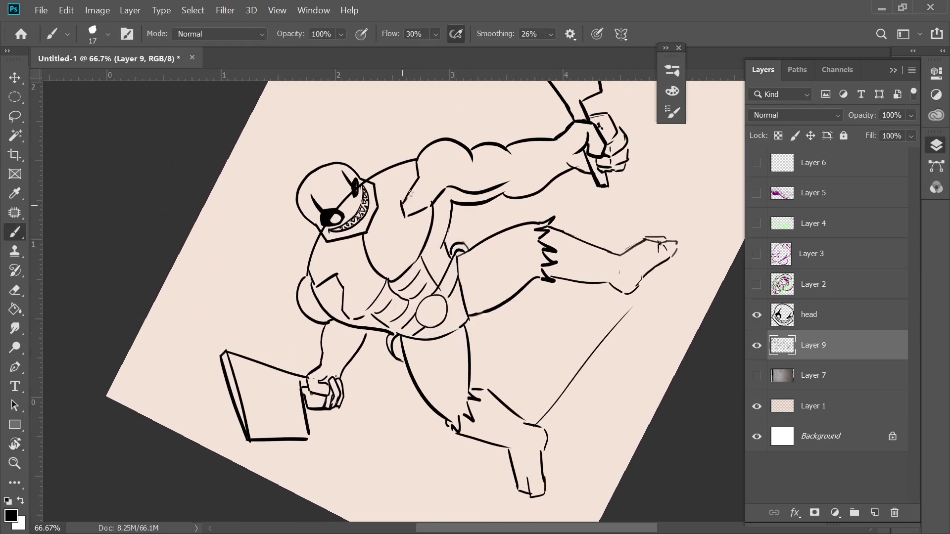
pyautogui.moveTo(401, 202)
pyautogui.mouseDown()
pyautogui.moveTo(422, 177)
pyautogui.moveTo(410, 191)
pyautogui.moveTo(429, 239)
pyautogui.moveTo(414, 215)
pyautogui.mouseUp()
pyautogui.hotkey('ctrl', 'z')
pyautogui.hotkey('ctrl', 'z')
pyautogui.hotkey('ctrl', 'z')
pyautogui.press('e')
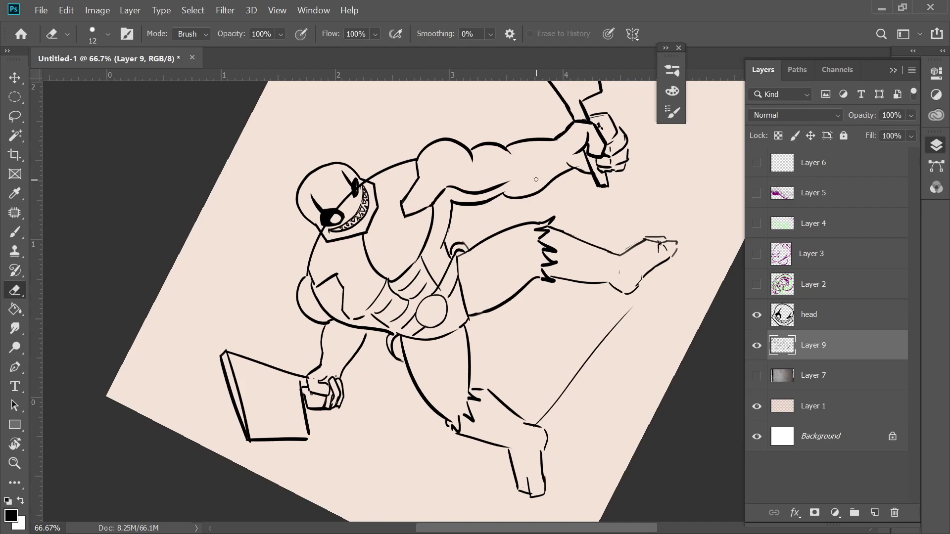
# Step: Show the pencil sketch on Layer 7 again and ink the closing lower edges of both chest muscles
pyautogui.click(757, 376)
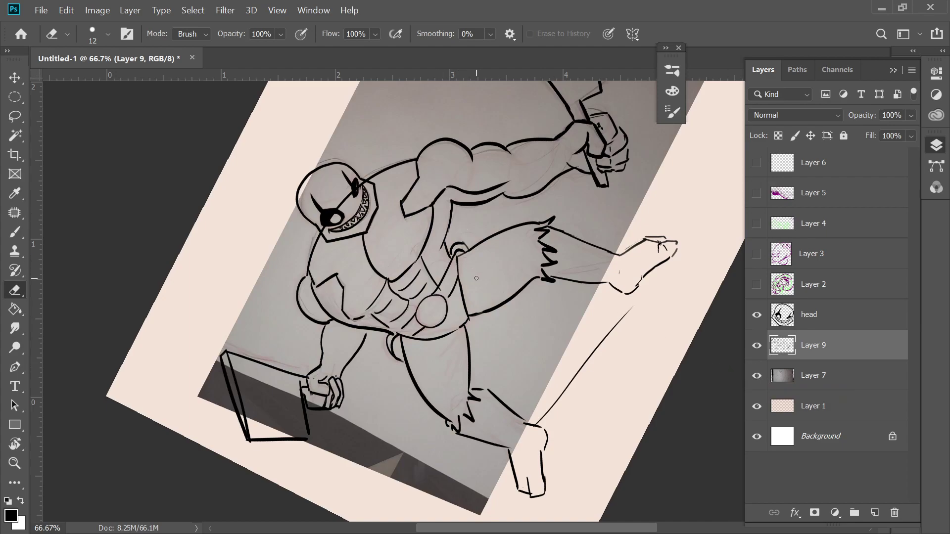
pyautogui.press('v')
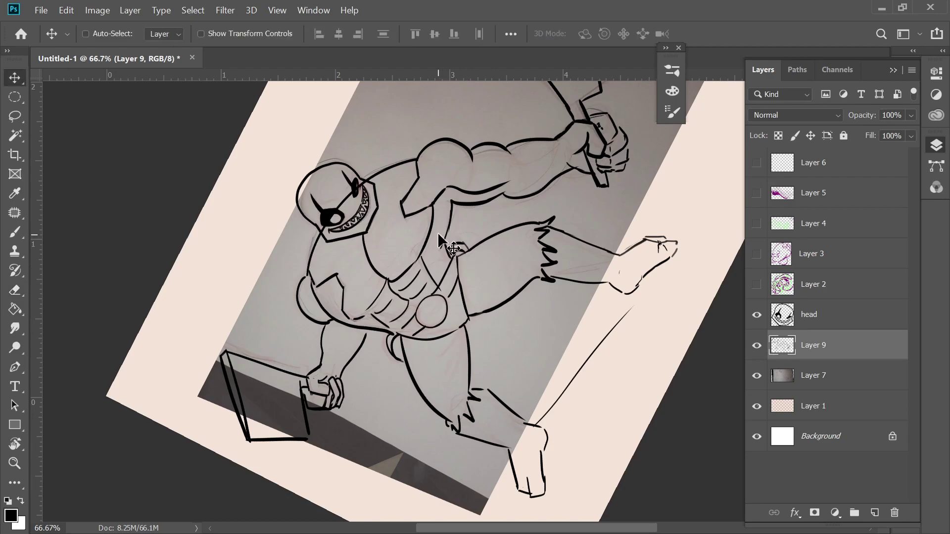
pyautogui.press('b')
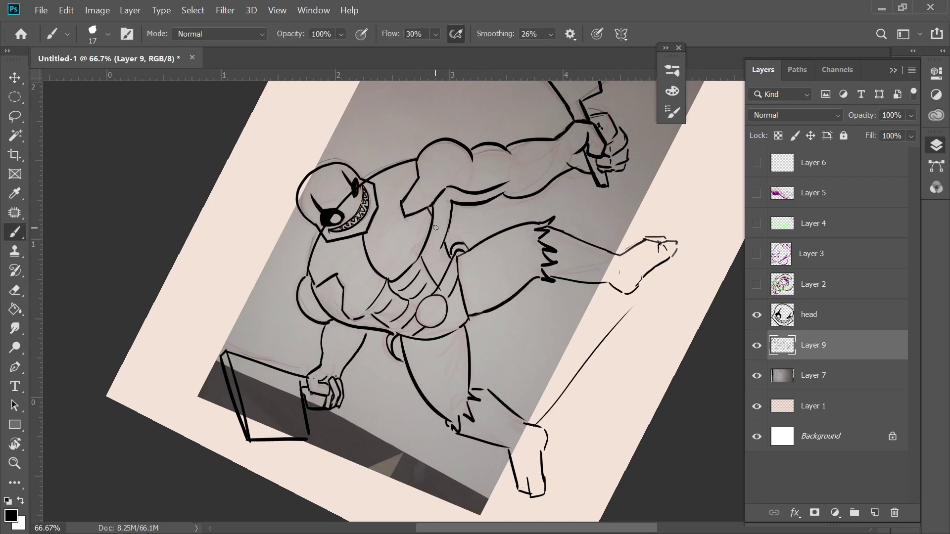
pyautogui.press('e')
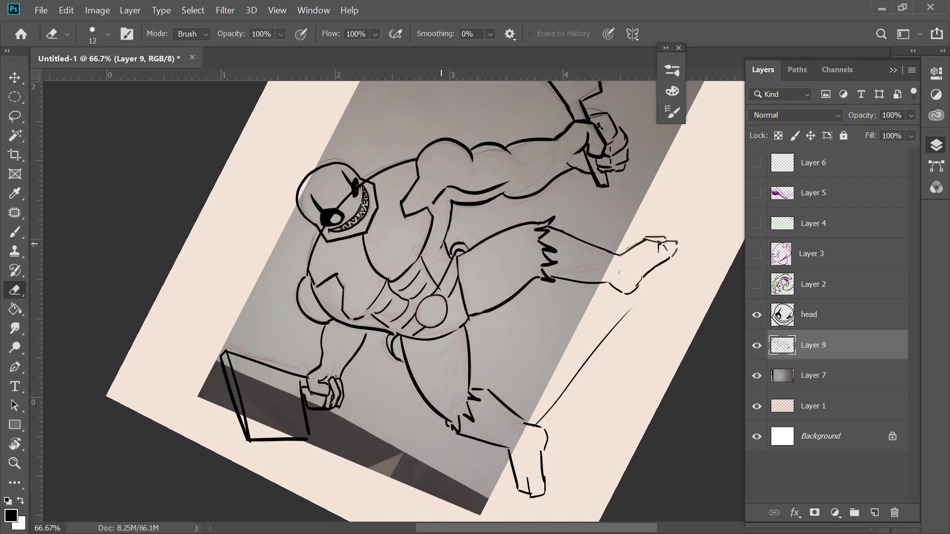
pyautogui.scroll(-3, 485, 278)
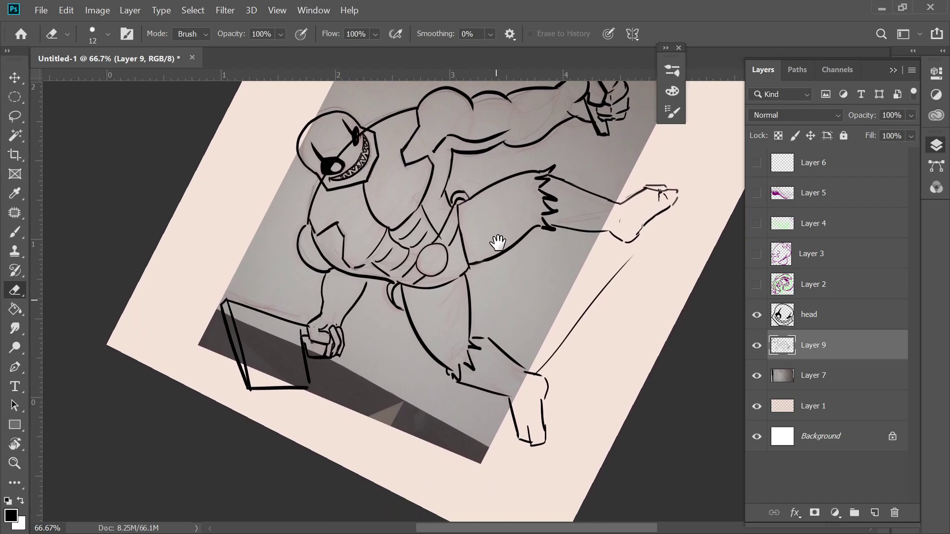
pyautogui.press('b')
pyautogui.moveTo(353, 245); pyautogui.dragTo(365, 247)
pyautogui.moveTo(394, 210); pyautogui.dragTo(369, 241)
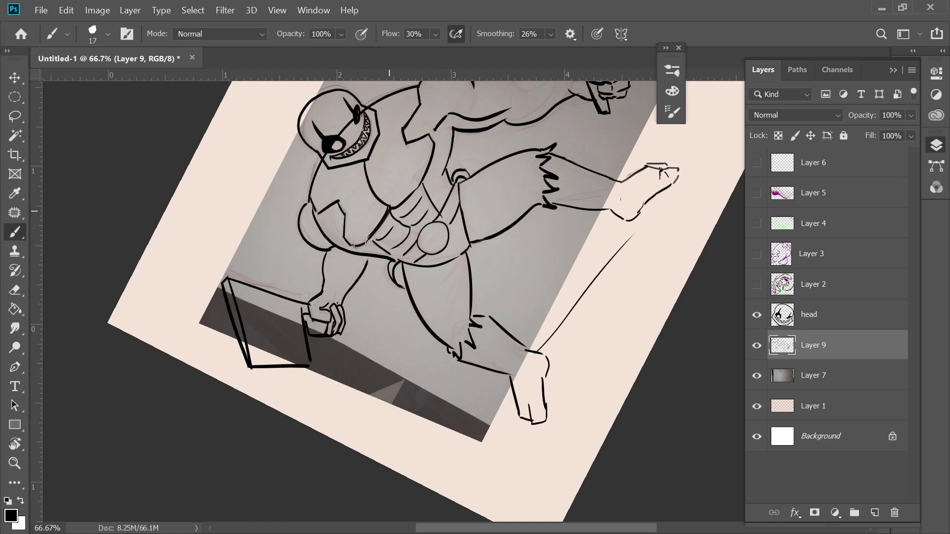
pyautogui.moveTo(390, 208); pyautogui.dragTo(425, 174)
pyautogui.press('e')
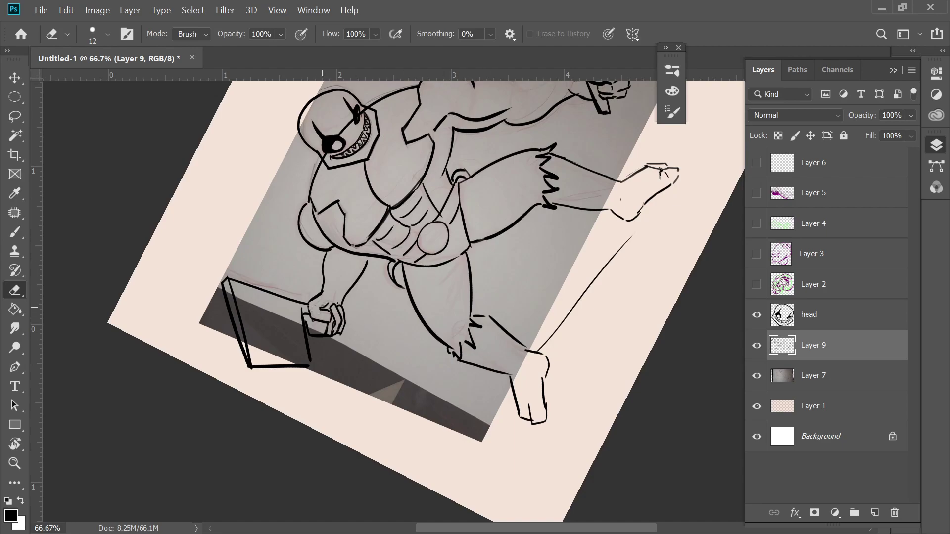
pyautogui.press('b')
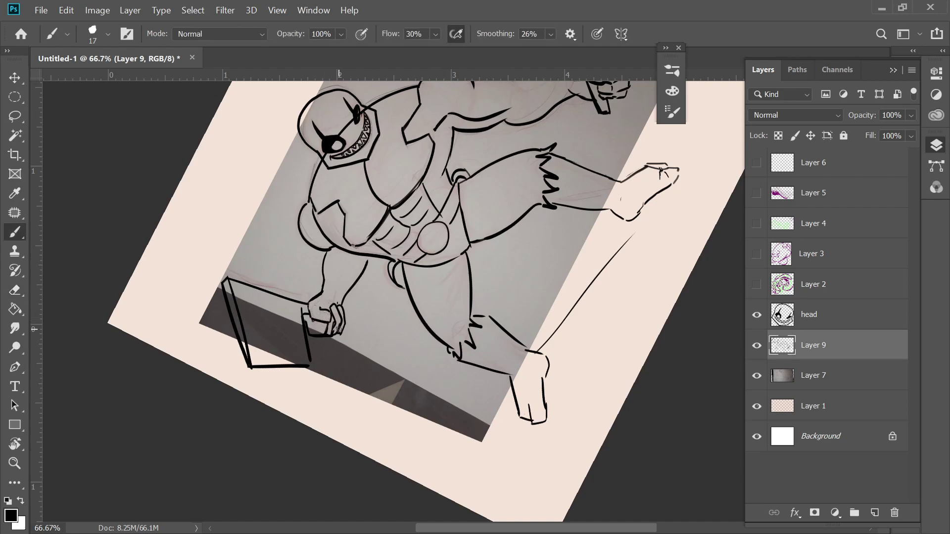
pyautogui.press('e')
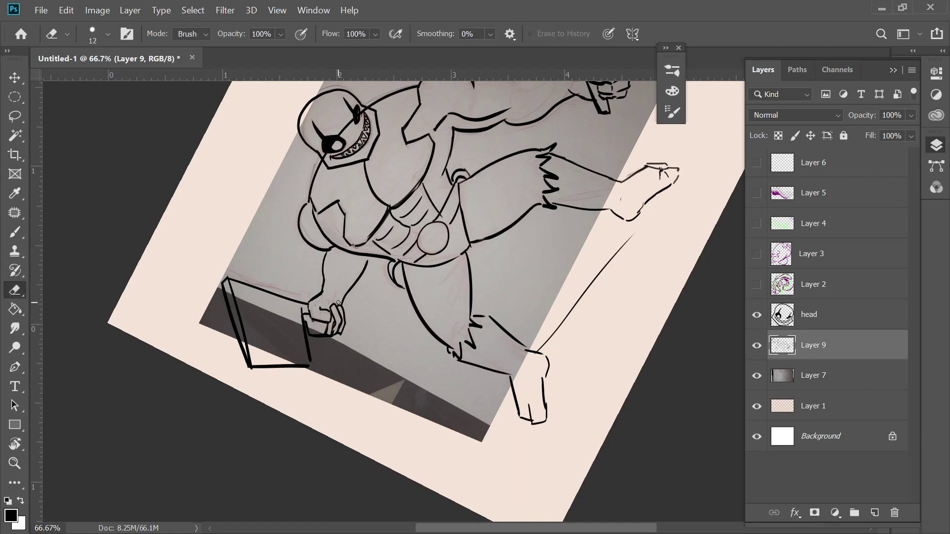
pyautogui.press('b')
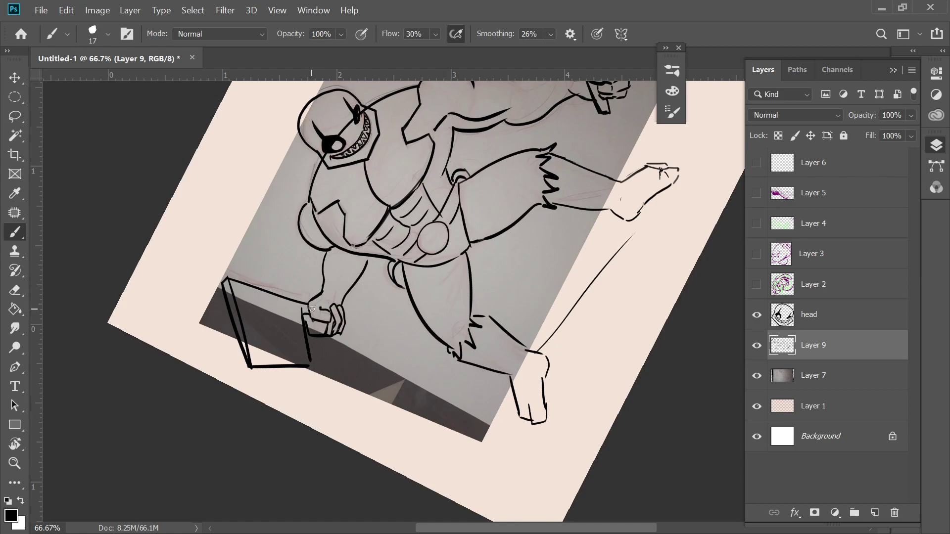
pyautogui.moveTo(508, 293)
pyautogui.mouseDown()
pyautogui.moveTo(417, 311)
pyautogui.moveTo(388, 334)
pyautogui.mouseUp()
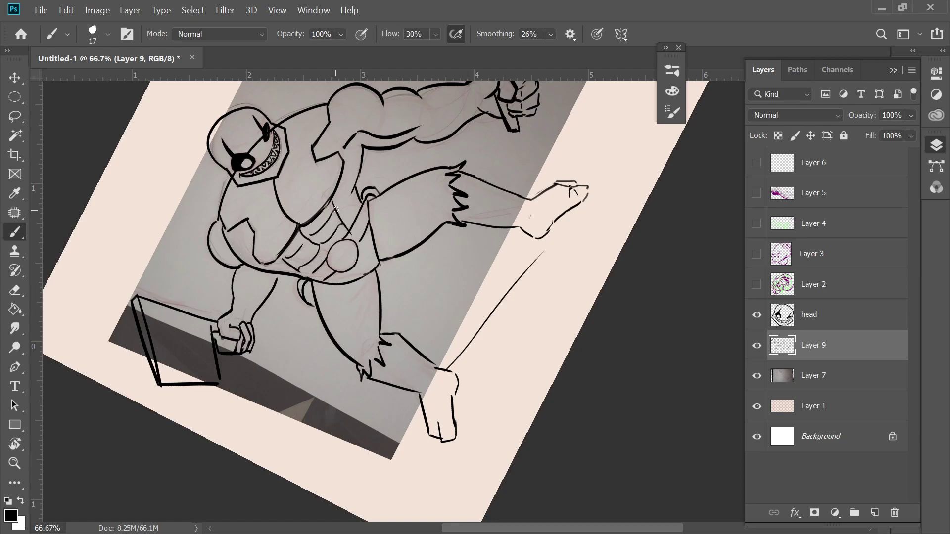
pyautogui.moveTo(285, 258); pyautogui.dragTo(297, 252)
pyautogui.scroll(2, 572, 179)
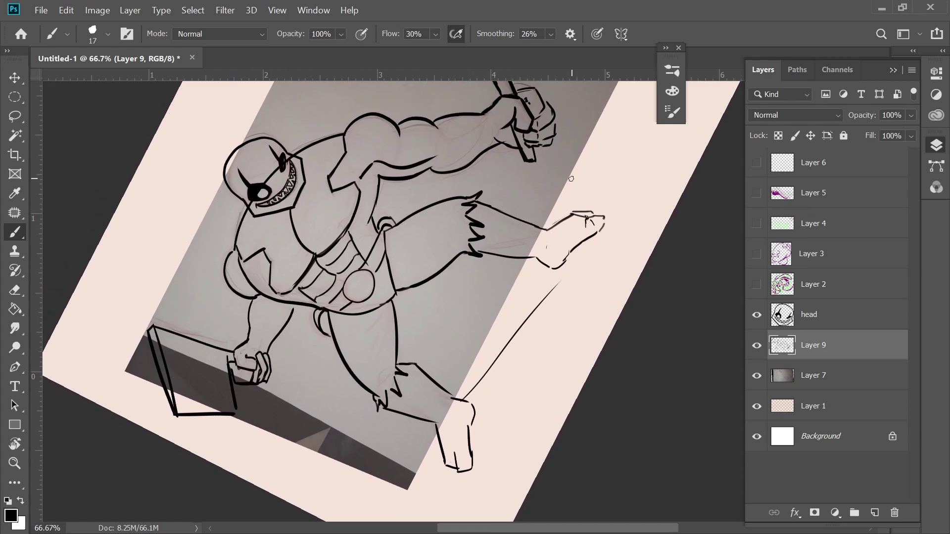
# Step: Re-ink the calf and foot contour of the leg below the larger arm in a bolder line, from heel to jagged hem
pyautogui.press('r')
pyautogui.moveTo(645, 253)
pyautogui.mouseDown()
pyautogui.moveTo(634, 214)
pyautogui.moveTo(498, 127)
pyautogui.mouseUp()
pyautogui.press('b')
pyautogui.moveTo(392, 226)
pyautogui.mouseDown()
pyautogui.moveTo(459, 188)
pyautogui.moveTo(460, 157)
pyautogui.moveTo(485, 132)
pyautogui.moveTo(493, 204)
pyautogui.moveTo(430, 258)
pyautogui.mouseUp()
pyautogui.hotkey('ctrl', 'z')
pyautogui.moveTo(473, 214); pyautogui.dragTo(430, 258)
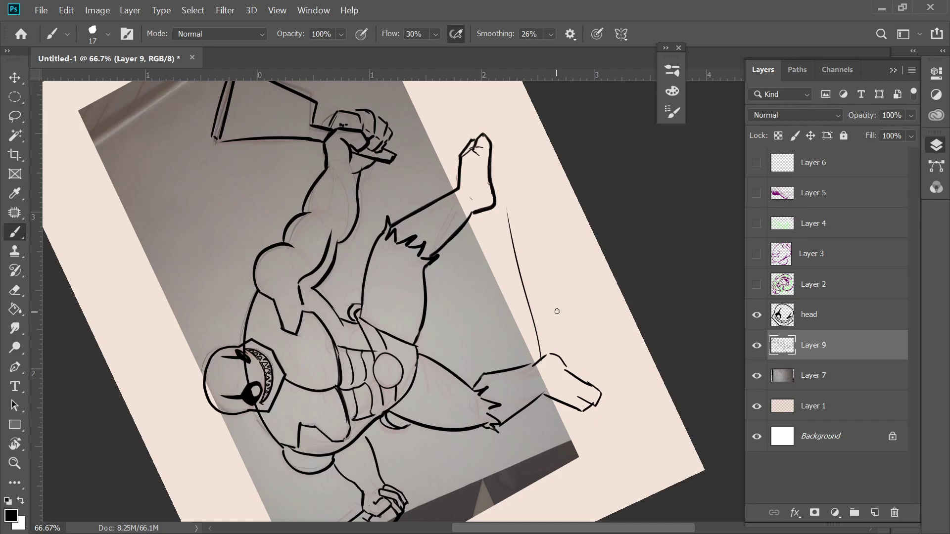
# Step: Ink a bolder calf line on the other leg between the jagged hem and the heel, undoing the misplaced strokes
pyautogui.press('r')
pyautogui.moveTo(619, 303); pyautogui.dragTo(541, 212)
pyautogui.moveTo(537, 352)
pyautogui.mouseDown()
pyautogui.moveTo(529, 328)
pyautogui.moveTo(559, 293)
pyautogui.mouseUp()
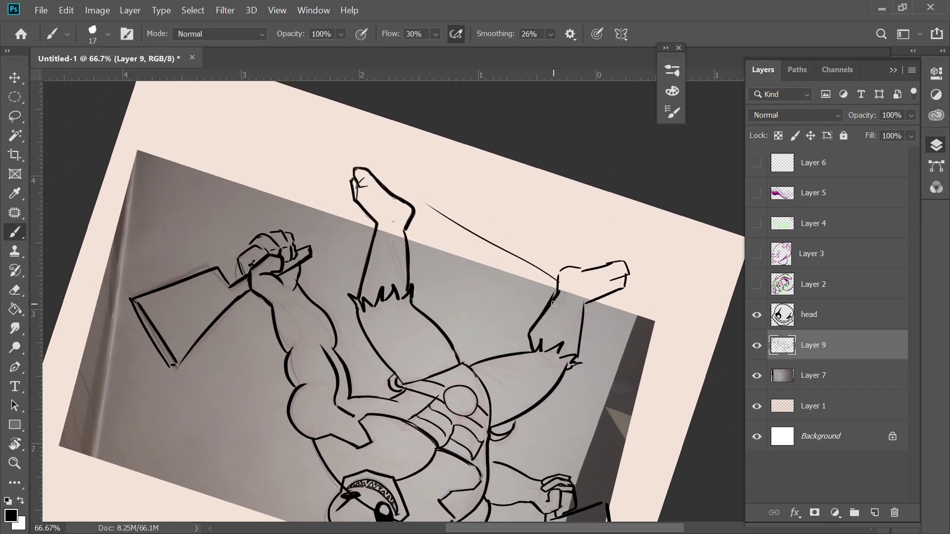
pyautogui.hotkey('ctrl', 'z')
pyautogui.moveTo(536, 352)
pyautogui.mouseDown()
pyautogui.moveTo(528, 330)
pyautogui.moveTo(560, 292)
pyautogui.mouseUp()
pyautogui.hotkey('ctrl', 'z')
pyautogui.moveTo(536, 352)
pyautogui.mouseDown()
pyautogui.moveTo(528, 338)
pyautogui.moveTo(560, 268)
pyautogui.moveTo(586, 273)
pyautogui.mouseUp()
# Step: Ink the front shin line of the same leg from the instep to the jagged hem, undoing the stray stroke
pyautogui.press('r')
pyautogui.moveTo(643, 290)
pyautogui.mouseDown()
pyautogui.moveTo(576, 215)
pyautogui.moveTo(550, 213)
pyautogui.moveTo(586, 183)
pyautogui.moveTo(596, 200)
pyautogui.moveTo(575, 238)
pyautogui.mouseUp()
pyautogui.hotkey('ctrl', 'z')
pyautogui.moveTo(590, 192)
pyautogui.mouseDown()
pyautogui.moveTo(594, 214)
pyautogui.moveTo(571, 241)
pyautogui.moveTo(588, 291)
pyautogui.mouseUp()
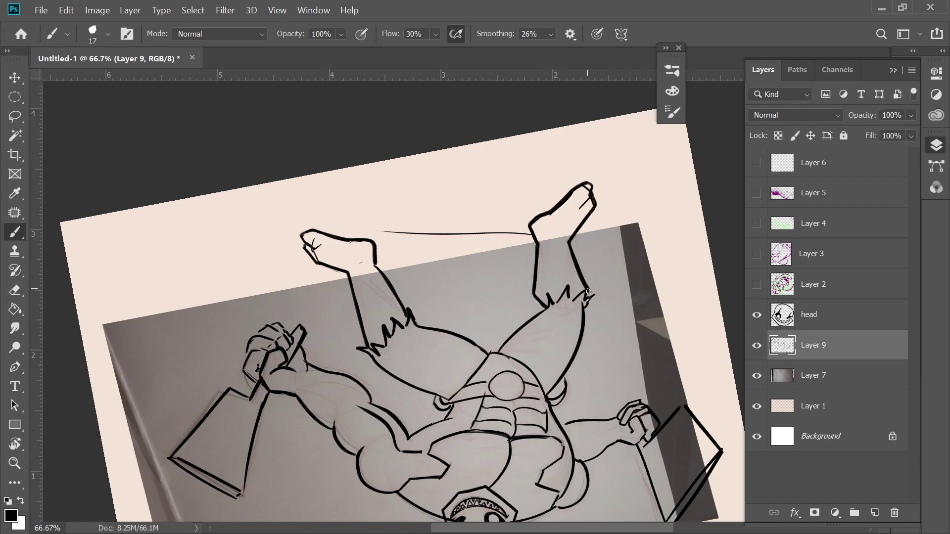
pyautogui.hotkey('ctrl', 'z')
pyautogui.moveTo(568, 242); pyautogui.dragTo(587, 293)
# Step: Lasso the long stray line between the two feet, delete it, and clear the selection
pyautogui.press('e')
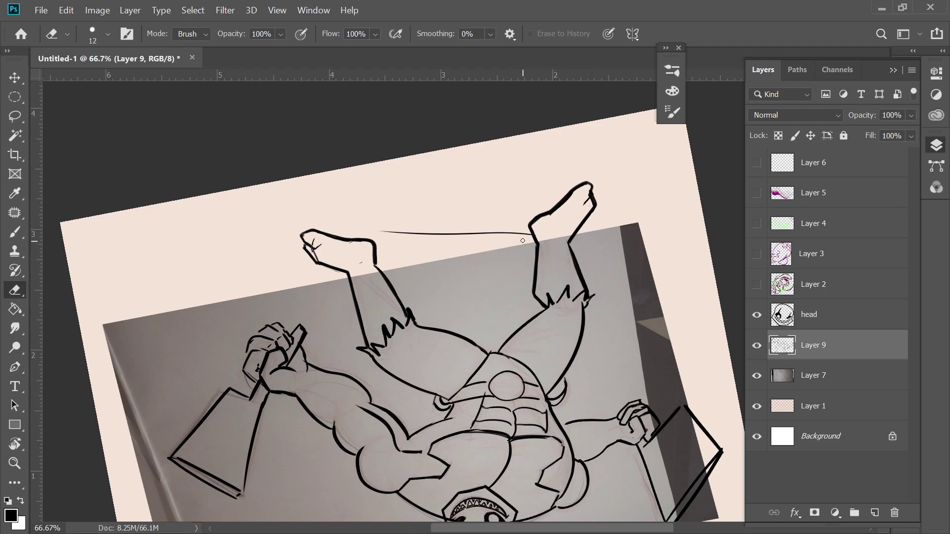
pyautogui.press('l')
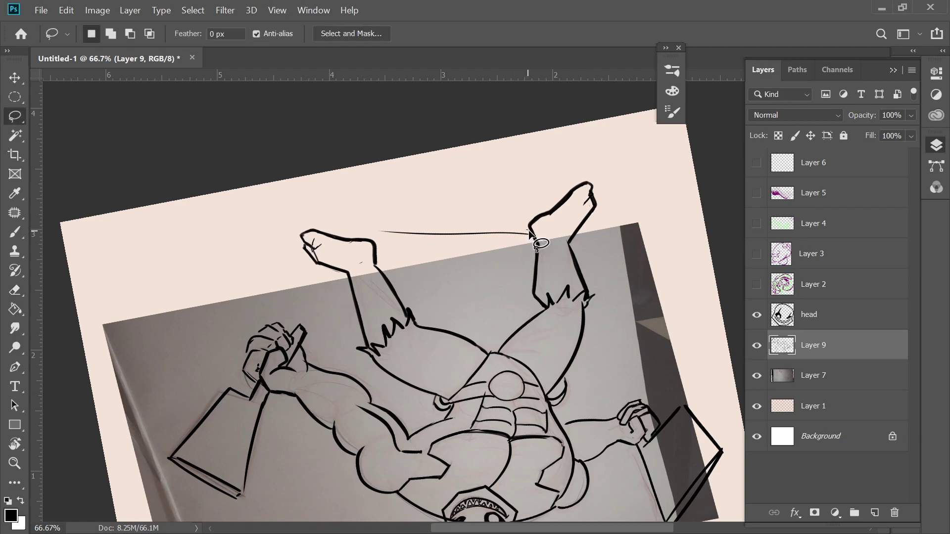
pyautogui.moveTo(529, 230)
pyautogui.mouseDown()
pyautogui.moveTo(497, 263)
pyautogui.moveTo(416, 257)
pyautogui.moveTo(470, 194)
pyautogui.mouseUp()
pyautogui.moveTo(526, 208); pyautogui.dragTo(529, 218)
pyautogui.hotkey('ctrl', '0')
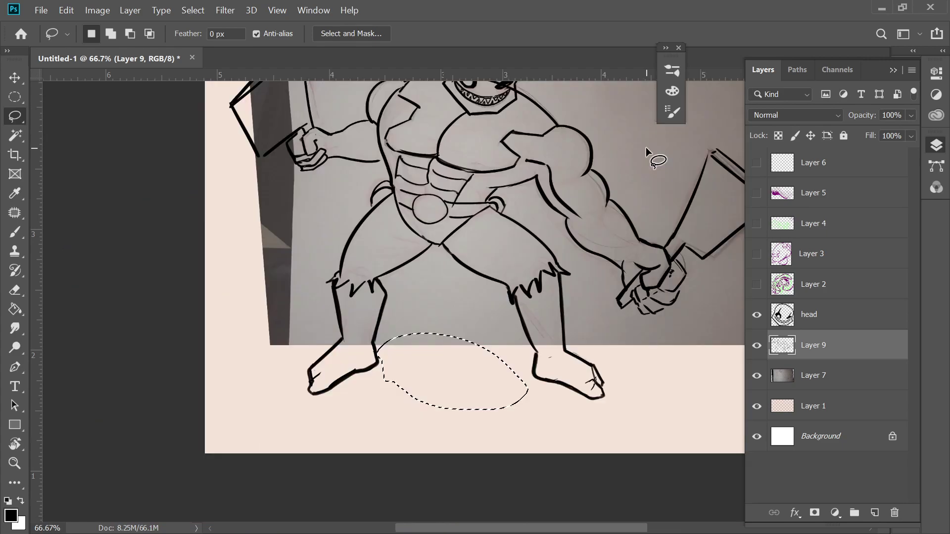
pyautogui.press('b')
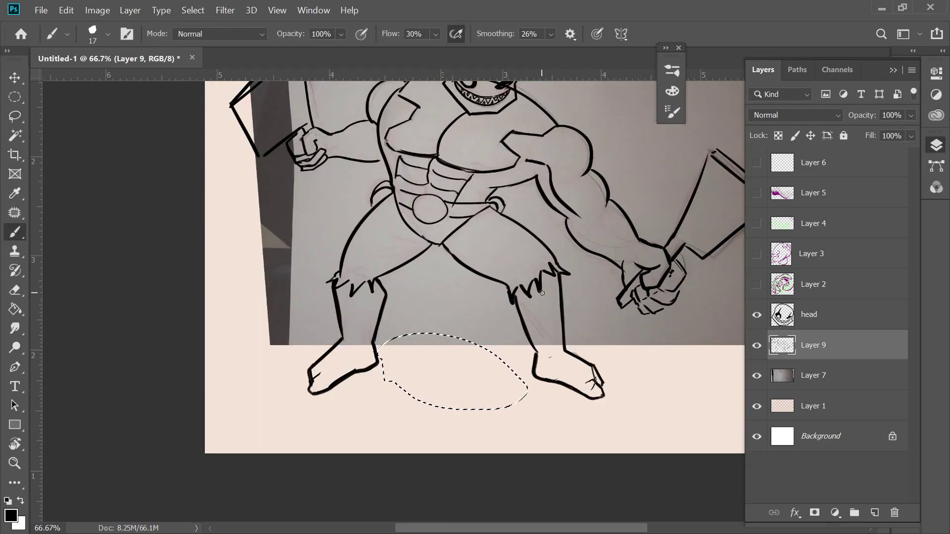
pyautogui.hotkey('ctrl', 'd')
# Step: Ink a short crease line under the jagged hem on the leg below the larger arm, undoing the overlong first attempt
pyautogui.moveTo(533, 299); pyautogui.dragTo(548, 351)
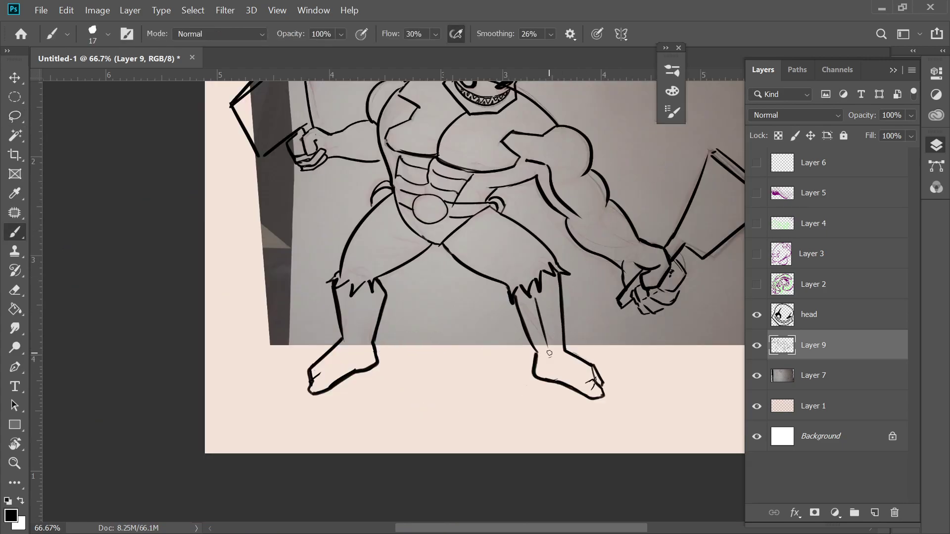
pyautogui.hotkey('ctrl', 'z')
pyautogui.moveTo(544, 284); pyautogui.dragTo(545, 318)
pyautogui.moveTo(407, 333); pyautogui.dragTo(408, 399)
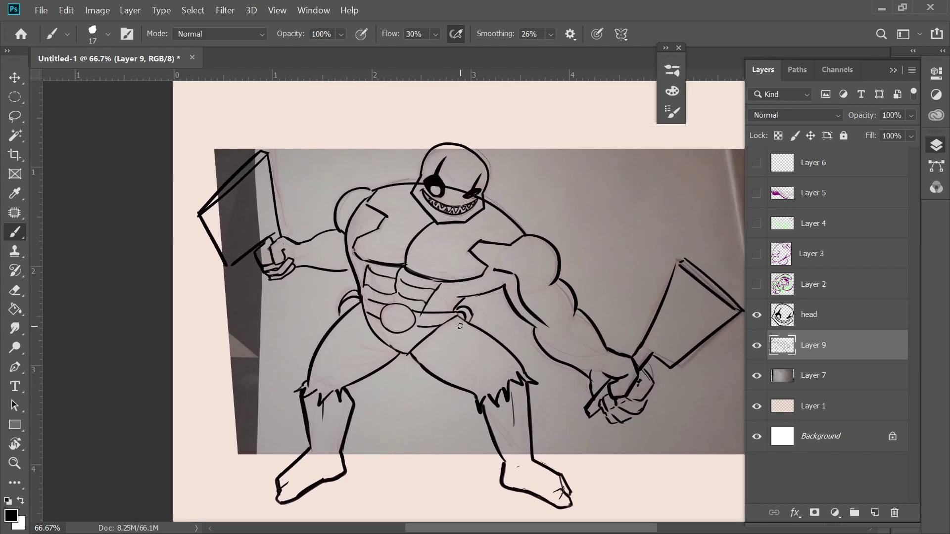
# Step: Hide the pencil sketch on Layer 7 and close the open lower corner of the cleaver held by the smaller arm
pyautogui.click(757, 376)
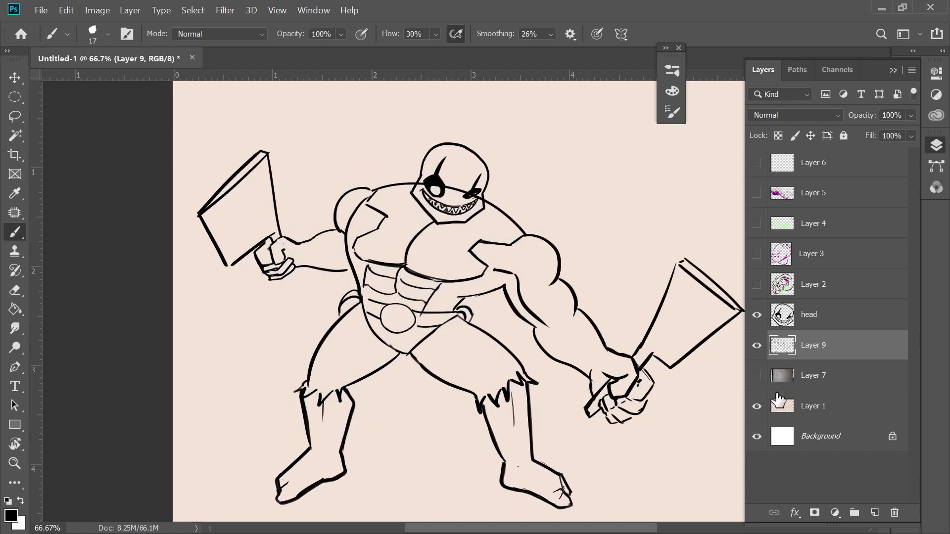
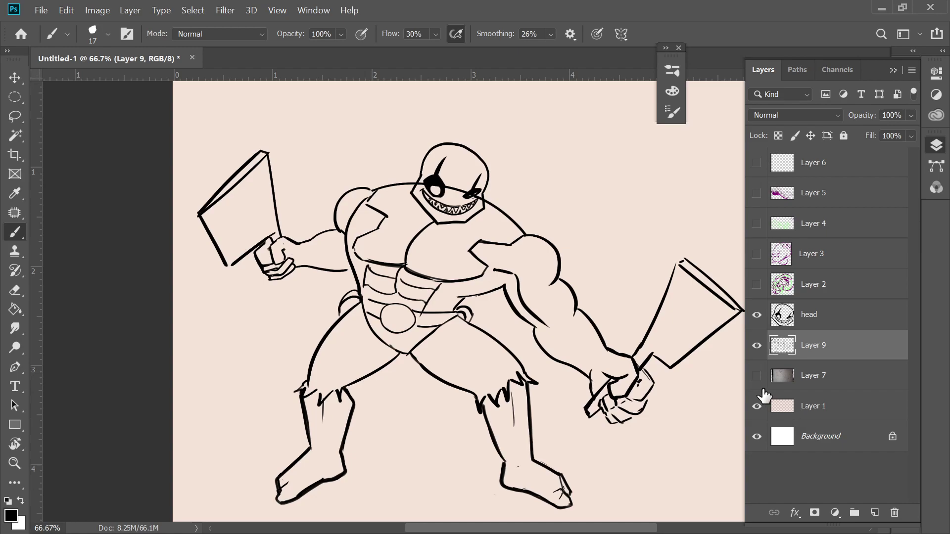
pyautogui.moveTo(227, 266); pyautogui.dragTo(235, 265)
pyautogui.moveTo(527, 284)
pyautogui.mouseDown()
pyautogui.moveTo(451, 239)
pyautogui.moveTo(462, 269)
pyautogui.mouseUp()
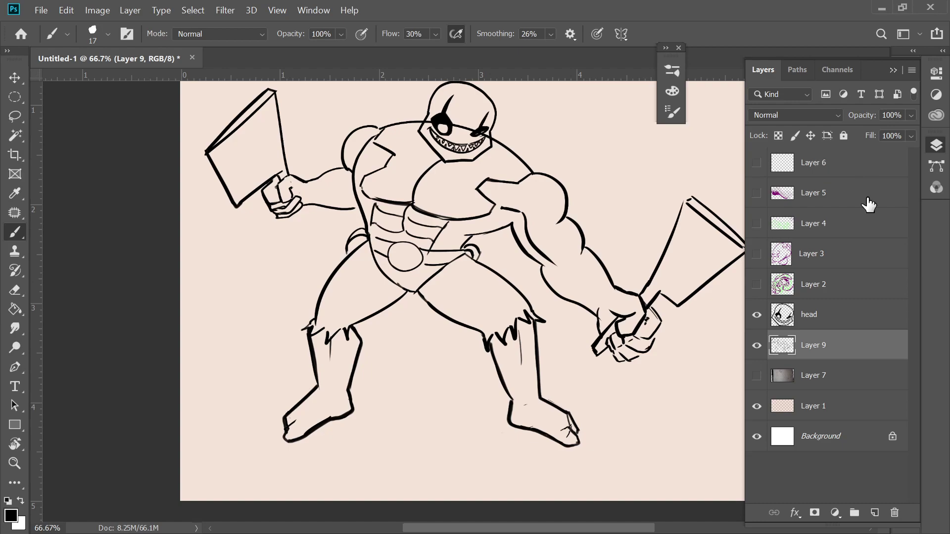
pyautogui.moveTo(604, 302); pyautogui.dragTo(597, 346)
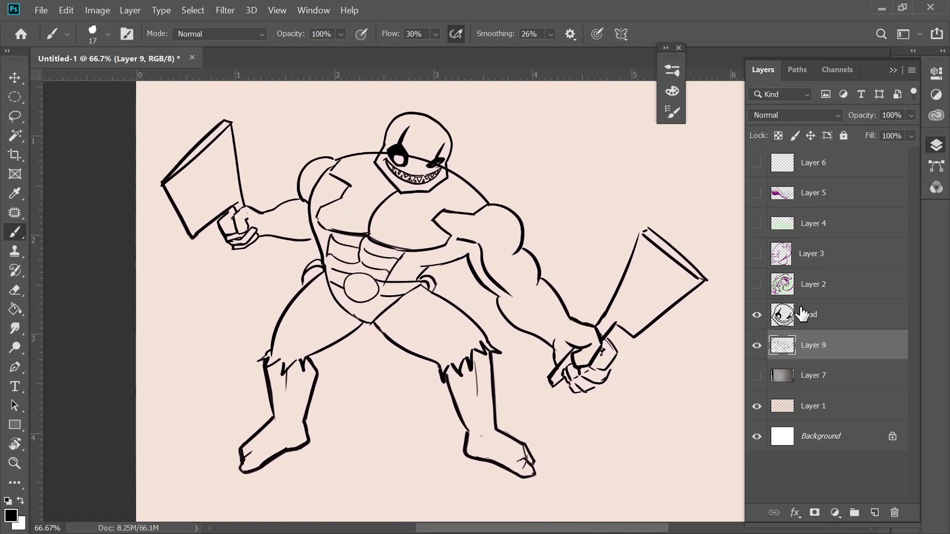
# Step: Select the body silhouette from the Layer 9 line art with the Magic Wand and add a new layer beneath Layer 9
pyautogui.click(799, 315)
pyautogui.press('w')
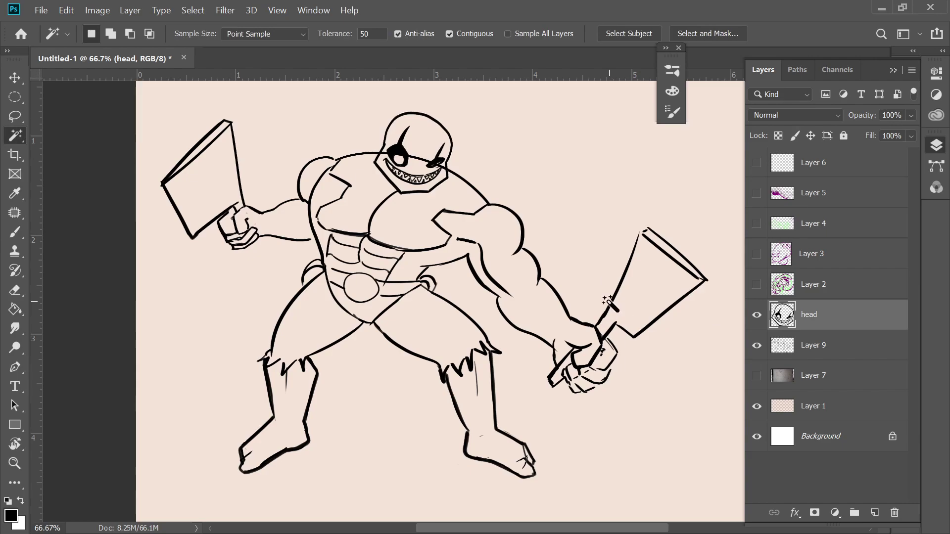
pyautogui.click(796, 349)
pyautogui.click(560, 434)
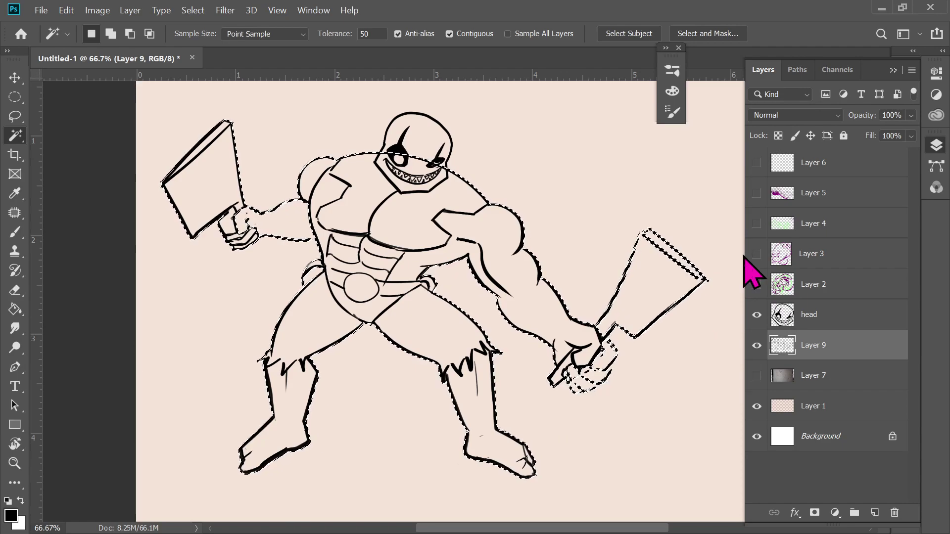
pyautogui.click(874, 513)
pyautogui.moveTo(794, 355); pyautogui.dragTo(791, 385)
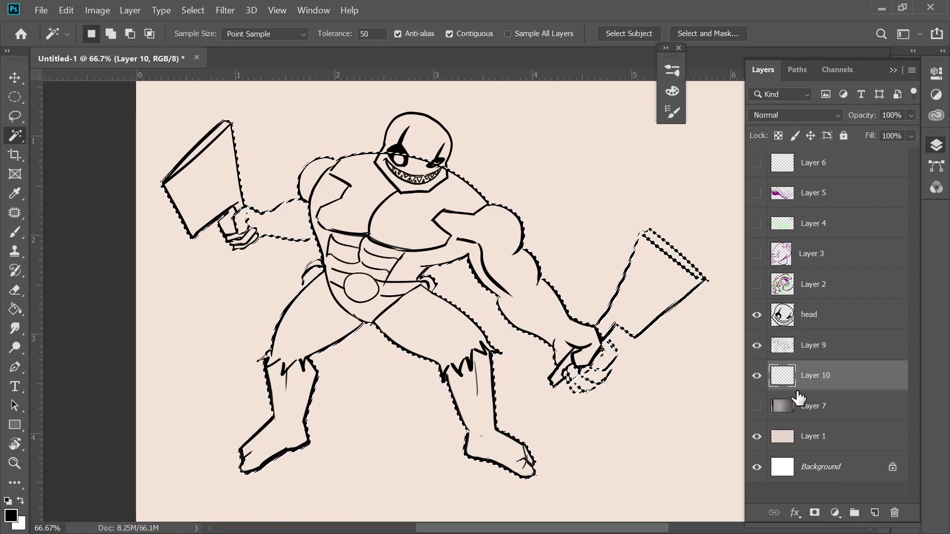
# Step: Set the foreground colour to dark red 730000, fill the selected body silhouette on the new layer, and deselect
pyautogui.click(10, 514)
pyautogui.moveTo(339, 229); pyautogui.dragTo(371, 281)
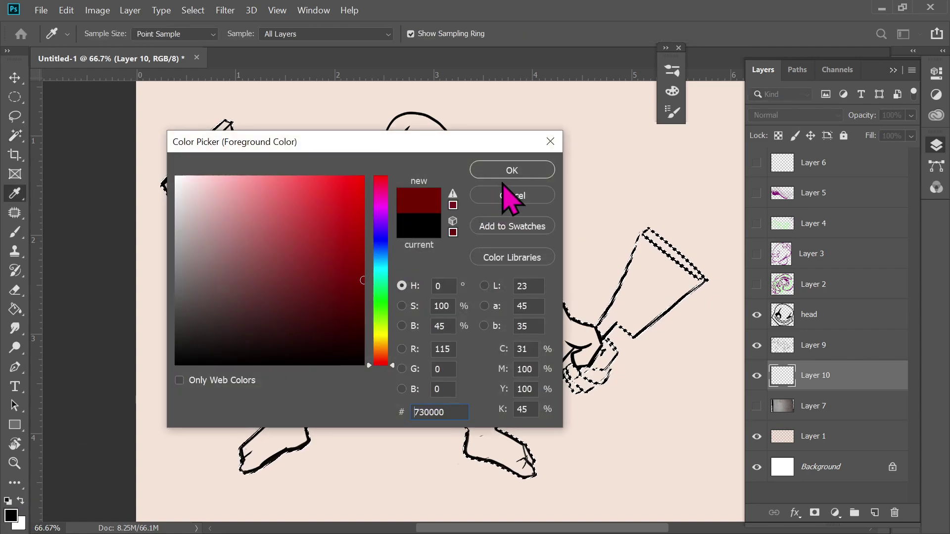
pyautogui.click(512, 171)
pyautogui.press('w')
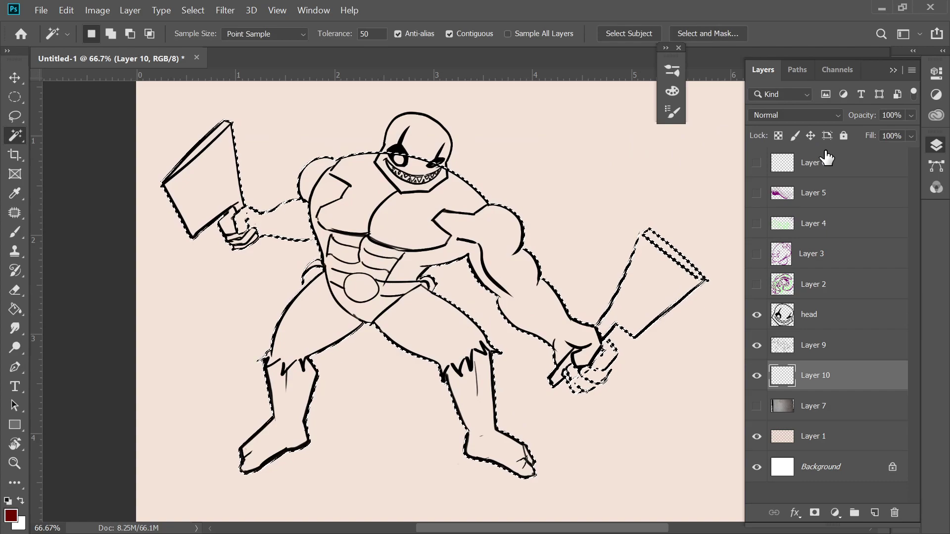
pyautogui.press('g')
pyautogui.click(411, 289)
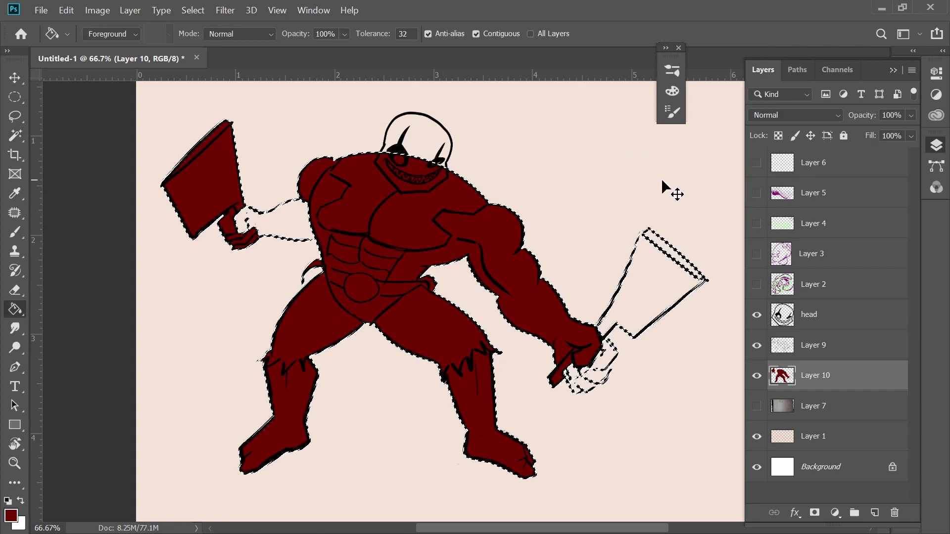
pyautogui.hotkey('ctrl', 'd')
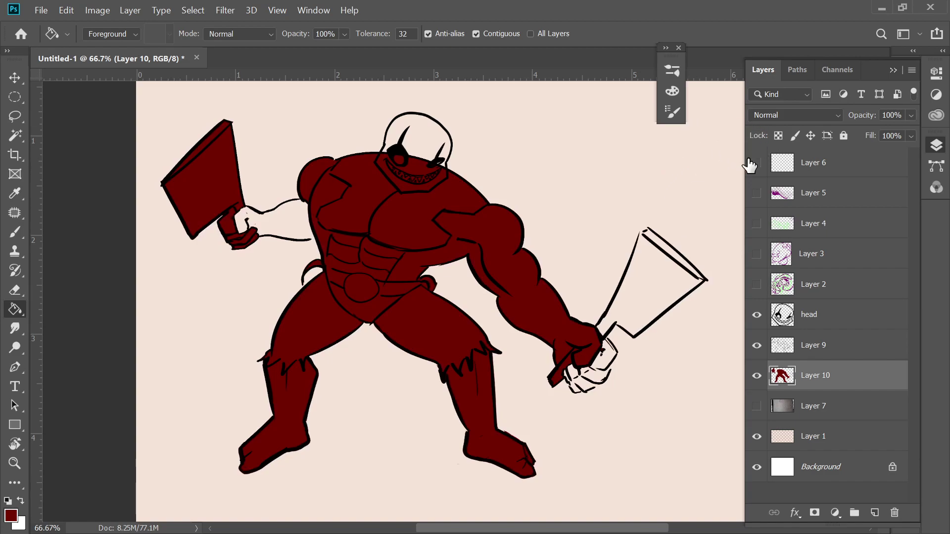
# Step: Select the area outside the head outline on the head layer, invert it, fill the head dark red on Layer 10, and deselect
pyautogui.click(791, 315)
pyautogui.press('w')
pyautogui.click(670, 215)
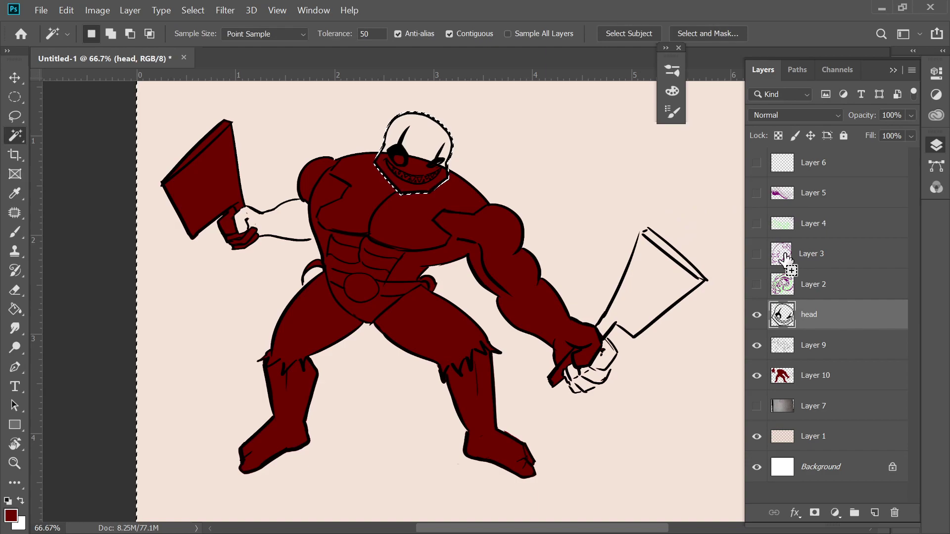
pyautogui.hotkey('ctrl', 'shift', 'i')
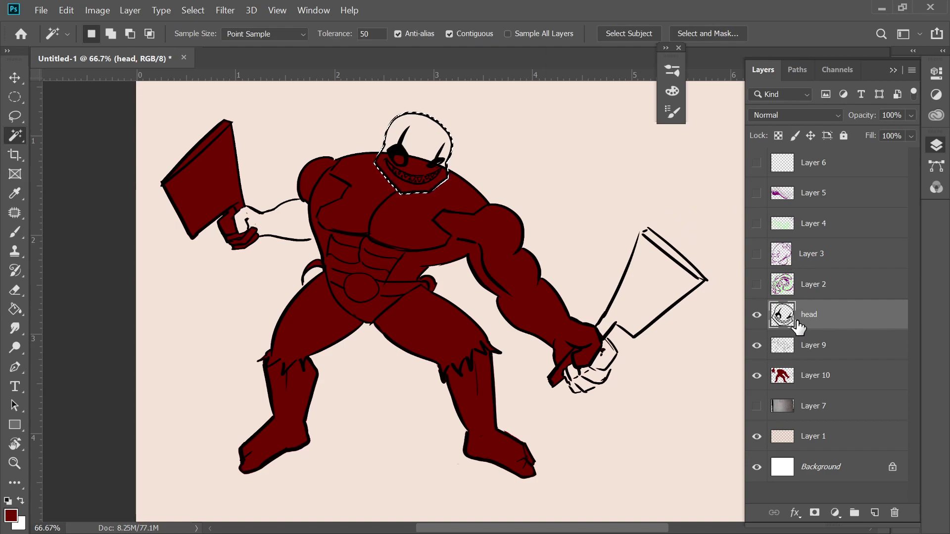
pyautogui.click(793, 374)
pyautogui.press('g')
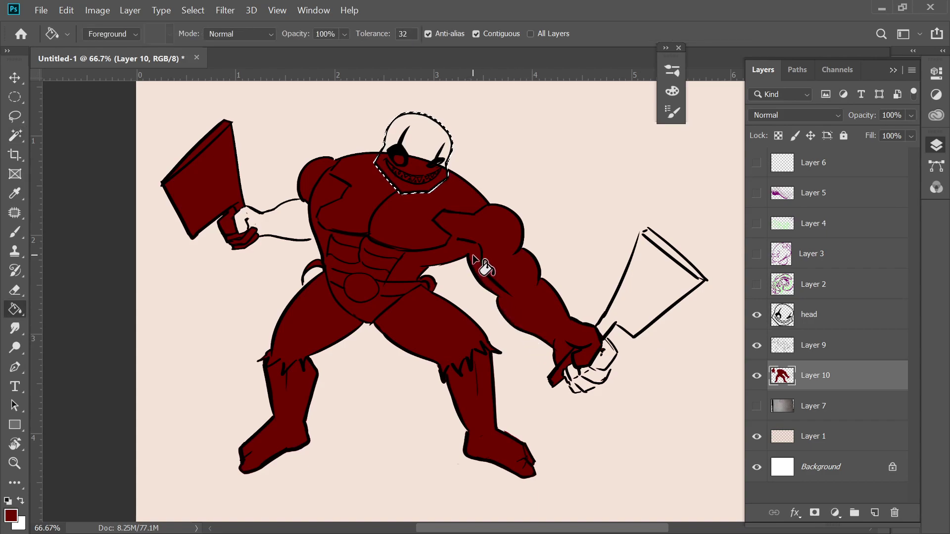
pyautogui.click(418, 170)
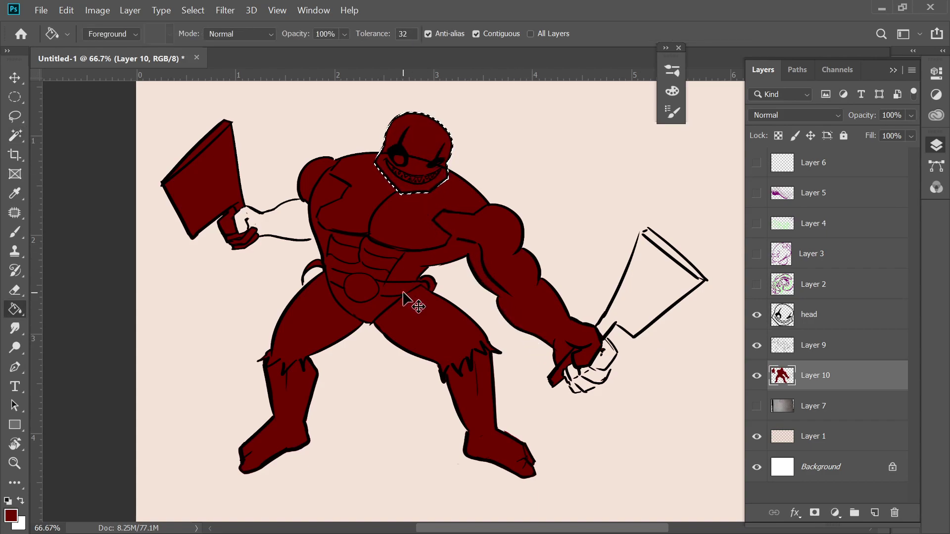
pyautogui.hotkey('ctrl', 'd')
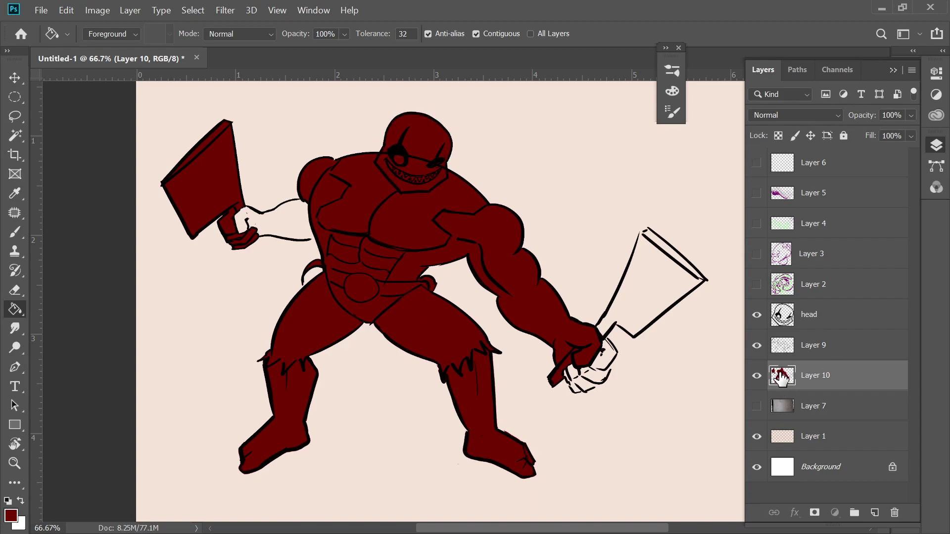
# Step: Outline the cleaver held by the larger arm and part of its hand with the Polygonal Lasso
pyautogui.hotkey('ctrl', '+')
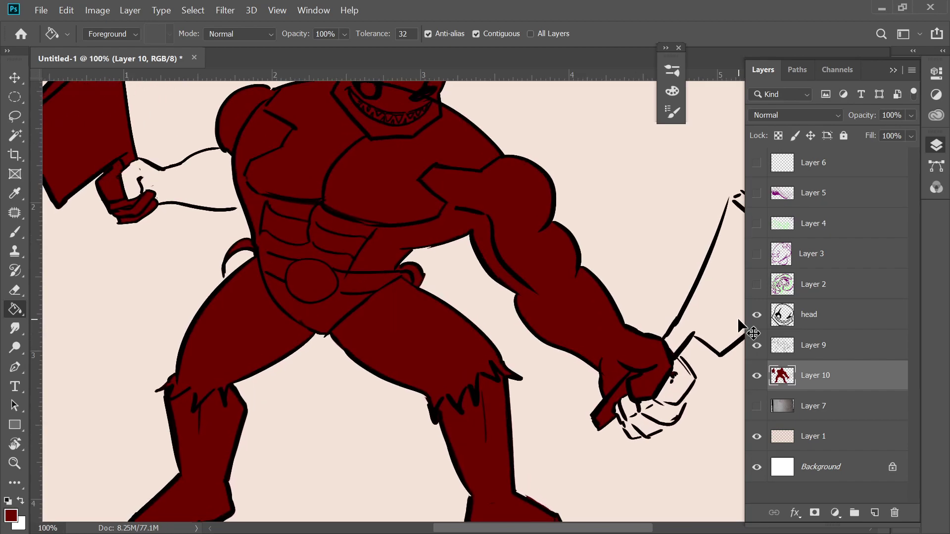
pyautogui.moveTo(622, 331); pyautogui.dragTo(484, 244)
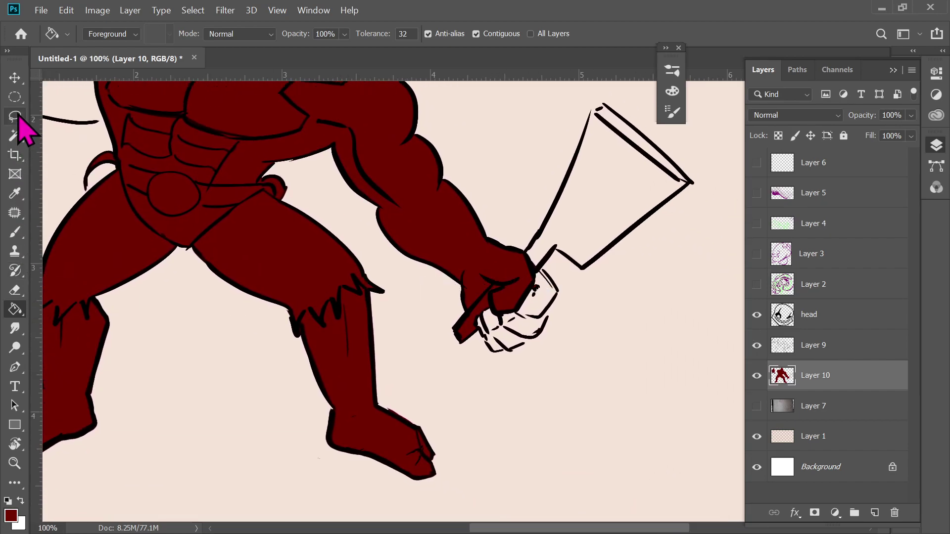
pyautogui.rightClick(20, 117)
pyautogui.click(84, 128)
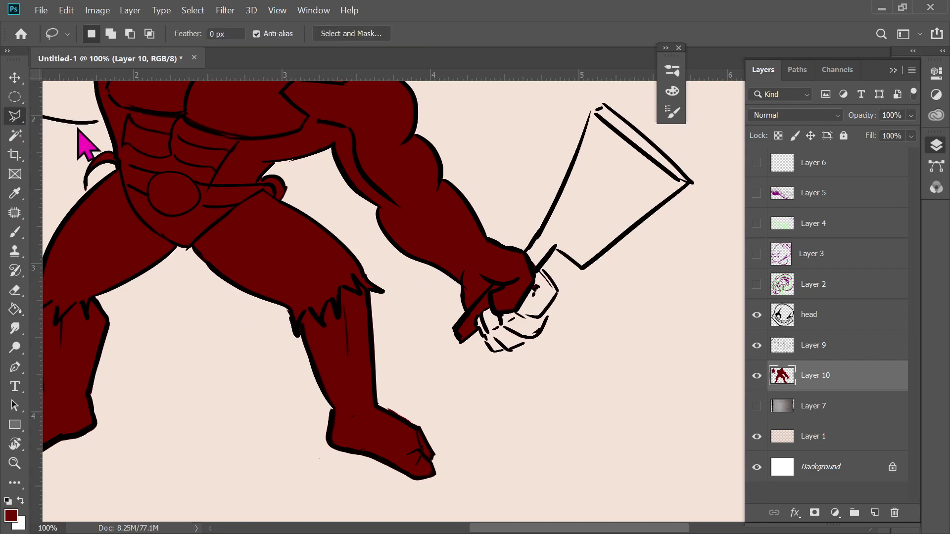
pyautogui.click(520, 262)
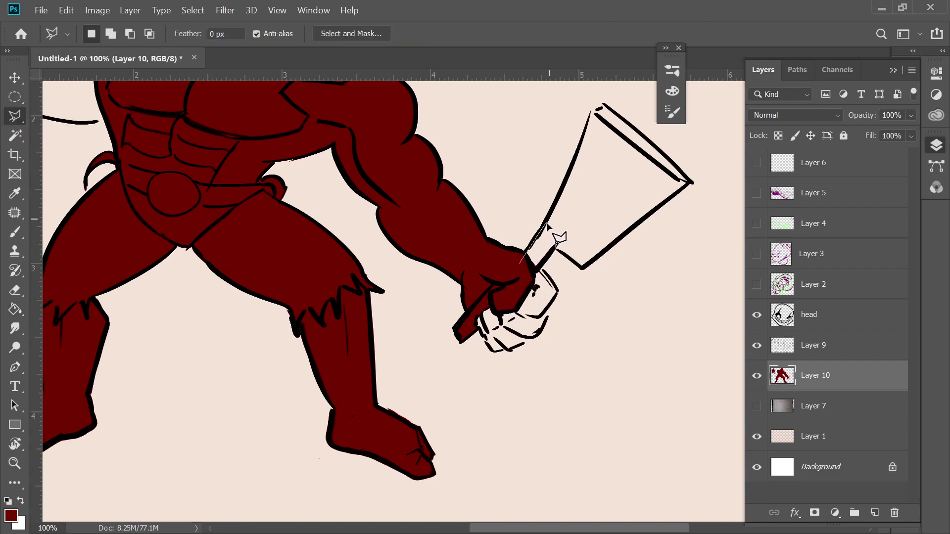
pyautogui.click(591, 112)
pyautogui.click(603, 104)
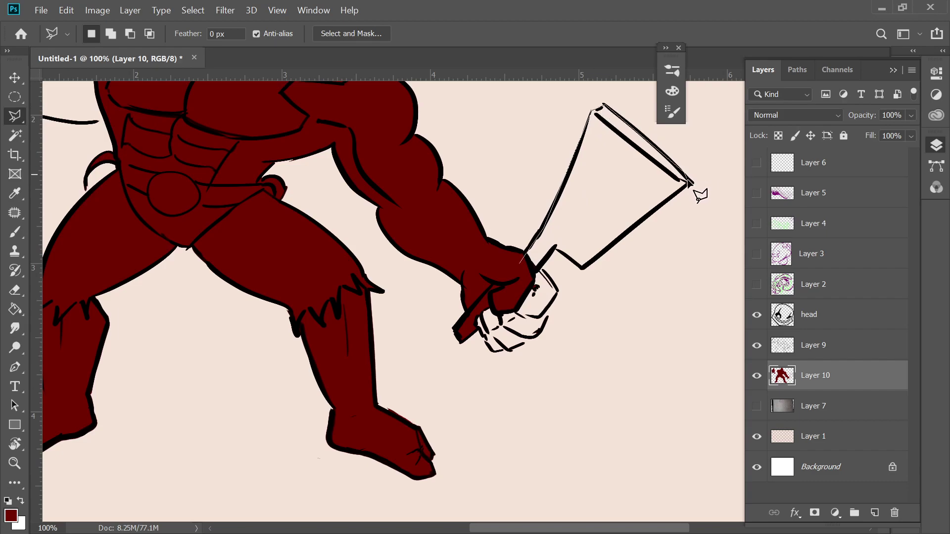
pyautogui.click(692, 183)
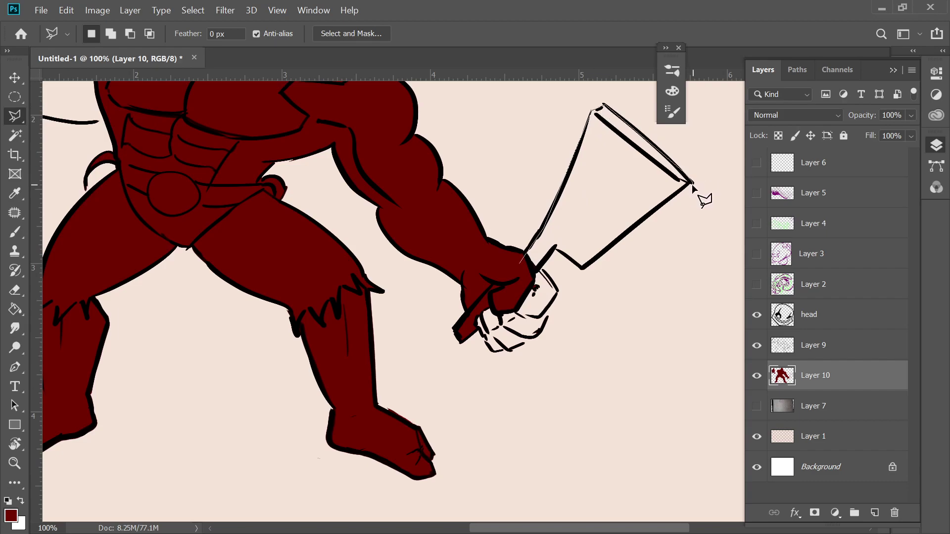
pyautogui.click(584, 268)
pyautogui.click(556, 247)
pyautogui.click(540, 268)
pyautogui.click(558, 294)
pyautogui.click(506, 351)
# Step: Add the remaining fingers to the selection, fill the cleaver and hand dark red on Layer 10, and deselect
pyautogui.keyDown('shift'); pyautogui.click(507, 349); pyautogui.keyUp('shift')
pyautogui.click(520, 262)
pyautogui.click(476, 311)
pyautogui.click(490, 352)
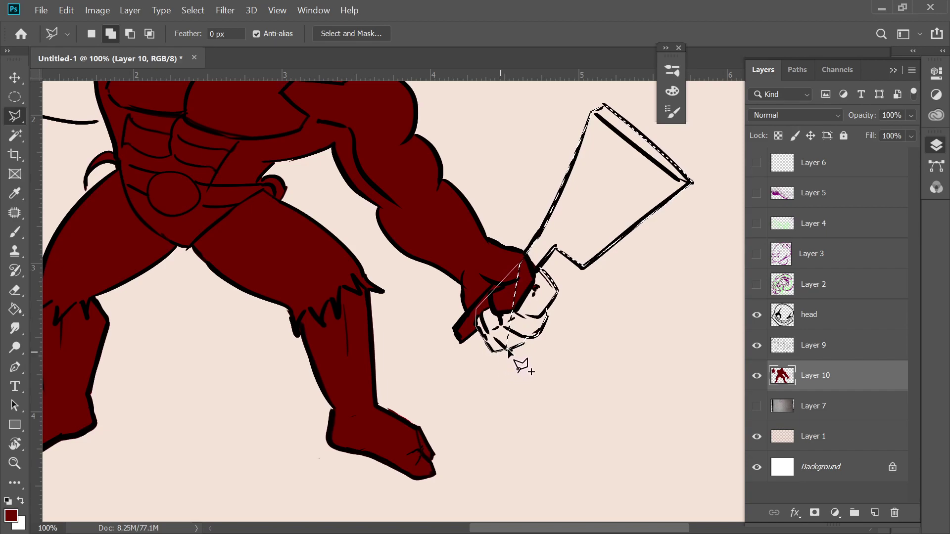
pyautogui.doubleClick(519, 268)
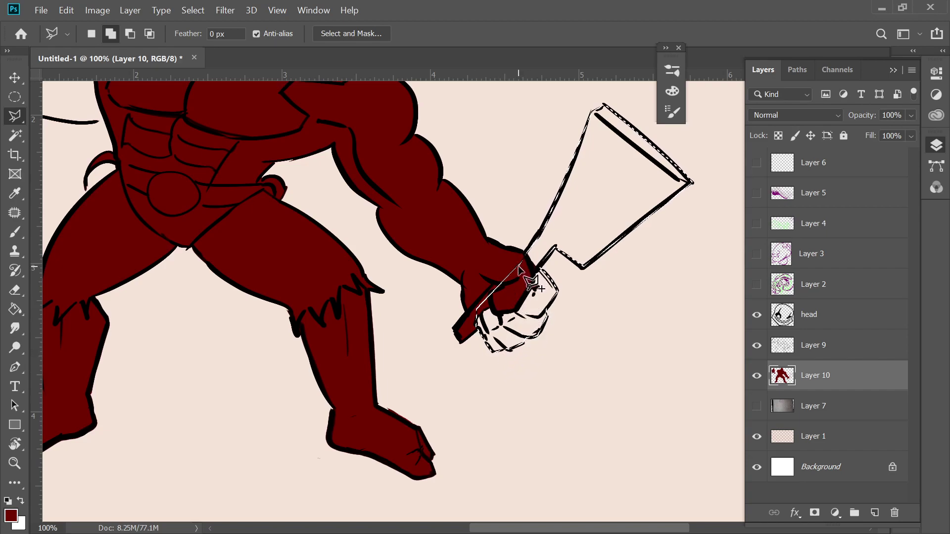
pyautogui.press('g')
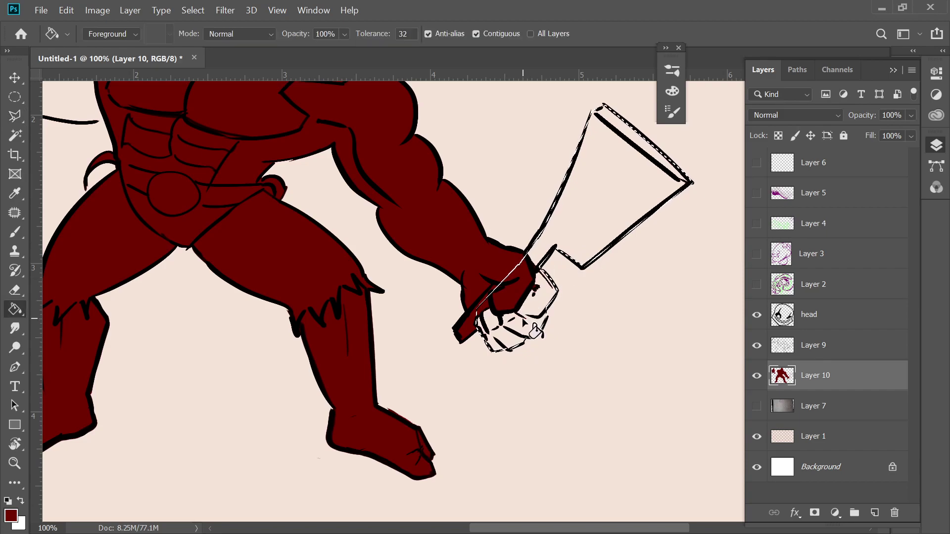
pyautogui.click(534, 330)
pyautogui.click(546, 259)
# Step: Outline the unfilled forearm and hand of the smaller arm with the Polygonal Lasso
pyautogui.moveTo(404, 371); pyautogui.dragTo(558, 300)
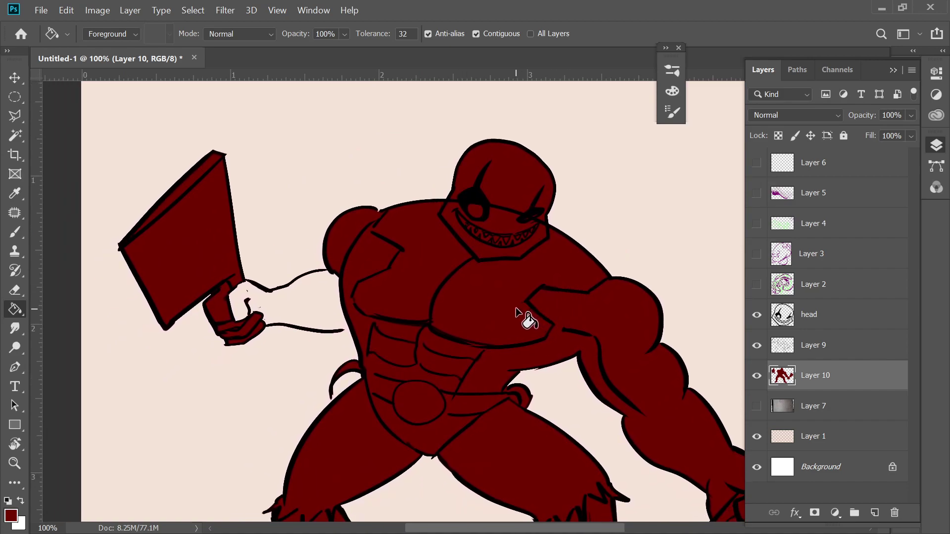
pyautogui.press('l')
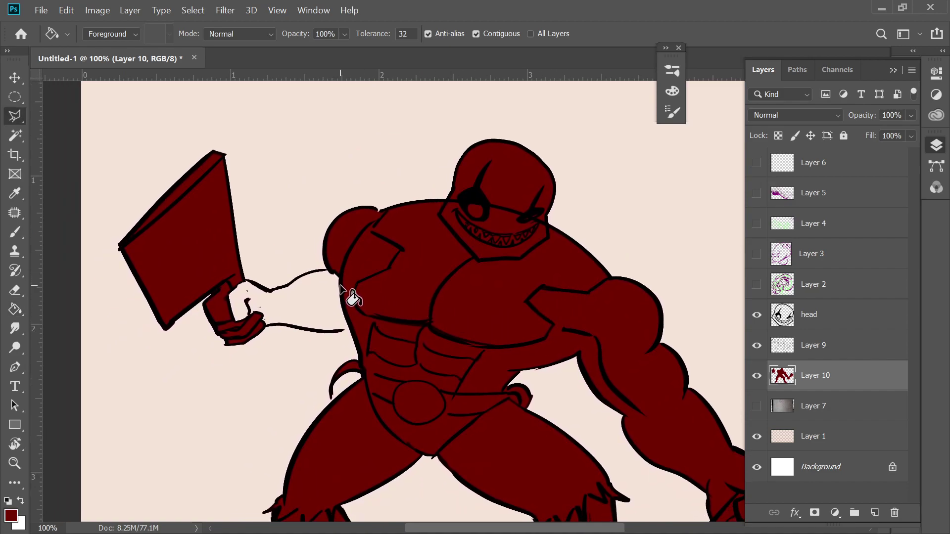
pyautogui.click(330, 269)
pyautogui.click(302, 274)
pyautogui.click(268, 290)
pyautogui.click(246, 282)
pyautogui.click(228, 304)
pyautogui.click(233, 335)
pyautogui.click(271, 327)
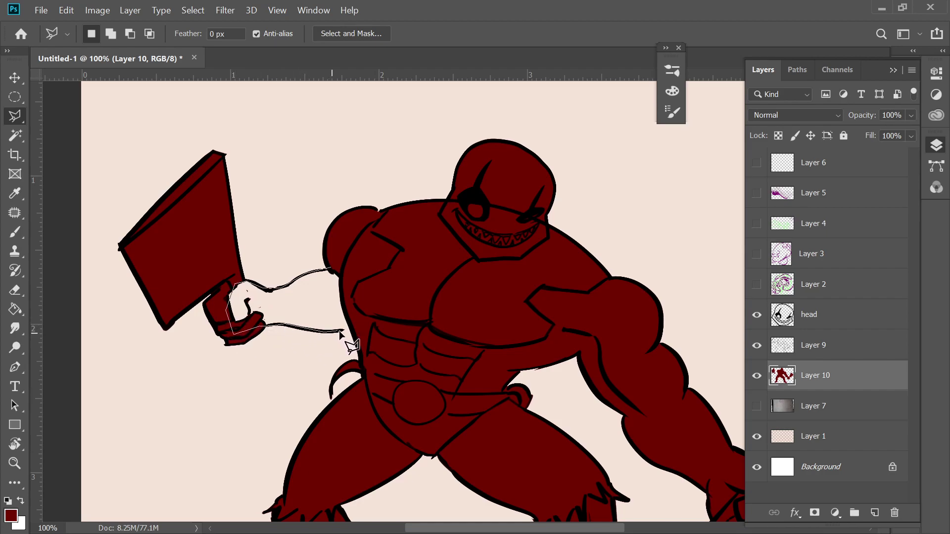
pyautogui.click(358, 327)
pyautogui.click(363, 295)
pyautogui.click(333, 270)
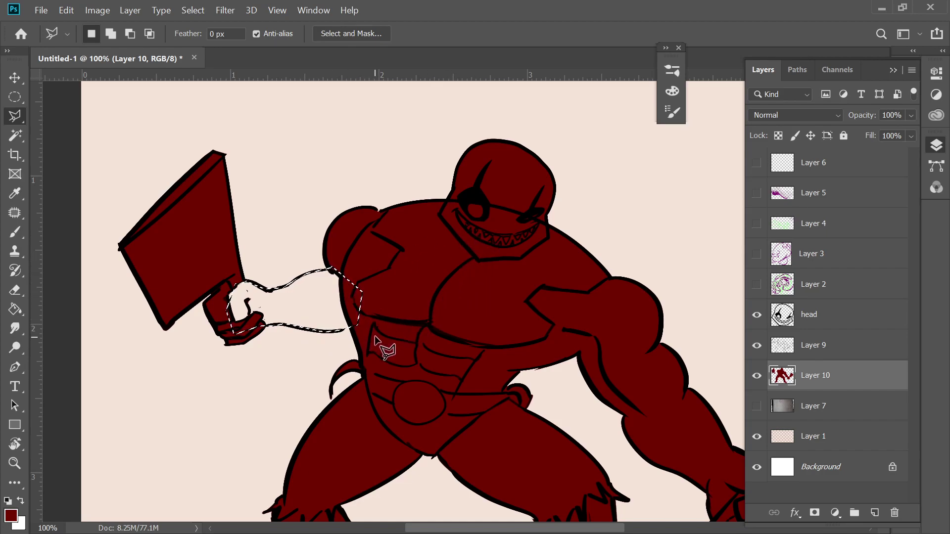
# Step: Fill the selected forearm and hand dark red on Layer 10, and deselect
pyautogui.press('g')
pyautogui.click(350, 307)
pyautogui.hotkey('ctrl', 'd')
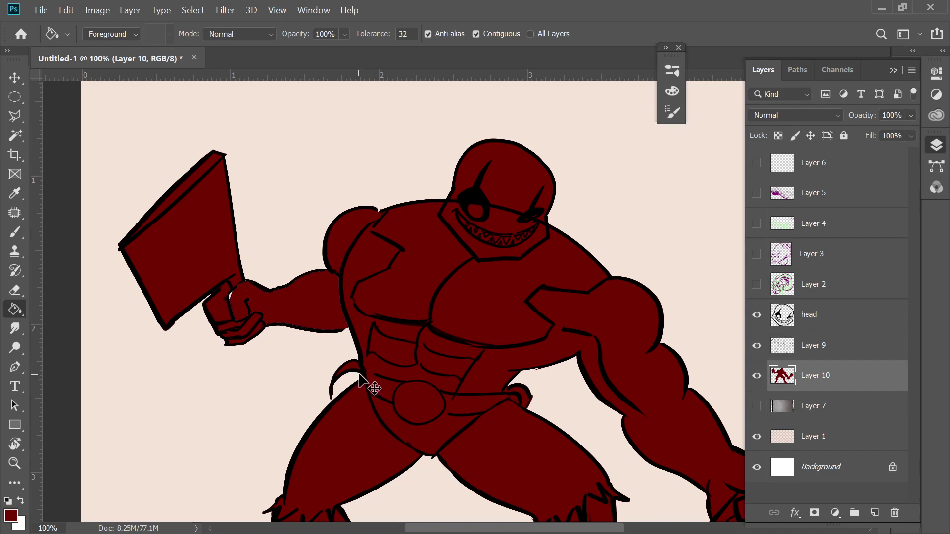
# Step: Group the head layer with Layer 9 and duplicate the group
pyautogui.click(808, 314)
pyautogui.keyDown('shift'); pyautogui.click(812, 346); pyautogui.keyUp('shift')
pyautogui.moveTo(814, 336); pyautogui.dragTo(854, 513)
pyautogui.moveTo(816, 316); pyautogui.dragTo(875, 513)
pyautogui.hotkey('ctrl', 'e')
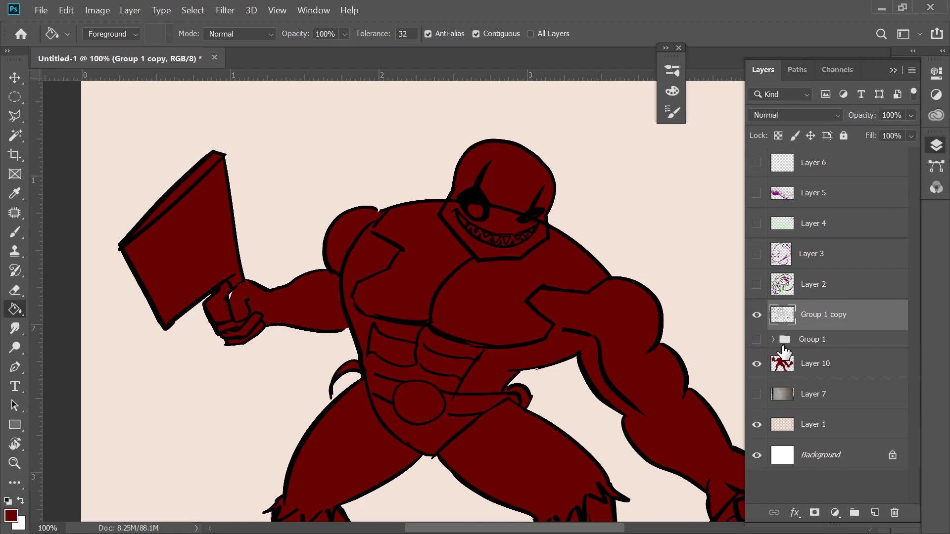
pyautogui.hotkey('ctrl', 'z')
pyautogui.hotkey('ctrl', 'z')
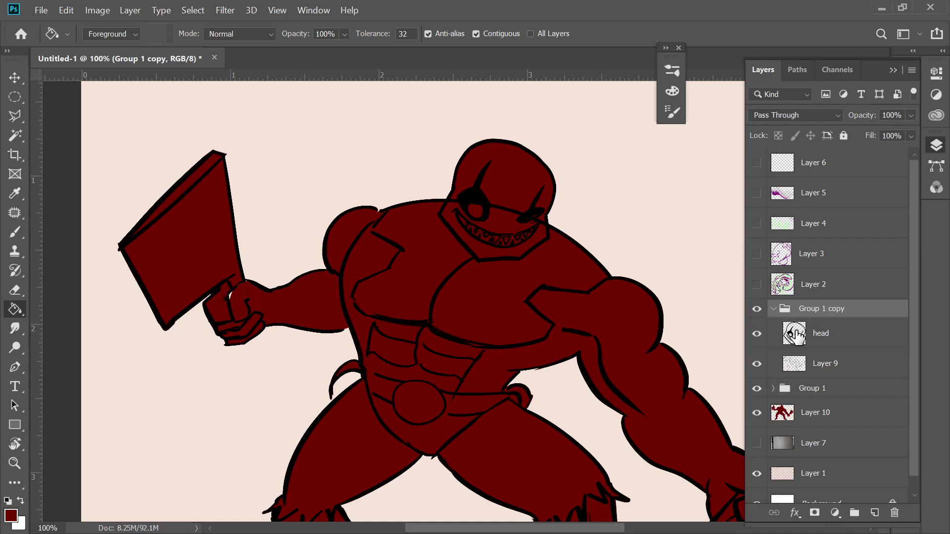
# Step: Erase the body outline crossing the face on Layer 9 in the duplicated group, and hide the original Group 1
pyautogui.click(807, 366)
pyautogui.keyDown('shift'); pyautogui.rightClick(517, 232); pyautogui.keyUp('shift')
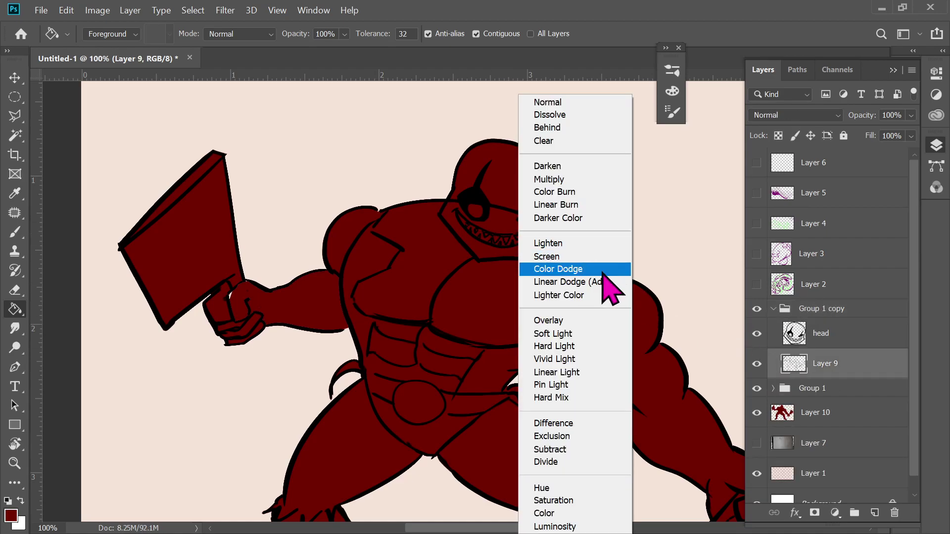
pyautogui.press('Escape')
pyautogui.press('e')
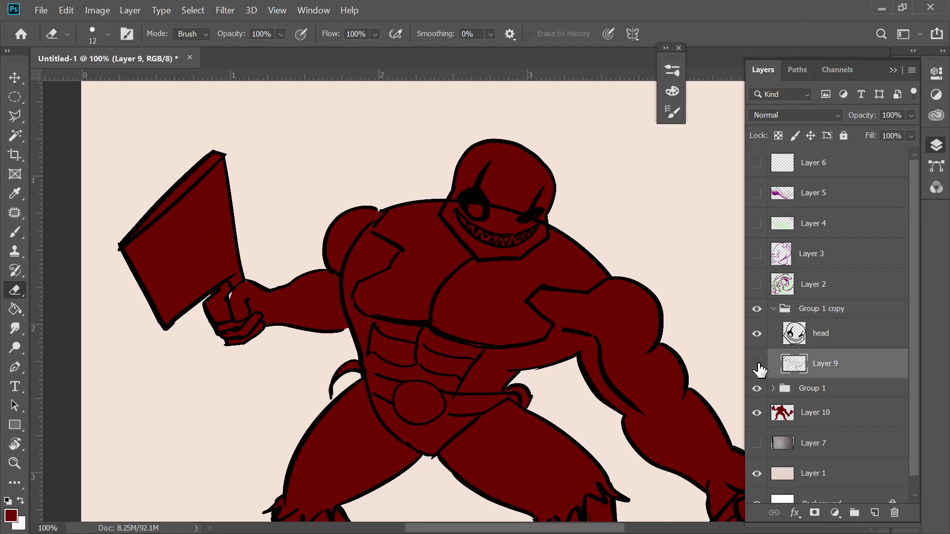
pyautogui.click(757, 389)
pyautogui.click(801, 338)
pyautogui.click(773, 309)
pyautogui.hotkey('shift', 'e')
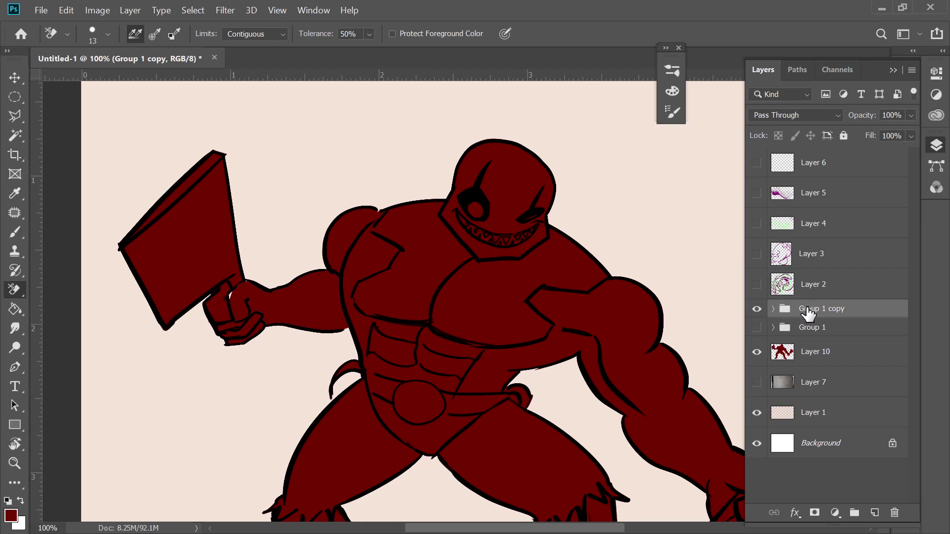
# Step: Merge Group 1 copy into a single line-art layer and check it by toggling its visibility
pyautogui.click(757, 309)
pyautogui.click(757, 310)
pyautogui.click(773, 309)
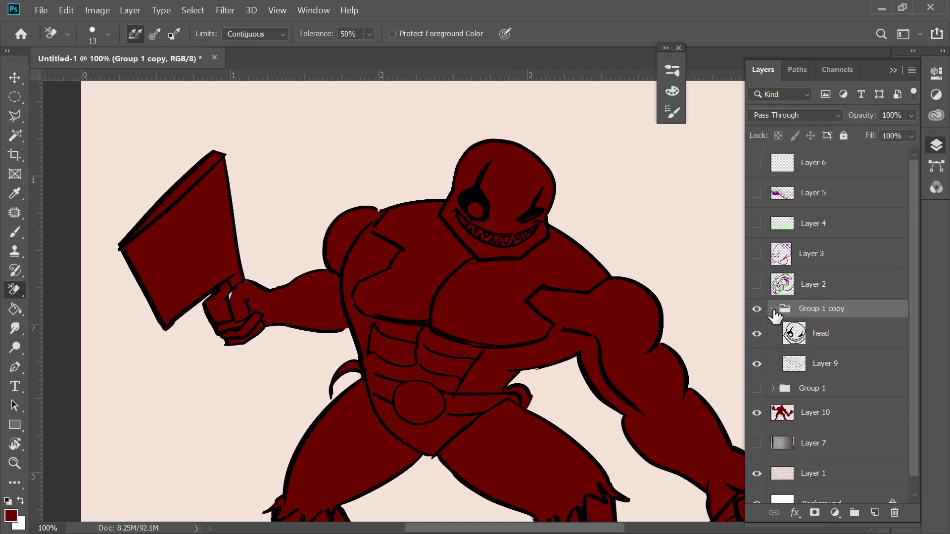
pyautogui.hotkey('ctrl', 'e')
pyautogui.click(757, 315)
pyautogui.click(756, 314)
# Step: Touch up the chest and abdomen line work on the Group 1 copy layer with the Eraser and Brush
pyautogui.press('r')
pyautogui.moveTo(666, 295); pyautogui.dragTo(730, 69)
pyautogui.press('b')
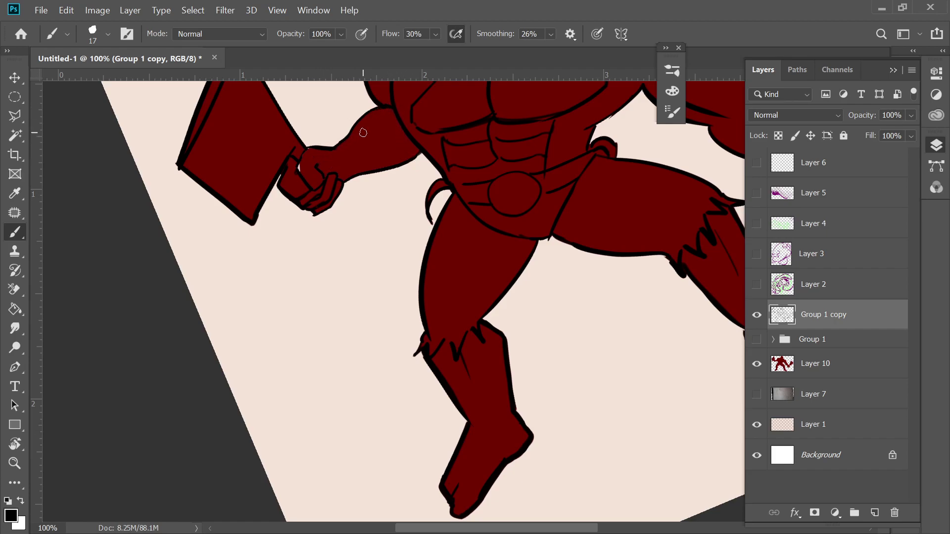
pyautogui.moveTo(426, 187); pyautogui.dragTo(350, 318)
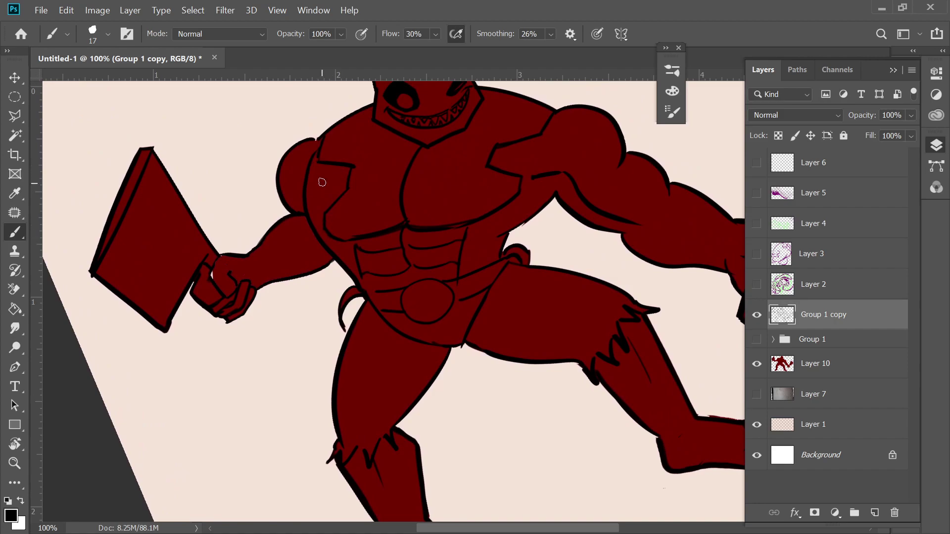
pyautogui.press('e')
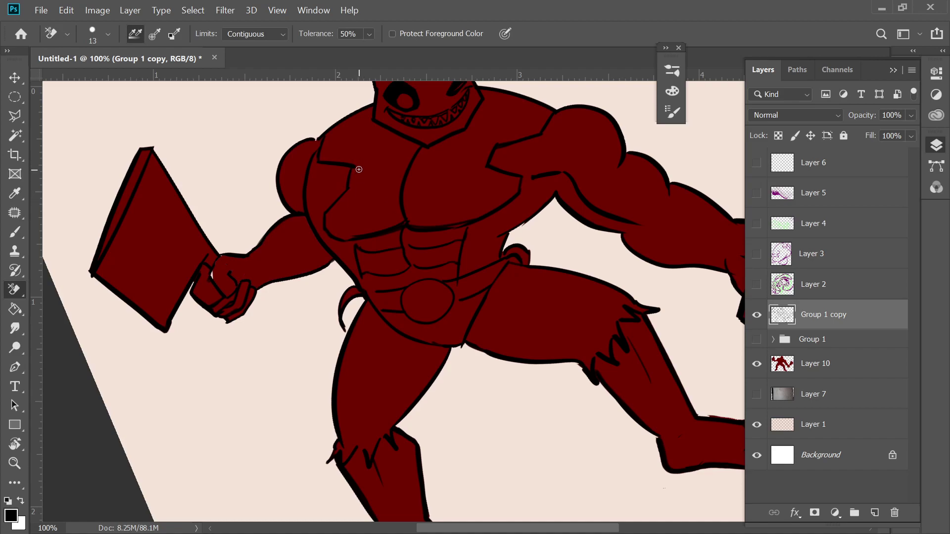
pyautogui.hotkey('shift', 'e')
pyautogui.hotkey('shift', 'e')
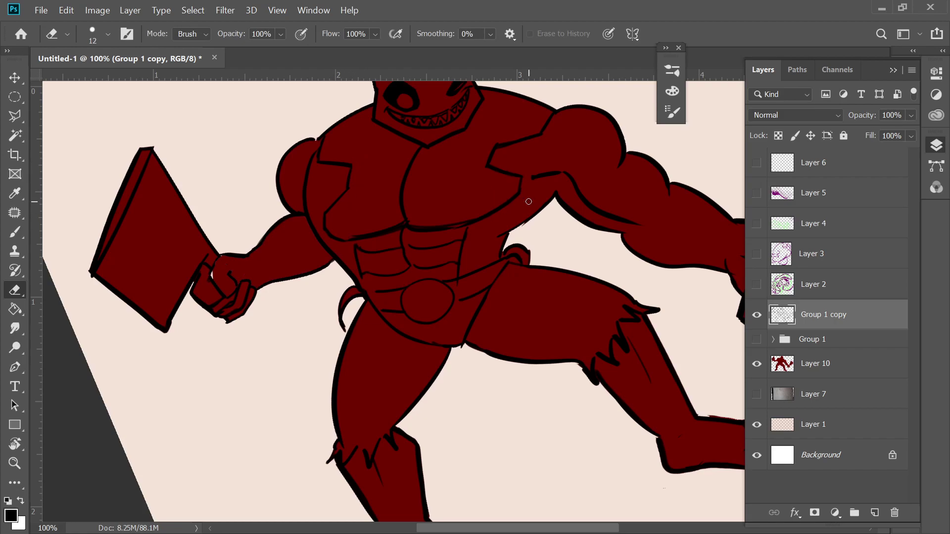
pyautogui.press('b')
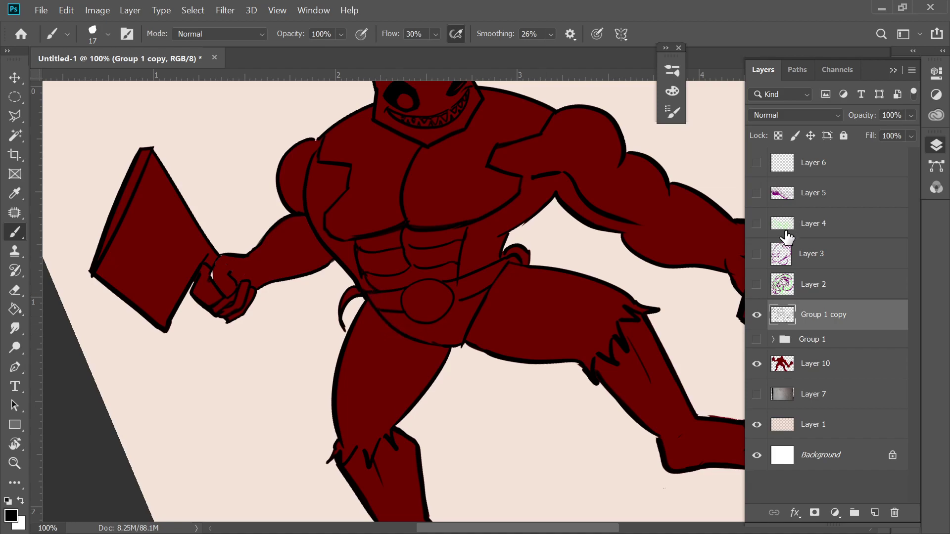
# Step: Paint the unfilled gap beside the hip dark red on Layer 10 with a 58 px brush
pyautogui.click(791, 366)
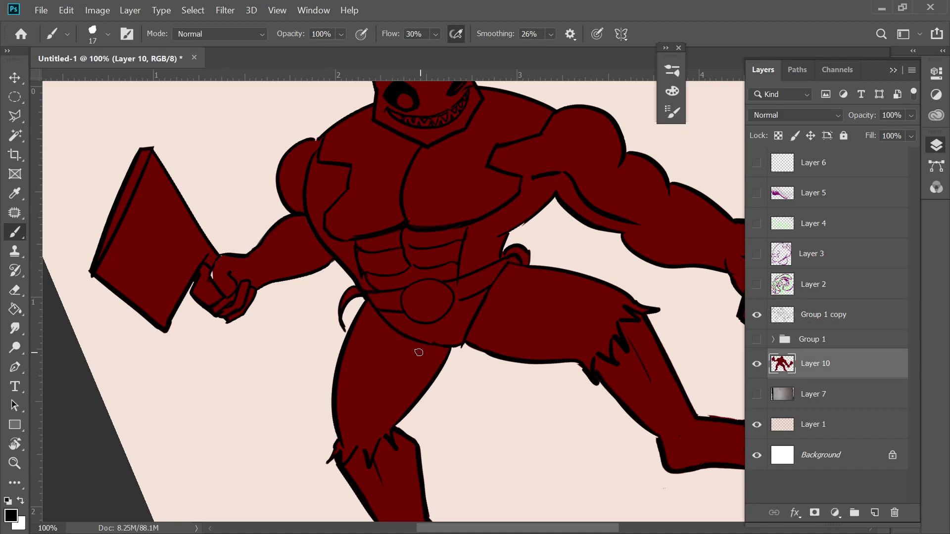
pyautogui.rightClick(374, 322)
pyautogui.moveTo(445, 325); pyautogui.dragTo(462, 325)
pyautogui.press('Return')
pyautogui.click(357, 313)
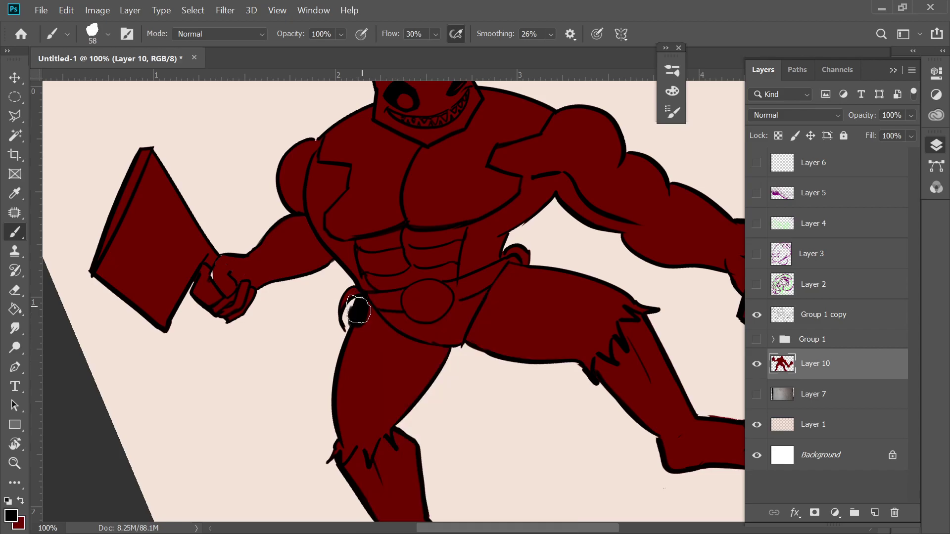
pyautogui.hotkey('ctrl', 'z')
pyautogui.press('x')
pyautogui.moveTo(364, 306)
pyautogui.mouseDown()
pyautogui.moveTo(352, 331)
pyautogui.moveTo(361, 303)
pyautogui.mouseUp()
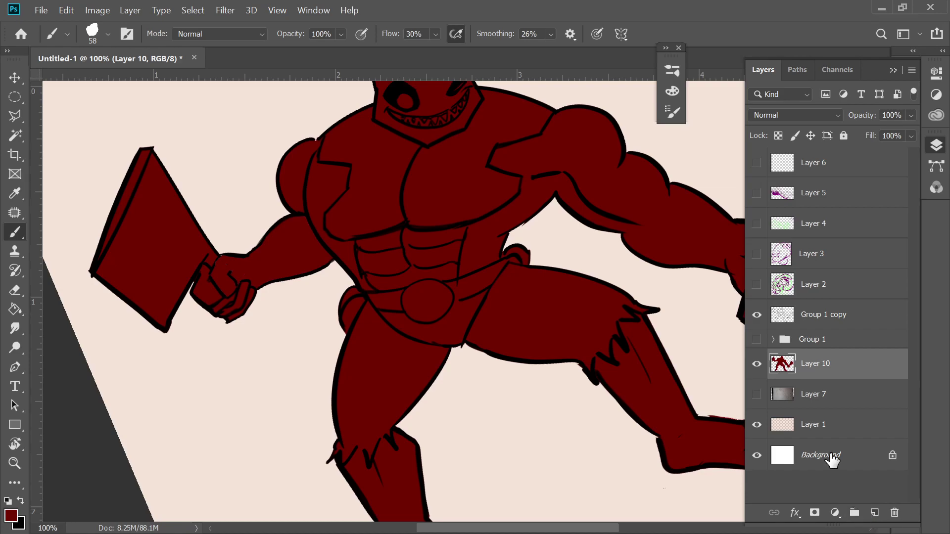
# Step: Make the Group 1 copy line-art layer active and set the Eraser size to 10 px
pyautogui.click(778, 315)
pyautogui.press('w')
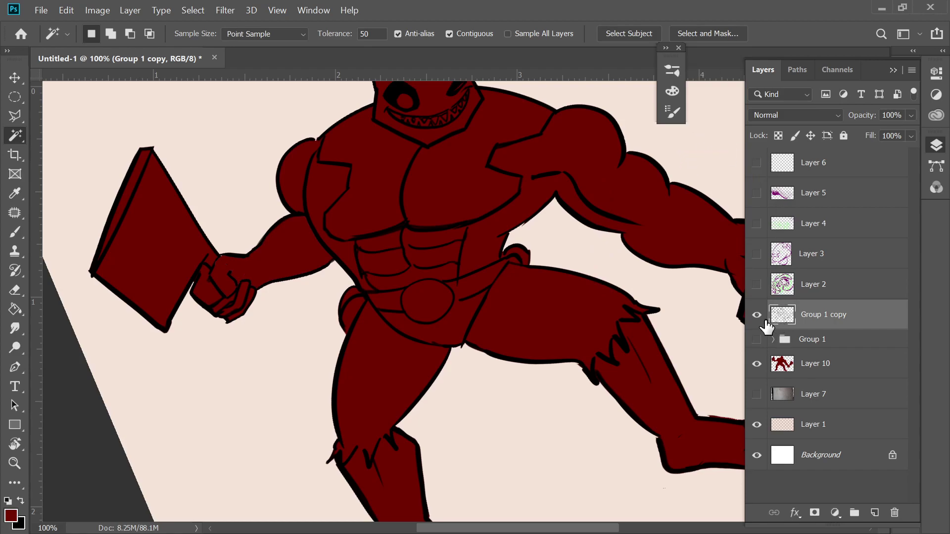
pyautogui.press('e')
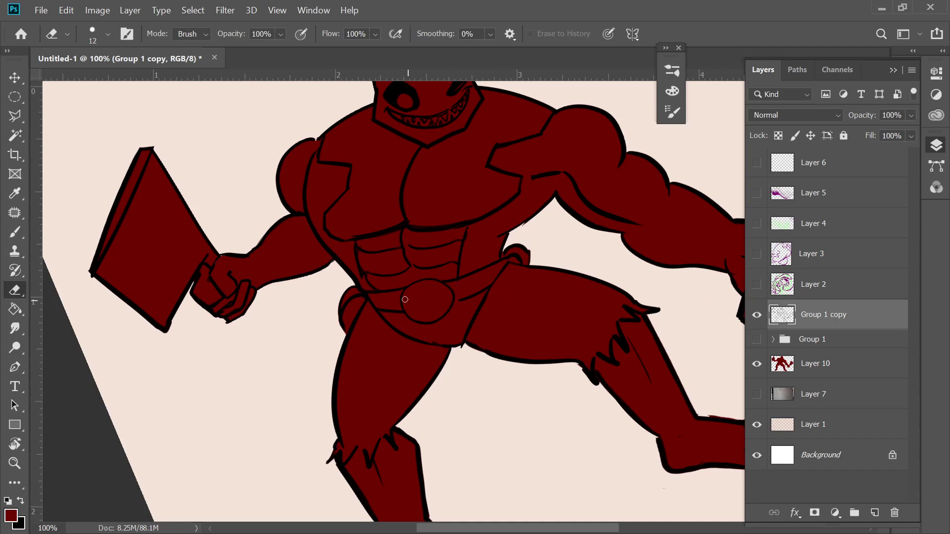
pyautogui.rightClick(423, 263)
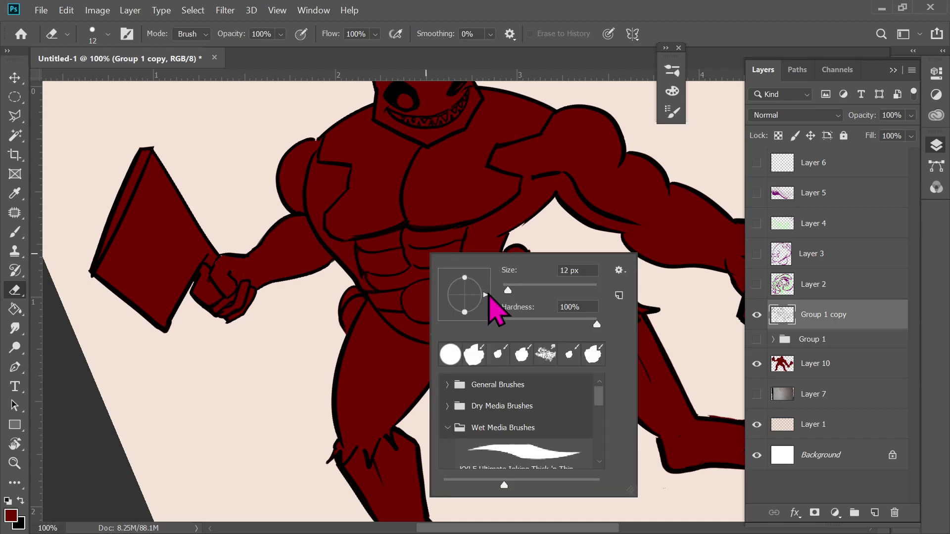
pyautogui.moveTo(508, 290); pyautogui.dragTo(505, 290)
pyautogui.press('Return')
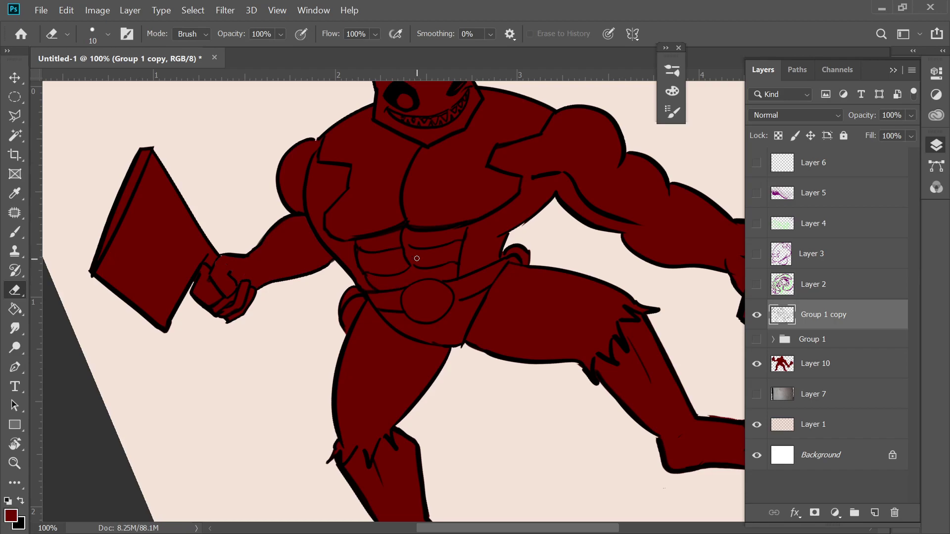
# Step: Set a black brush to 12 px and touch up the outline where the smaller arm's shoulder meets the torso
pyautogui.press('x')
pyautogui.press('b')
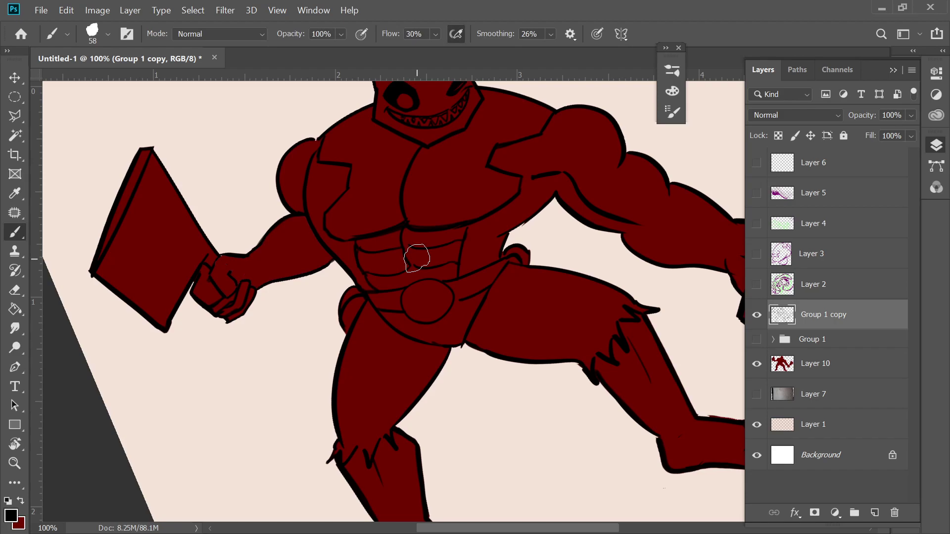
pyautogui.rightClick(466, 167)
pyautogui.moveTo(526, 226); pyautogui.dragTo(520, 226)
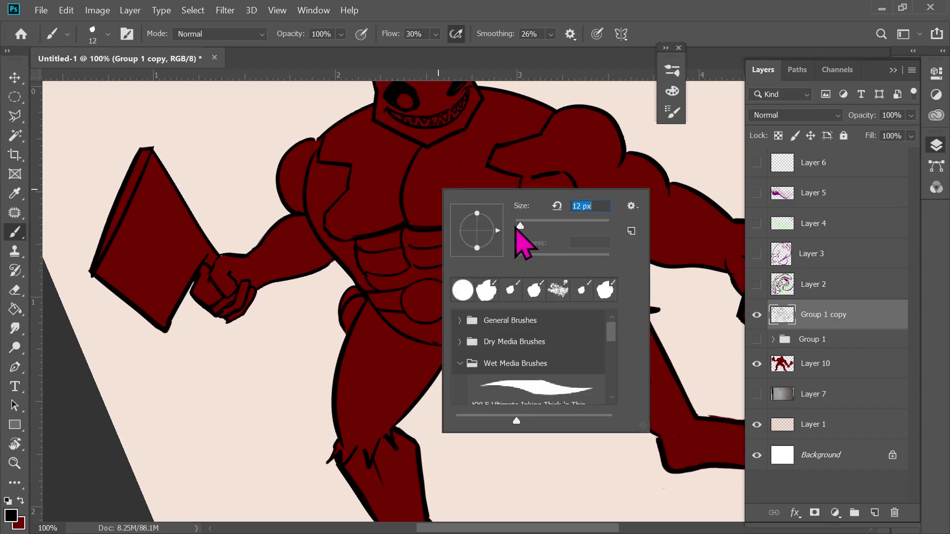
pyautogui.click(315, 139)
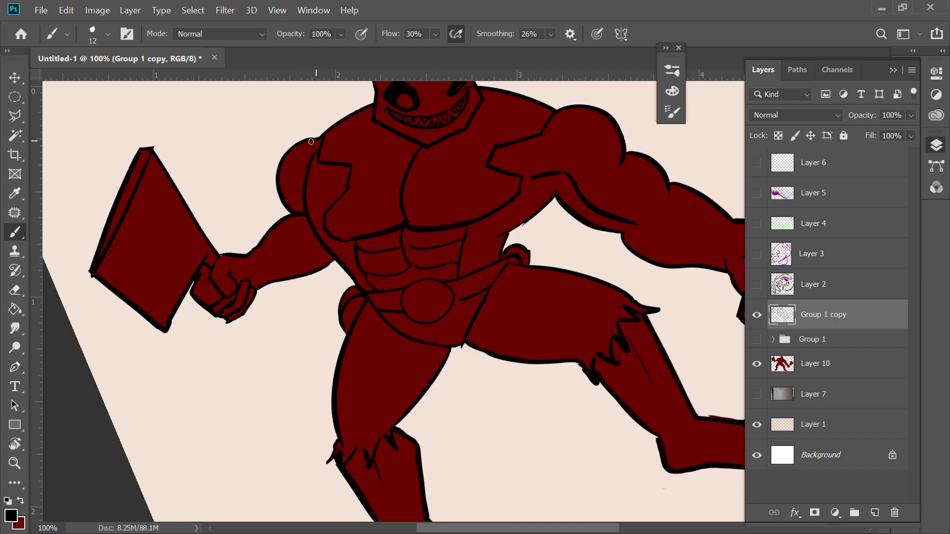
# Step: Try a brush stroke above the smaller arm's shoulder, undo it, and set the brush flow to 84%
pyautogui.moveTo(322, 106); pyautogui.dragTo(270, 154)
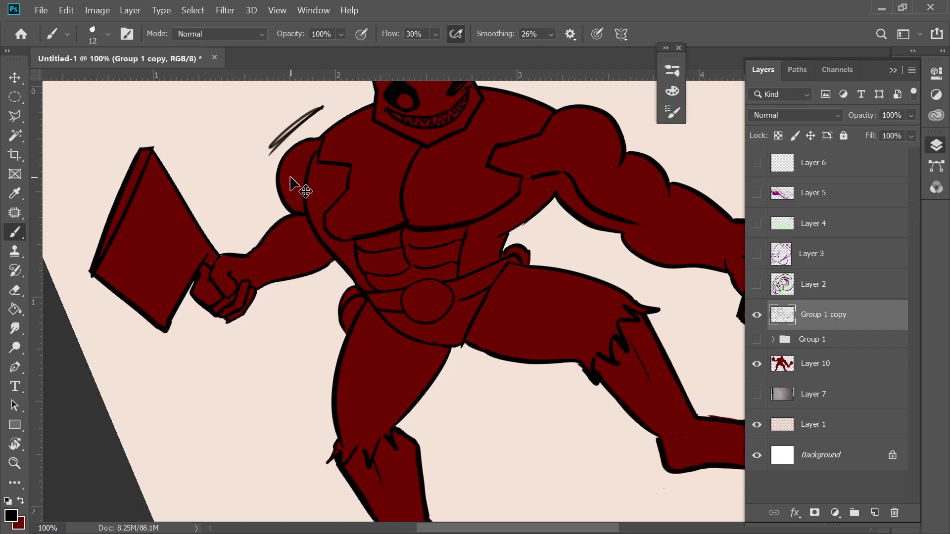
pyautogui.hotkey('ctrl', 'z')
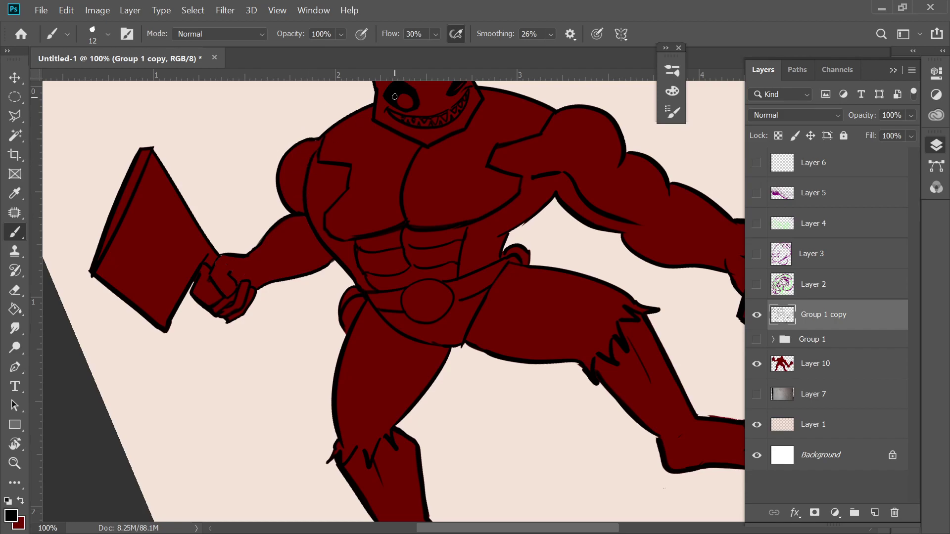
pyautogui.hotkey('shift', '8')
pyautogui.hotkey('shift', '4')
pyautogui.moveTo(285, 197); pyautogui.dragTo(289, 193)
# Step: Duplicate the Group 1 copy line-art layer and hide the original
pyautogui.moveTo(821, 315); pyautogui.dragTo(875, 513)
pyautogui.click(757, 346)
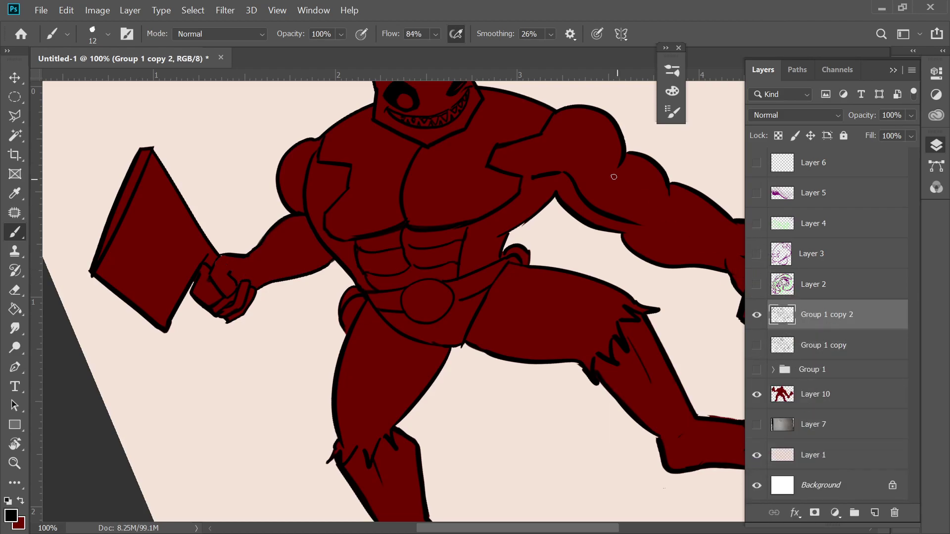
# Step: Draw jagged torn-edge lines in black across both shoulders on the duplicated line-art layer
pyautogui.moveTo(554, 110)
pyautogui.mouseDown()
pyautogui.moveTo(548, 135)
pyautogui.moveTo(555, 143)
pyautogui.moveTo(538, 148)
pyautogui.moveTo(546, 170)
pyautogui.moveTo(536, 183)
pyautogui.moveTo(546, 200)
pyautogui.mouseUp()
pyautogui.moveTo(320, 134)
pyautogui.mouseDown()
pyautogui.moveTo(297, 156)
pyautogui.moveTo(294, 176)
pyautogui.mouseUp()
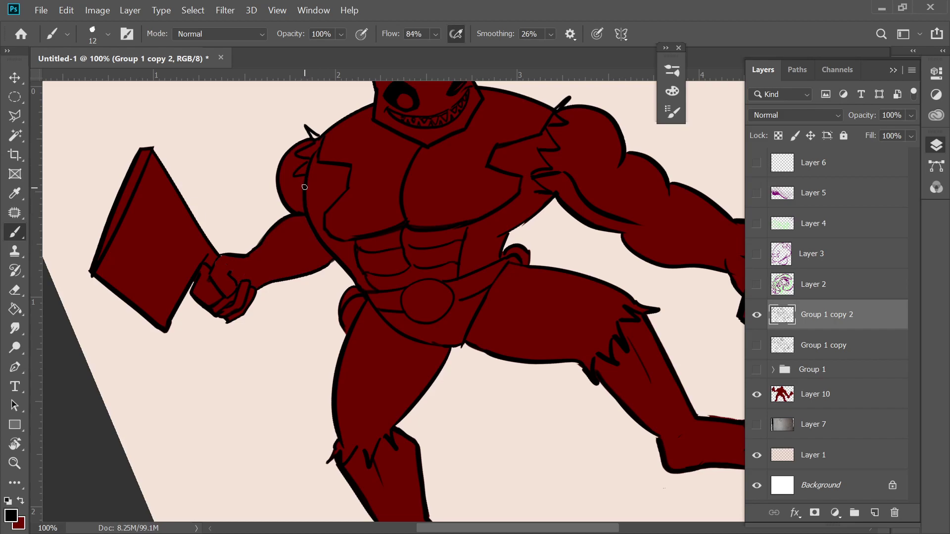
pyautogui.moveTo(304, 184); pyautogui.dragTo(302, 202)
# Step: Set the Eraser to 21 px and rework the smaller arm's outline below the torn shoulder edge, alternating Eraser and 12 px Brush
pyautogui.press('e')
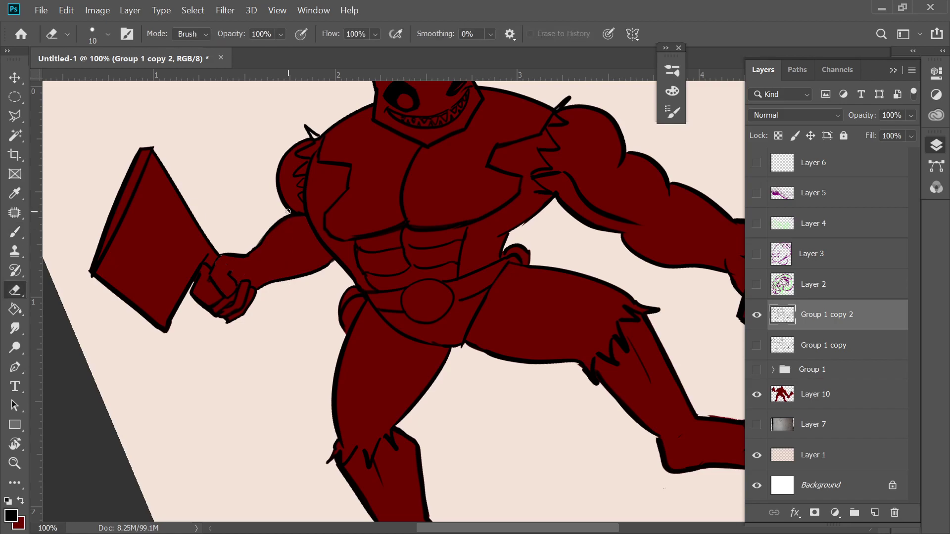
pyautogui.rightClick(293, 209)
pyautogui.moveTo(376, 244); pyautogui.dragTo(382, 244)
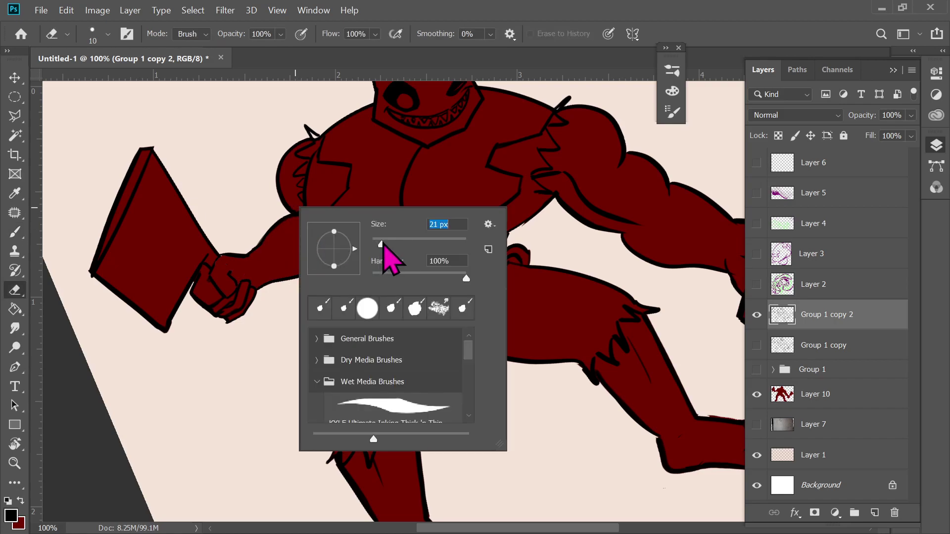
pyautogui.click(292, 214)
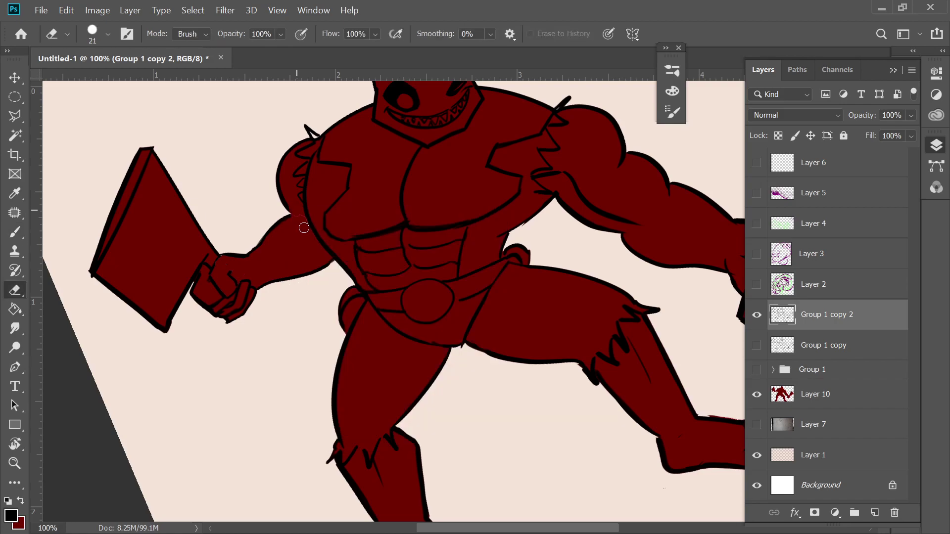
pyautogui.press('b')
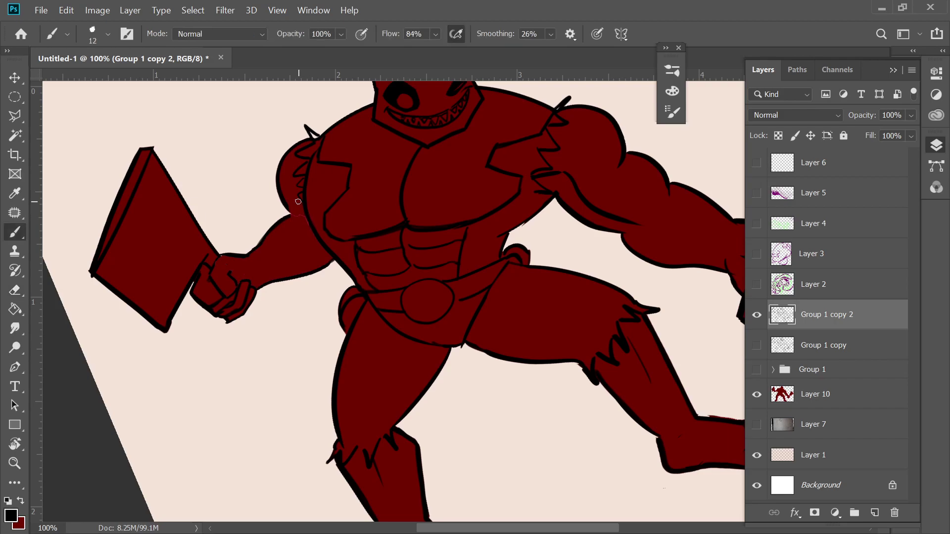
pyautogui.moveTo(290, 213)
pyautogui.mouseDown()
pyautogui.moveTo(306, 230)
pyautogui.moveTo(293, 209)
pyautogui.mouseUp()
pyautogui.press('e')
pyautogui.moveTo(298, 189)
pyautogui.mouseDown()
pyautogui.moveTo(271, 189)
pyautogui.moveTo(280, 206)
pyautogui.moveTo(271, 179)
pyautogui.moveTo(280, 208)
pyautogui.mouseUp()
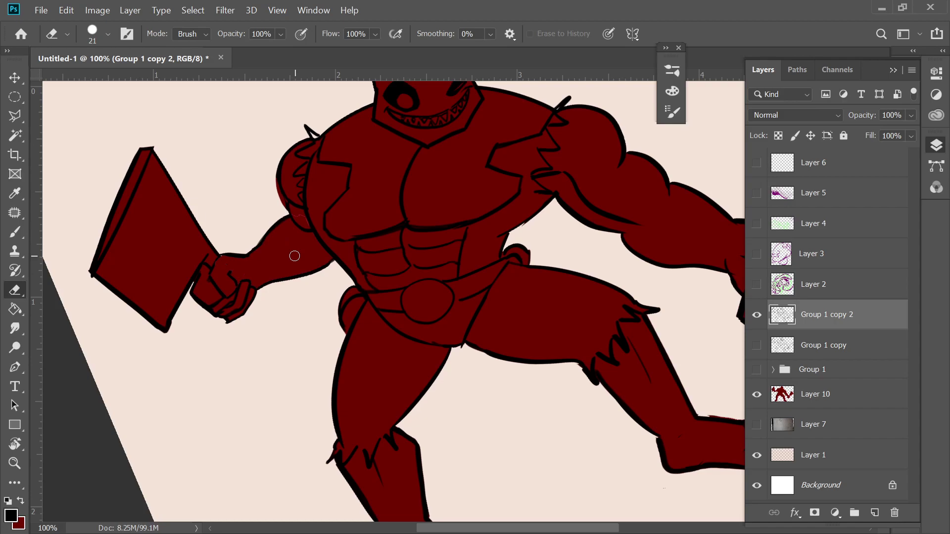
pyautogui.press('b')
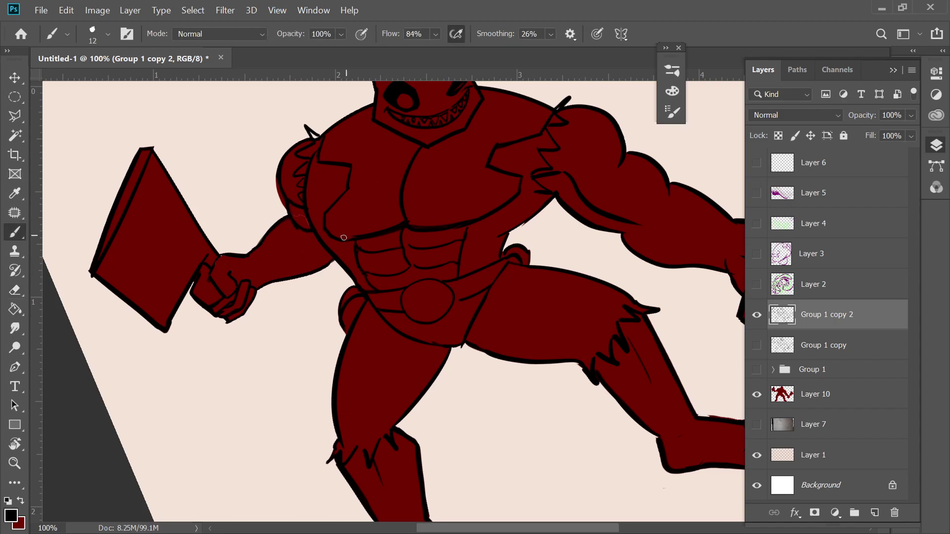
pyautogui.press('e')
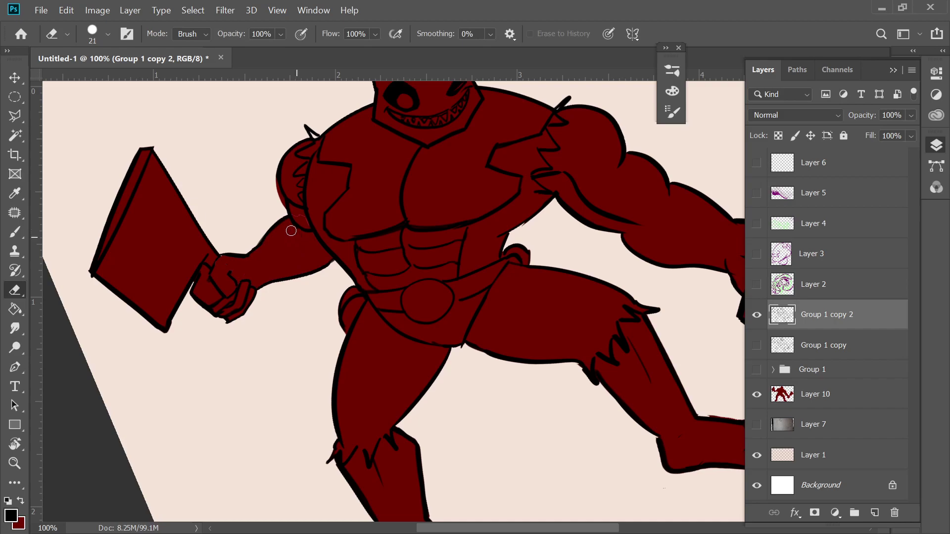
pyautogui.press('b')
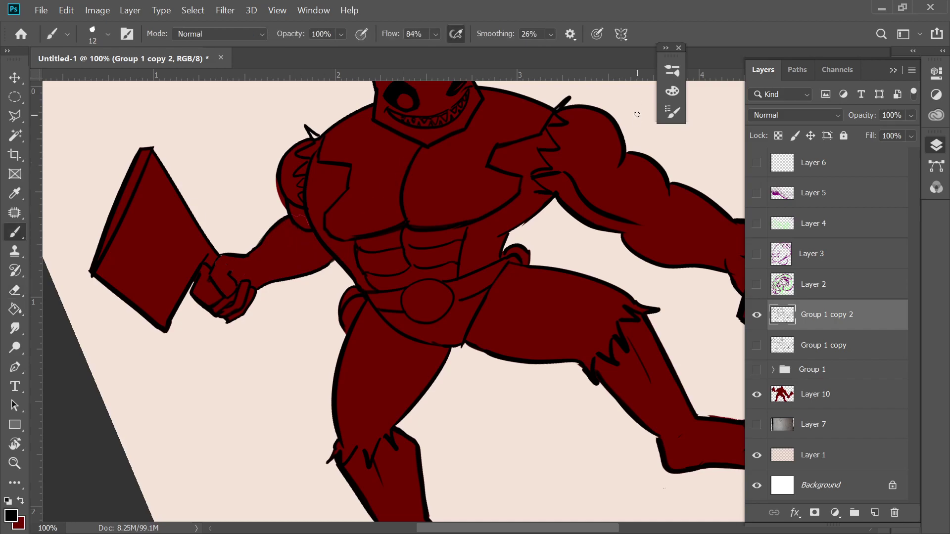
# Step: Draw a curved muscle line across the larger arm's upper part, extending from the torn edge near the armpit
pyautogui.moveTo(630, 158); pyautogui.dragTo(602, 135)
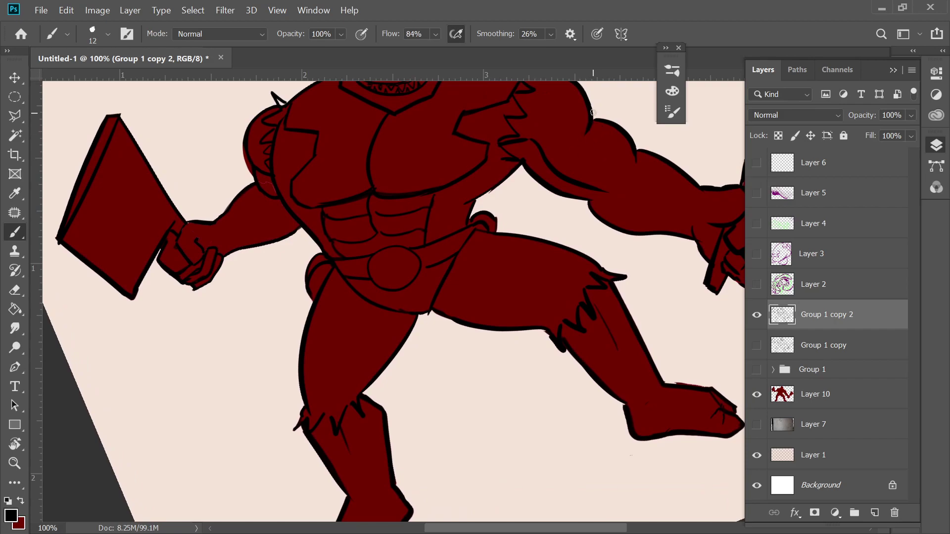
pyautogui.press('e')
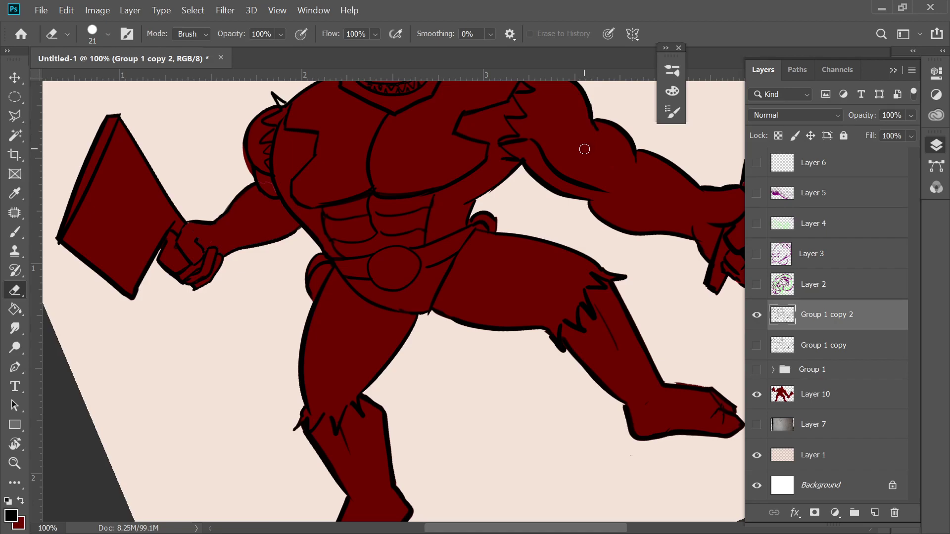
pyautogui.press('b')
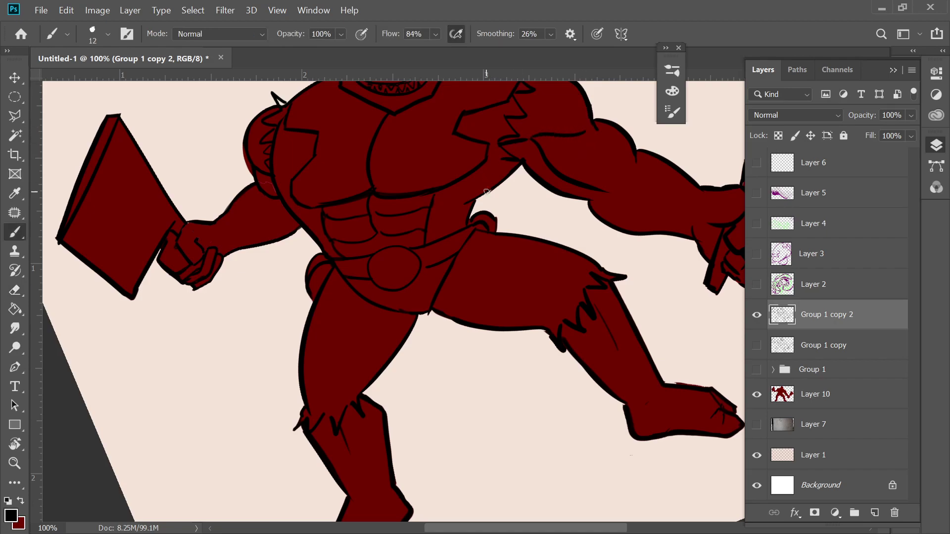
# Step: Try several long crease lines running down into the larger forearm from the notch at its upper edge, clearing each attempt
pyautogui.moveTo(610, 176)
pyautogui.mouseDown()
pyautogui.moveTo(546, 144)
pyautogui.moveTo(539, 163)
pyautogui.mouseUp()
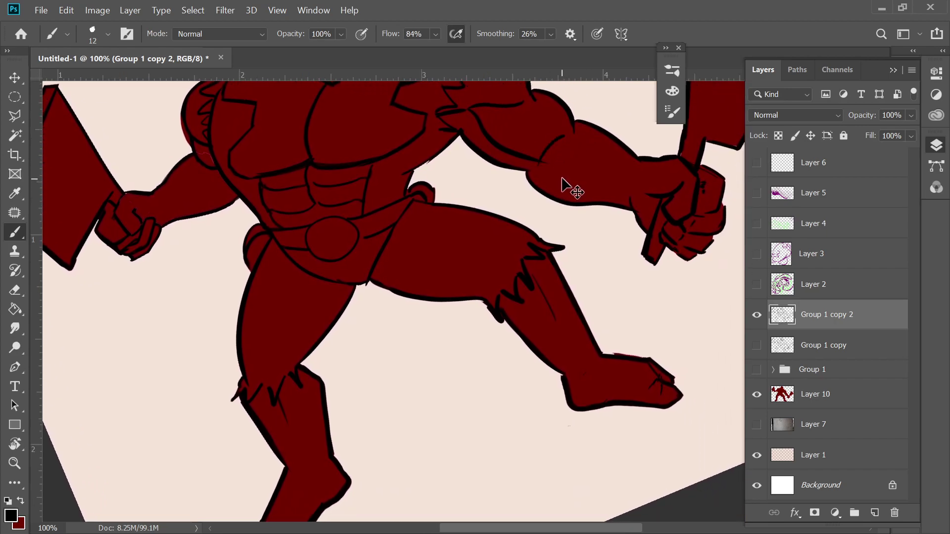
pyautogui.hotkey('ctrl', 'z')
pyautogui.moveTo(578, 119); pyautogui.dragTo(570, 166)
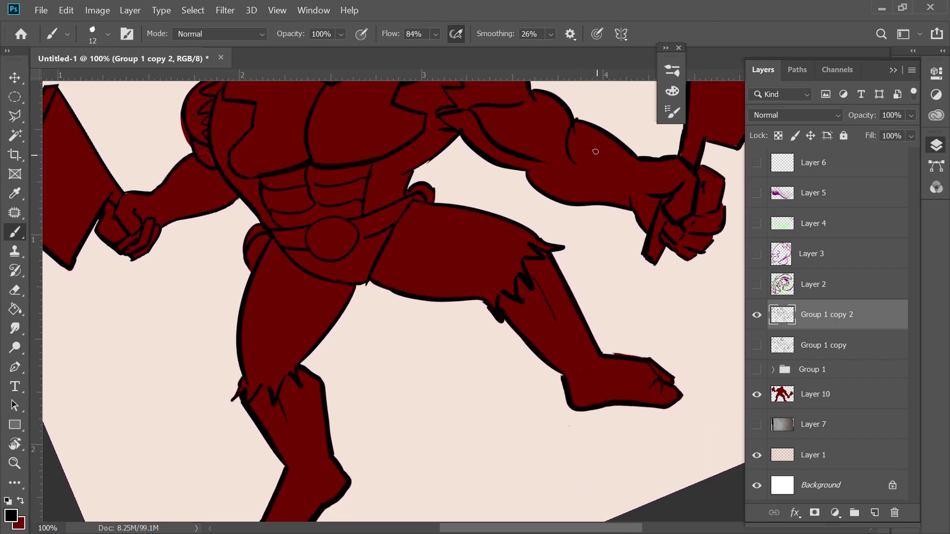
pyautogui.hotkey('ctrl', 'z')
pyautogui.moveTo(578, 121); pyautogui.dragTo(572, 158)
pyautogui.moveTo(578, 122); pyautogui.dragTo(579, 158)
pyautogui.scroll(-1, 595, 153)
pyautogui.hscroll(2, 596, 153)
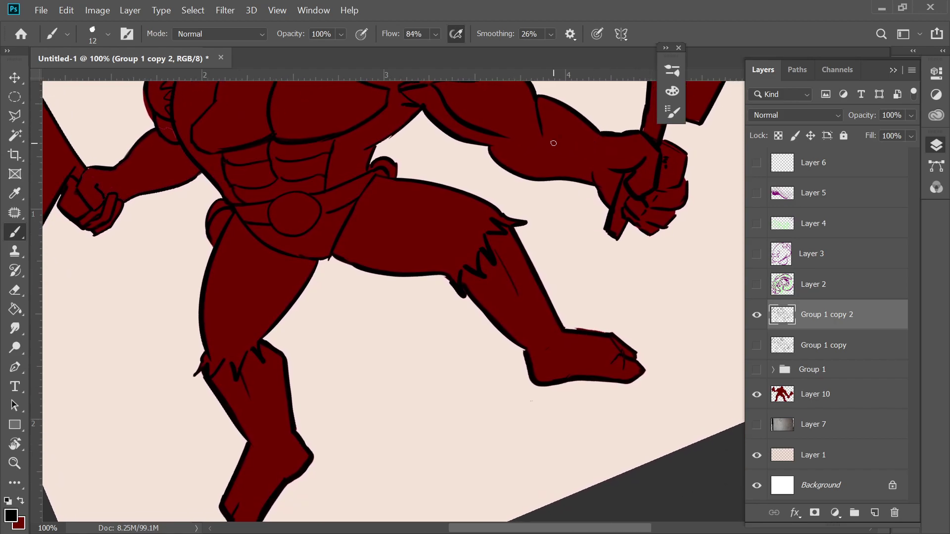
pyautogui.press('e')
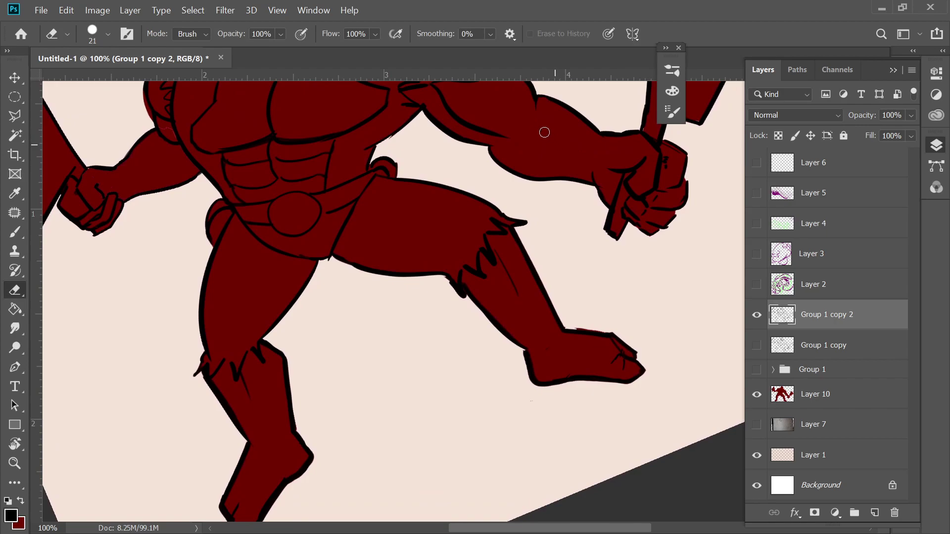
# Step: Draw two short crease lines at the larger arm's elbow notch, trimming them with the Eraser
pyautogui.press('b')
pyautogui.moveTo(536, 99); pyautogui.dragTo(534, 137)
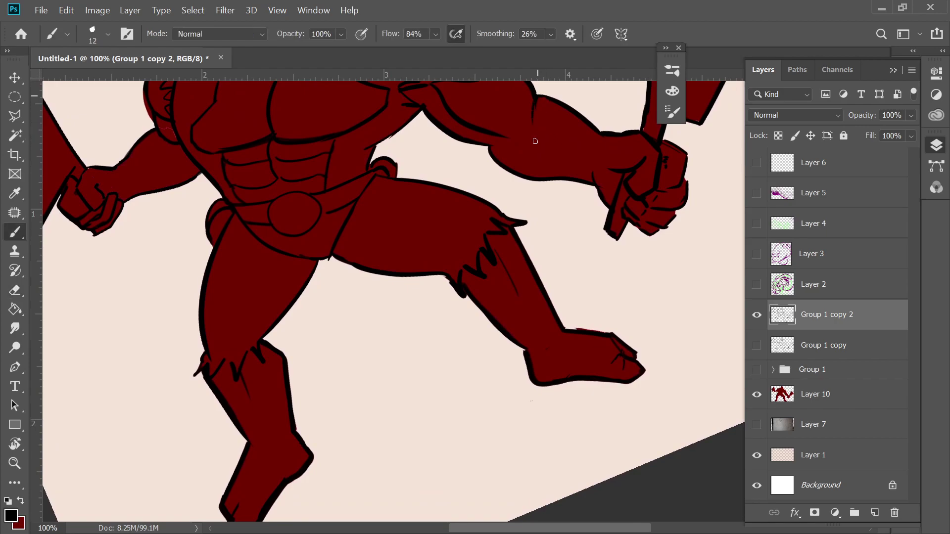
pyautogui.moveTo(539, 99); pyautogui.dragTo(538, 123)
pyautogui.press('e')
pyautogui.moveTo(529, 128)
pyautogui.mouseDown()
pyautogui.moveTo(525, 99)
pyautogui.moveTo(528, 121)
pyautogui.mouseUp()
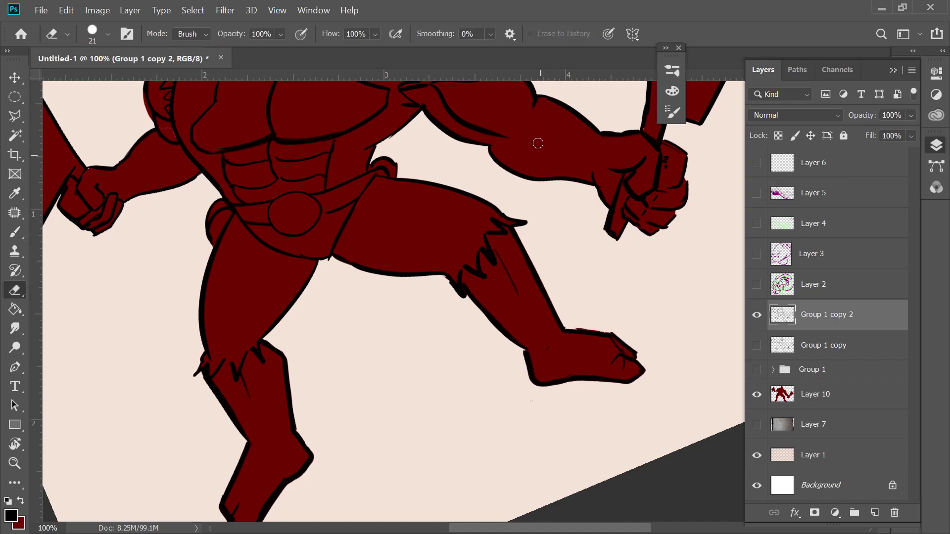
pyautogui.press('b')
pyautogui.moveTo(537, 99); pyautogui.dragTo(533, 121)
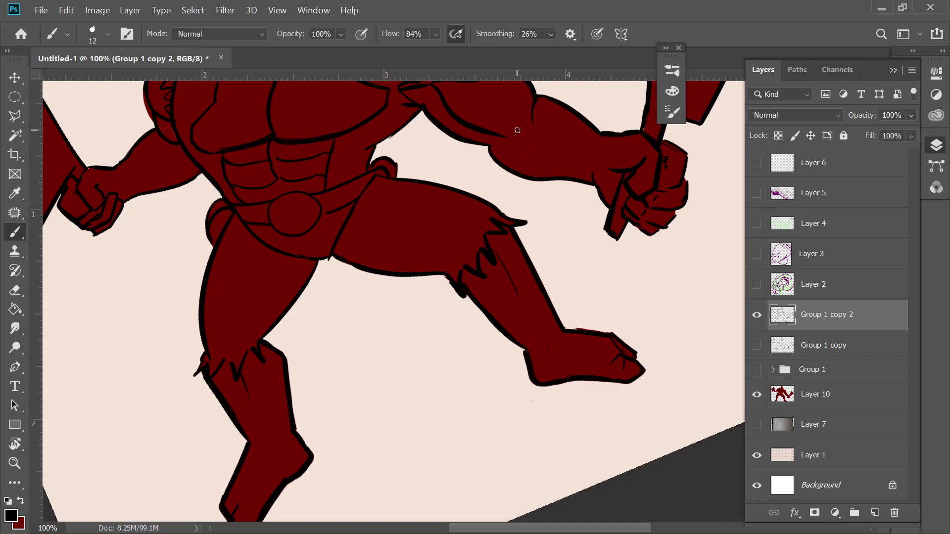
pyautogui.moveTo(522, 117); pyautogui.dragTo(500, 135)
pyautogui.hotkey('ctrl', 'z')
pyautogui.moveTo(521, 110); pyautogui.dragTo(519, 122)
# Step: Erase and redraw the underside outline of the larger arm where the upper arm meets the forearm
pyautogui.moveTo(507, 138); pyautogui.dragTo(492, 149)
pyautogui.press('e')
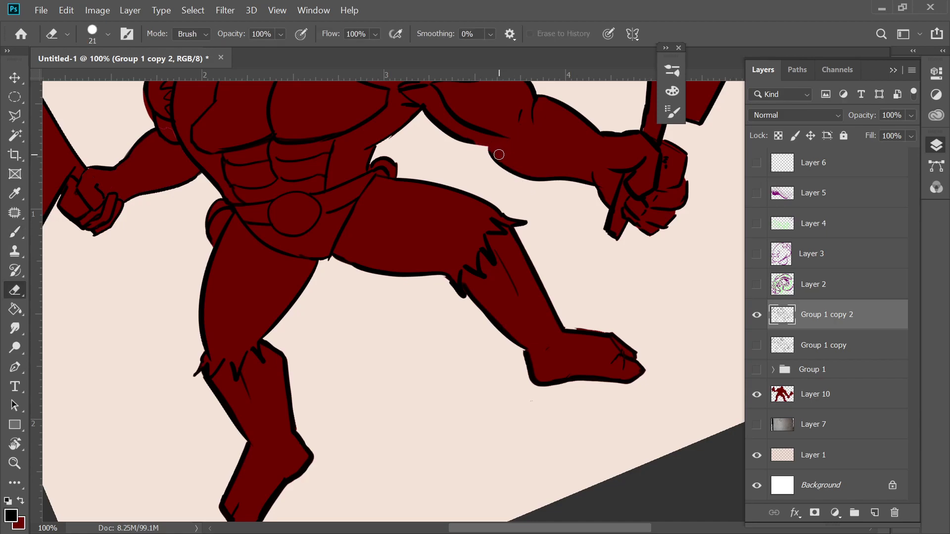
pyautogui.press('b')
pyautogui.moveTo(472, 142); pyautogui.dragTo(512, 172)
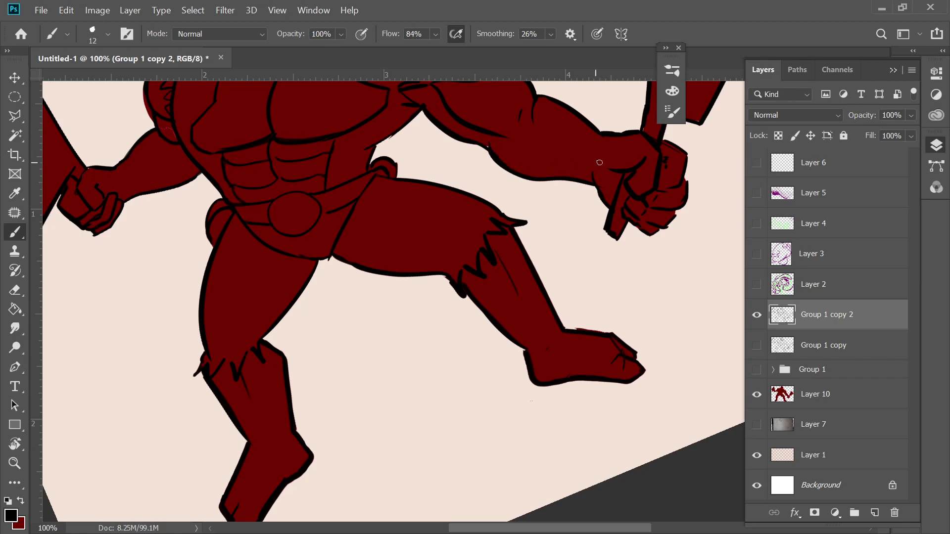
pyautogui.press('x')
pyautogui.click(792, 396)
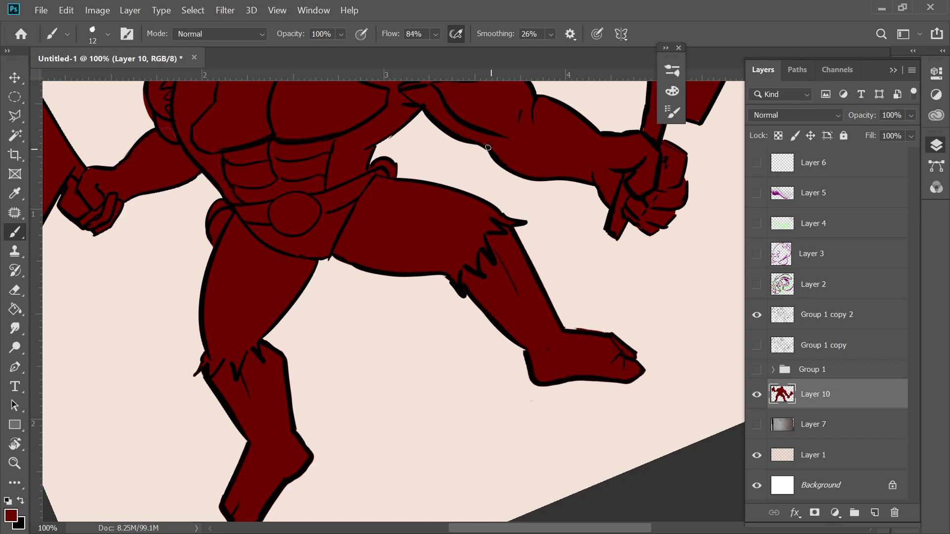
pyautogui.rightClick(479, 177)
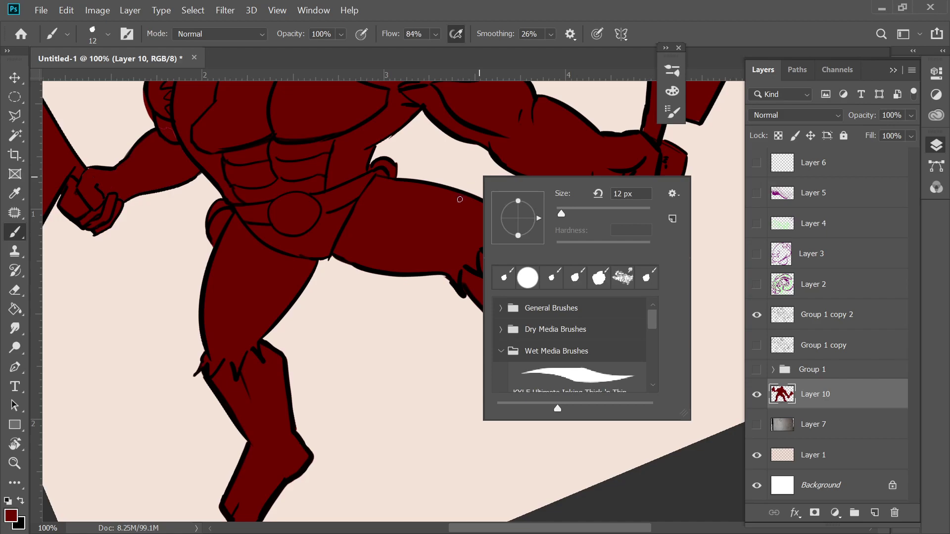
pyautogui.rightClick(458, 203)
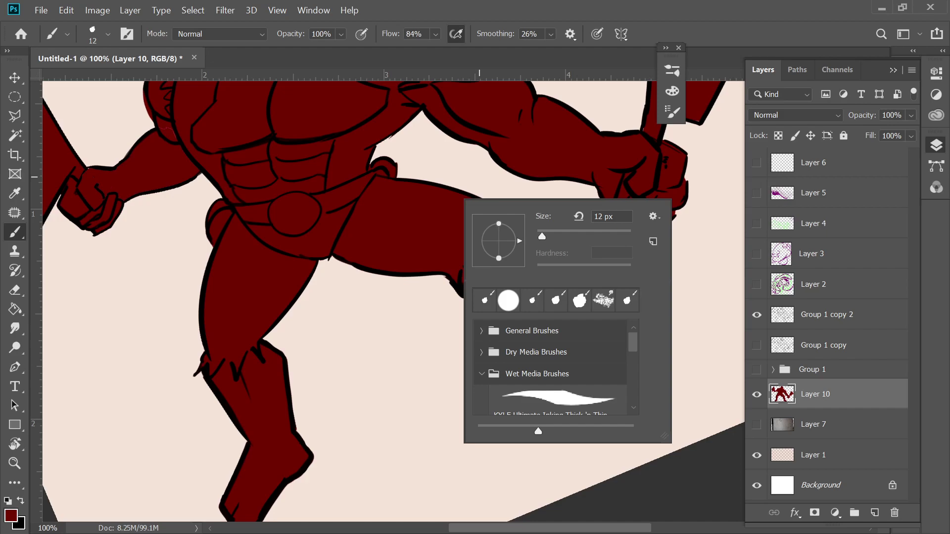
pyautogui.click(632, 156)
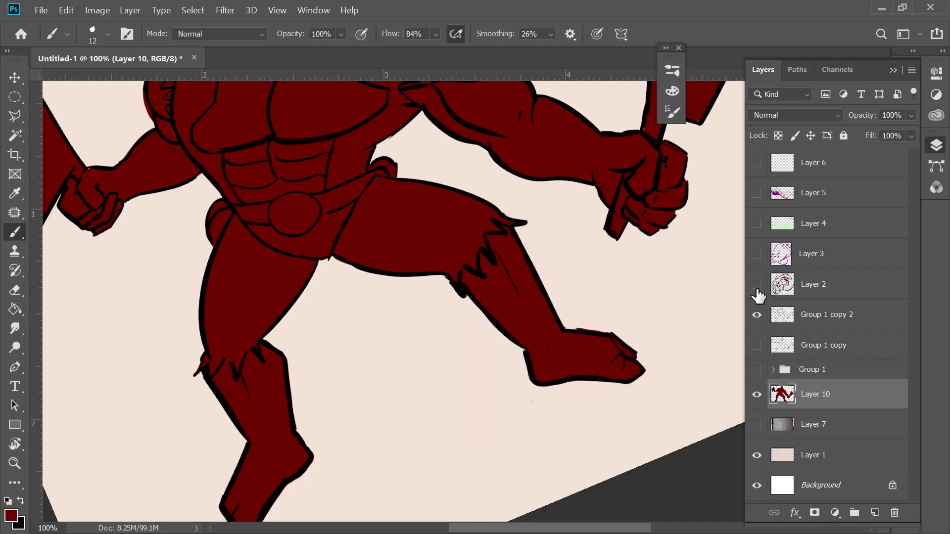
pyautogui.click(784, 324)
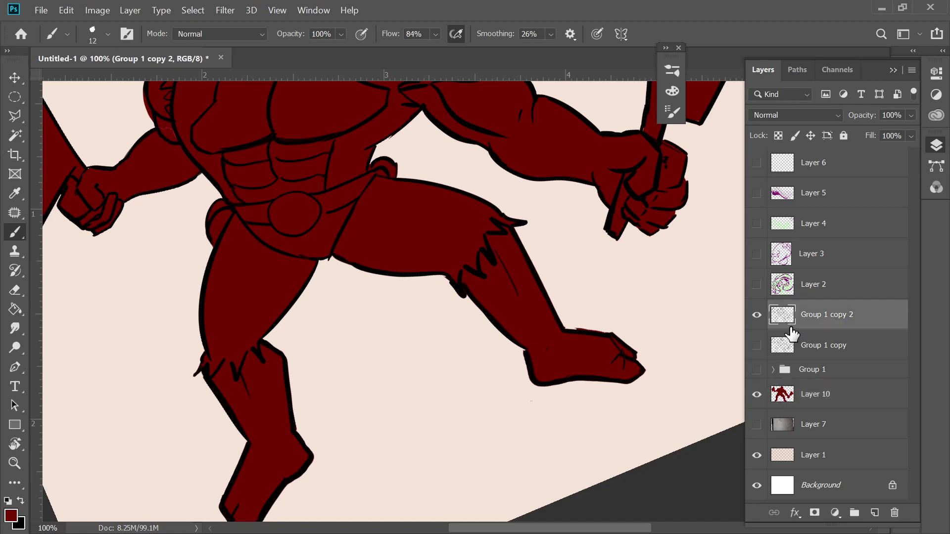
pyautogui.press('x')
# Step: Erase the bulging outer outline above the larger arm's elbow and redraw it as a flatter black line
pyautogui.moveTo(432, 210); pyautogui.dragTo(453, 286)
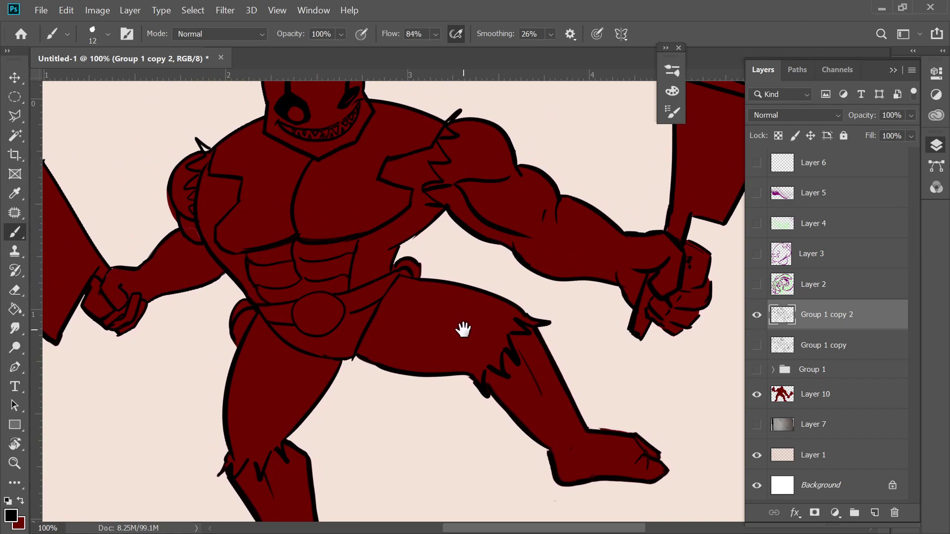
pyautogui.moveTo(460, 329); pyautogui.dragTo(460, 279)
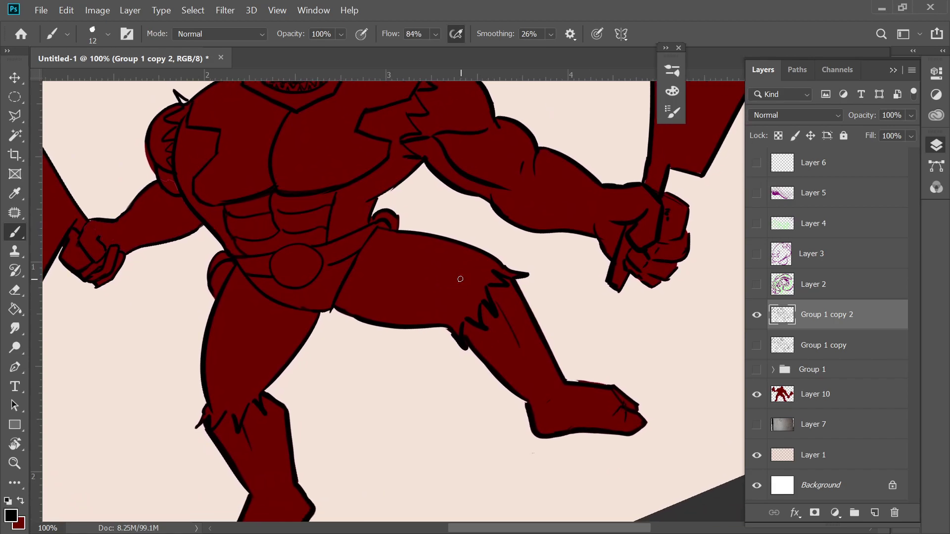
pyautogui.scroll(1, 55, 391)
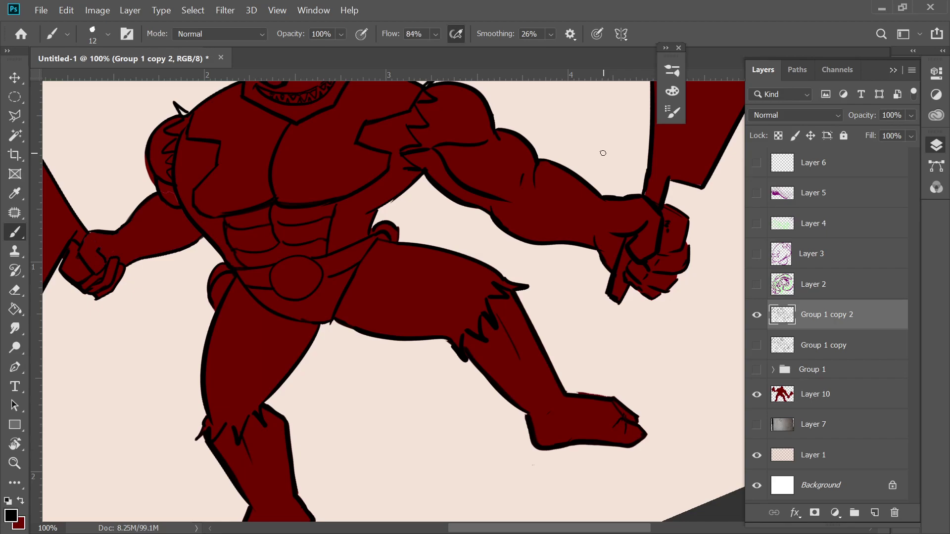
pyautogui.press('e')
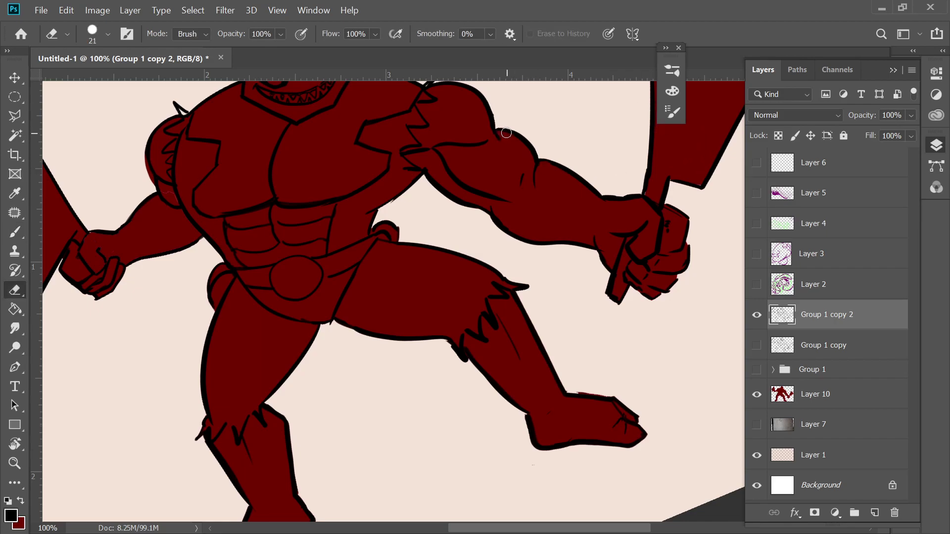
pyautogui.moveTo(506, 130); pyautogui.dragTo(528, 149)
pyautogui.press('b')
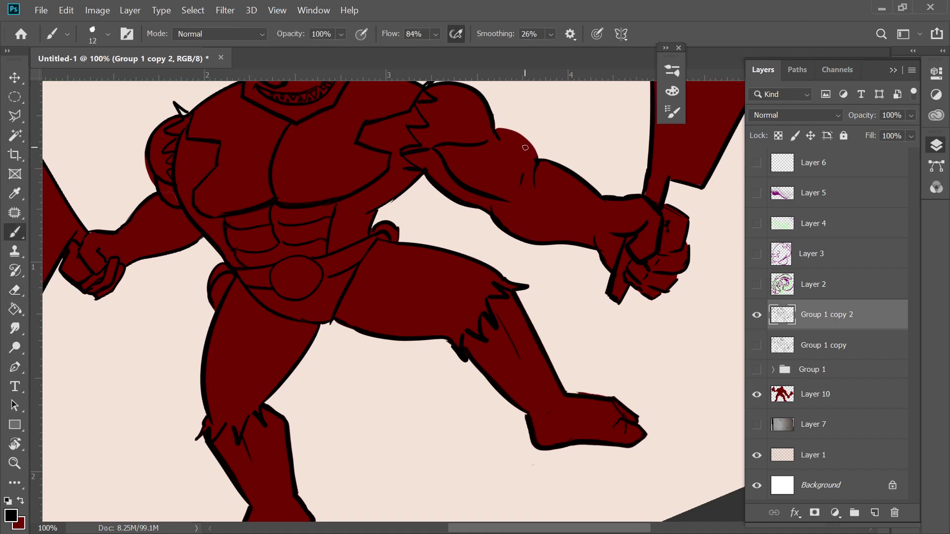
pyautogui.moveTo(491, 120); pyautogui.dragTo(538, 160)
# Step: Erase the dark red fill on Layer 10 that extends beyond the larger arm's redrawn outline
pyautogui.click(804, 384)
pyautogui.press('e')
pyautogui.moveTo(505, 128)
pyautogui.mouseDown()
pyautogui.moveTo(541, 153)
pyautogui.moveTo(507, 126)
pyautogui.moveTo(535, 153)
pyautogui.moveTo(526, 144)
pyautogui.mouseUp()
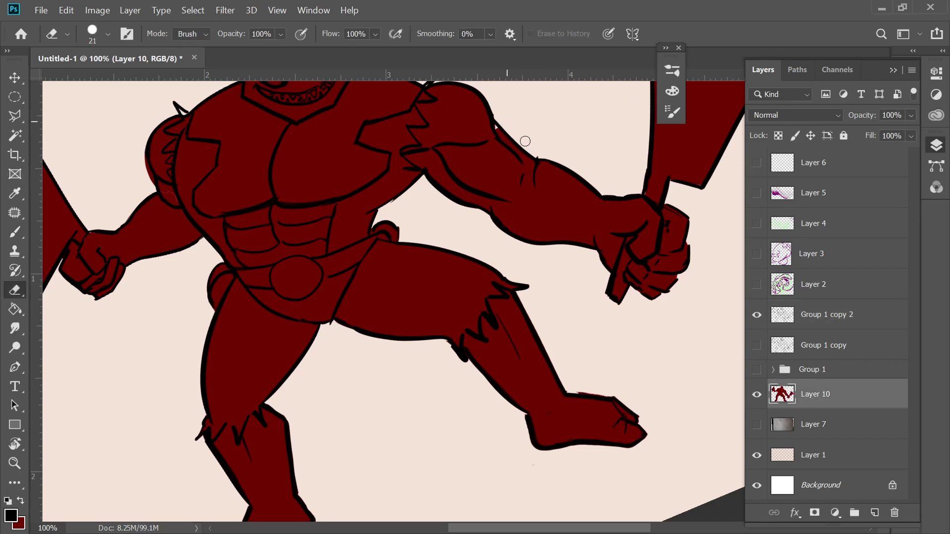
# Step: Erase the dark red fill spilling past the smaller arm's shoulder on Layer 10 and fill the torn spike there with dark red
pyautogui.press('x')
pyautogui.press('b')
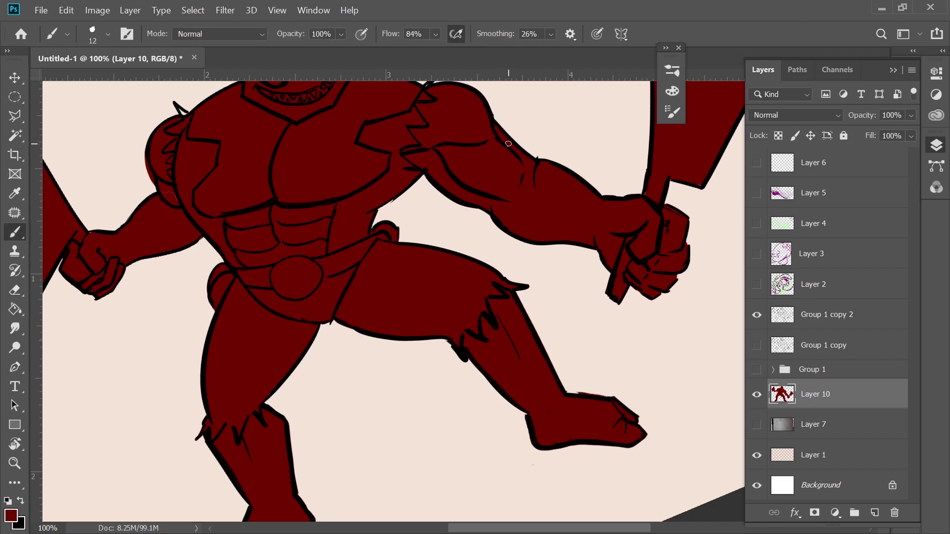
pyautogui.click(799, 319)
pyautogui.press('e')
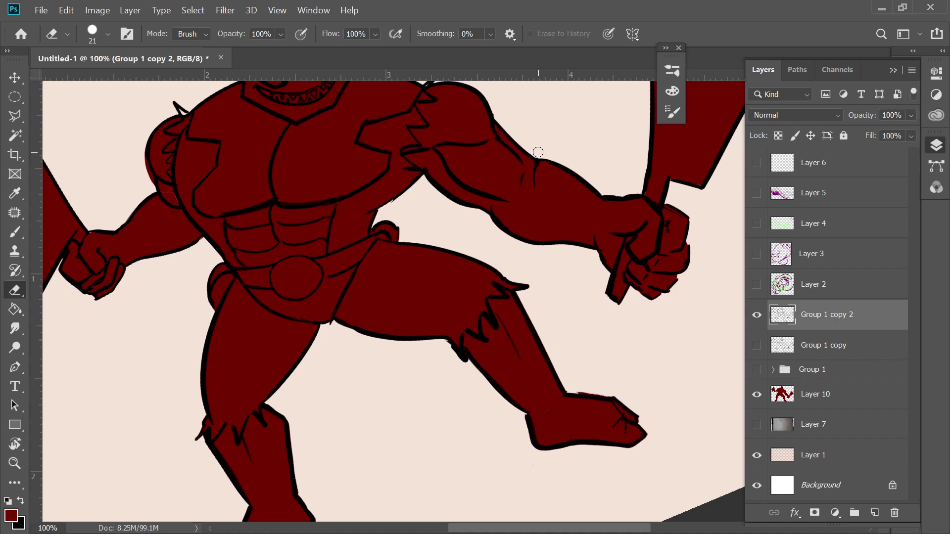
pyautogui.moveTo(524, 149); pyautogui.dragTo(593, 214)
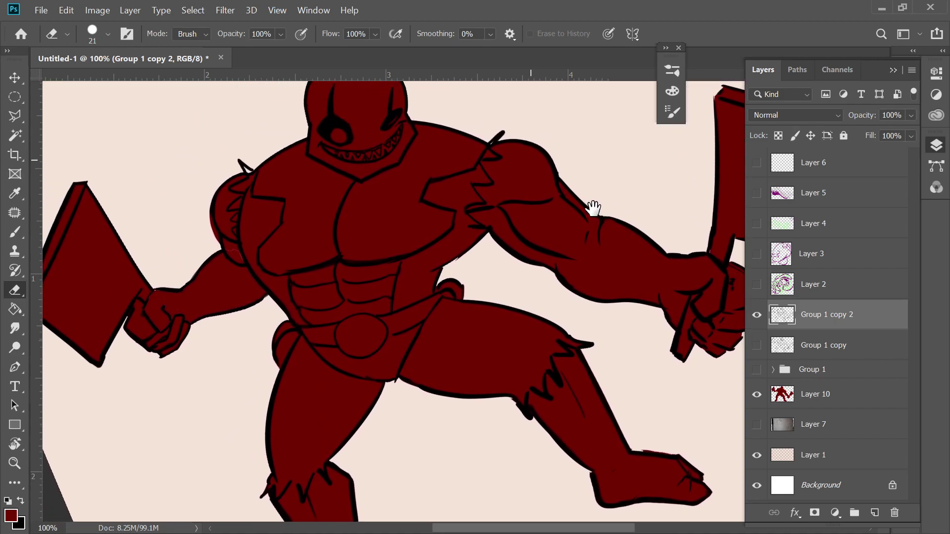
pyautogui.click(785, 395)
pyautogui.moveTo(213, 249)
pyautogui.mouseDown()
pyautogui.moveTo(214, 168)
pyautogui.moveTo(235, 157)
pyautogui.mouseUp()
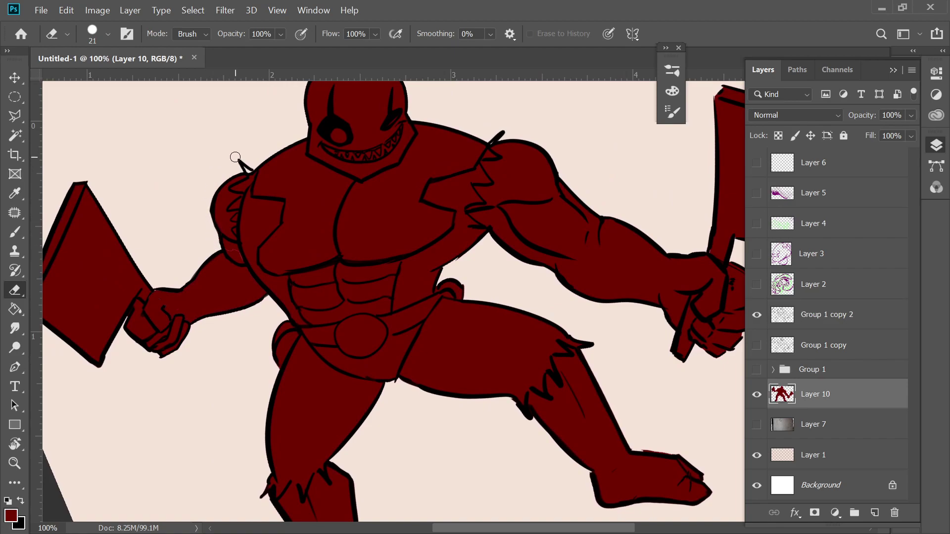
pyautogui.press('b')
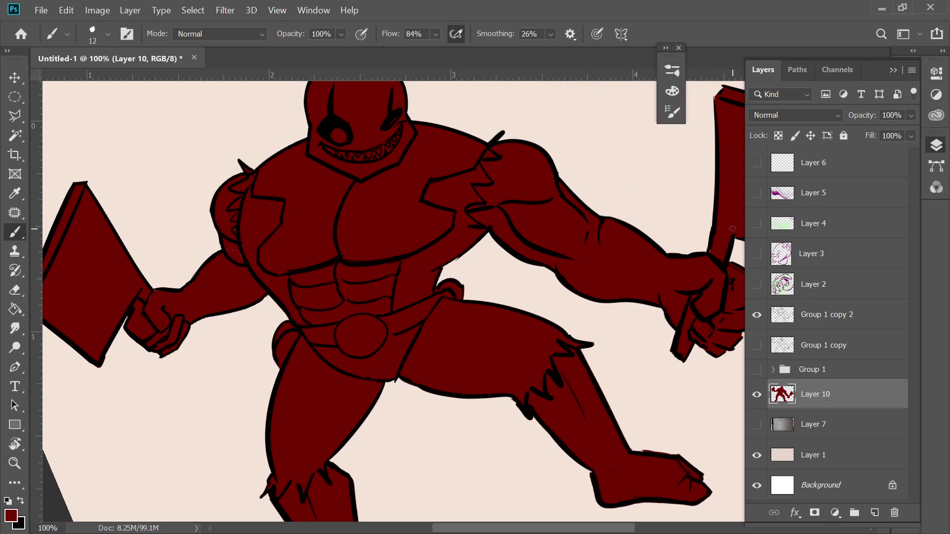
# Step: Touch up the black outline at the lower end of the larger hand's weapon handle on Group 1 copy 2
pyautogui.click(782, 313)
pyautogui.moveTo(708, 239); pyautogui.dragTo(660, 121)
pyautogui.press('x')
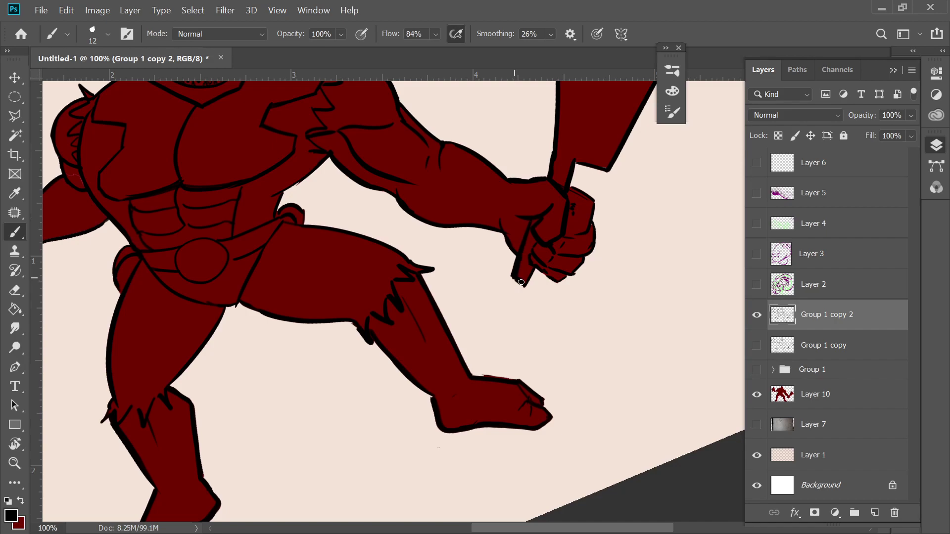
pyautogui.moveTo(526, 288); pyautogui.dragTo(609, 324)
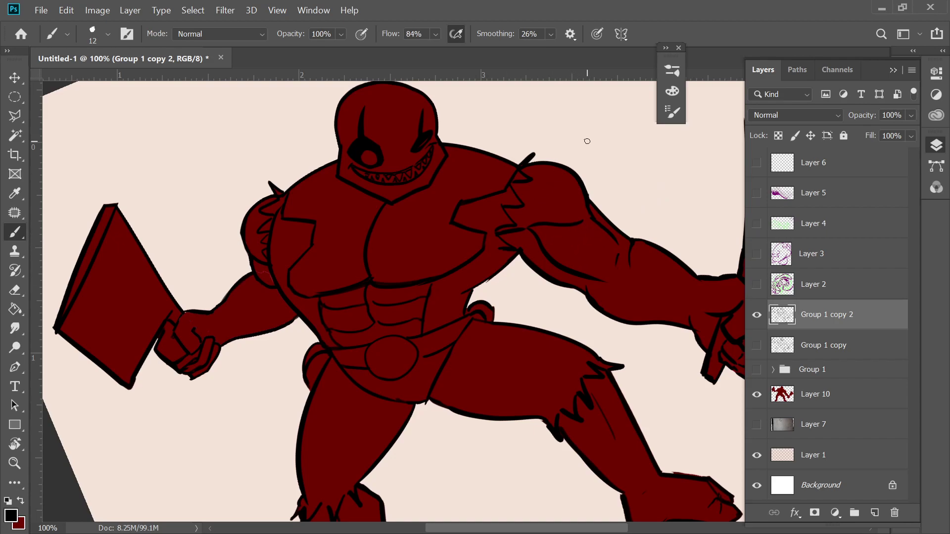
# Step: Erase the stray edges at the lower corner of the smaller hand's cleaver on the line art and on Layer 10
pyautogui.press('e')
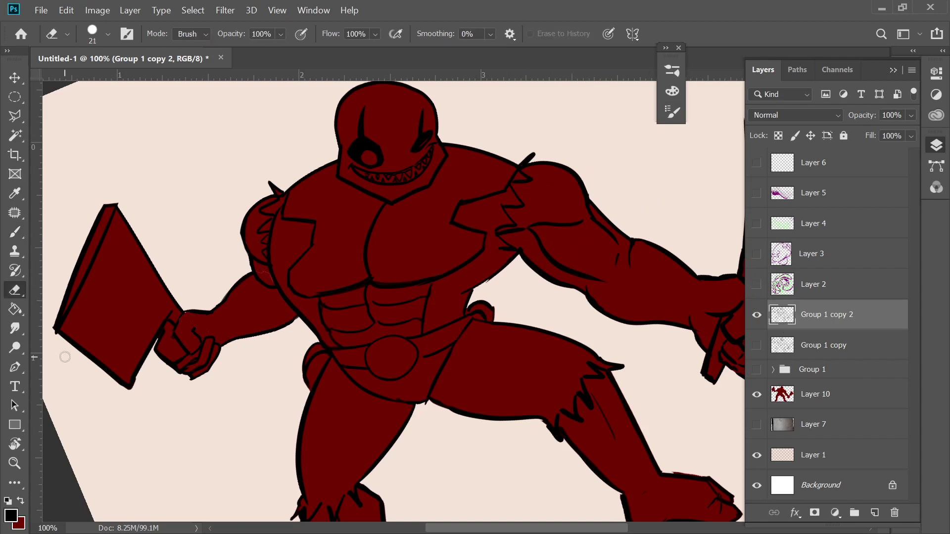
pyautogui.click(52, 336)
pyautogui.hotkey('alt', '[')
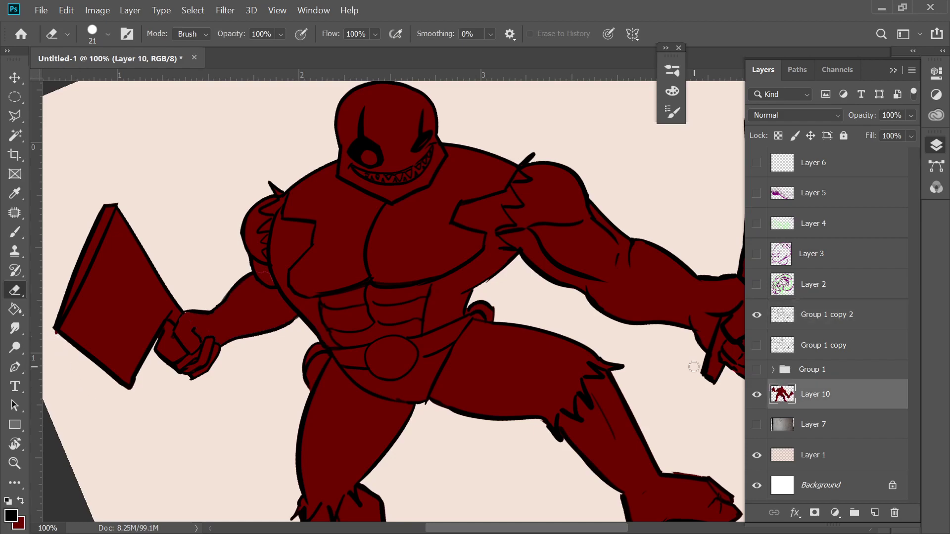
pyautogui.click(53, 333)
pyautogui.moveTo(657, 188)
pyautogui.mouseDown()
pyautogui.moveTo(649, 194)
pyautogui.moveTo(631, 159)
pyautogui.moveTo(617, 178)
pyautogui.moveTo(564, 154)
pyautogui.moveTo(569, 195)
pyautogui.mouseUp()
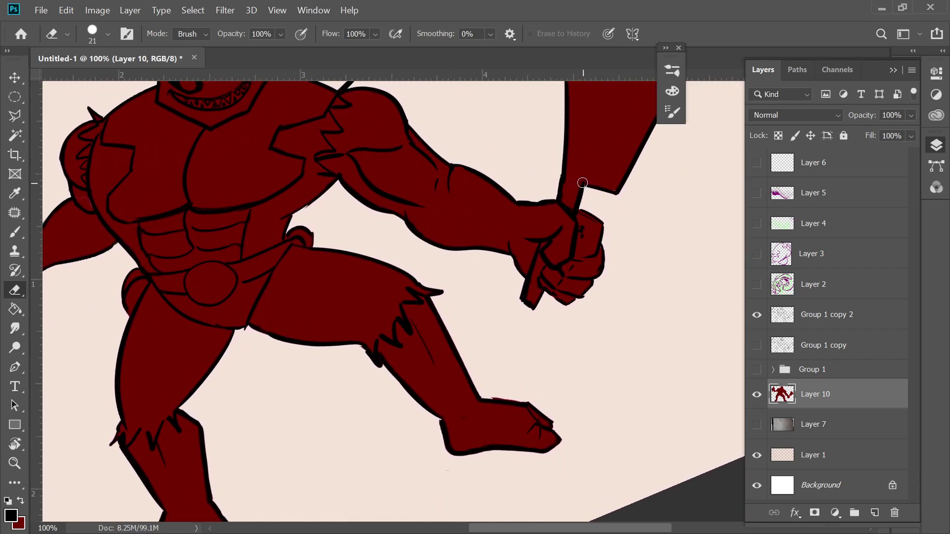
# Step: Erase the thin crease line on the raised leg's shin from Group 1 copy 2
pyautogui.press('b')
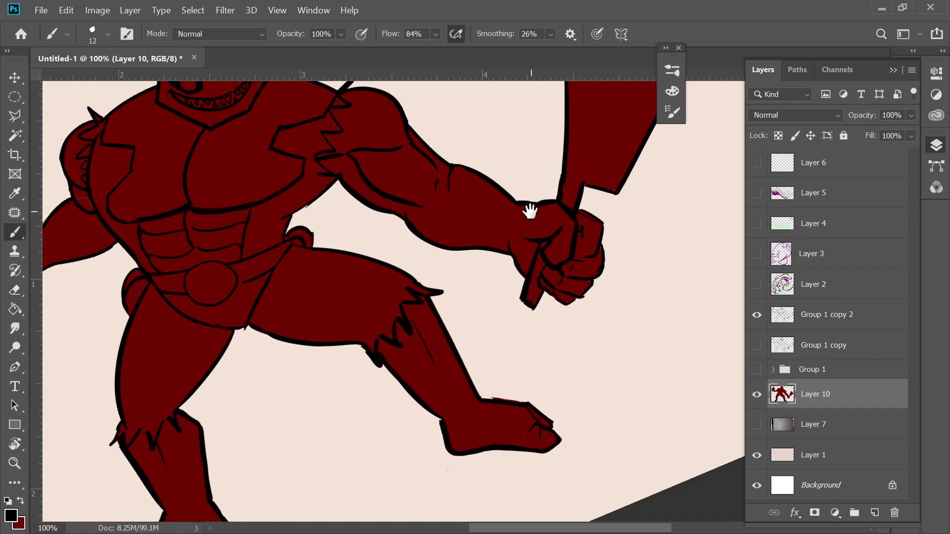
pyautogui.moveTo(530, 206); pyautogui.dragTo(515, 191)
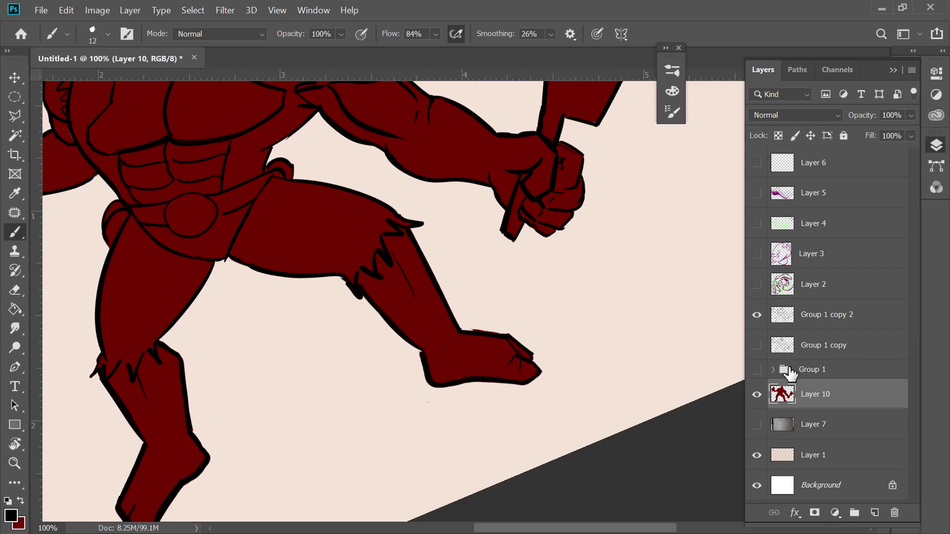
pyautogui.click(794, 316)
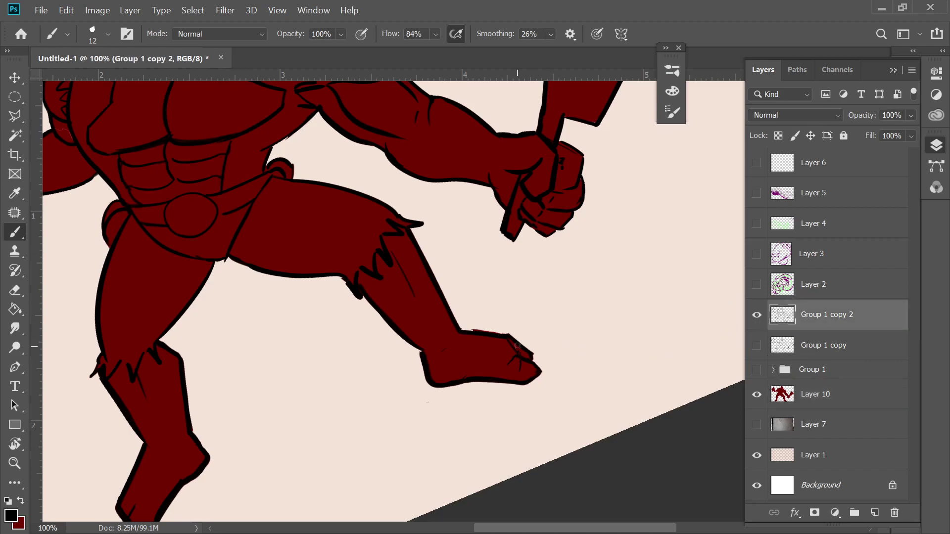
pyautogui.press('e')
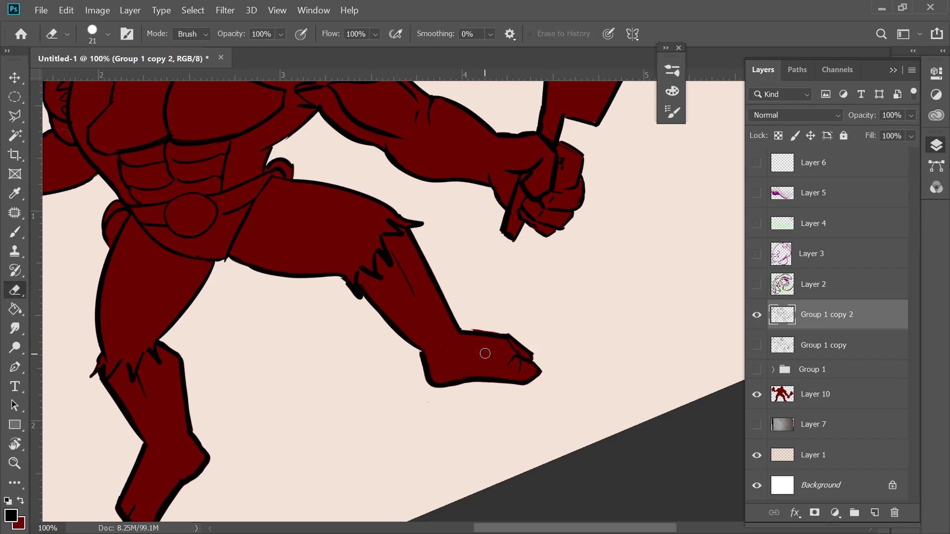
pyautogui.moveTo(404, 274); pyautogui.dragTo(412, 293)
# Step: Select the raised foot with the Polygonal Lasso, cut its line art from Group 1 copy 2, and deselect
pyautogui.press('l')
pyautogui.click(473, 298)
pyautogui.click(461, 337)
pyautogui.click(529, 418)
pyautogui.click(564, 367)
pyautogui.click(474, 299)
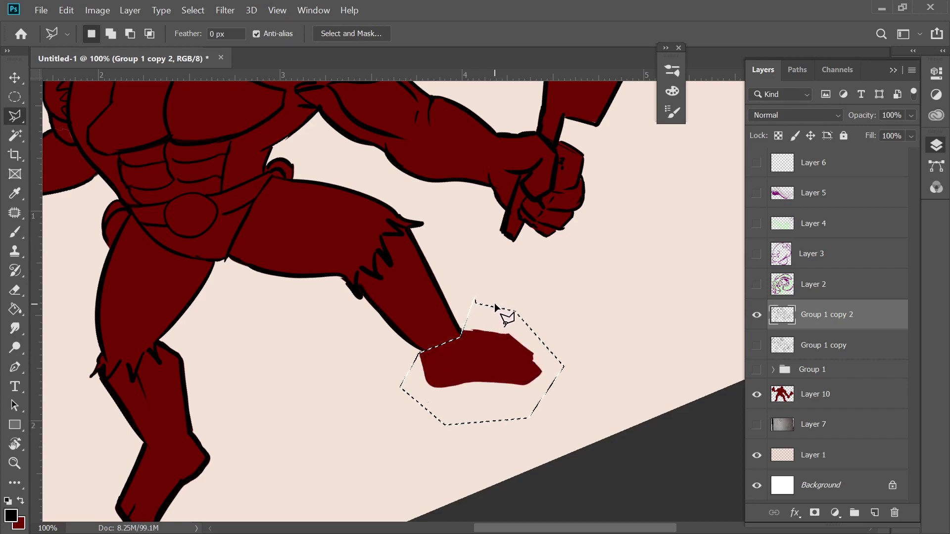
pyautogui.hotkey('ctrl', 'x')
pyautogui.hotkey('ctrl', 'd')
# Step: Draw black muscle lines down the raised leg's shin and a curved calf line from the torn edge toward the ankle
pyautogui.press('b')
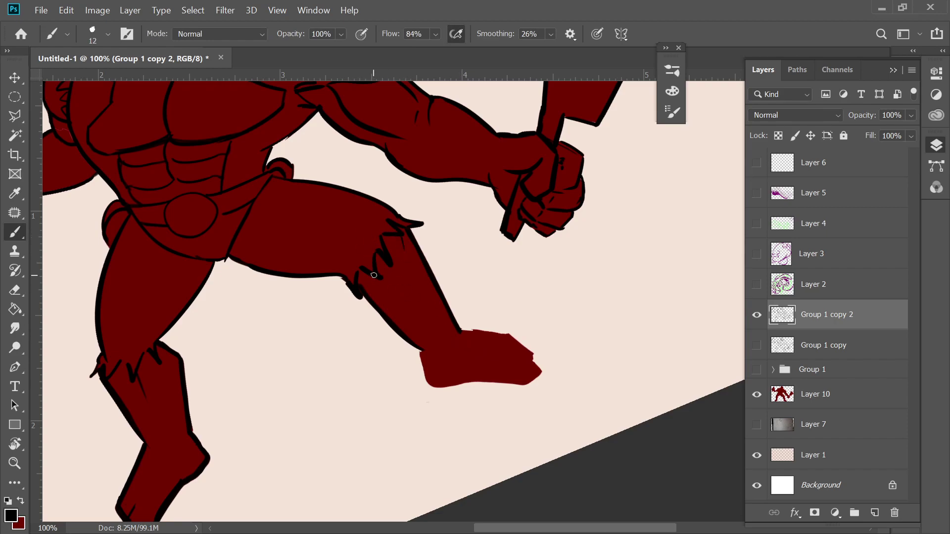
pyautogui.moveTo(402, 249); pyautogui.dragTo(440, 321)
pyautogui.moveTo(385, 286); pyautogui.dragTo(421, 329)
pyautogui.moveTo(357, 287)
pyautogui.mouseDown()
pyautogui.moveTo(364, 302)
pyautogui.moveTo(427, 342)
pyautogui.mouseUp()
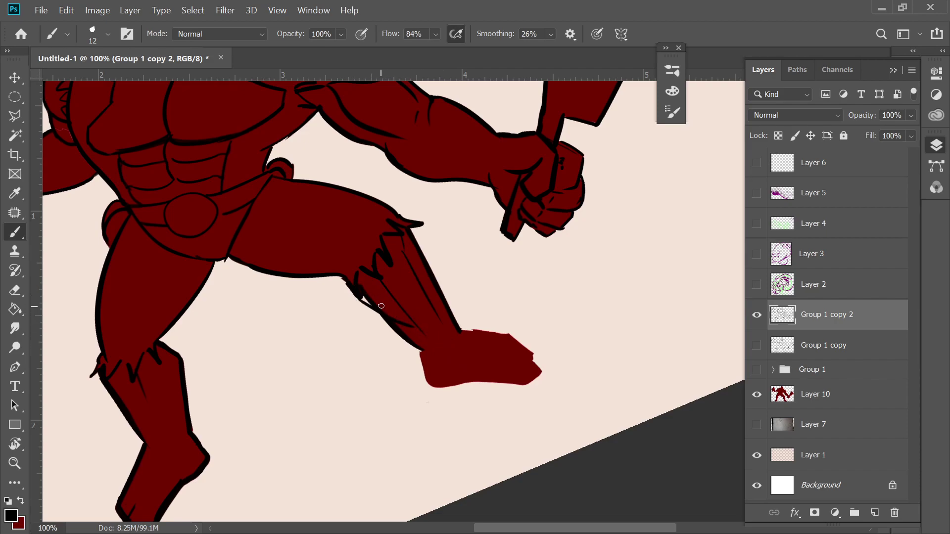
# Step: Erase the old calf and shin outlines near the raised leg's ankle and redraw them as a narrower black contour
pyautogui.press('e')
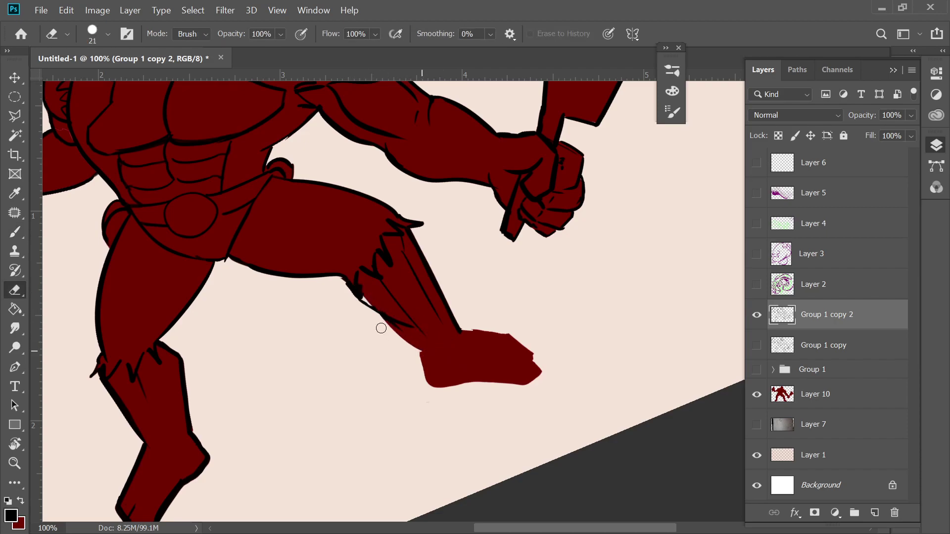
pyautogui.moveTo(458, 296); pyautogui.dragTo(421, 201)
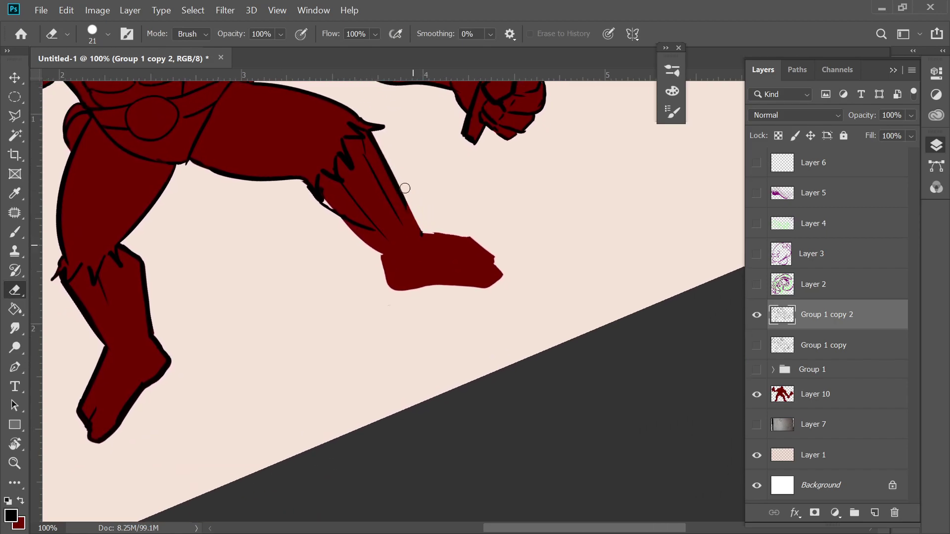
pyautogui.press('b')
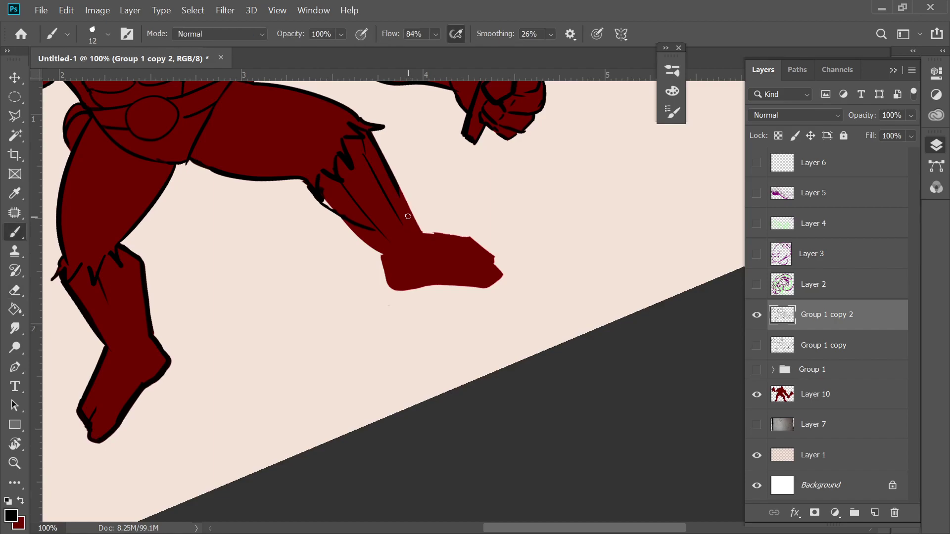
pyautogui.moveTo(401, 199); pyautogui.dragTo(410, 232)
pyautogui.moveTo(400, 199)
pyautogui.mouseDown()
pyautogui.moveTo(411, 237)
pyautogui.moveTo(419, 228)
pyautogui.moveTo(405, 214)
pyautogui.moveTo(425, 259)
pyautogui.mouseUp()
pyautogui.moveTo(358, 228); pyautogui.dragTo(389, 269)
# Step: Draw the raised leg's ankle lines and the upper contour and front edge of its new foot in black
pyautogui.press('r')
pyautogui.moveTo(476, 210); pyautogui.dragTo(450, 170)
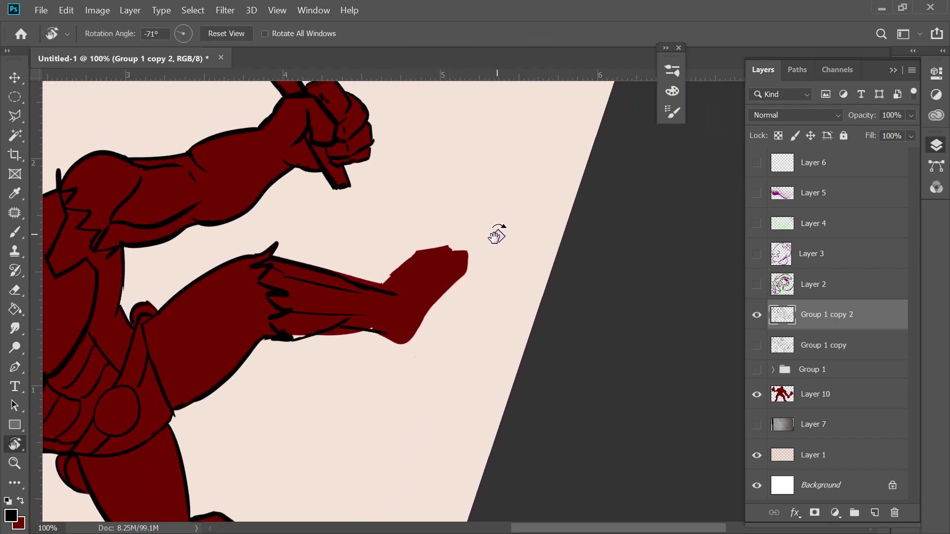
pyautogui.press('b')
pyautogui.moveTo(379, 290)
pyautogui.mouseDown()
pyautogui.moveTo(410, 286)
pyautogui.moveTo(402, 283)
pyautogui.mouseUp()
pyautogui.hotkey('ctrl', 'z')
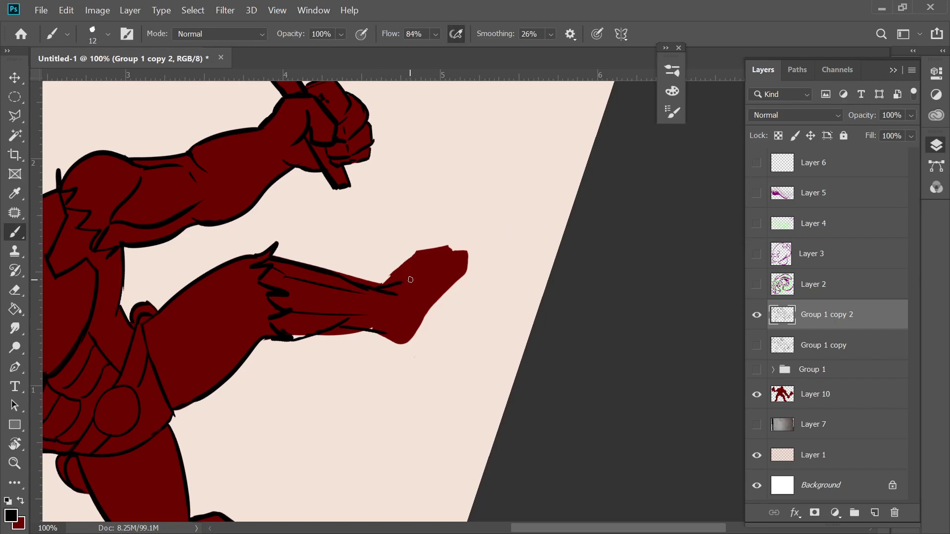
pyautogui.moveTo(397, 280); pyautogui.dragTo(423, 269)
pyautogui.moveTo(364, 323); pyautogui.dragTo(385, 332)
pyautogui.moveTo(419, 326); pyautogui.dragTo(446, 315)
pyautogui.moveTo(420, 270)
pyautogui.mouseDown()
pyautogui.moveTo(458, 271)
pyautogui.moveTo(461, 299)
pyautogui.mouseUp()
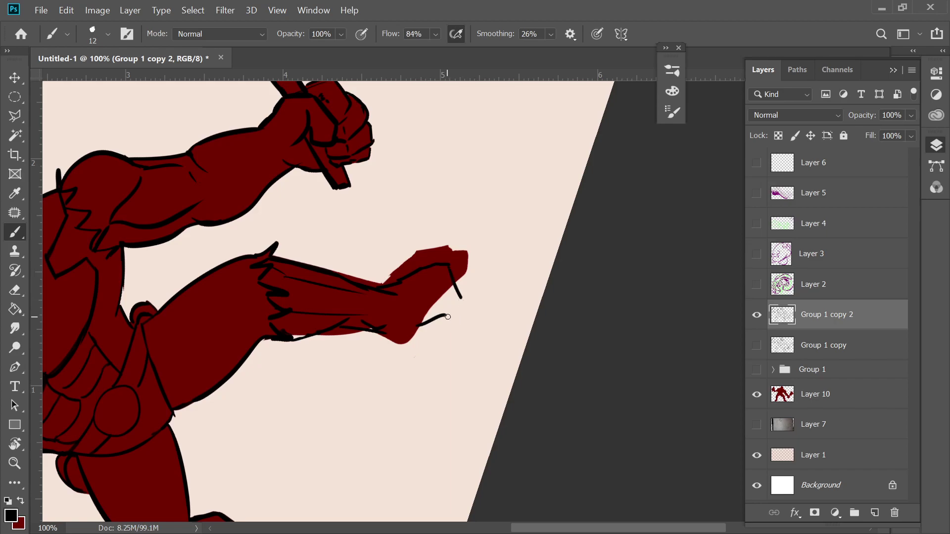
# Step: Undo the last foot stroke and draw the heel, sole and big toe outlines of the raised foot
pyautogui.hotkey('ctrl', 'z')
pyautogui.moveTo(390, 347)
pyautogui.mouseDown()
pyautogui.moveTo(412, 327)
pyautogui.moveTo(434, 332)
pyautogui.mouseUp()
pyautogui.moveTo(448, 262)
pyautogui.mouseDown()
pyautogui.moveTo(457, 315)
pyautogui.moveTo(421, 311)
pyautogui.moveTo(433, 333)
pyautogui.moveTo(459, 317)
pyautogui.moveTo(457, 307)
pyautogui.moveTo(446, 321)
pyautogui.moveTo(391, 322)
pyautogui.mouseUp()
pyautogui.press('e')
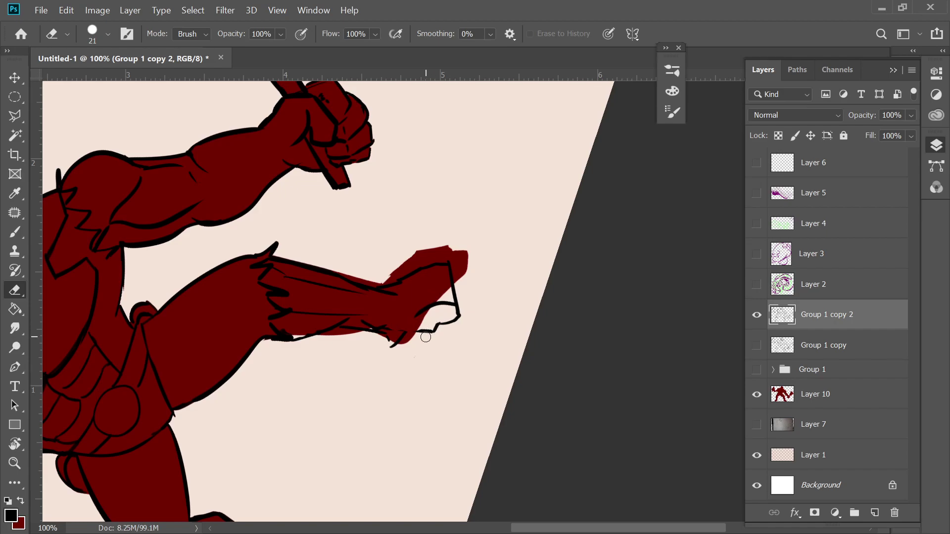
pyautogui.press('b')
pyautogui.moveTo(421, 332); pyautogui.dragTo(407, 330)
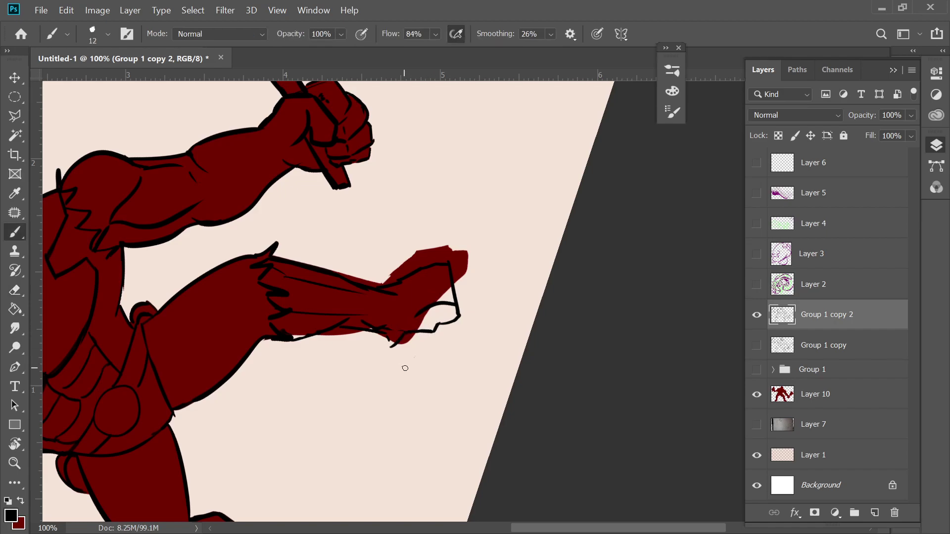
# Step: Add curved lines separating the raised foot's smaller toes and clean up the pointed heel outline
pyautogui.moveTo(455, 291)
pyautogui.mouseDown()
pyautogui.moveTo(426, 293)
pyautogui.moveTo(435, 285)
pyautogui.moveTo(421, 290)
pyautogui.moveTo(426, 275)
pyautogui.mouseUp()
pyautogui.moveTo(450, 348); pyautogui.dragTo(448, 283)
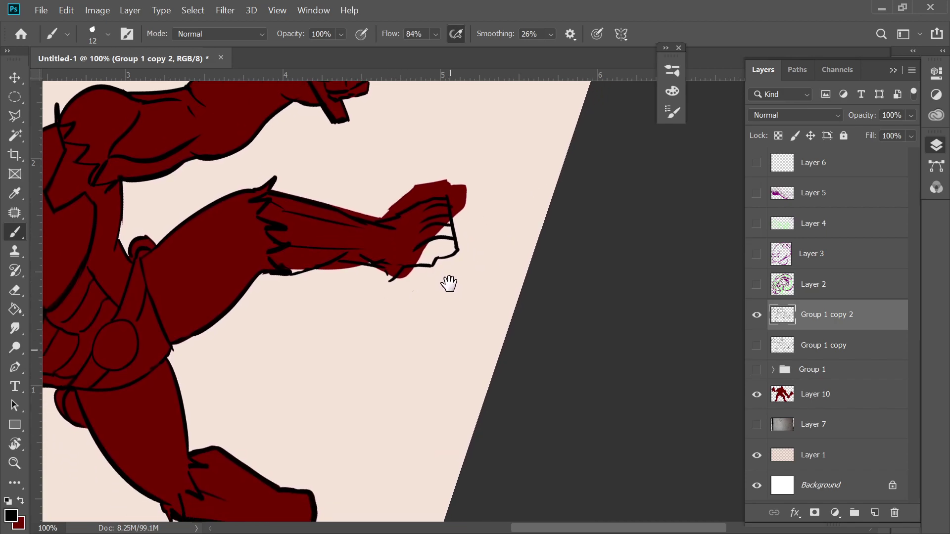
pyautogui.moveTo(389, 282); pyautogui.dragTo(373, 269)
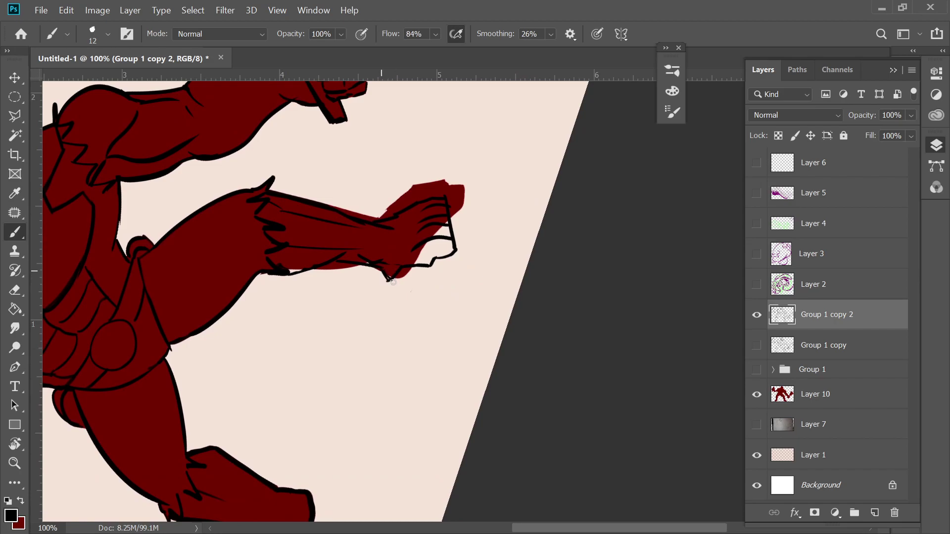
pyautogui.press('e')
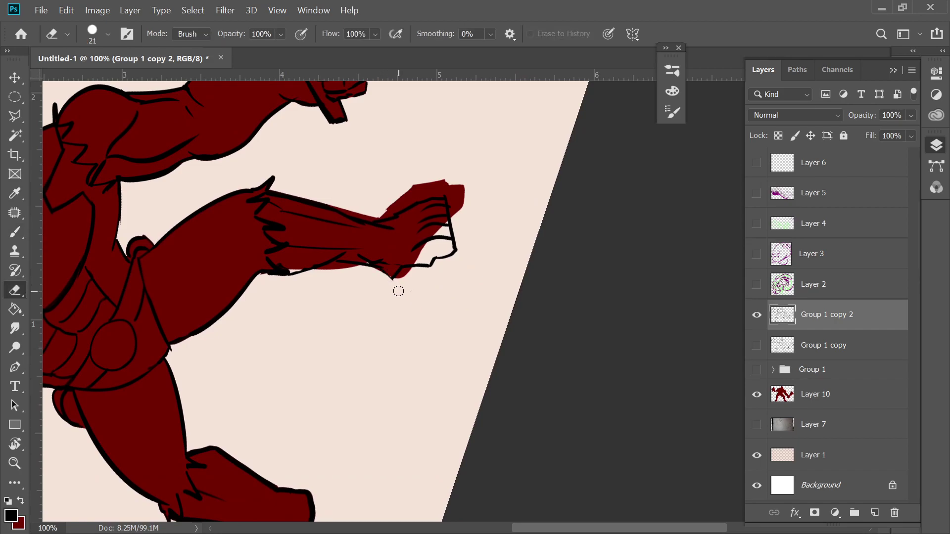
pyautogui.press('b')
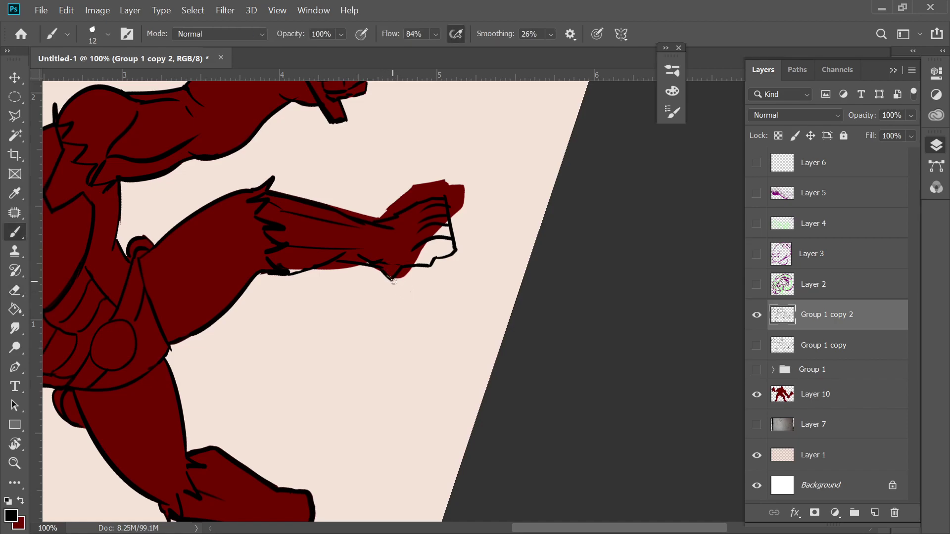
# Step: Select the standing leg's foot with the Polygonal Lasso, delete its line art from Group 1 copy 2, and deselect
pyautogui.moveTo(420, 271); pyautogui.dragTo(424, 144)
pyautogui.moveTo(428, 184); pyautogui.dragTo(443, 193)
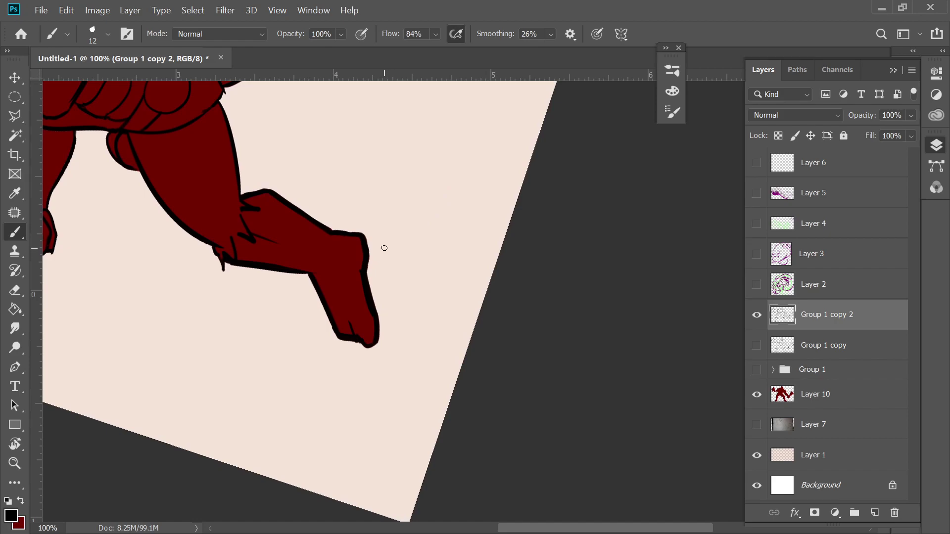
pyautogui.press('l')
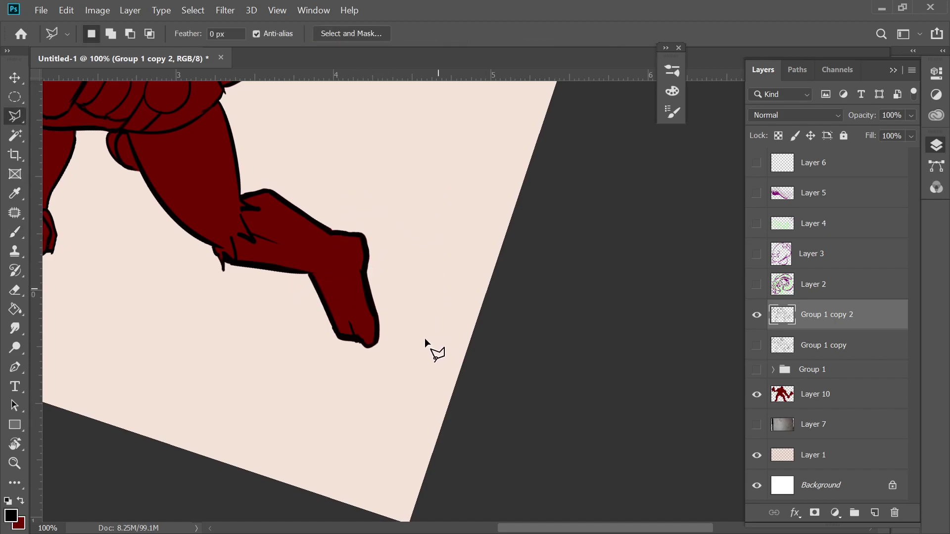
pyautogui.click(299, 315)
pyautogui.click(307, 275)
pyautogui.click(358, 190)
pyautogui.click(413, 203)
pyautogui.click(442, 334)
pyautogui.click(365, 371)
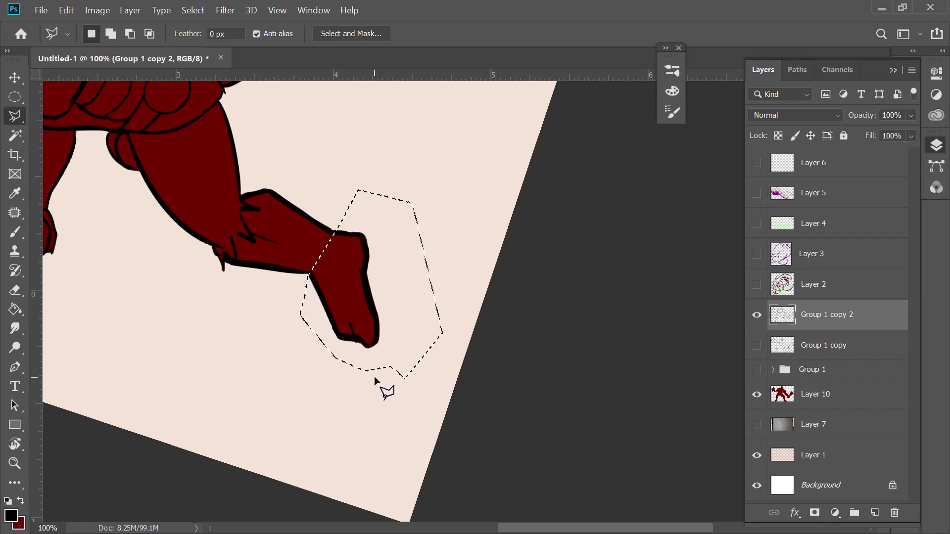
pyautogui.press('Delete')
pyautogui.hotkey('ctrl', 'd')
# Step: Draw black muscle lines down the standing leg's shin and calf from the torn edge to the ankle
pyautogui.press('b')
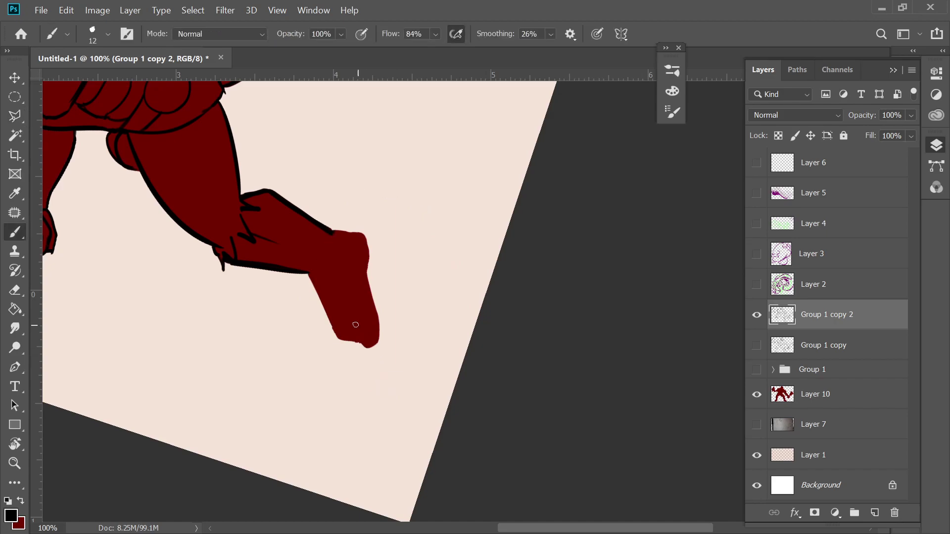
pyautogui.moveTo(252, 220)
pyautogui.mouseDown()
pyautogui.moveTo(260, 235)
pyautogui.moveTo(348, 273)
pyautogui.mouseUp()
pyautogui.moveTo(242, 254); pyautogui.dragTo(264, 261)
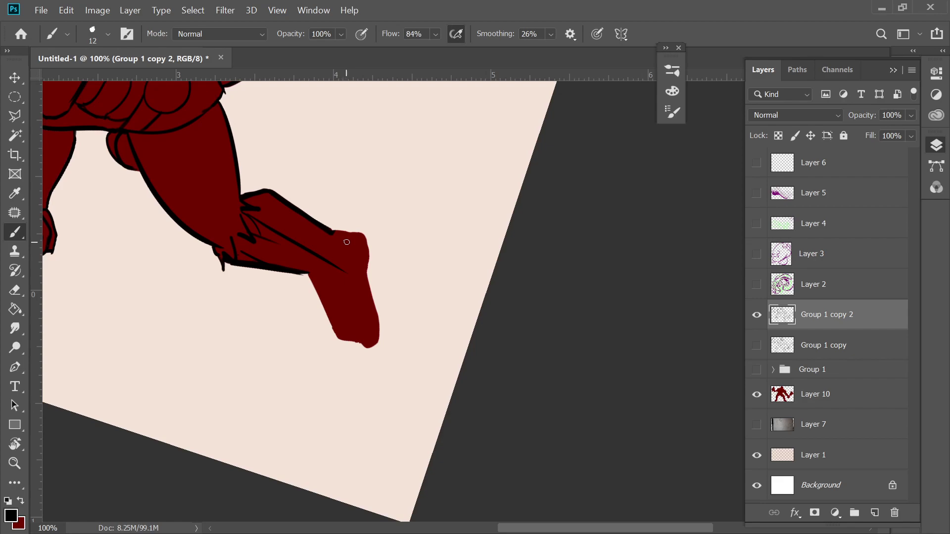
# Step: Draw black outlines for the standing leg's foot, including the heel, instep, sole and separate toes
pyautogui.moveTo(329, 232)
pyautogui.mouseDown()
pyautogui.moveTo(361, 234)
pyautogui.moveTo(369, 256)
pyautogui.moveTo(355, 261)
pyautogui.moveTo(375, 275)
pyautogui.mouseUp()
pyautogui.moveTo(361, 312)
pyautogui.mouseDown()
pyautogui.moveTo(376, 334)
pyautogui.moveTo(390, 296)
pyautogui.mouseUp()
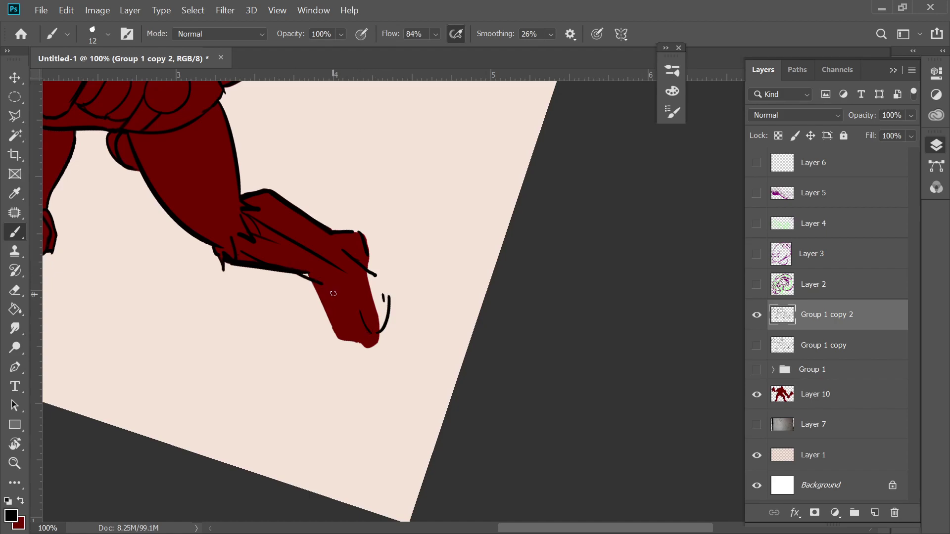
pyautogui.moveTo(319, 286)
pyautogui.mouseDown()
pyautogui.moveTo(338, 325)
pyautogui.moveTo(337, 345)
pyautogui.mouseUp()
pyautogui.moveTo(341, 323)
pyautogui.mouseDown()
pyautogui.moveTo(350, 352)
pyautogui.moveTo(369, 352)
pyautogui.moveTo(361, 358)
pyautogui.moveTo(375, 343)
pyautogui.mouseUp()
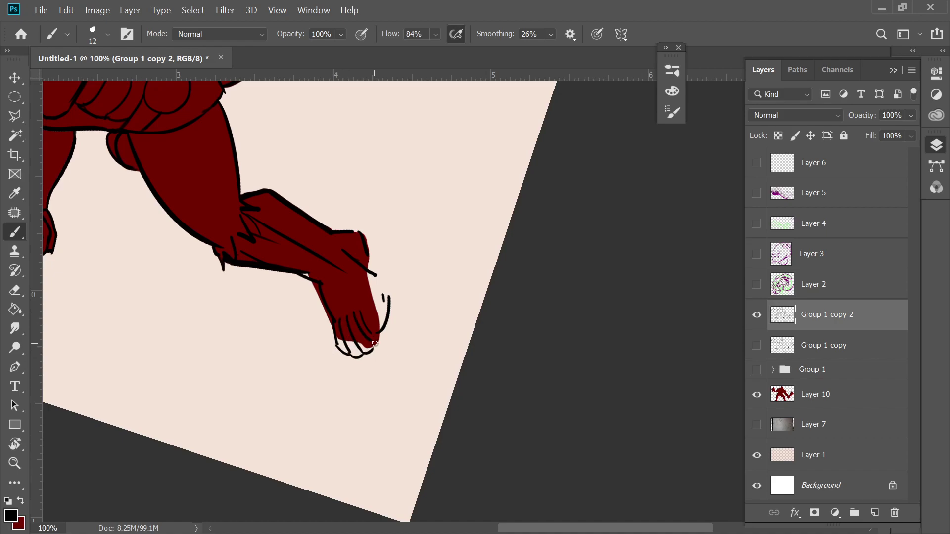
pyautogui.moveTo(362, 311)
pyautogui.mouseDown()
pyautogui.moveTo(380, 348)
pyautogui.moveTo(393, 335)
pyautogui.moveTo(378, 284)
pyautogui.moveTo(392, 325)
pyautogui.mouseUp()
pyautogui.moveTo(369, 267); pyautogui.dragTo(373, 282)
# Step: Redraw the standing foot's heel contour further inside the red base, erasing the old heel line and stray ankle strokes
pyautogui.press('e')
pyautogui.moveTo(379, 301)
pyautogui.mouseDown()
pyautogui.moveTo(393, 314)
pyautogui.moveTo(398, 301)
pyautogui.moveTo(379, 311)
pyautogui.moveTo(379, 301)
pyautogui.mouseUp()
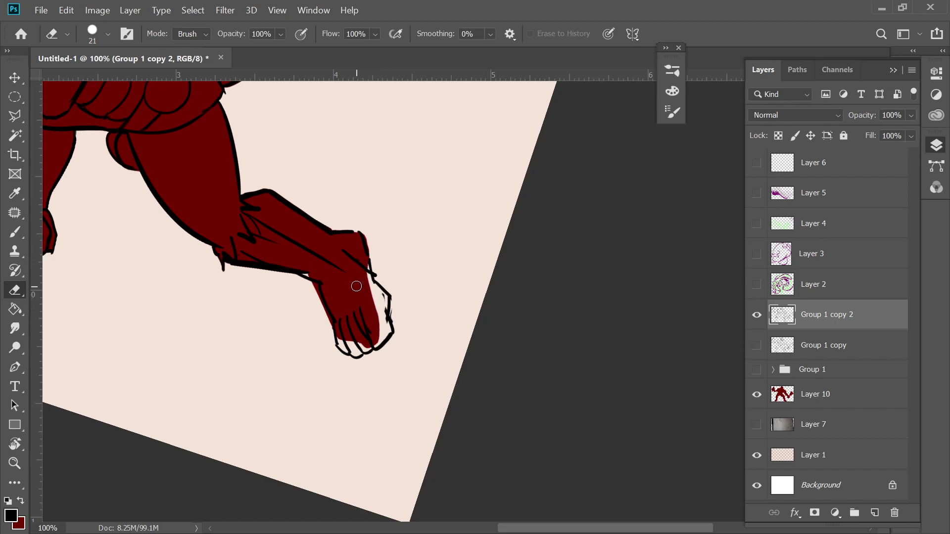
pyautogui.moveTo(378, 248); pyautogui.dragTo(380, 277)
pyautogui.press('b')
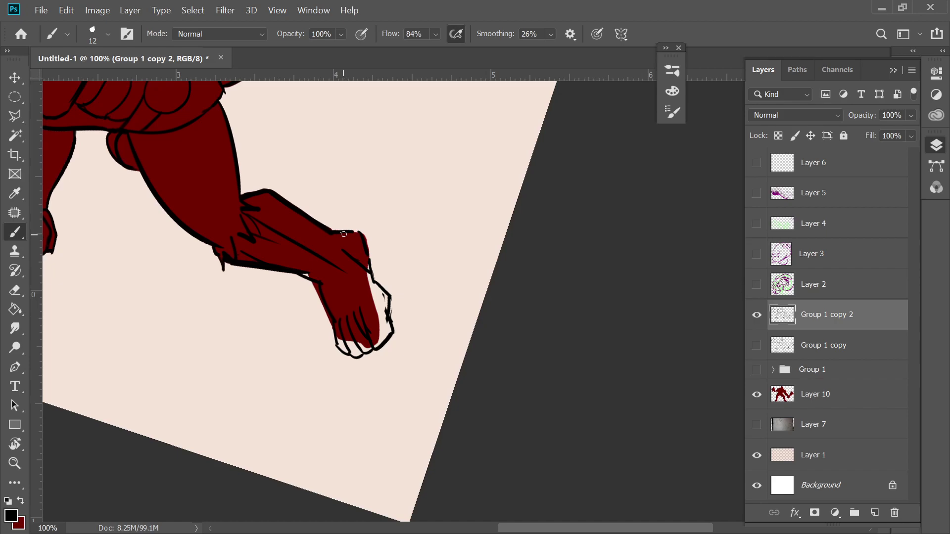
pyautogui.moveTo(344, 238); pyautogui.dragTo(368, 274)
pyautogui.press('e')
pyautogui.moveTo(346, 231)
pyautogui.mouseDown()
pyautogui.moveTo(373, 266)
pyautogui.moveTo(364, 239)
pyautogui.mouseUp()
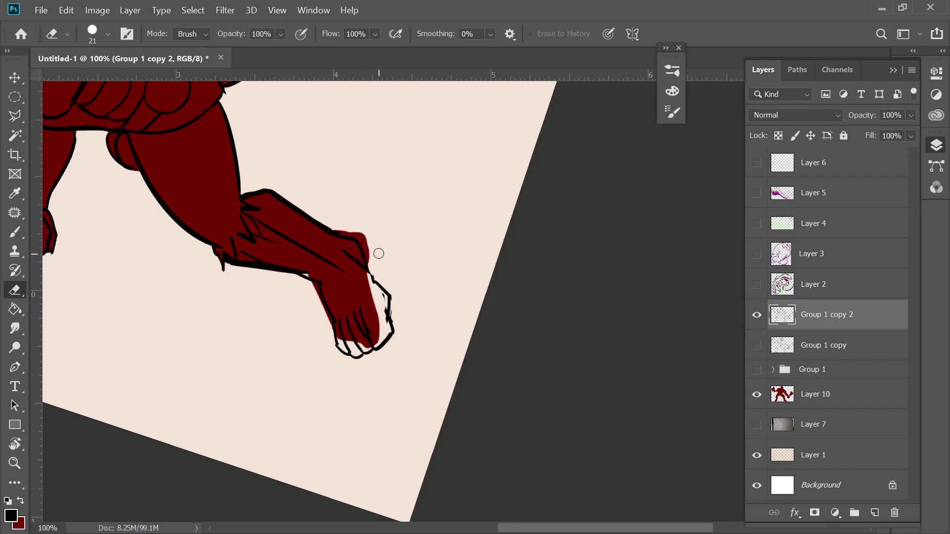
pyautogui.press('b')
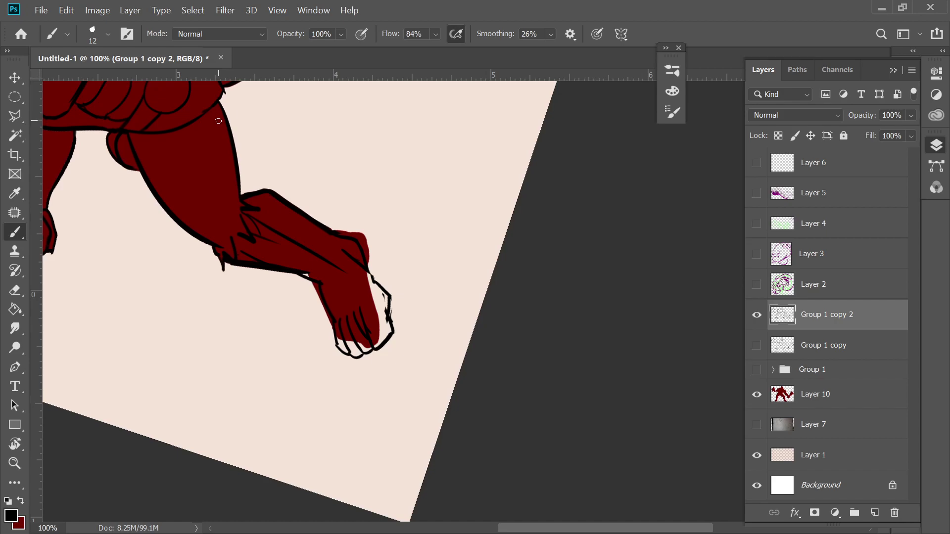
# Step: Erase the dark red base on Layer 10 that spills outside the standing foot's heel and instep outlines
pyautogui.moveTo(268, 161); pyautogui.dragTo(303, 229)
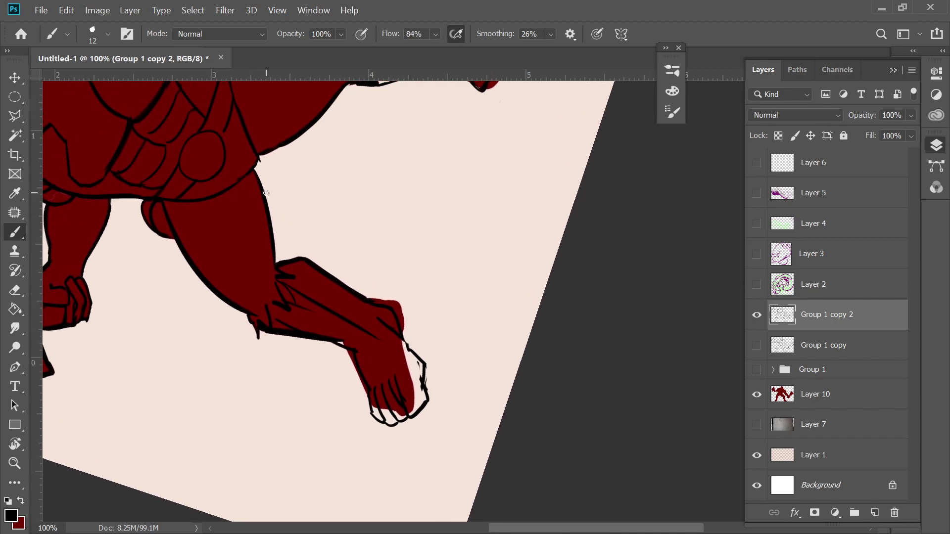
pyautogui.moveTo(266, 195); pyautogui.dragTo(272, 211)
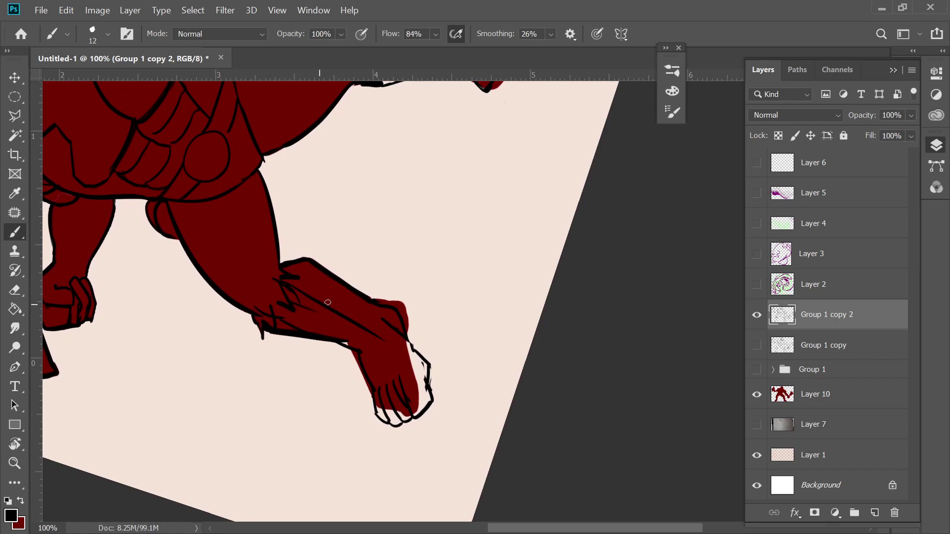
pyautogui.moveTo(428, 333)
pyautogui.mouseDown()
pyautogui.moveTo(377, 263)
pyautogui.moveTo(394, 310)
pyautogui.moveTo(386, 399)
pyautogui.moveTo(392, 388)
pyautogui.mouseUp()
pyautogui.moveTo(495, 242)
pyautogui.mouseDown()
pyautogui.moveTo(470, 212)
pyautogui.moveTo(456, 213)
pyautogui.moveTo(447, 142)
pyautogui.mouseUp()
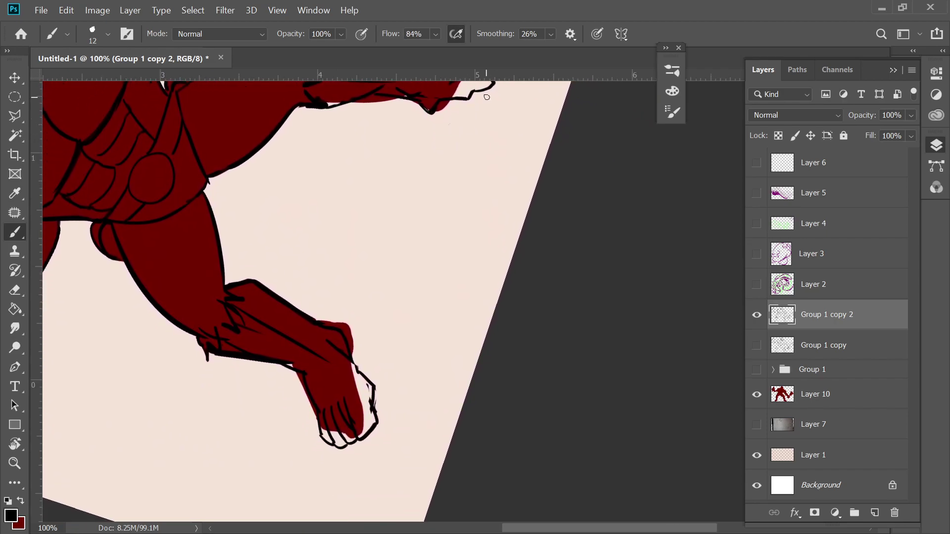
pyautogui.keyDown('ctrl'); pyautogui.click(331, 318); pyautogui.keyUp('ctrl')
pyautogui.press('e')
pyautogui.moveTo(332, 318)
pyautogui.mouseDown()
pyautogui.moveTo(355, 341)
pyautogui.moveTo(325, 400)
pyautogui.moveTo(291, 384)
pyautogui.moveTo(296, 377)
pyautogui.moveTo(317, 436)
pyautogui.mouseUp()
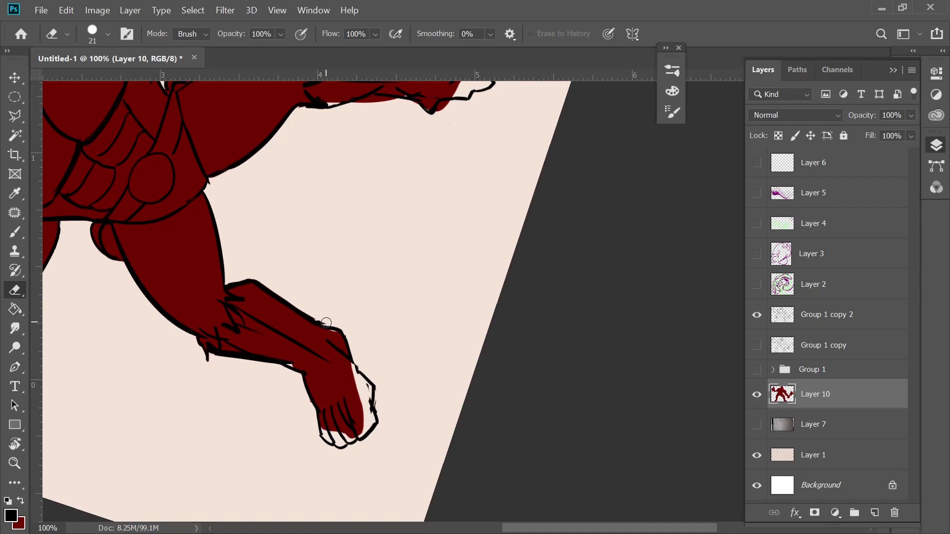
pyautogui.click(791, 315)
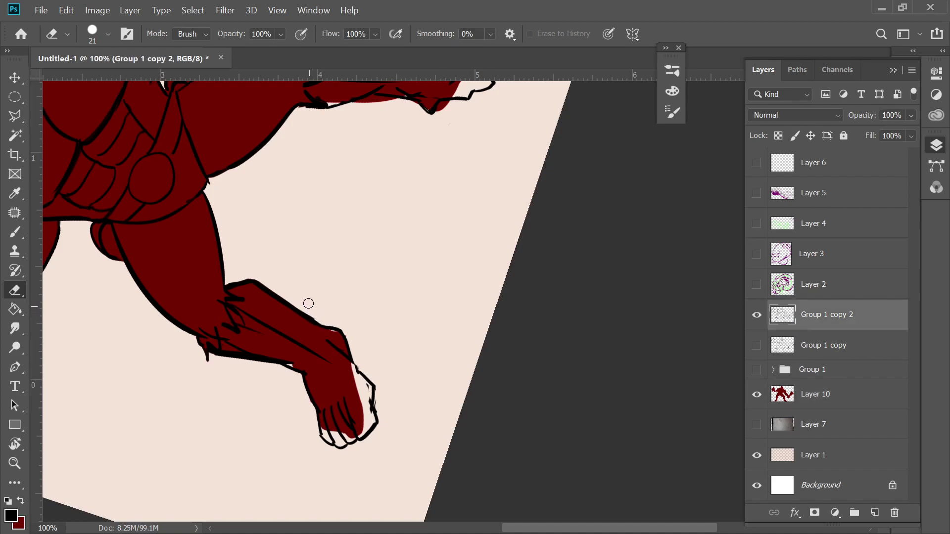
# Step: Erase the red overflow around the raised leg and foot on Layer 10, and trim the stray toe line on Group 1 copy 2
pyautogui.moveTo(532, 310); pyautogui.dragTo(552, 373)
pyautogui.press('r')
pyautogui.moveTo(499, 275); pyautogui.dragTo(386, 166)
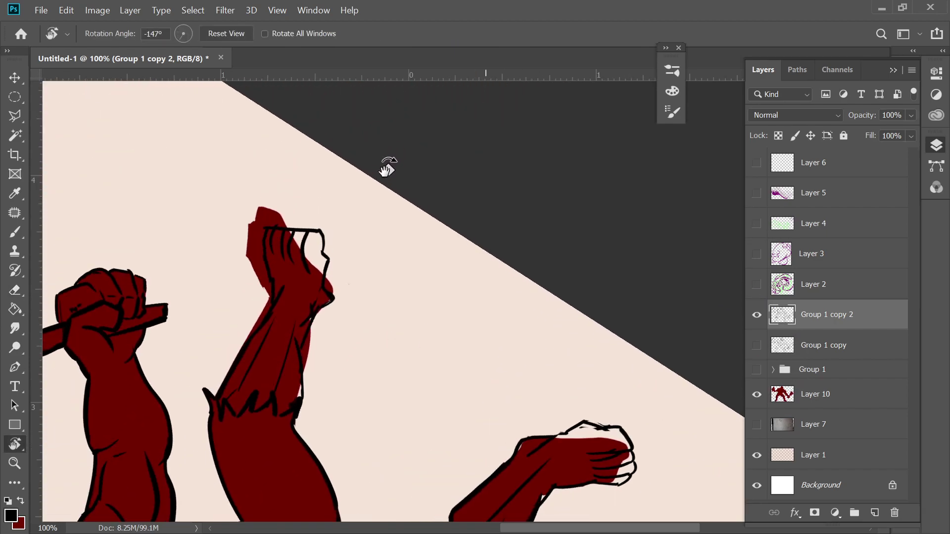
pyautogui.press('e')
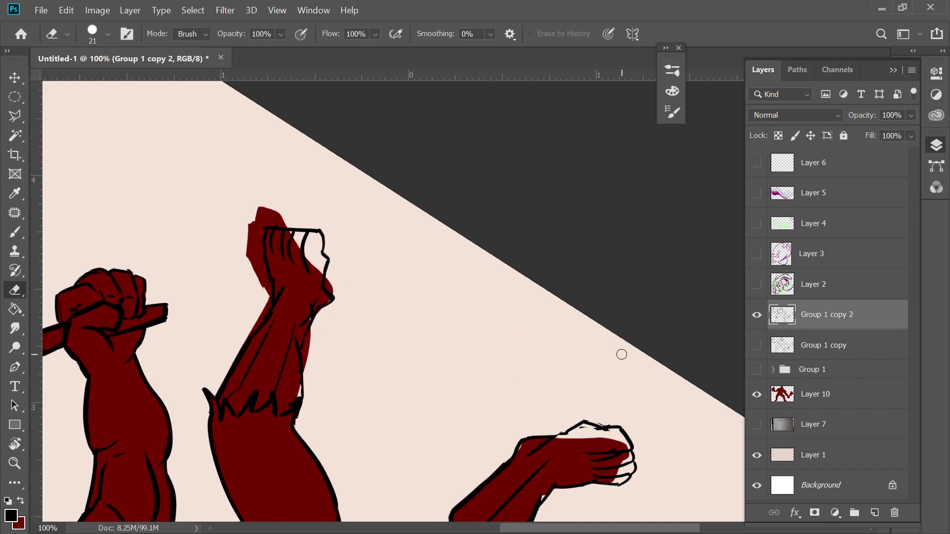
pyautogui.click(791, 395)
pyautogui.moveTo(314, 333); pyautogui.dragTo(309, 377)
pyautogui.moveTo(333, 287); pyautogui.dragTo(333, 291)
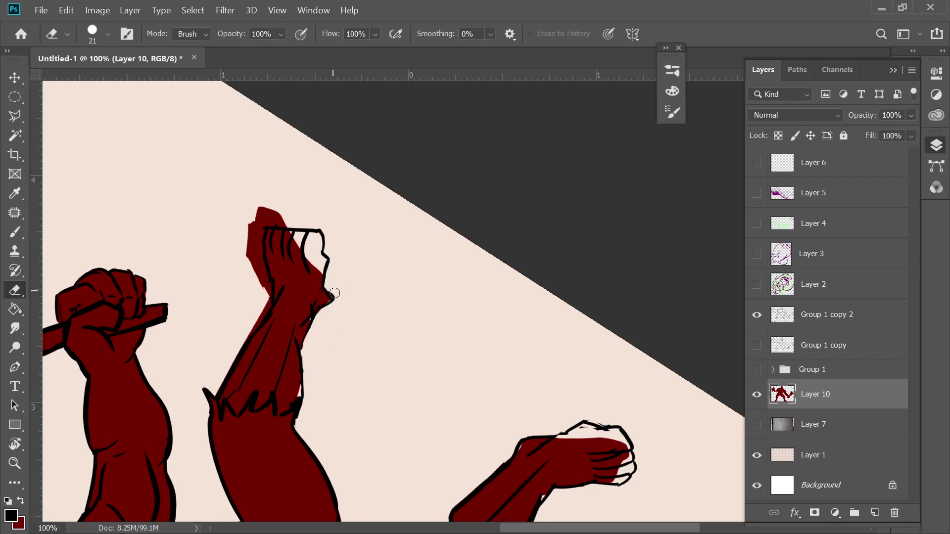
pyautogui.moveTo(248, 322)
pyautogui.mouseDown()
pyautogui.moveTo(233, 347)
pyautogui.moveTo(266, 299)
pyautogui.moveTo(251, 198)
pyautogui.moveTo(254, 281)
pyautogui.moveTo(271, 205)
pyautogui.moveTo(293, 223)
pyautogui.moveTo(271, 214)
pyautogui.mouseUp()
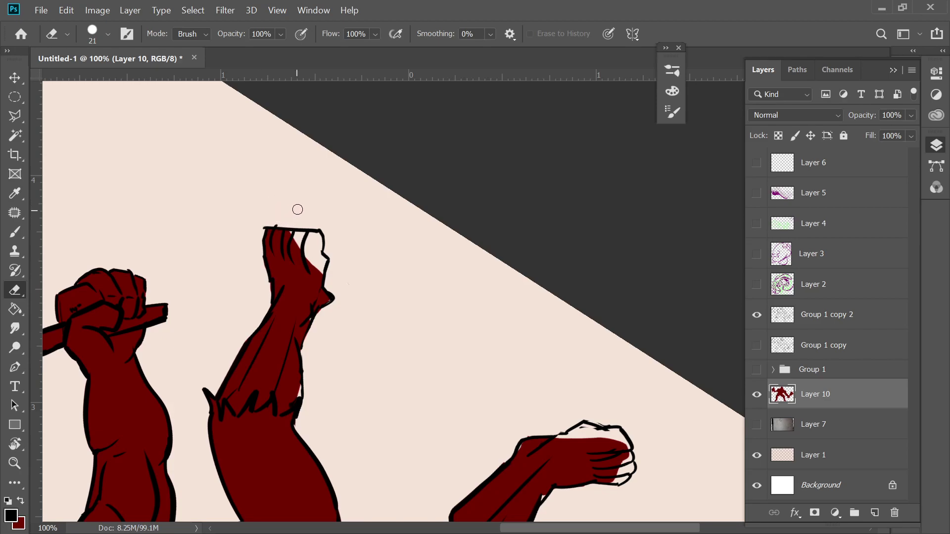
pyautogui.click(788, 316)
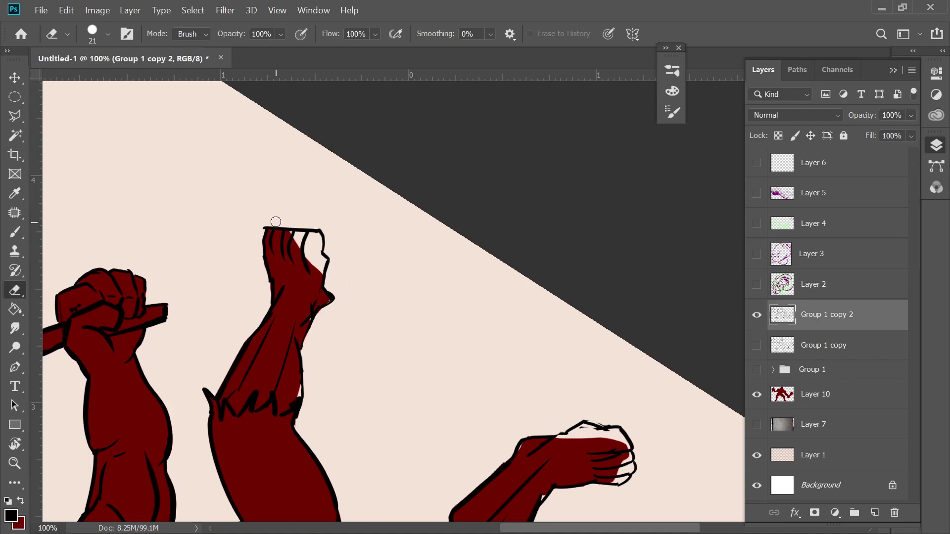
# Step: Paint dark red on Layer 10 to fill the empty areas inside both feet's outlines
pyautogui.click(771, 405)
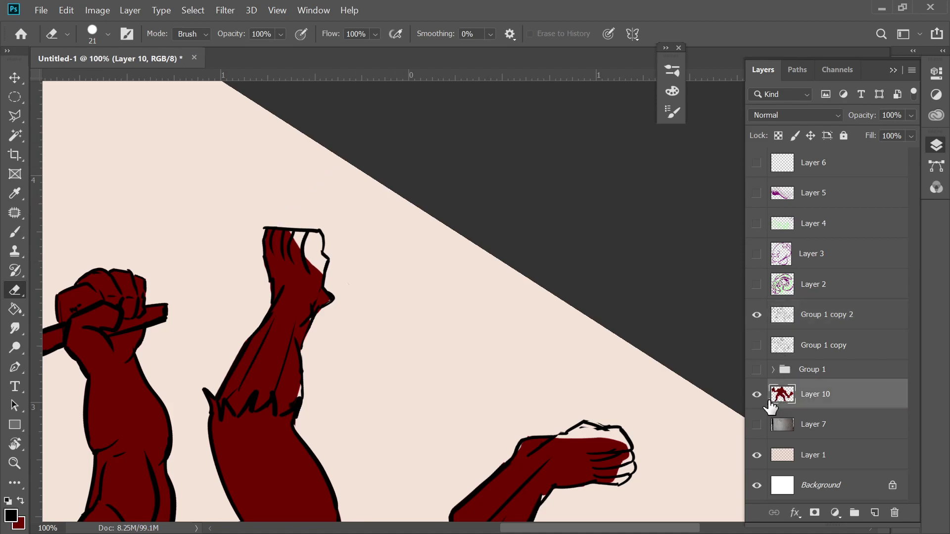
pyautogui.press('x')
pyautogui.press('b')
pyautogui.moveTo(283, 241)
pyautogui.mouseDown()
pyautogui.moveTo(319, 234)
pyautogui.moveTo(318, 284)
pyautogui.moveTo(319, 236)
pyautogui.moveTo(312, 275)
pyautogui.moveTo(317, 233)
pyautogui.moveTo(306, 266)
pyautogui.moveTo(312, 235)
pyautogui.moveTo(281, 240)
pyautogui.moveTo(303, 239)
pyautogui.mouseUp()
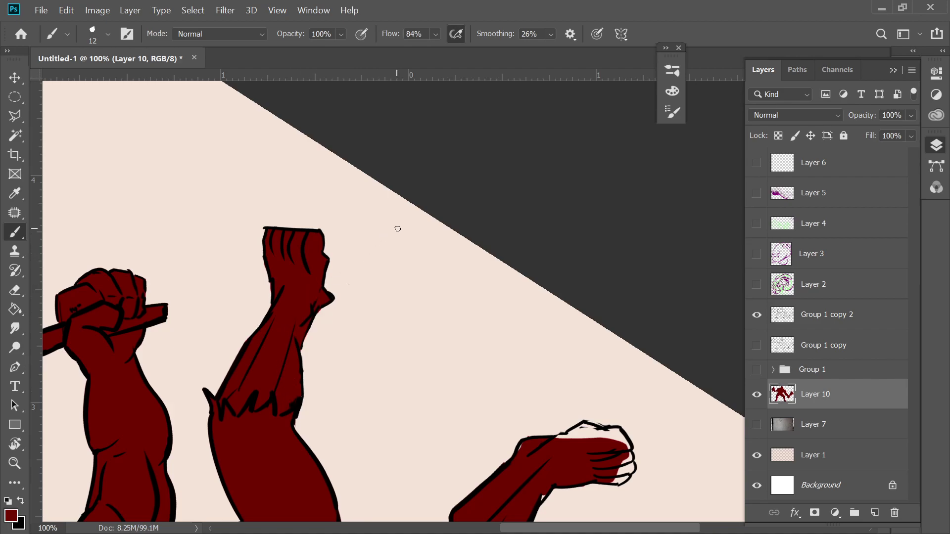
pyautogui.moveTo(420, 271)
pyautogui.mouseDown()
pyautogui.moveTo(369, 209)
pyautogui.moveTo(417, 117)
pyautogui.mouseUp()
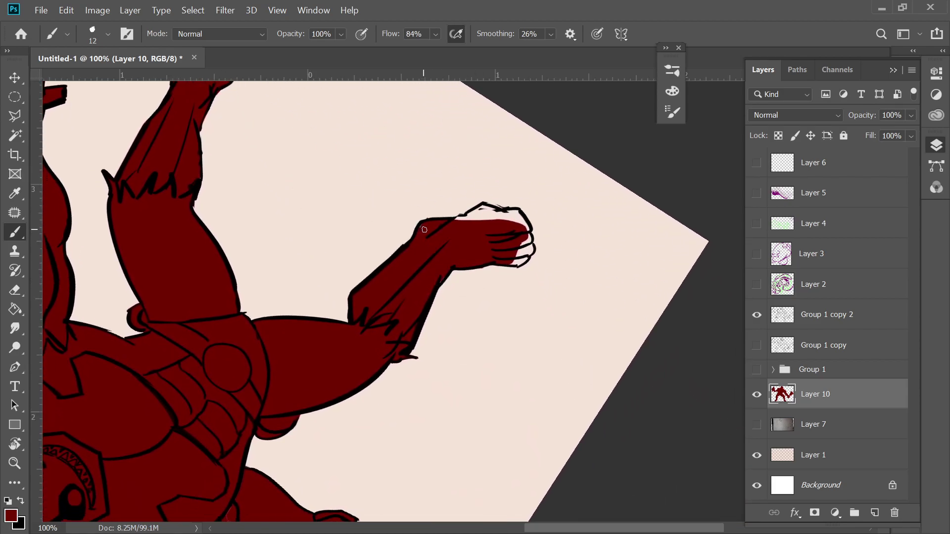
pyautogui.moveTo(456, 226)
pyautogui.mouseDown()
pyautogui.moveTo(486, 206)
pyautogui.moveTo(481, 214)
pyautogui.moveTo(512, 214)
pyautogui.mouseUp()
pyautogui.moveTo(521, 227)
pyautogui.mouseDown()
pyautogui.moveTo(530, 250)
pyautogui.moveTo(520, 247)
pyautogui.moveTo(521, 261)
pyautogui.moveTo(522, 233)
pyautogui.mouseUp()
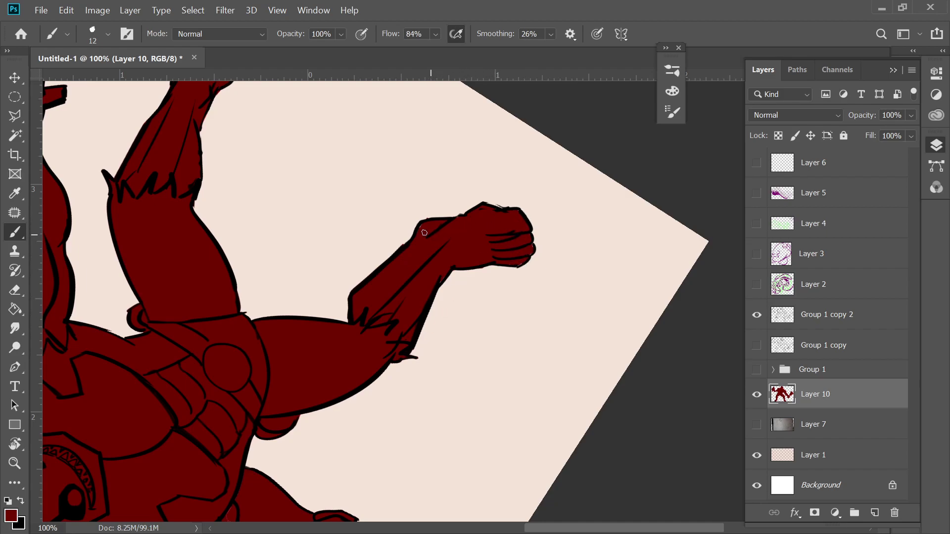
# Step: Erase the pointed heel outline of the character's left foot on Group 1 copy 2
pyautogui.scroll(-5, 390, 327)
pyautogui.hscroll(-8, 393, 341)
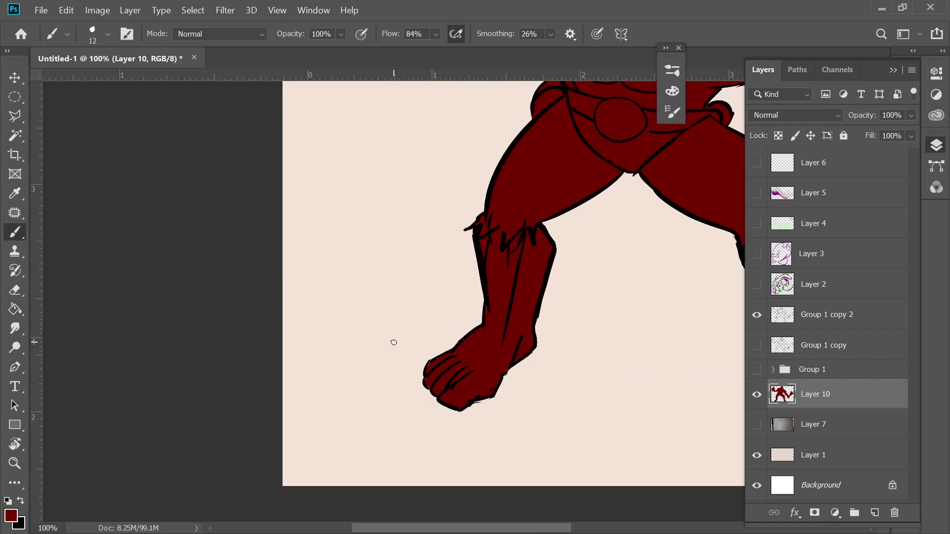
pyautogui.moveTo(461, 223); pyautogui.dragTo(409, 357)
pyautogui.moveTo(485, 265); pyautogui.dragTo(411, 360)
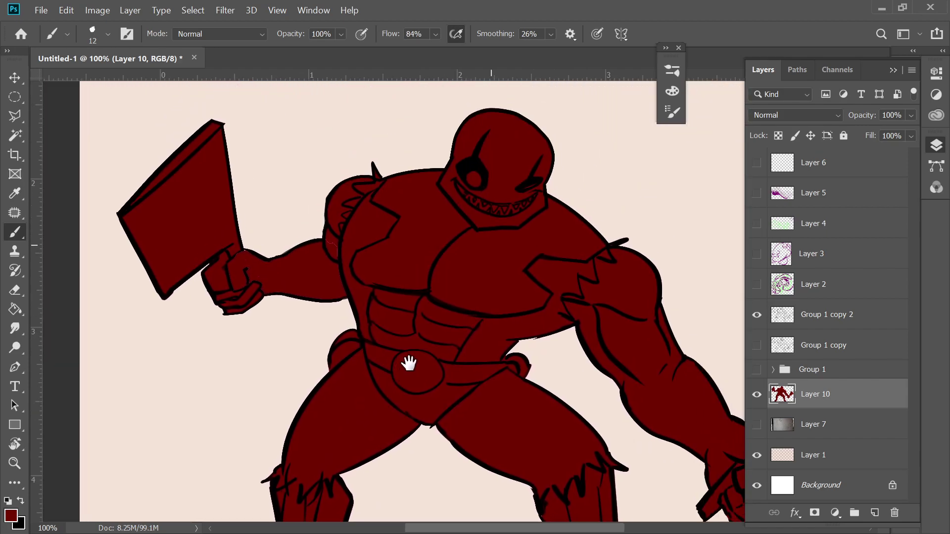
pyautogui.moveTo(498, 214); pyautogui.dragTo(441, 134)
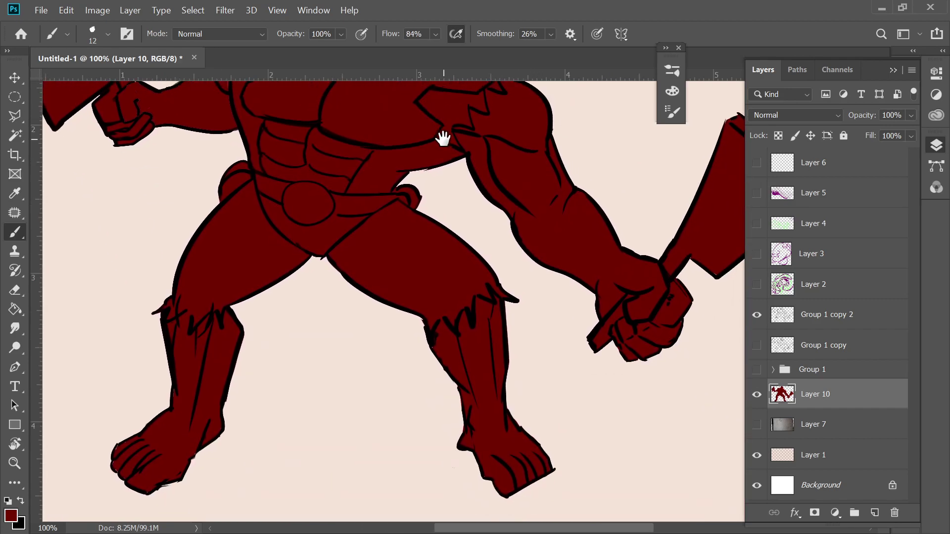
pyautogui.moveTo(450, 272); pyautogui.dragTo(438, 192)
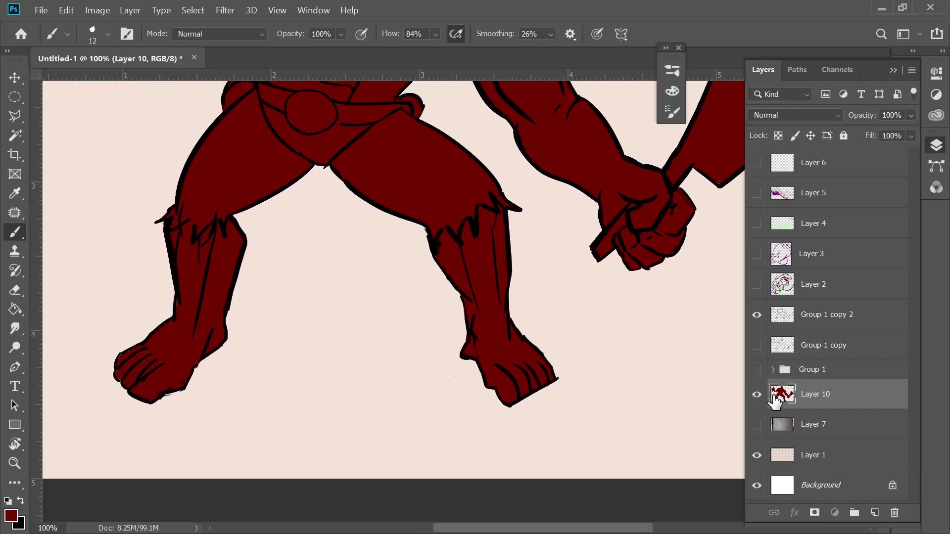
pyautogui.press('e')
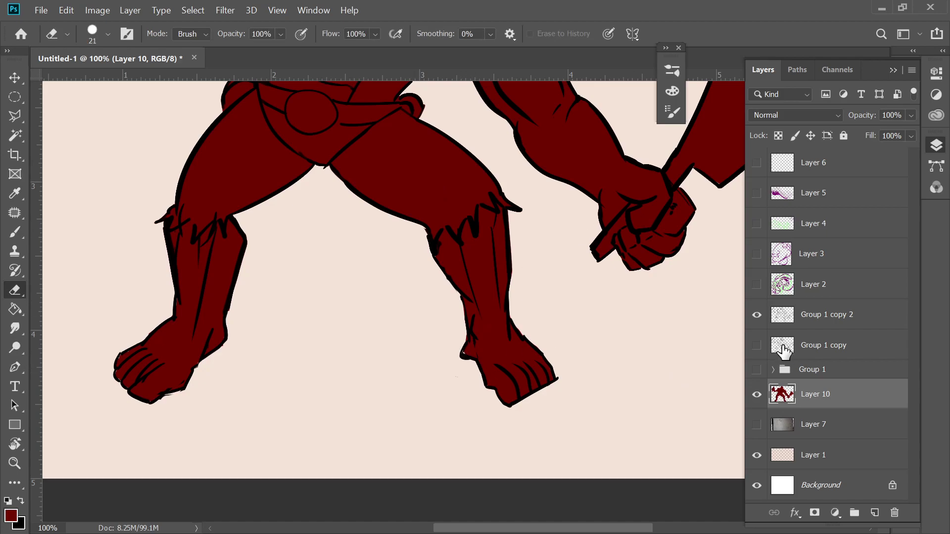
pyautogui.click(784, 324)
pyautogui.moveTo(457, 368); pyautogui.dragTo(452, 350)
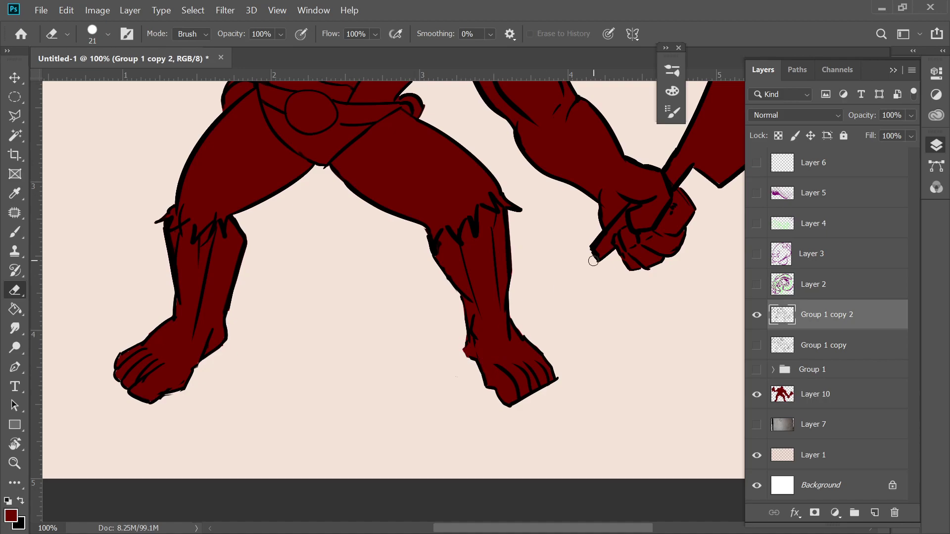
# Step: Redraw the left foot's heel in black with a rounder contour and reinforce the outer outline of that lower leg
pyautogui.press('b')
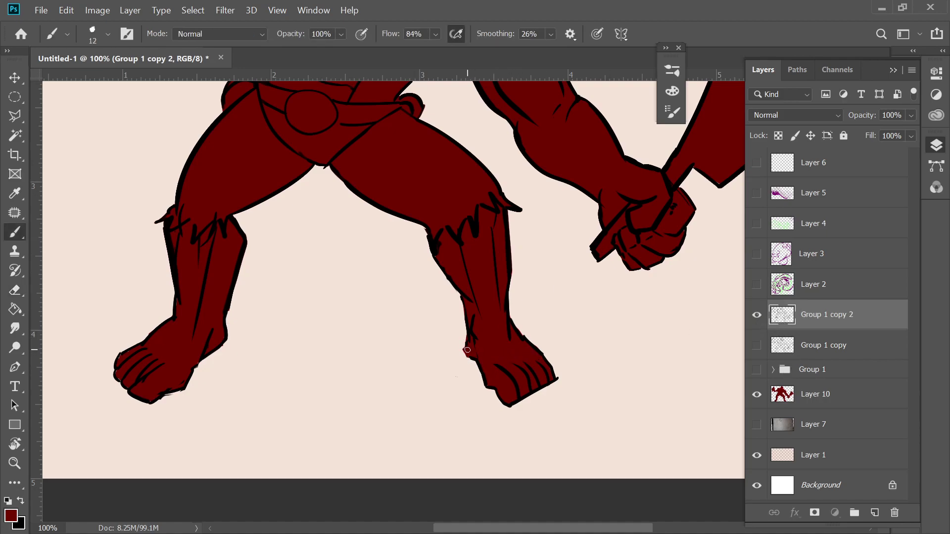
pyautogui.press('c')
pyautogui.press('x')
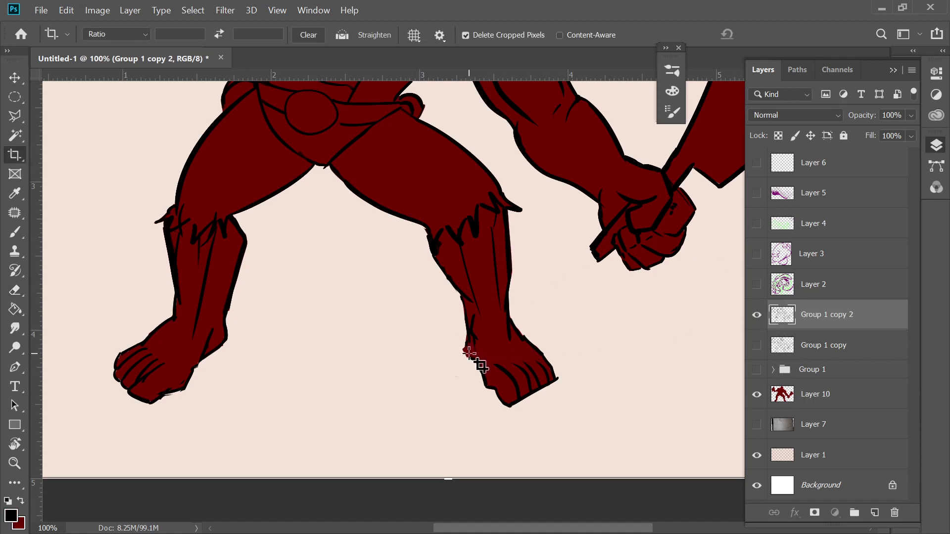
pyautogui.press('b')
pyautogui.press('c')
pyautogui.press('b')
pyautogui.press('x')
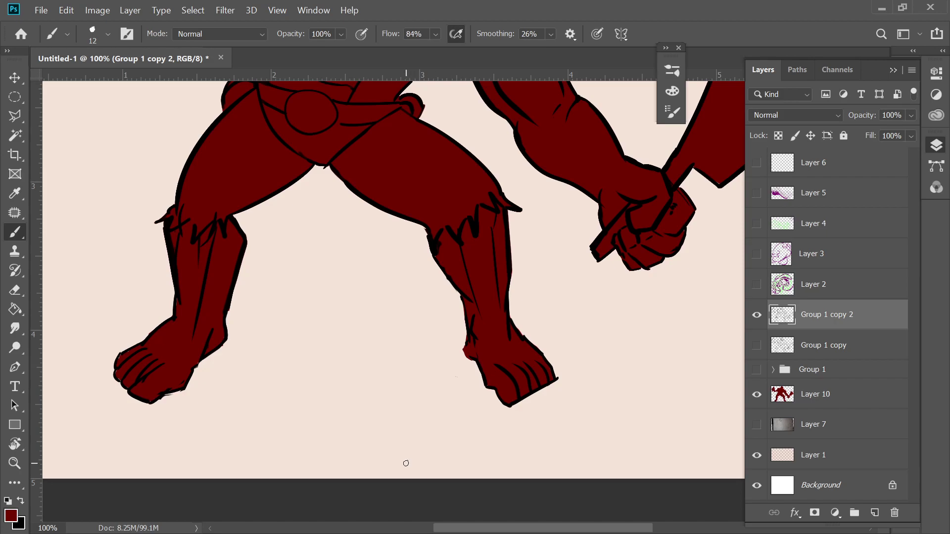
pyautogui.press('x')
pyautogui.moveTo(466, 347); pyautogui.dragTo(474, 360)
pyautogui.moveTo(460, 295)
pyautogui.mouseDown()
pyautogui.moveTo(468, 342)
pyautogui.moveTo(430, 233)
pyautogui.mouseUp()
# Step: Erase the excess line work beside the shin outline of the character's right leg
pyautogui.press('e')
pyautogui.moveTo(184, 310)
pyautogui.mouseDown()
pyautogui.moveTo(184, 274)
pyautogui.moveTo(197, 326)
pyautogui.moveTo(183, 315)
pyautogui.moveTo(186, 284)
pyautogui.moveTo(188, 337)
pyautogui.moveTo(174, 312)
pyautogui.mouseUp()
pyautogui.press('b')
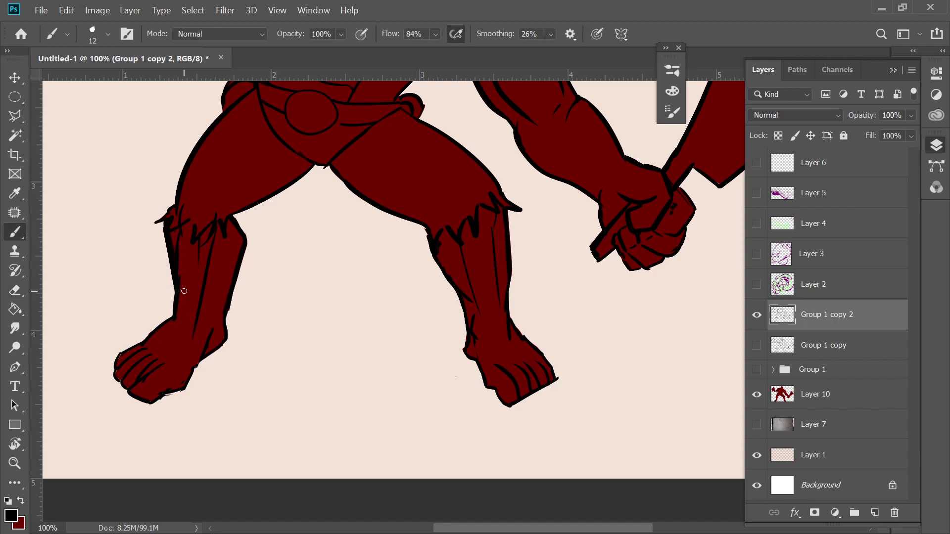
# Step: Clean up the torn trouser edge at the character's right knee, erasing stray strokes and sharpening its jagged points
pyautogui.press('e')
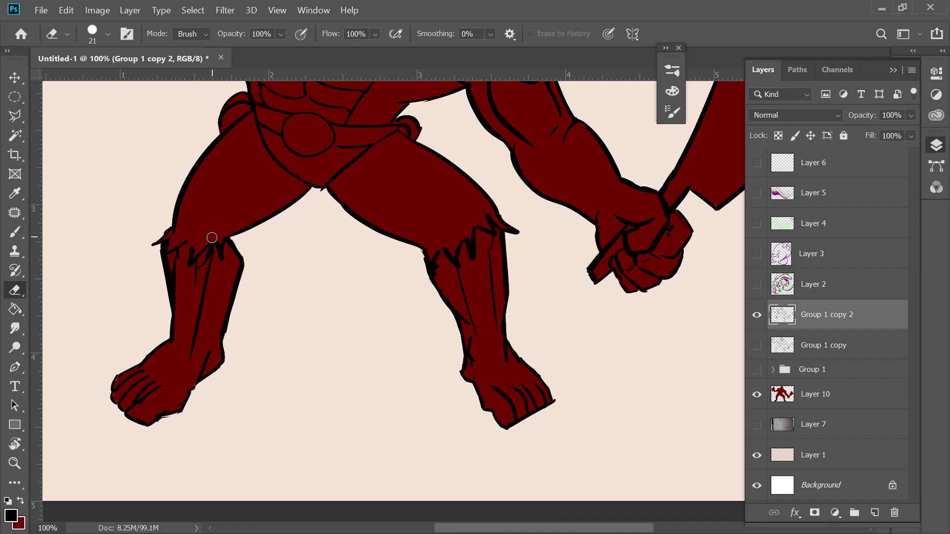
pyautogui.press('b')
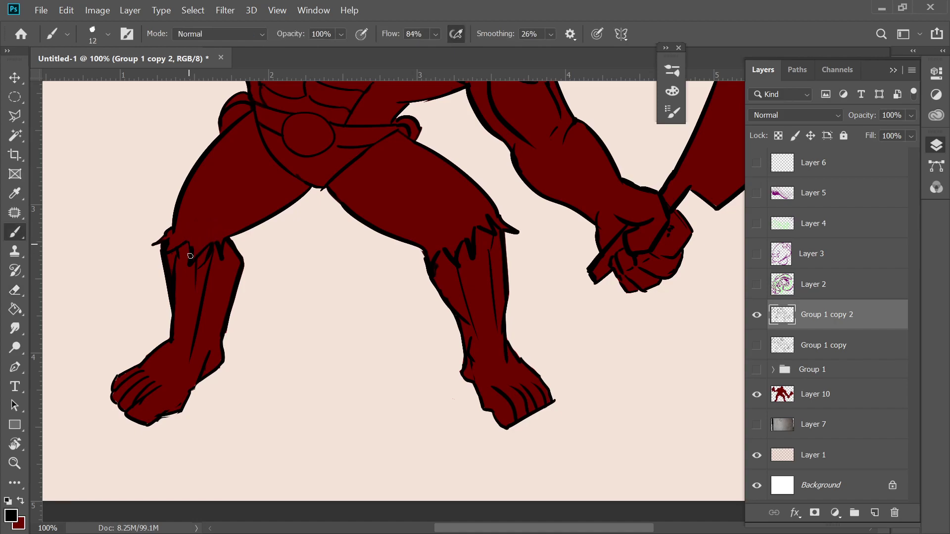
pyautogui.press('w')
pyautogui.rightClick(196, 202)
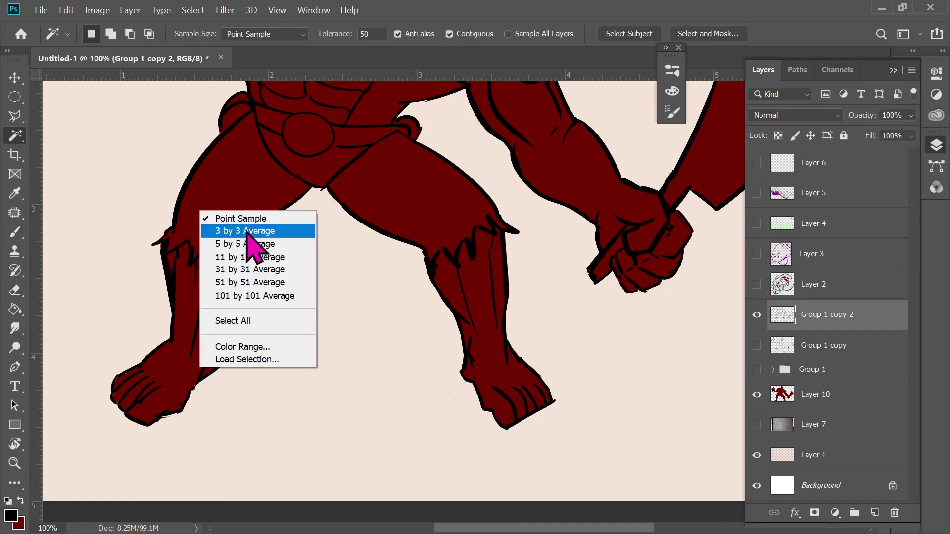
pyautogui.press('Escape')
pyautogui.press('e')
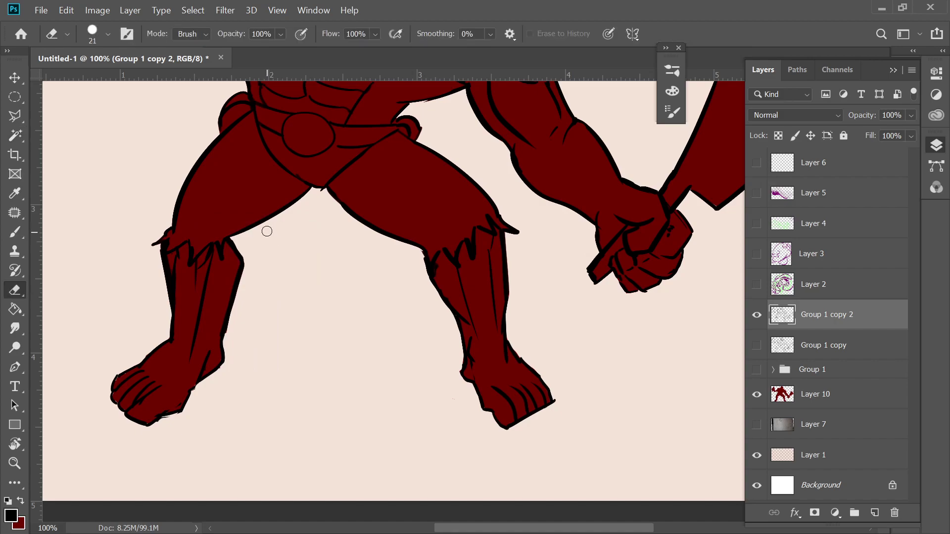
pyautogui.rightClick(227, 215)
pyautogui.moveTo(305, 259); pyautogui.dragTo(303, 259)
pyautogui.press('Return')
pyautogui.press('b')
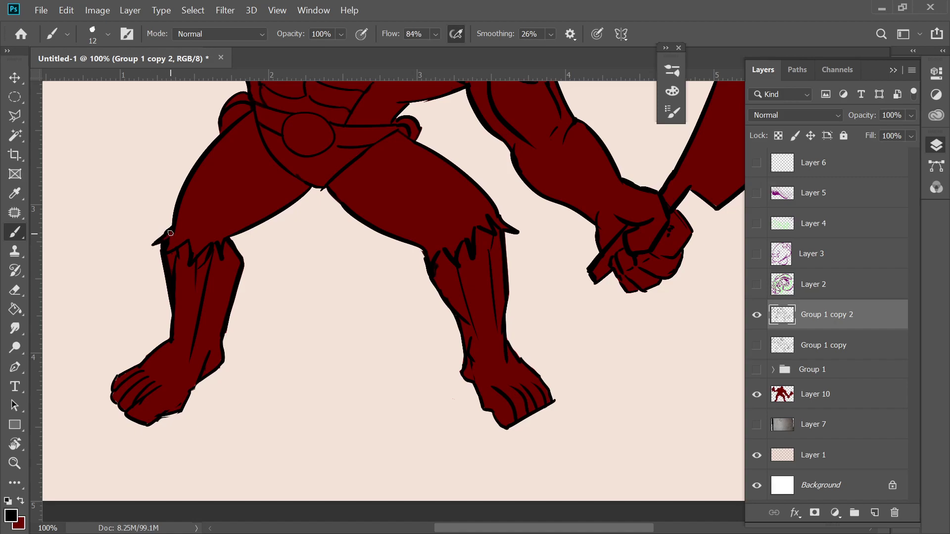
# Step: Erase the dark red spill below the crotch outline between the thighs on Layer 10
pyautogui.scroll(3, 351, 110)
pyautogui.press('e')
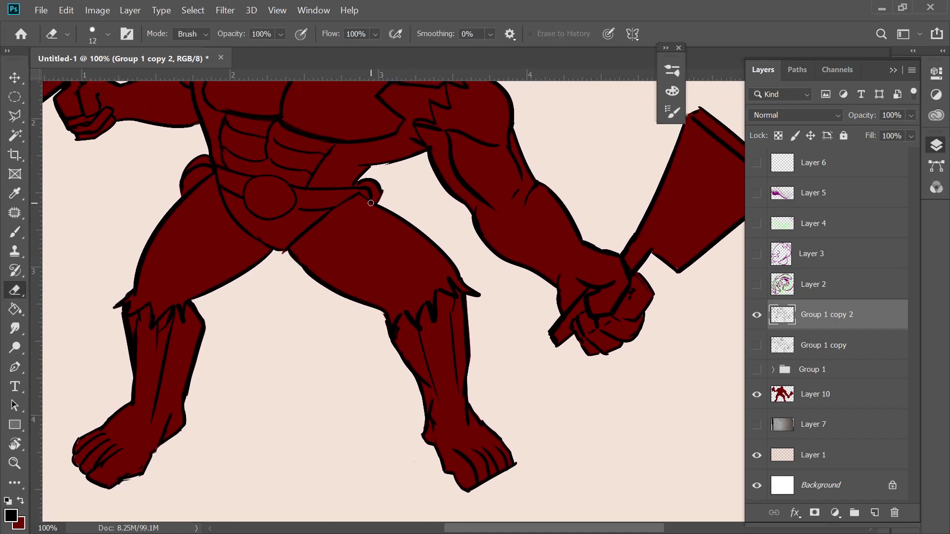
pyautogui.click(789, 396)
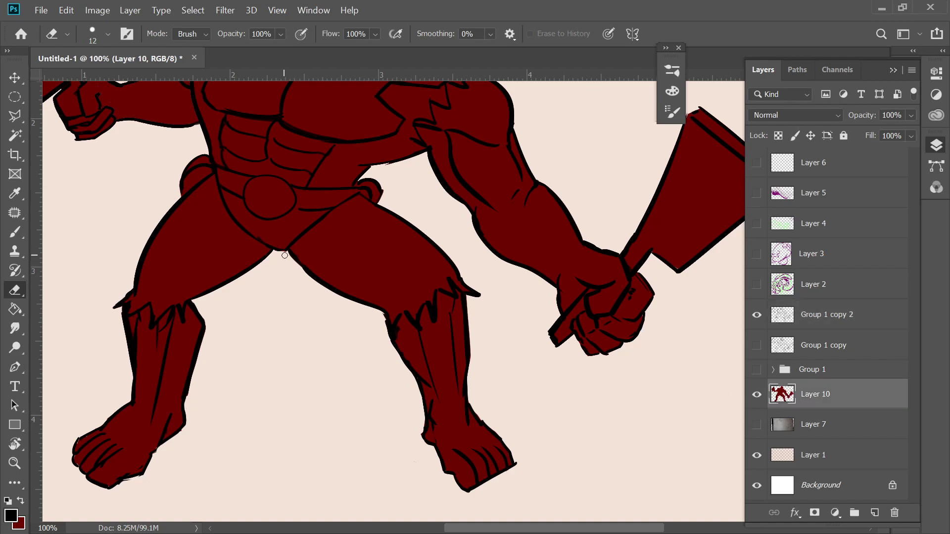
pyautogui.scroll(3, 341, 297)
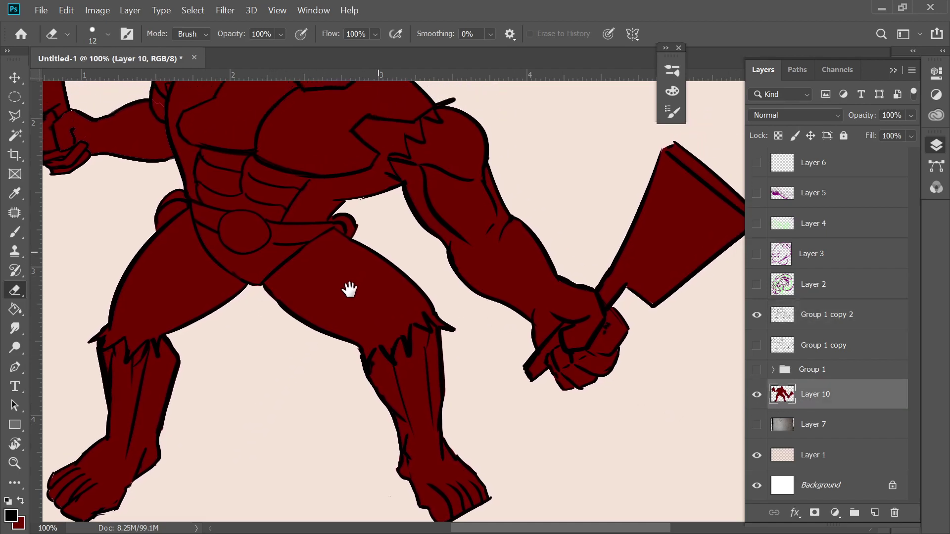
pyautogui.scroll(3, 475, 158)
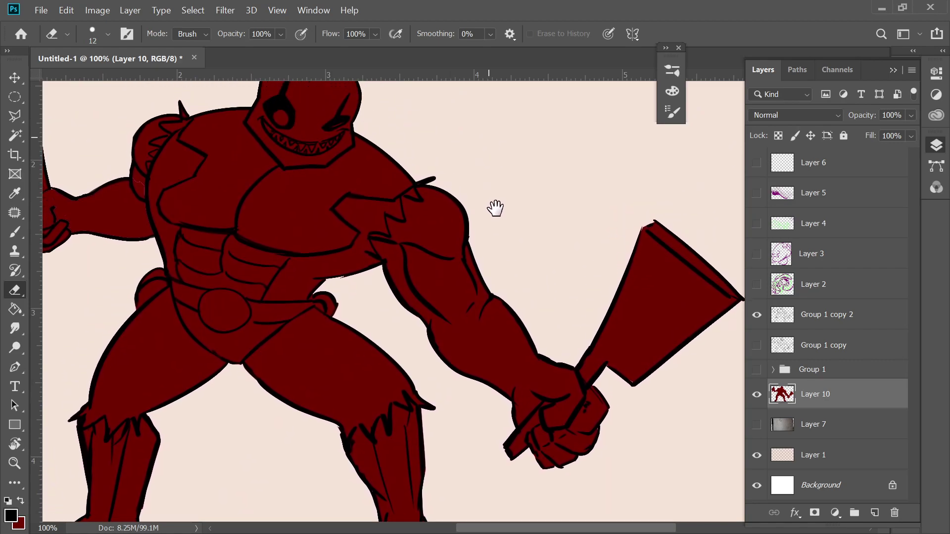
# Step: Rotate the canvas until the cleaver in the character's left hand stands upright and toggle Layer 10's visibility to check its colour edges
pyautogui.press('r')
pyautogui.moveTo(526, 182); pyautogui.dragTo(340, 153)
pyautogui.press('b')
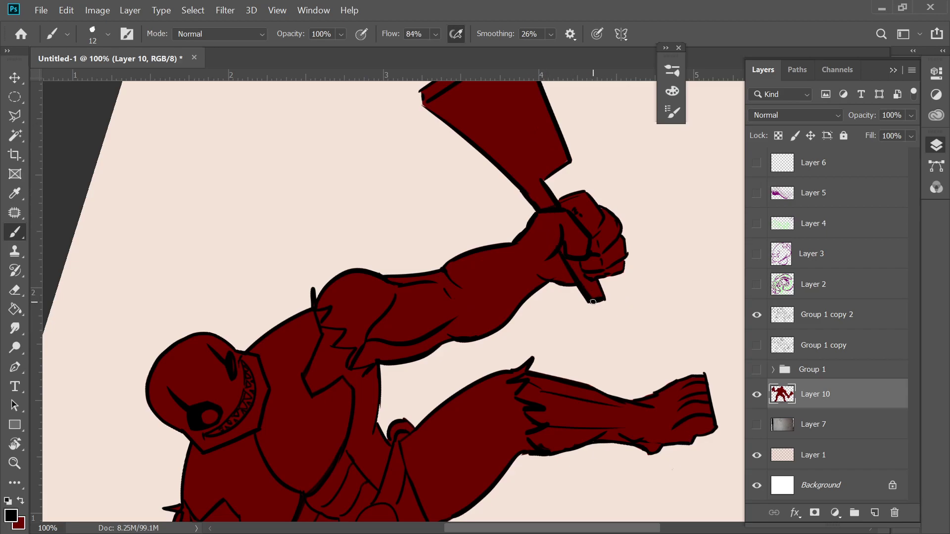
pyautogui.press('Escape')
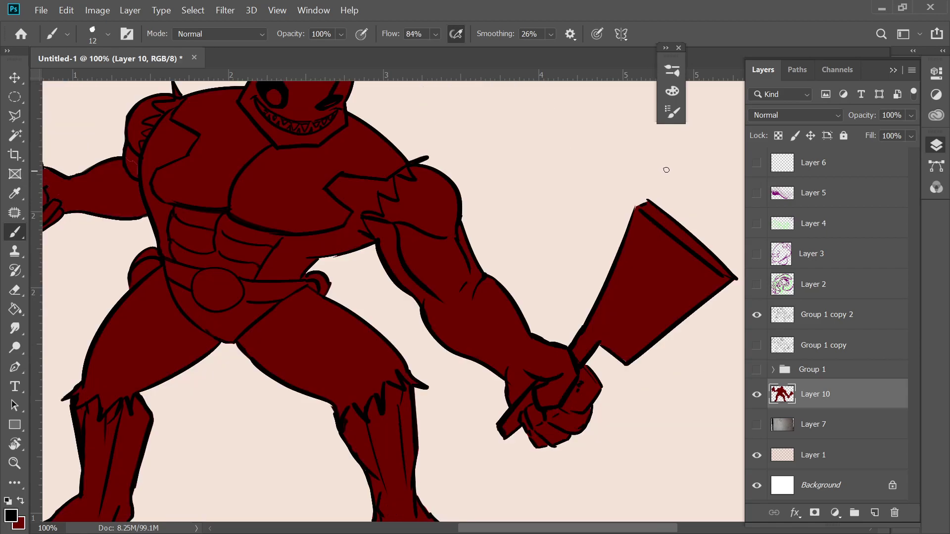
pyautogui.press('r')
pyautogui.moveTo(680, 168)
pyautogui.mouseDown()
pyautogui.moveTo(533, 79)
pyautogui.moveTo(547, 115)
pyautogui.mouseUp()
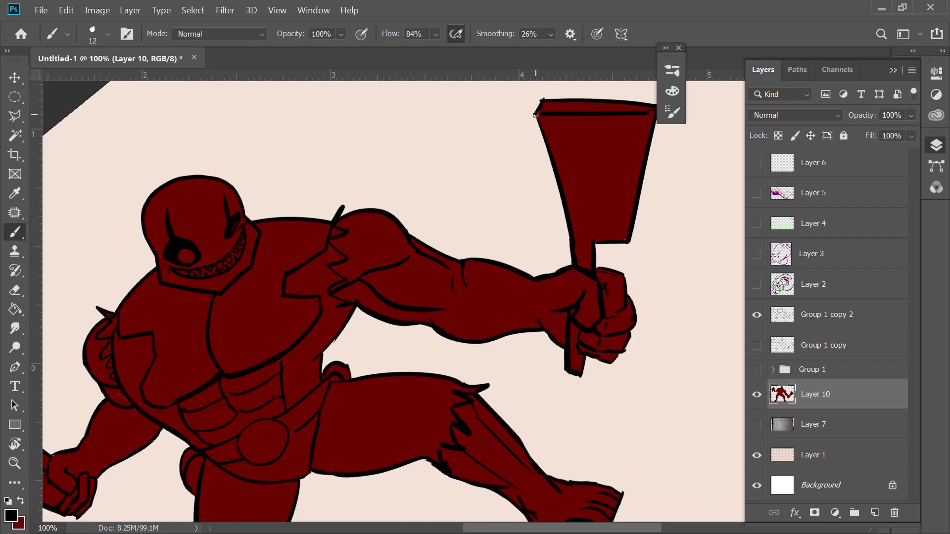
pyautogui.press('e')
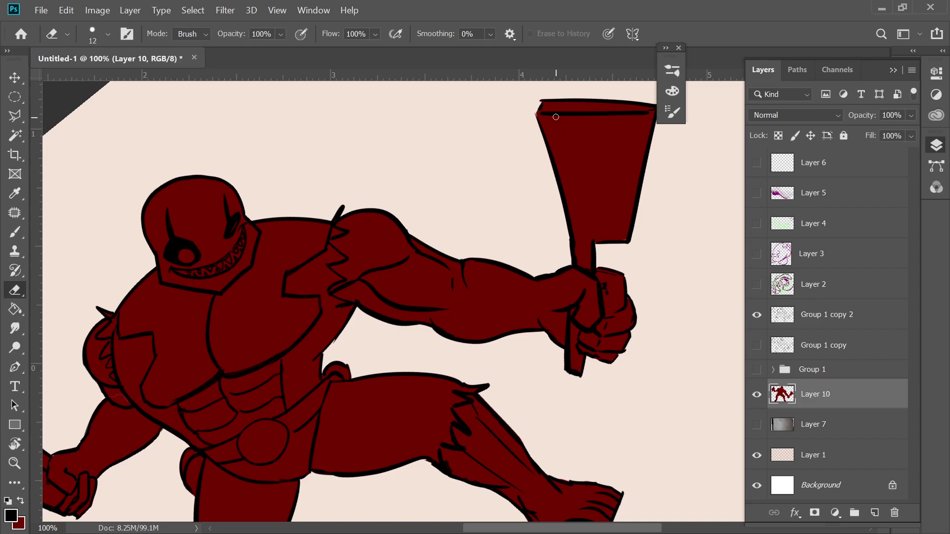
pyautogui.click(757, 394)
pyautogui.moveTo(574, 370); pyautogui.dragTo(539, 161)
pyautogui.click(757, 399)
pyautogui.click(758, 399)
pyautogui.click(758, 399)
pyautogui.scroll(5, 643, 366)
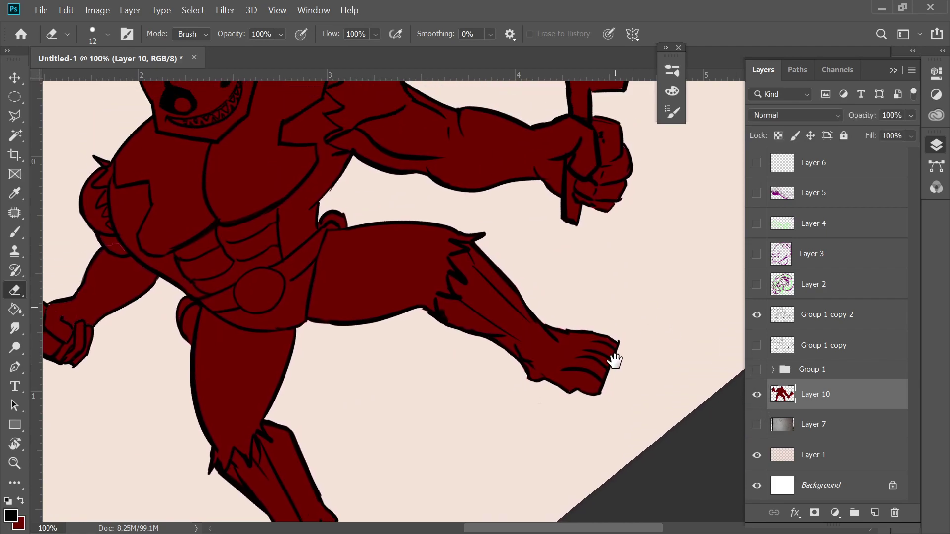
# Step: Reinforce the black outline at the outer corner of the upright cleaver's blade on Group 1 copy 2
pyautogui.click(821, 315)
pyautogui.scroll(1, 618, 250)
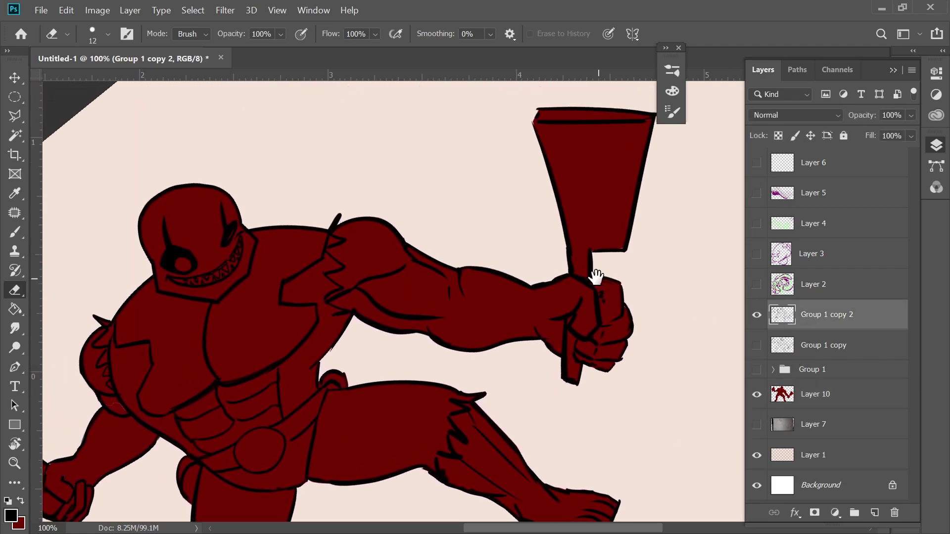
pyautogui.press('b')
pyautogui.moveTo(536, 122); pyautogui.dragTo(536, 131)
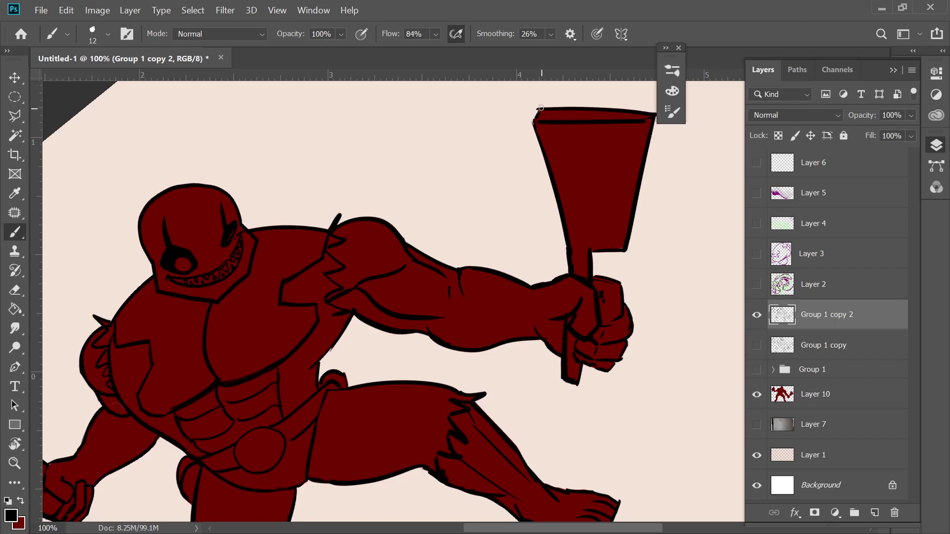
# Step: Erase the dark red colour spilling past the outline at the cleaver blade's outer corner on Layer 10
pyautogui.press('e')
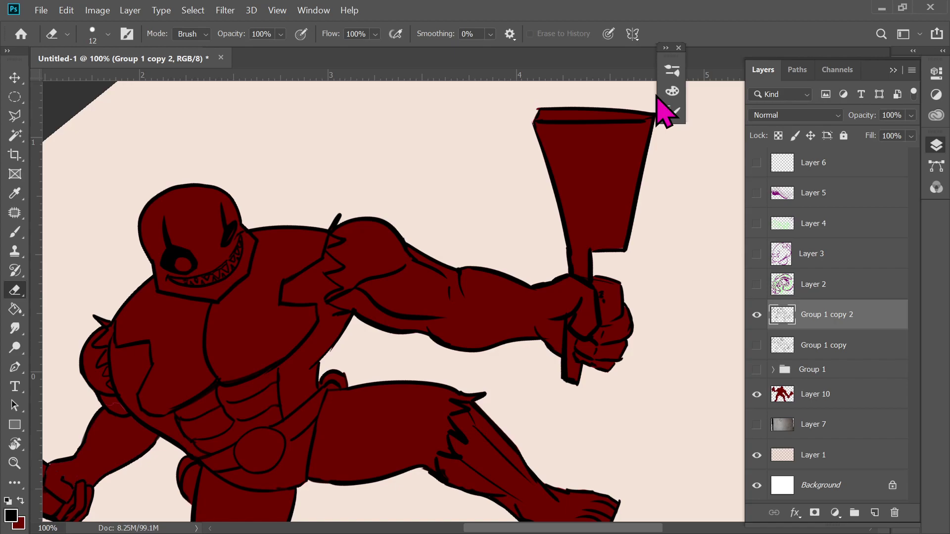
pyautogui.click(784, 396)
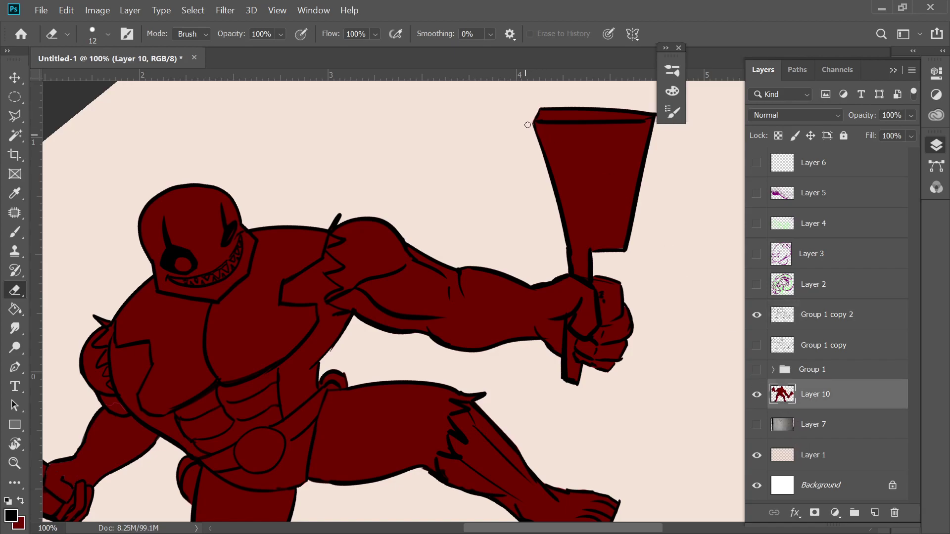
pyautogui.moveTo(508, 210); pyautogui.dragTo(559, 190)
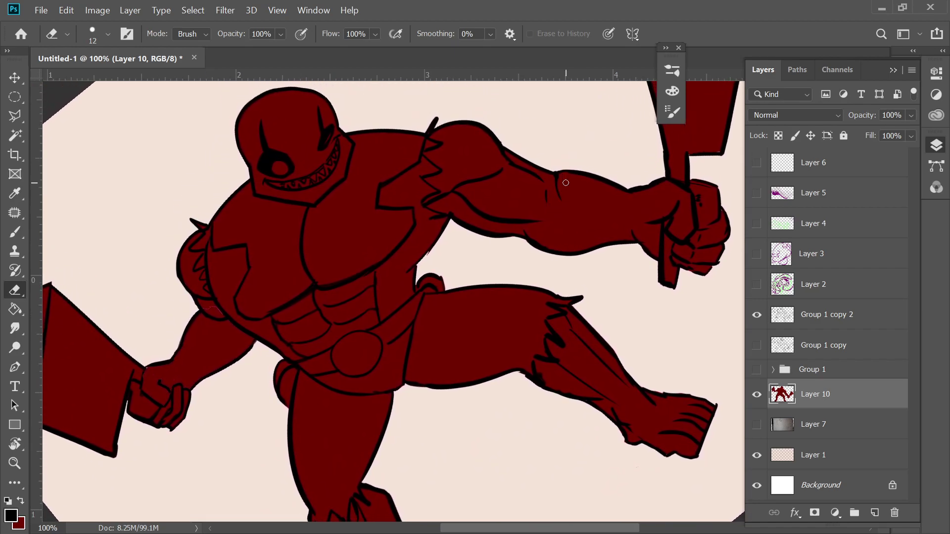
pyautogui.moveTo(577, 333); pyautogui.dragTo(618, 276)
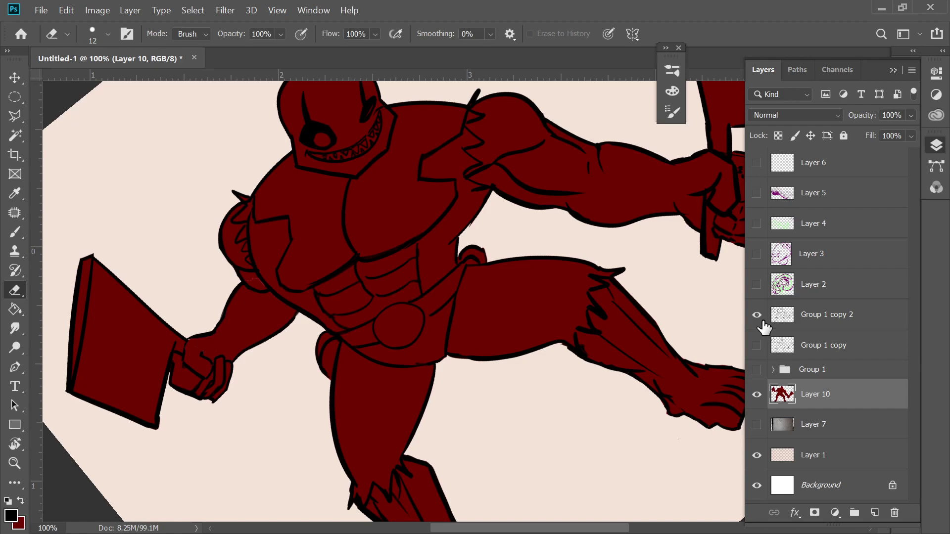
# Step: Select the area from the torn left shoulder down the side of the torso with the Magic Wand on Group 1 copy 2
pyautogui.click(787, 322)
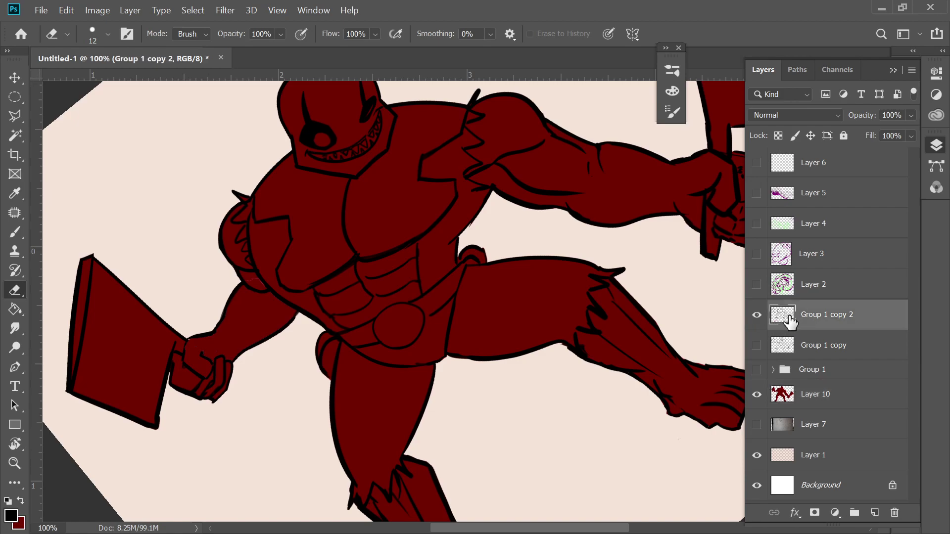
pyautogui.press('w')
pyautogui.click(460, 186)
pyautogui.keyDown('shift'); pyautogui.click(467, 226); pyautogui.keyUp('shift')
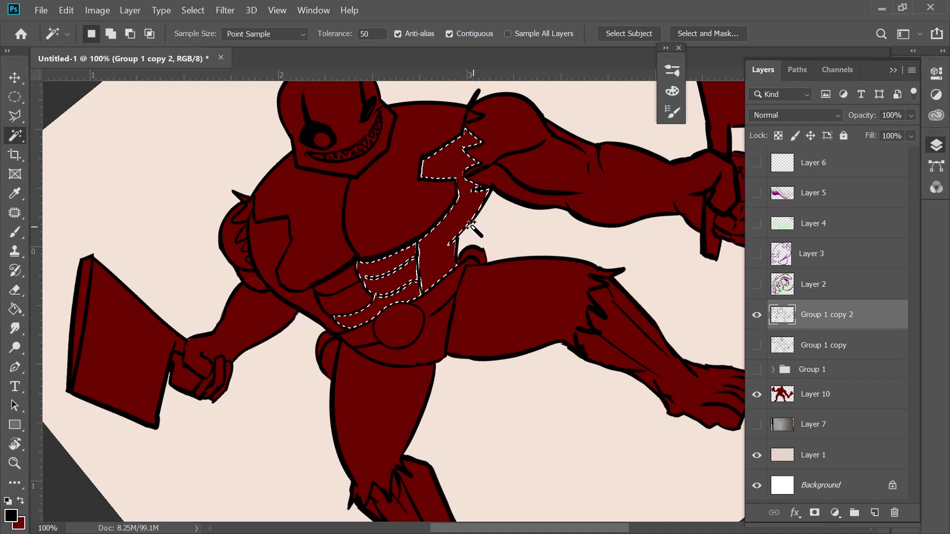
# Step: Subtract the abdominal muscle areas from the selection with the Polygonal Lasso, keeping only the shoulder and side strip
pyautogui.press('l')
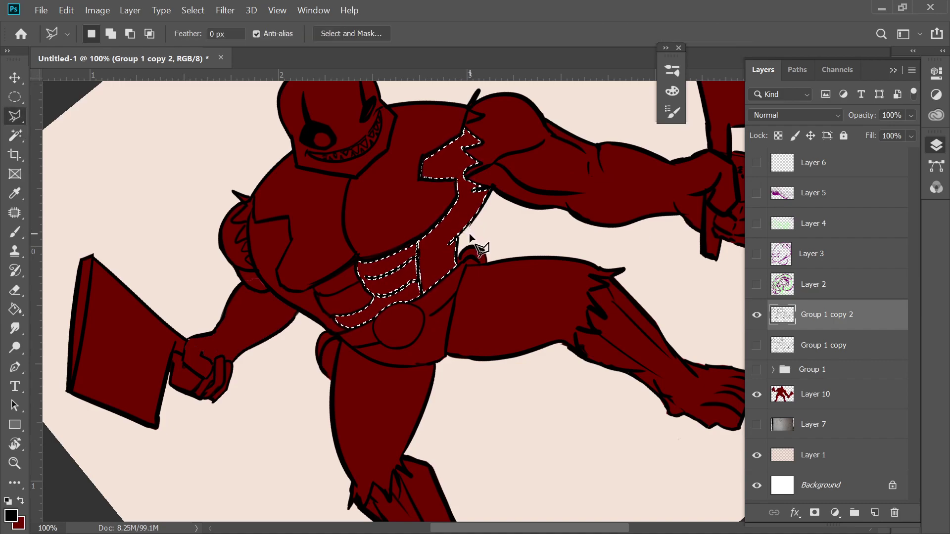
pyautogui.keyDown('alt'); pyautogui.click(422, 293); pyautogui.keyUp('alt')
pyautogui.click(413, 218)
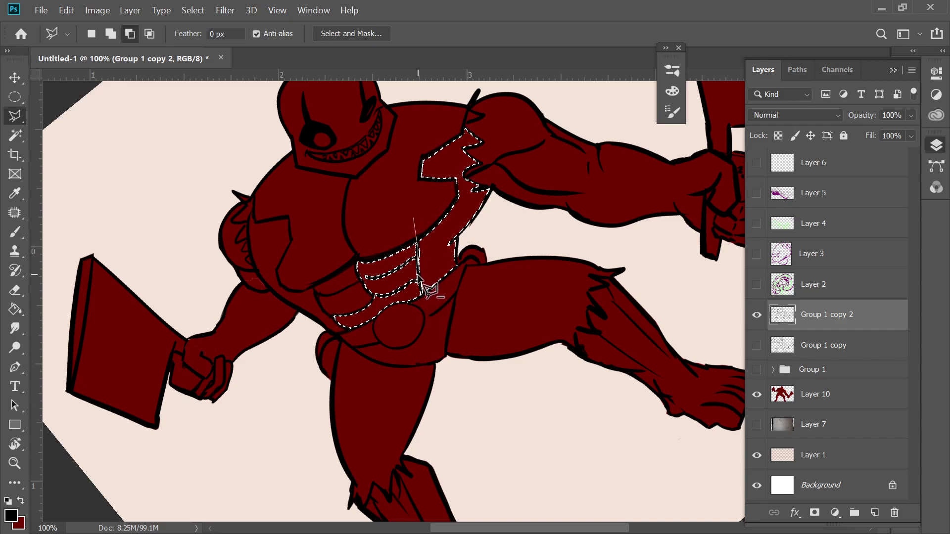
pyautogui.click(426, 309)
pyautogui.click(377, 336)
pyautogui.click(323, 306)
pyautogui.click(365, 221)
pyautogui.click(402, 196)
pyautogui.click(414, 219)
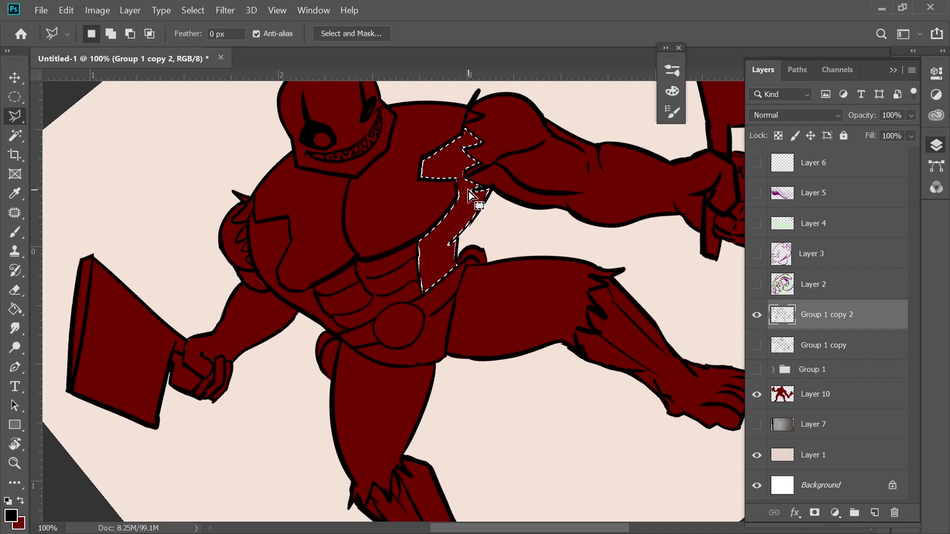
# Step: Add the opposite side strip of the torso to the selection, fill the selection with black on a new layer above Layer 10, and deselect
pyautogui.press('w')
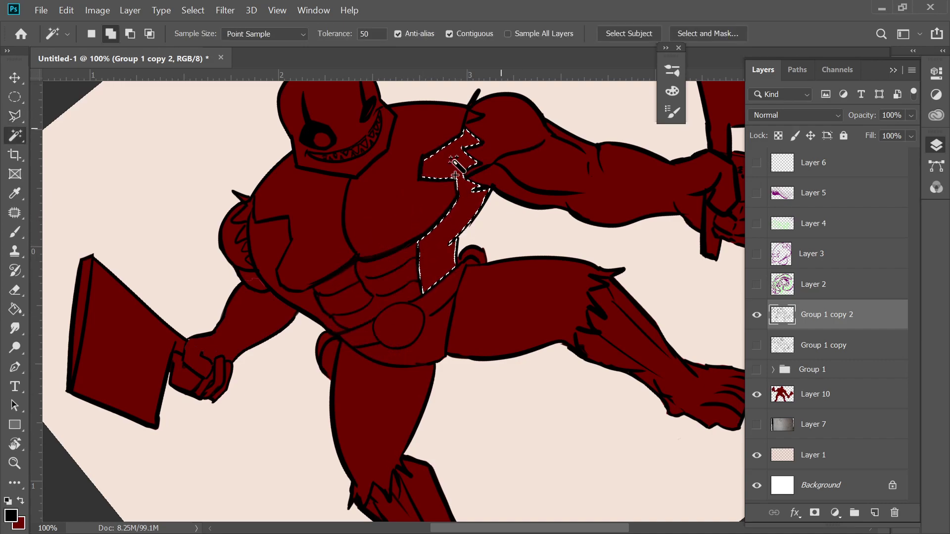
pyautogui.keyDown('shift'); pyautogui.click(272, 260); pyautogui.keyUp('shift')
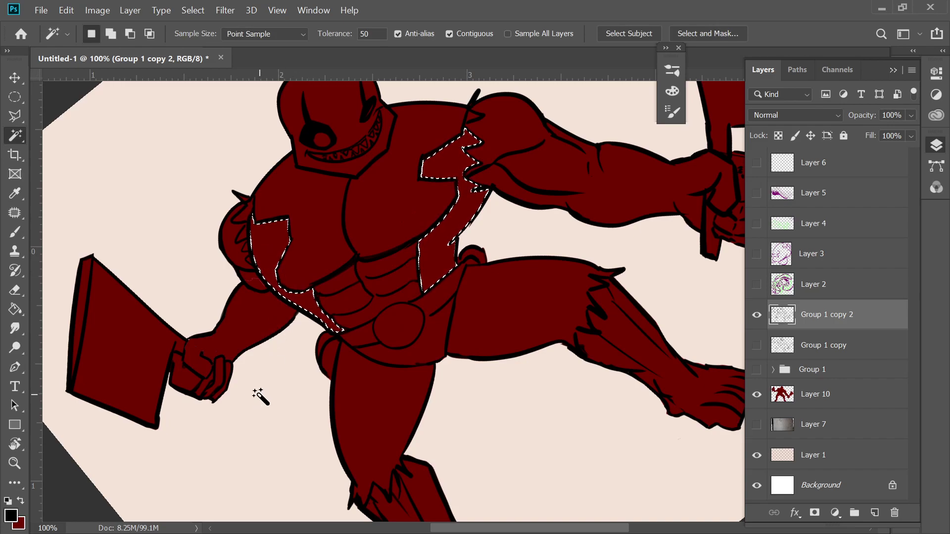
pyautogui.click(814, 395)
pyautogui.click(874, 512)
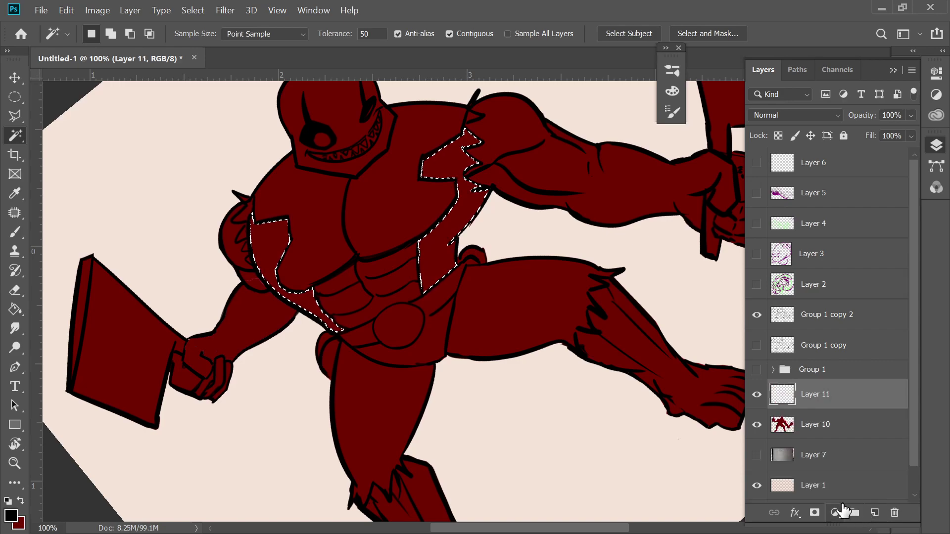
pyautogui.press('g')
pyautogui.click(467, 223)
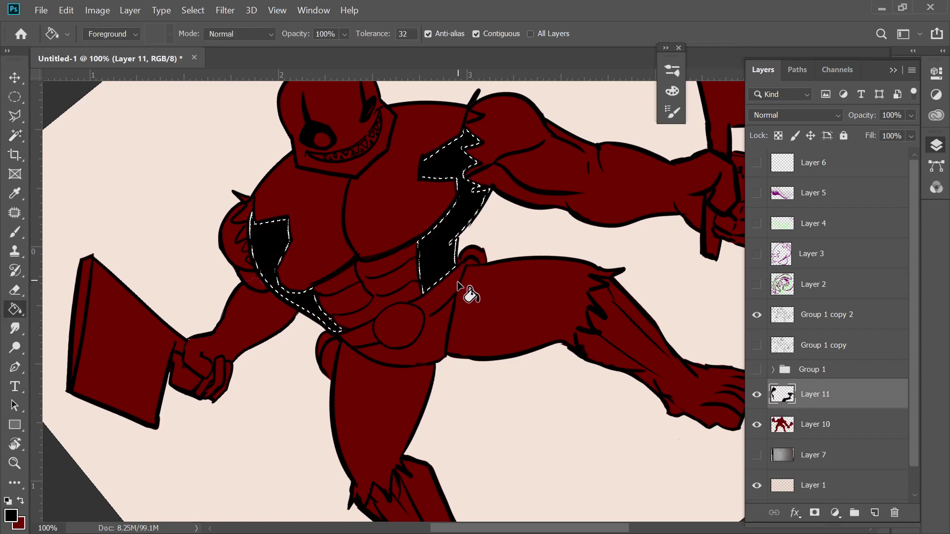
pyautogui.hotkey('ctrl', 'd')
# Step: Brush black into the jagged spikes at both shoulders on Layer 11 to extend the filled torso areas
pyautogui.press('b')
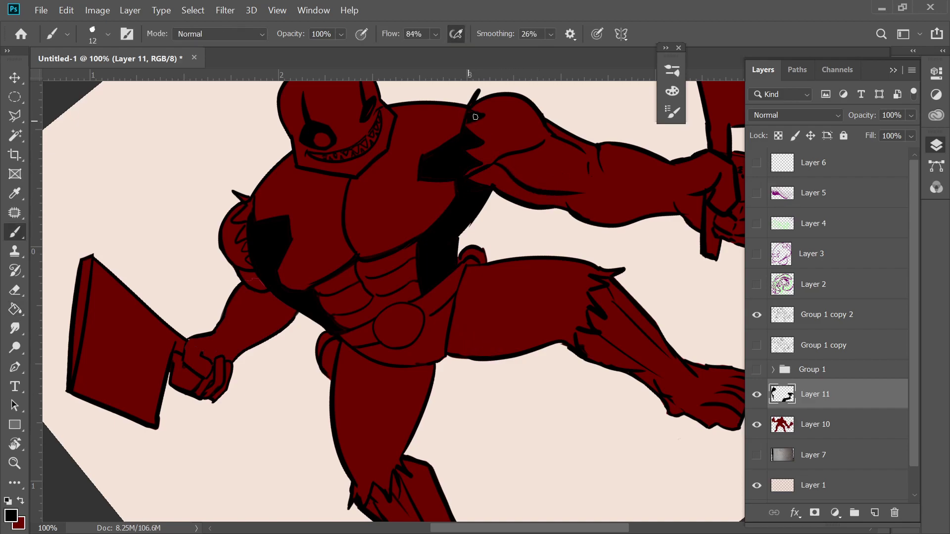
pyautogui.moveTo(468, 122); pyautogui.dragTo(466, 131)
pyautogui.moveTo(392, 414)
pyautogui.mouseDown()
pyautogui.moveTo(392, 265)
pyautogui.moveTo(396, 384)
pyautogui.mouseUp()
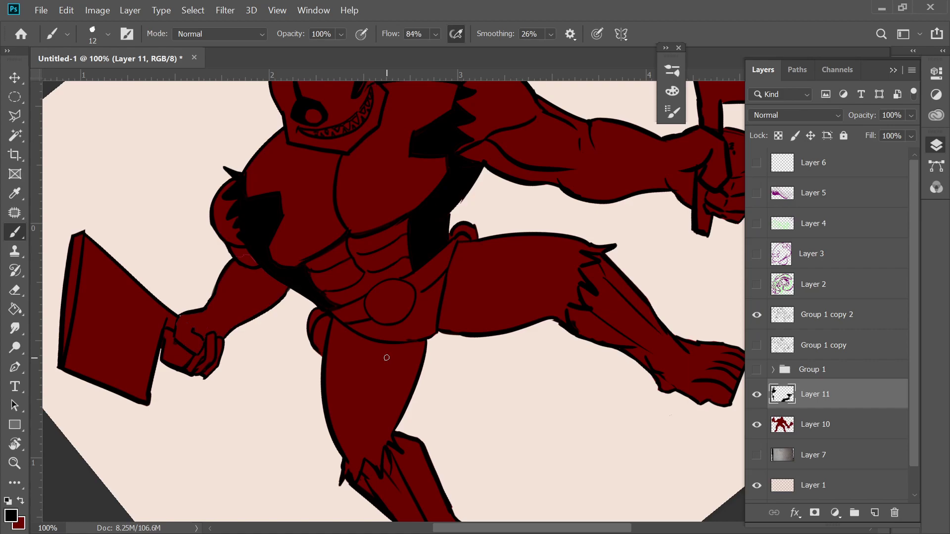
pyautogui.scroll(-1, 629, 95)
pyautogui.scroll(4, 630, 95)
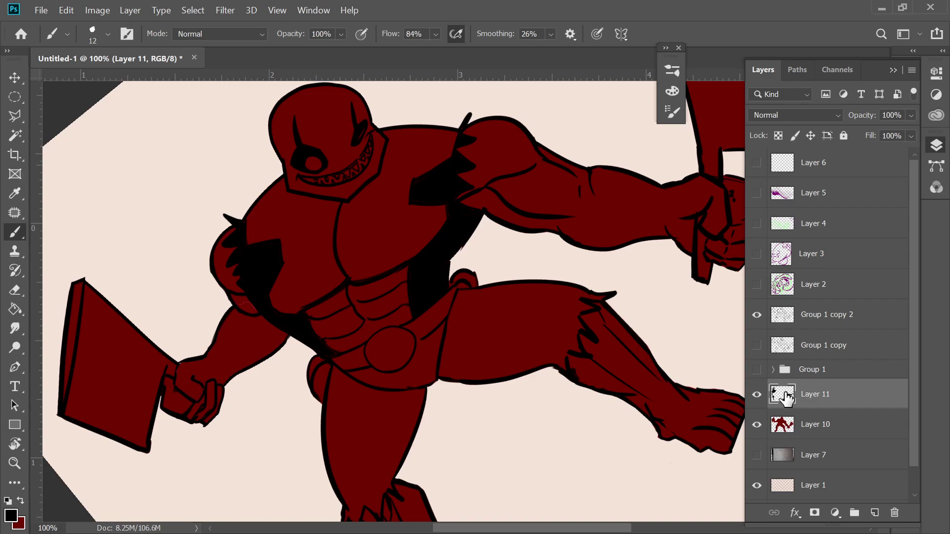
# Step: Lasso the outstretched arm's forearm on Group 1 copy 2 and copy its line art to a new layer
pyautogui.moveTo(657, 256); pyautogui.dragTo(536, 225)
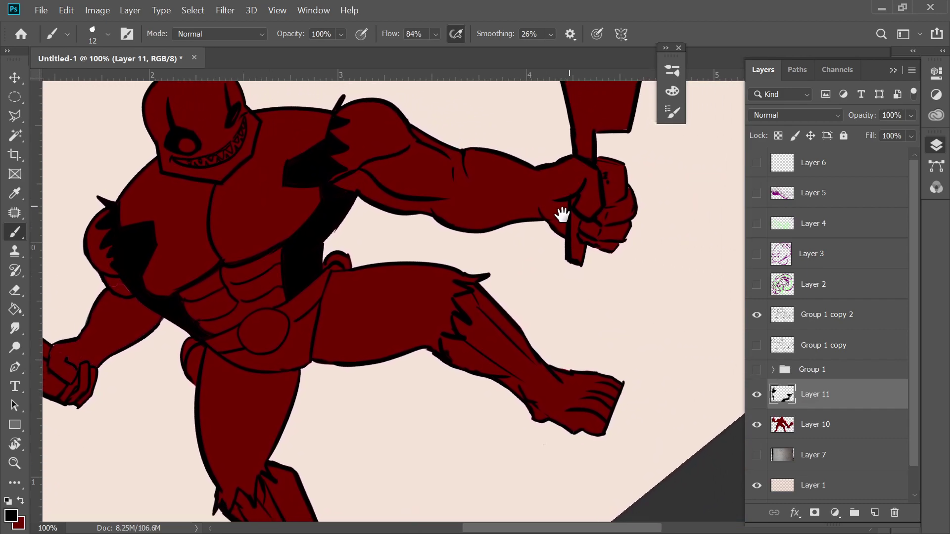
pyautogui.click(789, 320)
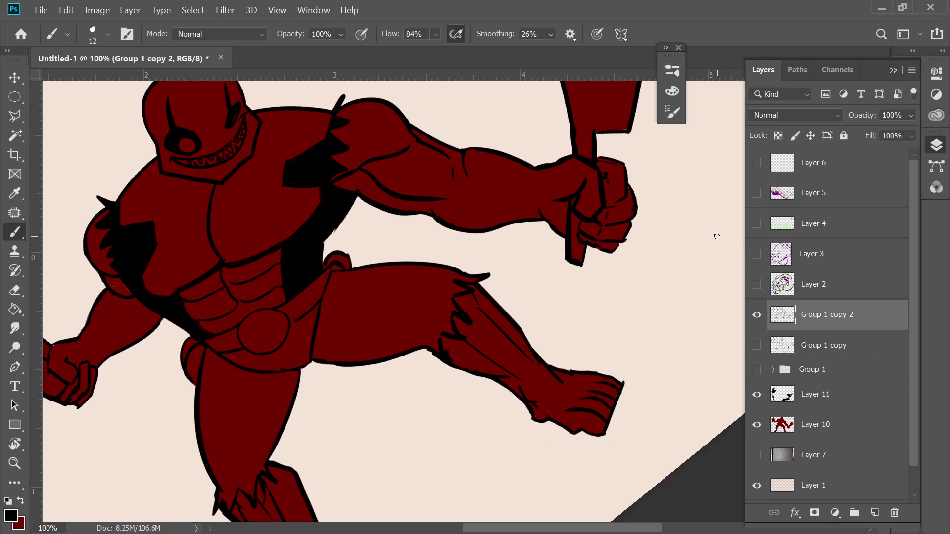
pyautogui.press('l')
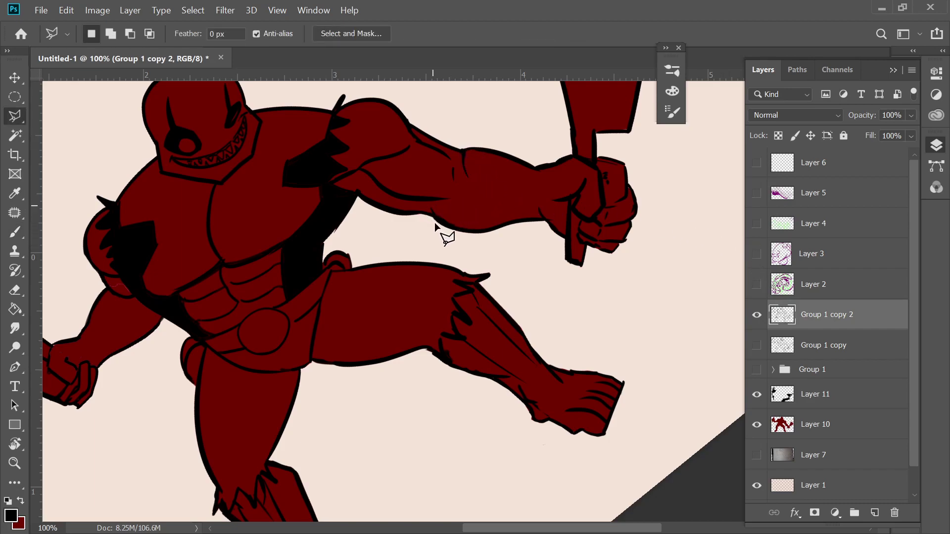
pyautogui.click(553, 244)
pyautogui.hotkey('shift', 'l')
pyautogui.hotkey('shift', 'l')
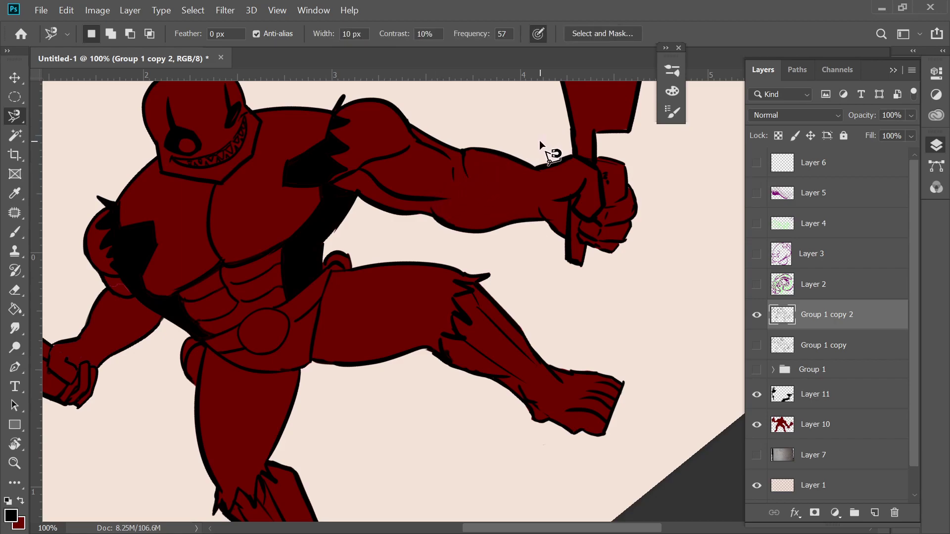
pyautogui.moveTo(464, 142)
pyautogui.mouseDown()
pyautogui.moveTo(459, 197)
pyautogui.moveTo(430, 204)
pyautogui.moveTo(456, 244)
pyautogui.mouseUp()
pyautogui.moveTo(547, 244)
pyautogui.mouseDown()
pyautogui.moveTo(534, 180)
pyautogui.moveTo(556, 171)
pyautogui.moveTo(548, 149)
pyautogui.moveTo(462, 118)
pyautogui.mouseUp()
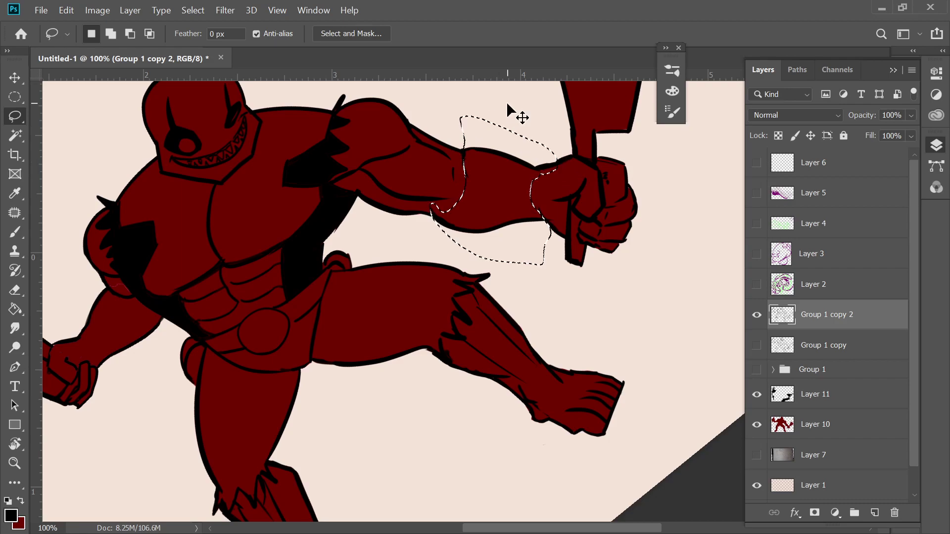
pyautogui.hotkey('ctrl', 'j')
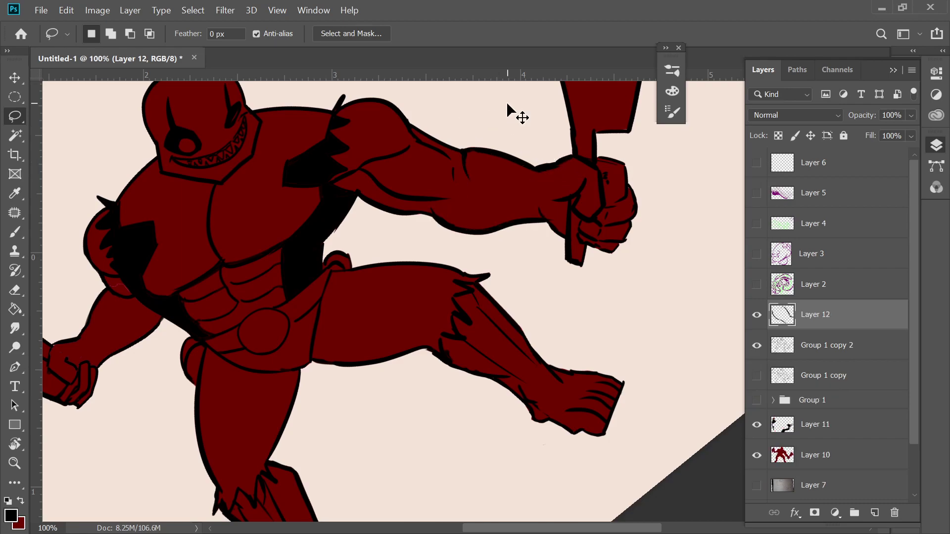
# Step: Close the outstretched forearm's outline at the wrist and elbow with brush strokes on Layer 12 and fill the forearm with black
pyautogui.press('v')
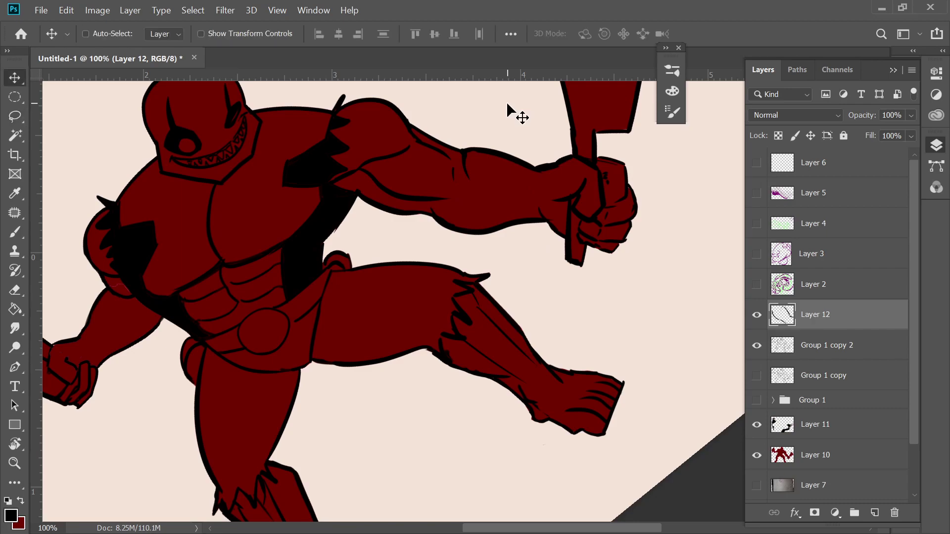
pyautogui.press('b')
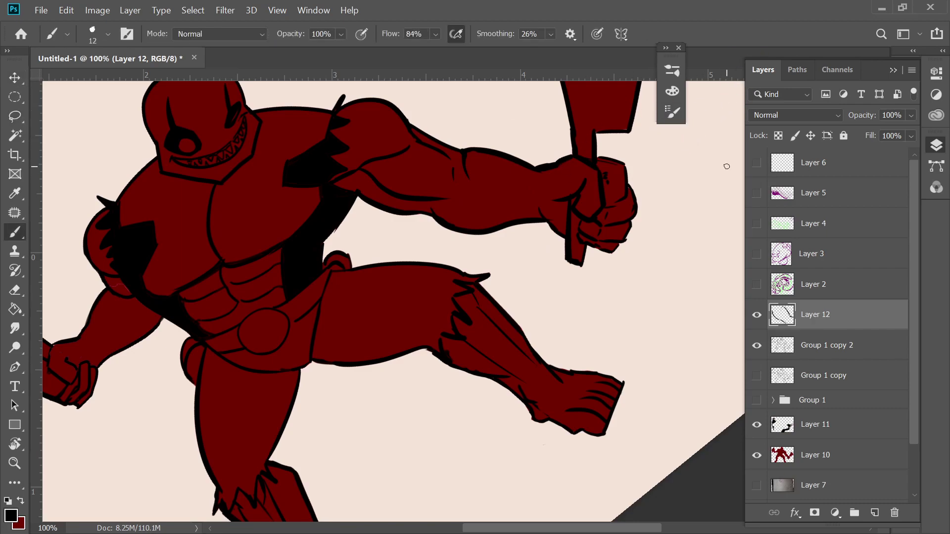
pyautogui.press('v')
pyautogui.click(500, 184)
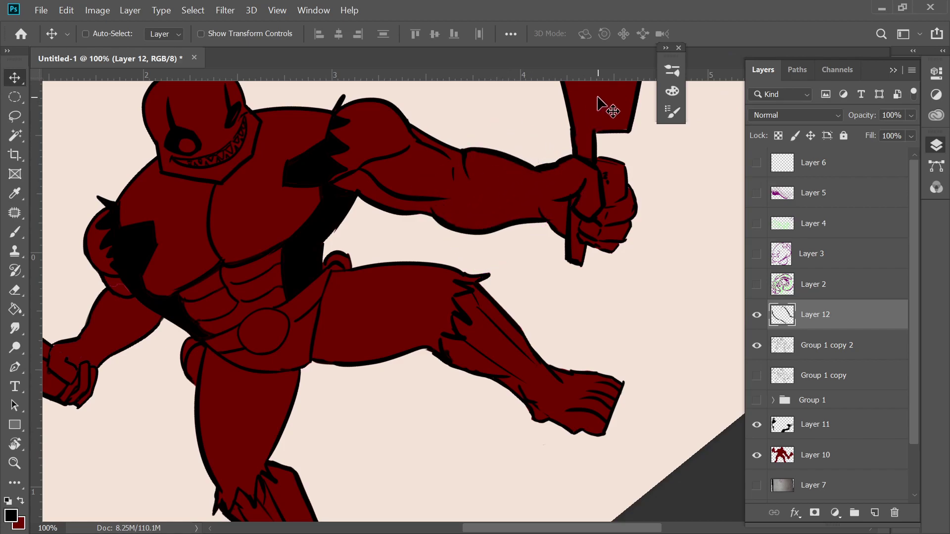
pyautogui.press('b')
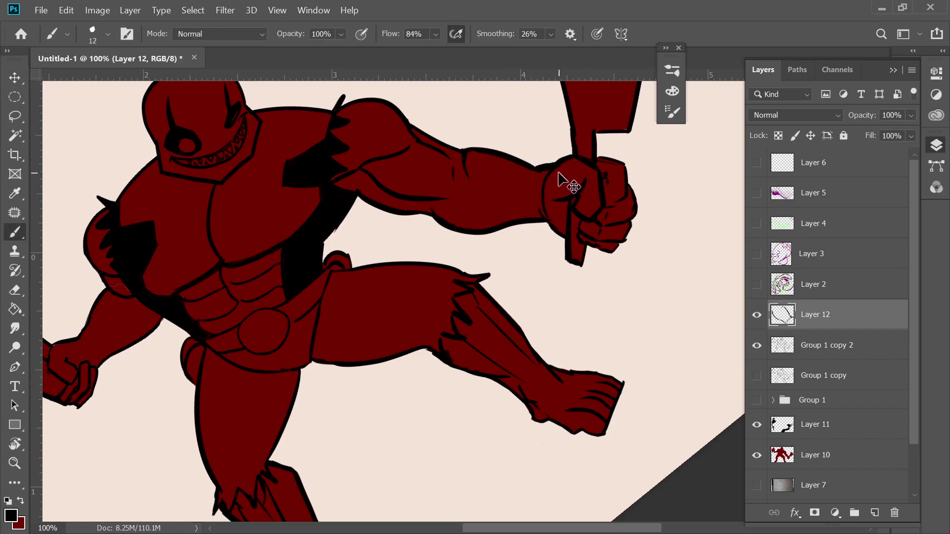
pyautogui.hotkey('ctrl', 'z')
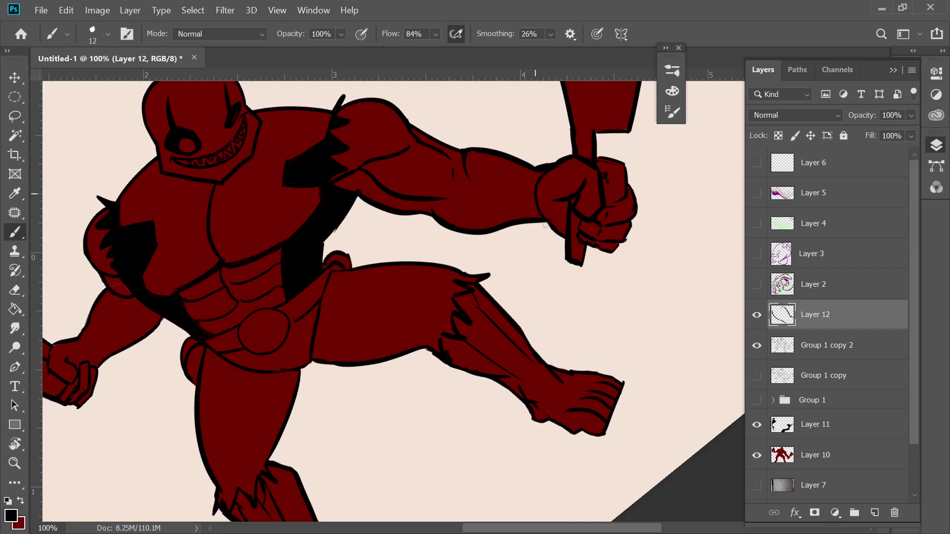
pyautogui.hotkey('ctrl', 'z')
pyautogui.hotkey('ctrl', 'shift', 'z')
pyautogui.moveTo(552, 167); pyautogui.dragTo(536, 201)
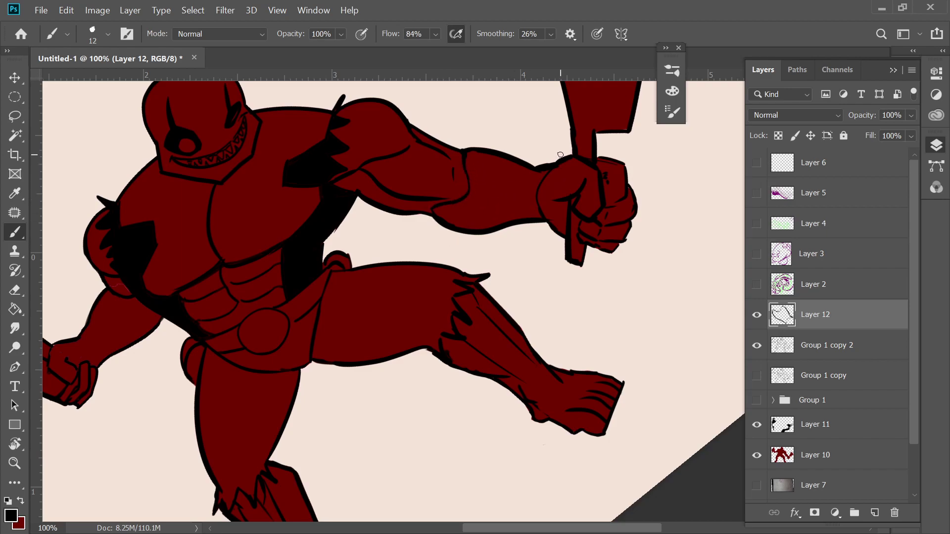
pyautogui.press('g')
pyautogui.click(526, 184)
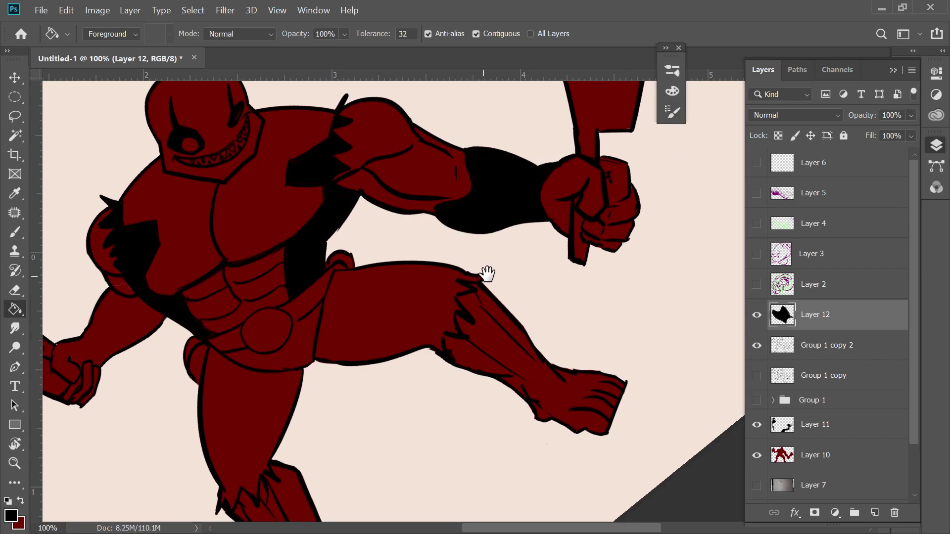
# Step: Outline the lowered arm's forearm in black with the Brush on Layer 12 and try filling it
pyautogui.moveTo(504, 286); pyautogui.dragTo(605, 176)
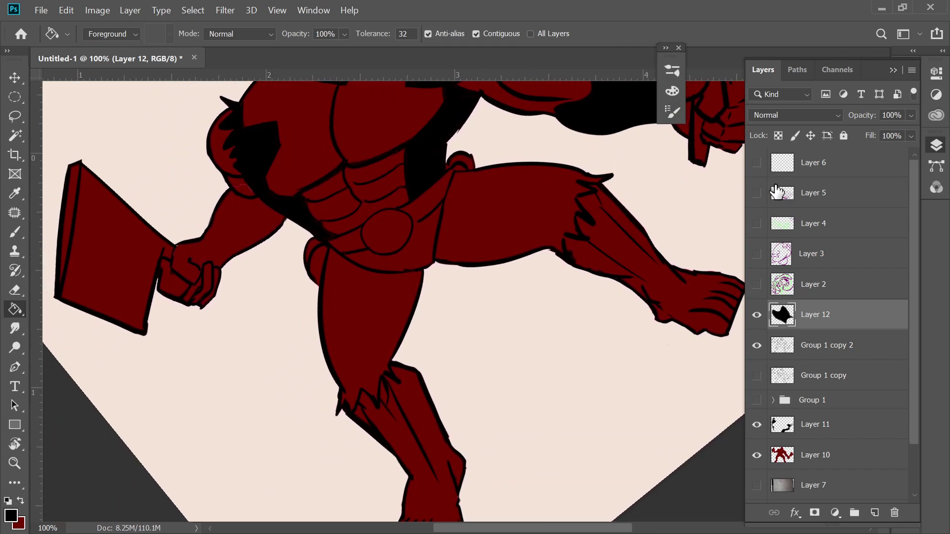
pyautogui.press('b')
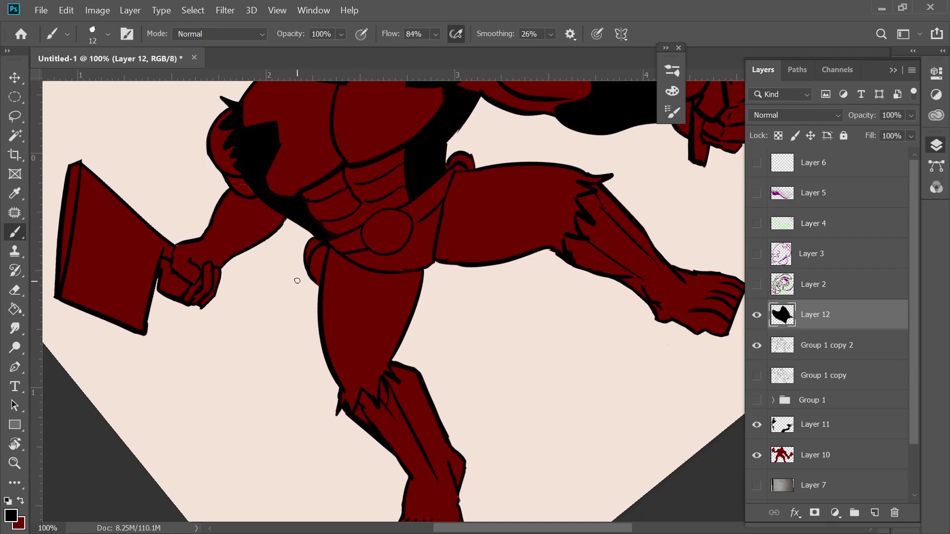
pyautogui.moveTo(247, 197); pyautogui.dragTo(267, 201)
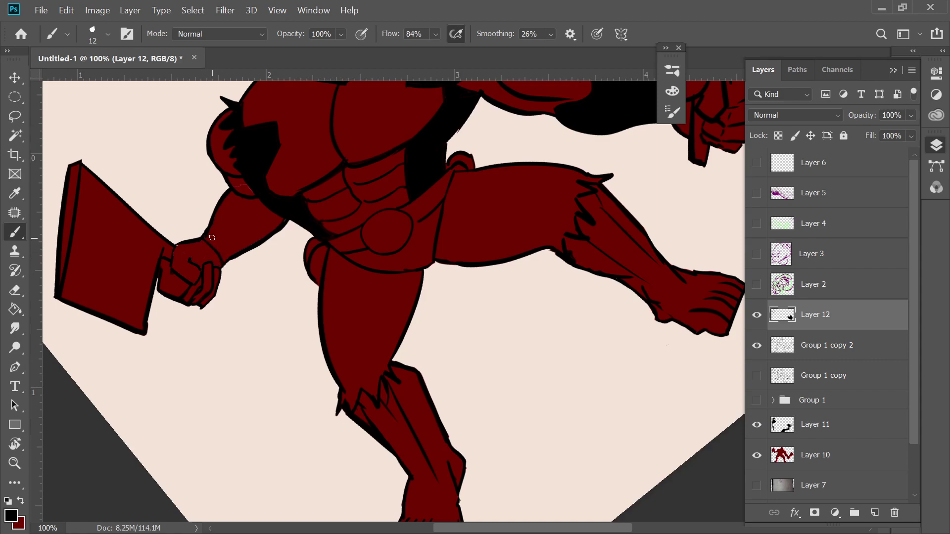
pyautogui.press('g')
pyautogui.click(250, 240)
pyautogui.hotkey('ctrl', 'z')
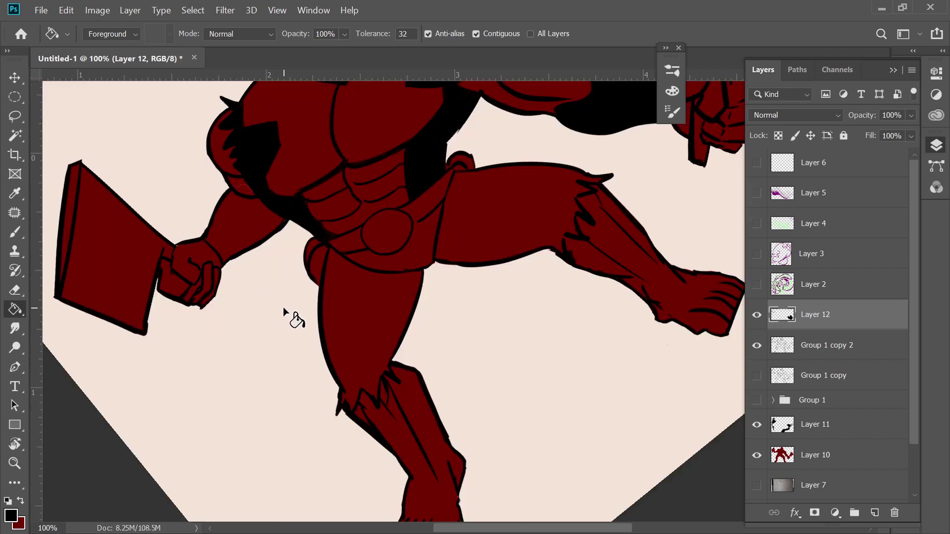
# Step: Shift Layer 12 aside to close the lowered forearm's outline, move it back in place, and fill the forearm with black
pyautogui.press('v')
pyautogui.moveTo(275, 244); pyautogui.dragTo(194, 232)
pyautogui.press('b')
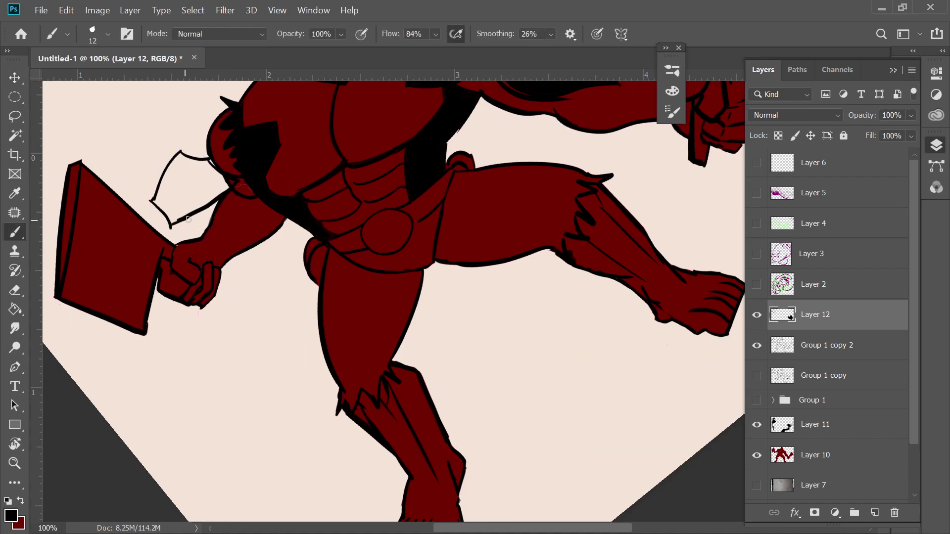
pyautogui.press('v')
pyautogui.moveTo(236, 212); pyautogui.dragTo(270, 235)
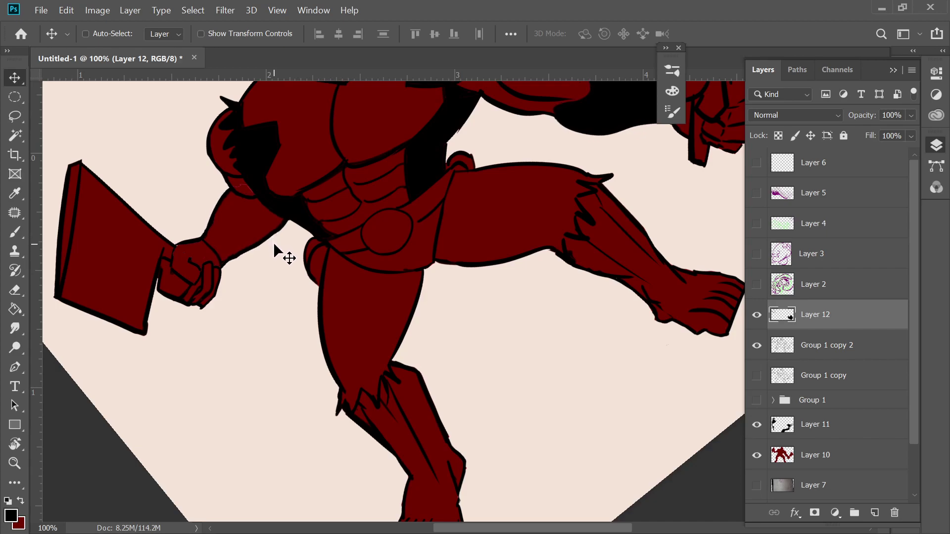
pyautogui.press('g')
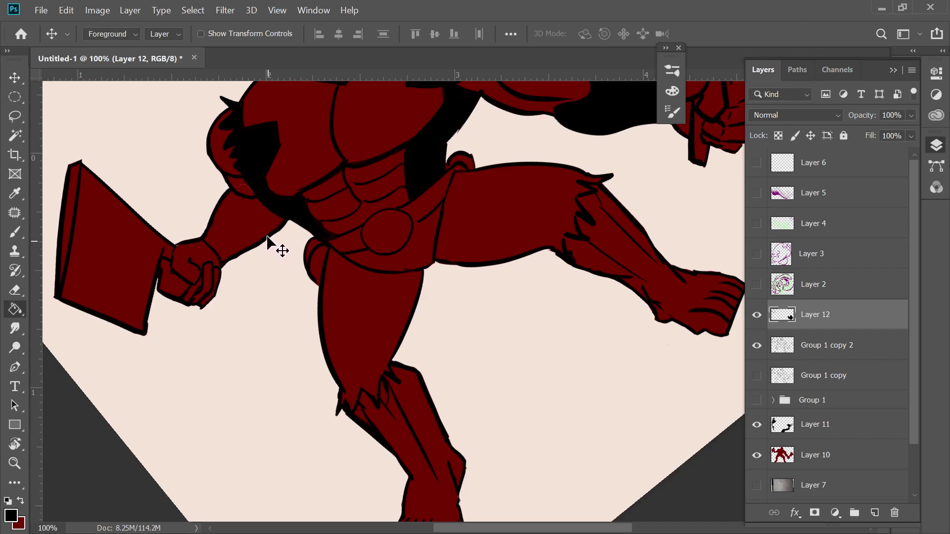
pyautogui.click(261, 229)
# Step: Compare Layer 12 and Group 1 copy 2 by hiding and showing them, and move Layer 12 below Group 1, directly above Layer 11
pyautogui.moveTo(342, 212)
pyautogui.mouseDown()
pyautogui.moveTo(308, 325)
pyautogui.moveTo(329, 298)
pyautogui.mouseUp()
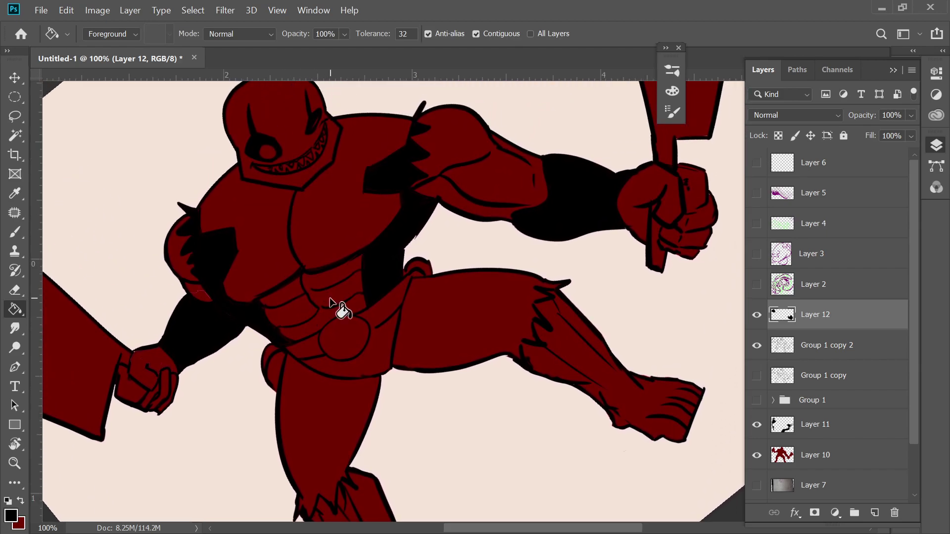
pyautogui.moveTo(549, 276)
pyautogui.mouseDown()
pyautogui.moveTo(535, 251)
pyautogui.moveTo(547, 197)
pyautogui.mouseUp()
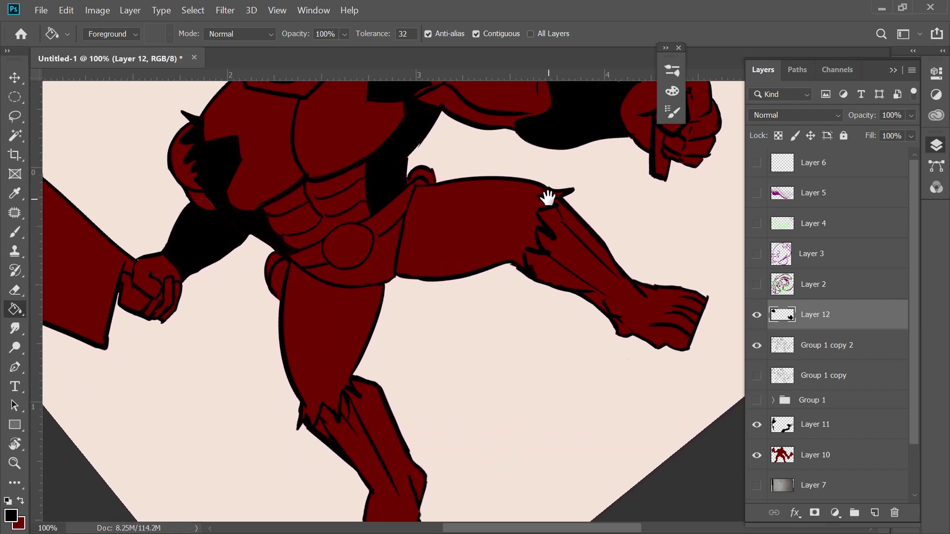
pyautogui.moveTo(547, 235); pyautogui.dragTo(520, 261)
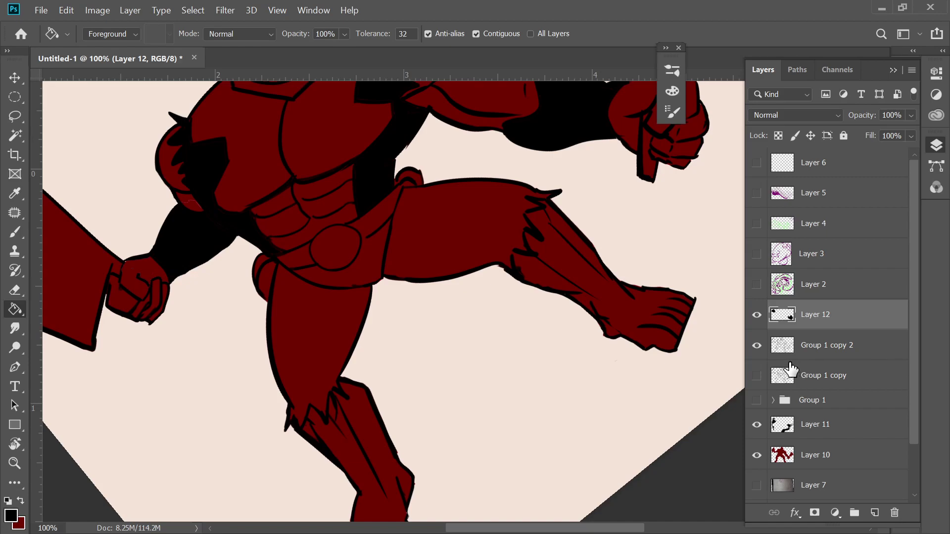
pyautogui.moveTo(529, 329)
pyautogui.mouseDown()
pyautogui.moveTo(552, 468)
pyautogui.moveTo(530, 324)
pyautogui.mouseUp()
pyautogui.click(757, 315)
pyautogui.click(757, 315)
pyautogui.click(757, 348)
pyautogui.click(757, 348)
pyautogui.click(757, 315)
pyautogui.click(757, 316)
pyautogui.click(758, 315)
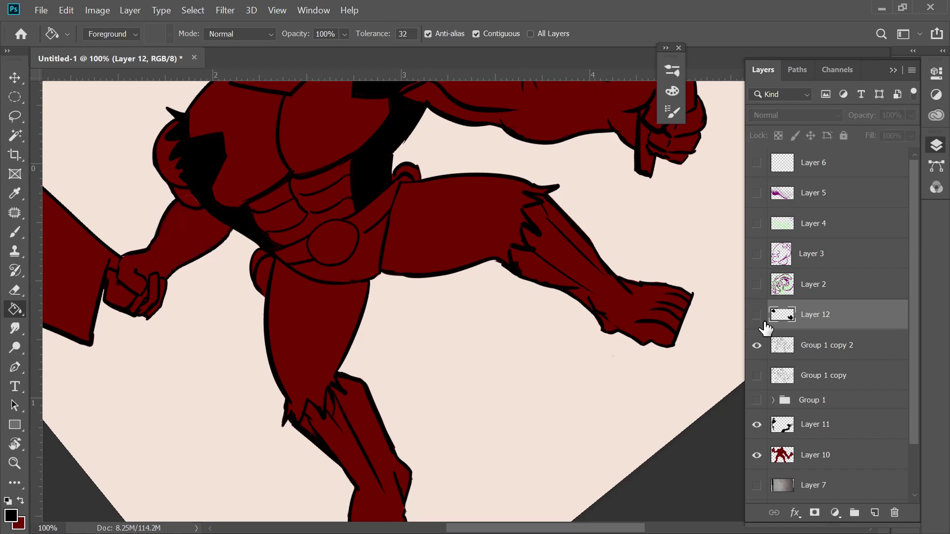
pyautogui.click(758, 315)
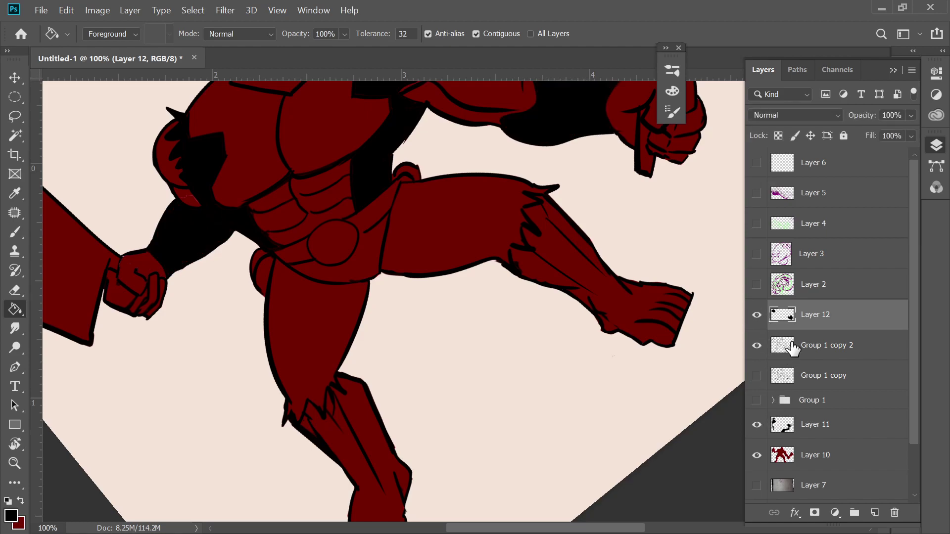
pyautogui.moveTo(785, 319); pyautogui.dragTo(787, 419)
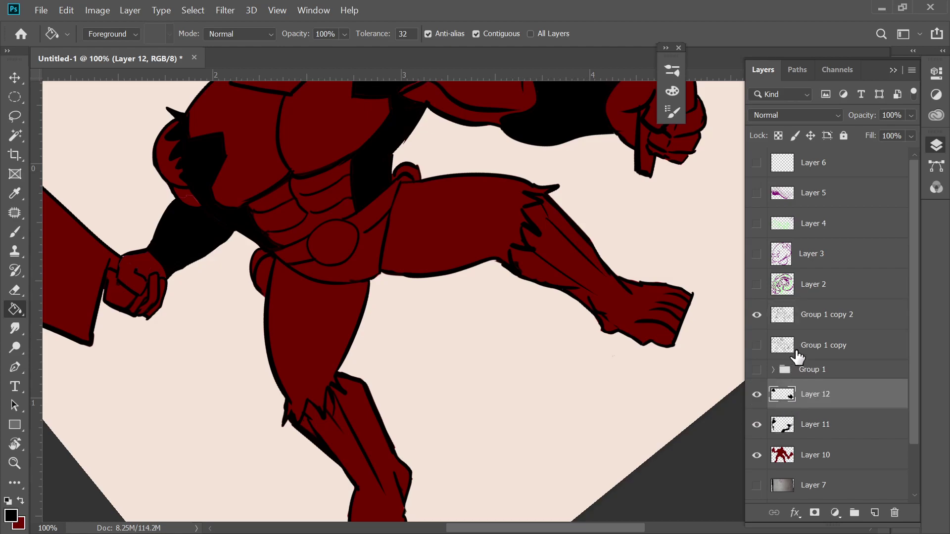
# Step: Select both thighs down to their ragged fur edges on Group 1 copy 2 with the Lasso tool
pyautogui.click(787, 321)
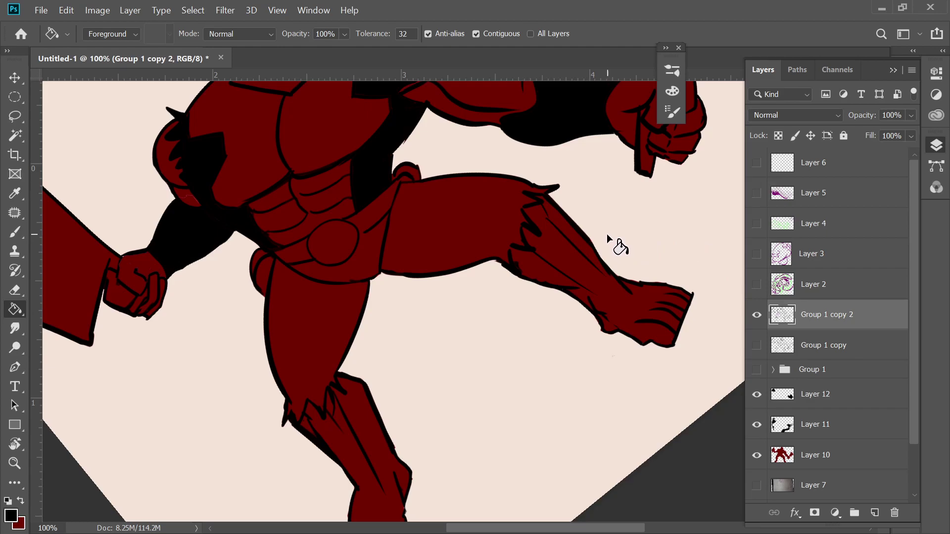
pyautogui.press('l')
pyautogui.moveTo(556, 195)
pyautogui.mouseDown()
pyautogui.moveTo(546, 201)
pyautogui.moveTo(539, 250)
pyautogui.moveTo(521, 277)
pyautogui.mouseUp()
pyautogui.moveTo(384, 276)
pyautogui.mouseDown()
pyautogui.moveTo(403, 181)
pyautogui.moveTo(492, 148)
pyautogui.moveTo(535, 147)
pyautogui.mouseUp()
pyautogui.moveTo(562, 180); pyautogui.dragTo(574, 183)
pyautogui.press('shift')
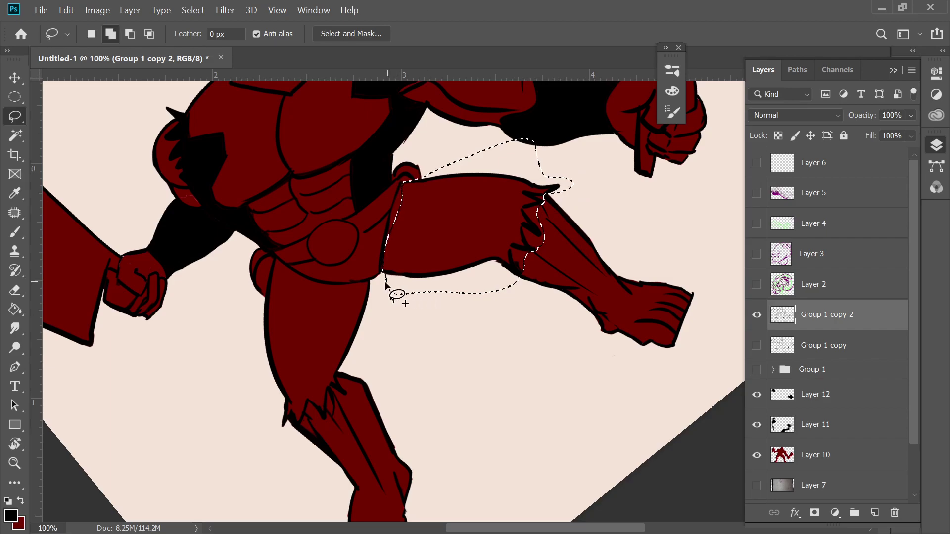
pyautogui.moveTo(372, 282)
pyautogui.mouseDown()
pyautogui.moveTo(283, 269)
pyautogui.moveTo(275, 257)
pyautogui.moveTo(257, 367)
pyautogui.moveTo(267, 426)
pyautogui.moveTo(285, 441)
pyautogui.moveTo(290, 420)
pyautogui.moveTo(299, 427)
pyautogui.moveTo(308, 411)
pyautogui.moveTo(327, 424)
pyautogui.moveTo(328, 406)
pyautogui.moveTo(339, 412)
pyautogui.moveTo(335, 392)
pyautogui.moveTo(353, 392)
pyautogui.moveTo(336, 377)
pyautogui.moveTo(365, 346)
pyautogui.moveTo(374, 282)
pyautogui.mouseUp()
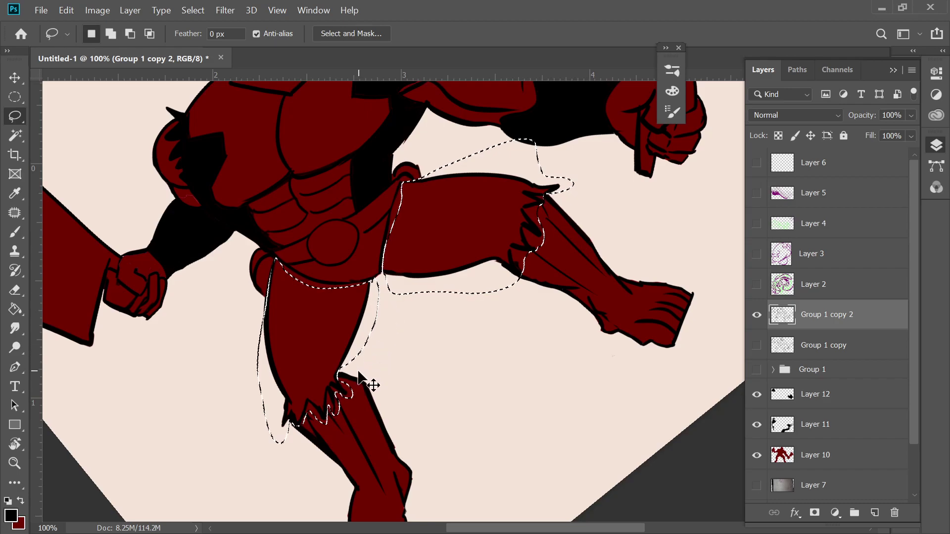
# Step: Copy the selected thigh line art to a new layer and nudge the copy into line with the original drawing
pyautogui.press('F2')
pyautogui.press('v')
pyautogui.moveTo(363, 328); pyautogui.dragTo(359, 328)
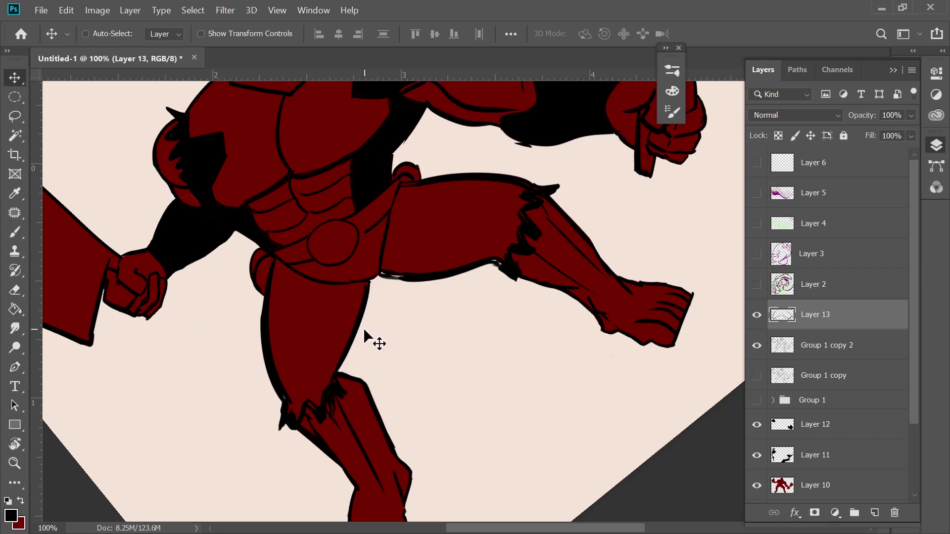
pyautogui.press('Up')
pyautogui.press('Up')
pyautogui.press('Up')
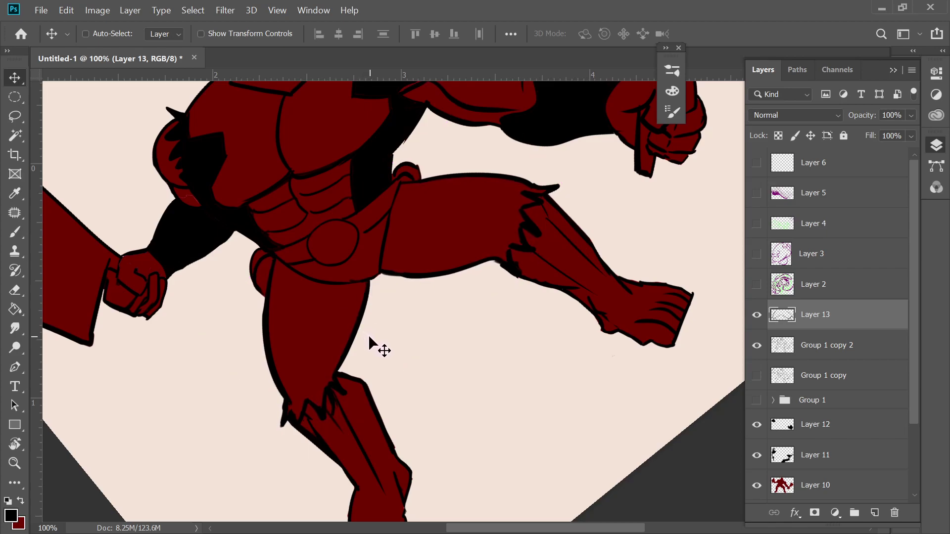
# Step: Check the thigh lines with Group 1 copy 2 hidden, show that layer at 38% opacity, and make Layer 13 active
pyautogui.press('r')
pyautogui.moveTo(610, 239); pyautogui.dragTo(489, 135)
pyautogui.scroll(-1, 488, 135)
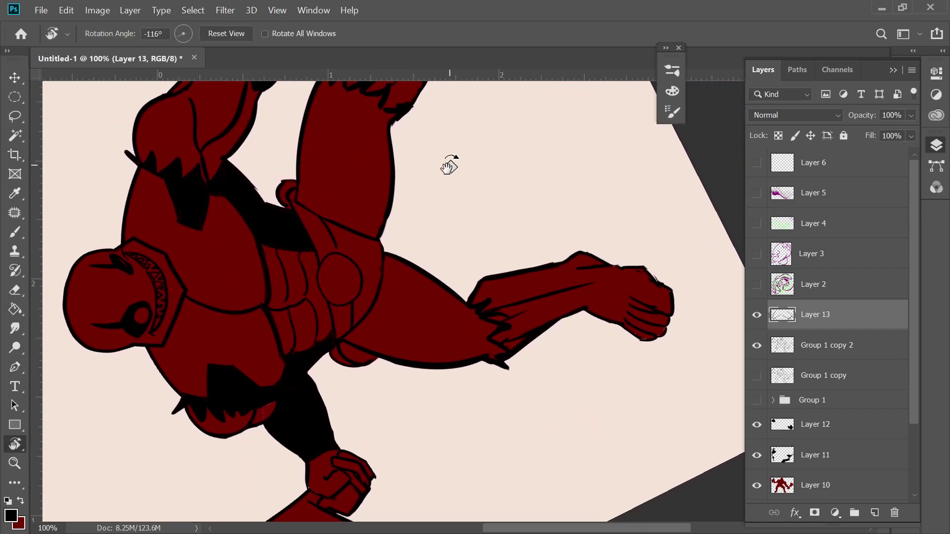
pyautogui.moveTo(449, 166); pyautogui.dragTo(350, 198)
pyautogui.scroll(-7, 536, 185)
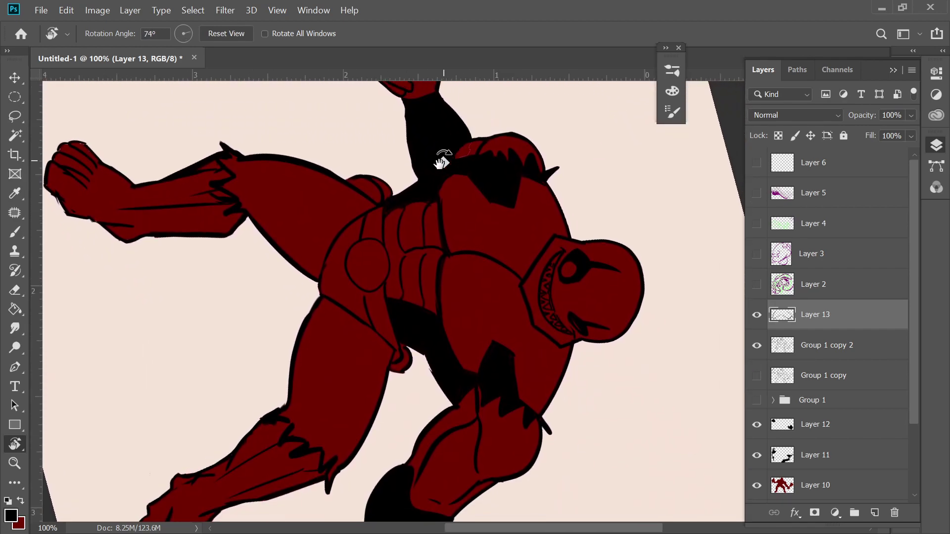
pyautogui.press('b')
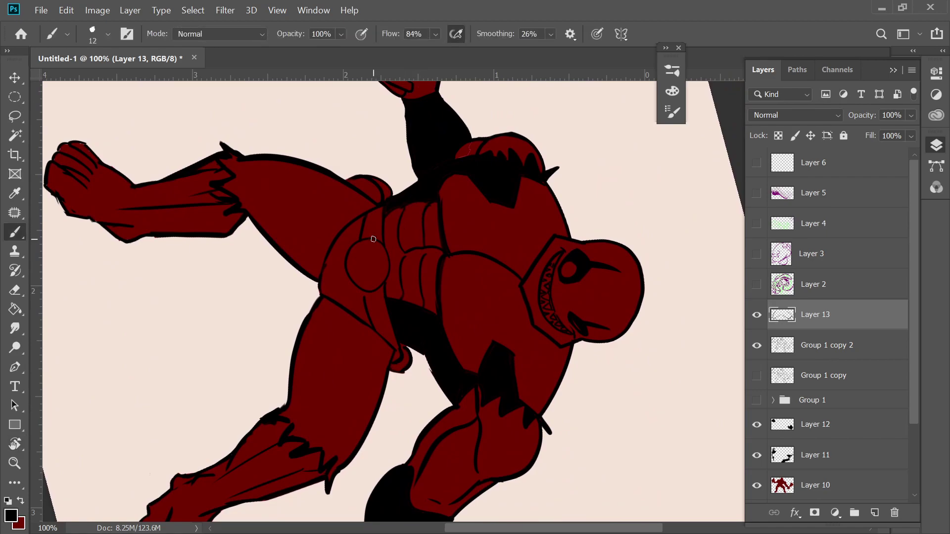
pyautogui.click(757, 346)
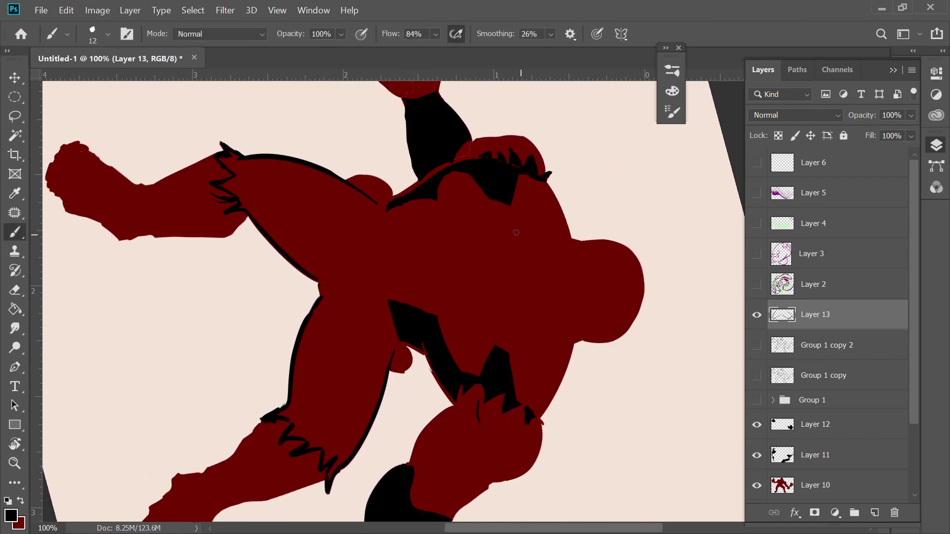
pyautogui.click(789, 345)
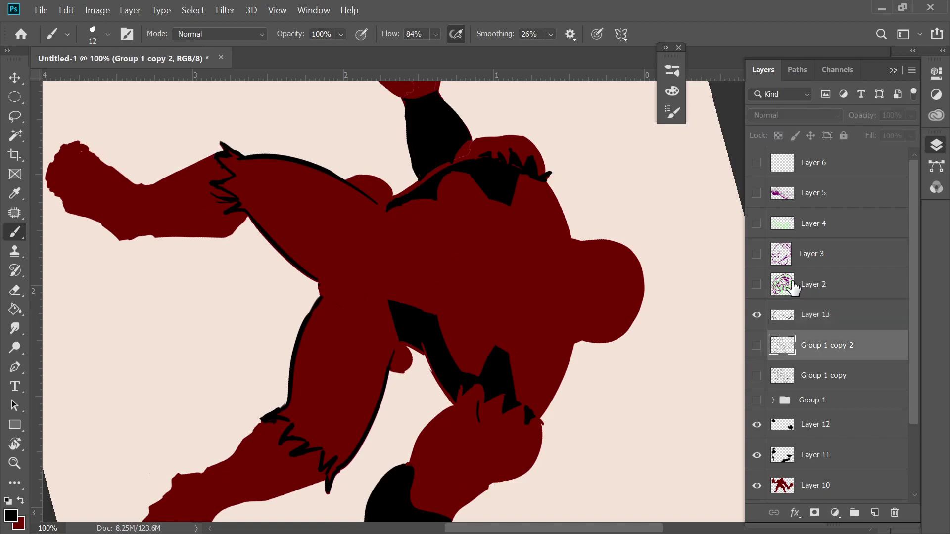
pyautogui.click(757, 345)
pyautogui.moveTo(865, 116)
pyautogui.mouseDown()
pyautogui.moveTo(849, 116)
pyautogui.moveTo(873, 117)
pyautogui.moveTo(857, 118)
pyautogui.moveTo(866, 130)
pyautogui.mouseUp()
pyautogui.click(791, 319)
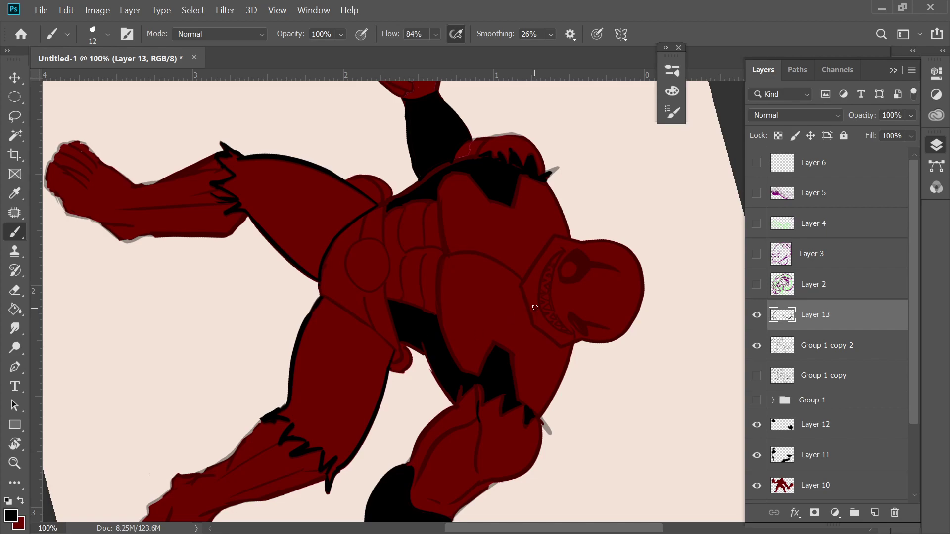
# Step: Close the thigh outlines at the hips on Layer 13 and fill both thighs with black
pyautogui.press('r')
pyautogui.moveTo(568, 289)
pyautogui.mouseDown()
pyautogui.moveTo(568, 221)
pyautogui.moveTo(462, 85)
pyautogui.mouseUp()
pyautogui.press('b')
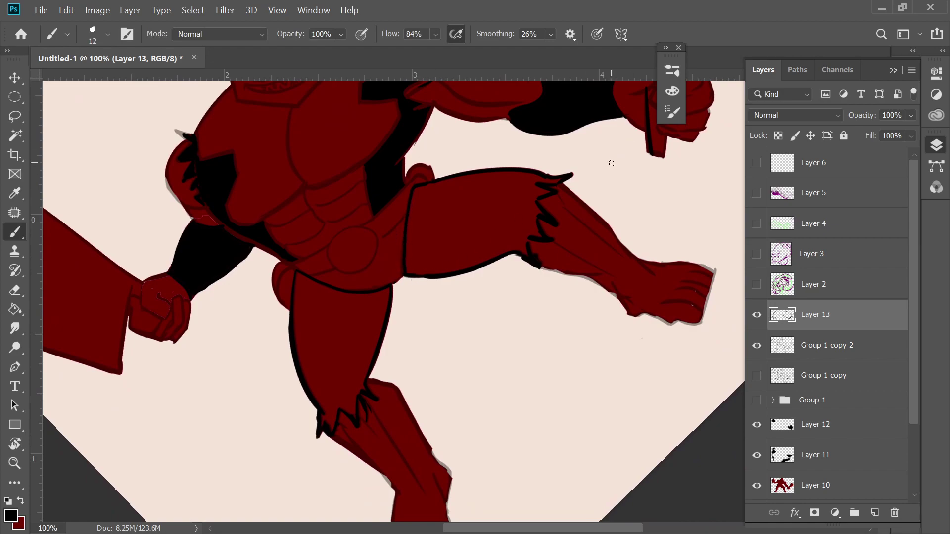
pyautogui.moveTo(470, 369)
pyautogui.mouseDown()
pyautogui.moveTo(461, 222)
pyautogui.moveTo(458, 242)
pyautogui.mouseUp()
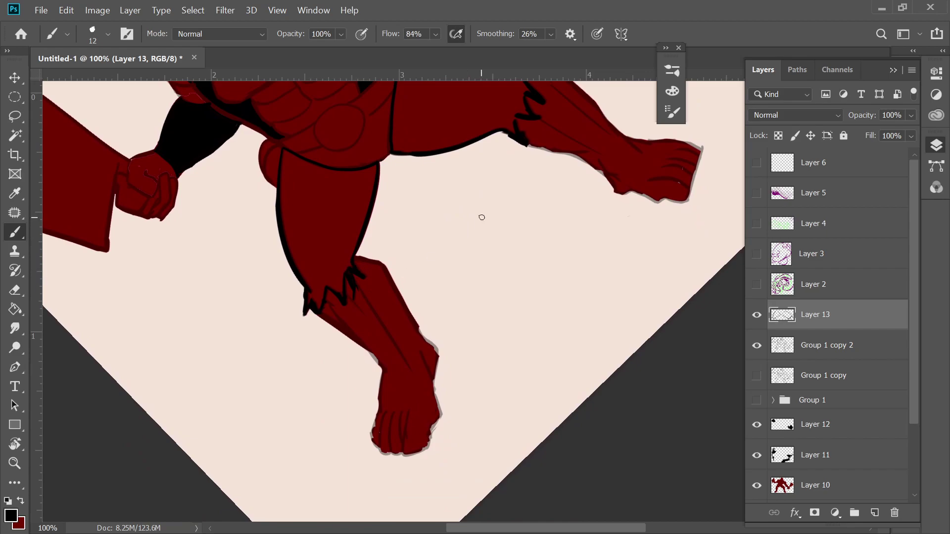
pyautogui.moveTo(522, 153); pyautogui.dragTo(511, 218)
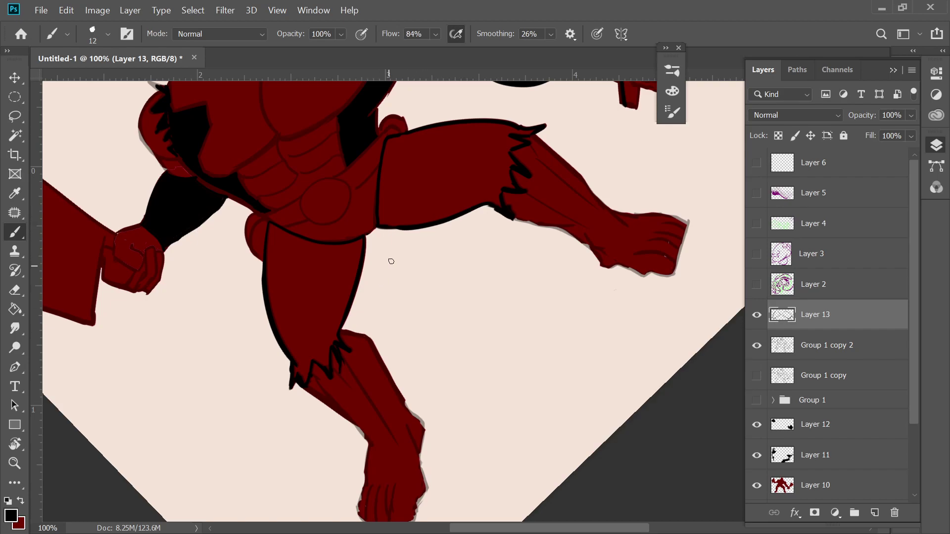
pyautogui.press('g')
pyautogui.click(431, 208)
pyautogui.click(328, 311)
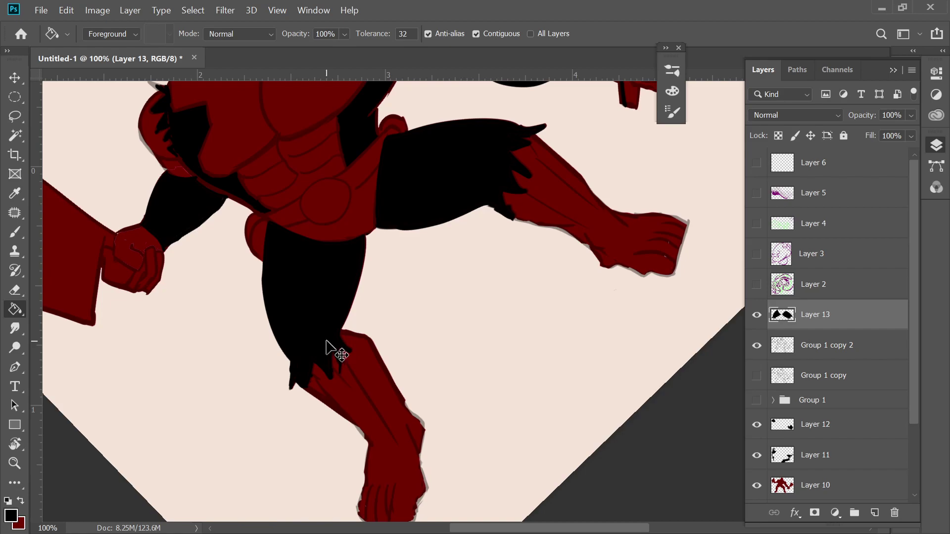
# Step: Restore Group 1 copy 2 to 100% opacity
pyautogui.scroll(-3, 326, 341)
pyautogui.scroll(3, 325, 340)
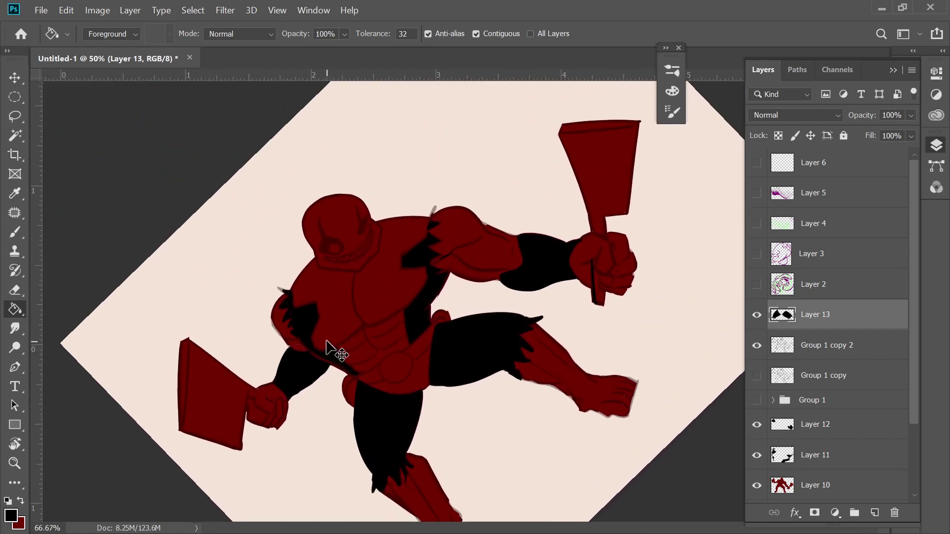
pyautogui.click(811, 346)
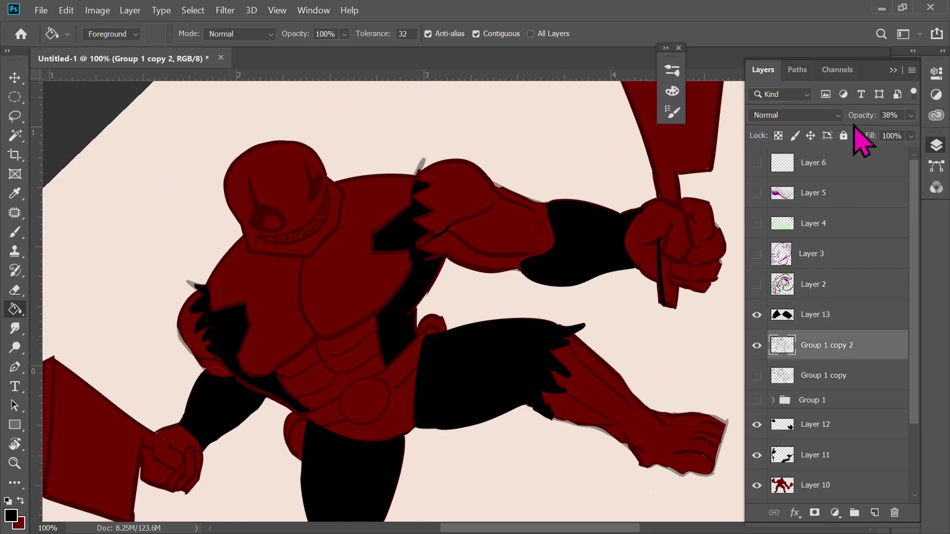
pyautogui.scroll(-5, 622, 327)
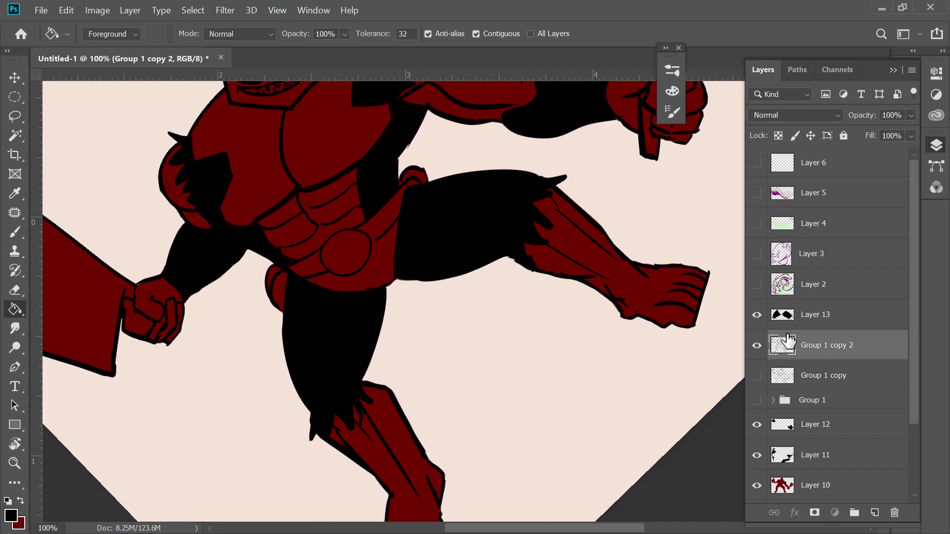
# Step: Clean up the lowered leg's foot outline on Group 1 copy 2 with the Brush and Eraser
pyautogui.press('r')
pyautogui.moveTo(518, 238); pyautogui.dragTo(455, 187)
pyautogui.scroll(-3, 413, 255)
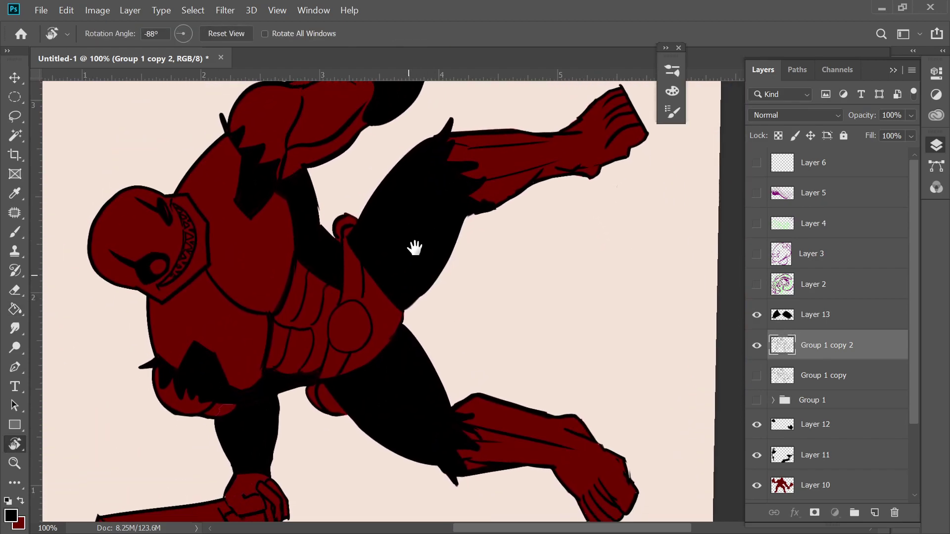
pyautogui.press('b')
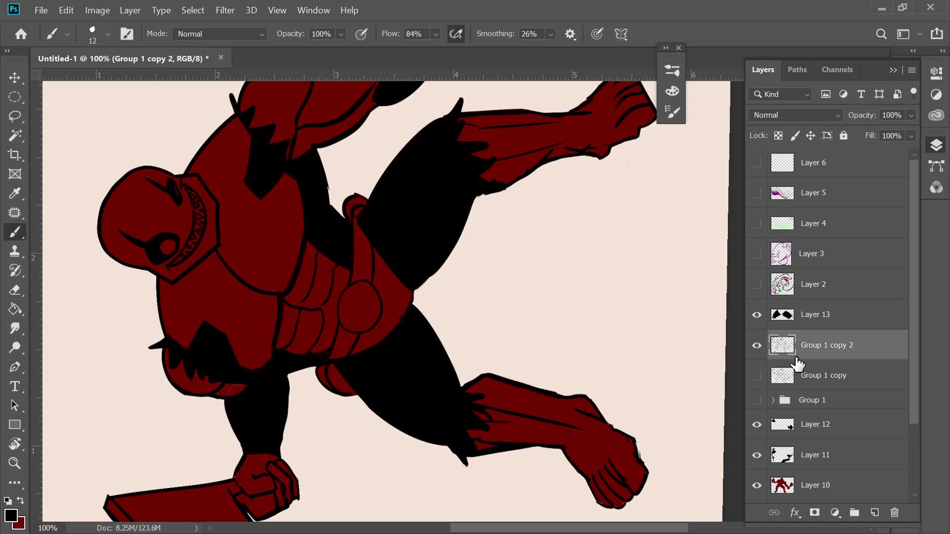
pyautogui.press('e')
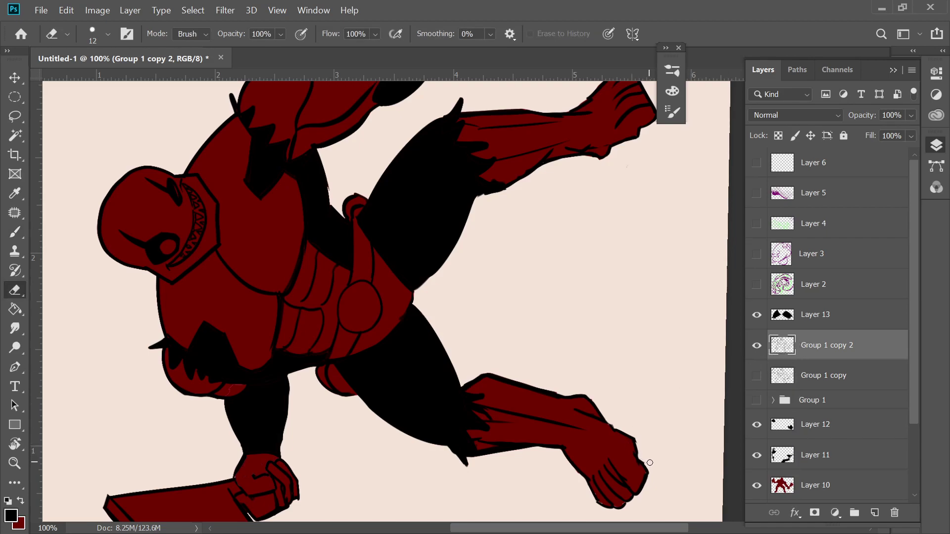
pyautogui.scroll(5, 648, 421)
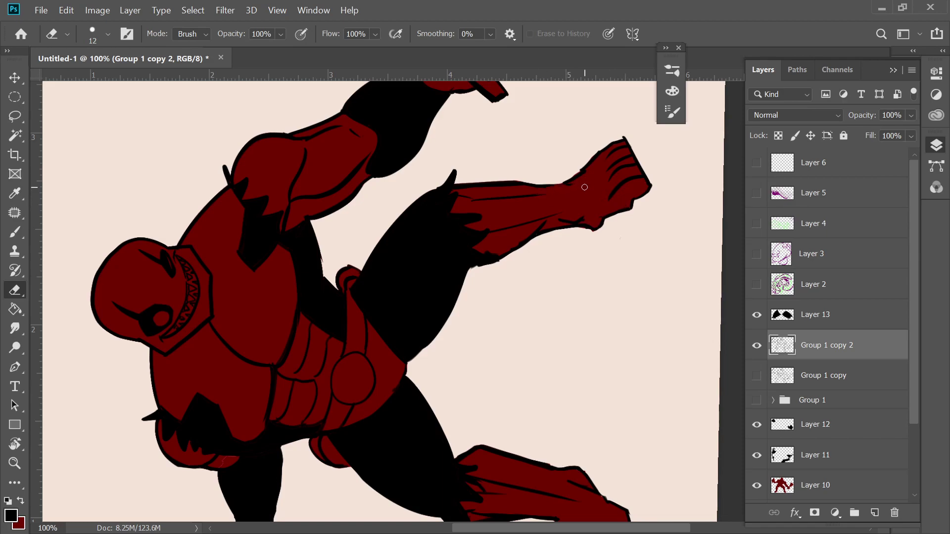
# Step: Refine the raised foot's outline at the ankle and toes with the Brush and Eraser
pyautogui.press('r')
pyautogui.moveTo(580, 184)
pyautogui.mouseDown()
pyautogui.moveTo(568, 131)
pyautogui.moveTo(484, 99)
pyautogui.mouseUp()
pyautogui.press('b')
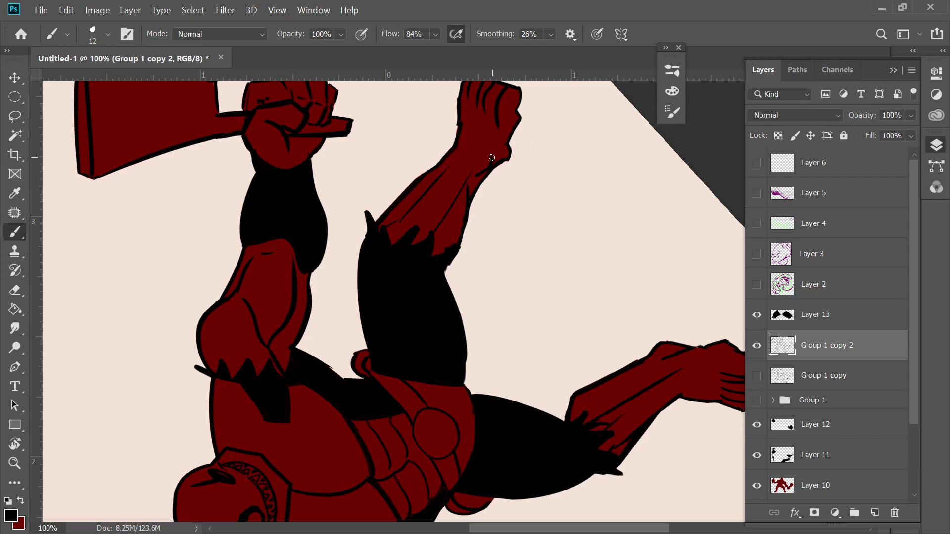
pyautogui.press('e')
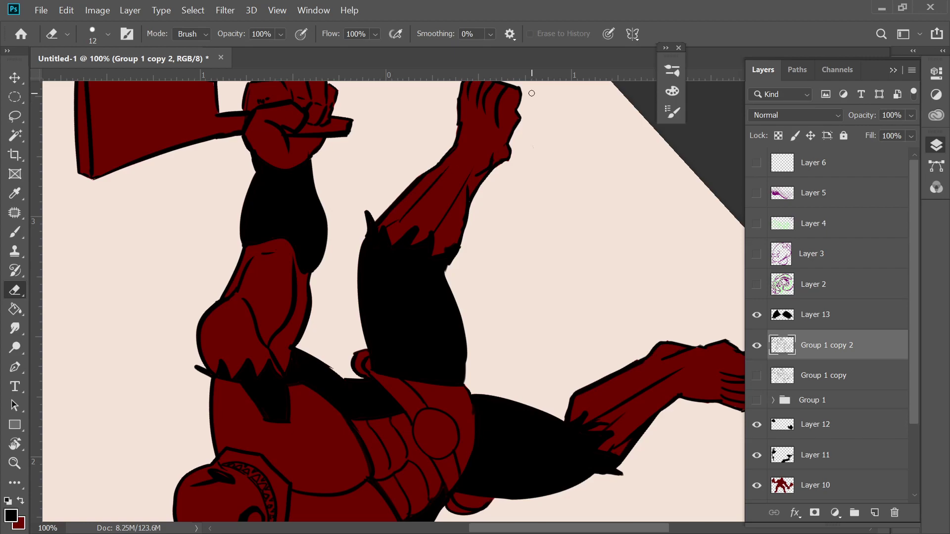
pyautogui.press('b')
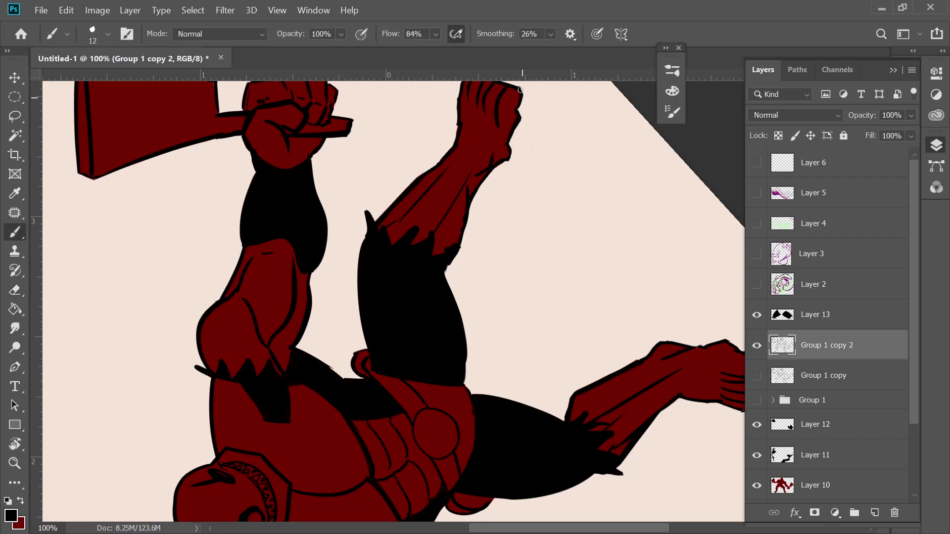
# Step: Reset the canvas rotation, touch up the lowered foot's outer toe with dark red brush strokes, and make Layer 10 active
pyautogui.hotkey('ctrl', 'shift', 'h')
pyautogui.scroll(-5, 534, 220)
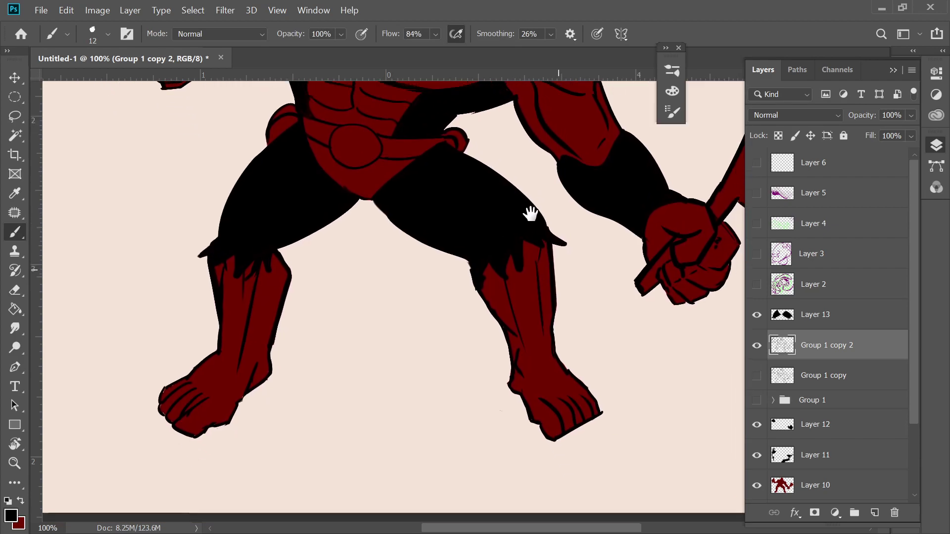
pyautogui.press('e')
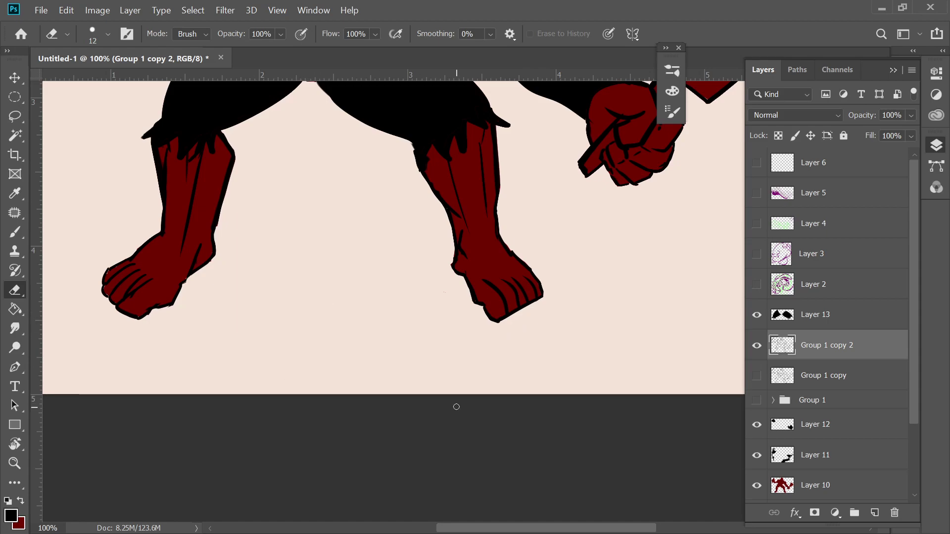
pyautogui.press('x')
pyautogui.press('b')
pyautogui.press('r')
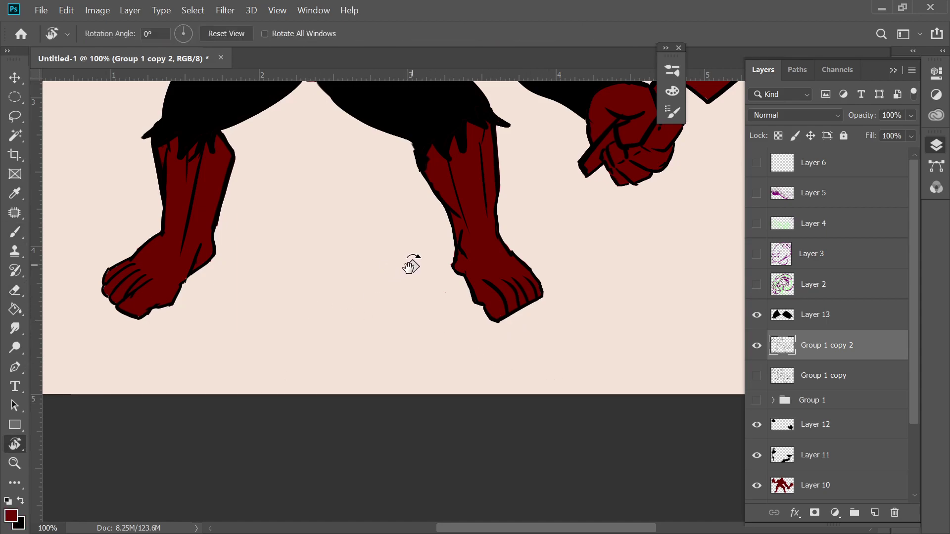
pyautogui.moveTo(410, 266); pyautogui.dragTo(314, 193)
pyautogui.moveTo(467, 206)
pyautogui.mouseDown()
pyautogui.moveTo(416, 162)
pyautogui.moveTo(385, 271)
pyautogui.moveTo(495, 104)
pyautogui.mouseUp()
pyautogui.press('b')
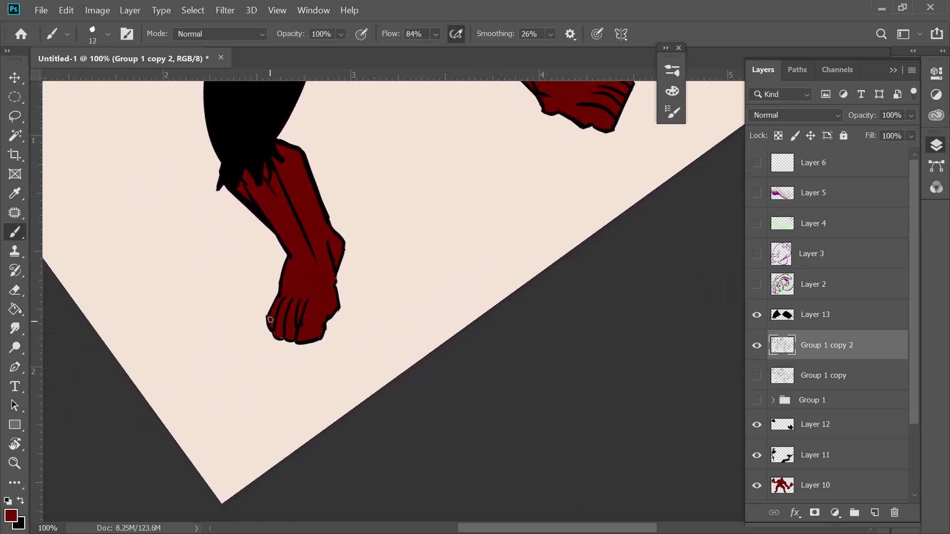
pyautogui.moveTo(267, 314); pyautogui.dragTo(278, 336)
pyautogui.click(780, 492)
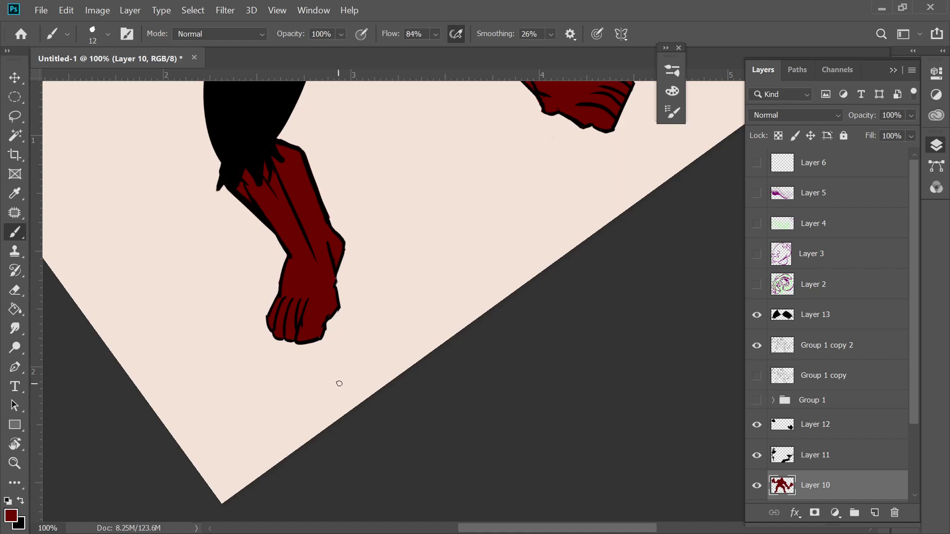
# Step: Erase the line beside the big toe and the nearby toe edge of the lowered foot on Group 1 copy 2
pyautogui.click(780, 355)
pyautogui.press('e')
pyautogui.moveTo(305, 297); pyautogui.dragTo(300, 346)
pyautogui.moveTo(303, 304); pyautogui.dragTo(296, 349)
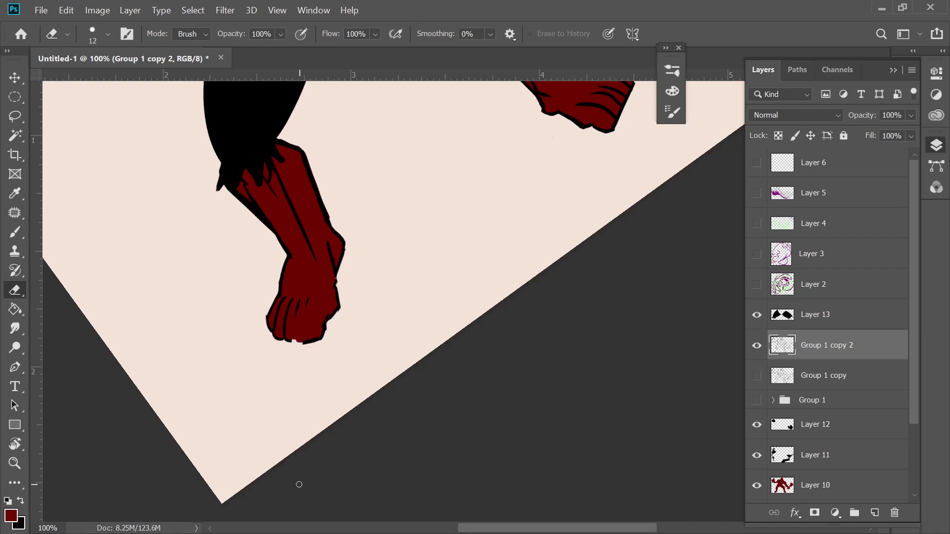
# Step: Redraw the toe lines and the toe edge beside the lowered foot's big toe in black with the Brush
pyautogui.press('b')
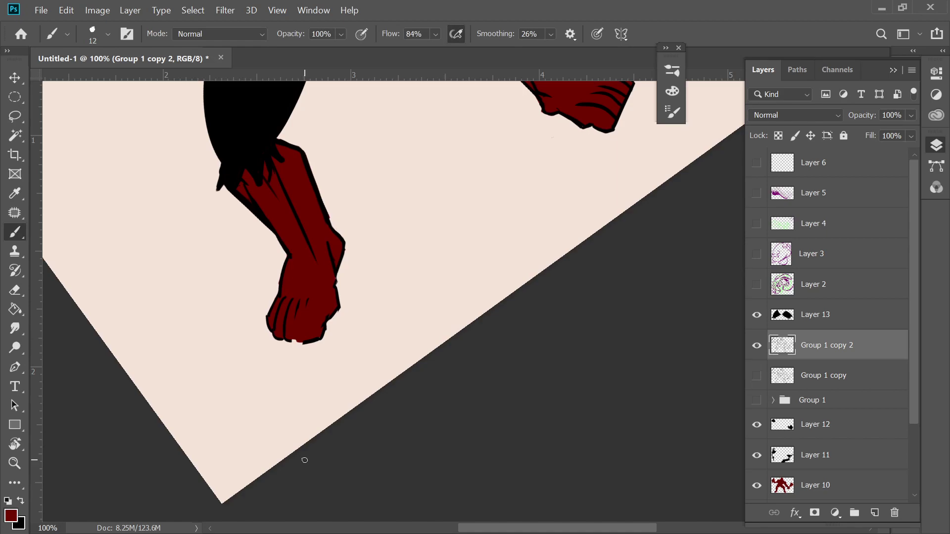
pyautogui.press('x')
pyautogui.moveTo(306, 301); pyautogui.dragTo(304, 334)
pyautogui.moveTo(294, 332); pyautogui.dragTo(295, 315)
pyautogui.press('e')
pyautogui.press('b')
pyautogui.press('e')
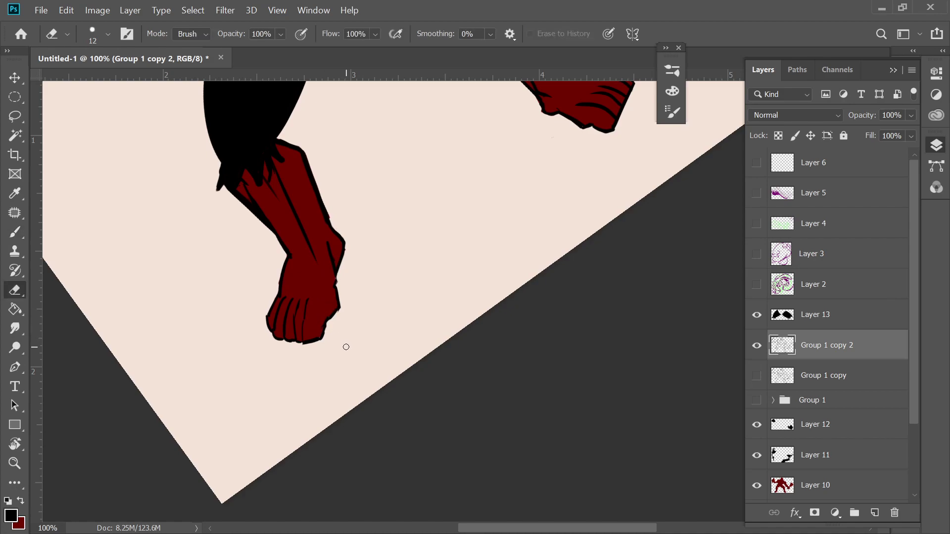
# Step: Reinforce the lowered foot's outline from the ankle to the big toe with black brush strokes
pyautogui.press('b')
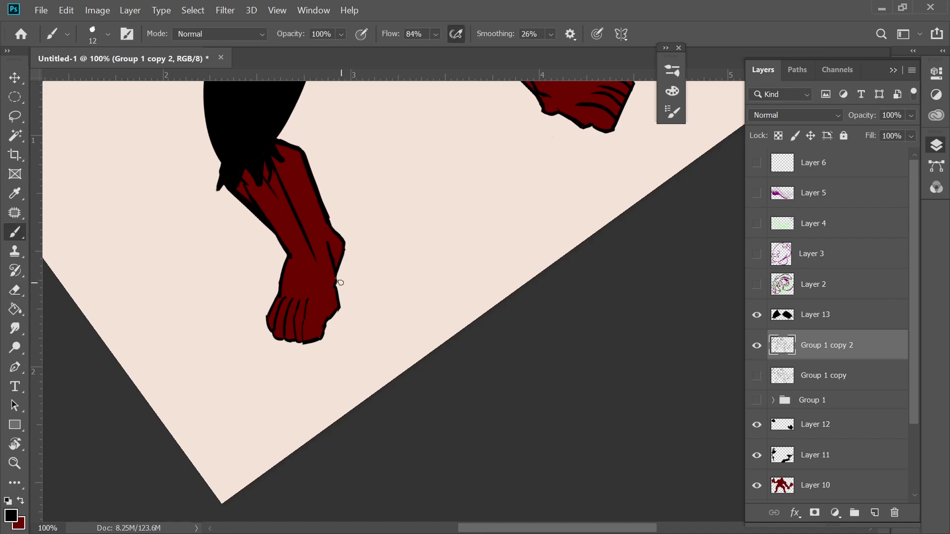
pyautogui.moveTo(337, 288)
pyautogui.mouseDown()
pyautogui.moveTo(341, 311)
pyautogui.moveTo(324, 342)
pyautogui.mouseUp()
pyautogui.moveTo(326, 292); pyautogui.dragTo(308, 443)
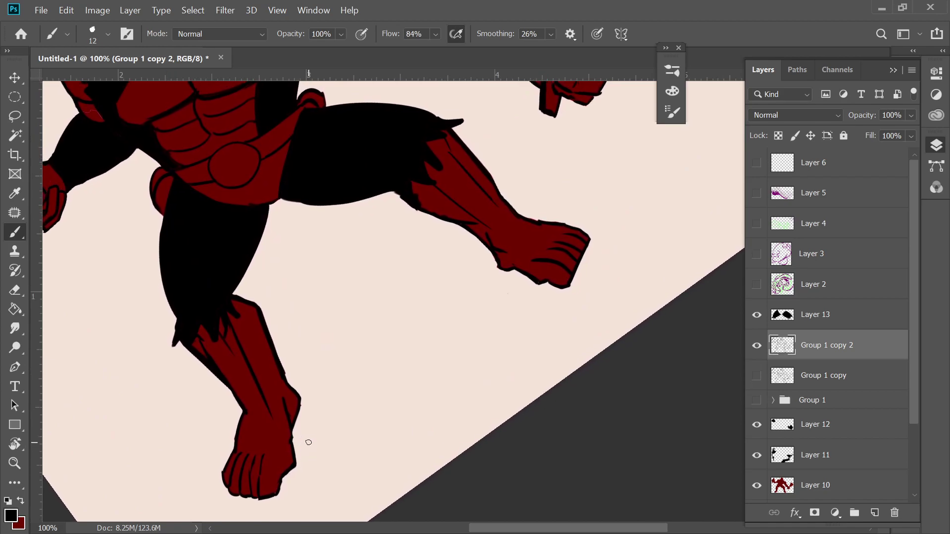
# Step: Select the blade faces, edges and handles of both axes with the Magic Wand on Group 1 copy 2
pyautogui.moveTo(326, 359); pyautogui.dragTo(354, 463)
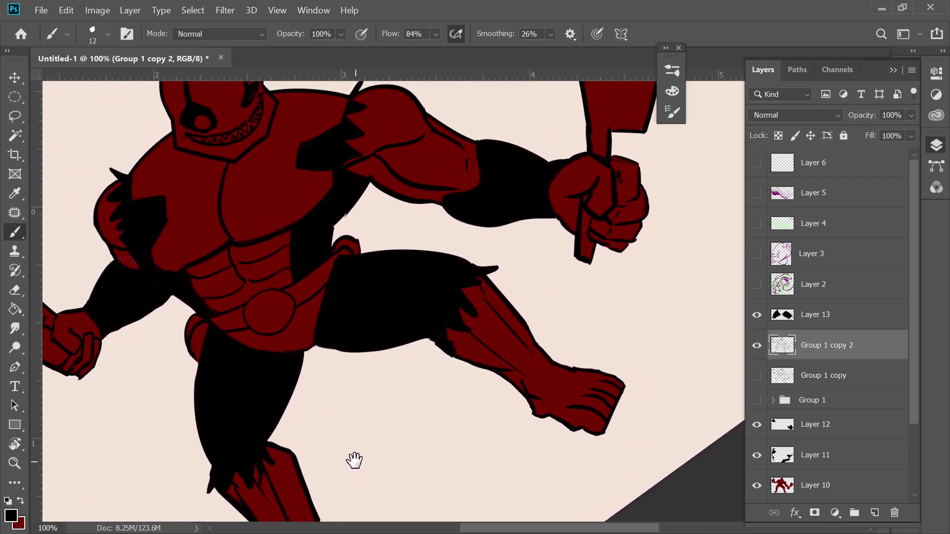
pyautogui.hotkey('ctrl', '-')
pyautogui.moveTo(297, 95); pyautogui.dragTo(300, 99)
pyautogui.hotkey('ctrl', '+')
pyautogui.hotkey('ctrl', '+')
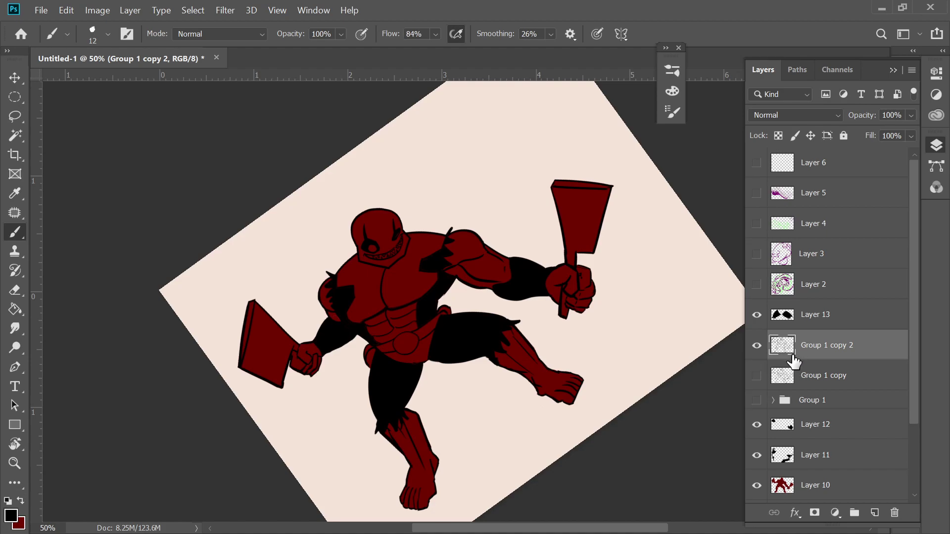
pyautogui.press('w')
pyautogui.click(588, 213)
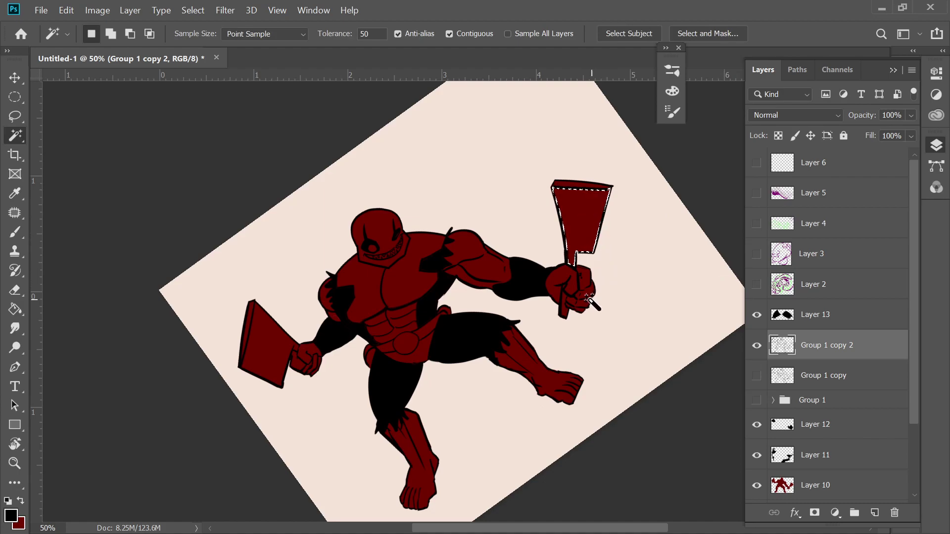
pyautogui.keyDown('shift'); pyautogui.click(565, 308); pyautogui.keyUp('shift')
pyautogui.keyDown('shift'); pyautogui.click(267, 343); pyautogui.keyUp('shift')
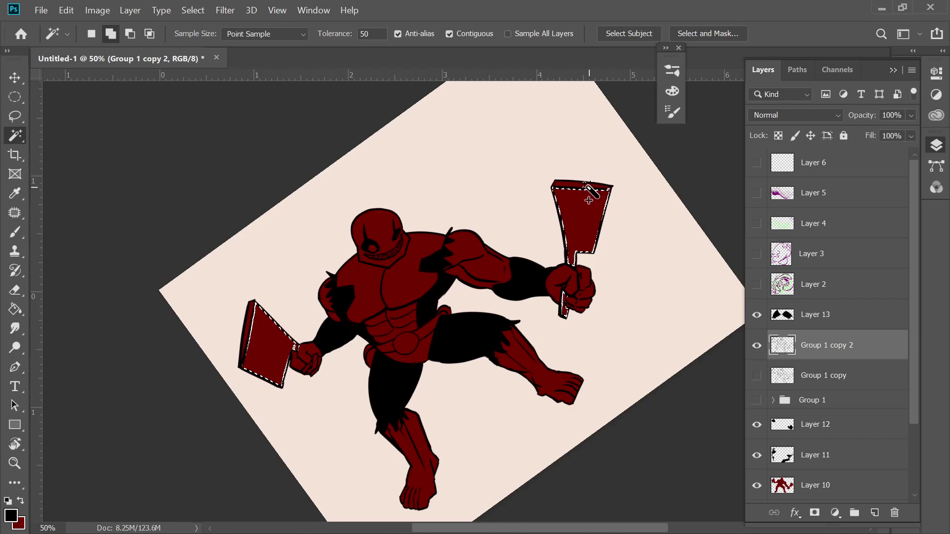
pyautogui.keyDown('shift'); pyautogui.click(578, 188); pyautogui.keyUp('shift')
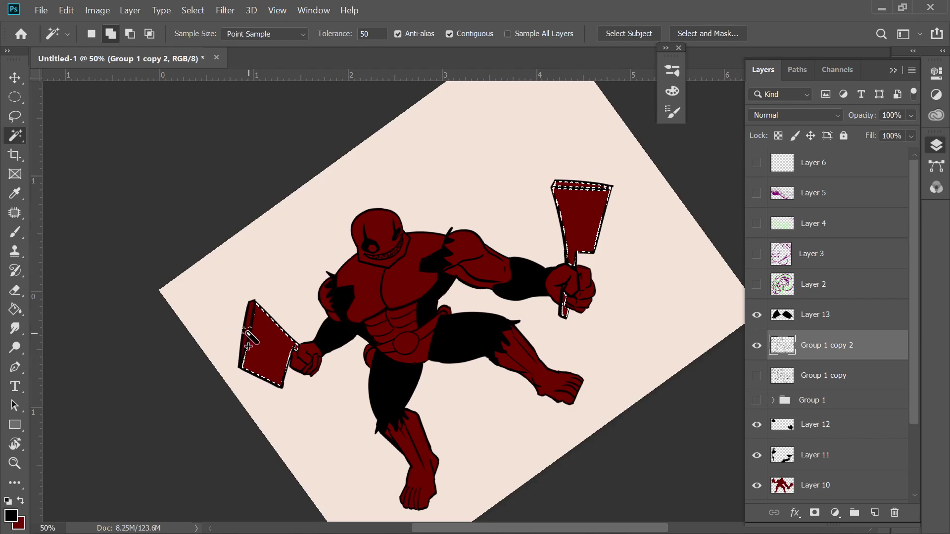
# Step: Expand the axe selection, then add a new layer above Group 1 copy 2 and activate the Gradient tool
pyautogui.click(193, 11)
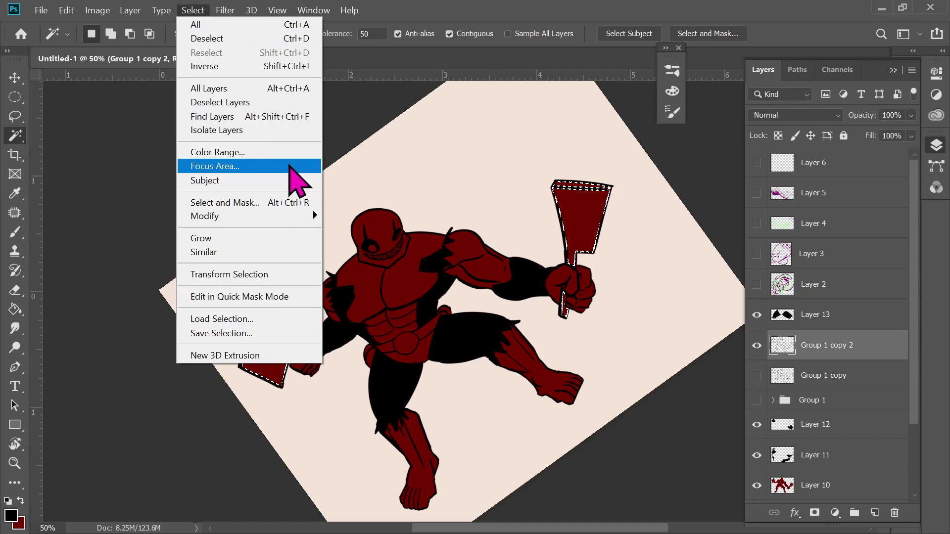
pyautogui.moveTo(288, 218)
pyautogui.click(389, 244)
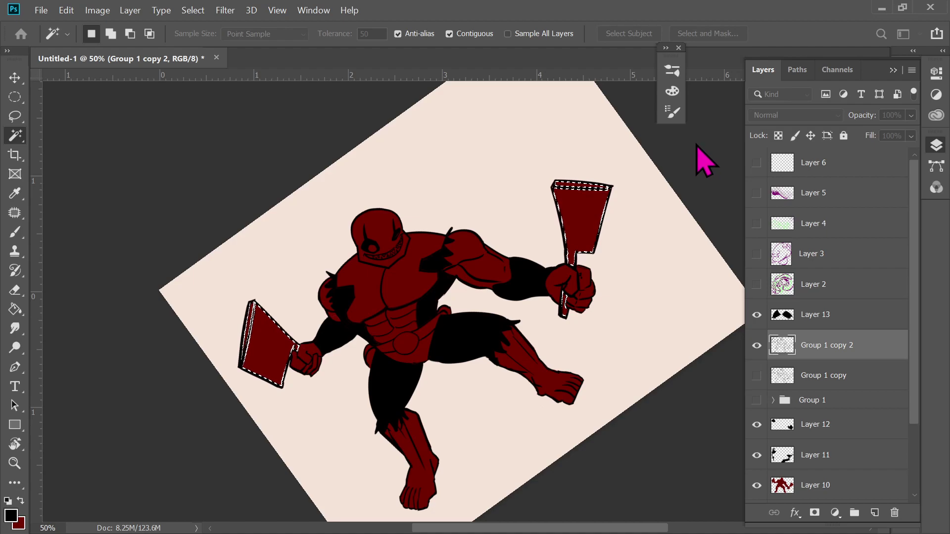
pyautogui.click(704, 158)
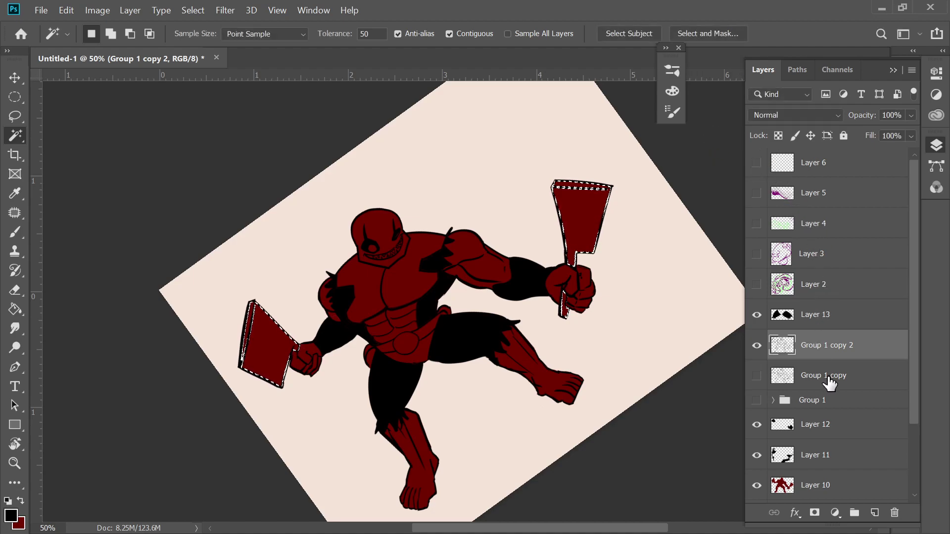
pyautogui.click(874, 513)
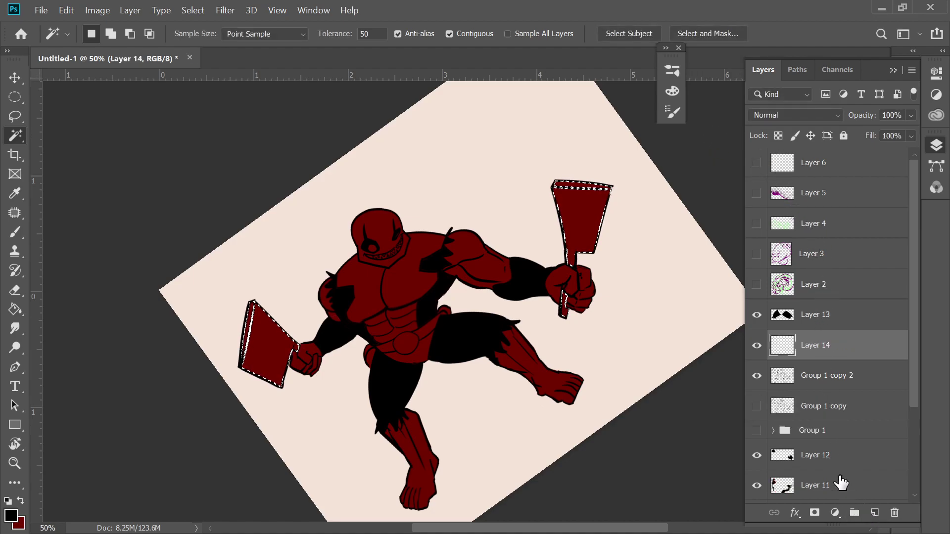
pyautogui.press('g')
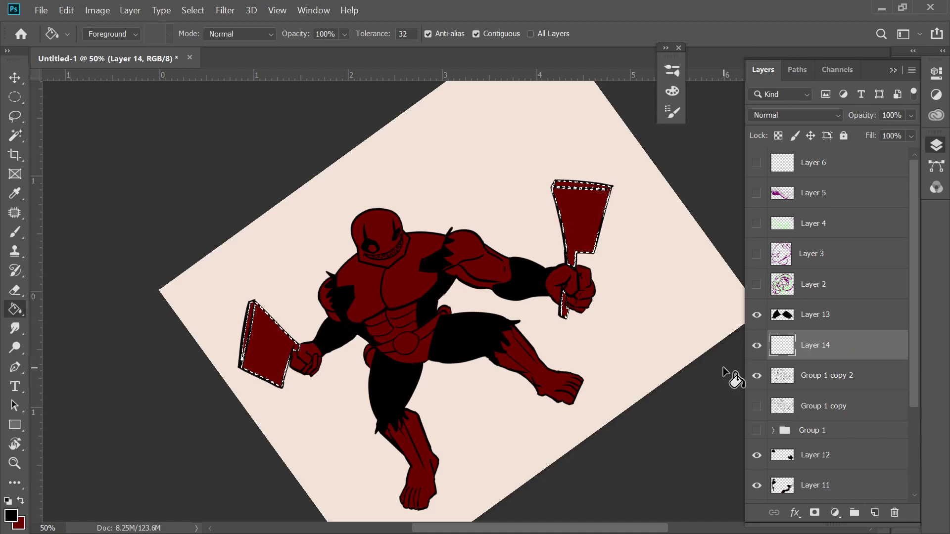
pyautogui.hotkey('shift', 'g')
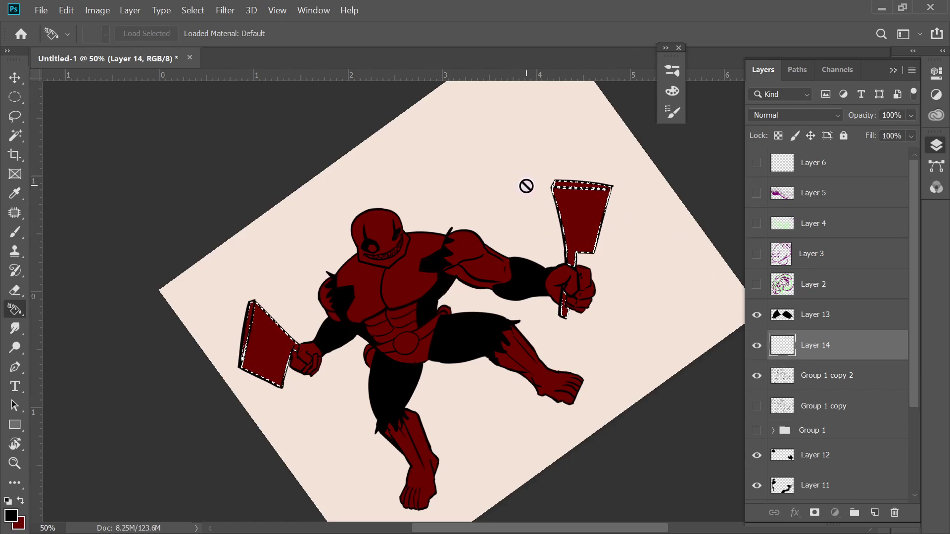
pyautogui.hotkey('shift', 'g')
# Step: Undo the trial black-to-dark-red gradient on the axes and set the background color to #f9f9f9
pyautogui.moveTo(539, 184); pyautogui.dragTo(627, 124)
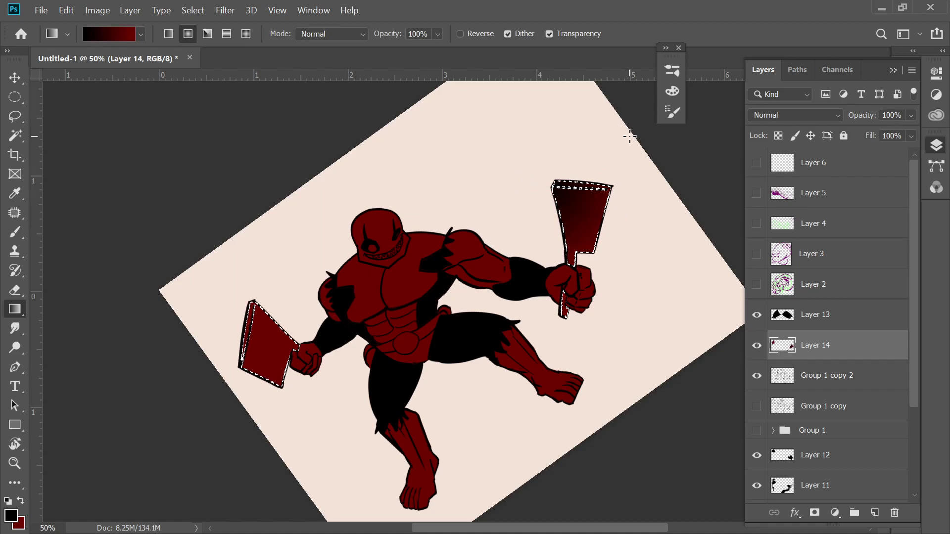
pyautogui.hotkey('ctrl', 'z')
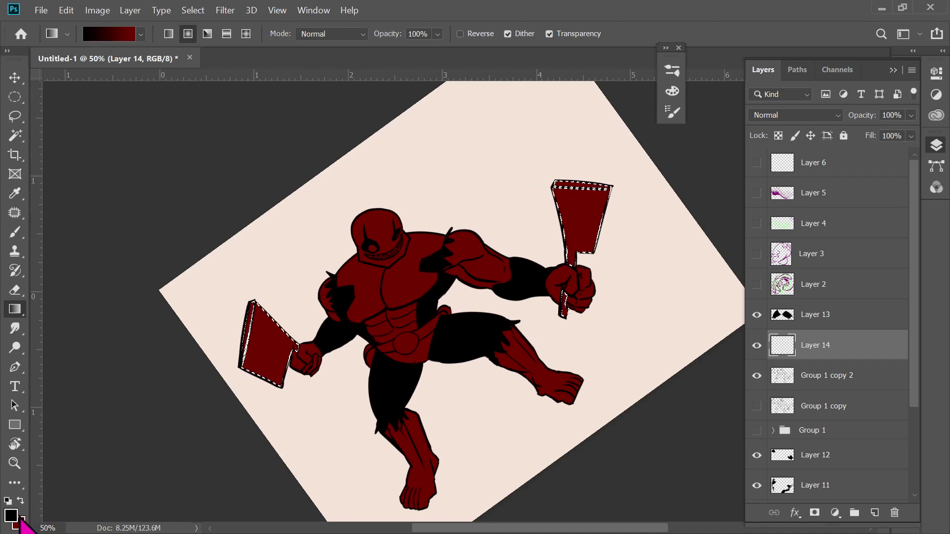
pyautogui.click(19, 522)
pyautogui.click(181, 185)
pyautogui.click(176, 180)
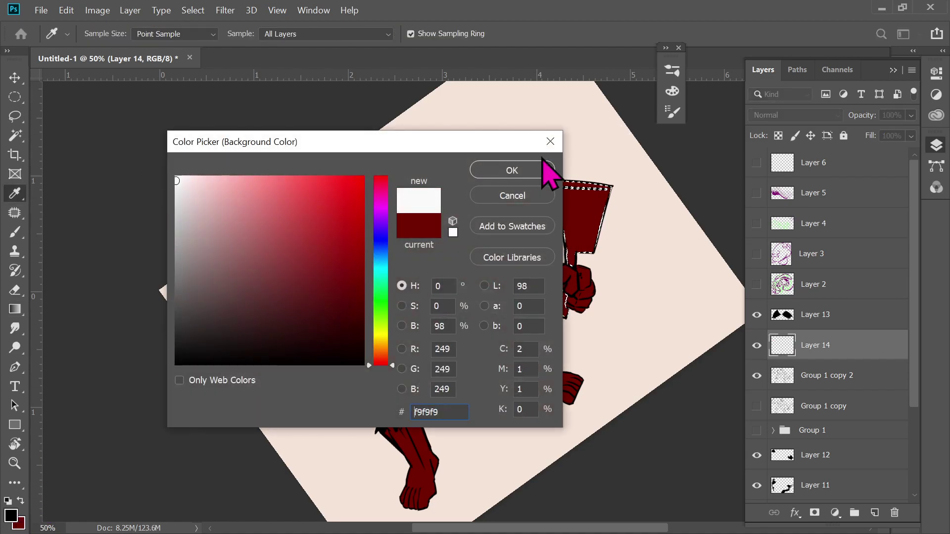
pyautogui.click(512, 170)
# Step: Draw a black-to-off-white radial gradient across the raised axe on Layer 14, and another across the lowered axe on a new layer
pyautogui.moveTo(547, 161); pyautogui.dragTo(691, 146)
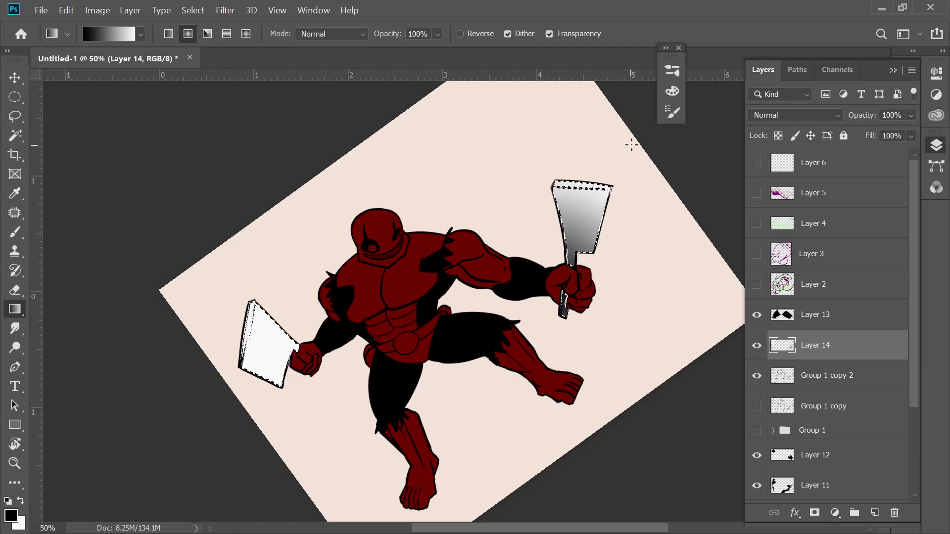
pyautogui.moveTo(592, 188); pyautogui.dragTo(593, 188)
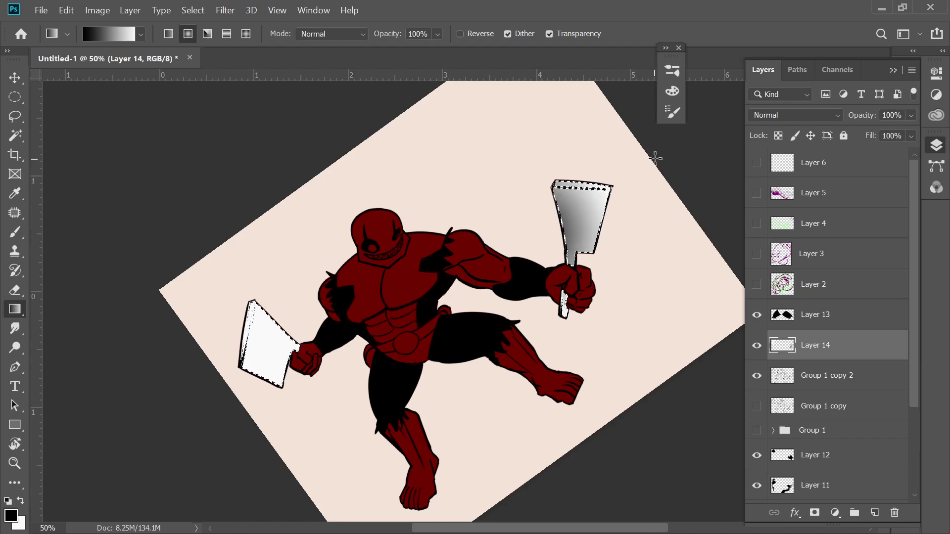
pyautogui.moveTo(526, 256); pyautogui.dragTo(693, 191)
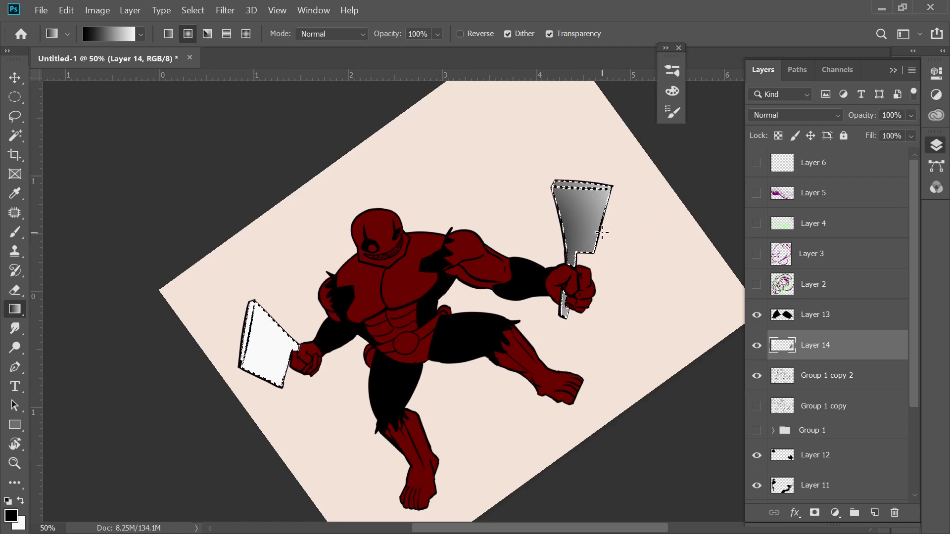
pyautogui.click(874, 513)
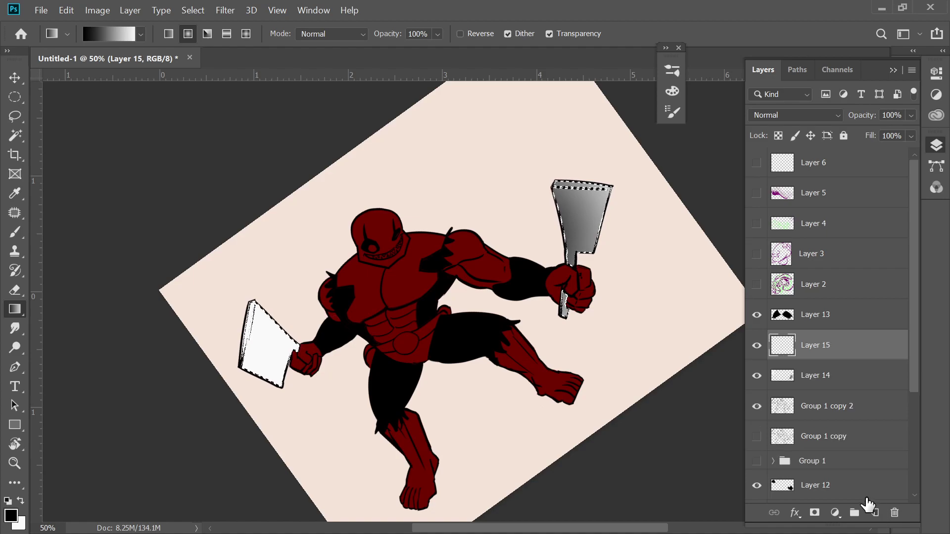
pyautogui.moveTo(292, 245); pyautogui.dragTo(266, 413)
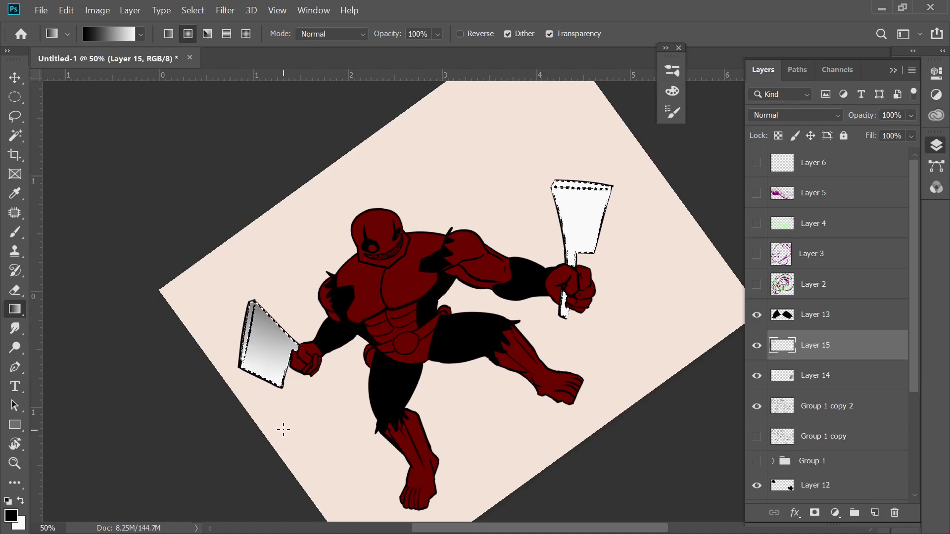
# Step: Set Layer 15's blending mode to Multiply, merge it down into Layer 14, and clear the axe selection
pyautogui.click(796, 115)
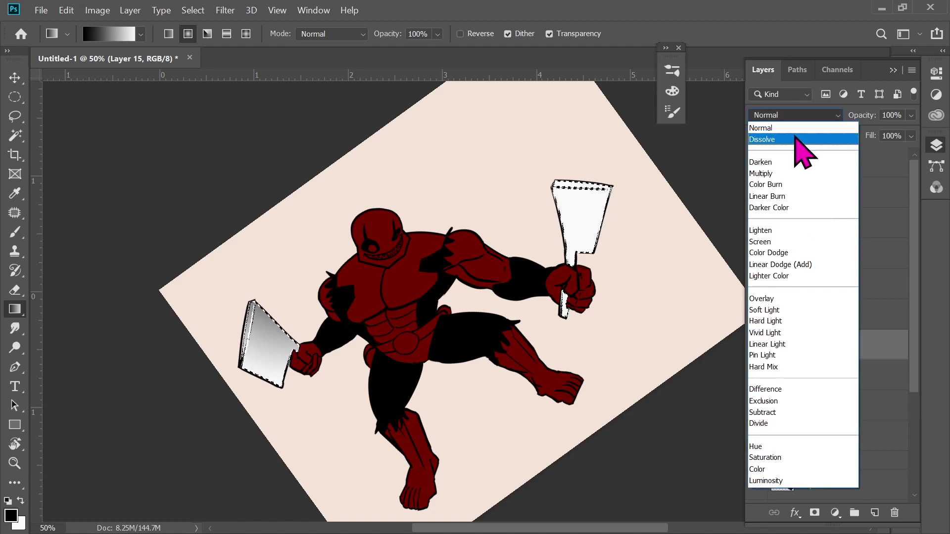
pyautogui.click(777, 174)
pyautogui.hotkey('ctrl', 'e')
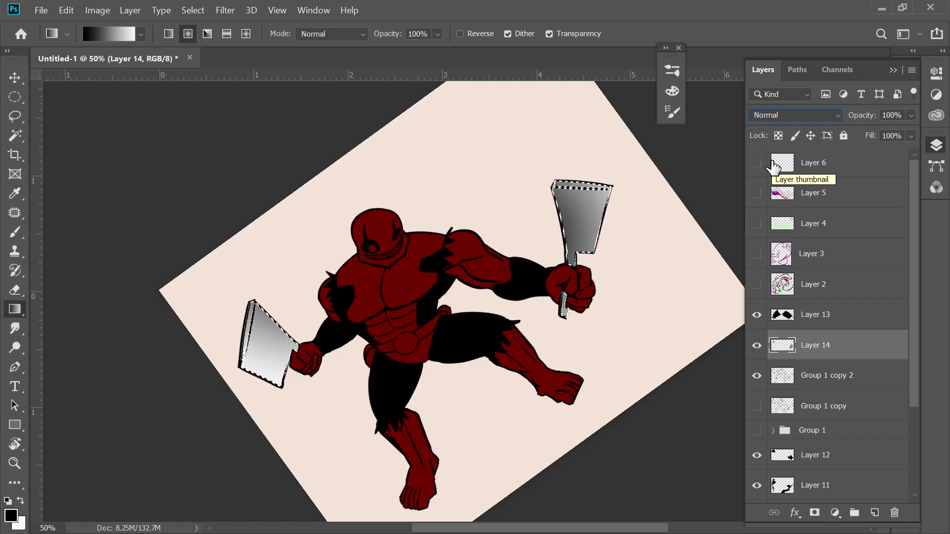
pyautogui.hotkey('ctrl', 'd')
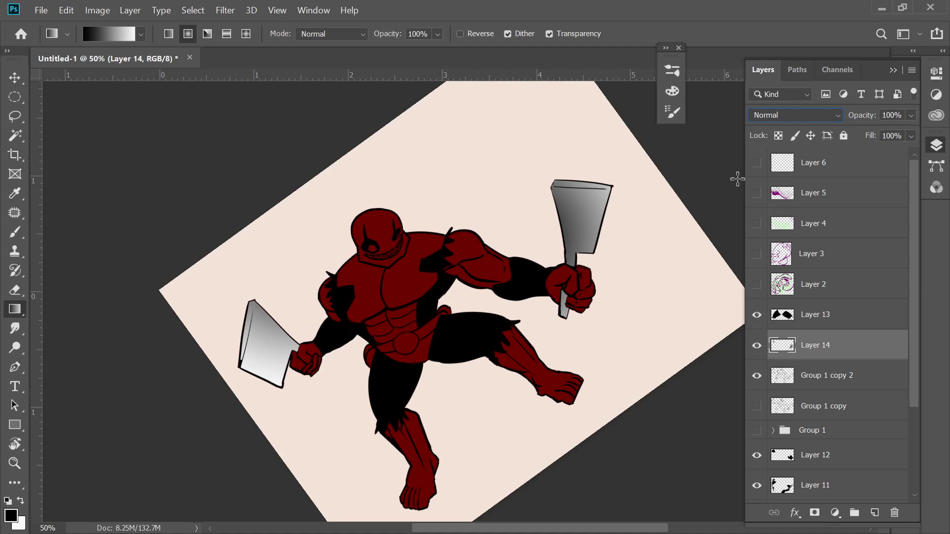
# Step: Move Layer 12 and Layer 11 together directly below Group 1 copy 2 in the layer stack
pyautogui.moveTo(621, 288); pyautogui.dragTo(572, 214)
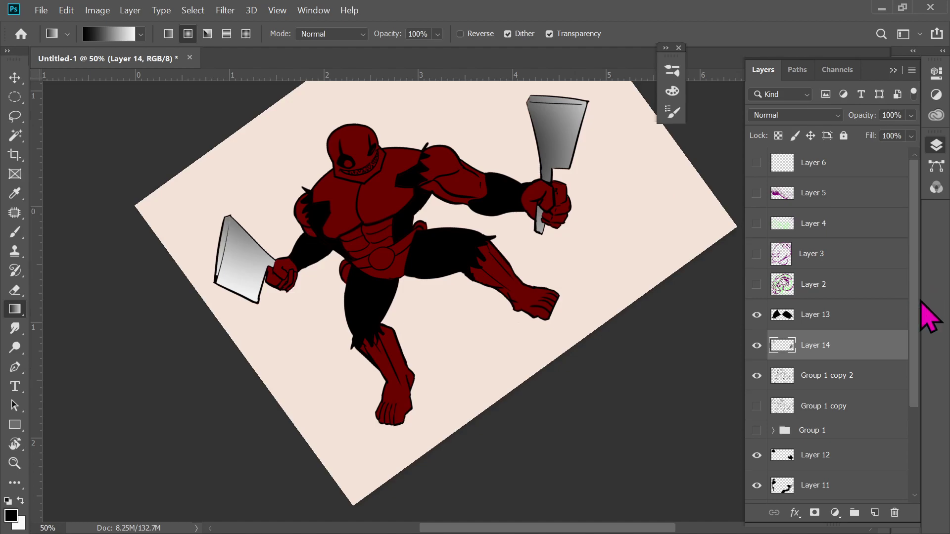
pyautogui.scroll(-1, 922, 319)
pyautogui.scroll(-2, 925, 347)
pyautogui.click(757, 292)
pyautogui.click(757, 287)
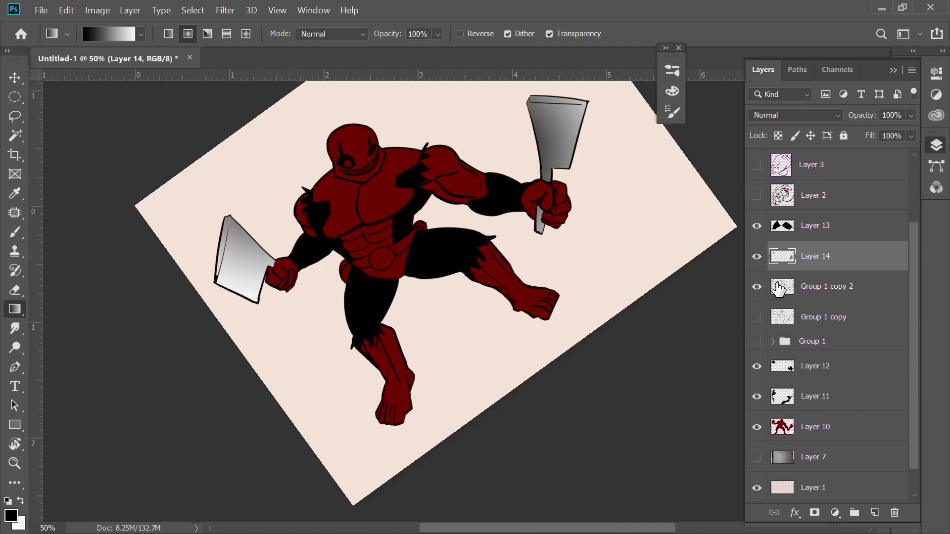
pyautogui.click(790, 231)
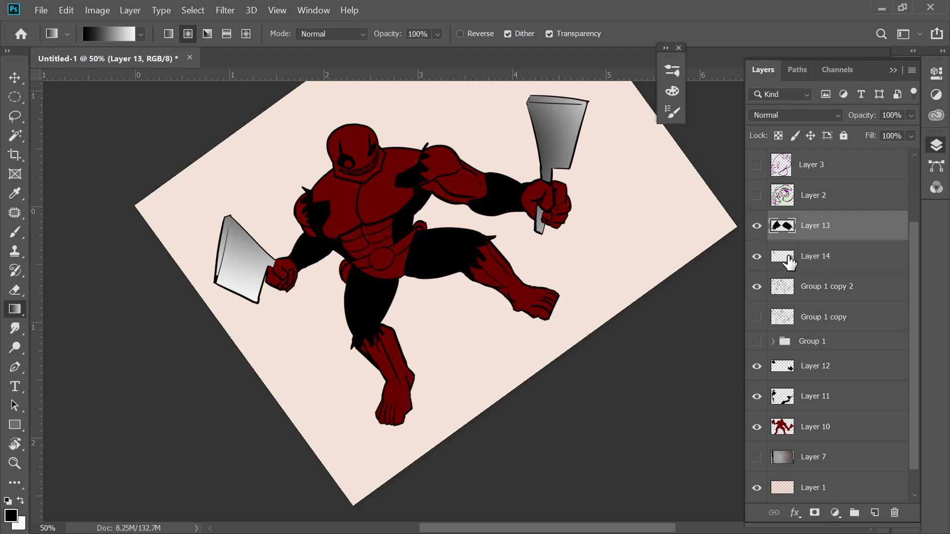
pyautogui.click(784, 374)
pyautogui.keyDown('shift'); pyautogui.click(787, 408); pyautogui.keyUp('shift')
pyautogui.moveTo(787, 408); pyautogui.dragTo(798, 313)
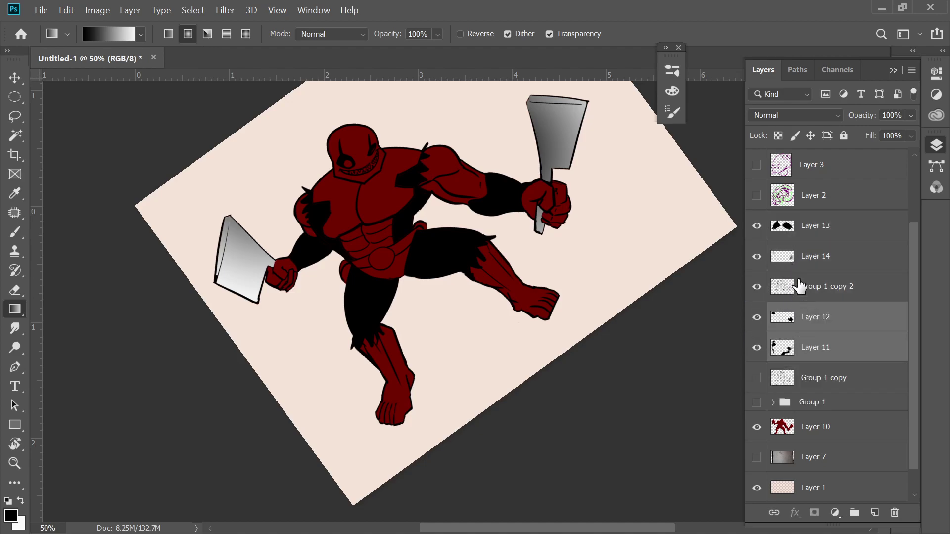
# Step: Group the consecutive layers from Layer 13 down to Layer 11
pyautogui.click(797, 230)
pyautogui.keyDown('shift'); pyautogui.click(795, 355); pyautogui.keyUp('shift')
pyautogui.moveTo(795, 354); pyautogui.dragTo(854, 514)
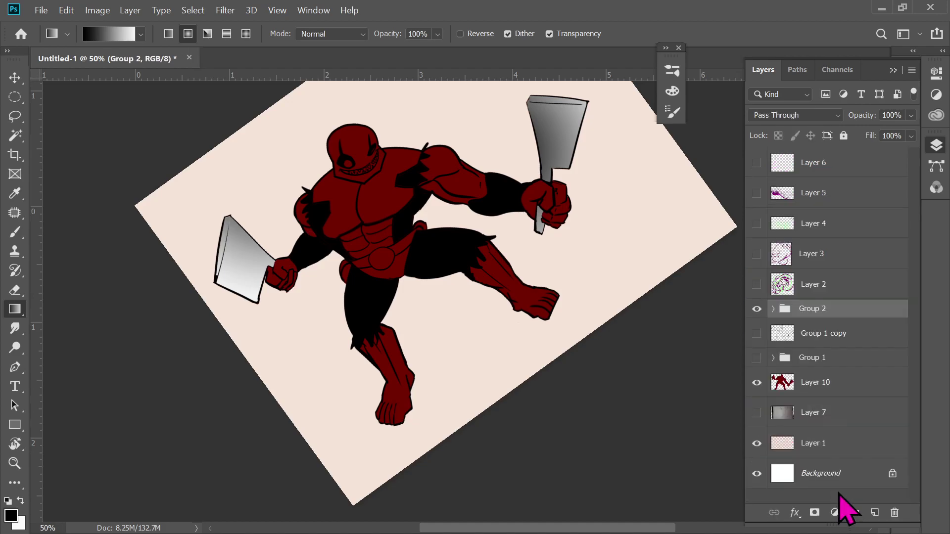
pyautogui.click(758, 326)
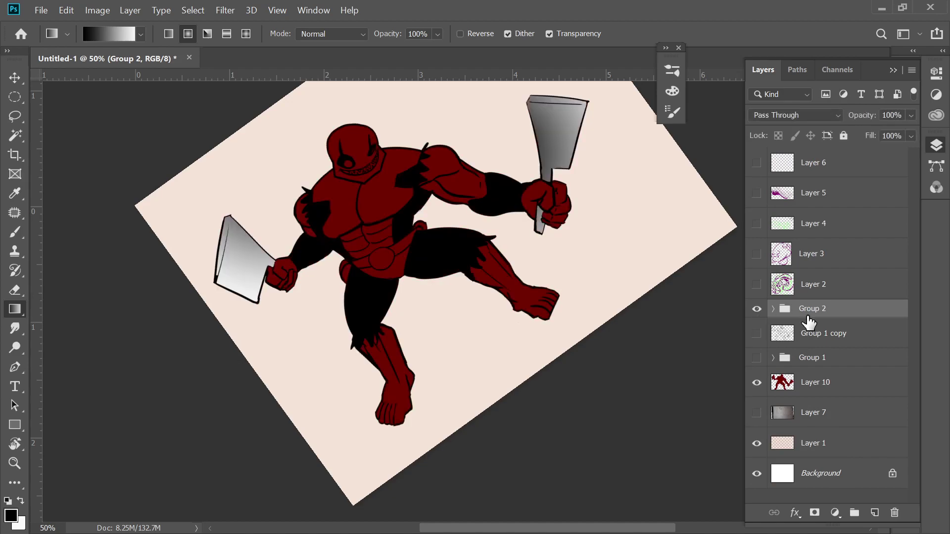
# Step: Duplicate Group 2, merge the duplicate into a single layer, and hide the original group
pyautogui.moveTo(813, 324); pyautogui.dragTo(874, 512)
pyautogui.hotkey('ctrl', 'e')
pyautogui.click(757, 339)
# Step: Hide Group 2 copy to isolate the character's base silhouette, and ready the Brush with dark red on Layer 10
pyautogui.click(757, 316)
pyautogui.click(758, 317)
pyautogui.click(758, 317)
pyautogui.click(758, 416)
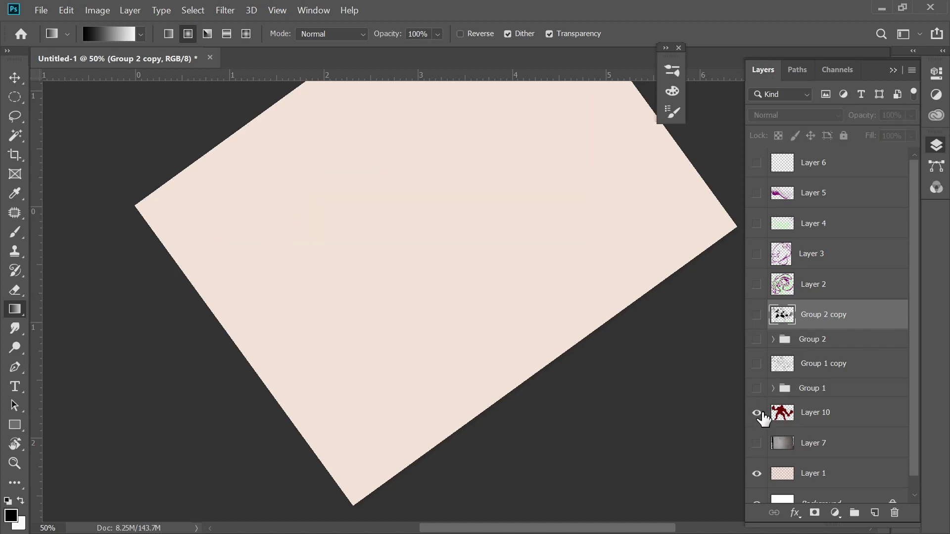
pyautogui.click(757, 413)
pyautogui.click(782, 413)
pyautogui.press('b')
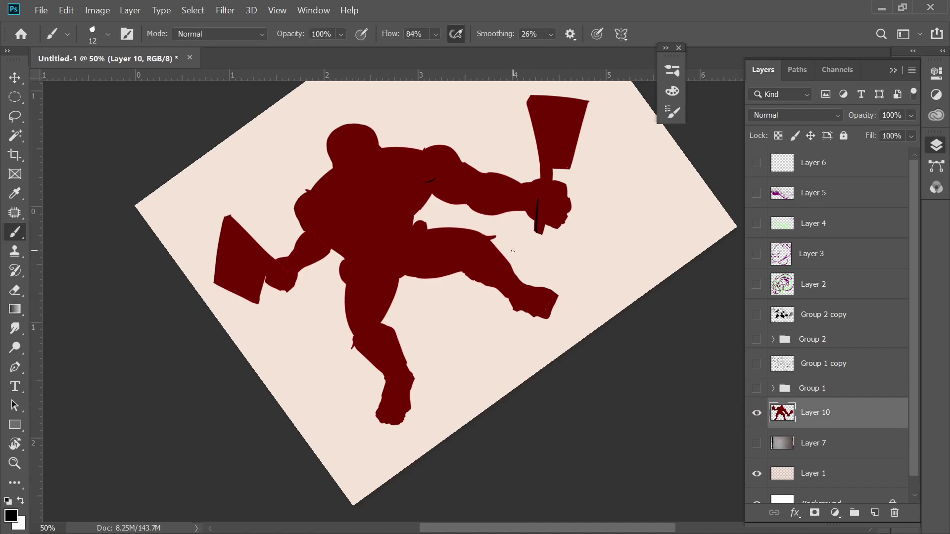
pyautogui.press('x')
pyautogui.hotkey('ctrl', 'z')
pyautogui.press('x')
# Step: Show the merged Group 2 copy over the base color and keep the original Group 2 hidden
pyautogui.click(757, 340)
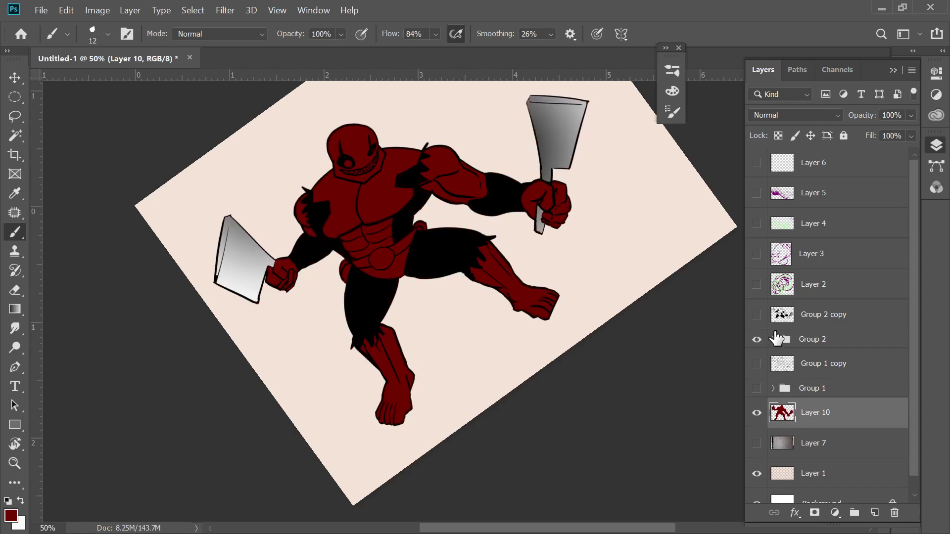
pyautogui.click(757, 315)
pyautogui.click(756, 340)
# Step: On the Group 2 copy layer, select the red areas of the raised upper arm and its fist with the Magic Wand
pyautogui.press('w')
pyautogui.click(475, 221)
pyautogui.hotkey('ctrl', 'd')
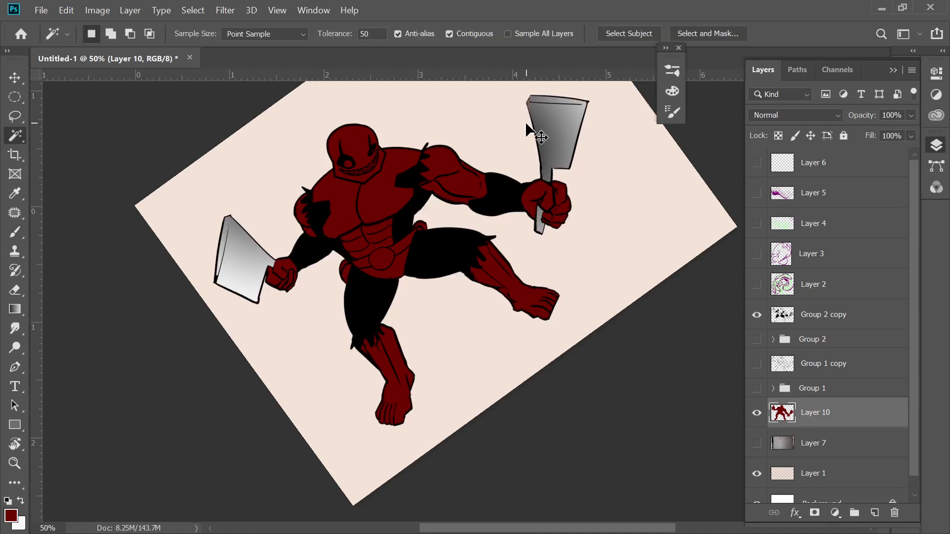
pyautogui.click(781, 317)
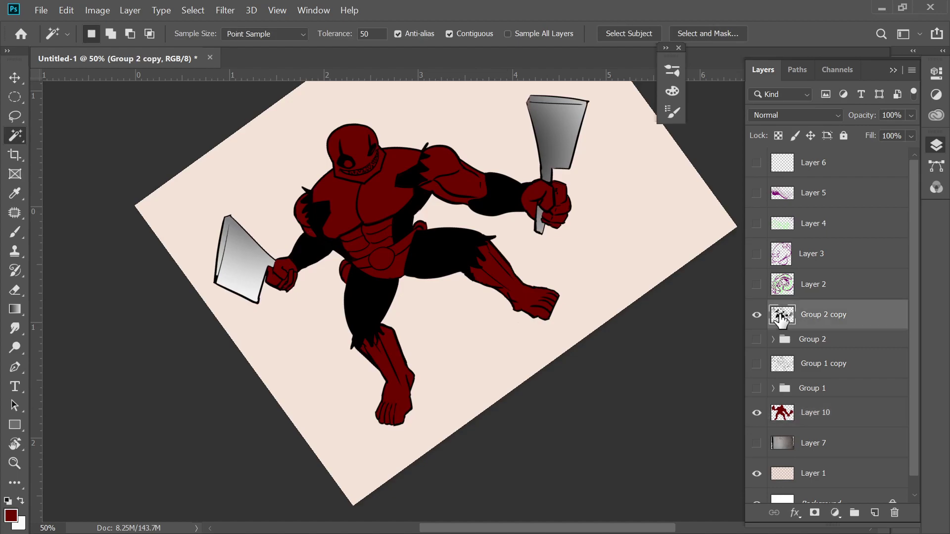
pyautogui.keyDown('shift'); pyautogui.click(457, 185); pyautogui.keyUp('shift')
pyautogui.keyDown('shift'); pyautogui.click(540, 203); pyautogui.keyUp('shift')
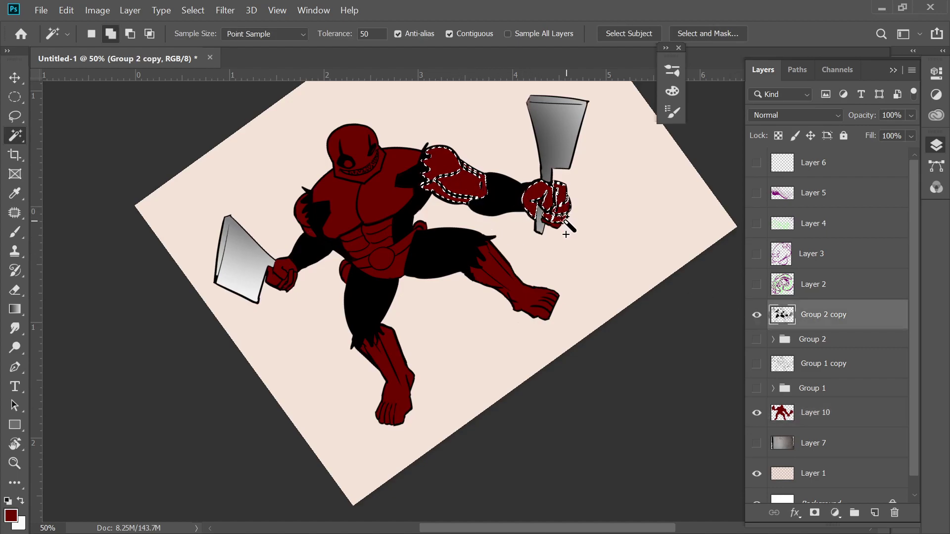
pyautogui.click(560, 252)
pyautogui.hotkey('ctrl', 'z')
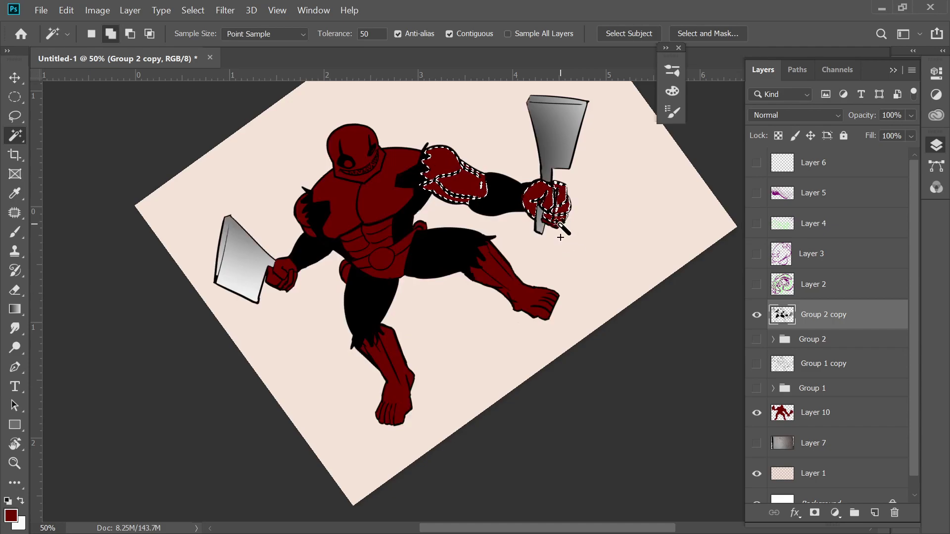
# Step: Add the red areas of the lowered arm's fist and its outer shoulder to the selection
pyautogui.keyDown('shift'); pyautogui.click(284, 274); pyautogui.keyUp('shift')
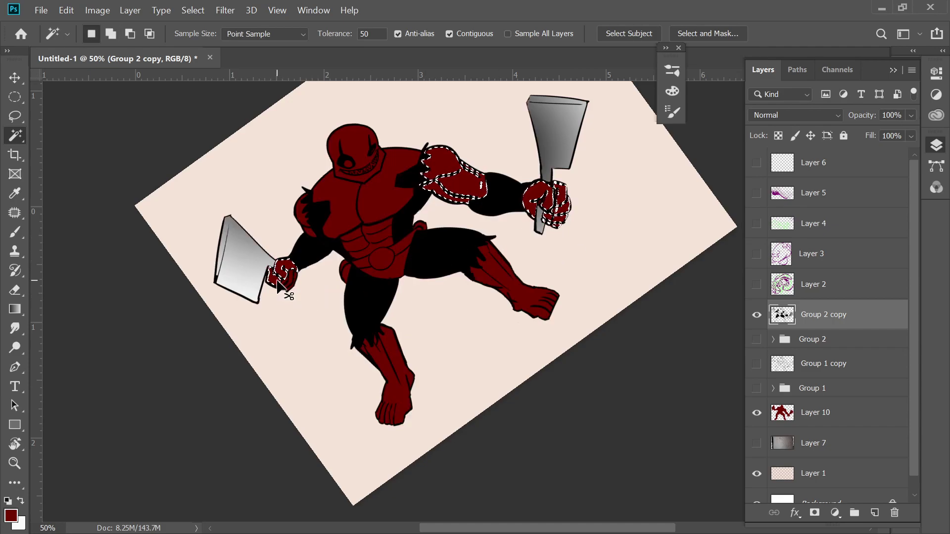
pyautogui.hotkey('ctrl', '+')
pyautogui.moveTo(214, 275); pyautogui.dragTo(289, 282)
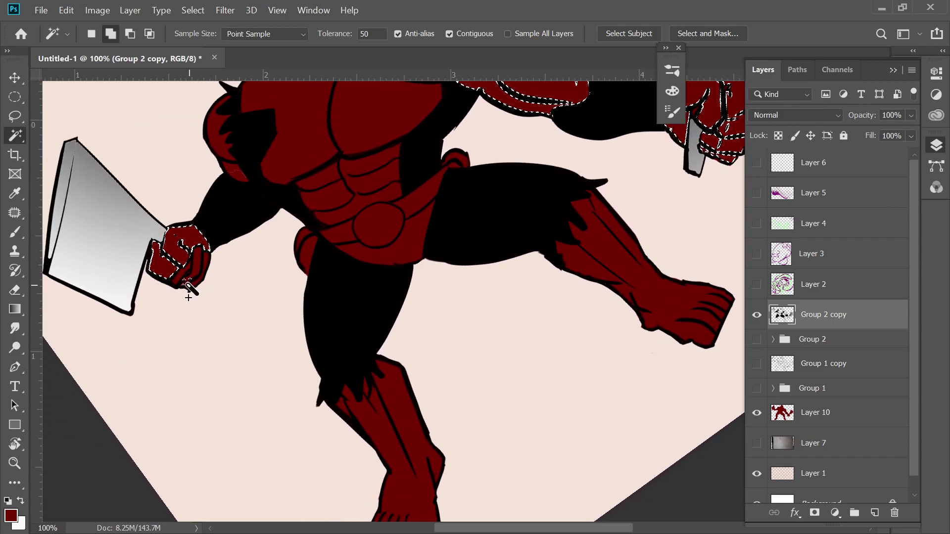
pyautogui.click(214, 275)
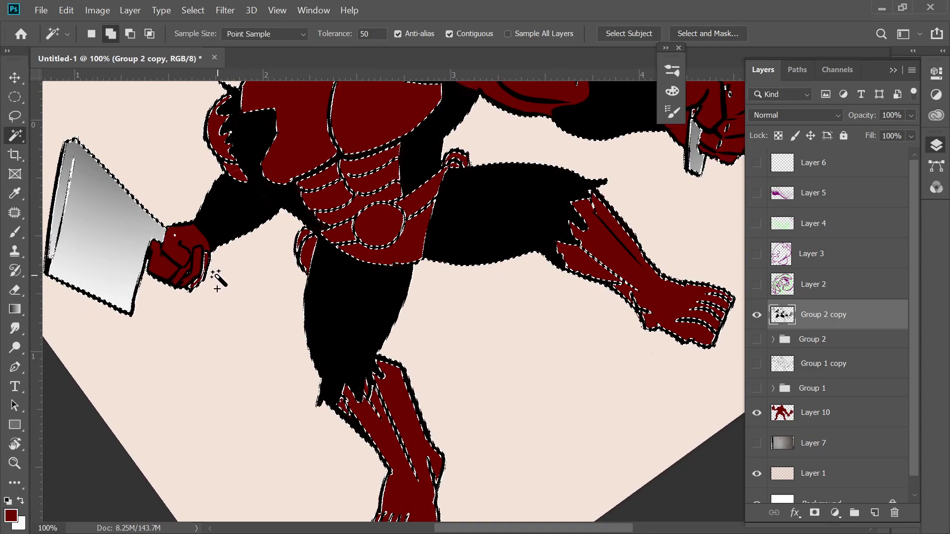
pyautogui.hotkey('ctrl', 'z')
pyautogui.click(242, 186)
pyautogui.hotkey('ctrl', 'z')
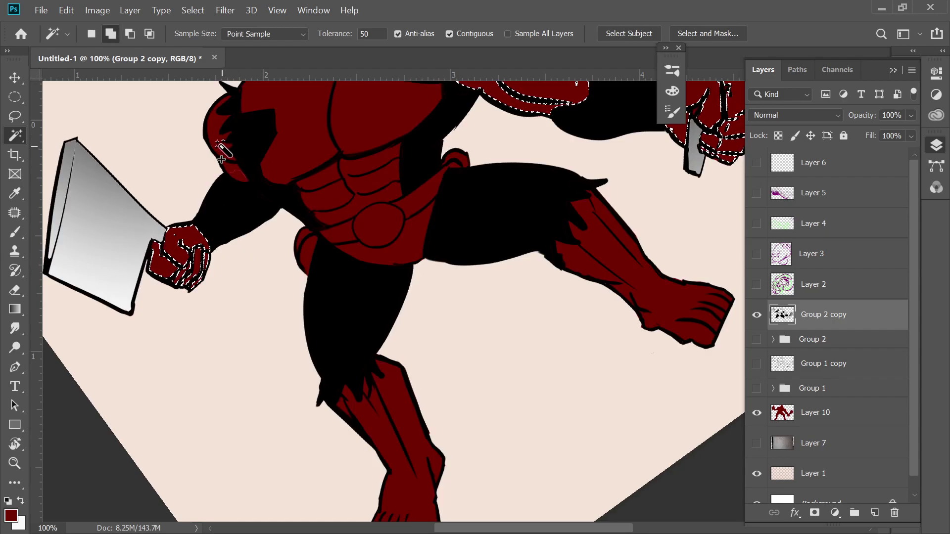
pyautogui.hotkey('ctrl', 'd')
pyautogui.moveTo(409, 211)
pyautogui.mouseDown()
pyautogui.moveTo(435, 371)
pyautogui.moveTo(384, 215)
pyautogui.moveTo(329, 188)
pyautogui.mouseUp()
pyautogui.hotkey('ctrl', 'shift', 'd')
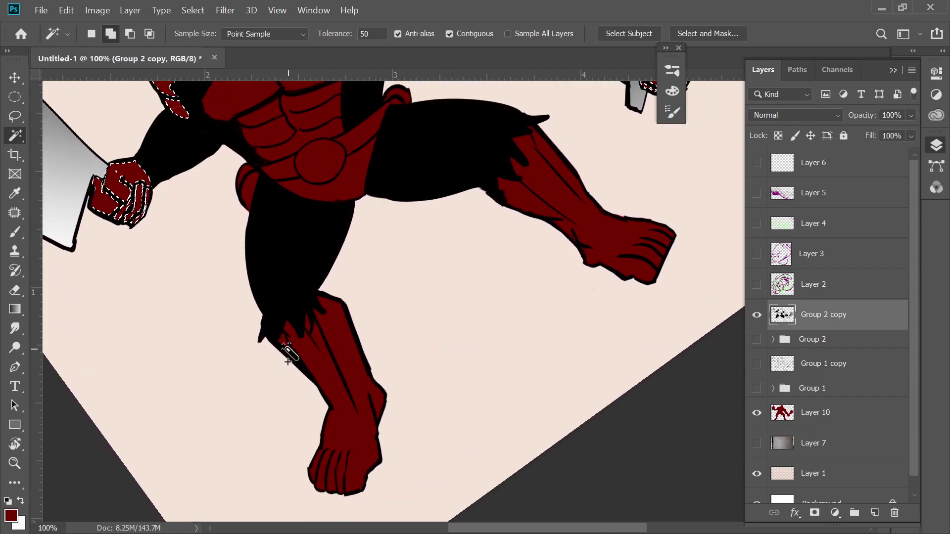
# Step: Add the red areas of both lower legs and feet to the selection
pyautogui.keyDown('shift'); pyautogui.click(324, 371); pyautogui.keyUp('shift')
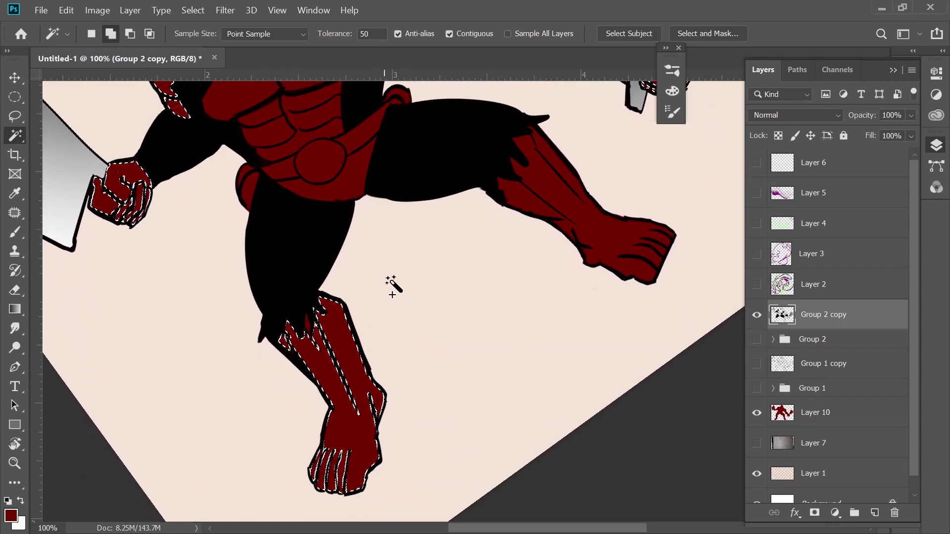
pyautogui.click(549, 212)
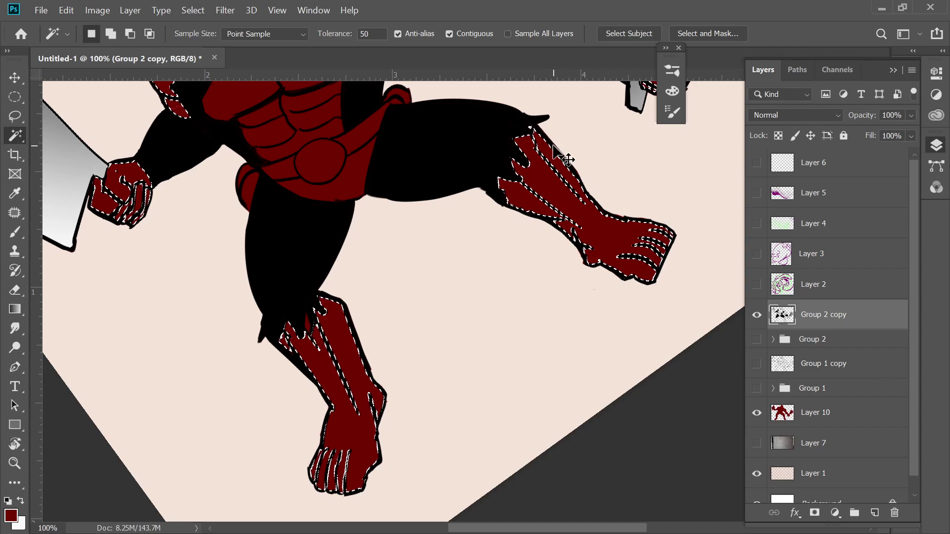
pyautogui.hotkey('ctrl', '-')
pyautogui.hotkey('ctrl', '-')
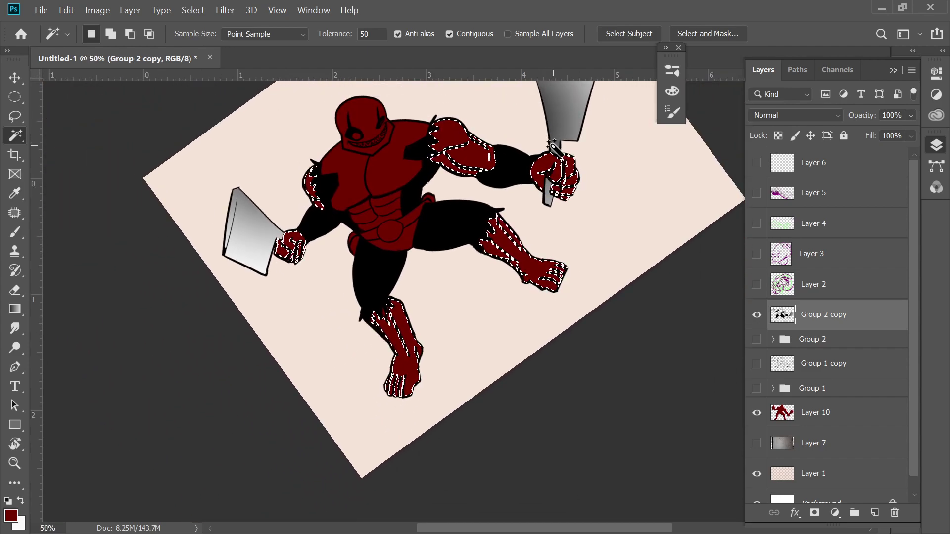
# Step: Open the color wheel and dock it together with the layer controls, leaving the foreground dark red
pyautogui.click(11, 515)
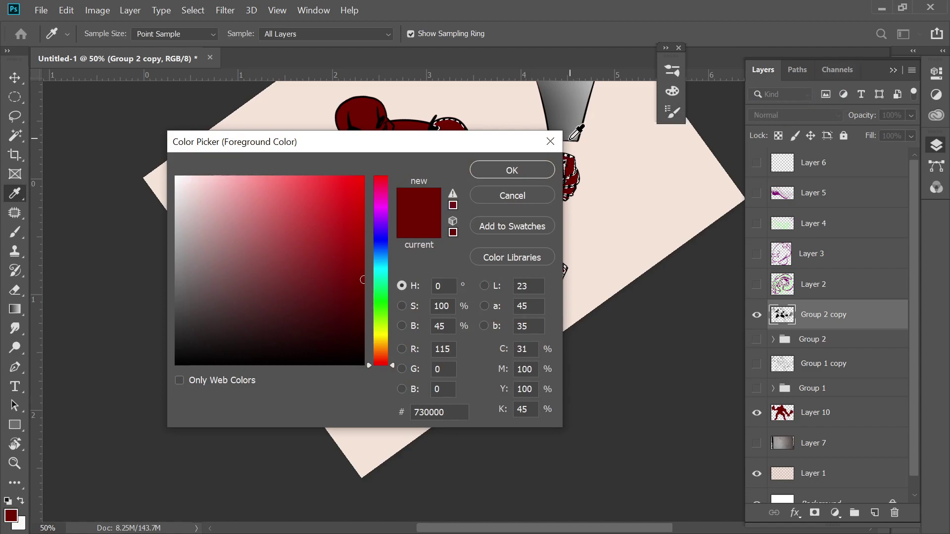
pyautogui.click(550, 142)
pyautogui.click(678, 72)
pyautogui.click(679, 75)
pyautogui.click(674, 91)
pyautogui.moveTo(572, 74); pyautogui.dragTo(838, 96)
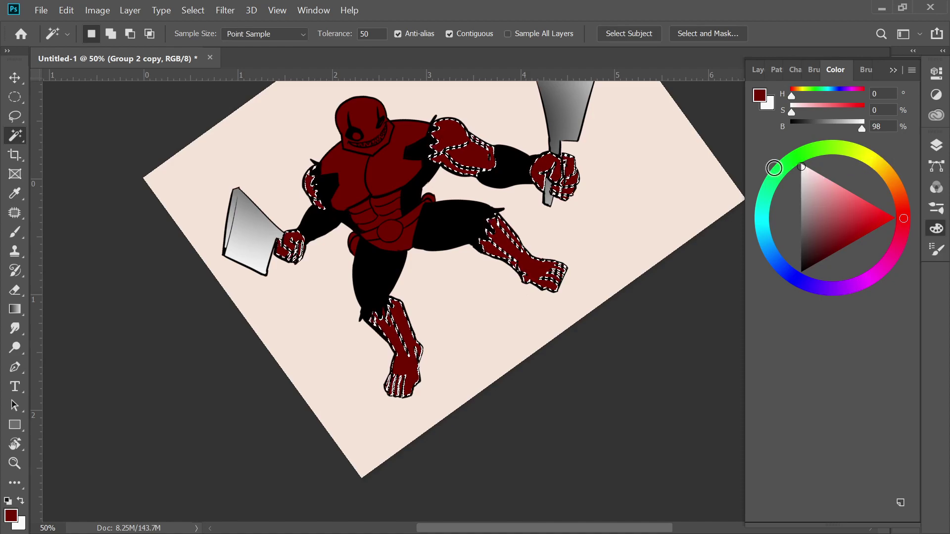
# Step: Try an orange-red background color with hue 16, saturation 99% and brightness 71%, comparing it with the dark red
pyautogui.press('i')
pyautogui.keyDown('alt'); pyautogui.click(439, 171); pyautogui.keyUp('alt')
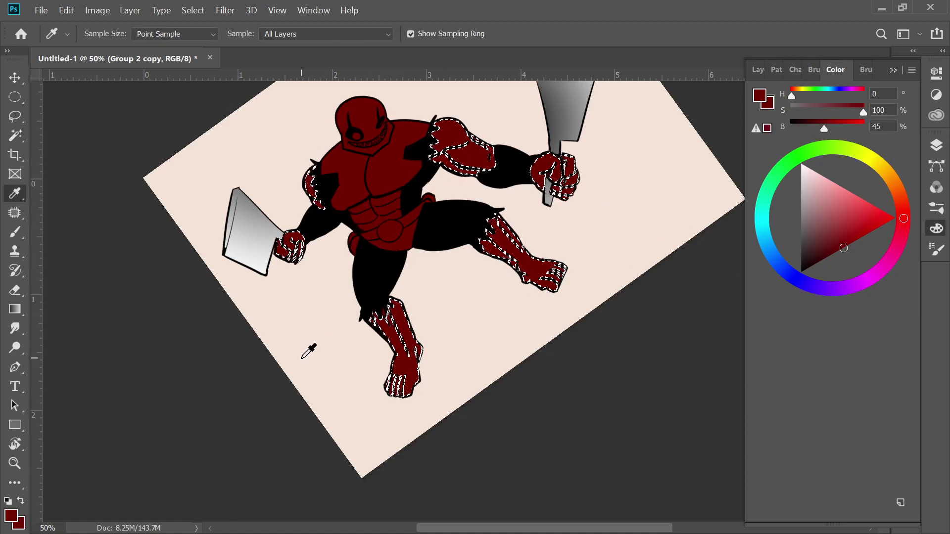
pyautogui.moveTo(903, 217)
pyautogui.mouseDown()
pyautogui.moveTo(901, 199)
pyautogui.moveTo(843, 244)
pyautogui.moveTo(840, 232)
pyautogui.moveTo(859, 221)
pyautogui.mouseUp()
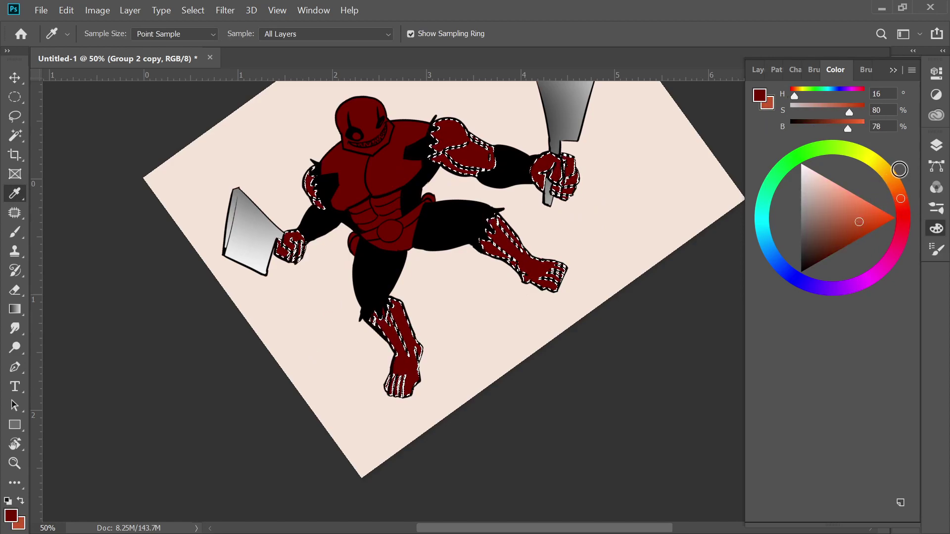
pyautogui.press('x')
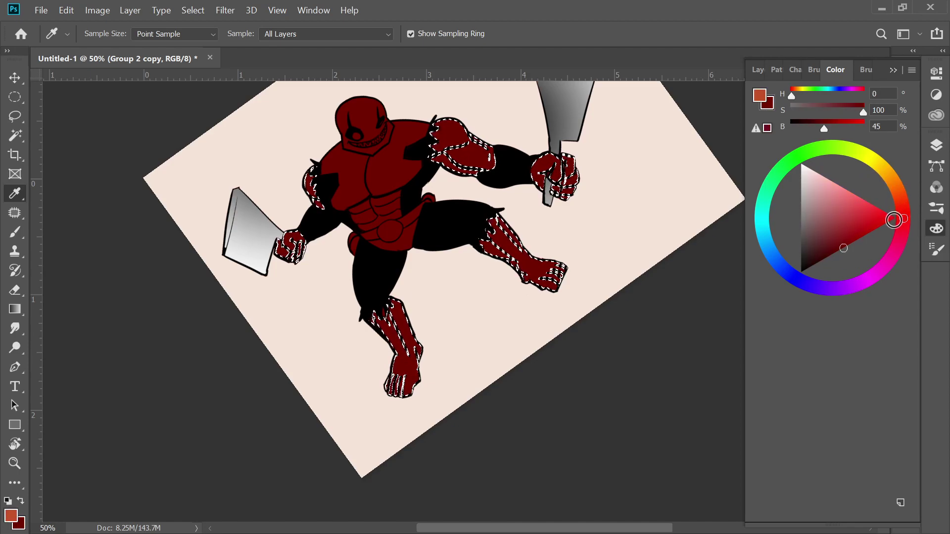
pyautogui.press('x')
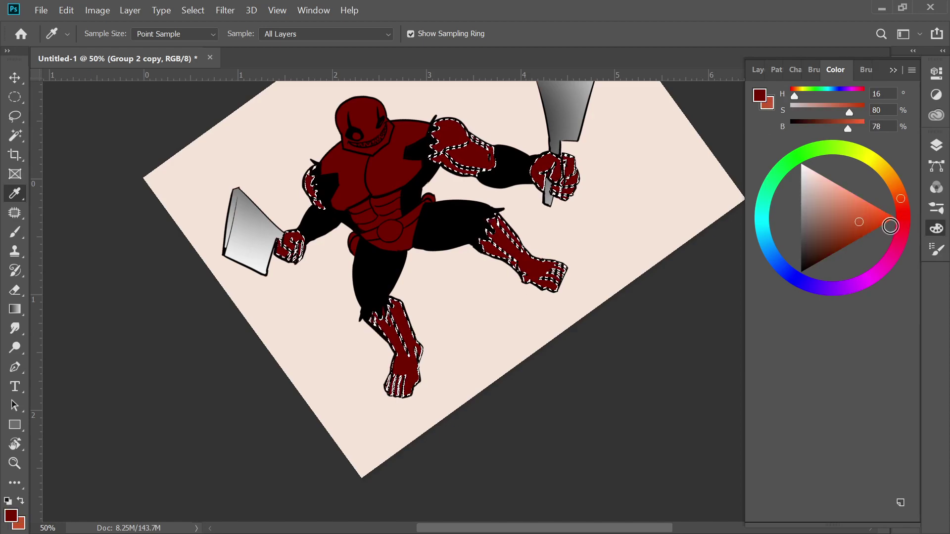
pyautogui.press('x')
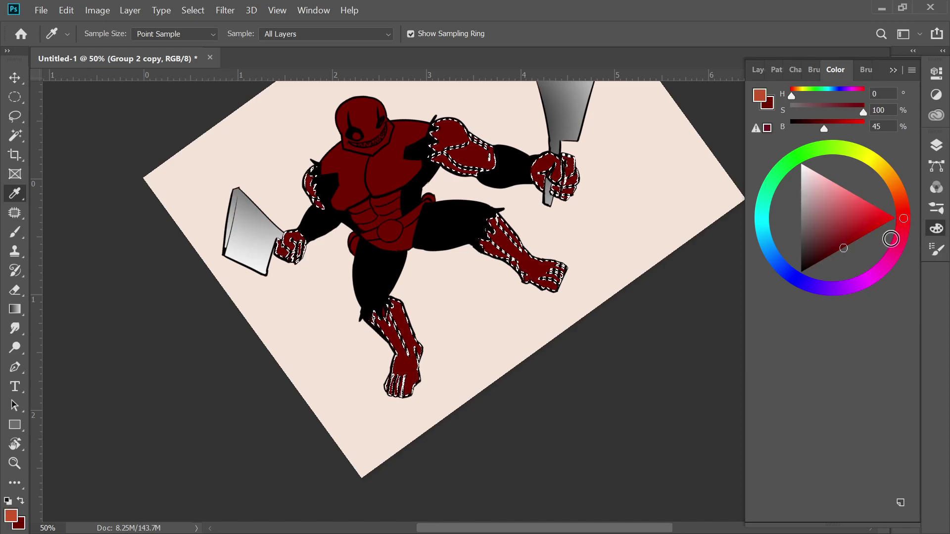
pyautogui.press('x')
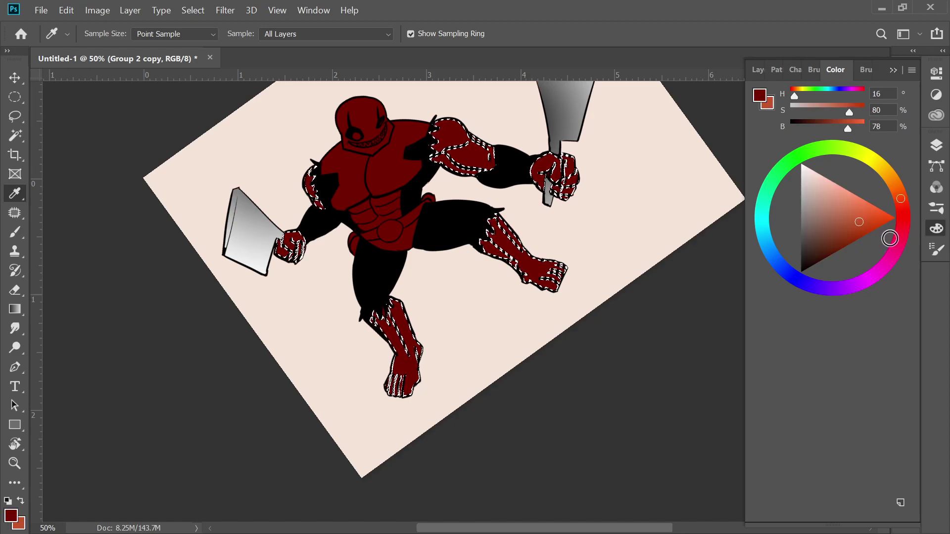
pyautogui.moveTo(850, 113); pyautogui.dragTo(863, 112)
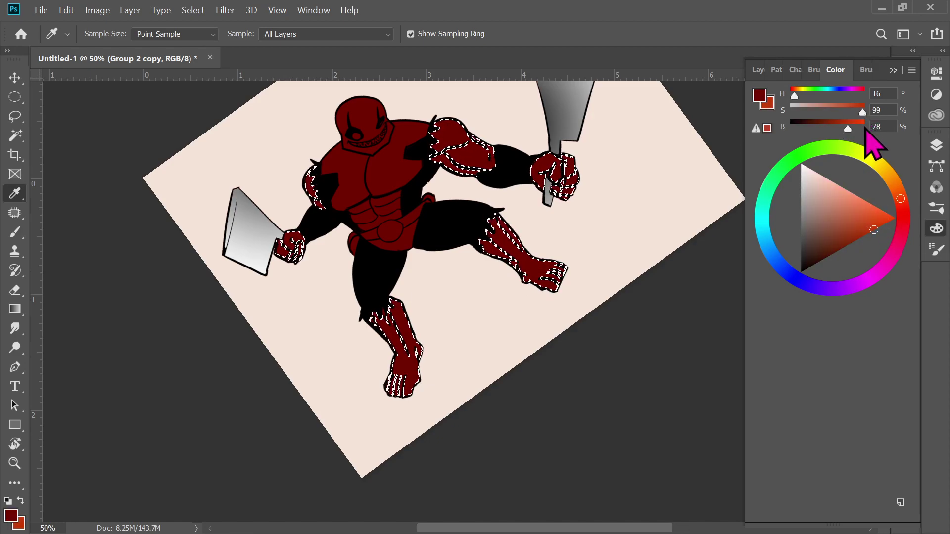
pyautogui.moveTo(851, 130)
pyautogui.mouseDown()
pyautogui.moveTo(860, 129)
pyautogui.moveTo(831, 130)
pyautogui.moveTo(844, 140)
pyautogui.mouseUp()
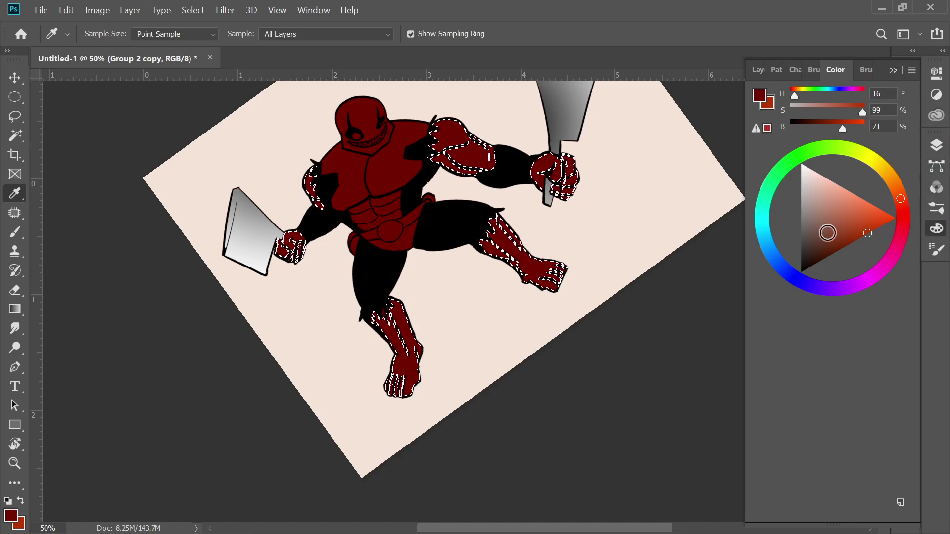
# Step: Fill the selected limbs with a radial gradient from dark red to a brighter red (H 356, S 100, B 67) and deselect
pyautogui.keyDown('alt'); pyautogui.click(545, 232); pyautogui.keyUp('alt')
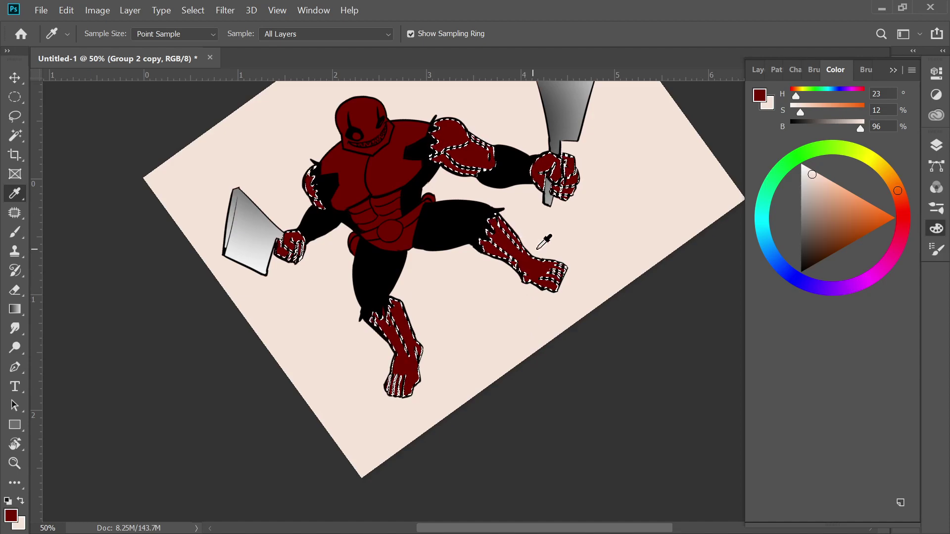
pyautogui.moveTo(863, 208)
pyautogui.mouseDown()
pyautogui.moveTo(880, 220)
pyautogui.moveTo(876, 283)
pyautogui.moveTo(896, 188)
pyautogui.moveTo(899, 226)
pyautogui.mouseUp()
pyautogui.click(865, 236)
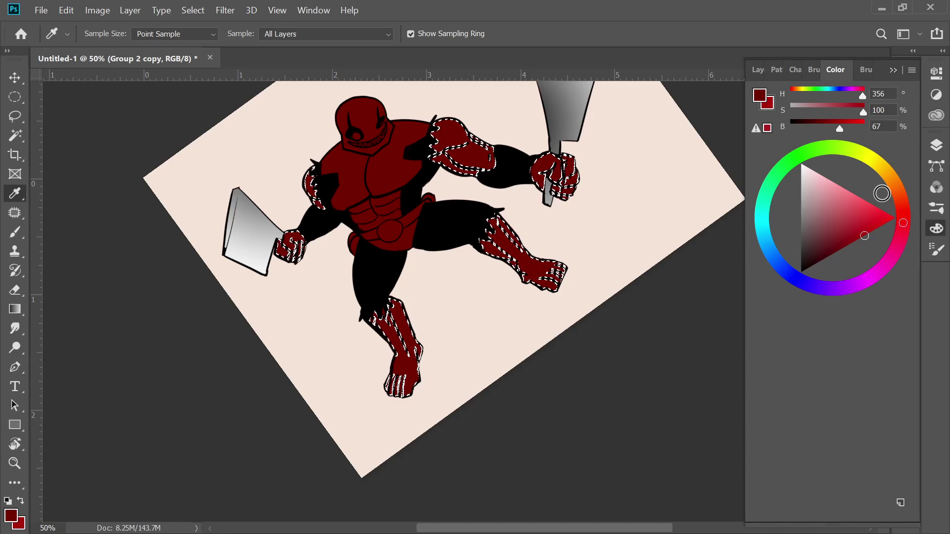
pyautogui.press('g')
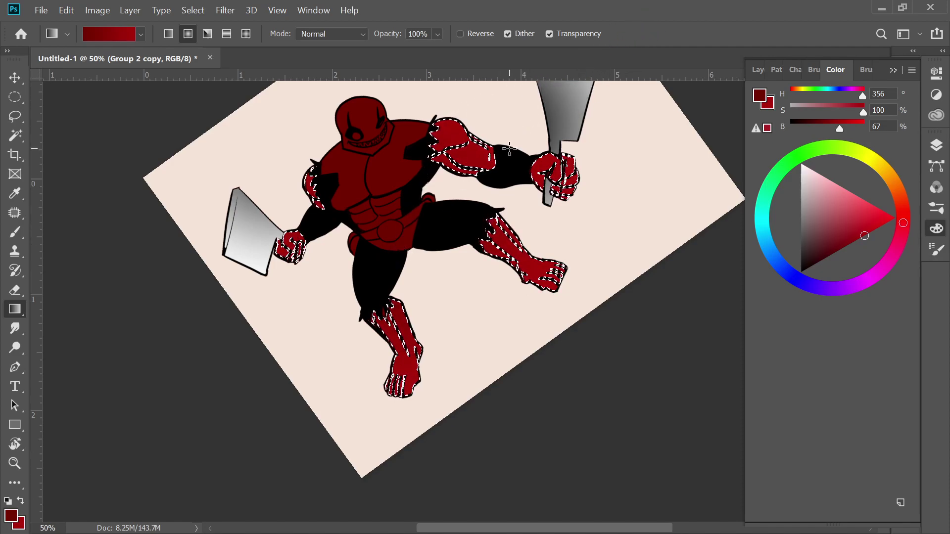
pyautogui.hotkey('ctrl', 'd')
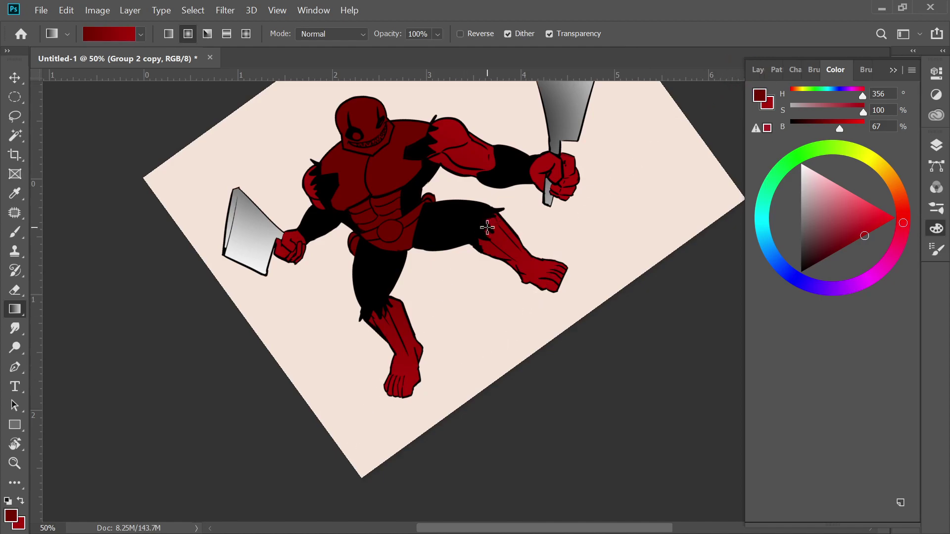
# Step: Toggle the visibility of the Group 2 copy layer to check the gradient-filled limbs
pyautogui.click(757, 70)
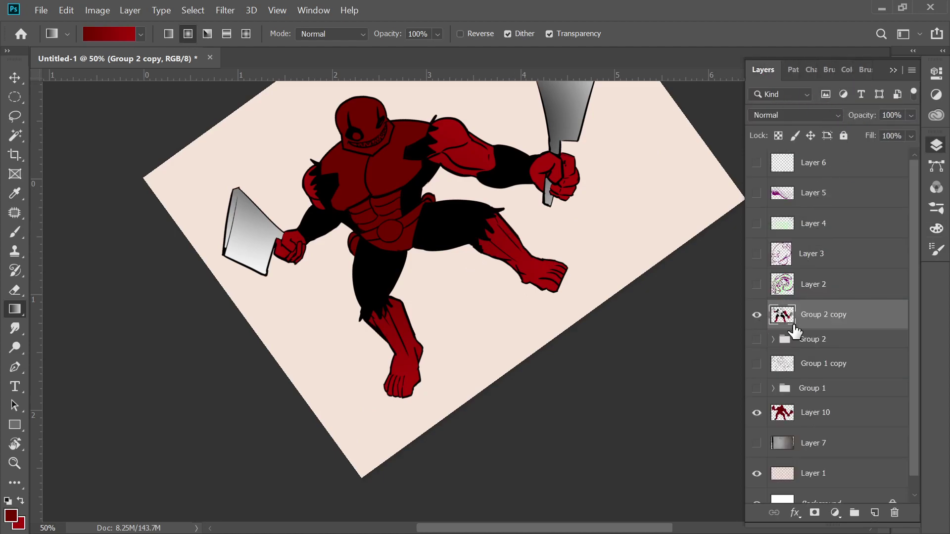
pyautogui.click(759, 317)
pyautogui.click(757, 315)
# Step: Fill the character's larger eye with white using the Paint Bucket on the Group 2 copy layer
pyautogui.press('d')
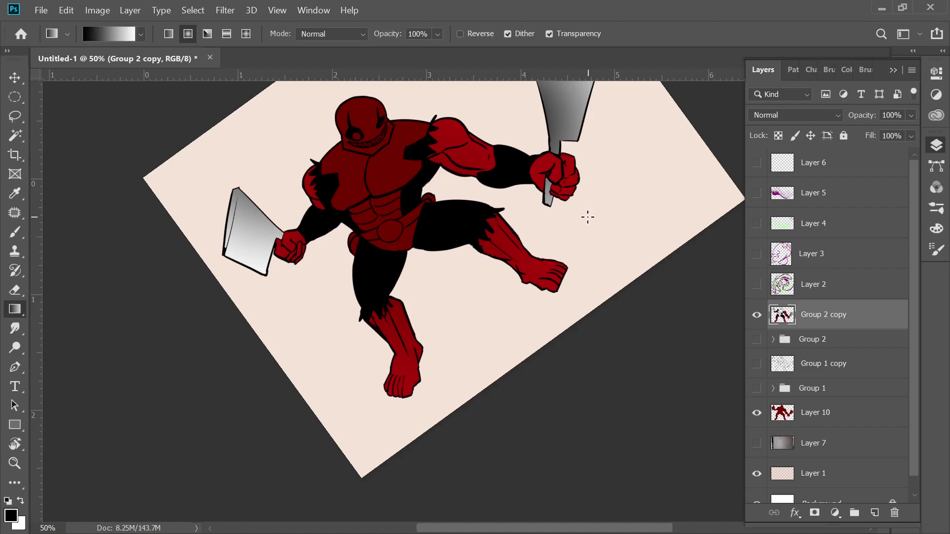
pyautogui.press('x')
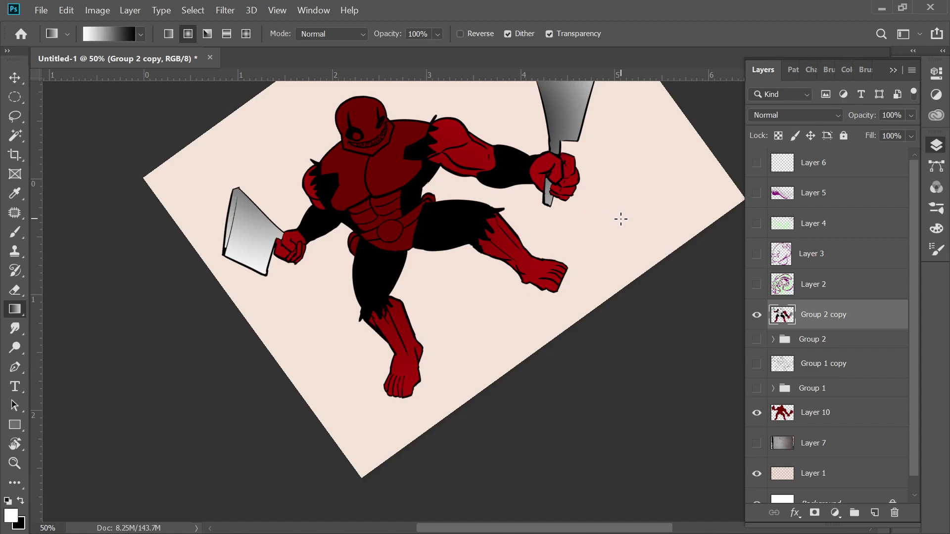
pyautogui.press('b')
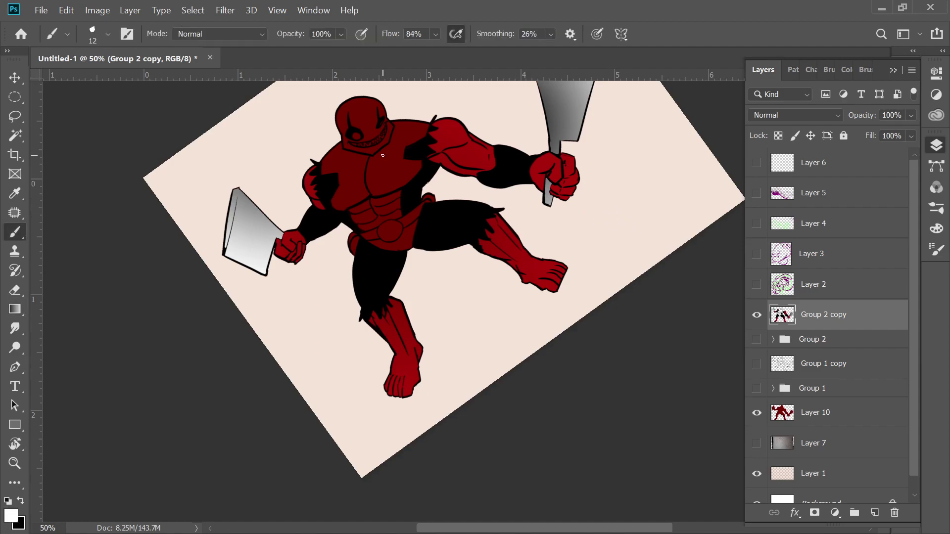
pyautogui.press('g')
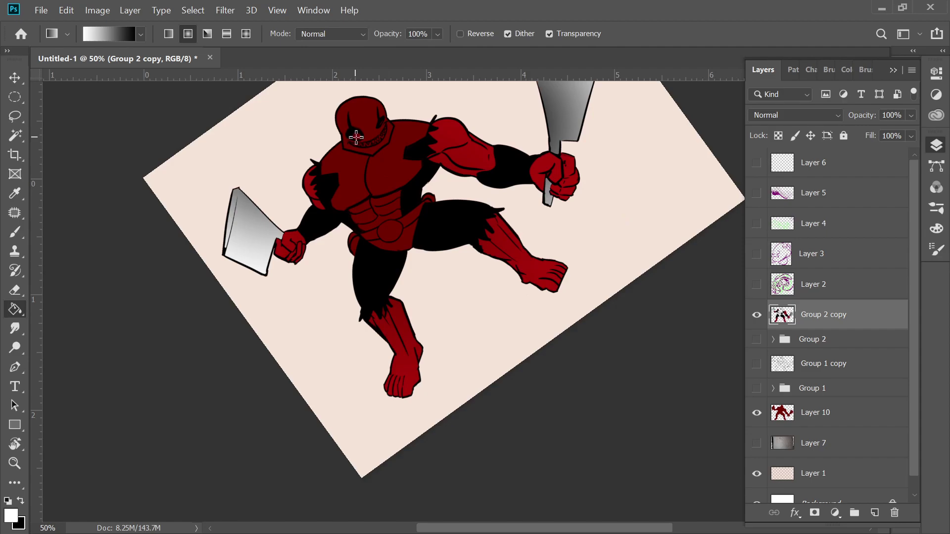
pyautogui.hotkey('shift', 'g')
pyautogui.click(356, 137)
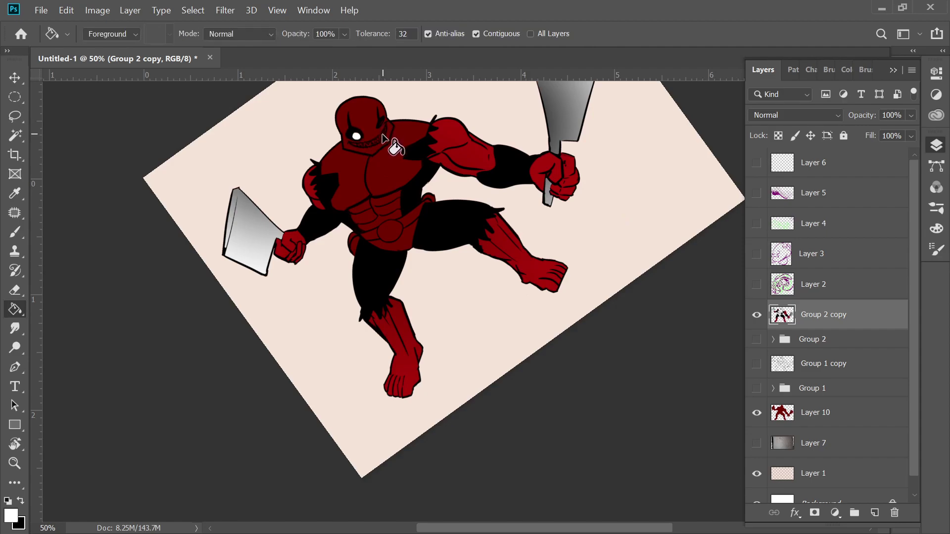
# Step: Paint the character's narrow second eye white with a 4 px brush on the Group 2 copy layer
pyautogui.scroll(5, 371, 105)
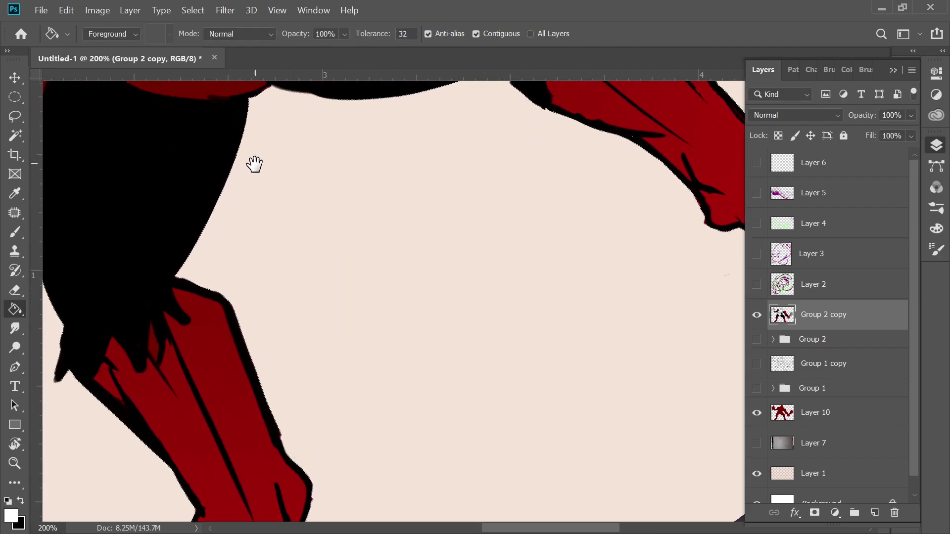
pyautogui.moveTo(254, 164)
pyautogui.mouseDown()
pyautogui.moveTo(435, 377)
pyautogui.moveTo(437, 313)
pyautogui.mouseUp()
pyautogui.press('b')
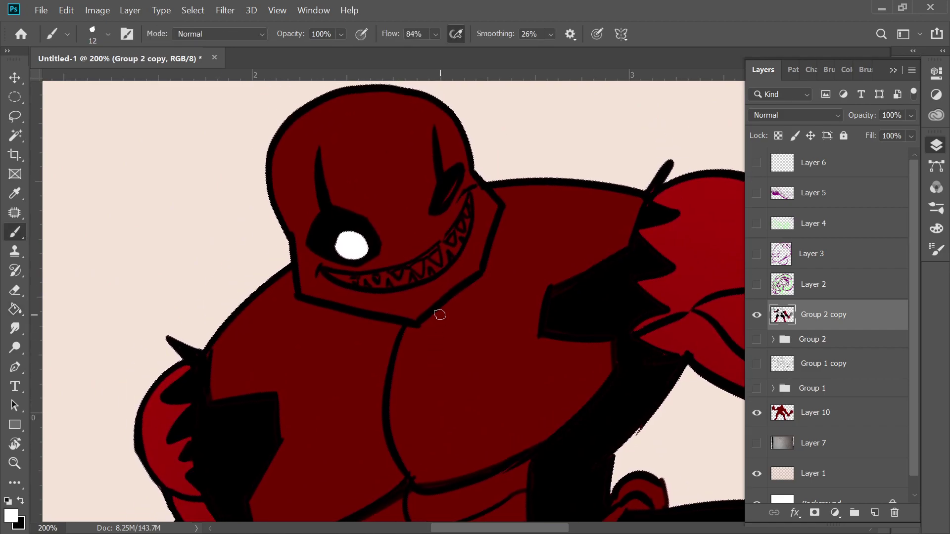
pyautogui.rightClick(453, 208)
pyautogui.moveTo(524, 250); pyautogui.dragTo(520, 250)
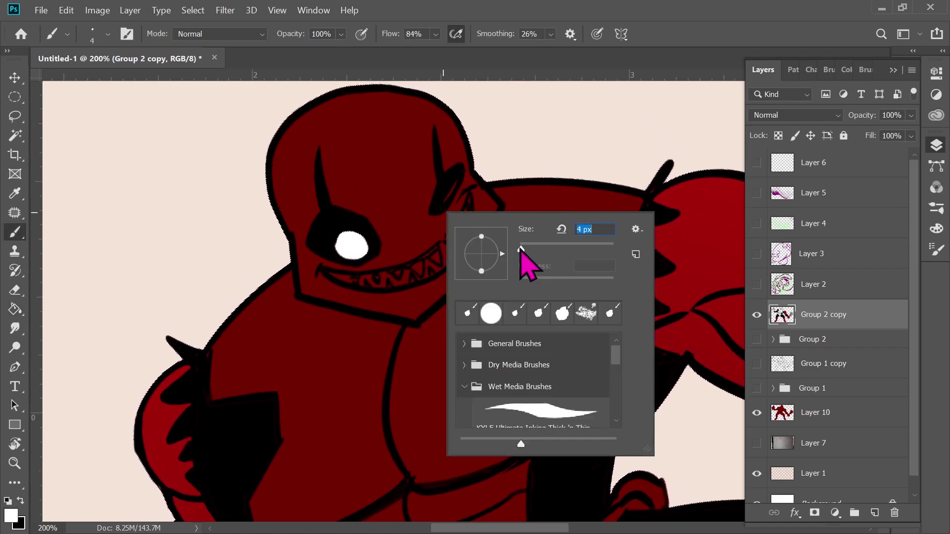
pyautogui.click(456, 182)
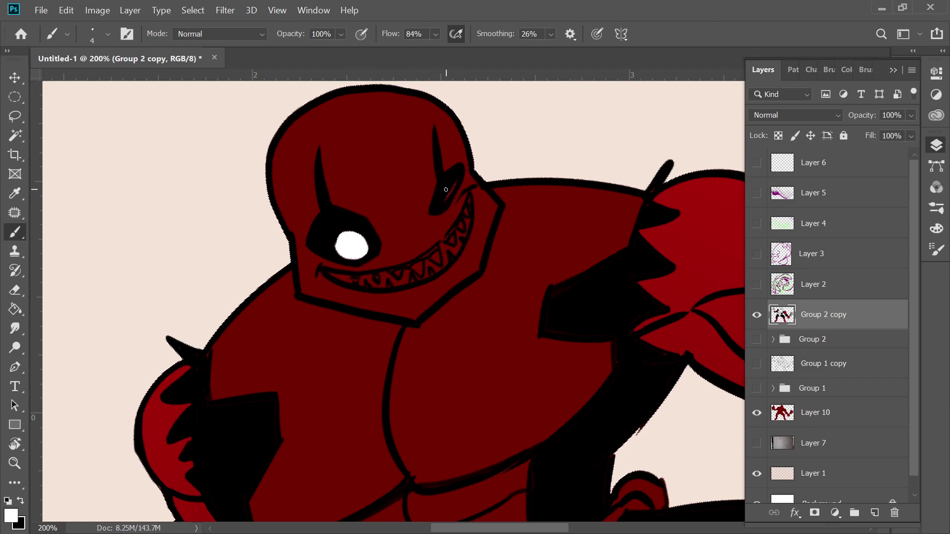
pyautogui.moveTo(446, 200); pyautogui.dragTo(454, 183)
# Step: Touch up the white edge of the larger eye with the brush, rotating the canvas for easier strokes
pyautogui.moveTo(342, 233)
pyautogui.mouseDown()
pyautogui.moveTo(336, 247)
pyautogui.moveTo(350, 231)
pyautogui.moveTo(368, 249)
pyautogui.mouseUp()
pyautogui.press('r')
pyautogui.moveTo(495, 232)
pyautogui.mouseDown()
pyautogui.moveTo(477, 206)
pyautogui.moveTo(266, 255)
pyautogui.moveTo(577, 228)
pyautogui.moveTo(490, 99)
pyautogui.moveTo(511, 240)
pyautogui.moveTo(399, 146)
pyautogui.moveTo(526, 237)
pyautogui.moveTo(467, 112)
pyautogui.mouseUp()
pyautogui.press('b')
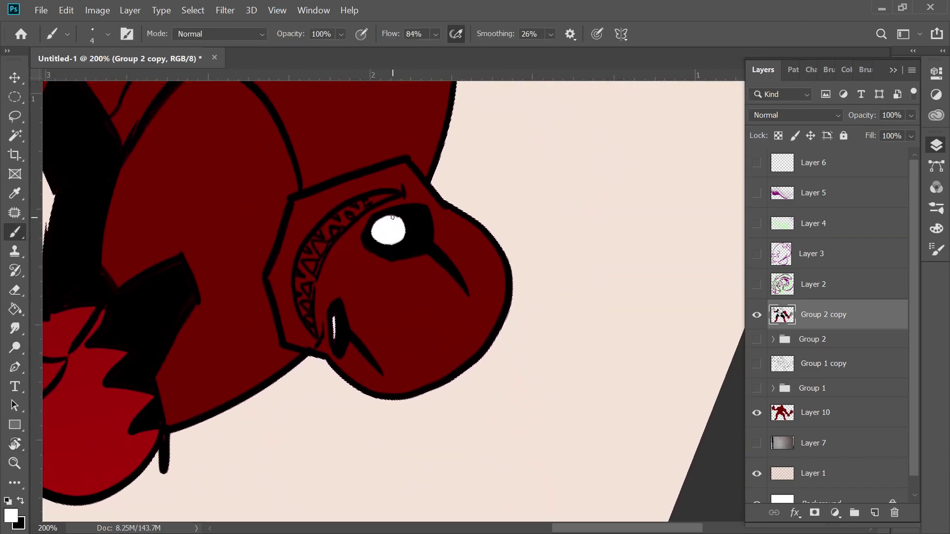
pyautogui.moveTo(398, 218)
pyautogui.mouseDown()
pyautogui.moveTo(373, 225)
pyautogui.moveTo(376, 241)
pyautogui.mouseUp()
# Step: Whiten the row of teeth nearest the eyes, dabbing the tiniest with the brush and filling the larger ones with the Paint Bucket
pyautogui.click(365, 202)
pyautogui.moveTo(336, 228); pyautogui.dragTo(334, 232)
pyautogui.hotkey('ctrl', 'z')
pyautogui.press('g')
pyautogui.click(334, 232)
pyautogui.click(320, 247)
pyautogui.click(312, 268)
pyautogui.click(307, 289)
pyautogui.click(308, 306)
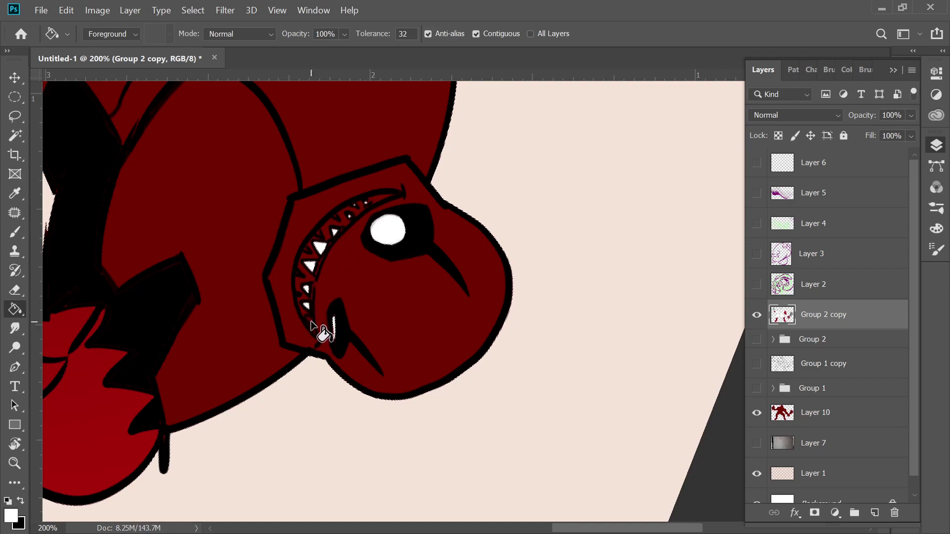
pyautogui.click(317, 328)
pyautogui.hotkey('ctrl', 'z')
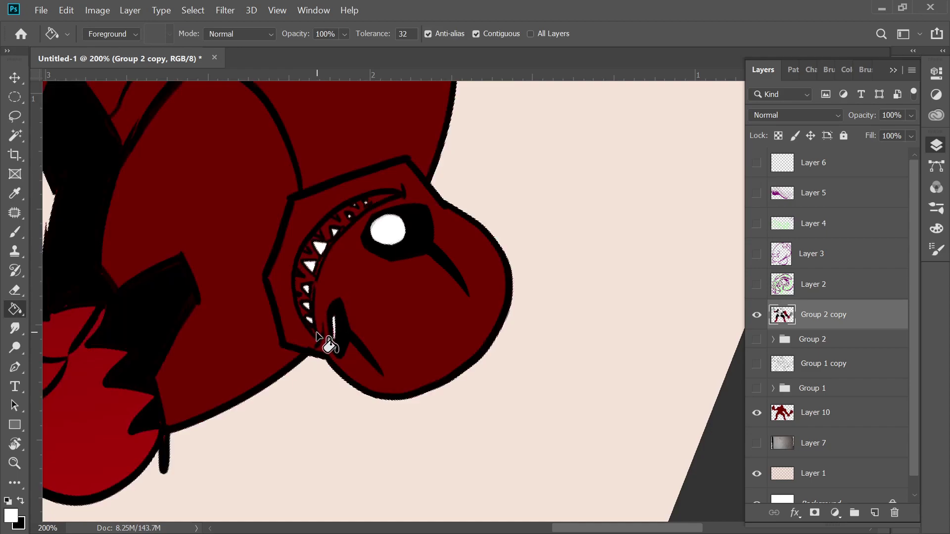
# Step: Color the opposite row of teeth white, painting the small ones with the 4 px brush
pyautogui.click(314, 256)
pyautogui.hotkey('ctrl', 'z')
pyautogui.click(316, 253)
pyautogui.hotkey('ctrl', 'z')
pyautogui.click(334, 228)
pyautogui.hotkey('ctrl', 'z')
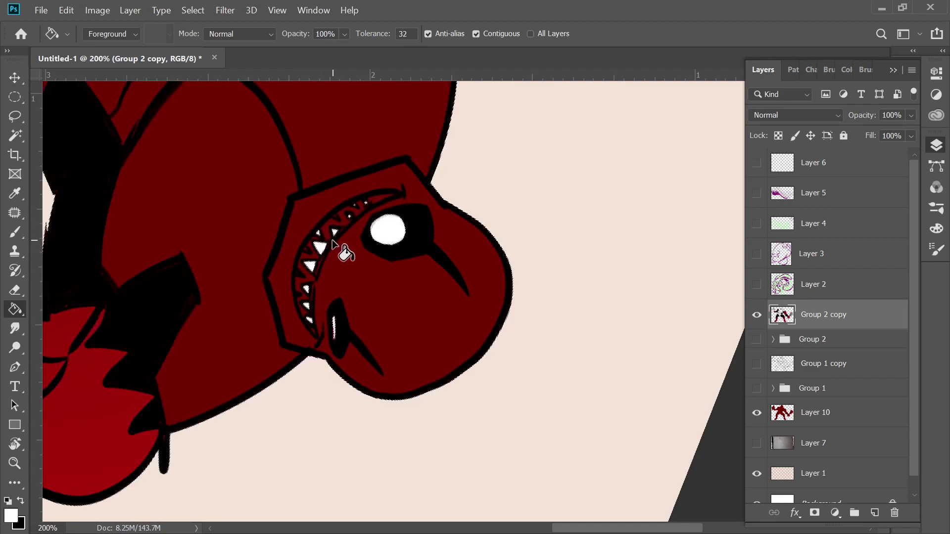
pyautogui.press('b')
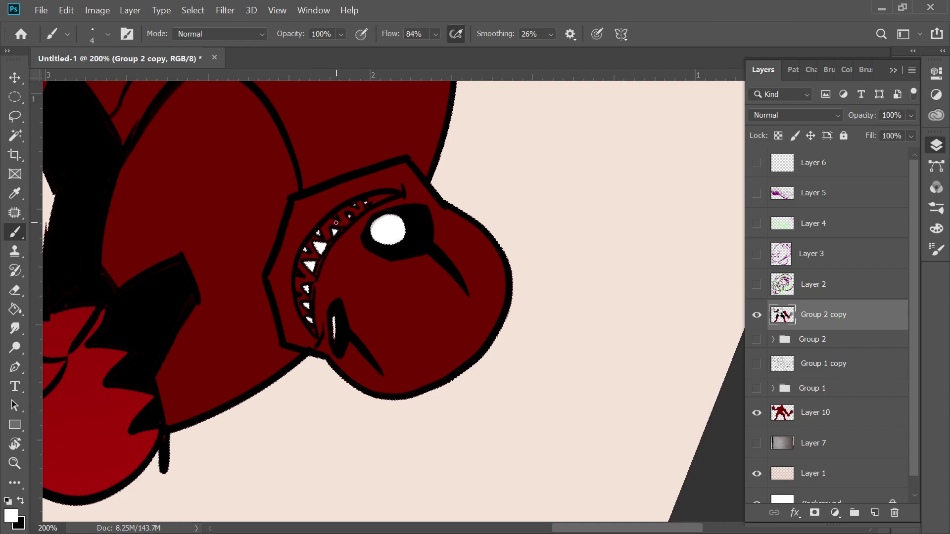
pyautogui.moveTo(336, 218); pyautogui.dragTo(334, 216)
pyautogui.click(333, 231)
pyautogui.press('Escape')
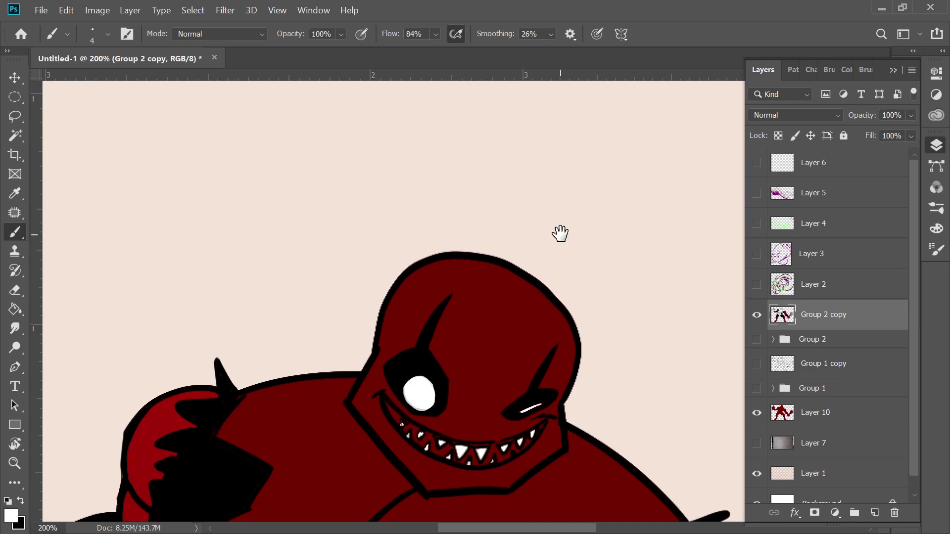
# Step: Examine the whitened face and the colored figure from the head down to the legs and feet
pyautogui.moveTo(560, 229); pyautogui.dragTo(492, 110)
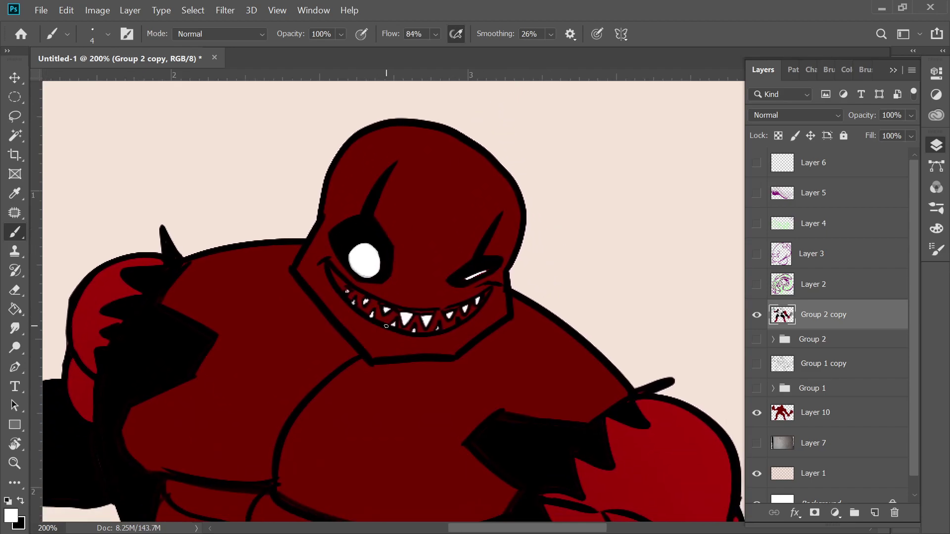
pyautogui.keyDown('alt'); pyautogui.scroll(-4, 384, 261); pyautogui.keyUp('alt')
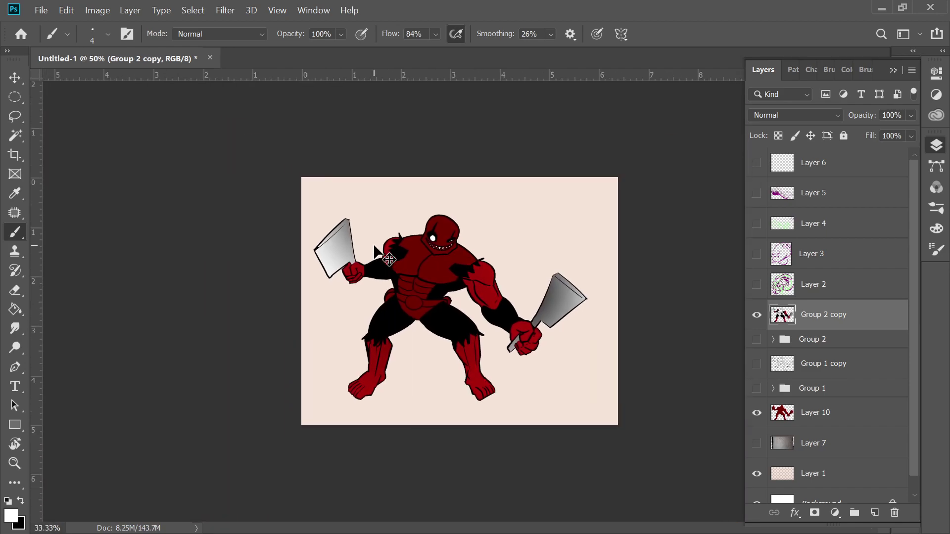
pyautogui.keyDown('alt'); pyautogui.scroll(3, 374, 247); pyautogui.keyUp('alt')
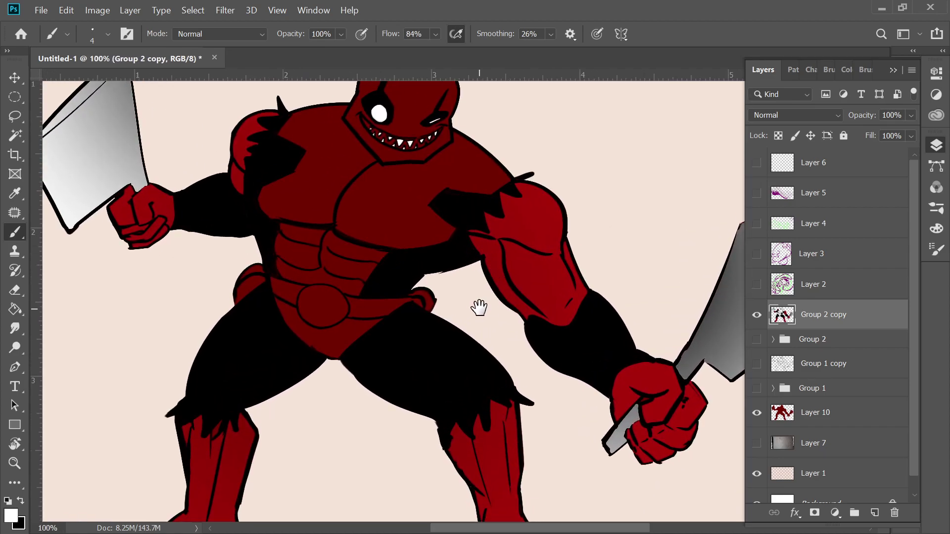
pyautogui.moveTo(490, 343); pyautogui.dragTo(441, 233)
pyautogui.moveTo(472, 331); pyautogui.dragTo(343, 382)
pyautogui.moveTo(539, 233); pyautogui.dragTo(560, 148)
pyautogui.moveTo(465, 312); pyautogui.dragTo(509, 331)
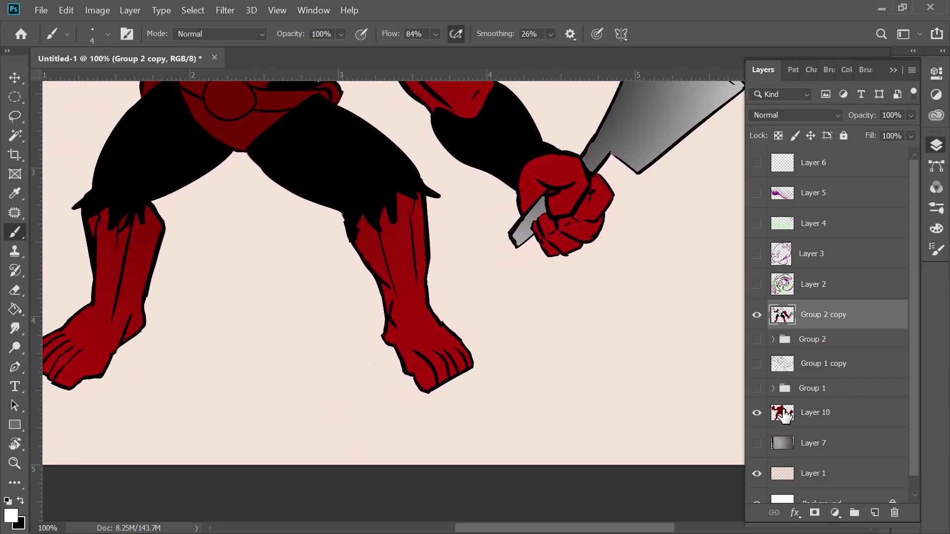
# Step: Switch to the Smudge tool and set its brush size to 12 px
pyautogui.press('e')
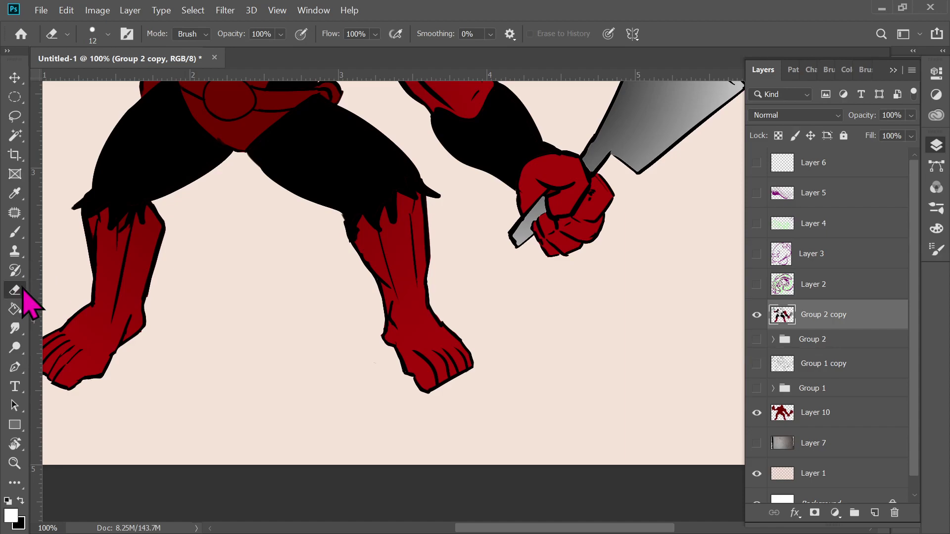
pyautogui.click(15, 329)
pyautogui.rightClick(376, 238)
pyautogui.moveTo(490, 290); pyautogui.dragTo(483, 291)
pyautogui.press('Return')
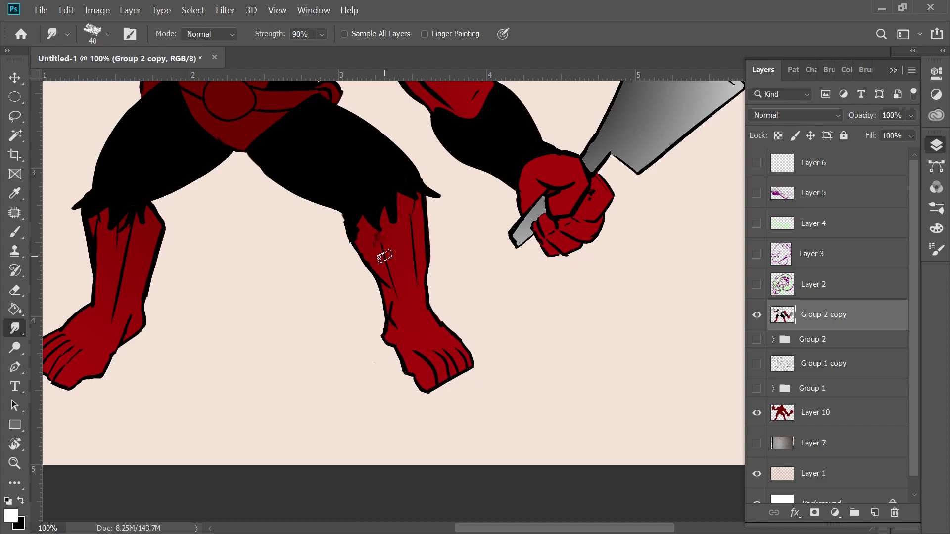
pyautogui.rightClick(388, 255)
pyautogui.moveTo(493, 306); pyautogui.dragTo(477, 306)
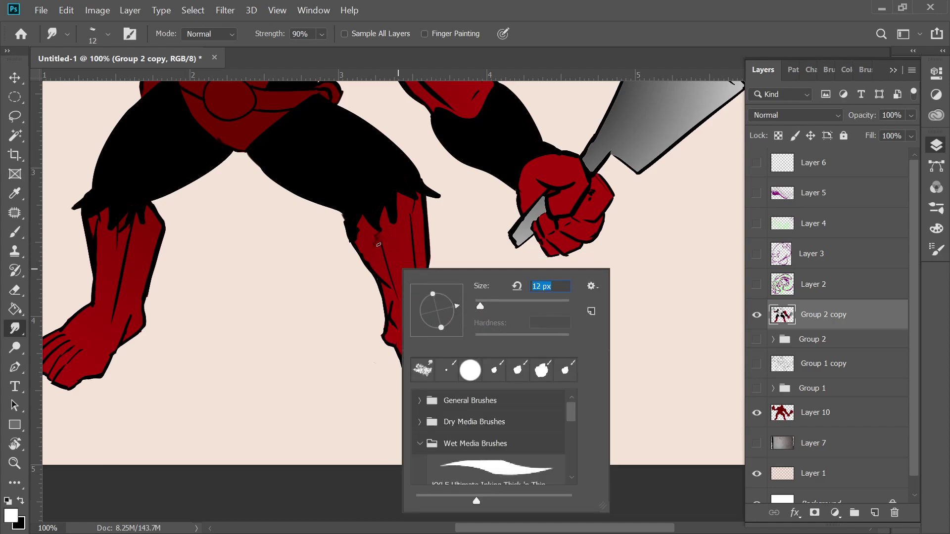
pyautogui.press('Return')
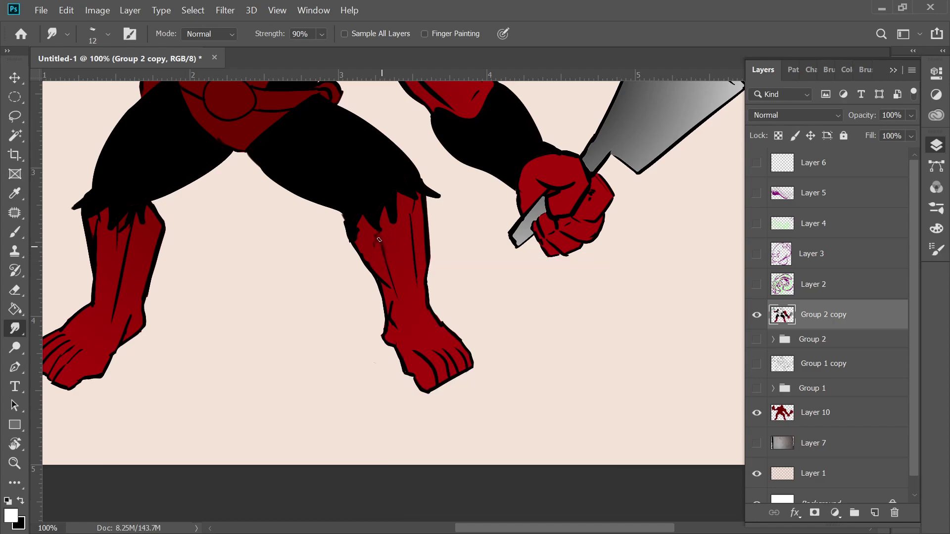
# Step: Smudge the black contour lines on both shins into the surrounding red
pyautogui.moveTo(380, 252); pyautogui.dragTo(400, 300)
pyautogui.moveTo(398, 334); pyautogui.dragTo(398, 330)
pyautogui.moveTo(542, 240)
pyautogui.mouseDown()
pyautogui.moveTo(549, 257)
pyautogui.moveTo(542, 242)
pyautogui.mouseUp()
pyautogui.moveTo(526, 176); pyautogui.dragTo(359, 217)
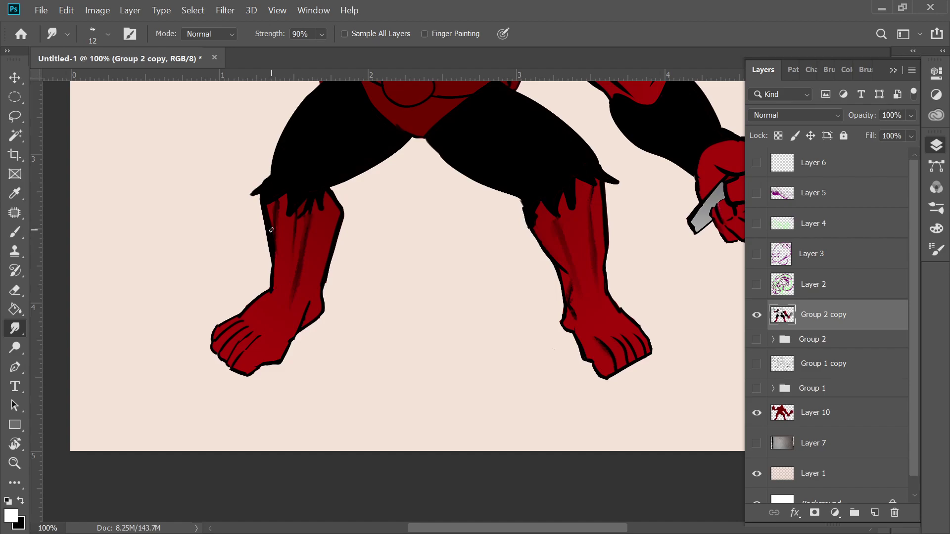
# Step: Soften the black lines on the feet and around the ankles with the Smudge tool
pyautogui.moveTo(333, 286); pyautogui.dragTo(352, 222)
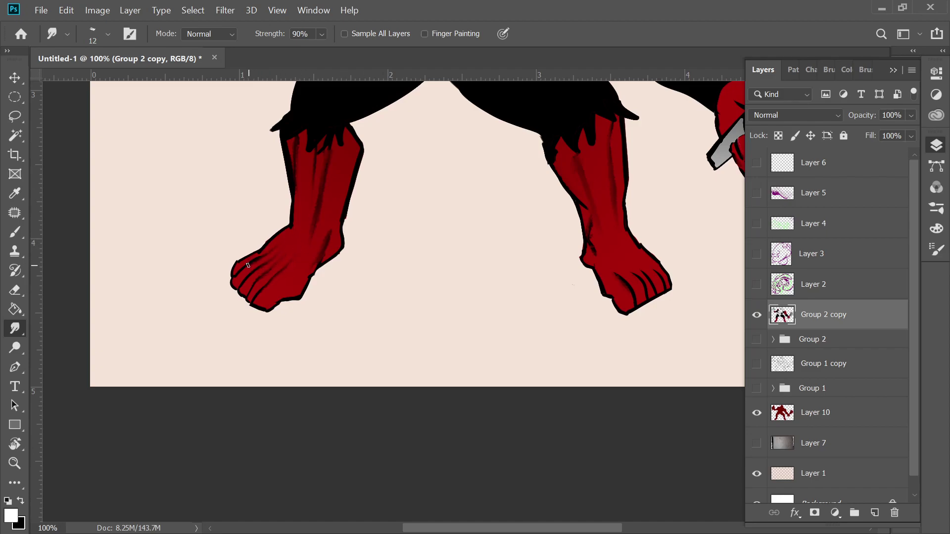
pyautogui.scroll(-5, 495, 222)
pyautogui.hscroll(5, 456, 148)
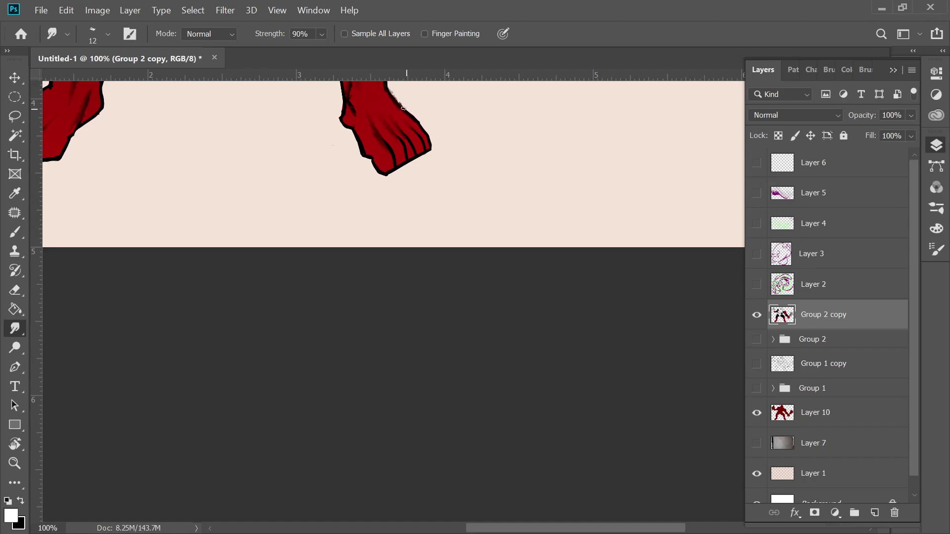
pyautogui.moveTo(405, 102); pyautogui.dragTo(433, 161)
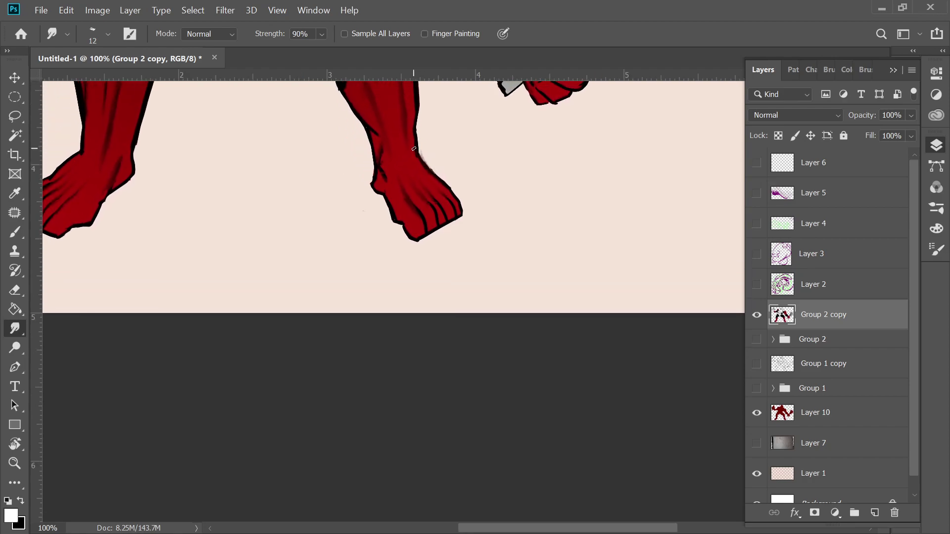
pyautogui.moveTo(414, 106); pyautogui.dragTo(418, 205)
pyautogui.moveTo(429, 122)
pyautogui.mouseDown()
pyautogui.moveTo(460, 215)
pyautogui.moveTo(420, 263)
pyautogui.mouseUp()
pyautogui.moveTo(462, 212); pyautogui.dragTo(485, 282)
pyautogui.moveTo(424, 181)
pyautogui.mouseDown()
pyautogui.moveTo(450, 259)
pyautogui.moveTo(500, 318)
pyautogui.moveTo(543, 342)
pyautogui.moveTo(599, 312)
pyautogui.moveTo(587, 319)
pyautogui.moveTo(536, 268)
pyautogui.moveTo(549, 286)
pyautogui.mouseUp()
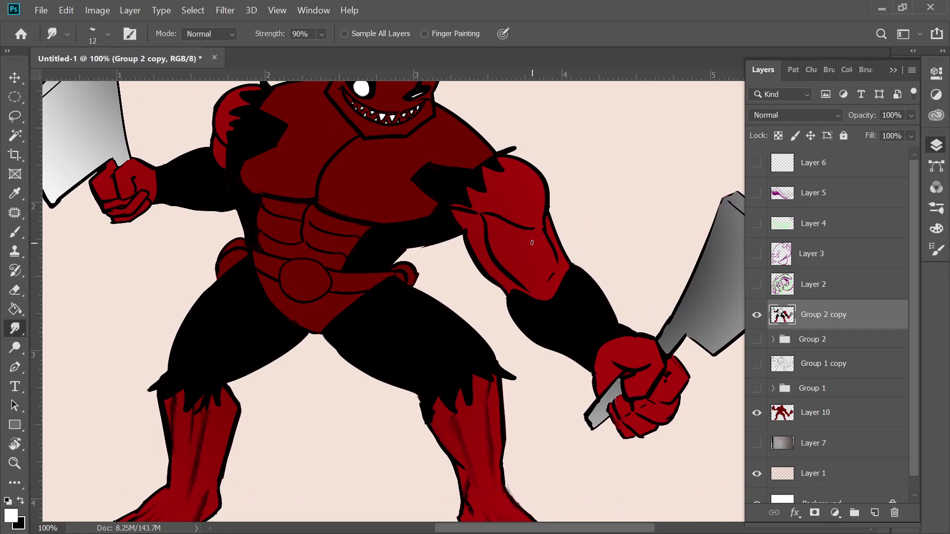
# Step: Add a new blank layer above Group 2 copy and switch to the Brush tool
pyautogui.scroll(-5, 532, 243)
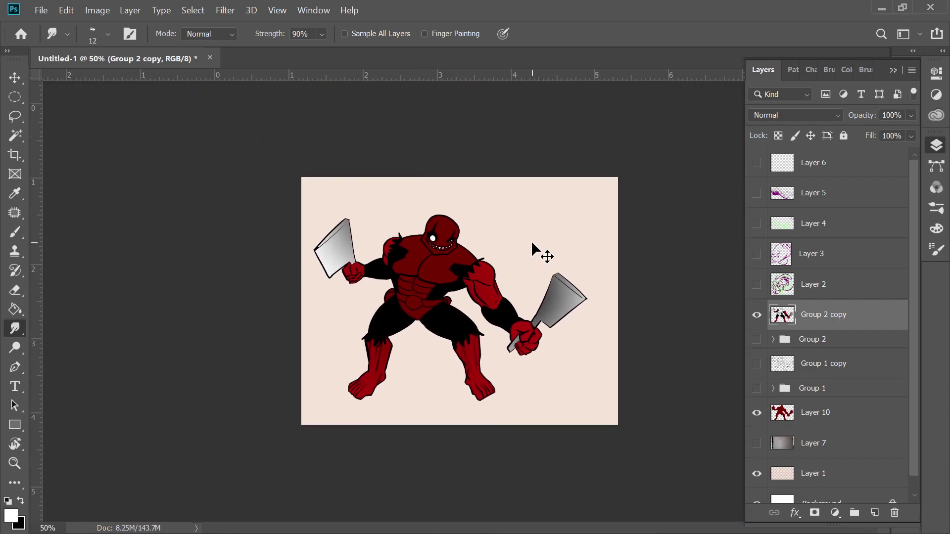
pyautogui.scroll(3, 532, 242)
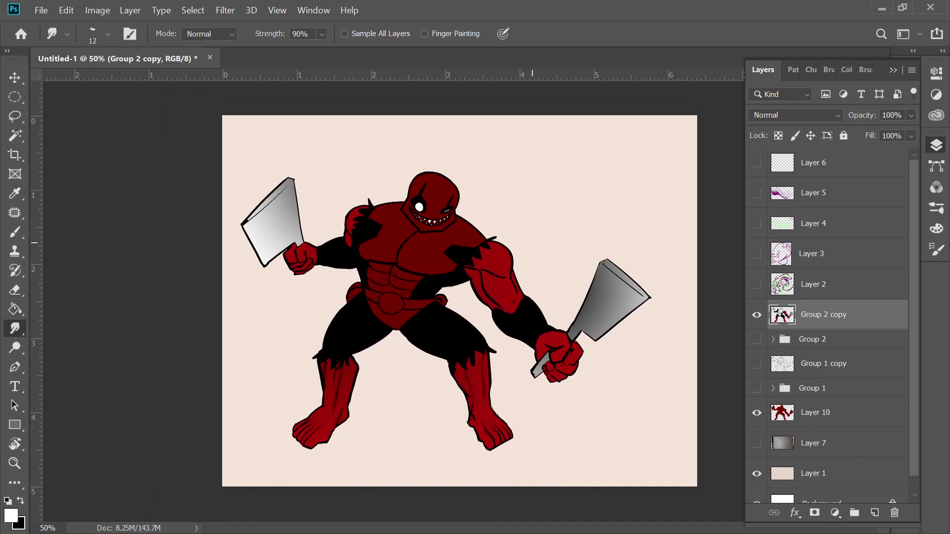
pyautogui.click(874, 512)
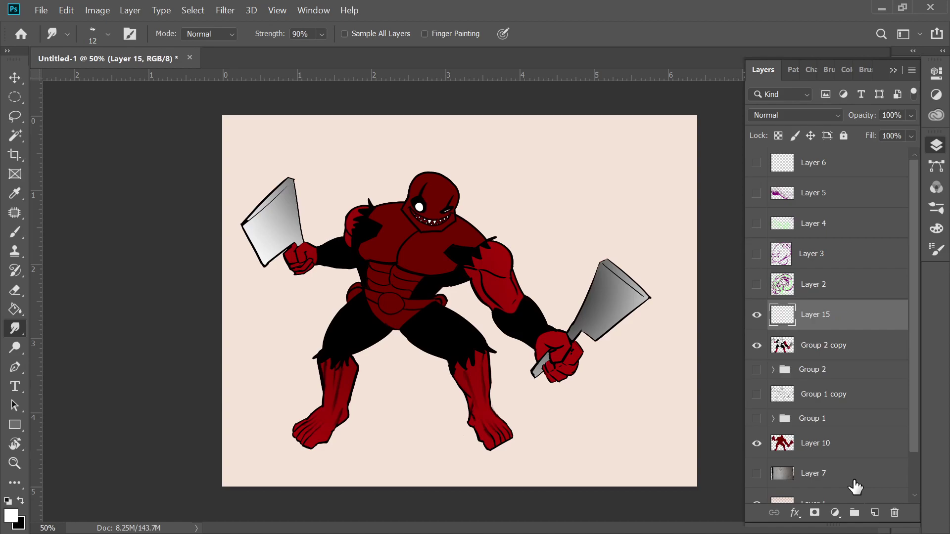
pyautogui.press('b')
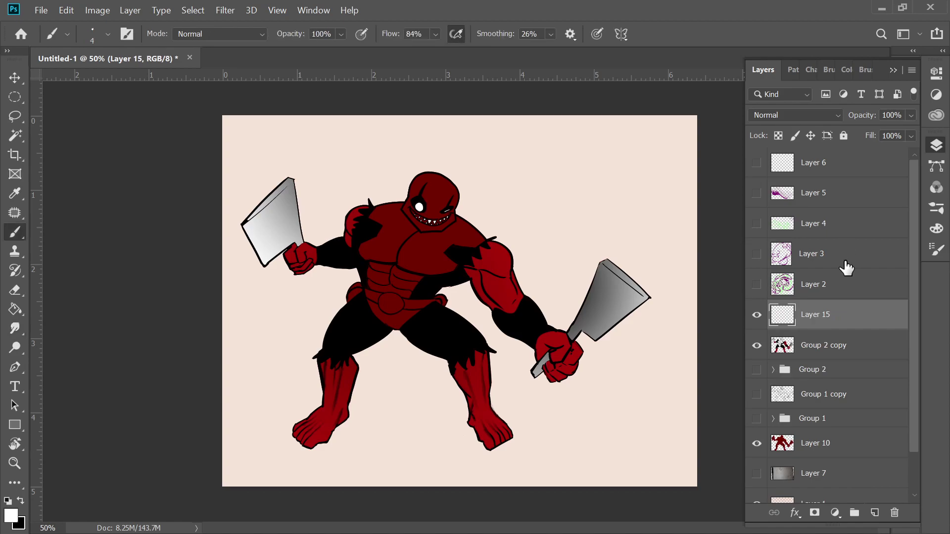
# Step: Duplicate Layer 10 and place the copy directly beneath the Group 2 copy layer
pyautogui.click(802, 358)
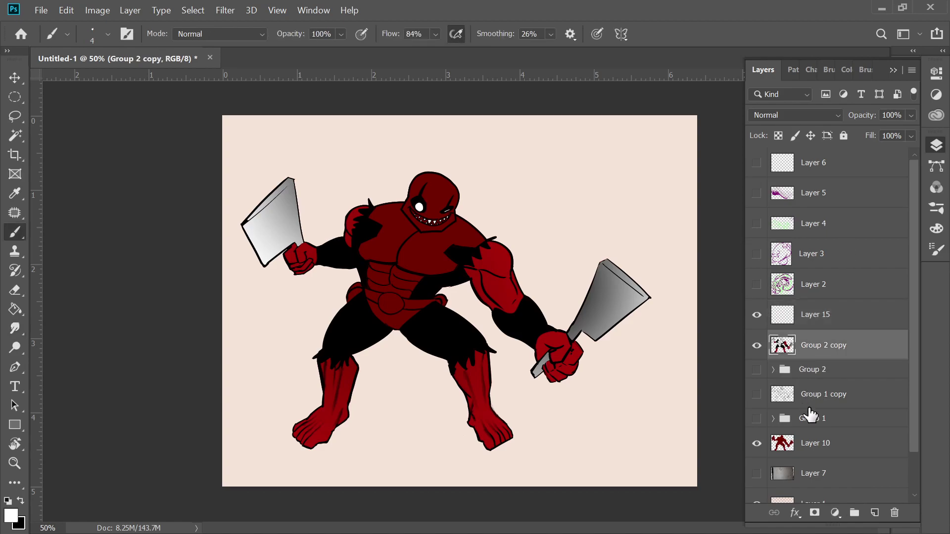
pyautogui.moveTo(808, 445); pyautogui.dragTo(865, 510)
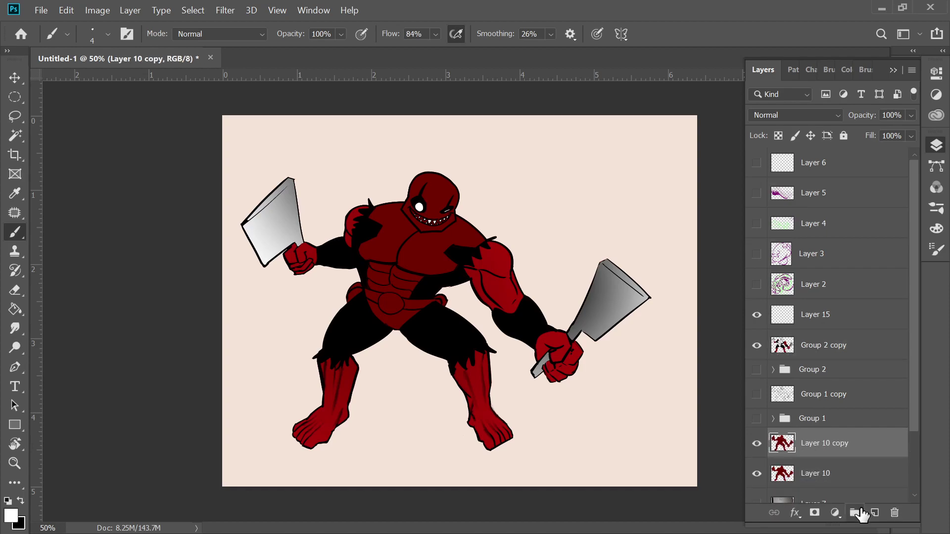
pyautogui.moveTo(822, 450); pyautogui.dragTo(829, 354)
# Step: Group the Group 2 copy and Layer 10 copy layers together
pyautogui.keyDown('shift'); pyautogui.click(829, 353); pyautogui.keyUp('shift')
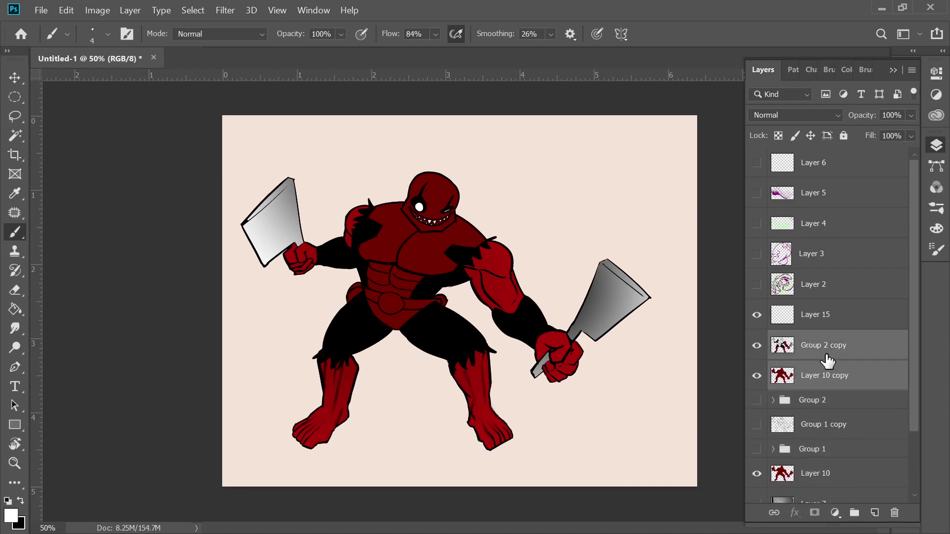
pyautogui.hotkey('ctrl', 'g')
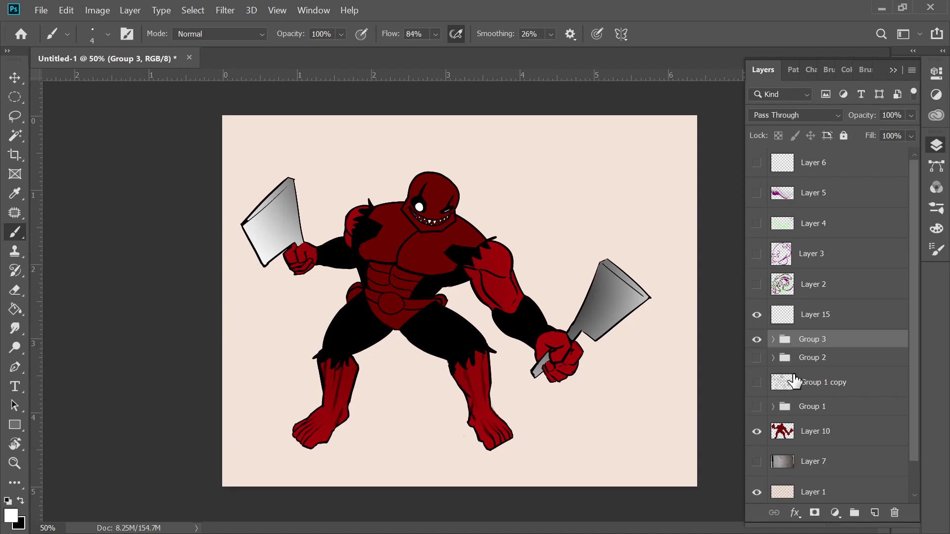
pyautogui.hotkey('ctrl', 'z')
pyautogui.moveTo(816, 355); pyautogui.dragTo(855, 512)
# Step: Merge a duplicate of Group 3 into a single layer and hide the original group
pyautogui.moveTo(829, 339); pyautogui.dragTo(875, 513)
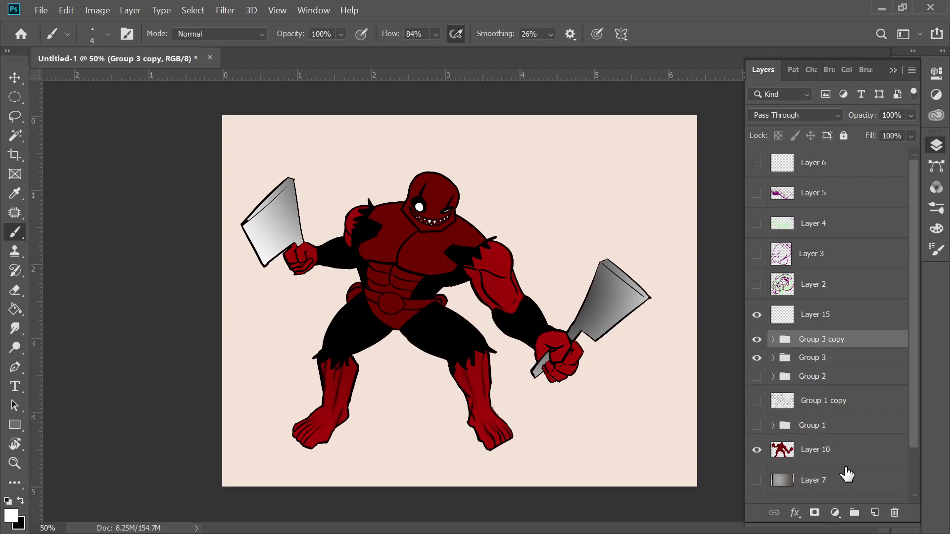
pyautogui.click(757, 358)
pyautogui.hotkey('ctrl', 'e')
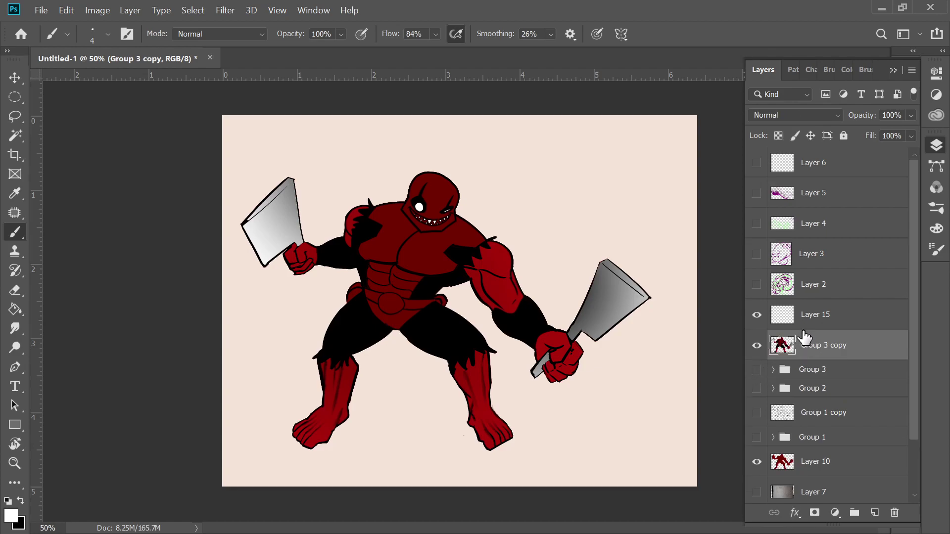
pyautogui.click(803, 321)
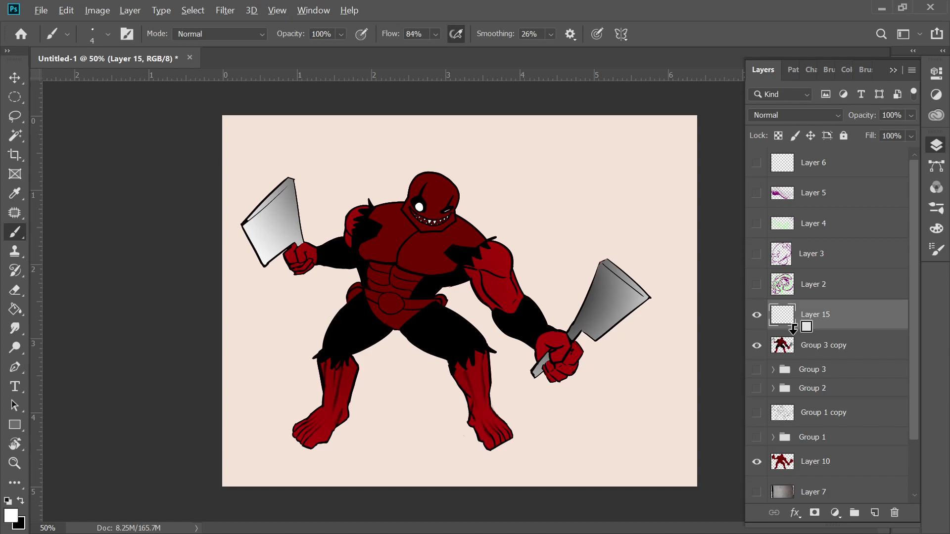
pyautogui.click(796, 341)
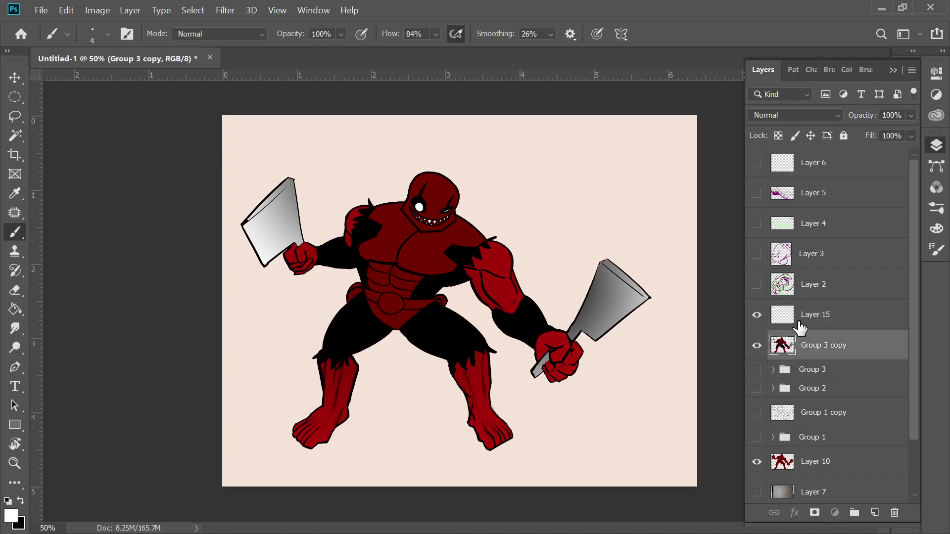
# Step: Clip the blank Layer 15 to the Group 3 copy layer below it
pyautogui.click(800, 320)
pyautogui.click(800, 342)
pyautogui.click(800, 320)
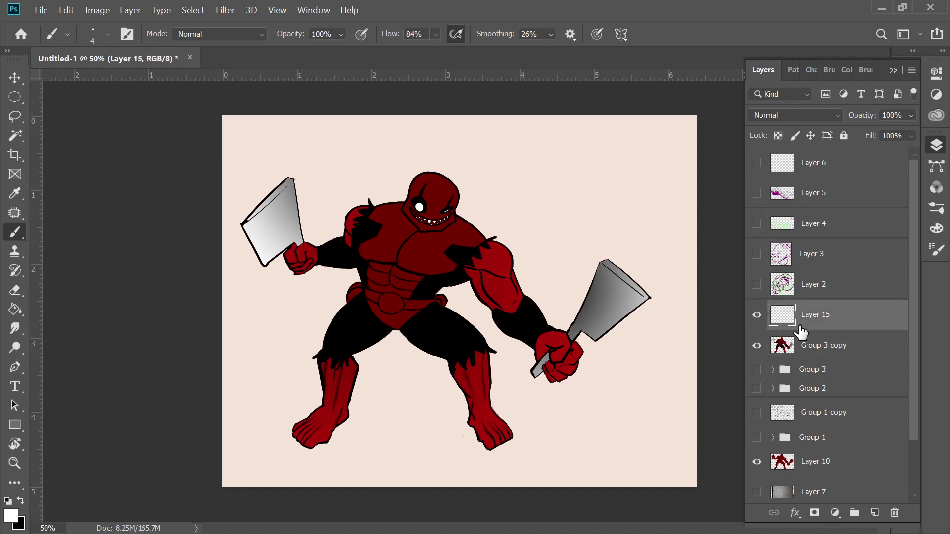
pyautogui.keyDown('alt'); pyautogui.click(797, 327); pyautogui.keyUp('alt')
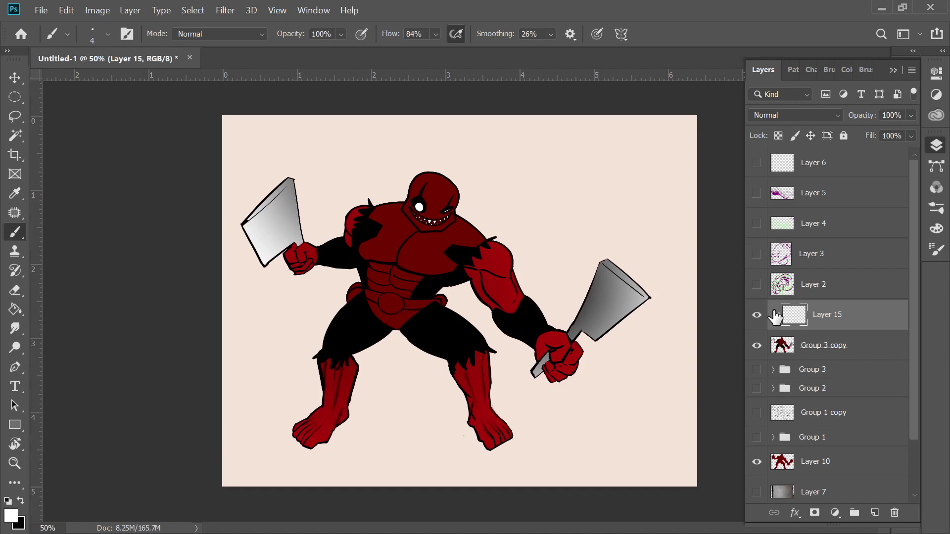
# Step: Choose the 47 px textured brush and dab white highlights on the side of the character's head on Layer 15
pyautogui.rightClick(522, 165)
pyautogui.moveTo(594, 191)
pyautogui.mouseDown()
pyautogui.moveTo(613, 199)
pyautogui.moveTo(593, 191)
pyautogui.mouseUp()
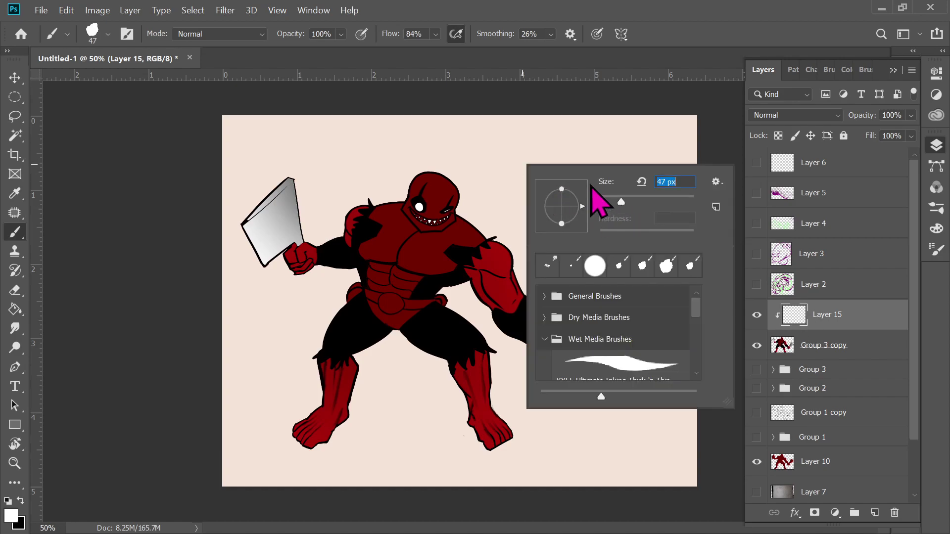
pyautogui.click(535, 132)
pyautogui.hotkey('alt', 'BackSpace')
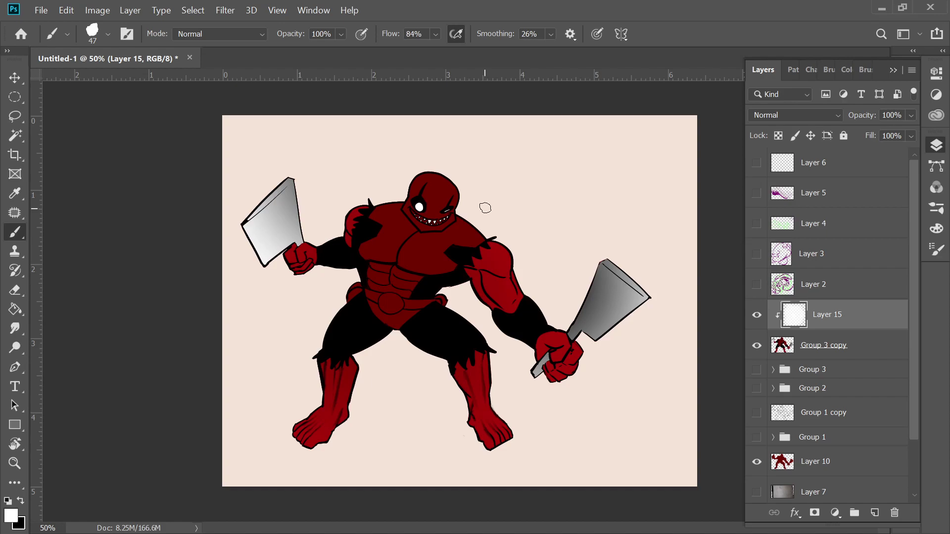
pyautogui.hotkey('ctrl', 'z')
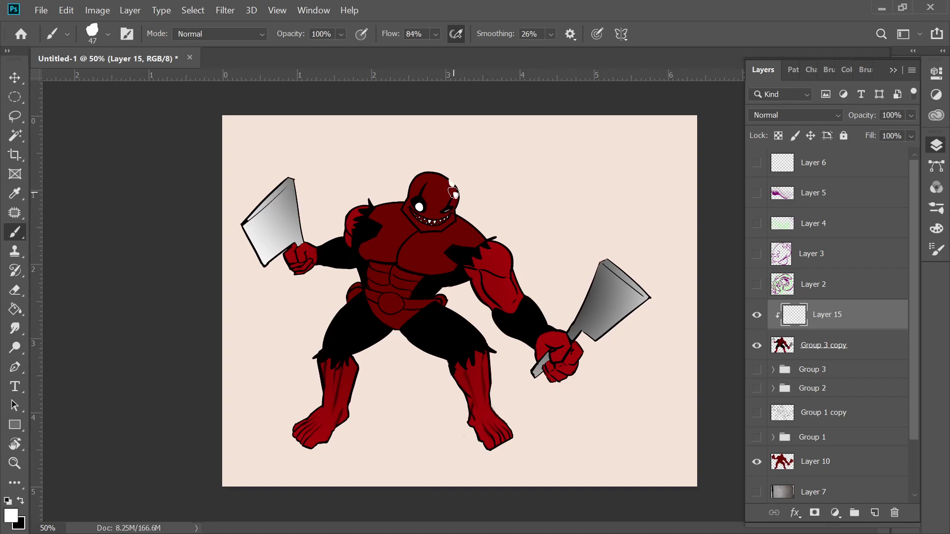
# Step: Pick the Kyle's Paintbox - Wet Blender 50 preset and smudge the white dabs on the head
pyautogui.rightClick(453, 192)
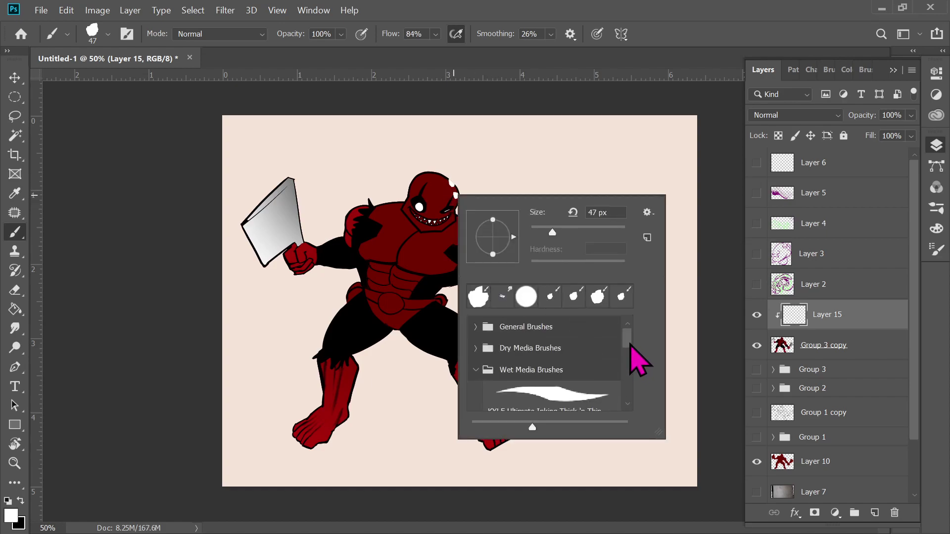
pyautogui.scroll(-6, 633, 366)
pyautogui.click(552, 339)
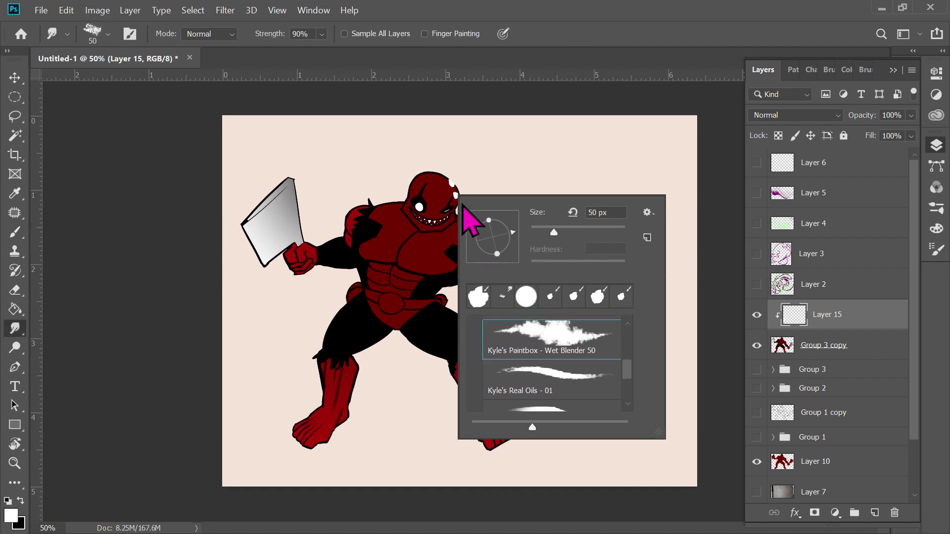
pyautogui.click(451, 195)
pyautogui.moveTo(450, 186); pyautogui.dragTo(447, 186)
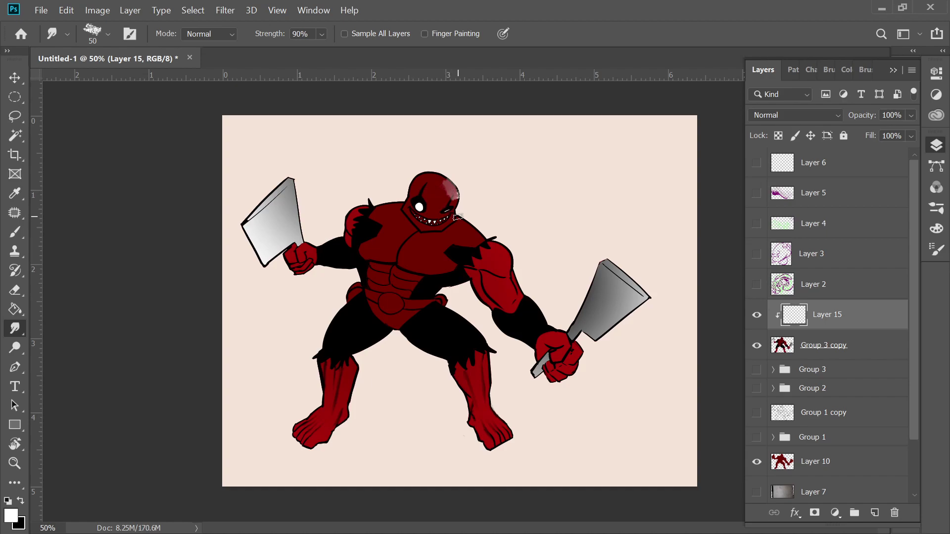
# Step: Switch back to the 47 px brush and paint white rim highlights along the head, both shoulders and both arms
pyautogui.rightClick(499, 244)
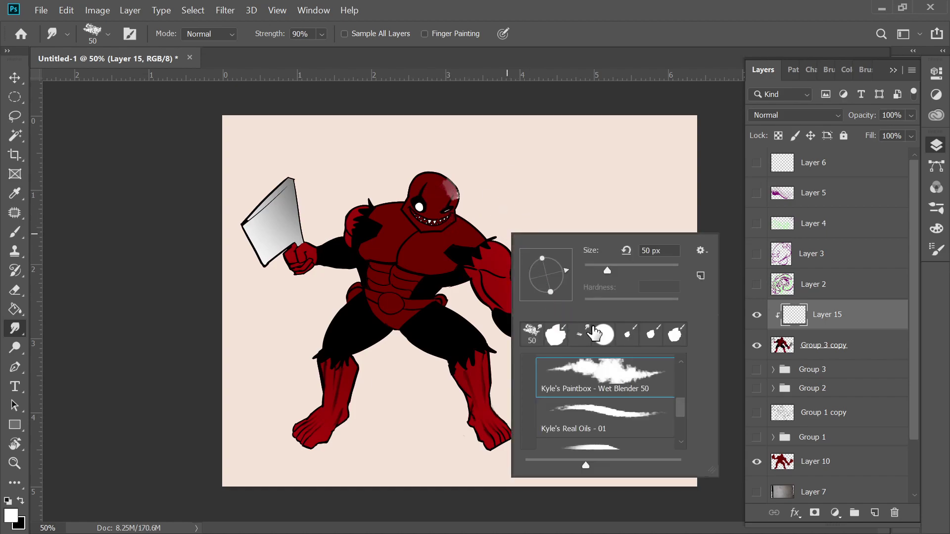
pyautogui.click(623, 334)
pyautogui.moveTo(432, 184)
pyautogui.mouseDown()
pyautogui.moveTo(425, 178)
pyautogui.moveTo(446, 186)
pyautogui.moveTo(440, 175)
pyautogui.moveTo(454, 190)
pyautogui.moveTo(436, 178)
pyautogui.mouseUp()
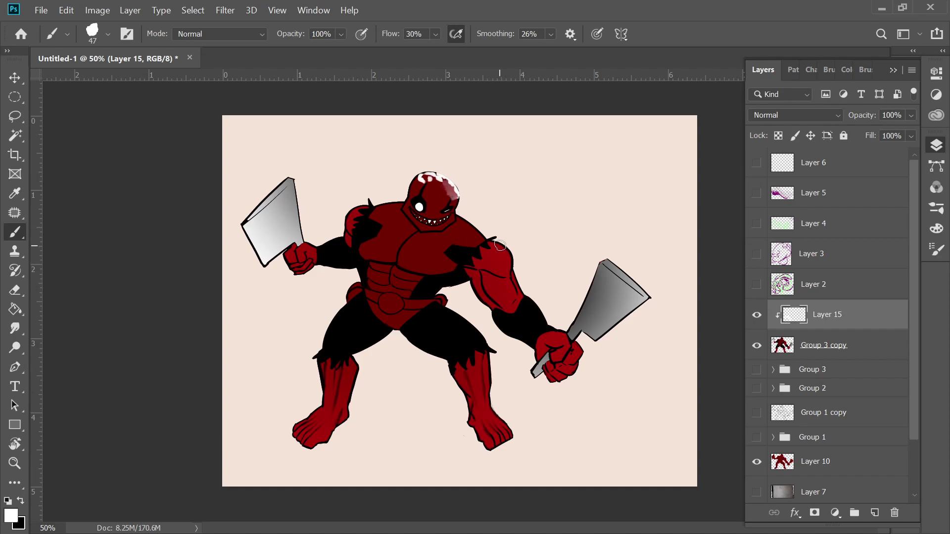
pyautogui.moveTo(457, 218)
pyautogui.mouseDown()
pyautogui.moveTo(507, 255)
pyautogui.moveTo(547, 334)
pyautogui.mouseUp()
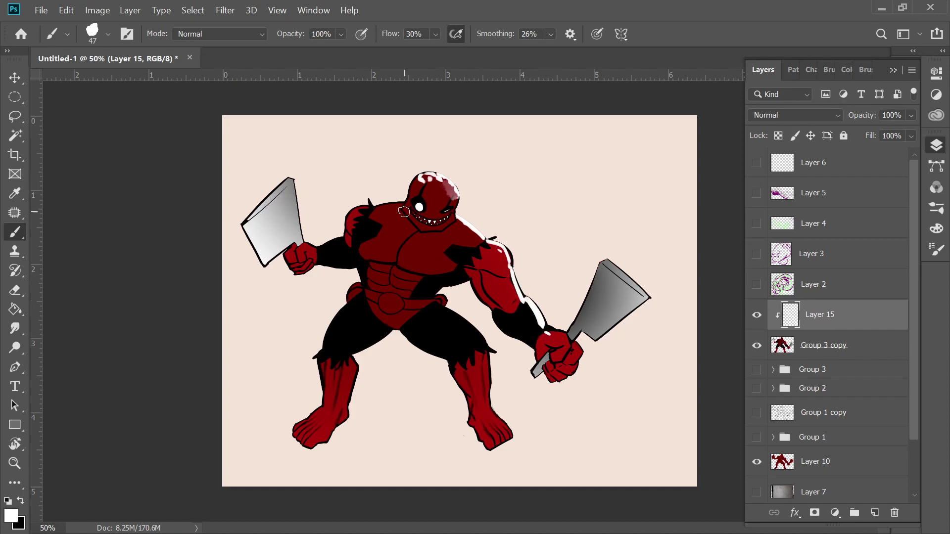
pyautogui.moveTo(405, 203)
pyautogui.mouseDown()
pyautogui.moveTo(371, 210)
pyautogui.moveTo(376, 217)
pyautogui.moveTo(389, 209)
pyautogui.moveTo(375, 207)
pyautogui.moveTo(267, 364)
pyautogui.moveTo(367, 207)
pyautogui.moveTo(350, 222)
pyautogui.mouseUp()
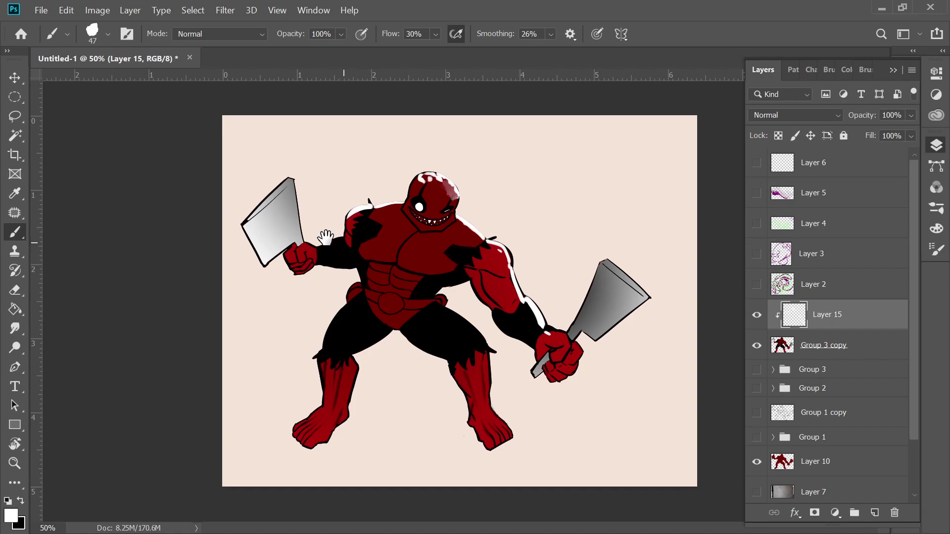
pyautogui.moveTo(338, 245); pyautogui.dragTo(296, 248)
# Step: Paint white rim highlights along the outer edges of both thighs, redoing strokes that miss the contour
pyautogui.moveTo(447, 309); pyautogui.dragTo(487, 363)
pyautogui.hotkey('ctrl', 'z')
pyautogui.moveTo(440, 305)
pyautogui.mouseDown()
pyautogui.moveTo(489, 364)
pyautogui.moveTo(474, 332)
pyautogui.moveTo(490, 351)
pyautogui.mouseUp()
pyautogui.hotkey('ctrl', 'z')
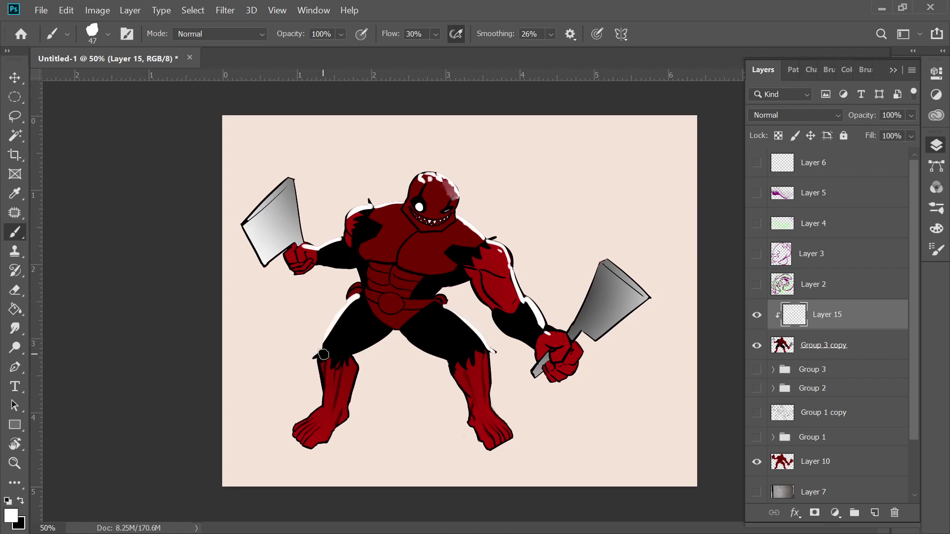
pyautogui.moveTo(347, 303); pyautogui.dragTo(319, 361)
pyautogui.hotkey('ctrl', 'z')
pyautogui.hotkey('ctrl', 'z')
pyautogui.moveTo(347, 301); pyautogui.dragTo(317, 361)
pyautogui.hotkey('ctrl', 'z')
pyautogui.moveTo(347, 301); pyautogui.dragTo(316, 360)
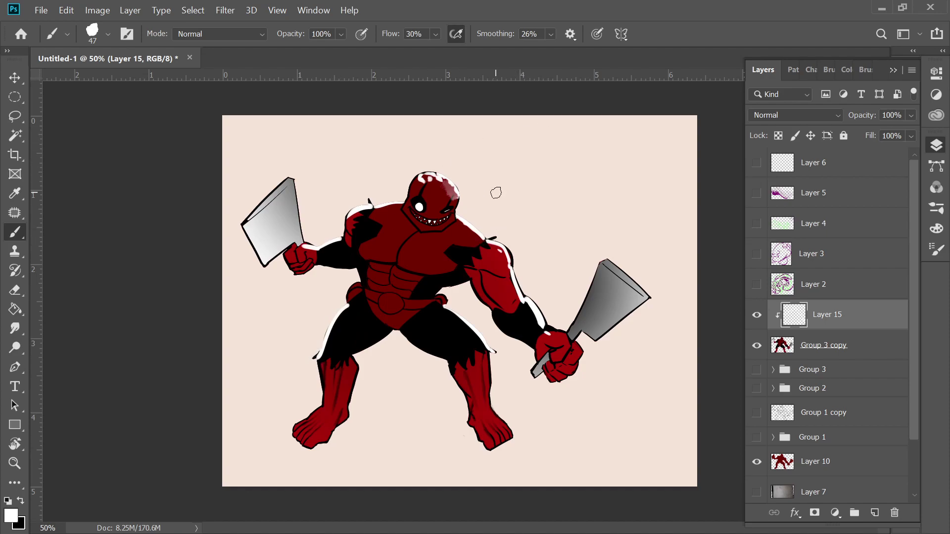
# Step: Smudge the white highlights on the head and on the shoulder and arm holding the raised axe at 90% strength
pyautogui.click(15, 328)
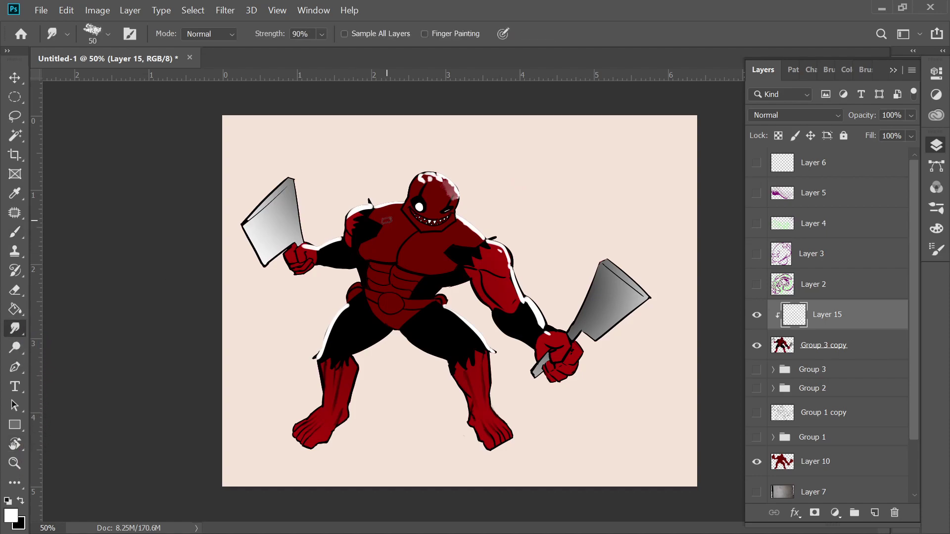
pyautogui.moveTo(370, 211)
pyautogui.mouseDown()
pyautogui.moveTo(403, 210)
pyautogui.moveTo(377, 217)
pyautogui.moveTo(400, 206)
pyautogui.moveTo(380, 218)
pyautogui.moveTo(389, 206)
pyautogui.moveTo(374, 221)
pyautogui.moveTo(402, 207)
pyautogui.moveTo(368, 220)
pyautogui.moveTo(316, 264)
pyautogui.moveTo(340, 244)
pyautogui.moveTo(313, 261)
pyautogui.moveTo(338, 245)
pyautogui.moveTo(312, 257)
pyautogui.moveTo(302, 247)
pyautogui.moveTo(333, 257)
pyautogui.moveTo(323, 252)
pyautogui.moveTo(359, 241)
pyautogui.moveTo(315, 255)
pyautogui.moveTo(357, 241)
pyautogui.mouseUp()
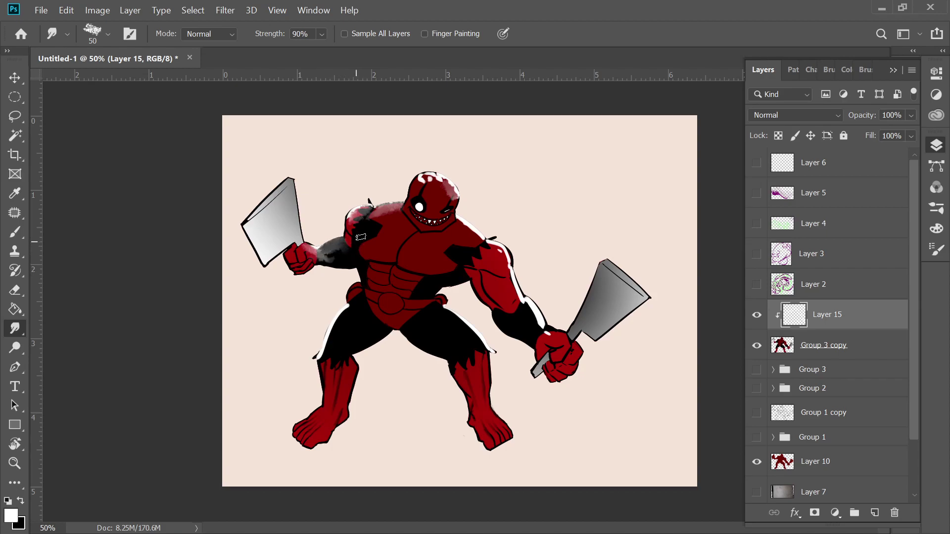
pyautogui.moveTo(420, 183); pyautogui.dragTo(440, 186)
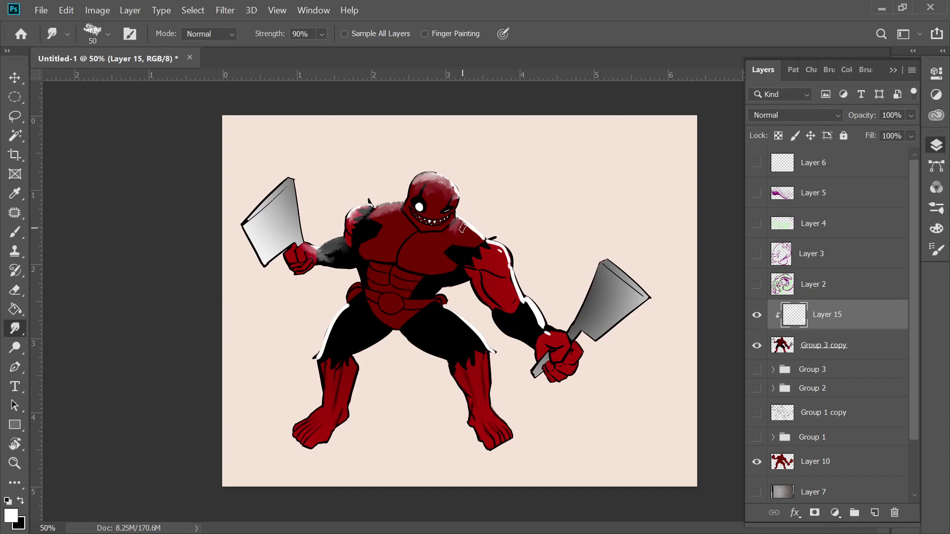
# Step: Smudge the white highlights on the other shoulder, upper arm and forearm down to the hand with the lowered axe
pyautogui.moveTo(467, 231); pyautogui.dragTo(472, 243)
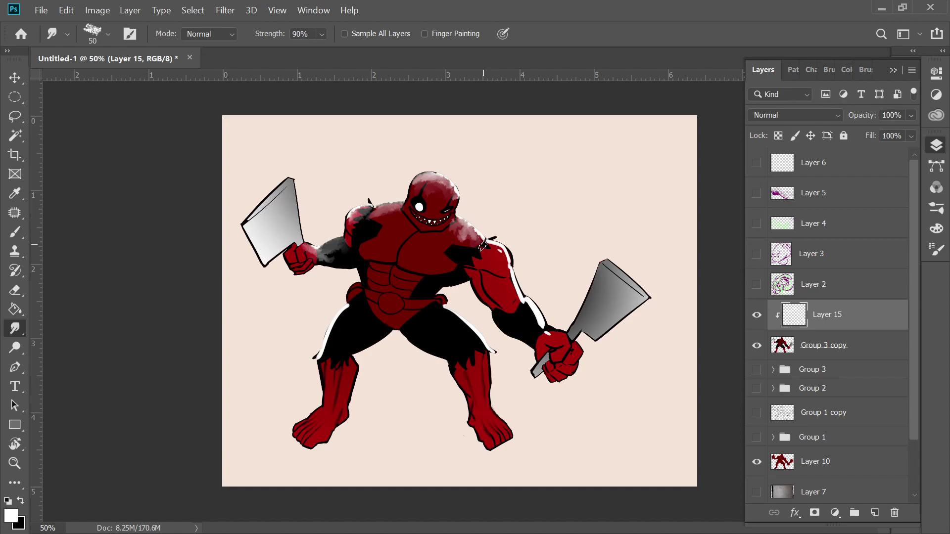
pyautogui.moveTo(478, 243)
pyautogui.mouseDown()
pyautogui.moveTo(476, 258)
pyautogui.moveTo(479, 240)
pyautogui.mouseUp()
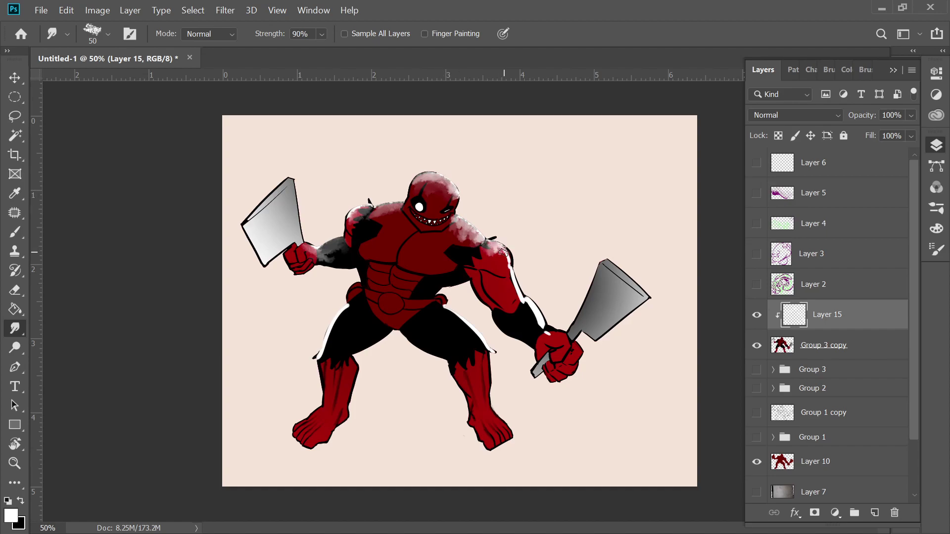
pyautogui.moveTo(506, 265); pyautogui.dragTo(507, 266)
pyautogui.moveTo(524, 305); pyautogui.dragTo(534, 323)
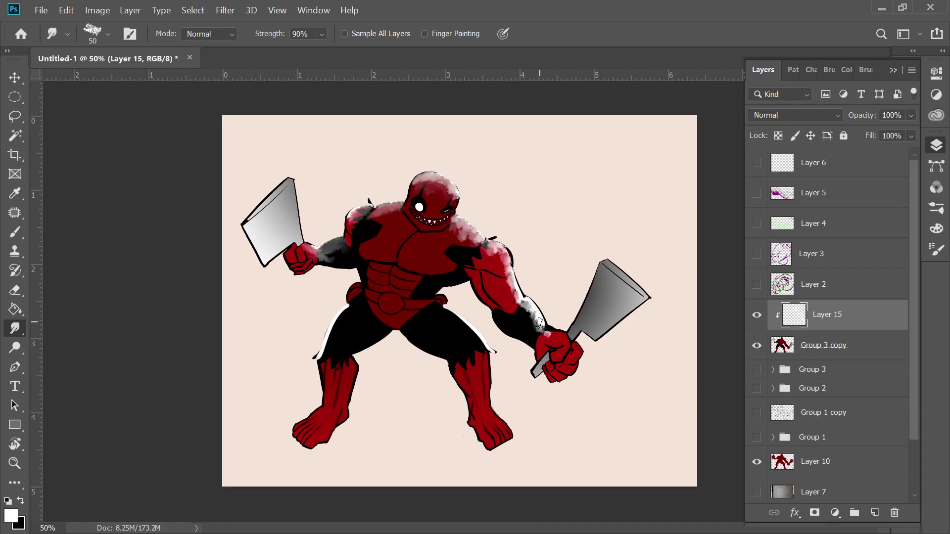
pyautogui.moveTo(536, 327); pyautogui.dragTo(547, 332)
# Step: Smudge the white highlights inward along both thighs
pyautogui.moveTo(471, 336); pyautogui.dragTo(460, 342)
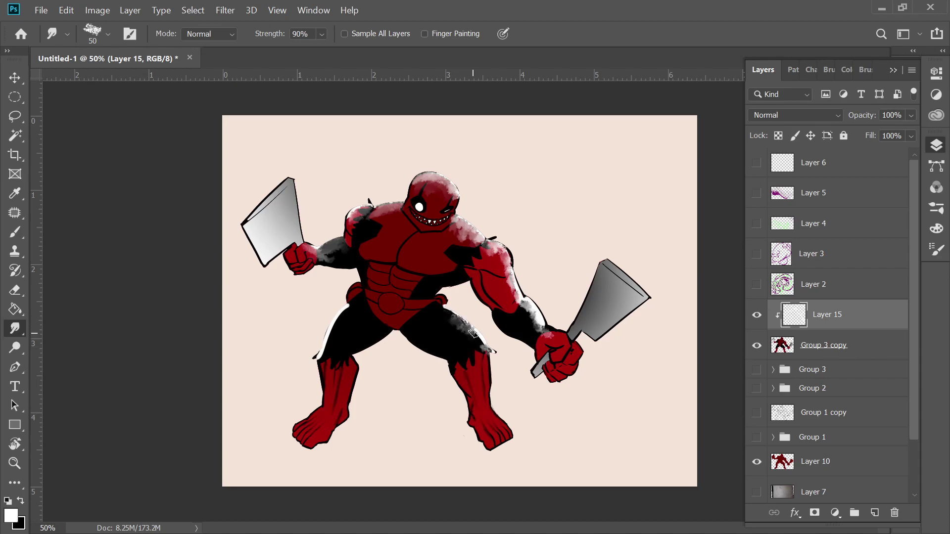
pyautogui.moveTo(477, 339)
pyautogui.mouseDown()
pyautogui.moveTo(439, 310)
pyautogui.moveTo(451, 316)
pyautogui.moveTo(433, 336)
pyautogui.moveTo(453, 326)
pyautogui.moveTo(434, 314)
pyautogui.mouseUp()
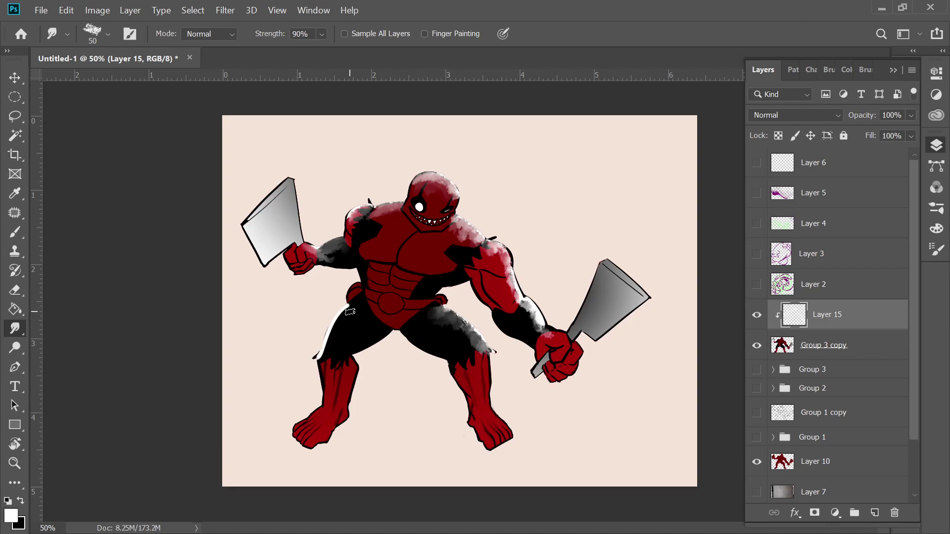
pyautogui.moveTo(335, 330); pyautogui.dragTo(319, 359)
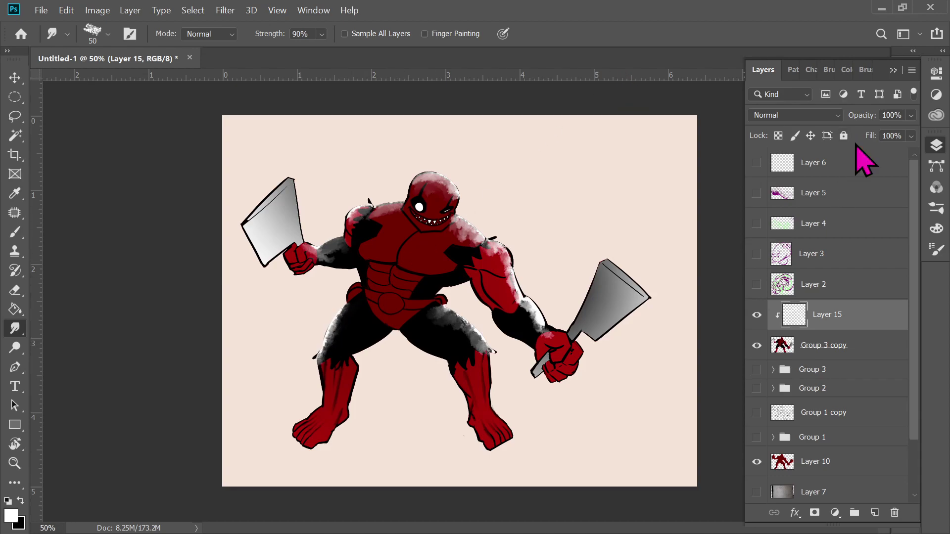
# Step: Try Layer 15's opacity at 80%, 50% and 0%, and set it to 70%
pyautogui.click(894, 115)
pyautogui.write('80')
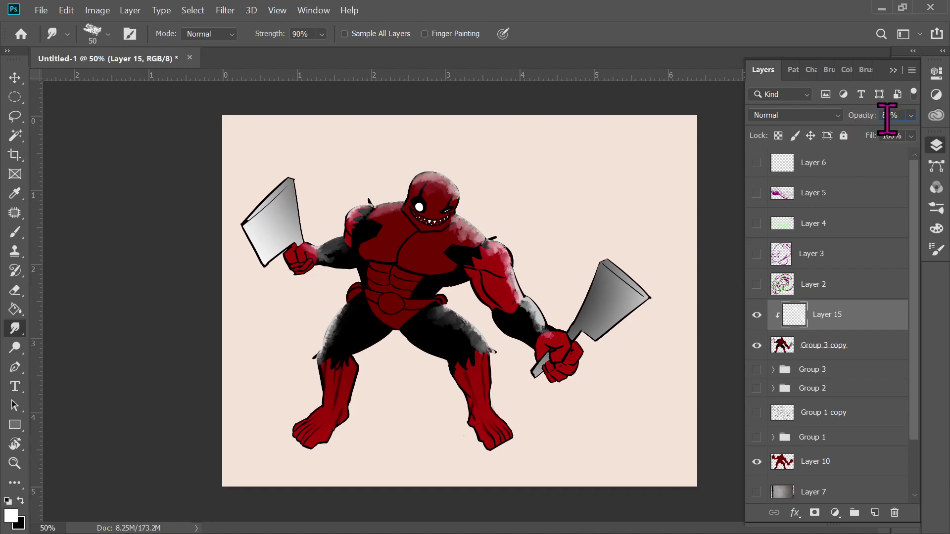
pyautogui.write('50')
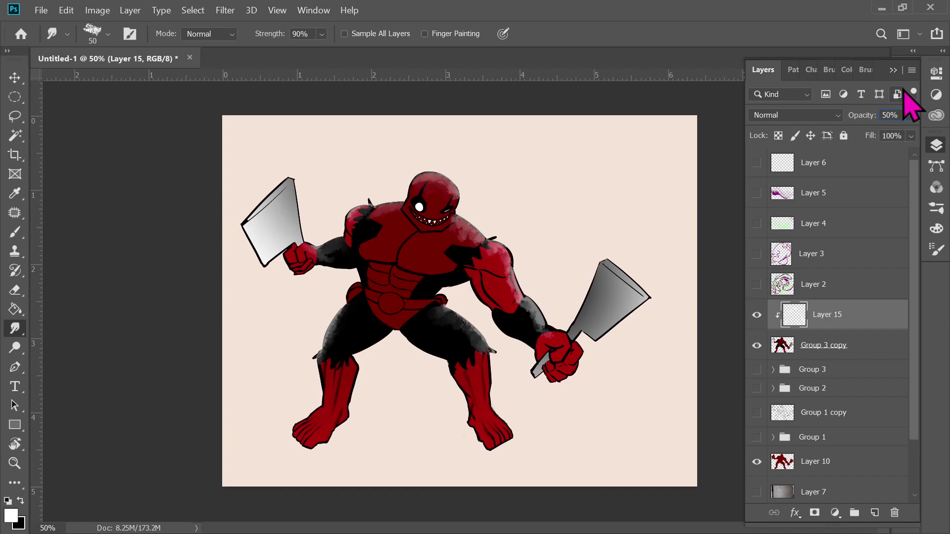
pyautogui.write('0')
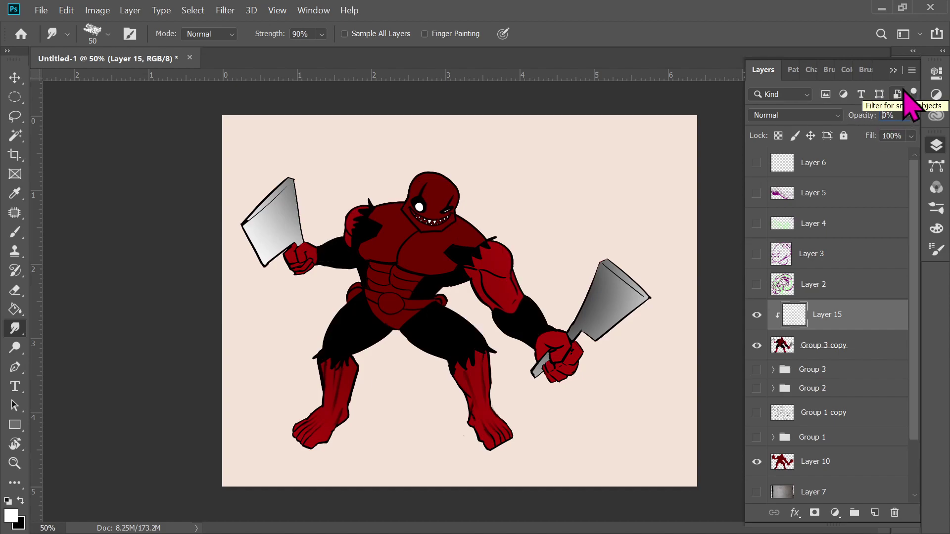
pyautogui.write('7')
pyautogui.press('Return')
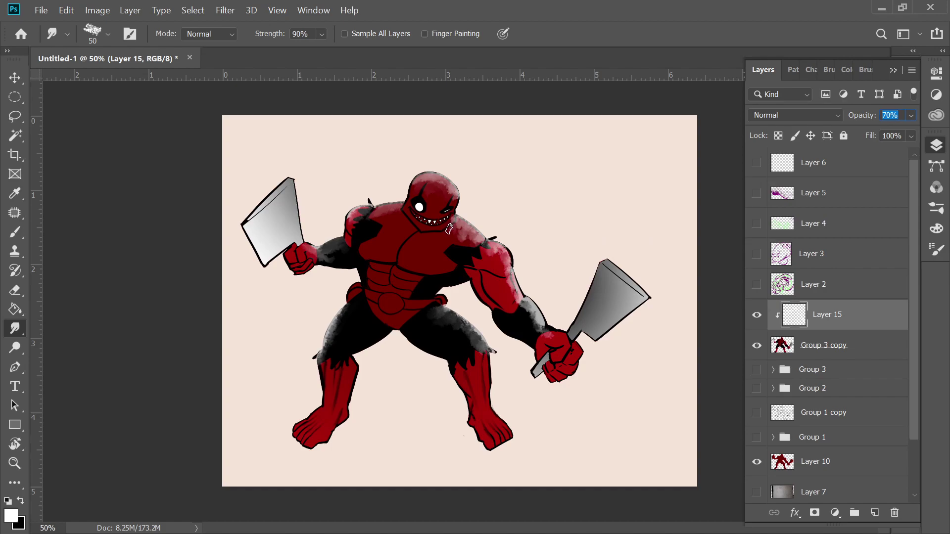
# Step: Switch to the Eraser tool
pyautogui.rightClick(439, 213)
pyautogui.press('Escape')
pyautogui.press('e')
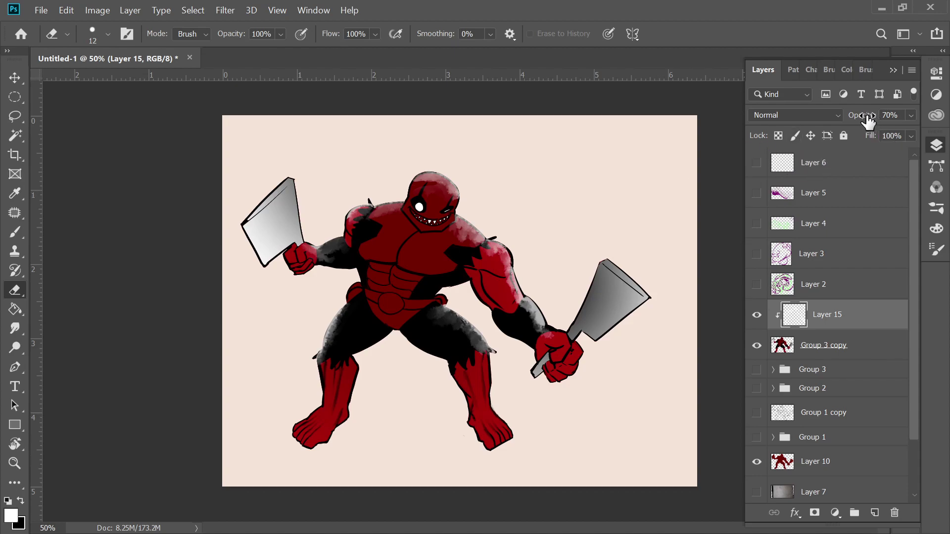
# Step: Set Layer 15's opacity to 95% and its blend mode to Overlay
pyautogui.moveTo(865, 123); pyautogui.dragTo(935, 127)
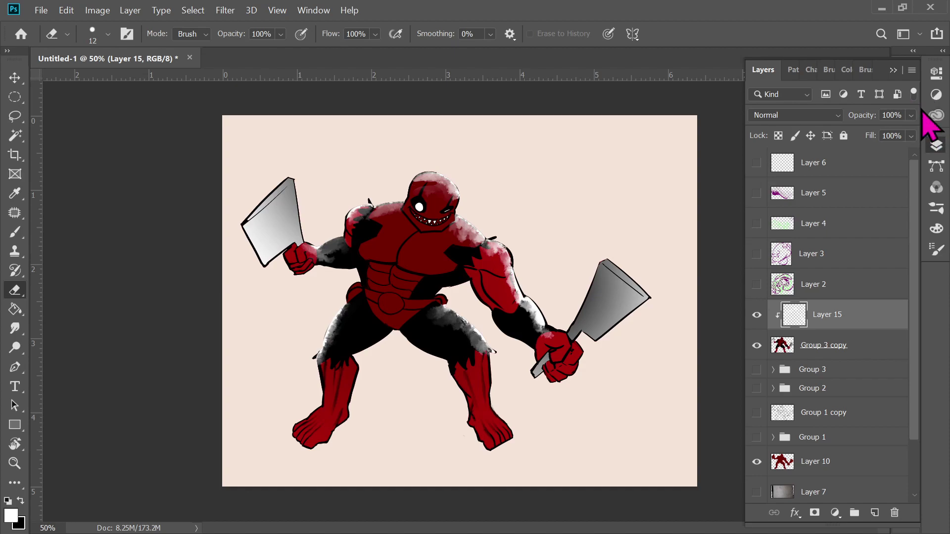
pyautogui.click(889, 114)
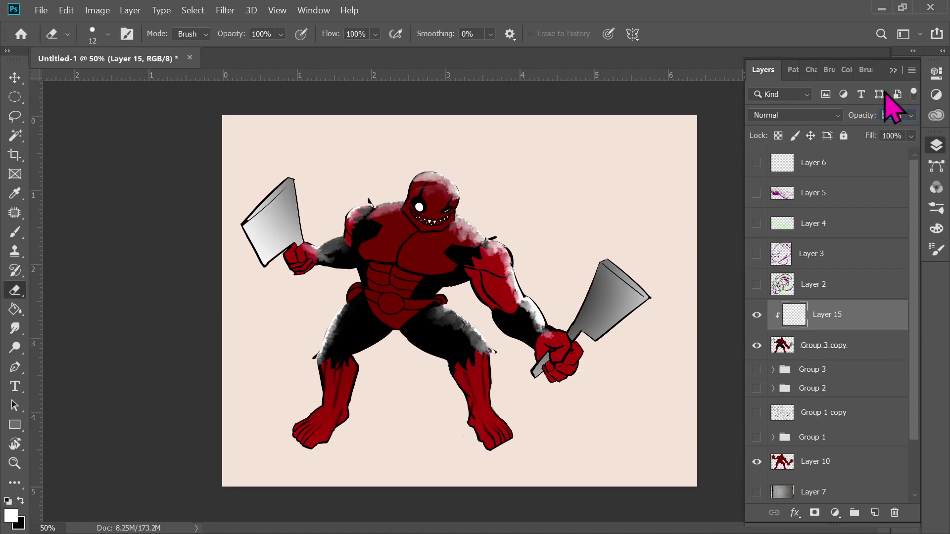
pyautogui.write('95')
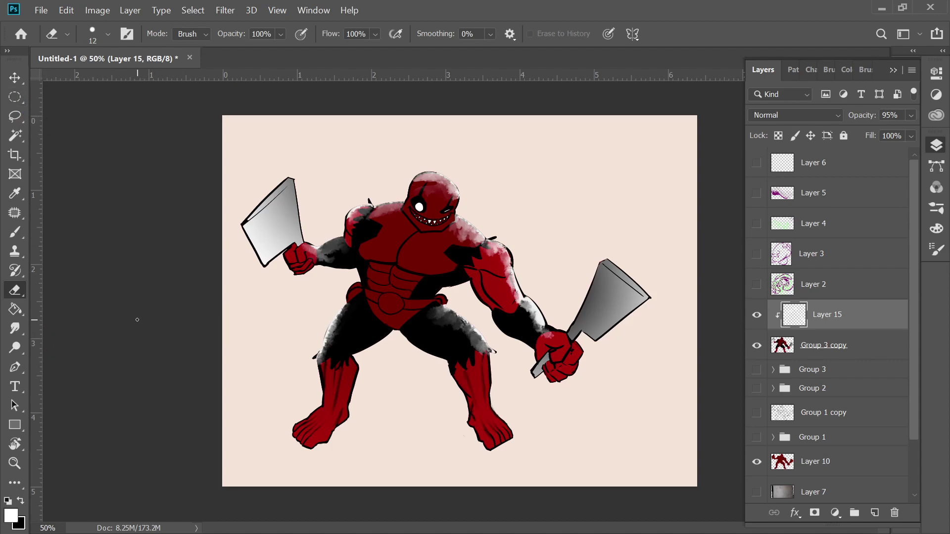
pyautogui.click(787, 115)
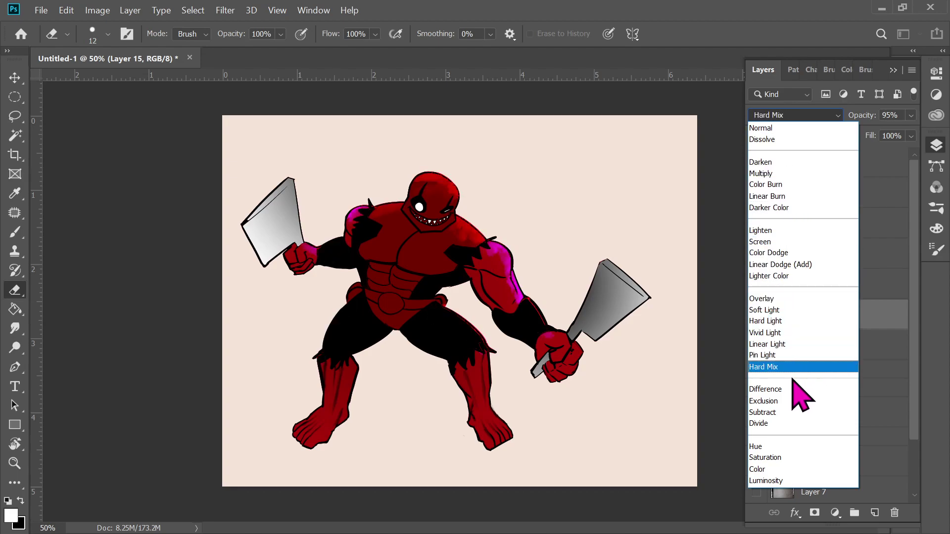
pyautogui.click(801, 300)
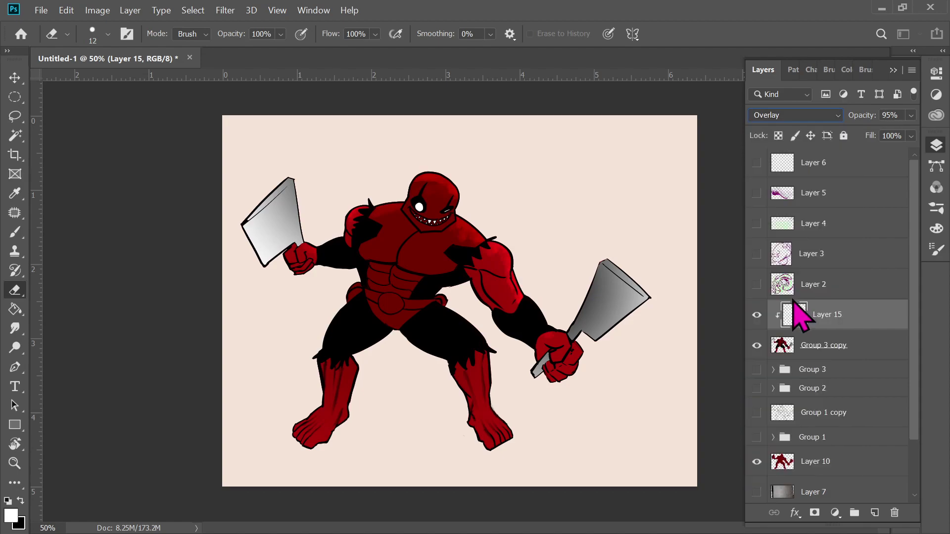
# Step: Duplicate Layer 15 and set the copy's blend mode to Hard Light with 5% opacity
pyautogui.moveTo(812, 318); pyautogui.dragTo(873, 510)
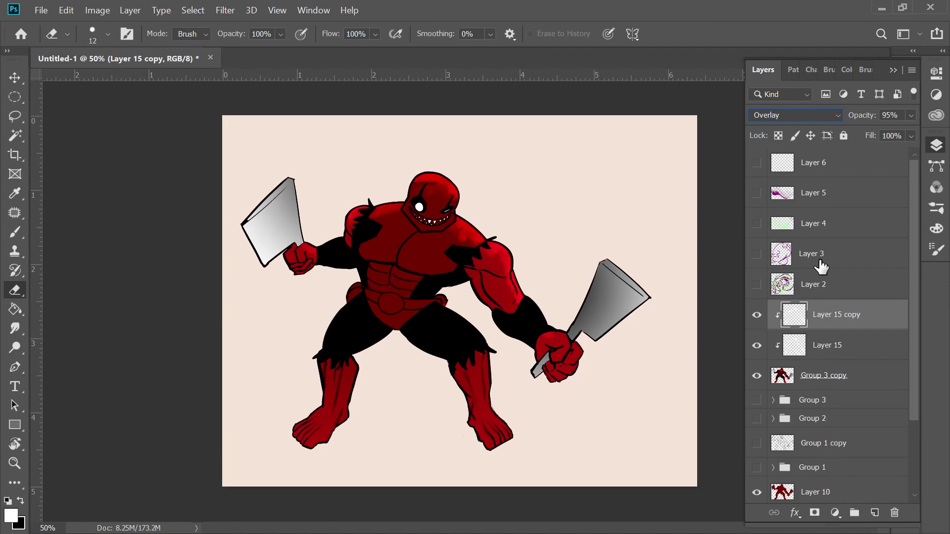
pyautogui.click(812, 115)
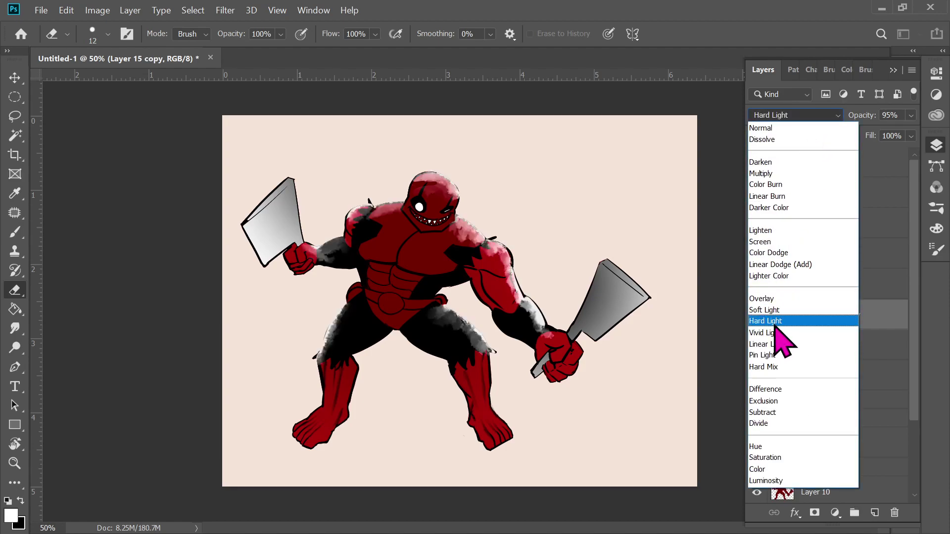
pyautogui.click(774, 322)
pyautogui.click(889, 116)
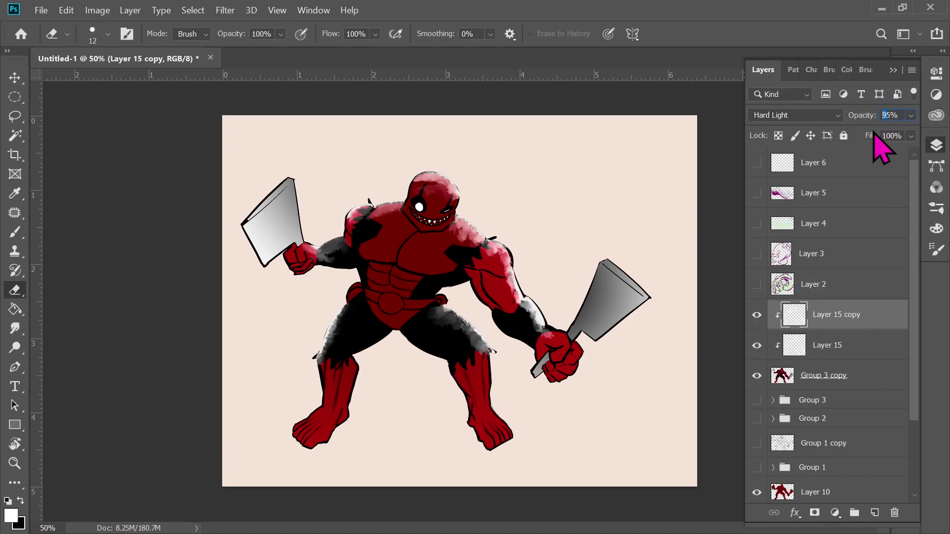
pyautogui.write('5')
pyautogui.press('Return')
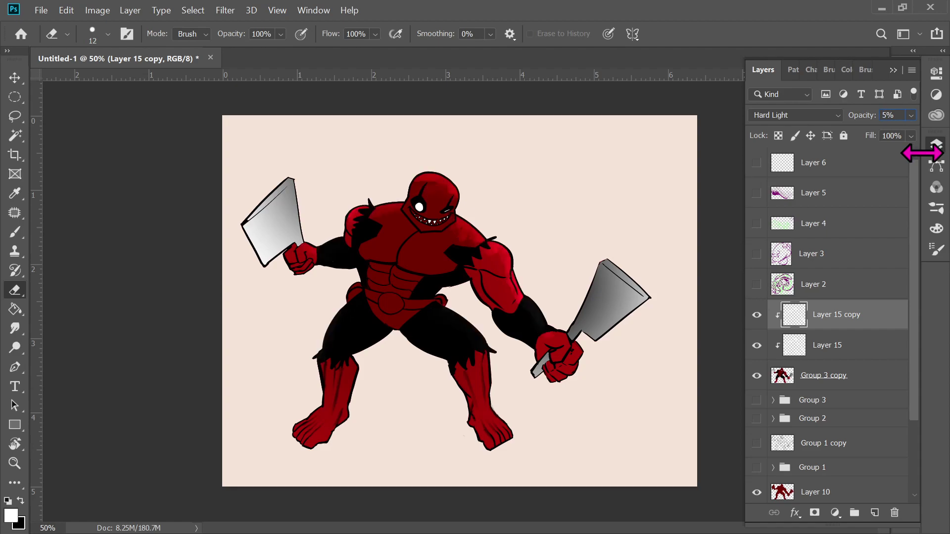
# Step: Compare the figure with and without Layer 15 copy, and set that layer's opacity to 15%
pyautogui.click(757, 315)
pyautogui.click(758, 316)
pyautogui.click(760, 317)
pyautogui.click(758, 315)
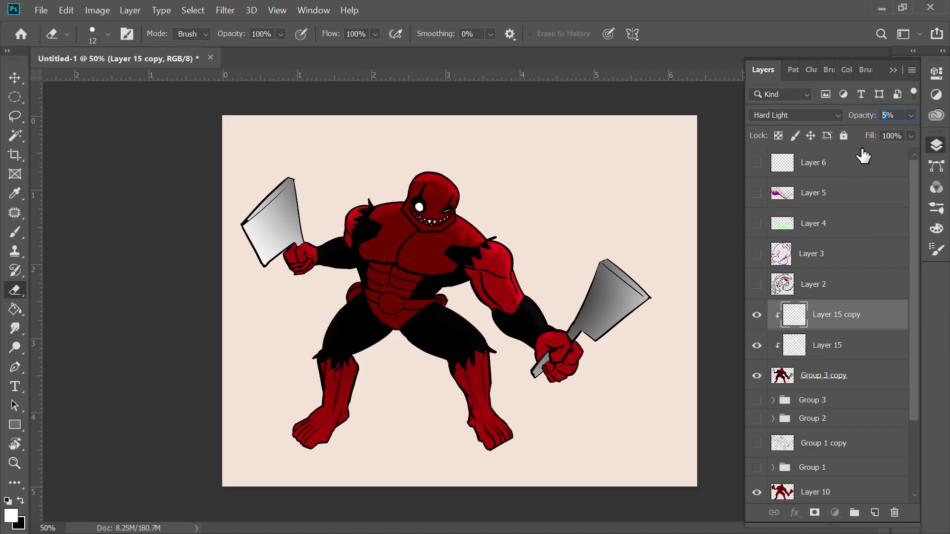
pyautogui.write('15')
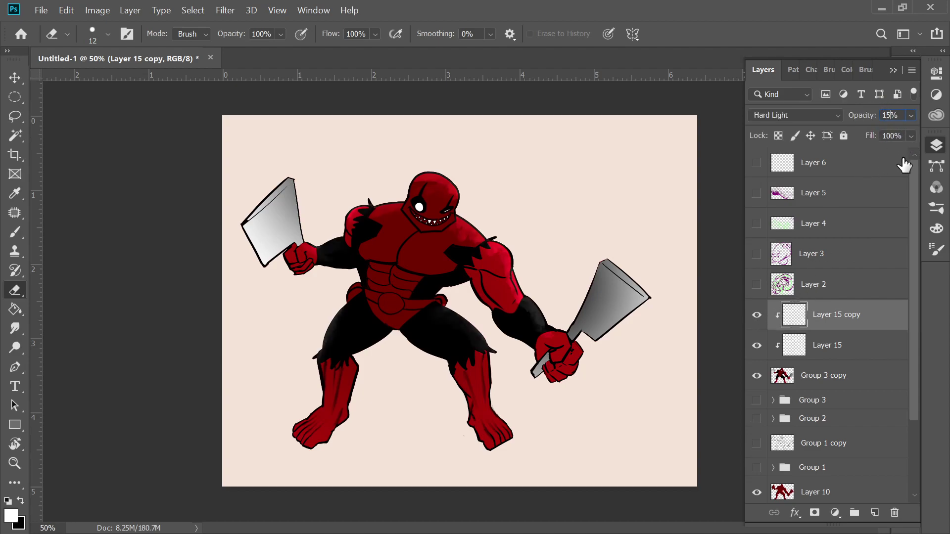
pyautogui.click(758, 316)
pyautogui.click(757, 316)
# Step: Group Group 3 copy with its two clipped highlight layers, then duplicate the group and merge the duplicate into a single layer
pyautogui.click(816, 376)
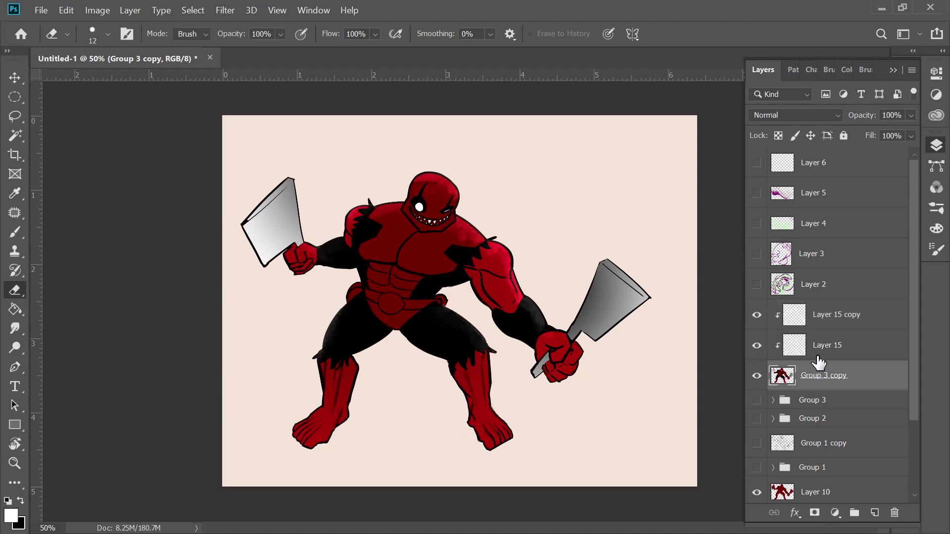
pyautogui.keyDown('shift'); pyautogui.click(823, 328); pyautogui.keyUp('shift')
pyautogui.moveTo(823, 328); pyautogui.dragTo(855, 512)
pyautogui.moveTo(821, 310); pyautogui.dragTo(863, 482)
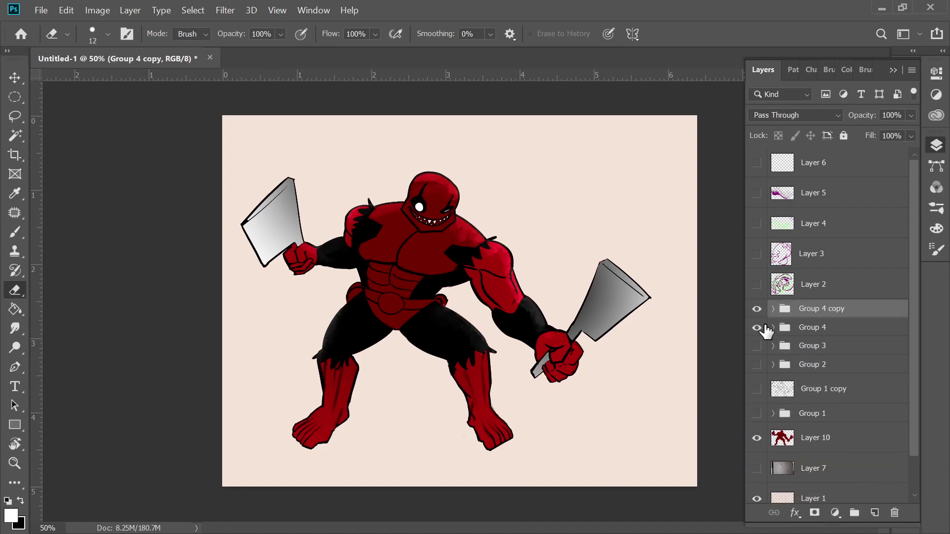
pyautogui.hotkey('ctrl', 'e')
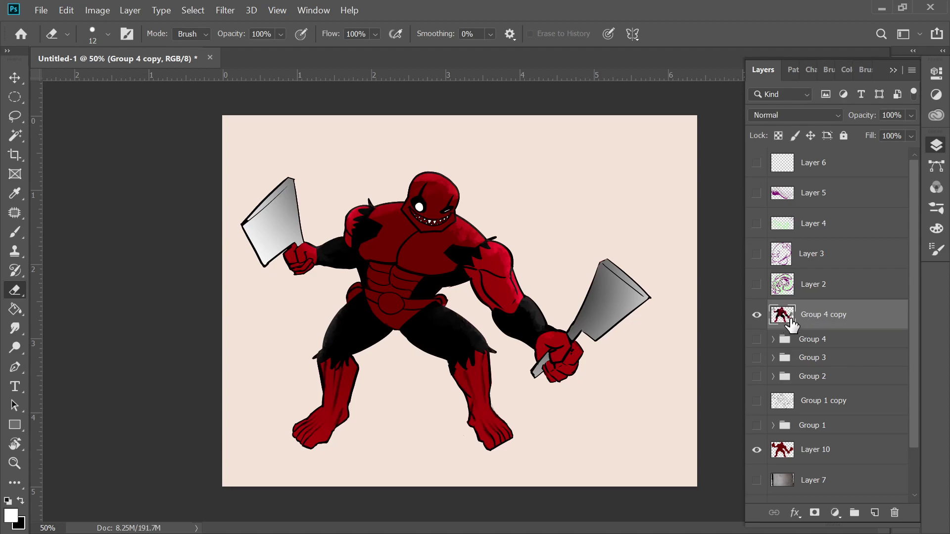
# Step: Lasso the character's head, torso and belt, and reduce the selection's saturation to -35 with Hue/Saturation
pyautogui.press('w')
pyautogui.press('l')
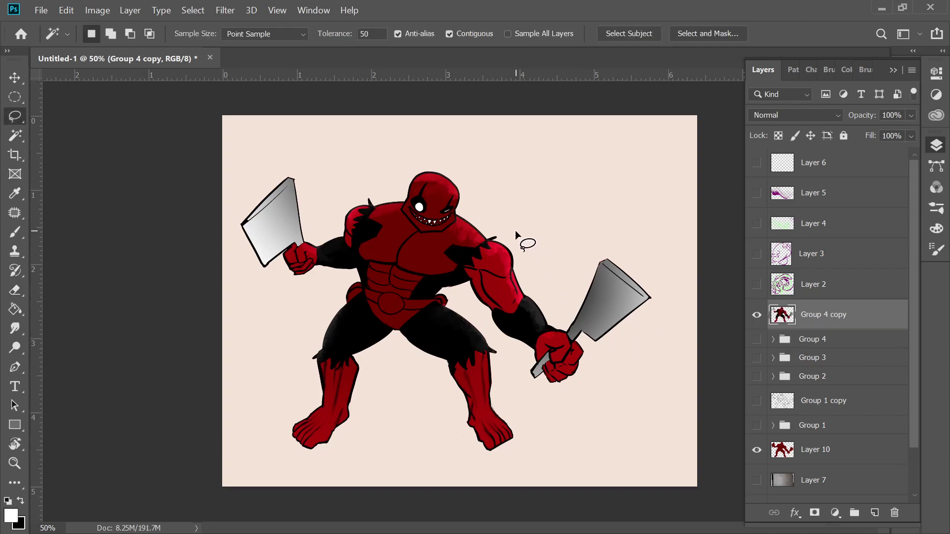
pyautogui.moveTo(506, 225)
pyautogui.mouseDown()
pyautogui.moveTo(480, 251)
pyautogui.moveTo(456, 248)
pyautogui.moveTo(456, 271)
pyautogui.moveTo(413, 296)
pyautogui.moveTo(455, 297)
pyautogui.moveTo(456, 306)
pyautogui.moveTo(434, 308)
pyautogui.moveTo(392, 340)
pyautogui.moveTo(359, 298)
pyautogui.moveTo(338, 294)
pyautogui.moveTo(363, 268)
pyautogui.moveTo(355, 252)
pyautogui.moveTo(375, 202)
pyautogui.moveTo(429, 145)
pyautogui.moveTo(509, 217)
pyautogui.mouseUp()
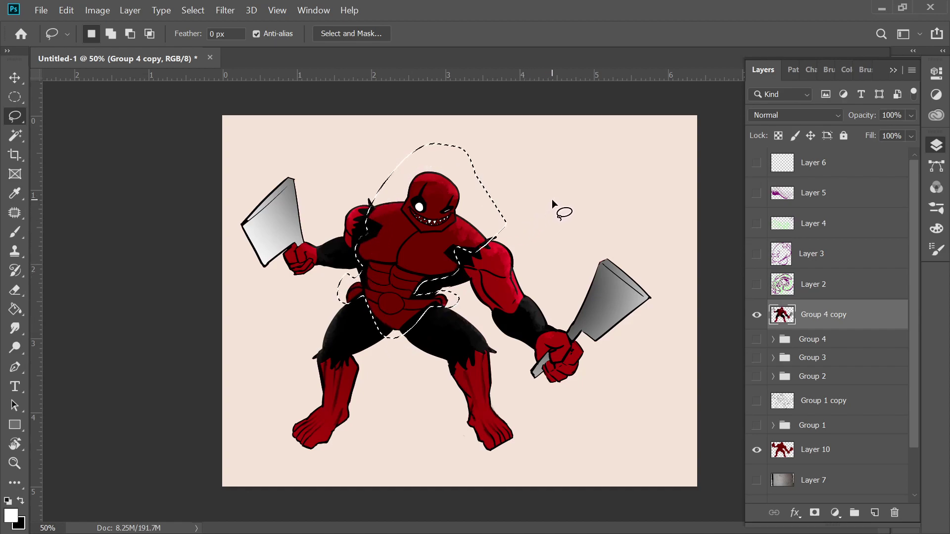
pyautogui.hotkey('ctrl', 'u')
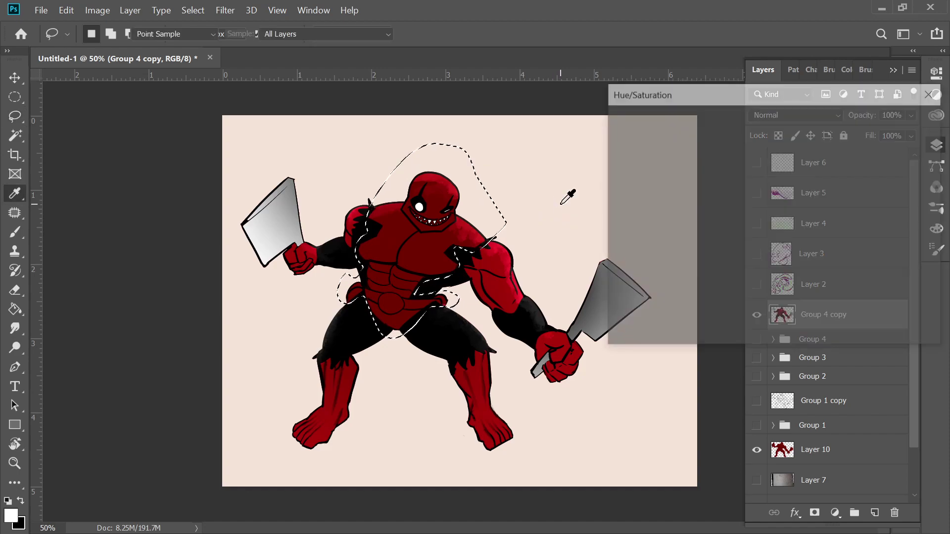
pyautogui.moveTo(742, 235); pyautogui.dragTo(708, 238)
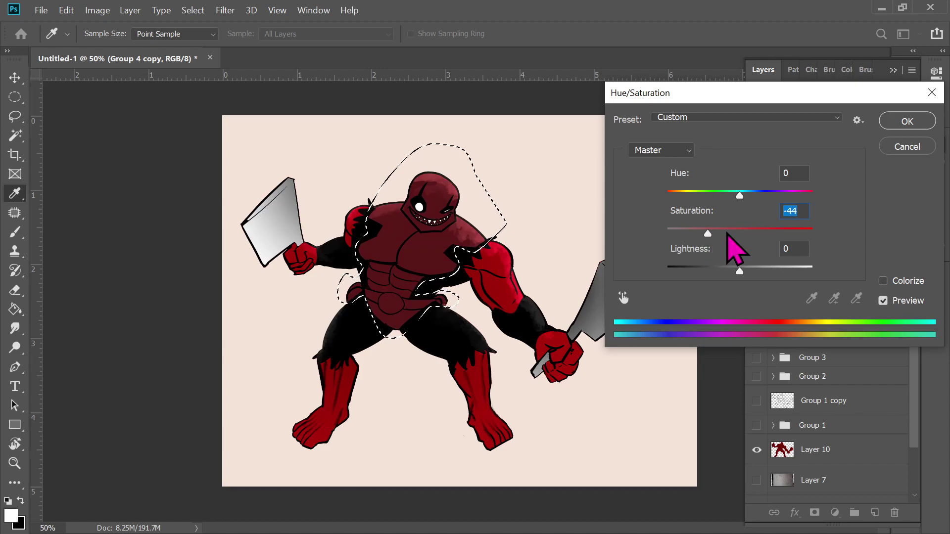
pyautogui.moveTo(706, 236); pyautogui.dragTo(714, 237)
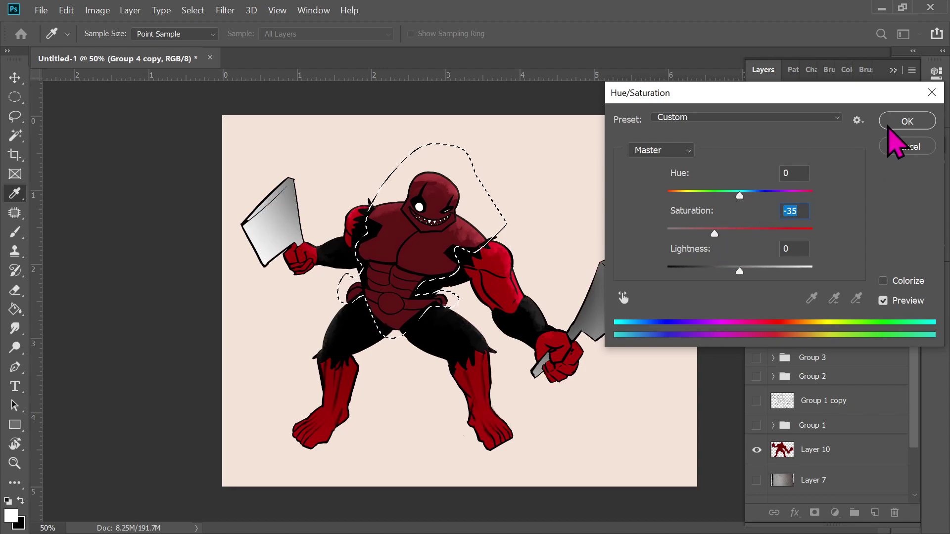
pyautogui.click(903, 123)
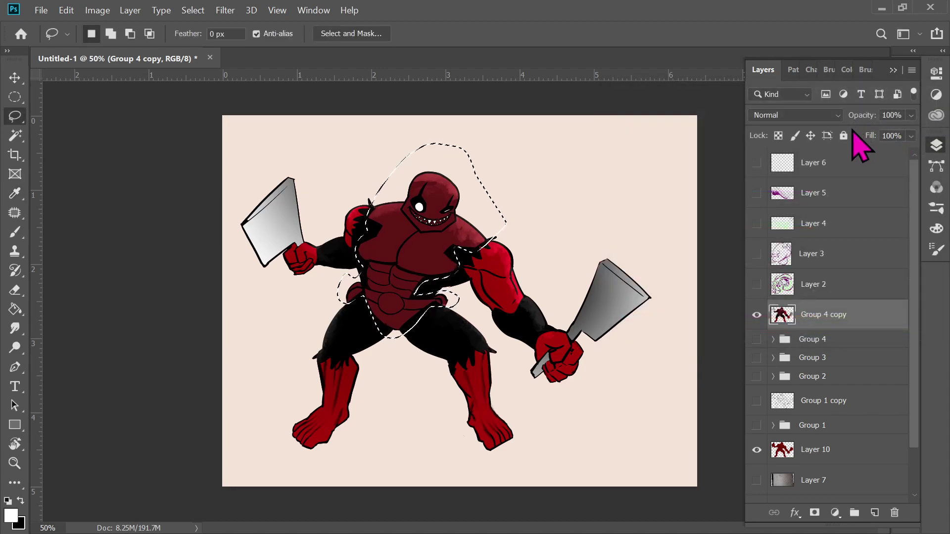
# Step: Brush sampled dark red dabs onto the chest and face, and sample a brighter crimson from the upper arm
pyautogui.press('b')
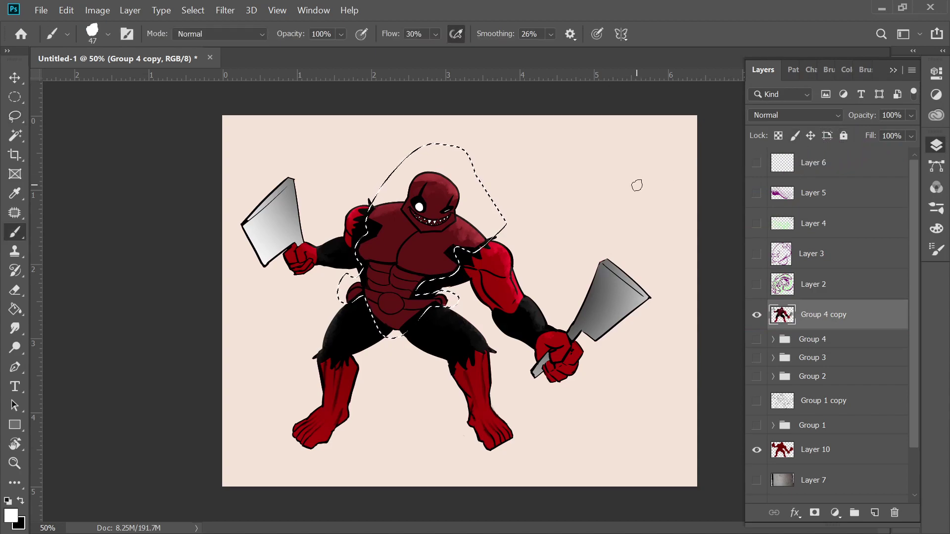
pyautogui.press('alt')
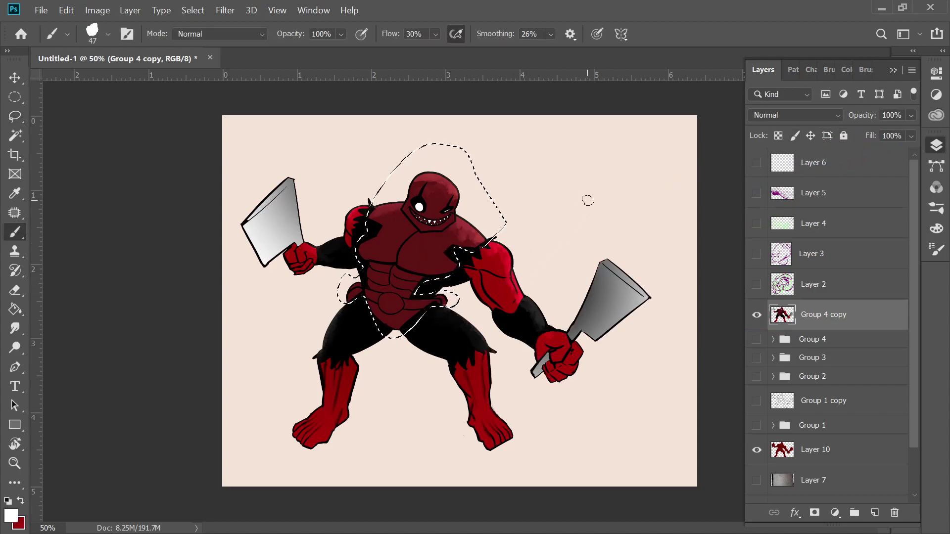
pyautogui.press('x')
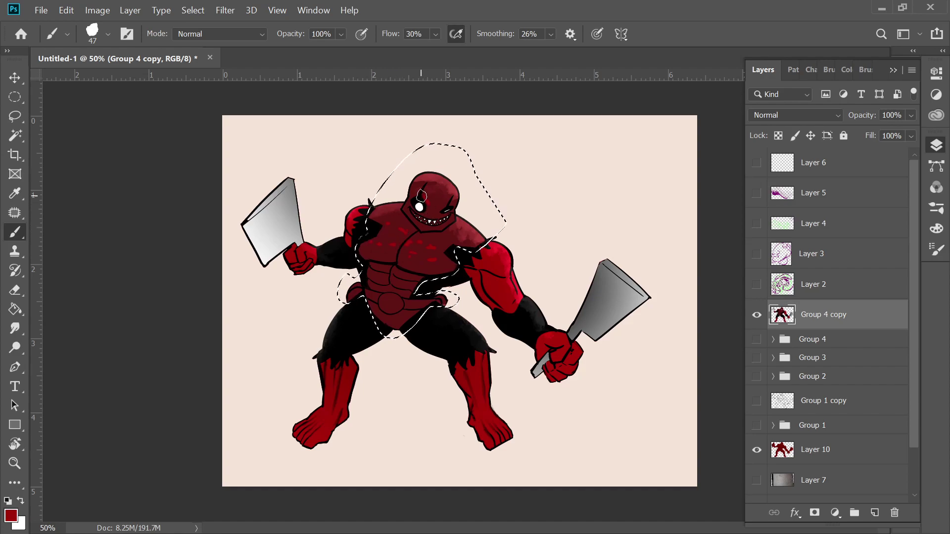
pyautogui.moveTo(446, 207); pyautogui.dragTo(441, 223)
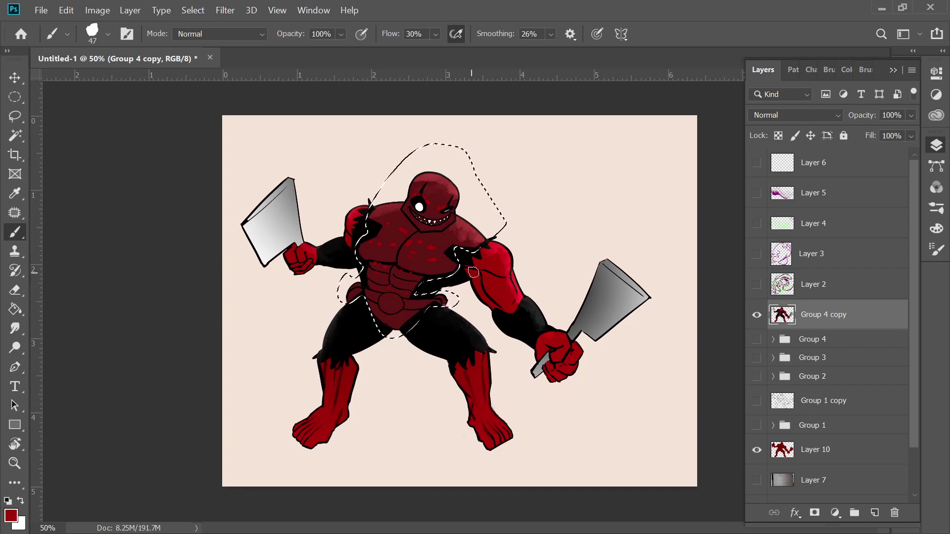
pyautogui.keyDown('alt'); pyautogui.click(497, 247); pyautogui.keyUp('alt')
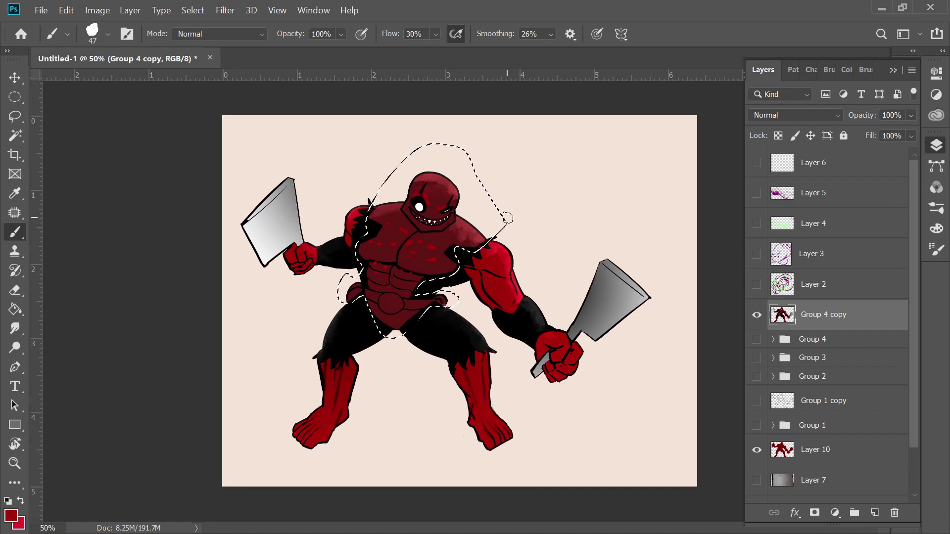
pyautogui.press('c')
pyautogui.press('Escape')
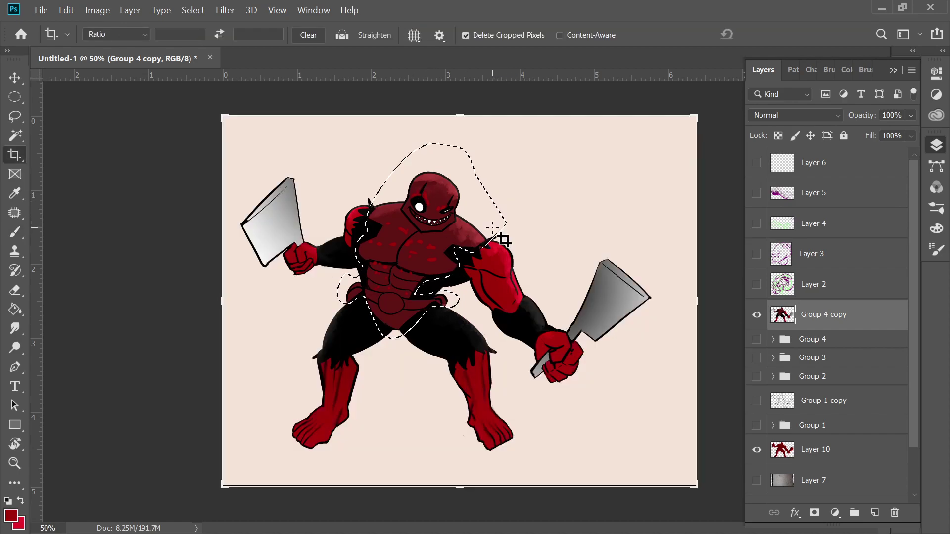
pyautogui.click(438, 205)
pyautogui.hotkey('ctrl', 'z')
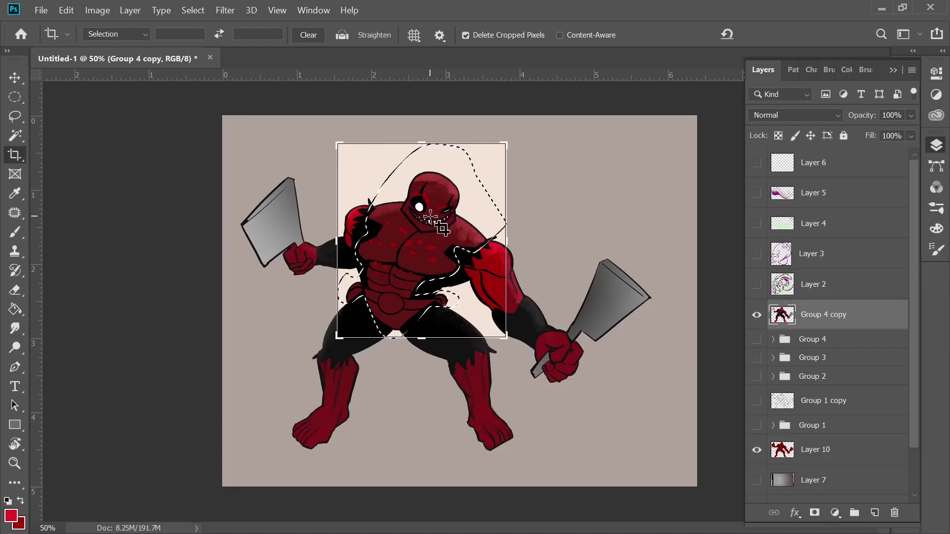
# Step: Brush crimson dabs onto the face, chest and abdomen, and smudge the dabs on the chest into the skin
pyautogui.press('b')
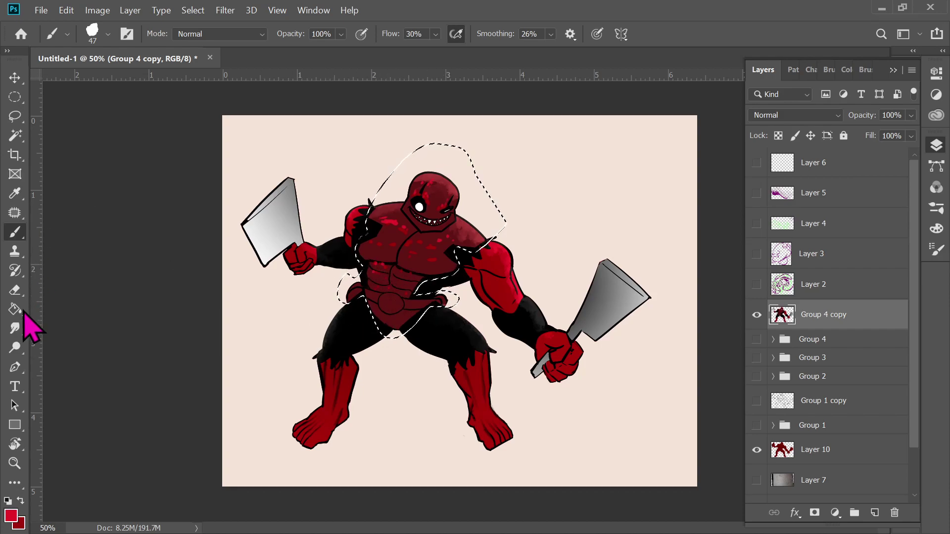
pyautogui.click(18, 331)
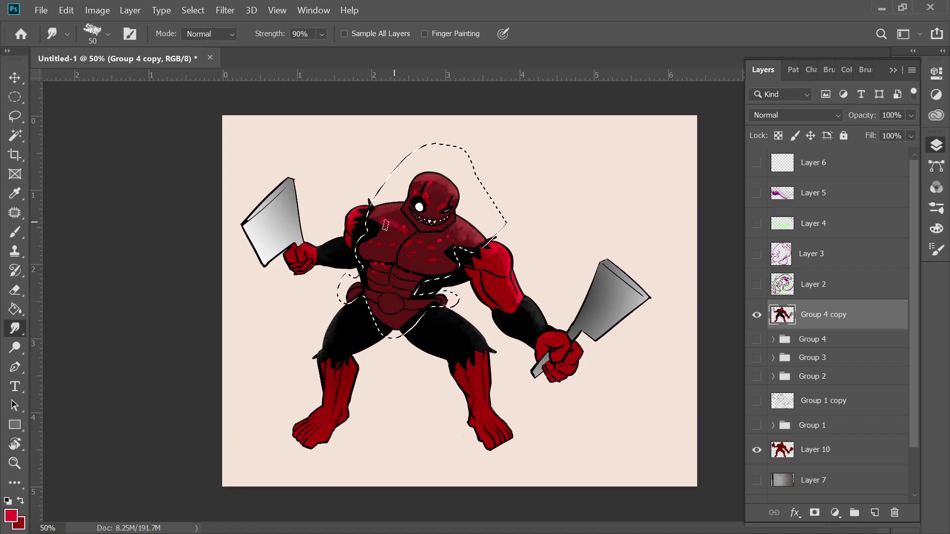
pyautogui.moveTo(388, 228); pyautogui.dragTo(394, 221)
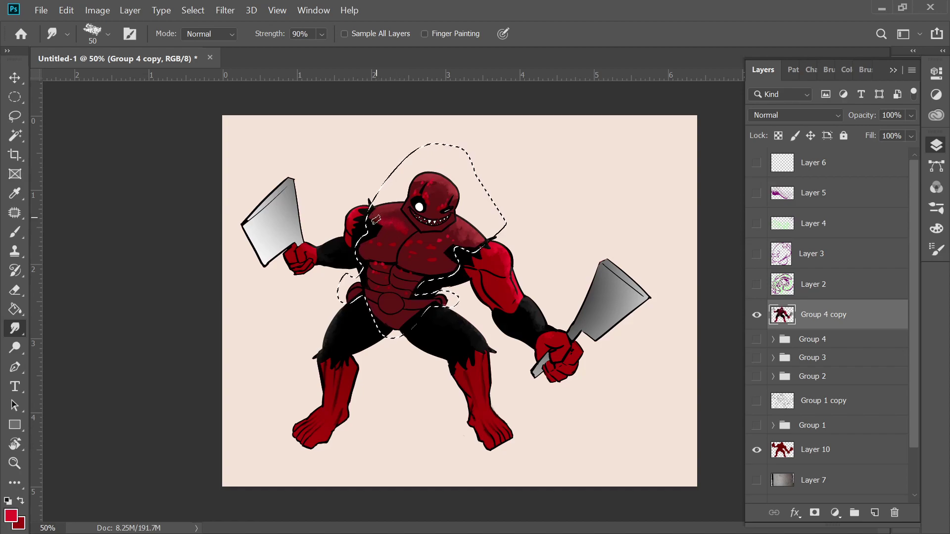
pyautogui.moveTo(383, 242); pyautogui.dragTo(376, 247)
pyautogui.hotkey('ctrl', '+')
pyautogui.hotkey('ctrl', '+')
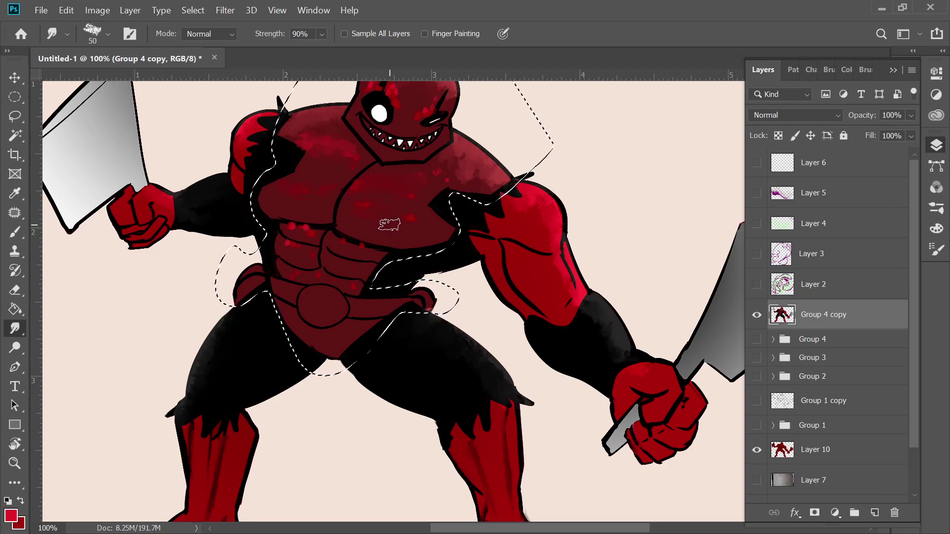
# Step: Reset the colors to default and brush small black shading marks along the chest's center line
pyautogui.press('d')
pyautogui.press('b')
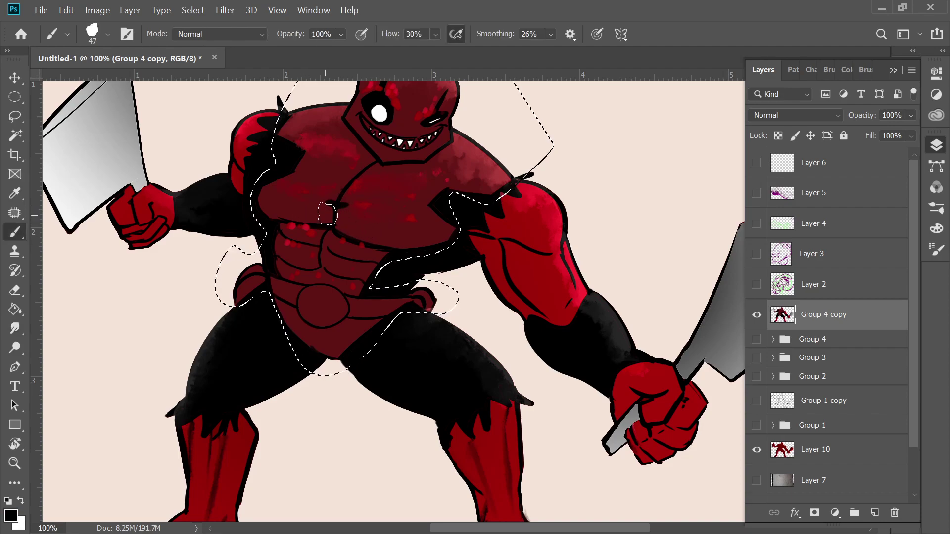
pyautogui.press('z')
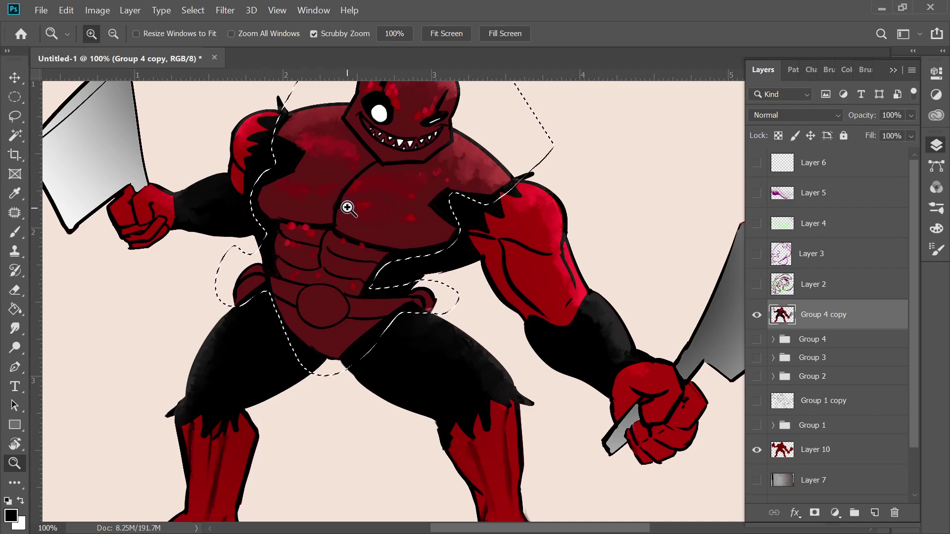
pyautogui.press('b')
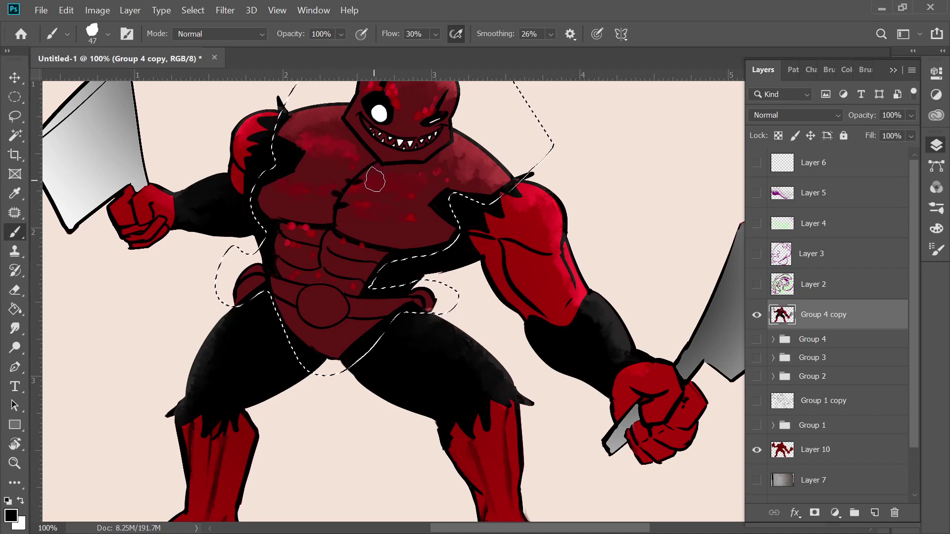
# Step: Set the Smudge brush size to 26 px and smudge the black and red marks across the chest, abdomen and head
pyautogui.click(15, 328)
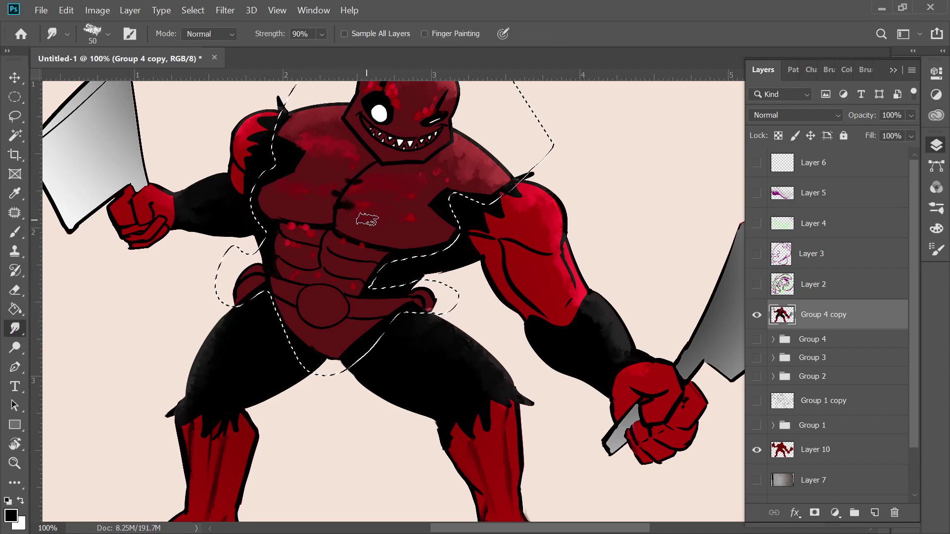
pyautogui.rightClick(361, 193)
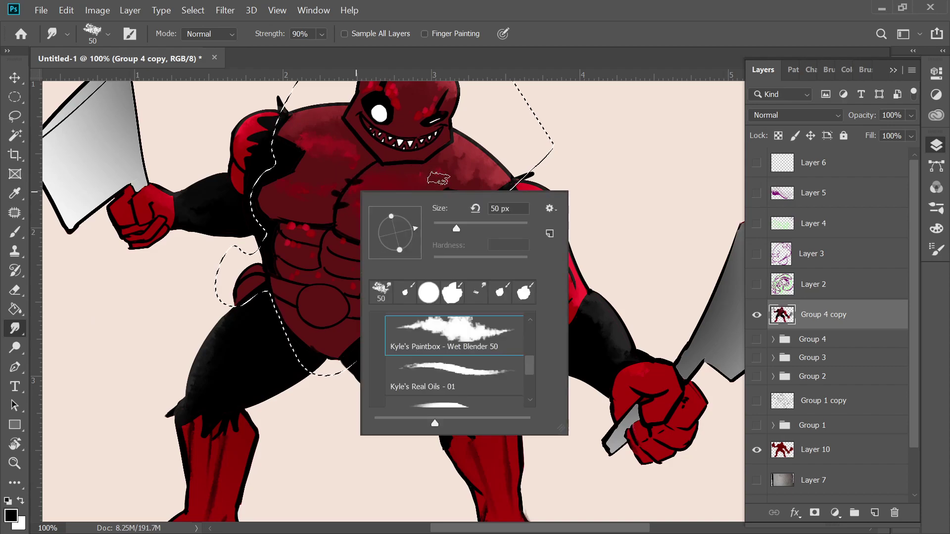
pyautogui.moveTo(449, 231); pyautogui.dragTo(446, 231)
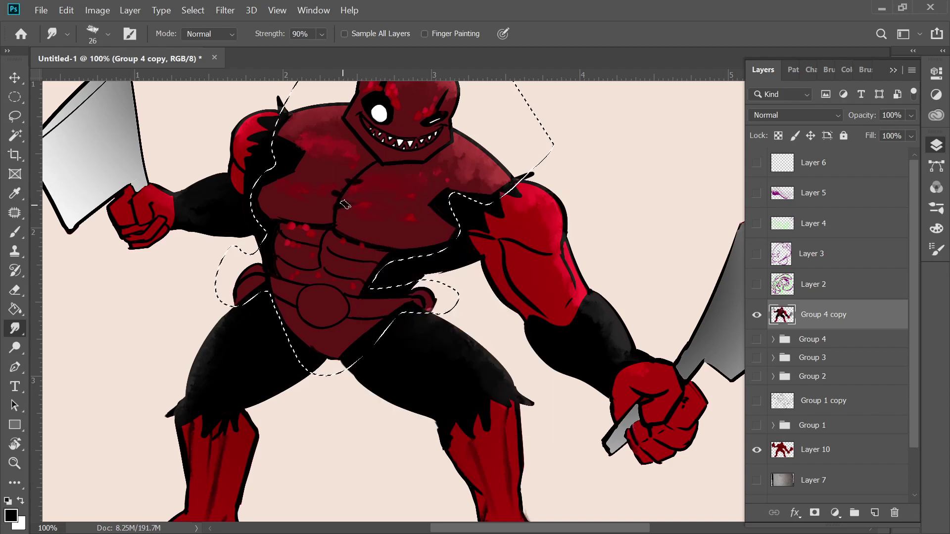
pyautogui.moveTo(337, 219)
pyautogui.mouseDown()
pyautogui.moveTo(345, 189)
pyautogui.moveTo(327, 207)
pyautogui.moveTo(339, 193)
pyautogui.moveTo(307, 205)
pyautogui.moveTo(342, 194)
pyautogui.moveTo(301, 202)
pyautogui.moveTo(337, 195)
pyautogui.moveTo(310, 200)
pyautogui.mouseUp()
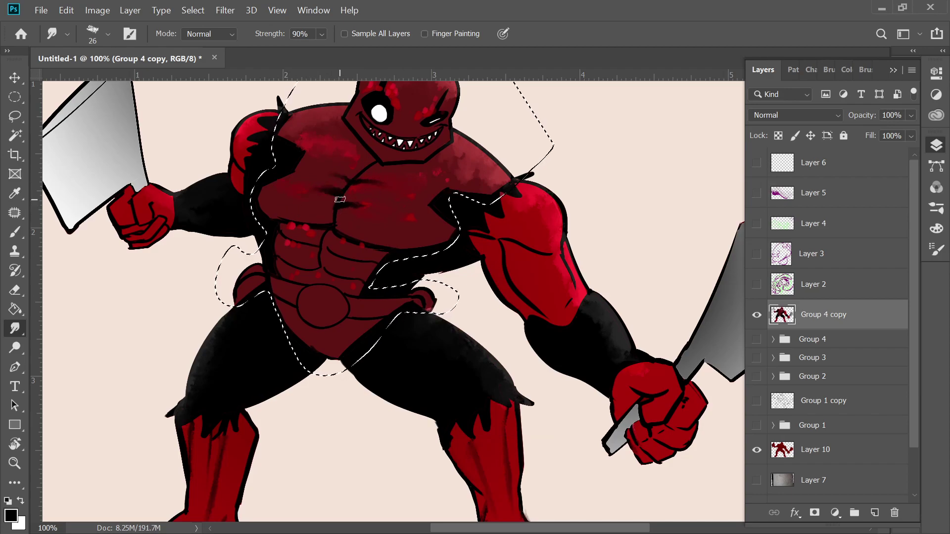
pyautogui.moveTo(352, 198); pyautogui.dragTo(330, 223)
pyautogui.moveTo(399, 157); pyautogui.dragTo(385, 197)
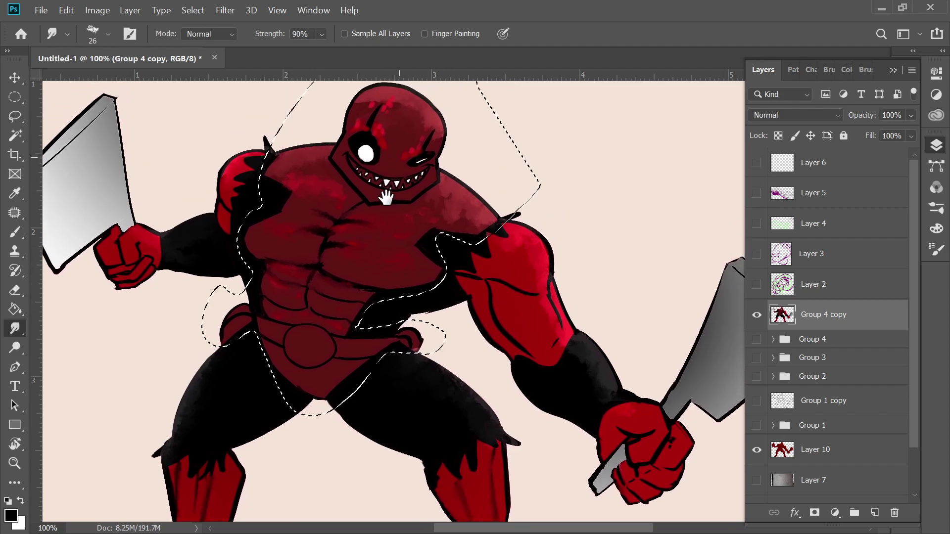
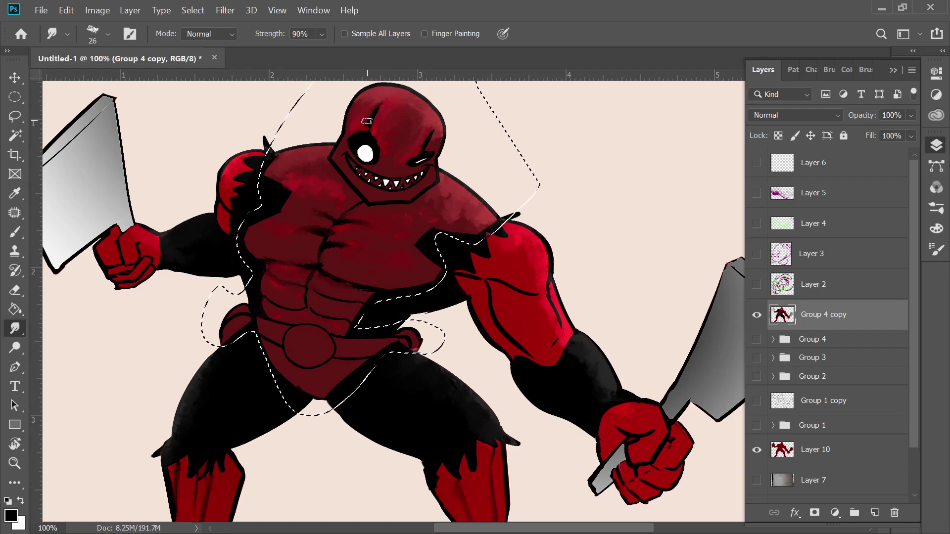
# Step: Set the Brush size to 20 px, paint the black crack above the open eye, and smudge the head shading
pyautogui.press('b')
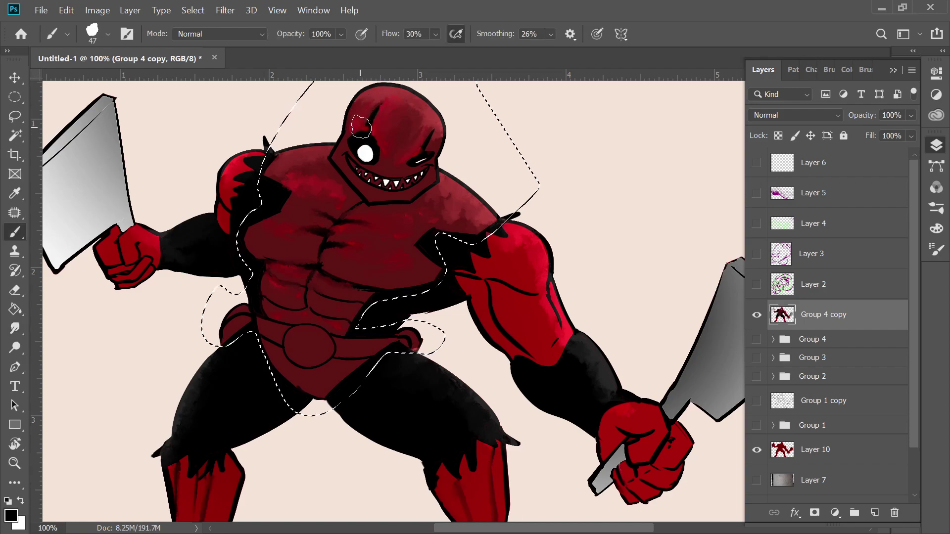
pyautogui.rightClick(362, 126)
pyautogui.moveTo(470, 165); pyautogui.dragTo(446, 164)
pyautogui.press('Return')
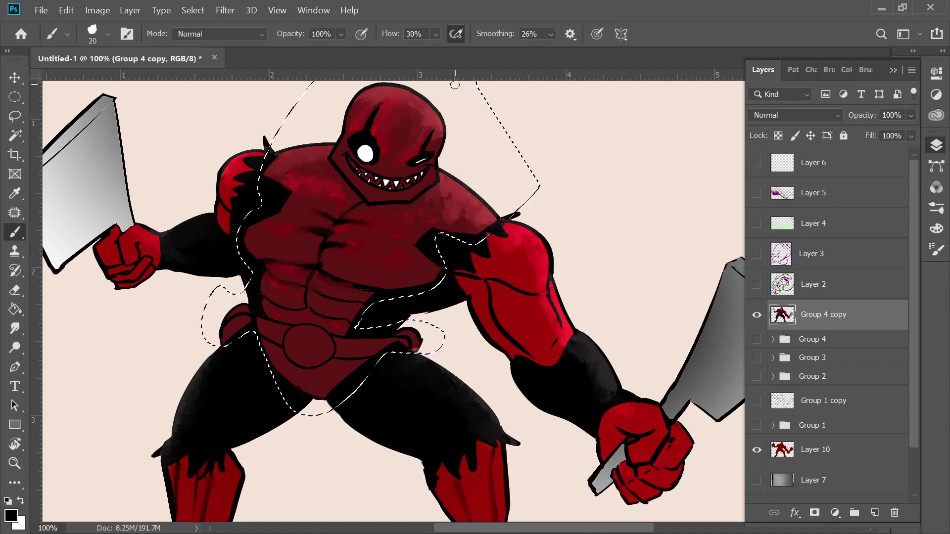
pyautogui.click(15, 328)
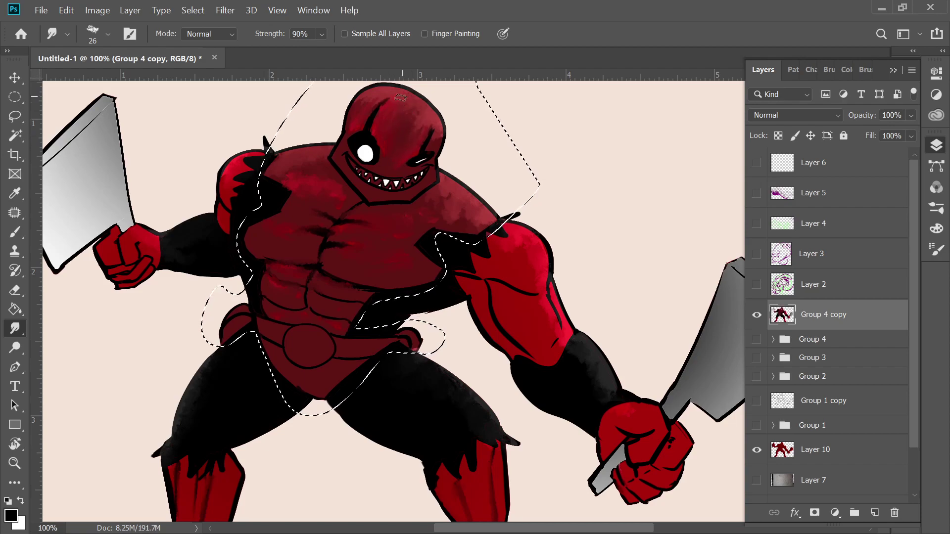
# Step: Swap the foreground and background colors and clear the selection around the torso and head
pyautogui.press('x')
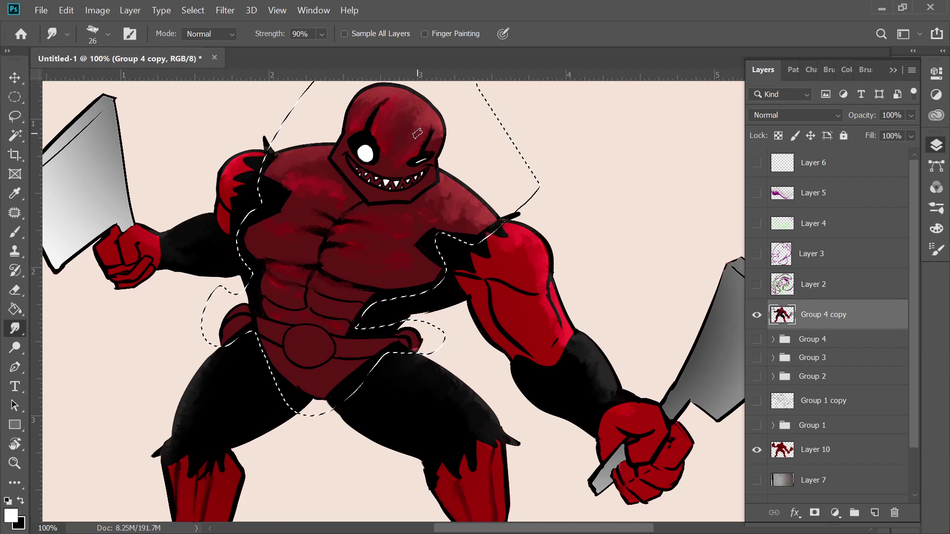
pyautogui.press('r')
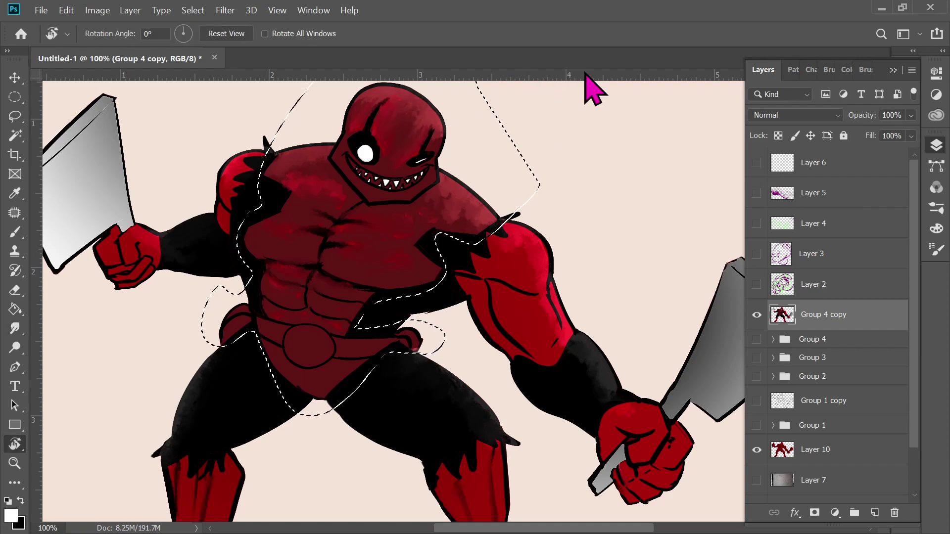
pyautogui.hotkey('ctrl', '-')
pyautogui.hotkey('ctrl', '-')
pyautogui.hotkey('ctrl', '-')
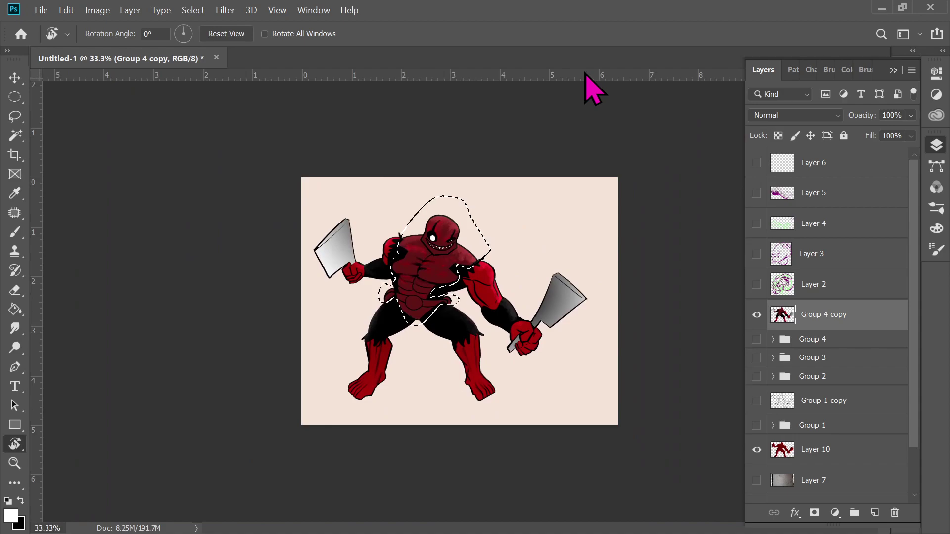
pyautogui.hotkey('ctrl', 'd')
pyautogui.hotkey('ctrl', '+')
pyautogui.hotkey('ctrl', '+')
pyautogui.hotkey('ctrl', '+')
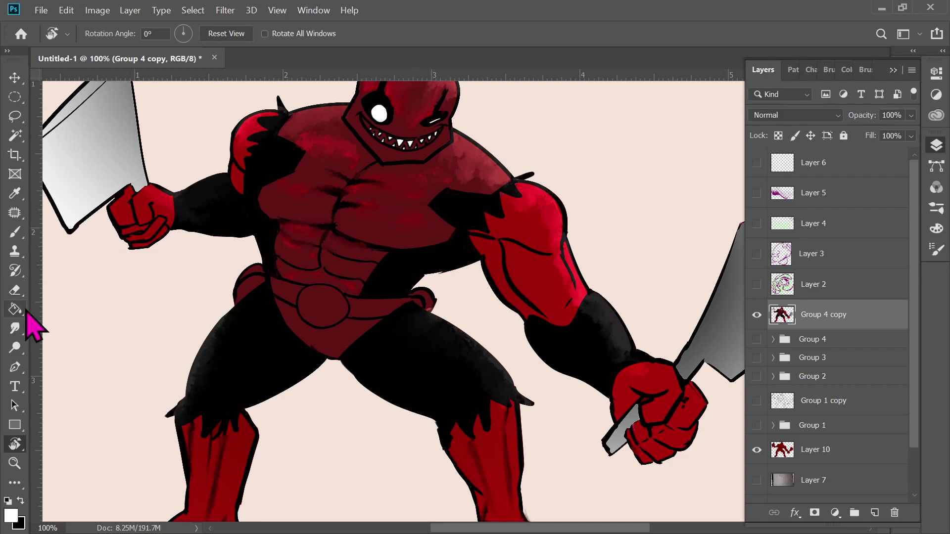
pyautogui.click(15, 328)
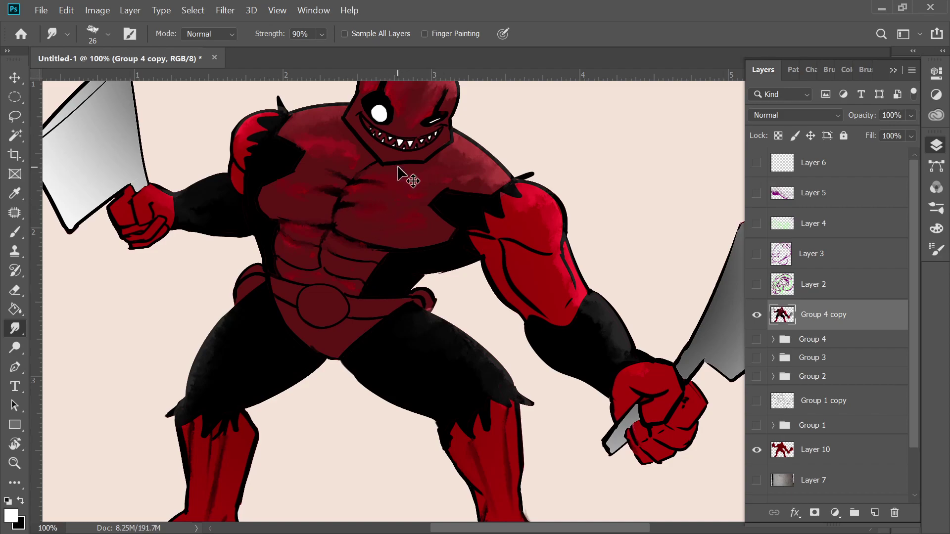
# Step: Select the belt strap, round buckle and side loops with the Magic Wand, undoing the last extra pick
pyautogui.hotkey('ctrl', '-')
pyautogui.hotkey('ctrl', '-')
pyautogui.hotkey('ctrl', '-')
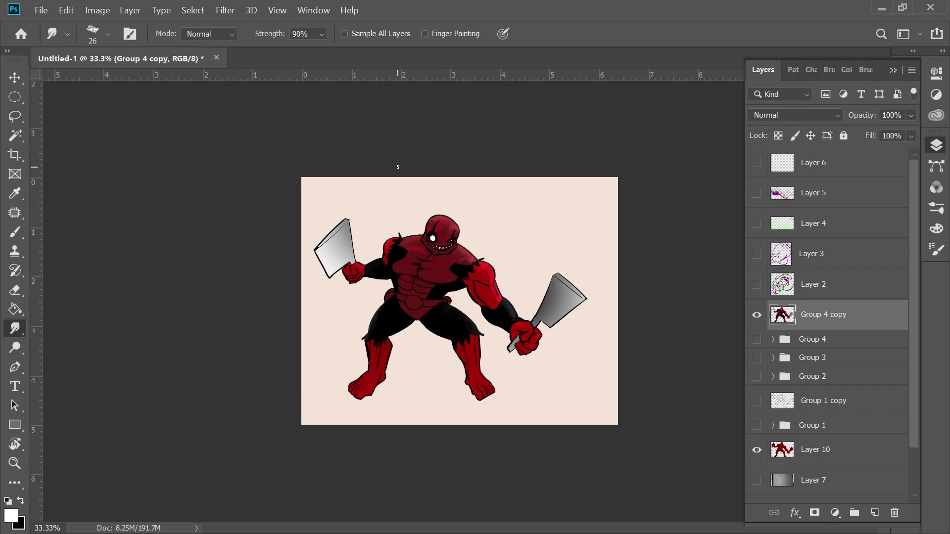
pyautogui.hotkey('ctrl', '+')
pyautogui.hotkey('ctrl', '+')
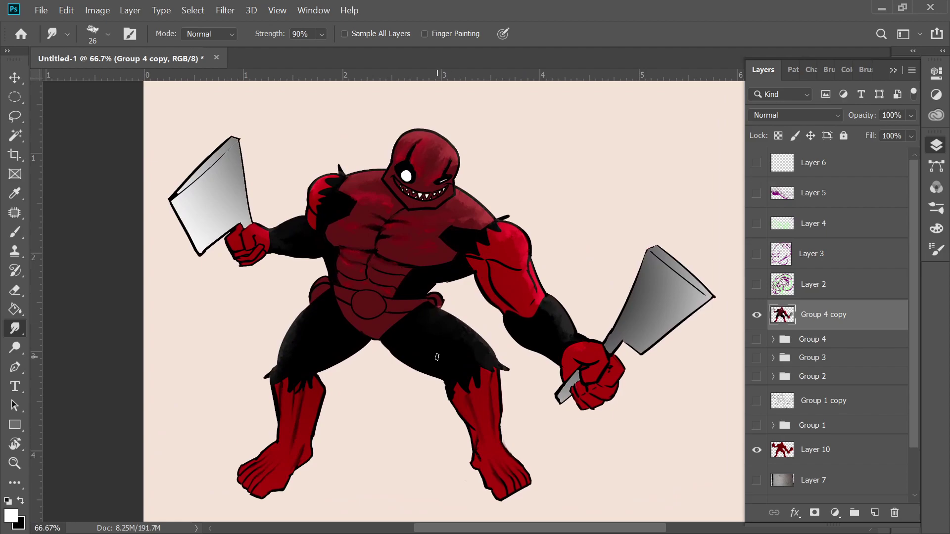
pyautogui.press('w')
pyautogui.click(397, 303)
pyautogui.keyDown('shift'); pyautogui.click(368, 302); pyautogui.keyUp('shift')
pyautogui.keyDown('shift'); pyautogui.click(341, 293); pyautogui.keyUp('shift')
pyautogui.keyDown('shift'); pyautogui.click(320, 290); pyautogui.keyUp('shift')
pyautogui.hotkey('ctrl', 'z')
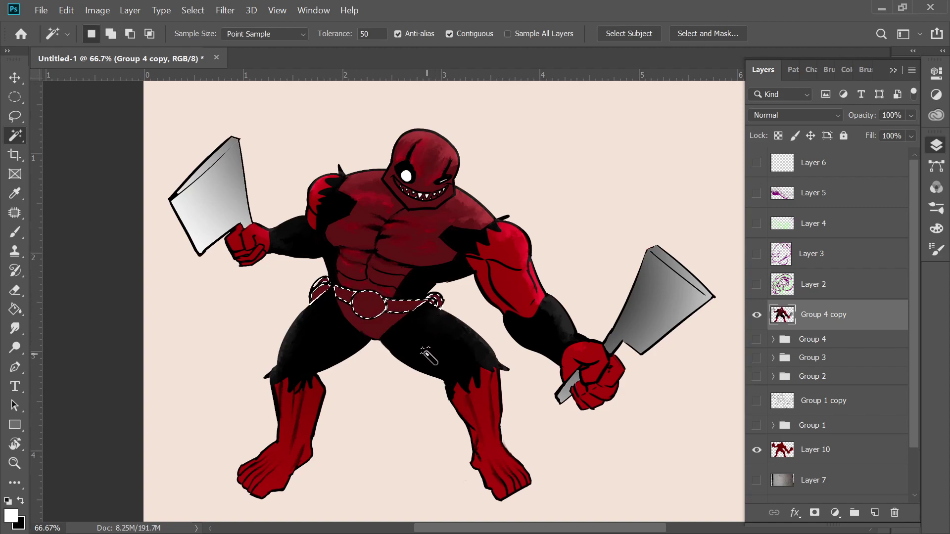
# Step: Expand the belt selection and add a new layer above Group 4 copy
pyautogui.click(193, 10)
pyautogui.moveTo(278, 216)
pyautogui.click(372, 243)
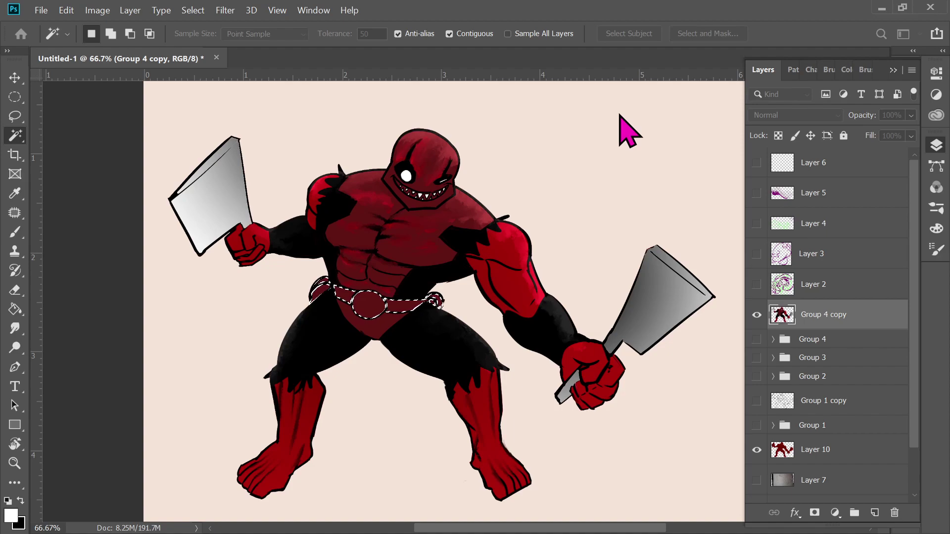
pyautogui.click(874, 513)
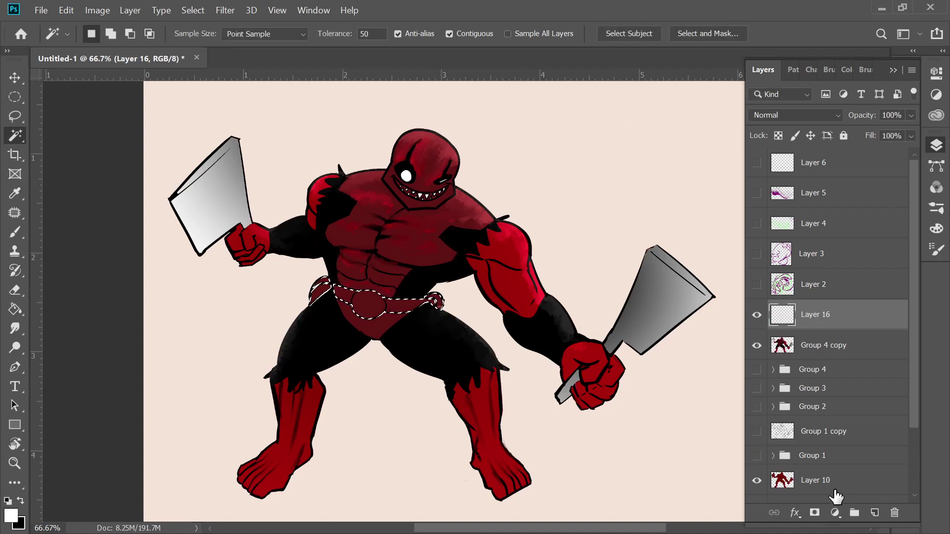
# Step: Choose an orange foreground color and fill the belt selection with it on the new layer
pyautogui.press('g')
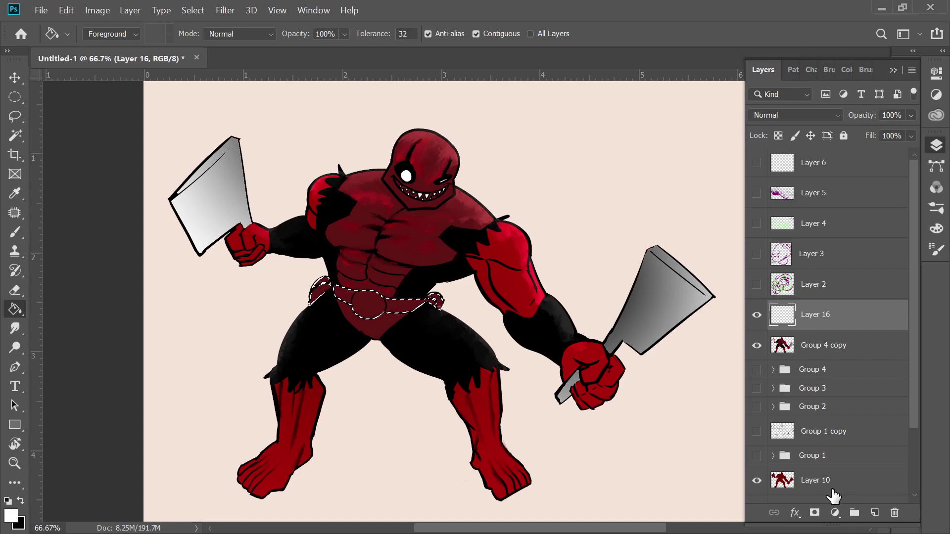
pyautogui.click(11, 516)
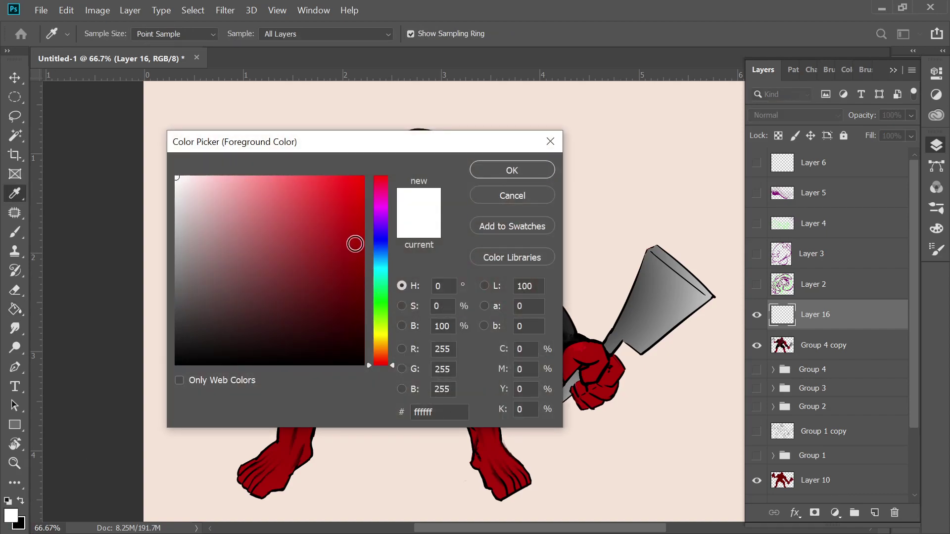
pyautogui.moveTo(357, 284); pyautogui.dragTo(363, 200)
pyautogui.moveTo(384, 350); pyautogui.dragTo(387, 351)
pyautogui.click(489, 173)
pyautogui.press('g')
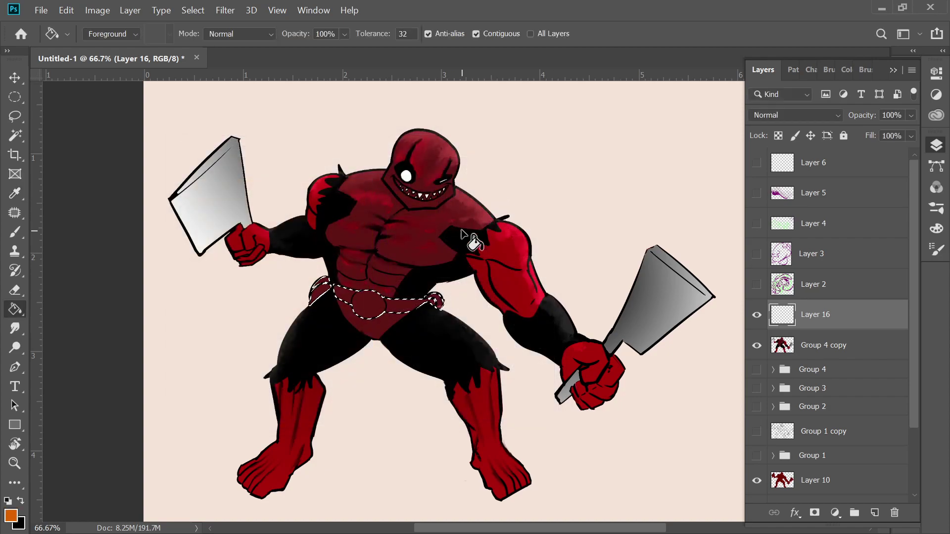
pyautogui.click(376, 307)
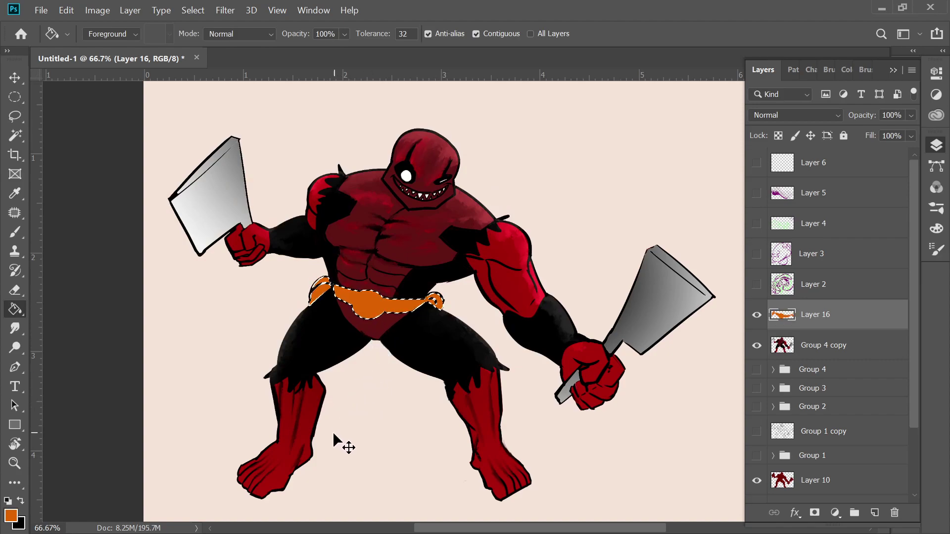
# Step: Clear the belt selection and set the orange belt layer's blend mode to Color
pyautogui.hotkey('ctrl', 'd')
pyautogui.click(821, 115)
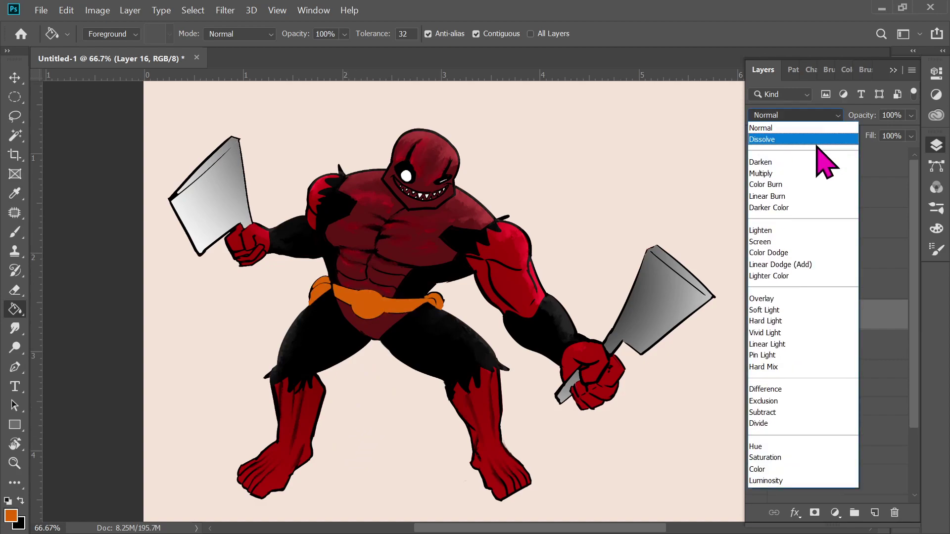
pyautogui.click(775, 469)
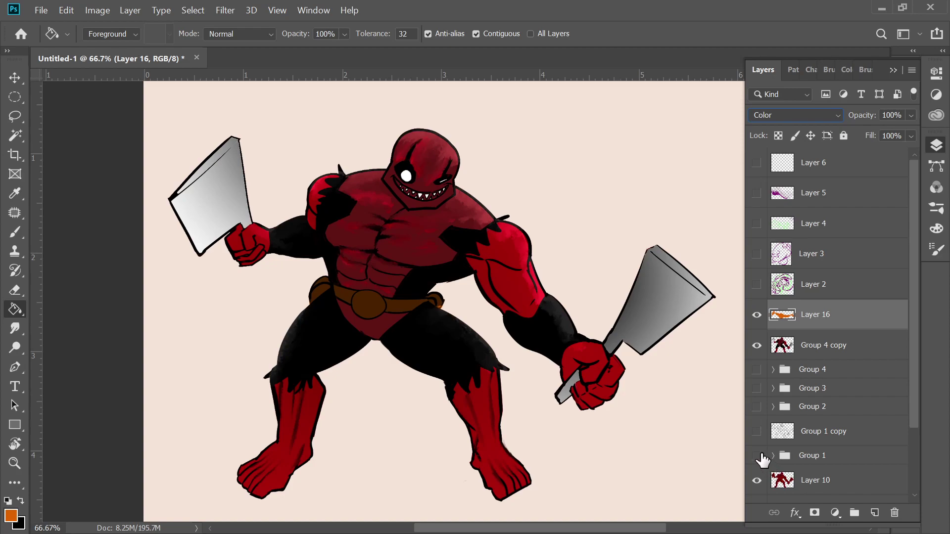
# Step: Merge the belt color layer, Layer 16, with the Group 4 copy character layer
pyautogui.hotkey('ctrl', '+')
pyautogui.hotkey('ctrl', '+')
pyautogui.hotkey('ctrl', '+')
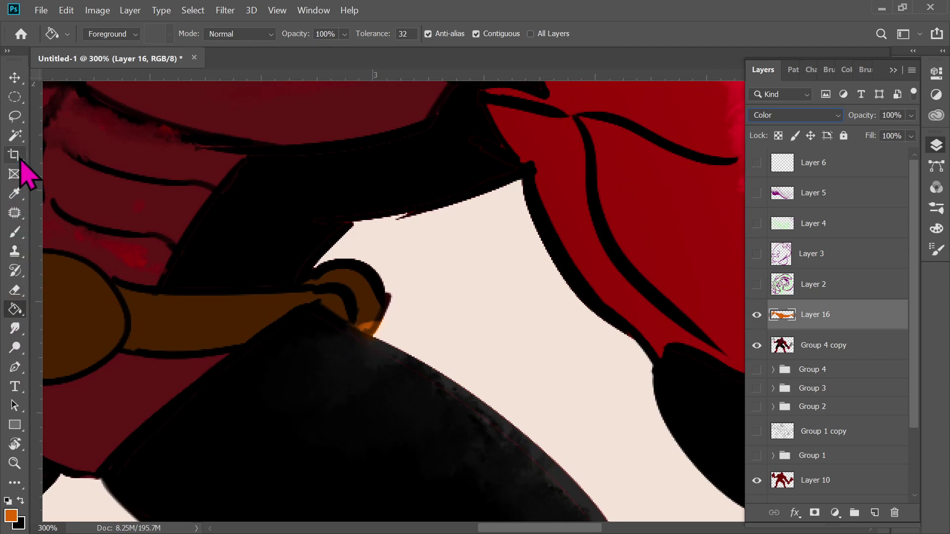
pyautogui.click(16, 234)
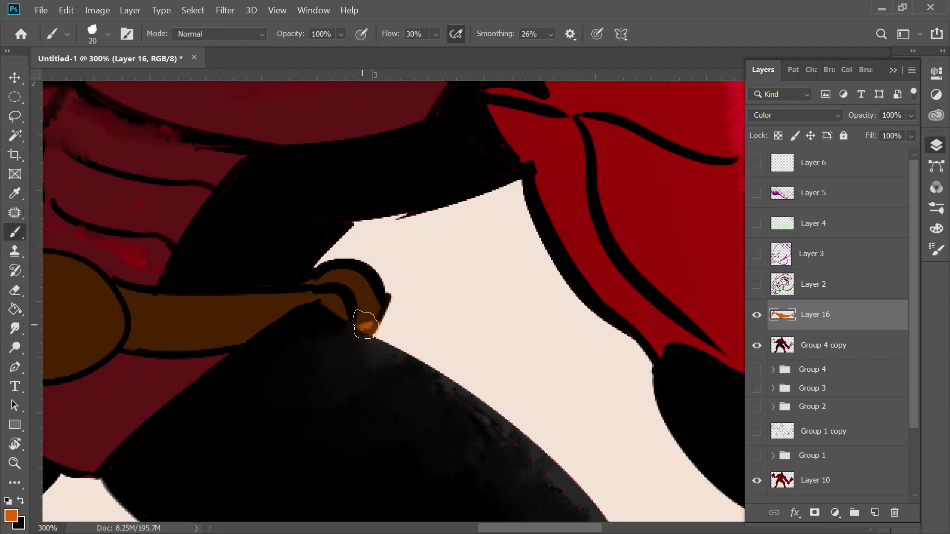
pyautogui.click(757, 315)
pyautogui.click(757, 316)
pyautogui.click(781, 356)
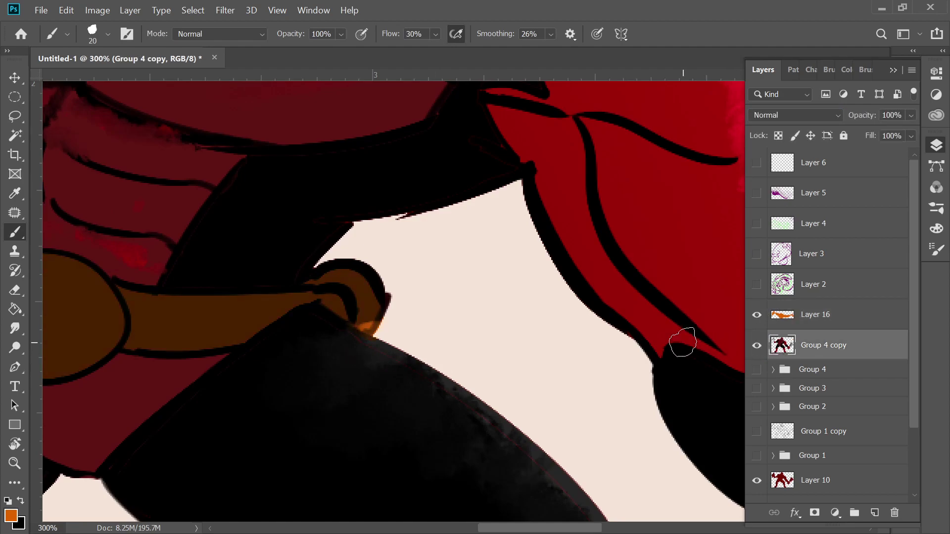
pyautogui.scroll(-4, 683, 343)
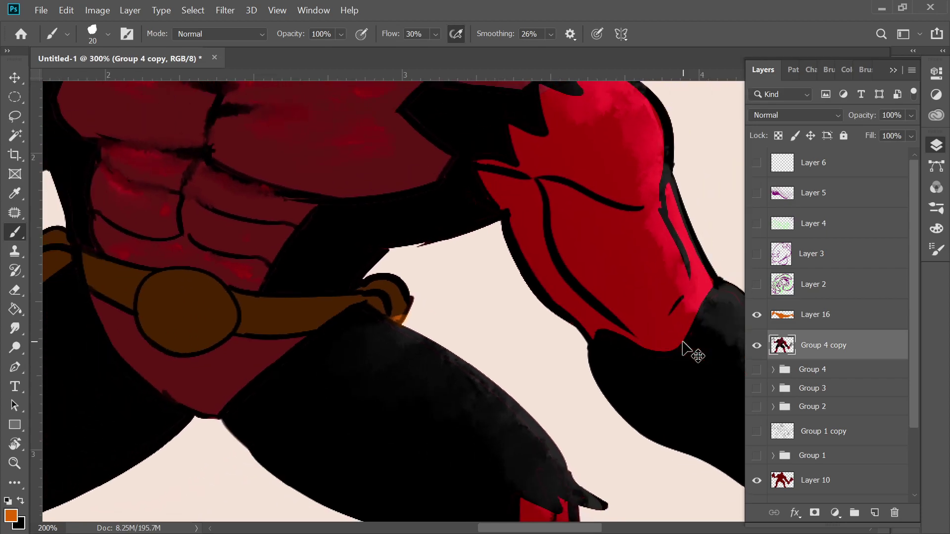
pyautogui.keyDown('shift'); pyautogui.click(840, 327); pyautogui.keyUp('shift')
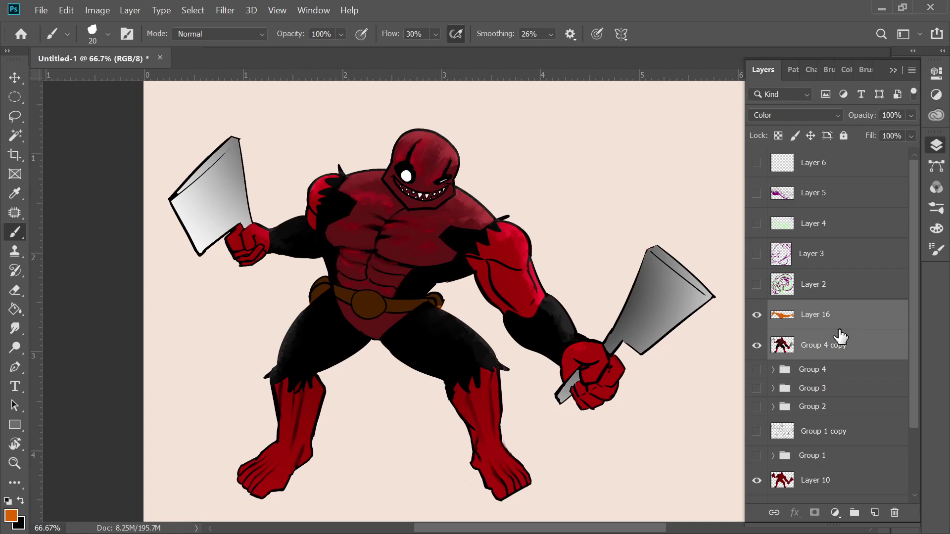
pyautogui.hotkey('ctrl', 'e')
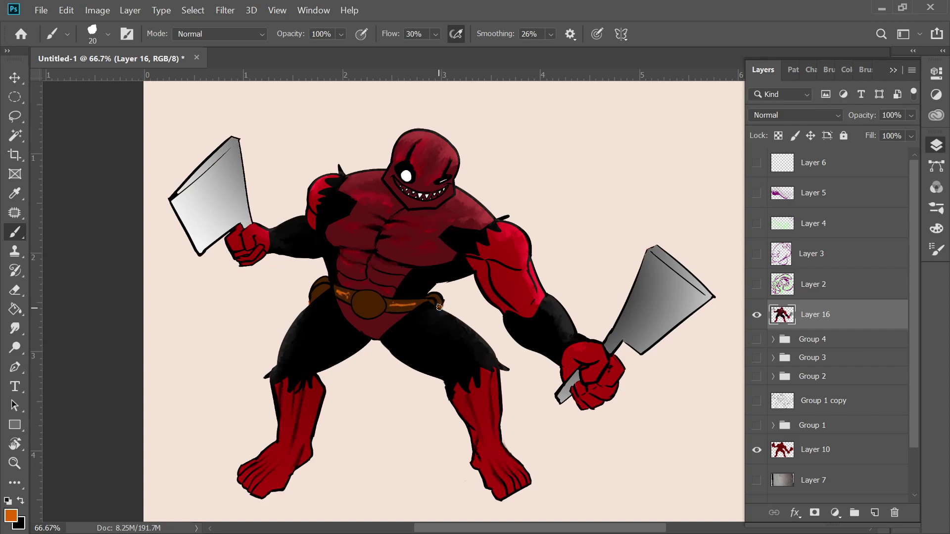
# Step: Brush orange highlights onto the belt and smudge the streaks on the strap beside the buckle
pyautogui.moveTo(326, 286); pyautogui.dragTo(326, 288)
pyautogui.hotkey('ctrl', '+')
pyautogui.hotkey('ctrl', '+')
pyautogui.hotkey('ctrl', '+')
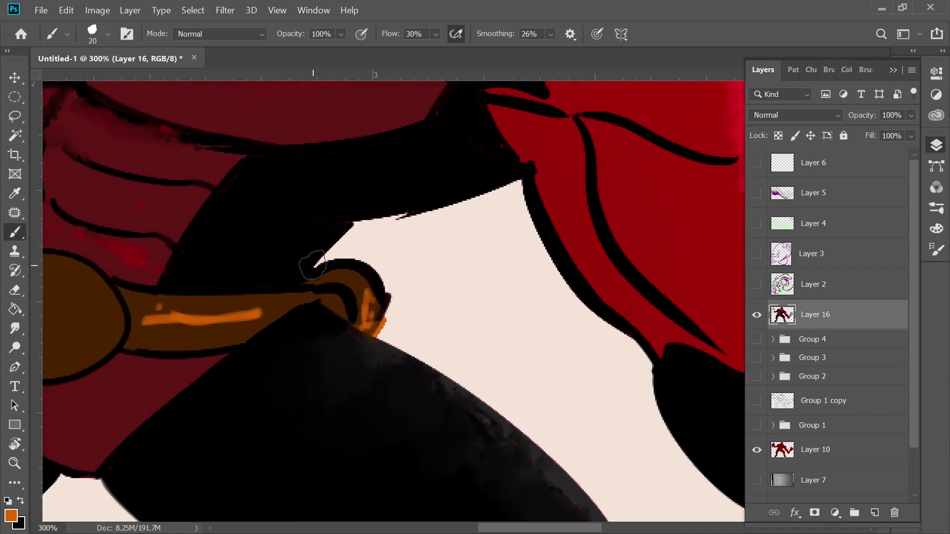
pyautogui.click(15, 328)
pyautogui.moveTo(210, 331)
pyautogui.mouseDown()
pyautogui.moveTo(153, 315)
pyautogui.moveTo(149, 321)
pyautogui.moveTo(188, 309)
pyautogui.moveTo(210, 320)
pyautogui.mouseUp()
pyautogui.moveTo(216, 323)
pyautogui.mouseDown()
pyautogui.moveTo(253, 315)
pyautogui.moveTo(242, 321)
pyautogui.moveTo(223, 313)
pyautogui.moveTo(246, 315)
pyautogui.moveTo(140, 307)
pyautogui.moveTo(148, 328)
pyautogui.moveTo(161, 329)
pyautogui.moveTo(253, 313)
pyautogui.mouseUp()
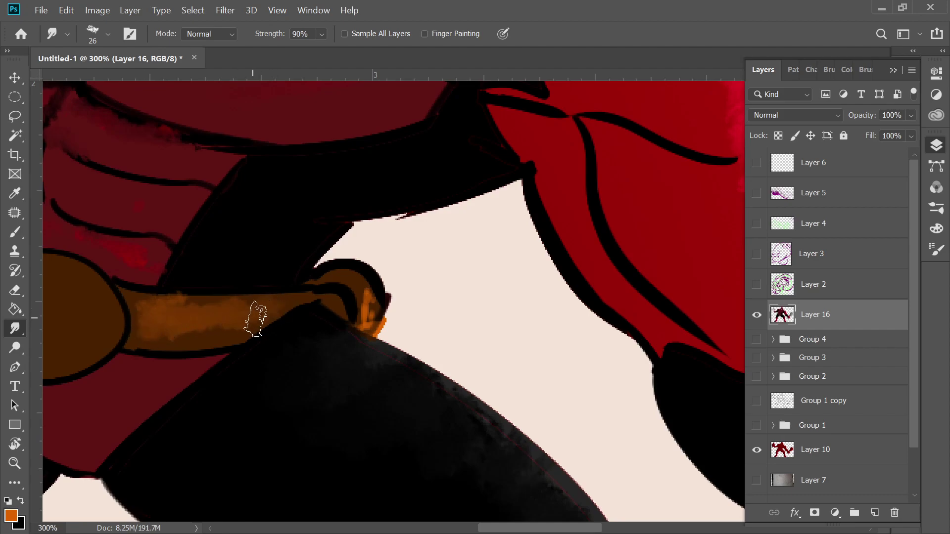
# Step: Smudge the orange highlights on the belt's other side, reducing the Smudge brush to 17 px for the side loop
pyautogui.moveTo(71, 329); pyautogui.dragTo(396, 325)
pyautogui.moveTo(274, 282)
pyautogui.mouseDown()
pyautogui.moveTo(229, 252)
pyautogui.moveTo(281, 281)
pyautogui.moveTo(236, 261)
pyautogui.moveTo(249, 274)
pyautogui.moveTo(261, 280)
pyautogui.moveTo(253, 258)
pyautogui.moveTo(222, 243)
pyautogui.moveTo(295, 274)
pyautogui.moveTo(283, 283)
pyautogui.moveTo(240, 262)
pyautogui.mouseUp()
pyautogui.moveTo(136, 262)
pyautogui.mouseDown()
pyautogui.moveTo(168, 239)
pyautogui.moveTo(131, 268)
pyautogui.moveTo(181, 241)
pyautogui.moveTo(132, 273)
pyautogui.moveTo(124, 290)
pyautogui.moveTo(142, 272)
pyautogui.mouseUp()
pyautogui.rightClick(181, 243)
pyautogui.moveTo(258, 261); pyautogui.dragTo(206, 258)
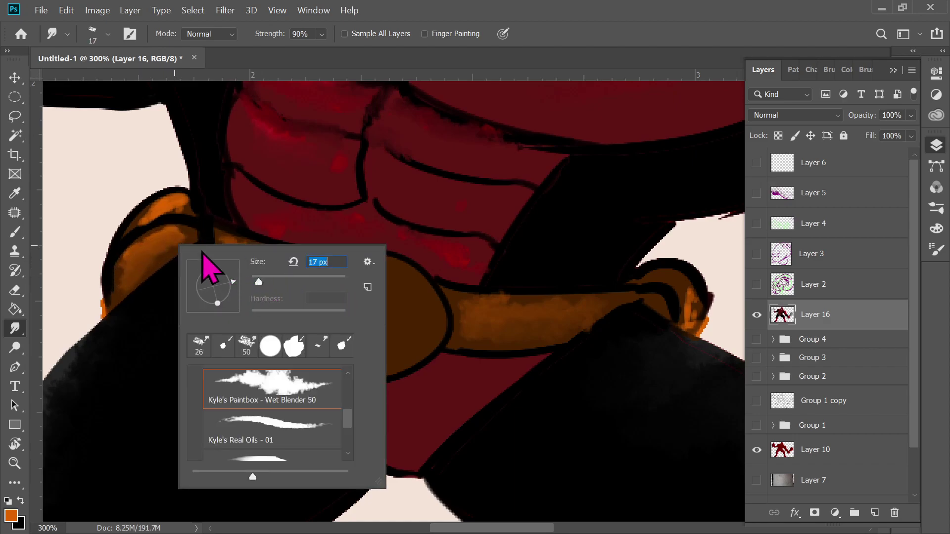
pyautogui.press('Return')
pyautogui.moveTo(186, 211)
pyautogui.mouseDown()
pyautogui.moveTo(135, 229)
pyautogui.moveTo(163, 208)
pyautogui.moveTo(145, 222)
pyautogui.moveTo(173, 204)
pyautogui.moveTo(184, 209)
pyautogui.moveTo(141, 224)
pyautogui.mouseUp()
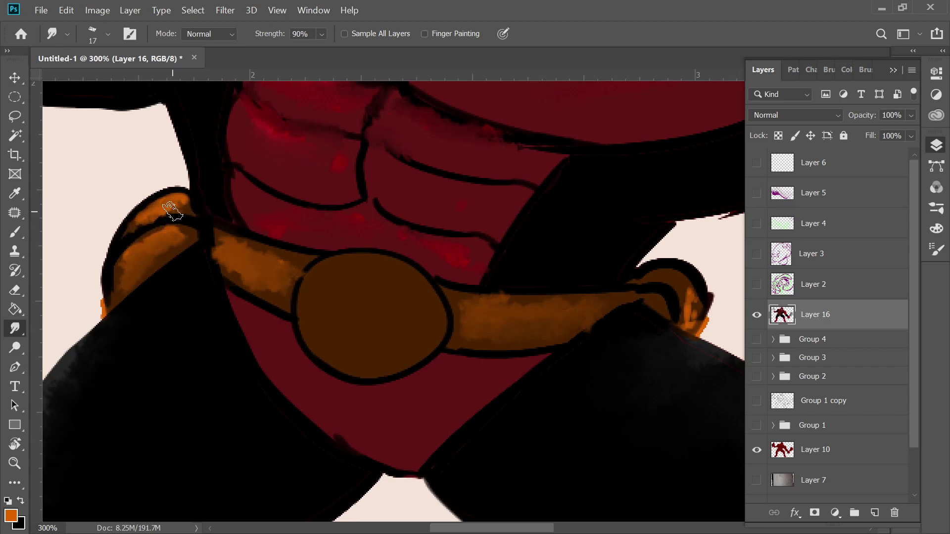
# Step: Sample a bright crimson from the upper arm as the foreground color, with orange as the background color
pyautogui.hotkey('ctrl', '-')
pyautogui.hotkey('ctrl', '-')
pyautogui.hotkey('ctrl', '-')
pyautogui.hotkey('ctrl', '-')
pyautogui.hotkey('ctrl', '-')
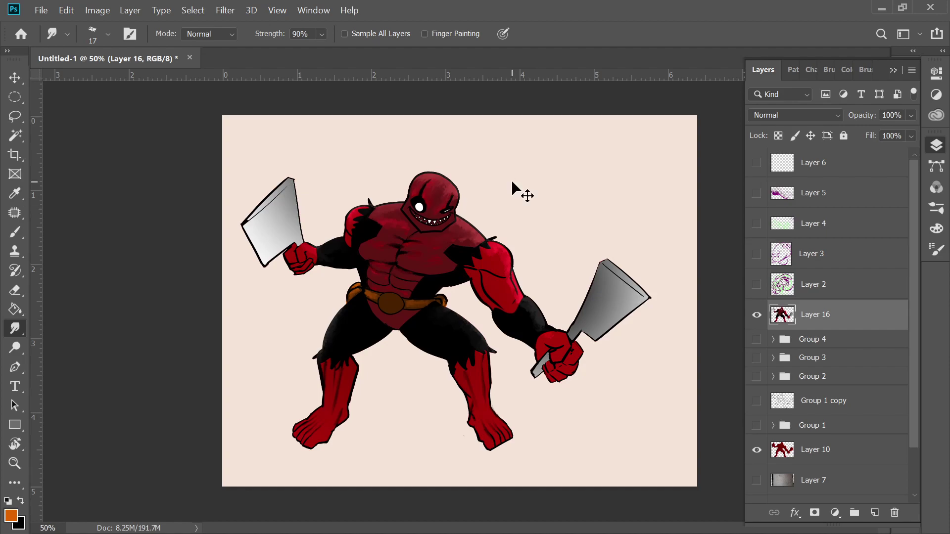
pyautogui.hotkey('ctrl', '+')
pyautogui.hotkey('ctrl', '+')
pyautogui.hotkey('ctrl', '+')
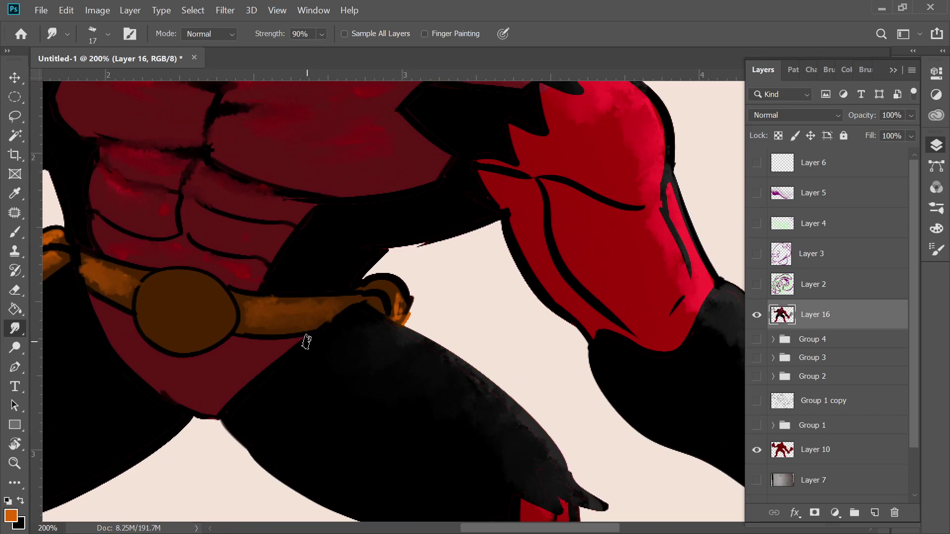
pyautogui.press('b')
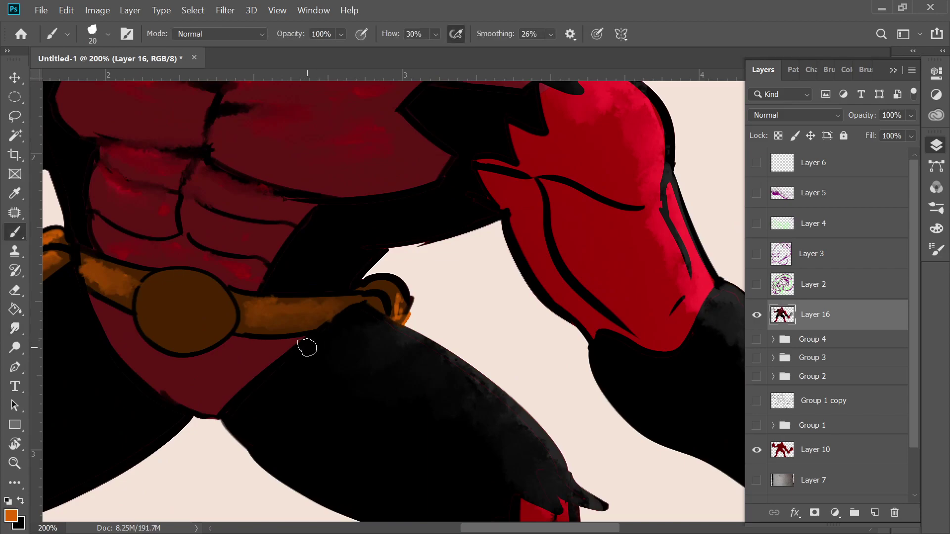
pyautogui.keyDown('alt'); pyautogui.click(598, 104); pyautogui.keyUp('alt')
pyautogui.press('x')
# Step: Try to fill the belt buckle with the sampled crimson
pyautogui.press('g')
pyautogui.click(218, 324)
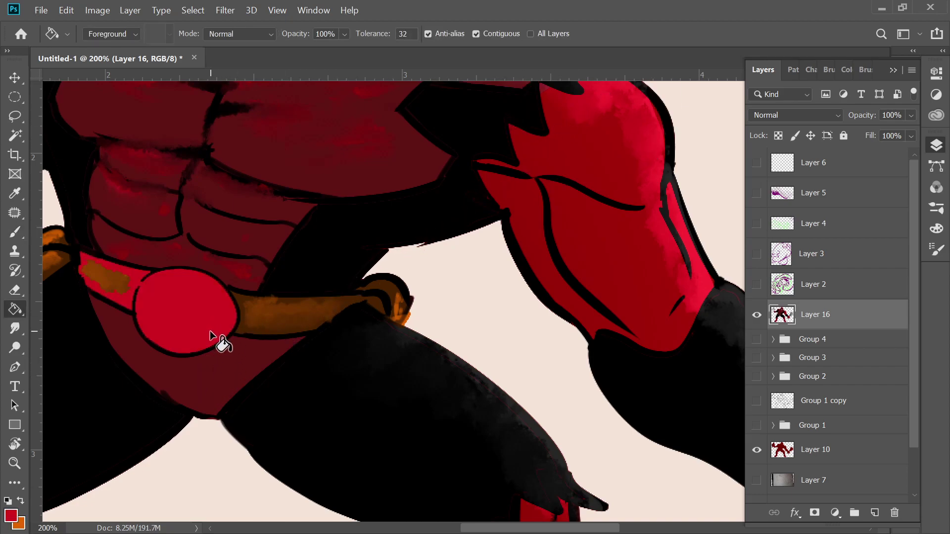
pyautogui.hotkey('ctrl', 'z')
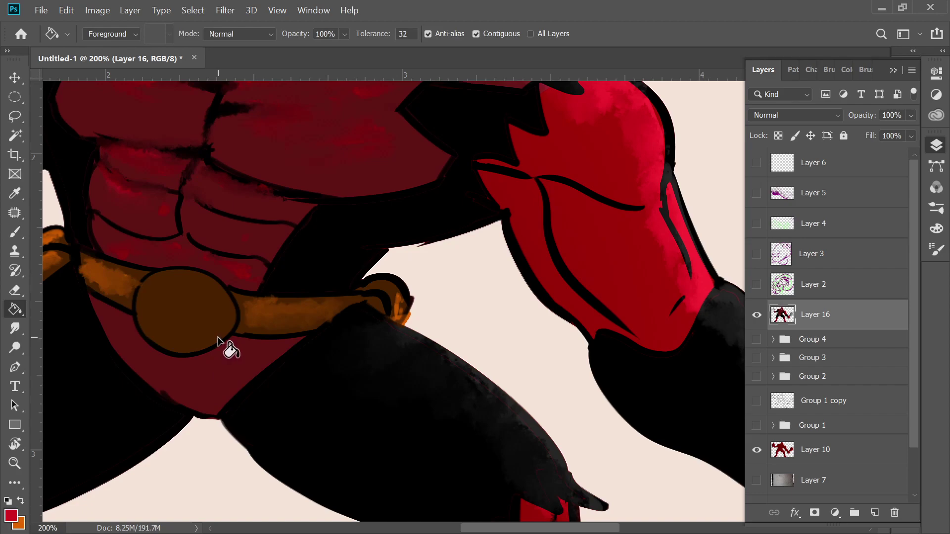
# Step: Paint over the belt buckle in crimson with the Brush at 32% opacity
pyautogui.press('b')
pyautogui.moveTo(196, 304); pyautogui.dragTo(193, 327)
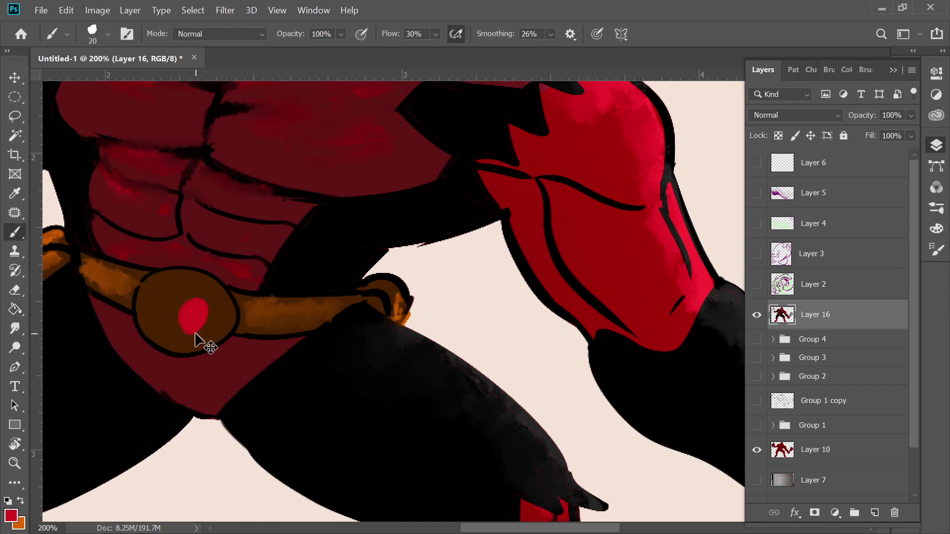
pyautogui.hotkey('ctrl', 'z')
pyautogui.press('5')
pyautogui.press('4')
pyautogui.press('3')
pyautogui.press('2')
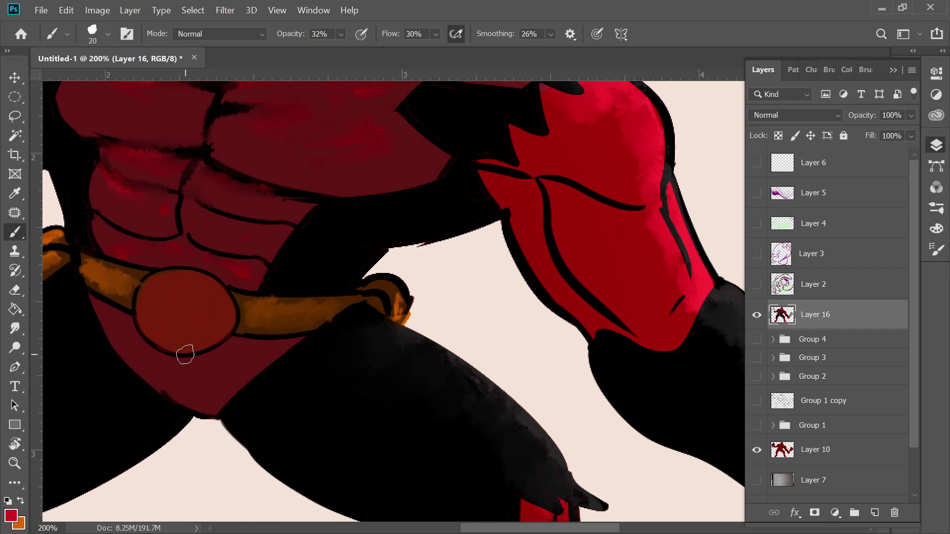
# Step: Sample reds from the upper arm and the buckle, and layer them over the buckle for soft shading
pyautogui.keyDown('alt'); pyautogui.click(594, 130); pyautogui.keyUp('alt')
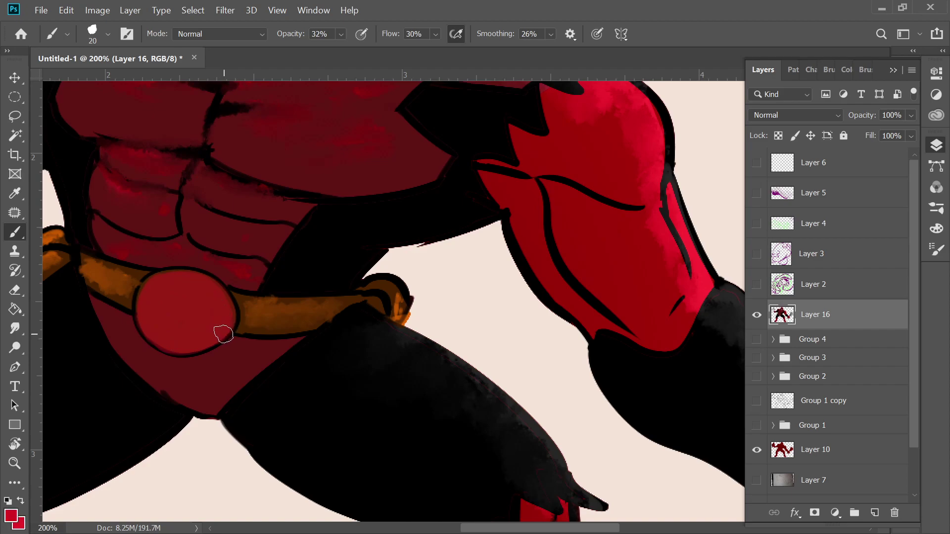
pyautogui.keyDown('alt'); pyautogui.click(611, 153); pyautogui.keyUp('alt')
pyautogui.keyDown('alt'); pyautogui.click(198, 316); pyautogui.keyUp('alt')
# Step: Outline two angular eye shapes on the belt buckle with the Lasso and fill them with black
pyautogui.click(16, 117)
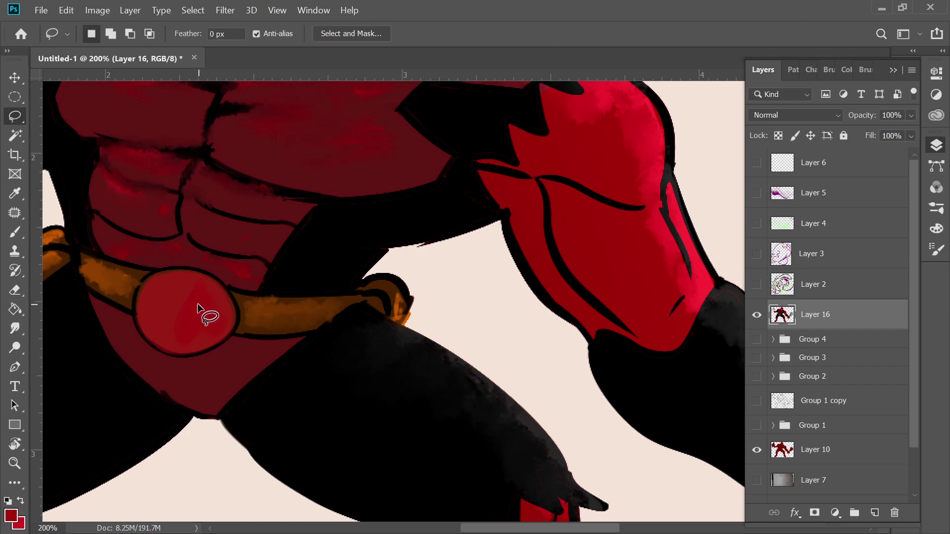
pyautogui.moveTo(218, 300)
pyautogui.mouseDown()
pyautogui.moveTo(197, 314)
pyautogui.moveTo(145, 283)
pyautogui.moveTo(222, 301)
pyautogui.mouseUp()
pyautogui.click(229, 322)
pyautogui.moveTo(147, 296)
pyautogui.mouseDown()
pyautogui.moveTo(171, 343)
pyautogui.moveTo(217, 309)
pyautogui.moveTo(191, 358)
pyautogui.moveTo(173, 317)
pyautogui.moveTo(204, 277)
pyautogui.mouseUp()
pyautogui.press('d')
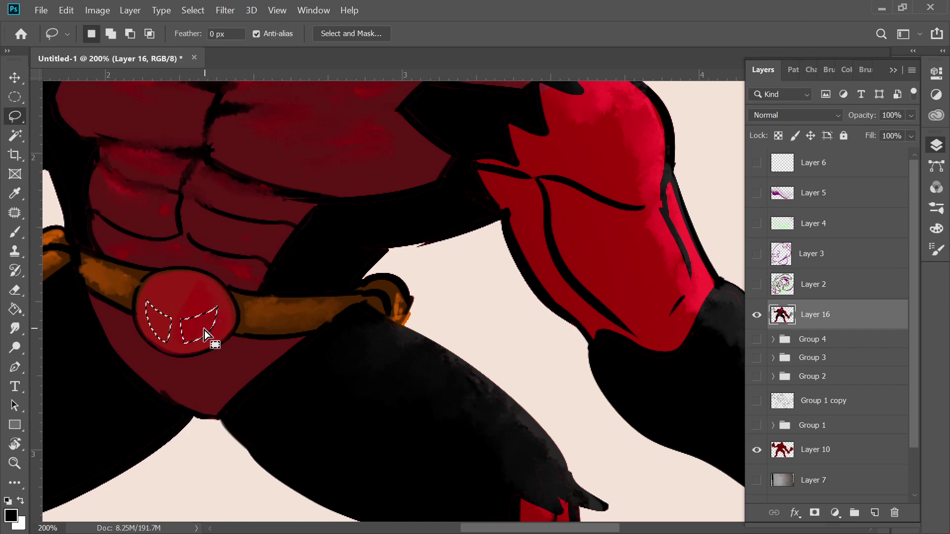
pyautogui.press('g')
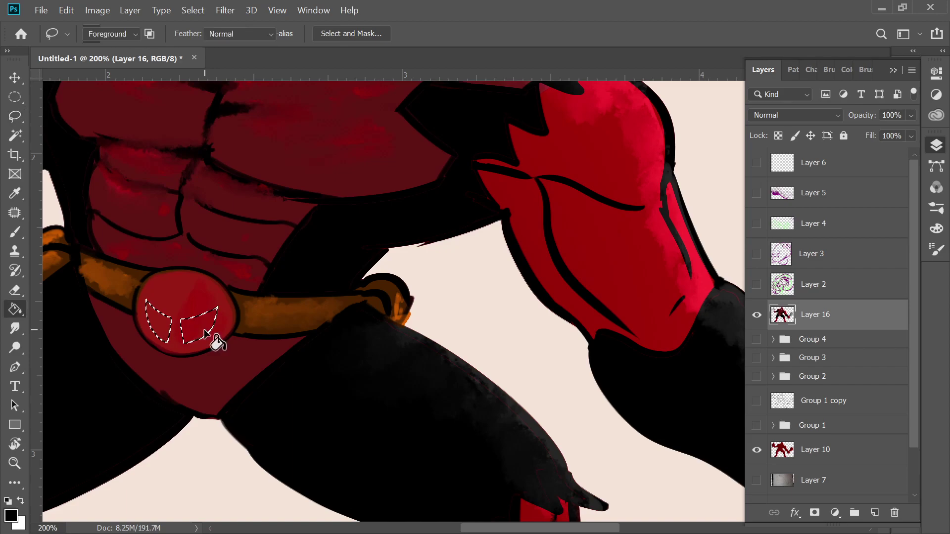
pyautogui.click(201, 326)
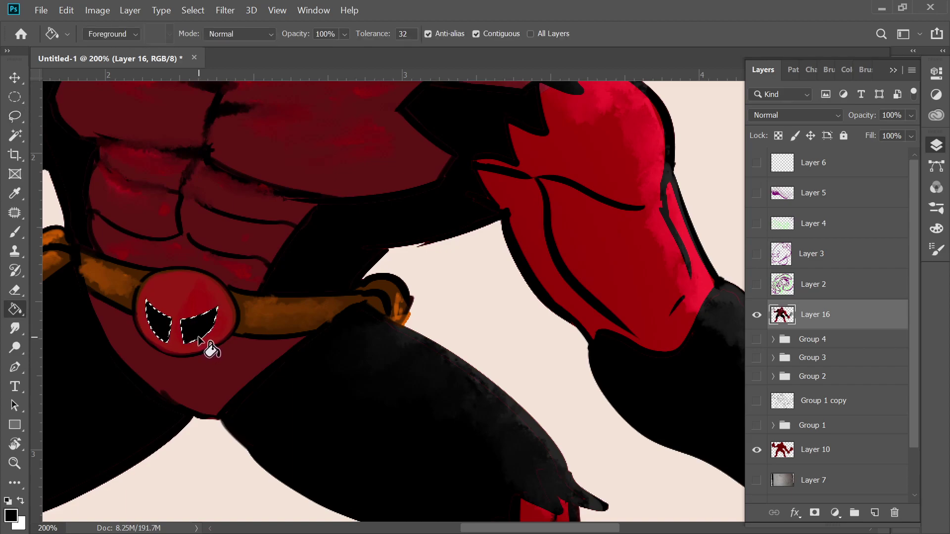
# Step: Make white the foreground color, try a brush stroke inside a buckle eye, and set the Brush opacity to 100%
pyautogui.press('x')
pyautogui.press('b')
pyautogui.moveTo(199, 331)
pyautogui.mouseDown()
pyautogui.moveTo(208, 317)
pyautogui.moveTo(202, 324)
pyautogui.mouseUp()
pyautogui.hotkey('ctrl', 'z')
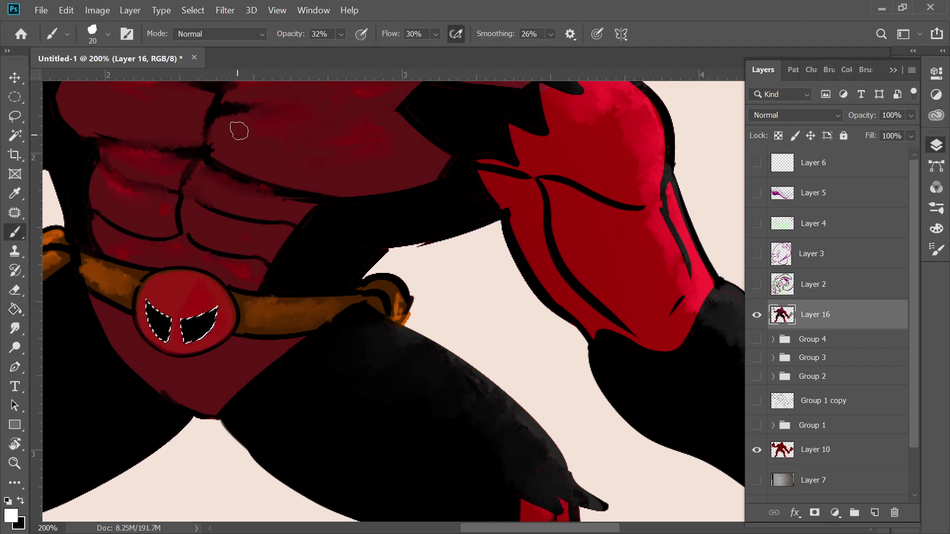
pyautogui.press('0')
pyautogui.rightClick(247, 346)
pyautogui.press('[')
pyautogui.press('[')
pyautogui.press('[')
pyautogui.press('[')
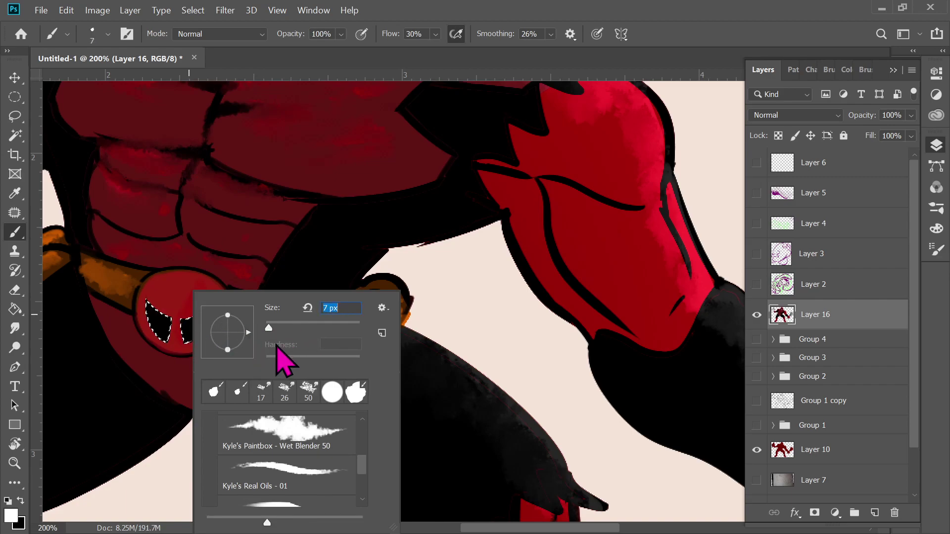
pyautogui.press('Escape')
# Step: Rotate the canvas view to -51° around the buckle and clear the selection of the black eye shapes
pyautogui.hotkey('ctrl', '+')
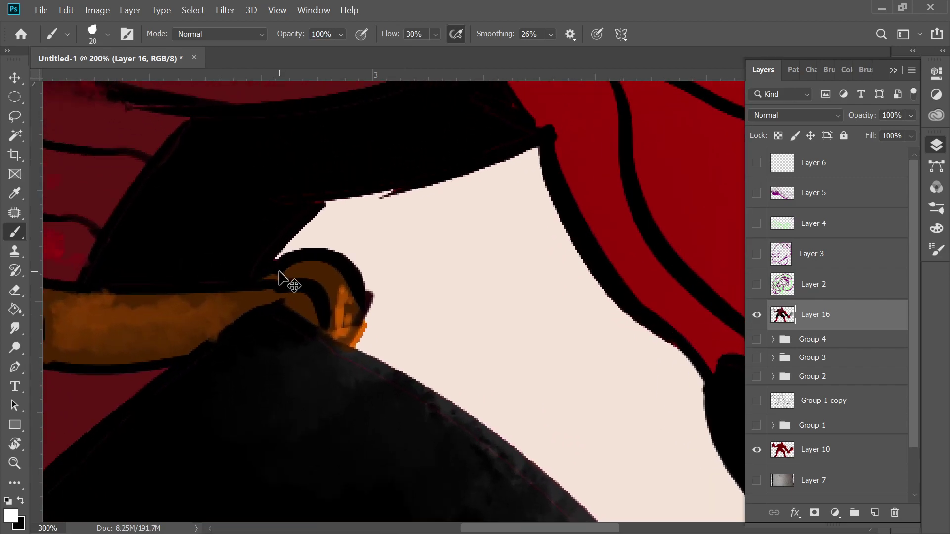
pyautogui.hotkey('ctrl', '+')
pyautogui.moveTo(157, 277); pyautogui.dragTo(422, 191)
pyautogui.press('r')
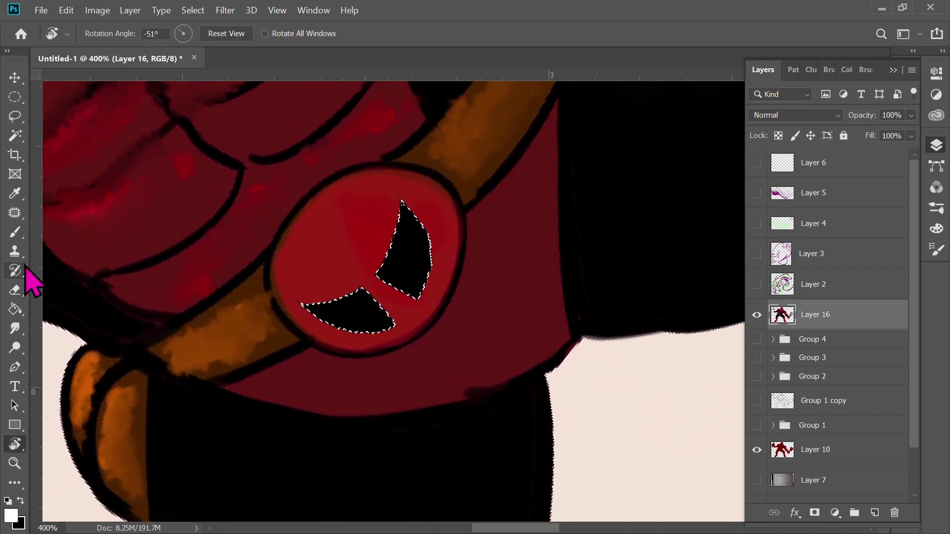
pyautogui.click(16, 117)
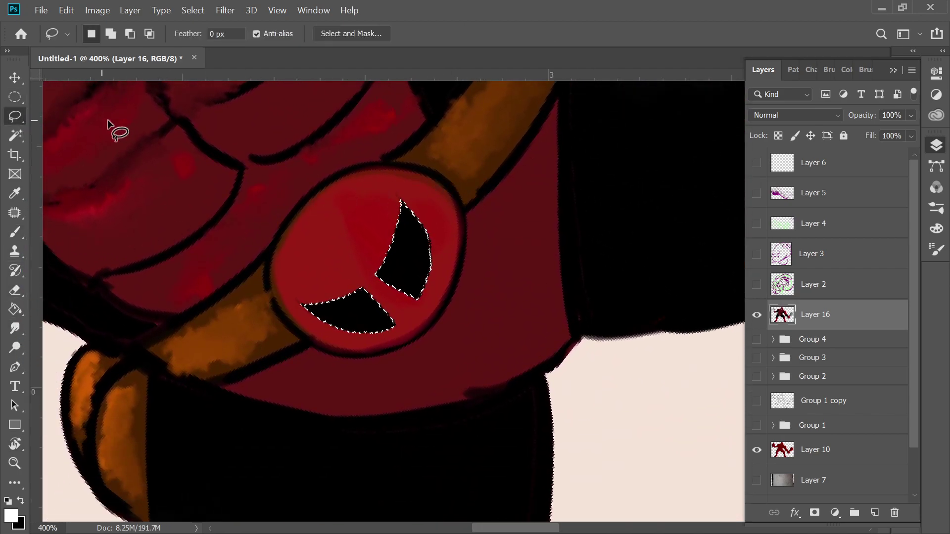
pyautogui.hotkey('ctrl', 'd')
pyautogui.moveTo(399, 271)
pyautogui.mouseDown()
pyautogui.moveTo(409, 237)
pyautogui.moveTo(414, 270)
pyautogui.moveTo(410, 280)
pyautogui.moveTo(401, 273)
pyautogui.mouseUp()
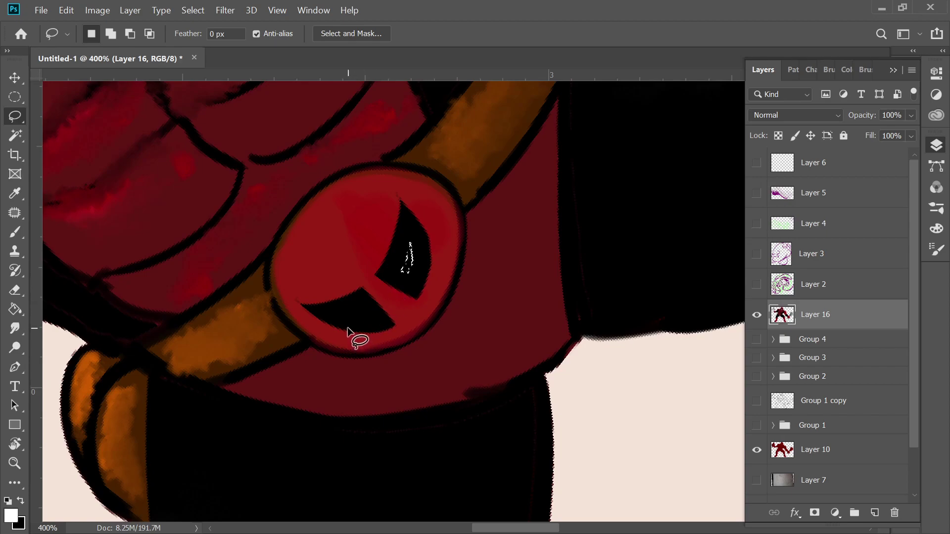
pyautogui.moveTo(334, 315)
pyautogui.mouseDown()
pyautogui.moveTo(359, 308)
pyautogui.moveTo(362, 320)
pyautogui.mouseUp()
pyautogui.hotkey('ctrl', 'd')
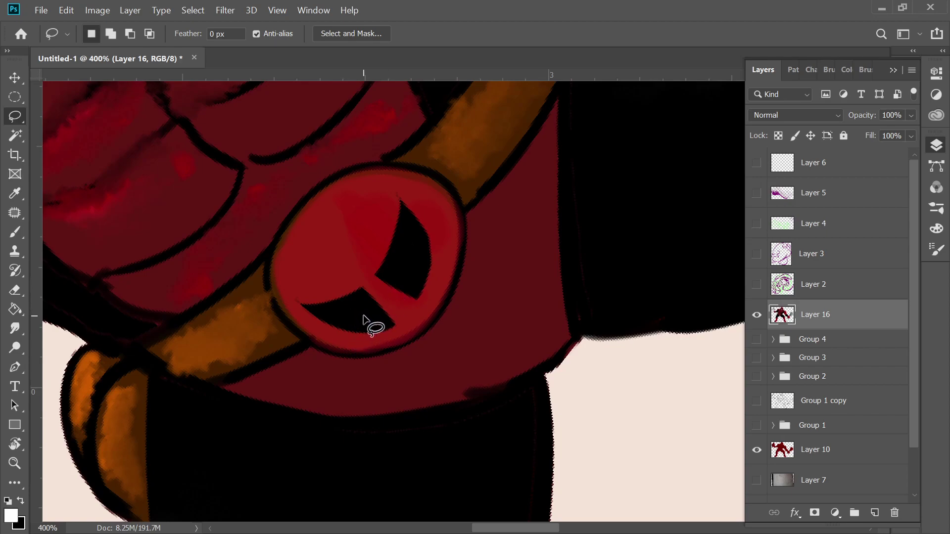
# Step: Outline a small pupil shape inside each black buckle eye with the Lasso and delete the black within them
pyautogui.moveTo(398, 273)
pyautogui.mouseDown()
pyautogui.moveTo(407, 250)
pyautogui.moveTo(417, 269)
pyautogui.moveTo(406, 272)
pyautogui.mouseUp()
pyautogui.moveTo(335, 315); pyautogui.dragTo(367, 321)
pyautogui.press('Delete')
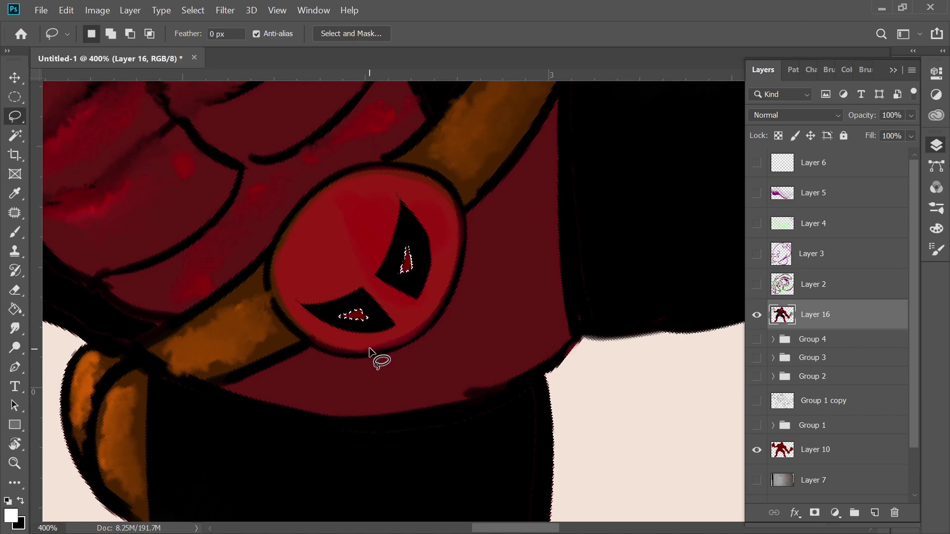
# Step: Fill both pupil selections on the buckle with white using the Paint Bucket and deselect them
pyautogui.press('g')
pyautogui.click(410, 267)
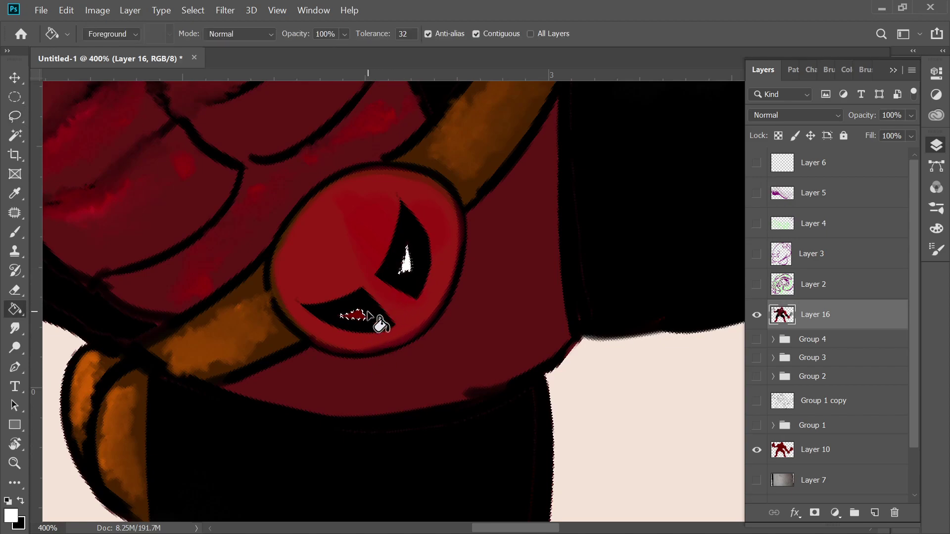
pyautogui.click(359, 318)
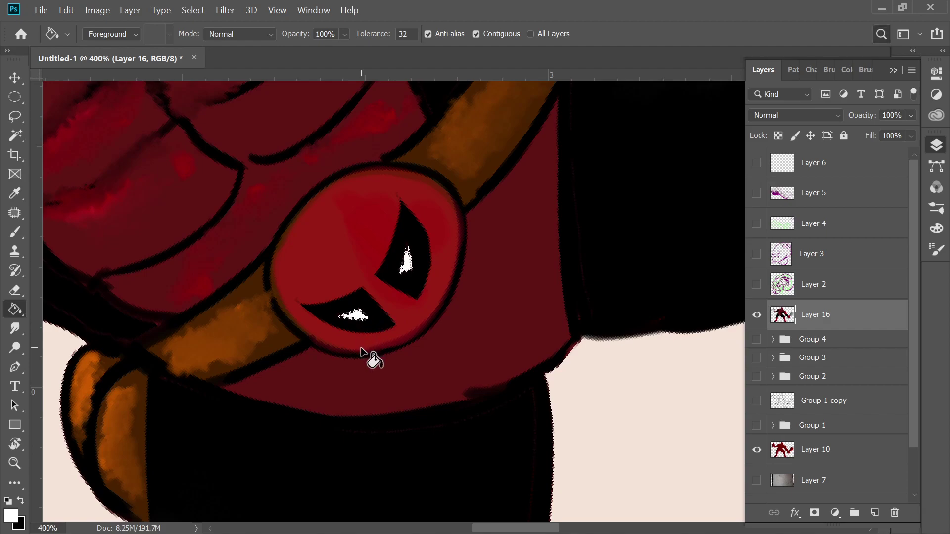
pyautogui.hotkey('ctrl', 'f')
pyautogui.press('Escape')
pyautogui.hotkey('ctrl', 'd')
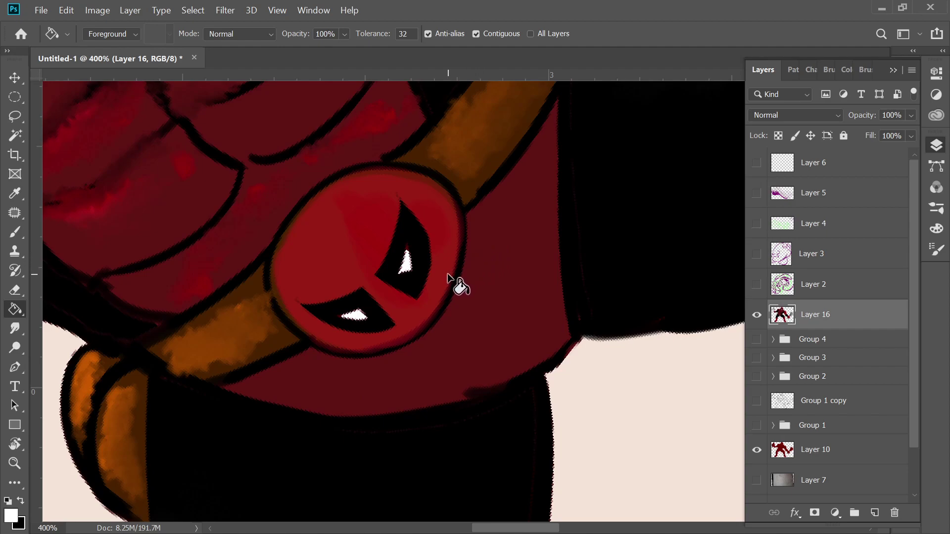
# Step: Fill the leftover edges of both white pupils with white using the Paint Bucket
pyautogui.press('b')
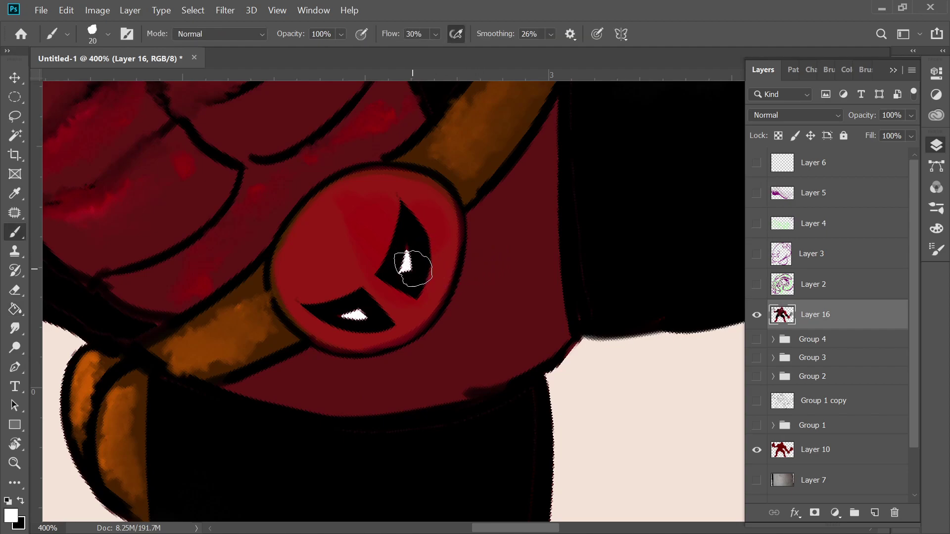
pyautogui.press('g')
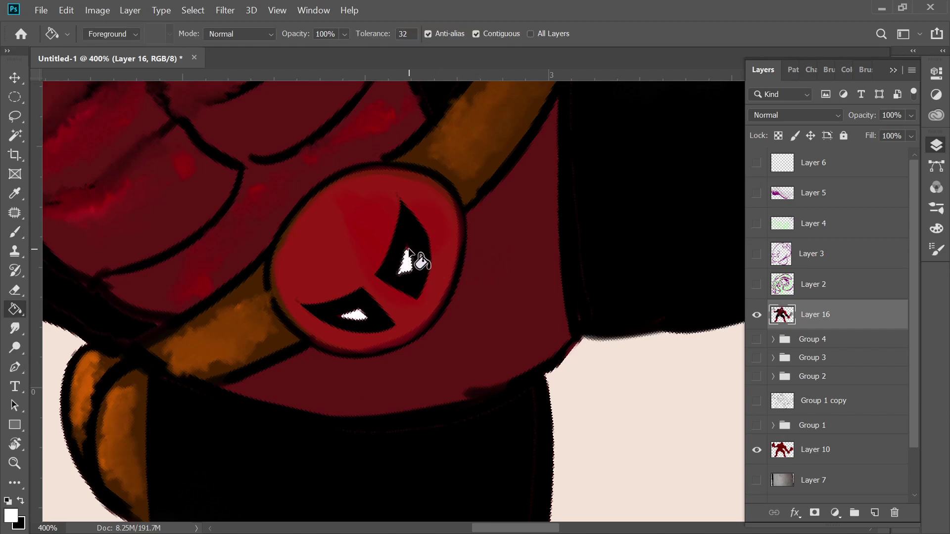
pyautogui.click(409, 250)
pyautogui.click(349, 319)
pyautogui.scroll(-6, 432, 213)
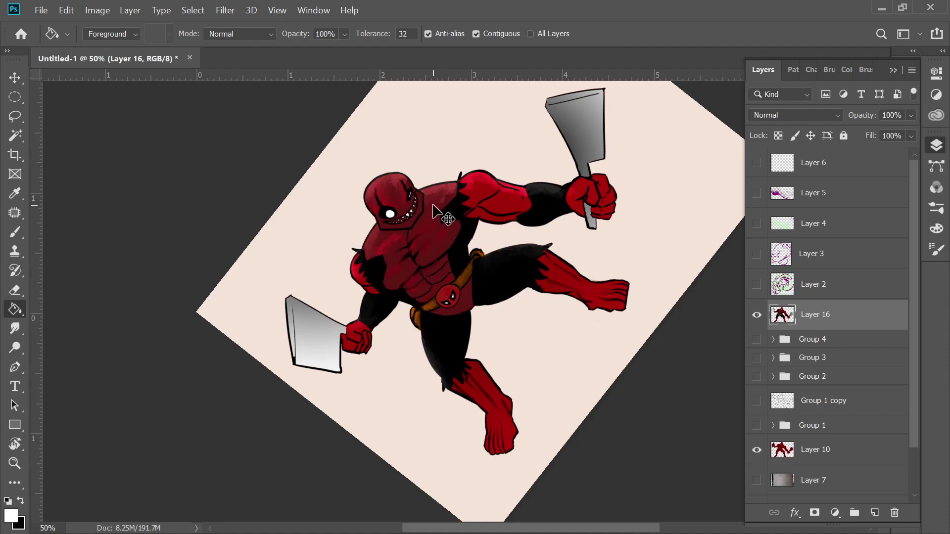
# Step: Sample a crimson from the abdomen and fill the trunks area below the belt with it
pyautogui.hotkey('ctrl', '+')
pyautogui.hotkey('ctrl', '+')
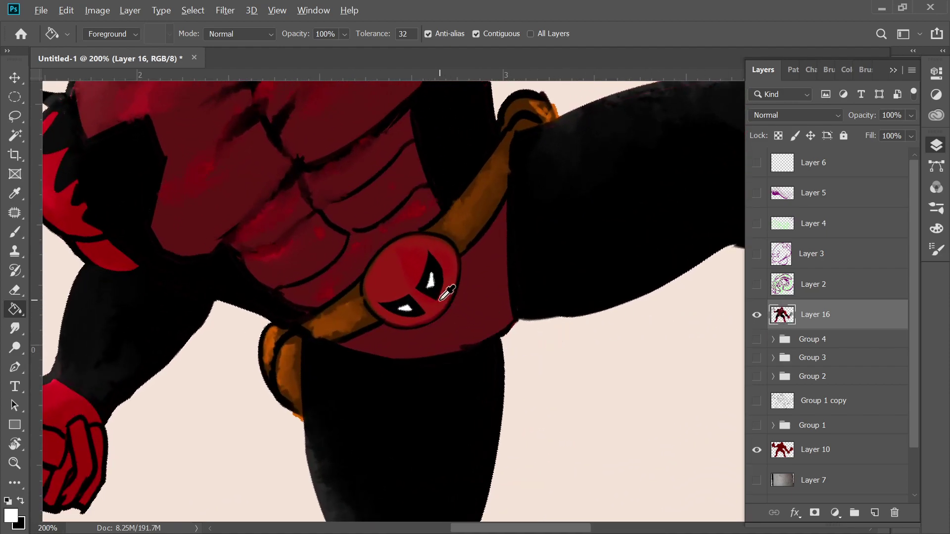
pyautogui.keyDown('alt'); pyautogui.click(273, 246); pyautogui.keyUp('alt')
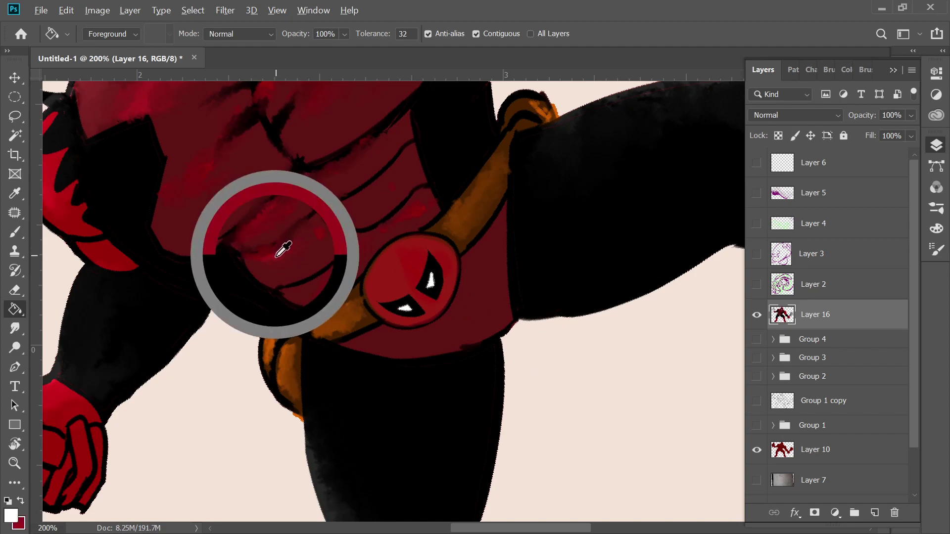
pyautogui.press('x')
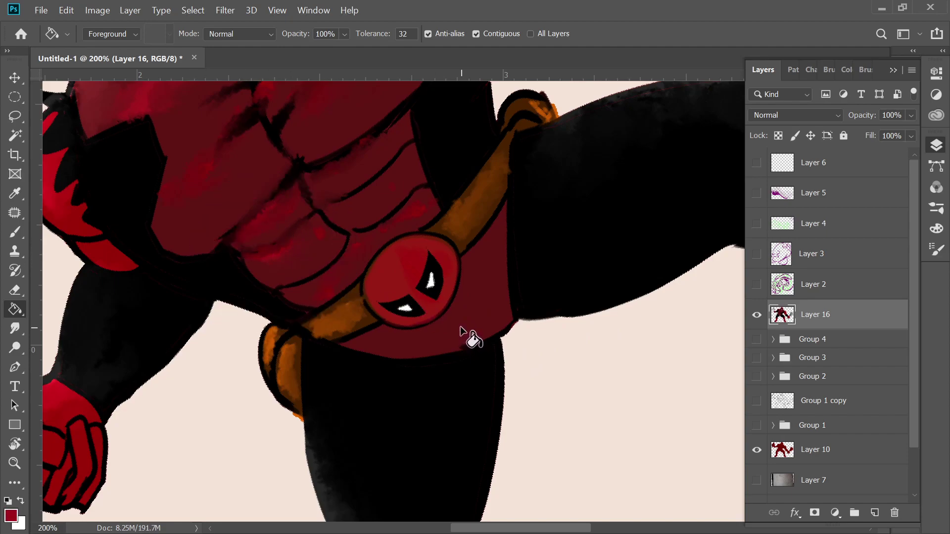
pyautogui.click(457, 341)
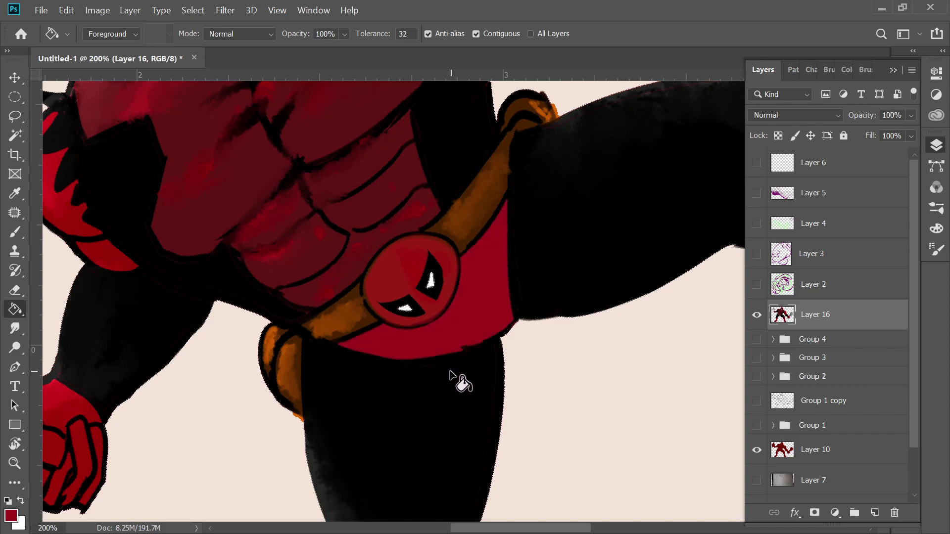
# Step: Sample a bright red from the shoulder and brush thin highlights along the side and lower edge of the trunks
pyautogui.moveTo(127, 240); pyautogui.dragTo(286, 278)
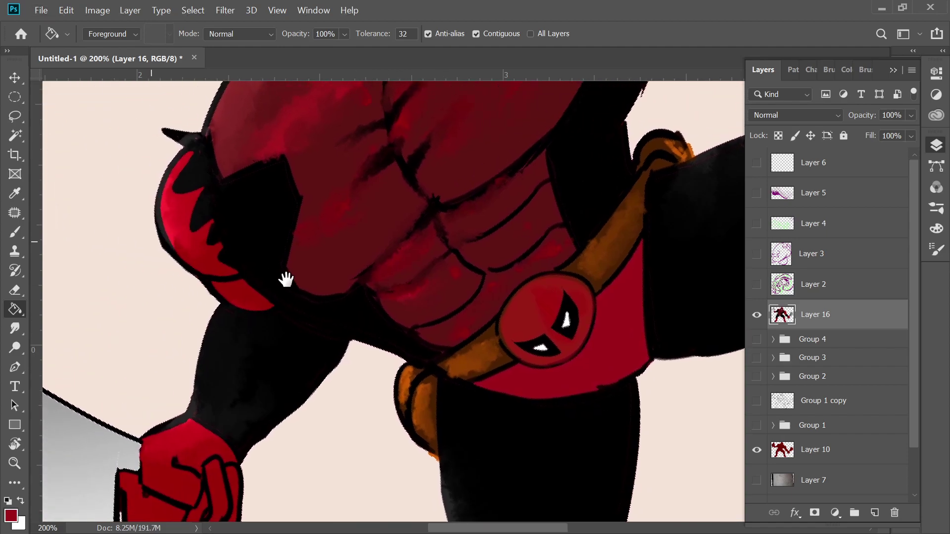
pyautogui.keyDown('alt'); pyautogui.click(170, 216); pyautogui.keyUp('alt')
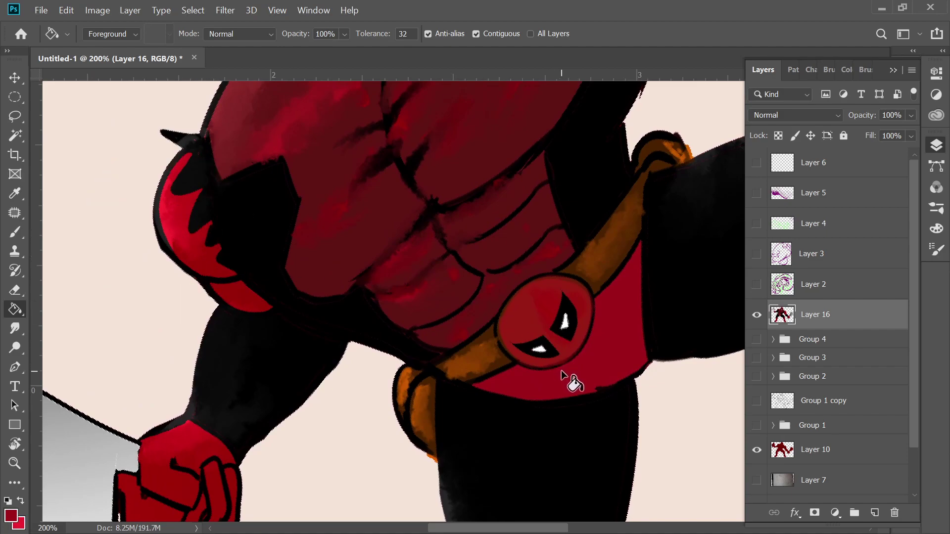
pyautogui.moveTo(578, 372); pyautogui.dragTo(528, 314)
pyautogui.press('b')
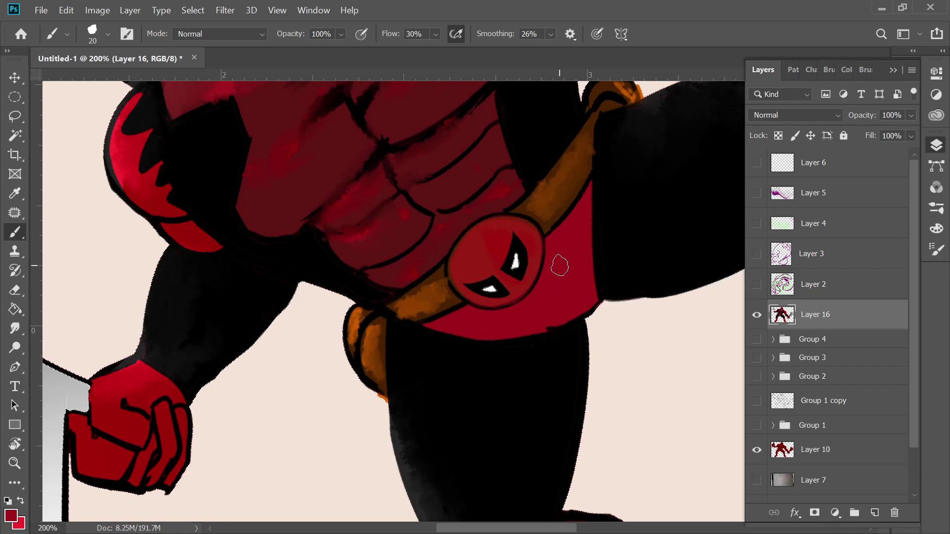
pyautogui.press('x')
pyautogui.moveTo(558, 270)
pyautogui.mouseDown()
pyautogui.moveTo(570, 231)
pyautogui.moveTo(551, 273)
pyautogui.moveTo(569, 254)
pyautogui.mouseUp()
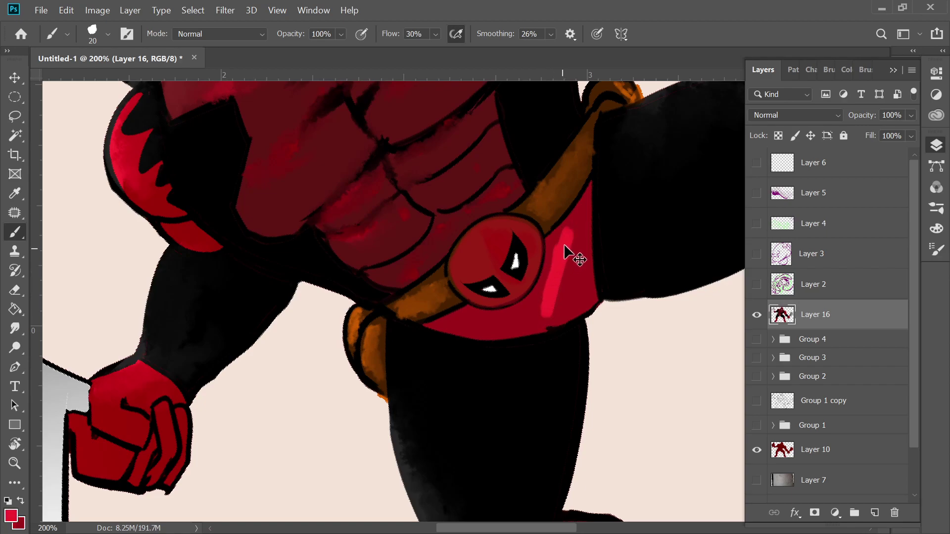
pyautogui.hotkey('ctrl', 'z')
pyautogui.moveTo(581, 219); pyautogui.dragTo(584, 255)
pyautogui.moveTo(449, 326); pyautogui.dragTo(474, 329)
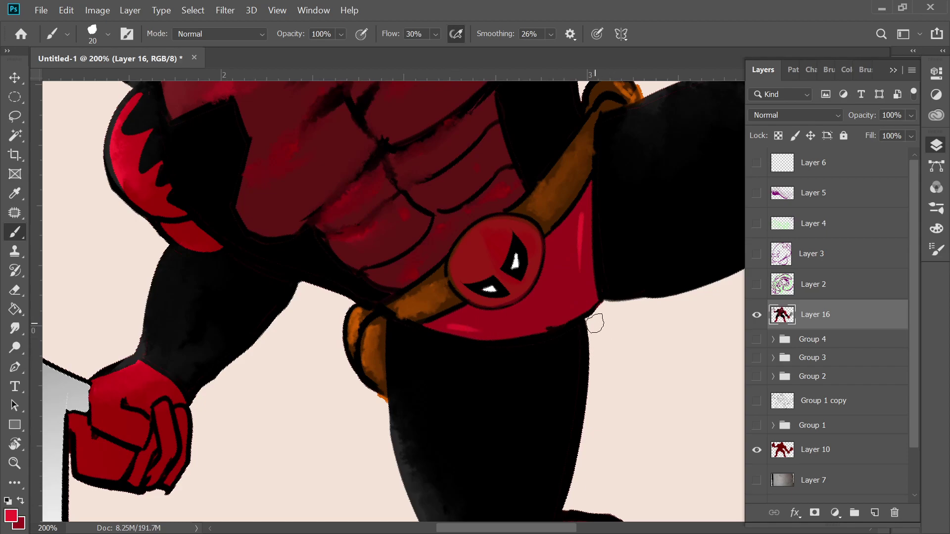
# Step: Add a new layer clipped to Layer 16 and set the foreground color to white with a black background
pyautogui.hotkey('ctrl', '-')
pyautogui.hotkey('ctrl', '-')
pyautogui.hotkey('ctrl', '-')
pyautogui.hotkey('ctrl', '-')
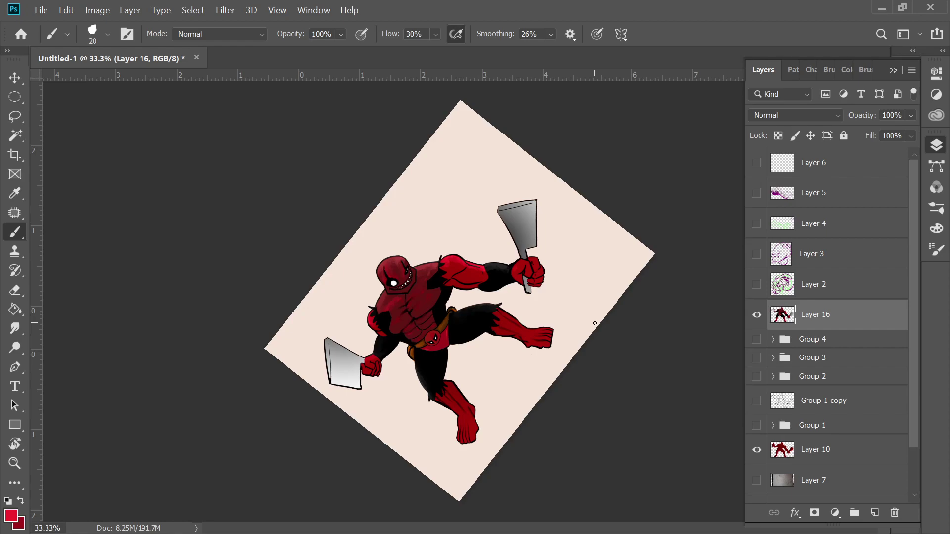
pyautogui.click(874, 512)
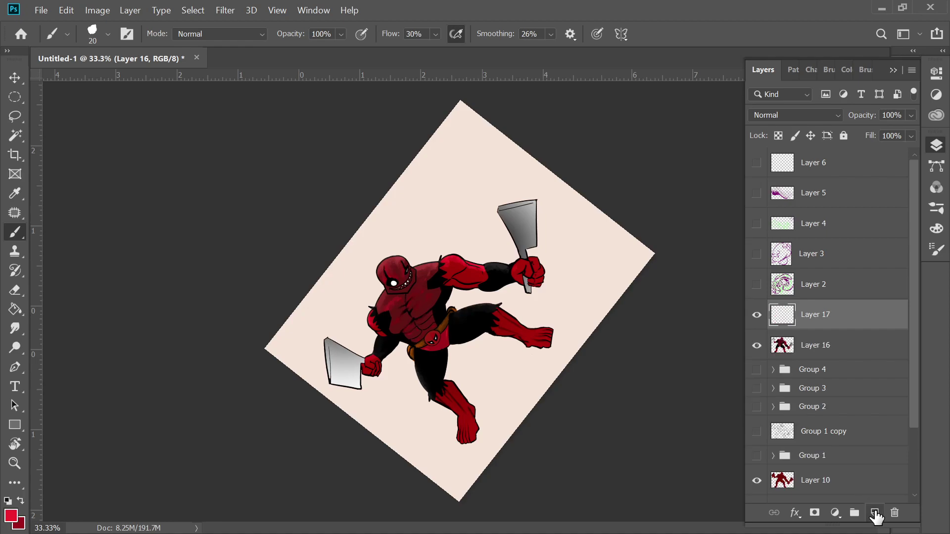
pyautogui.click(794, 342)
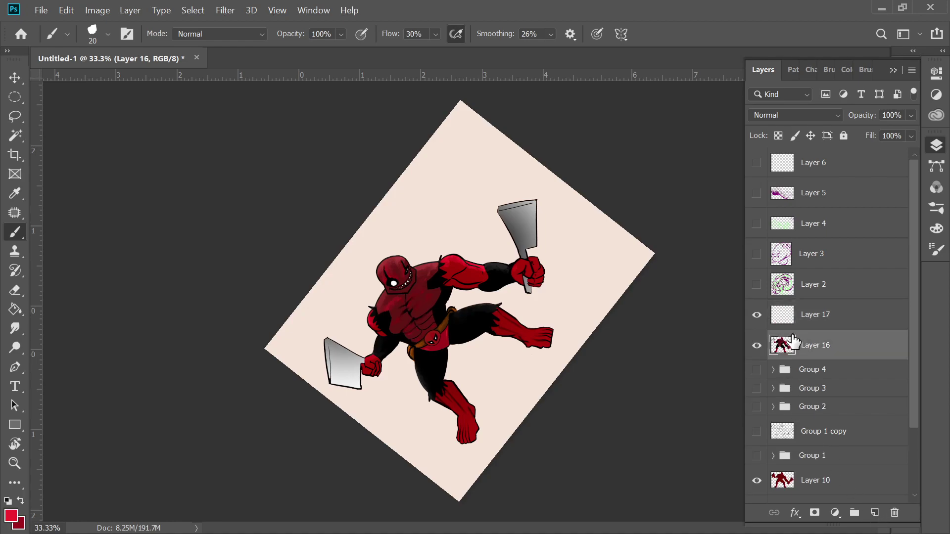
pyautogui.click(794, 320)
pyautogui.keyDown('alt'); pyautogui.click(792, 324); pyautogui.keyUp('alt')
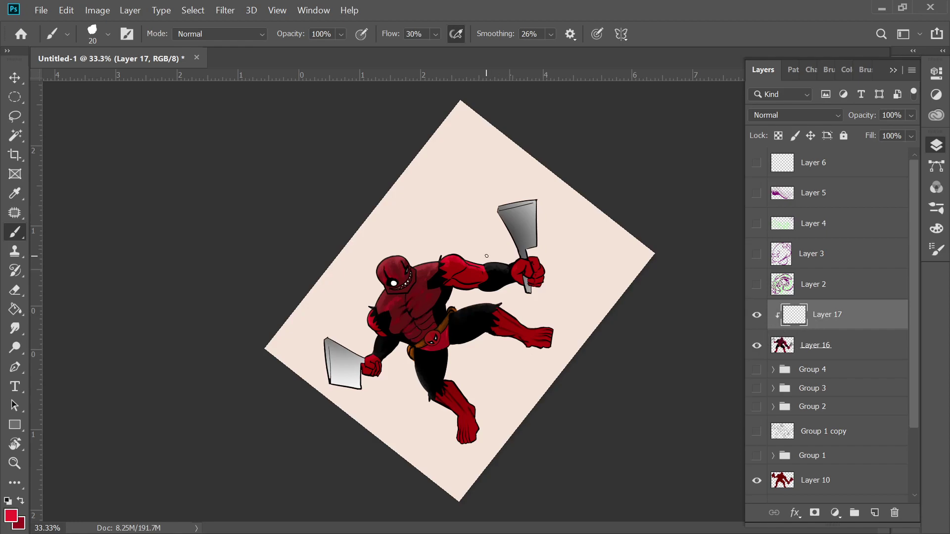
pyautogui.press('d')
pyautogui.press('x')
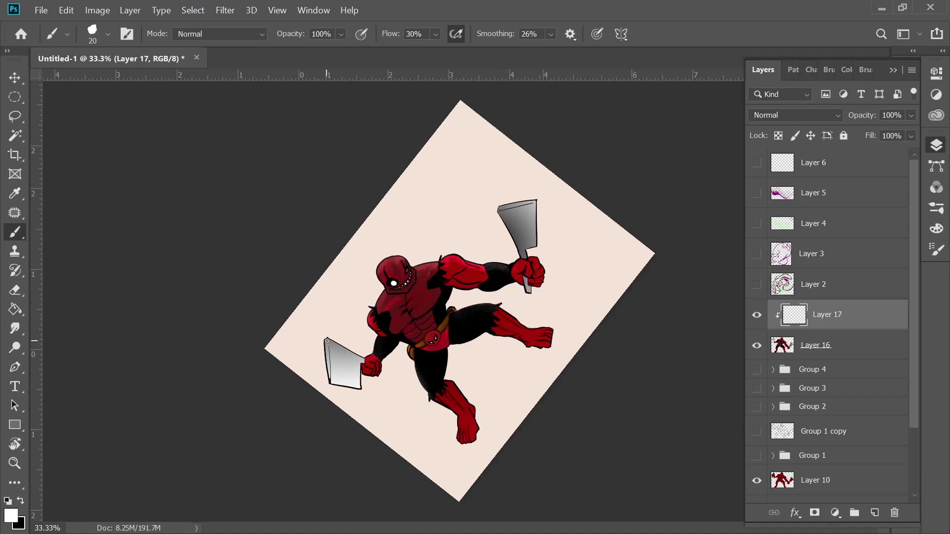
pyautogui.click(11, 516)
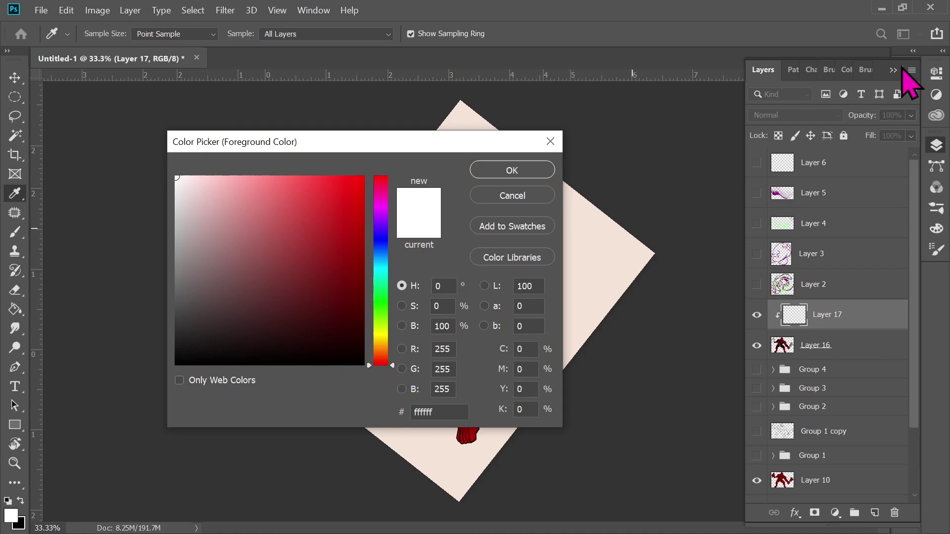
pyautogui.click(537, 193)
pyautogui.press('b')
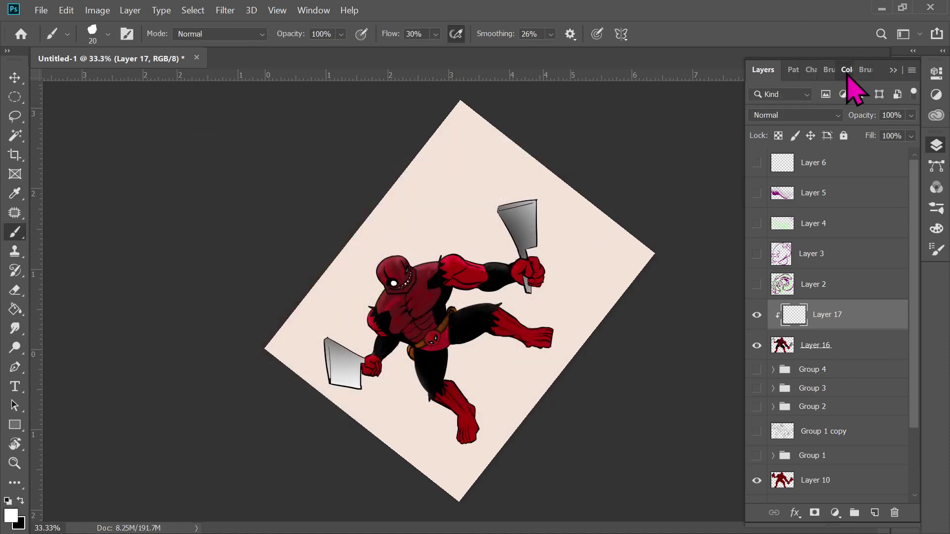
# Step: Choose a pale yellow with hue 49, saturation 18% and brightness 100%, and make it the foreground color
pyautogui.click(847, 70)
pyautogui.moveTo(885, 175); pyautogui.dragTo(880, 163)
pyautogui.moveTo(877, 197)
pyautogui.mouseDown()
pyautogui.moveTo(844, 183)
pyautogui.moveTo(822, 156)
pyautogui.mouseUp()
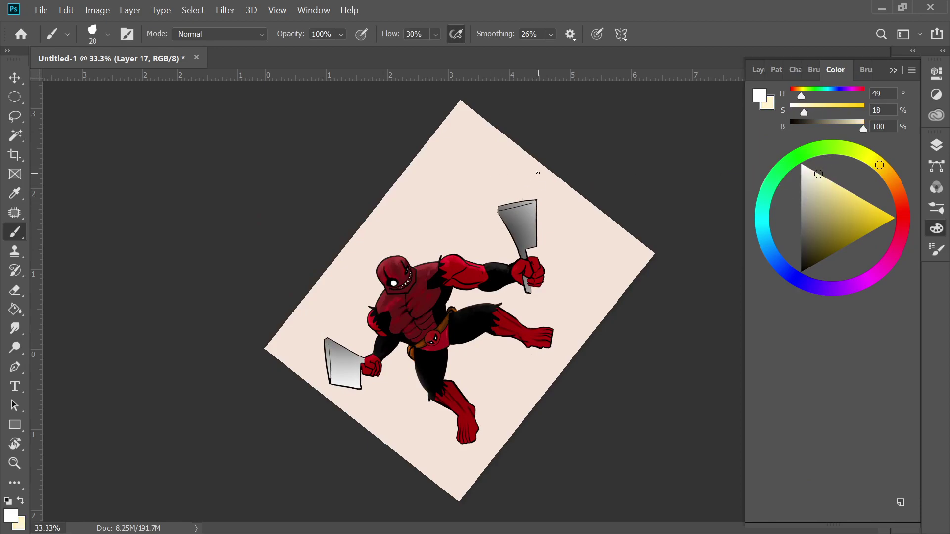
pyautogui.press('x')
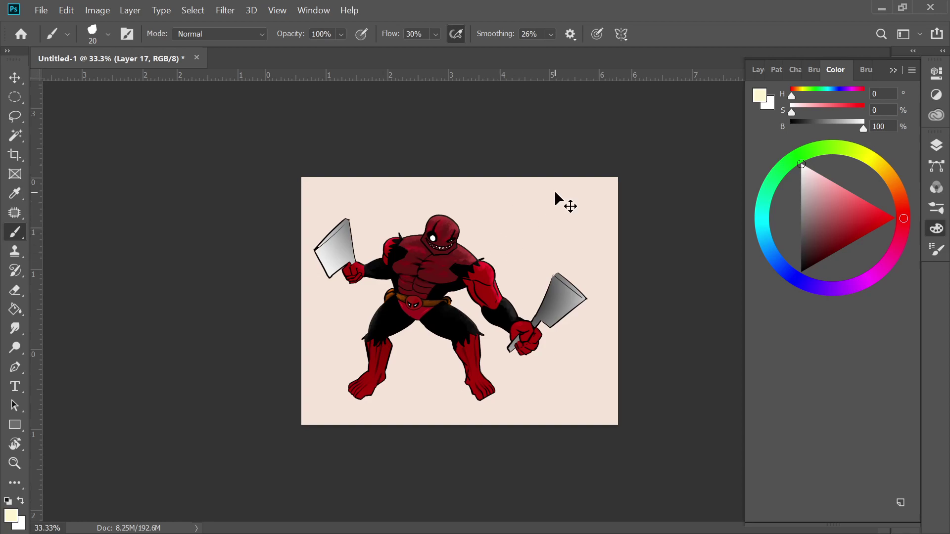
# Step: Enlarge the brush to 70 px for painting rim light on Layer 17
pyautogui.press('Tab')
pyautogui.press('Tab')
pyautogui.click(936, 145)
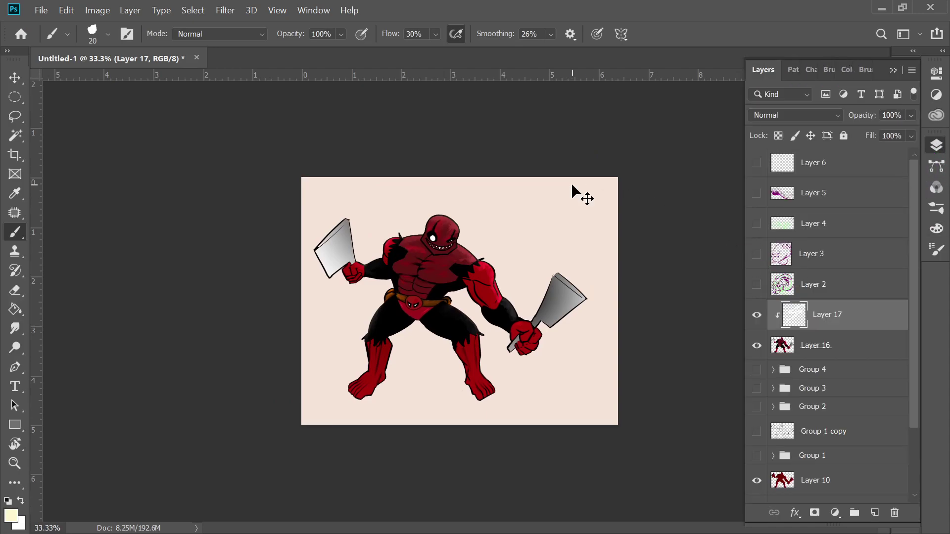
pyautogui.hotkey('ctrl', '+')
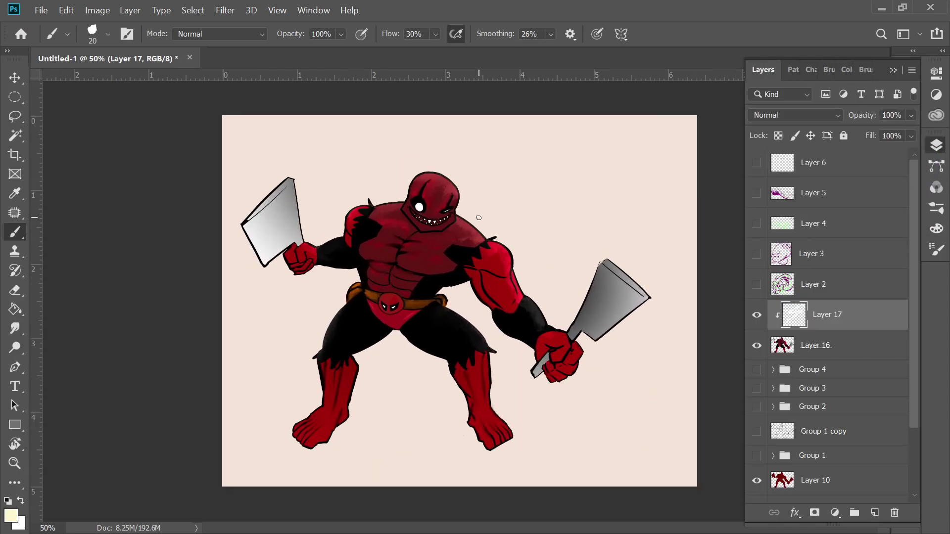
pyautogui.press('r')
pyautogui.moveTo(555, 251); pyautogui.dragTo(357, 306)
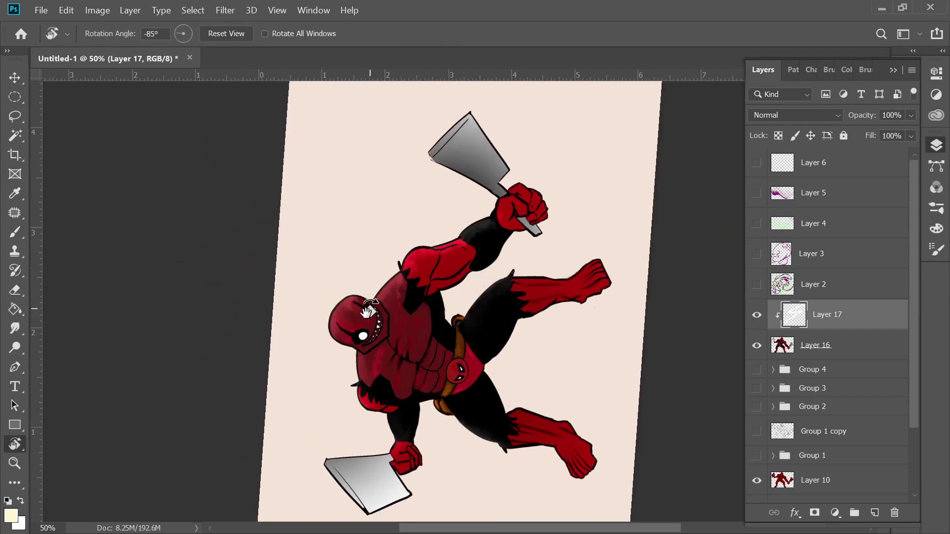
pyautogui.press('b')
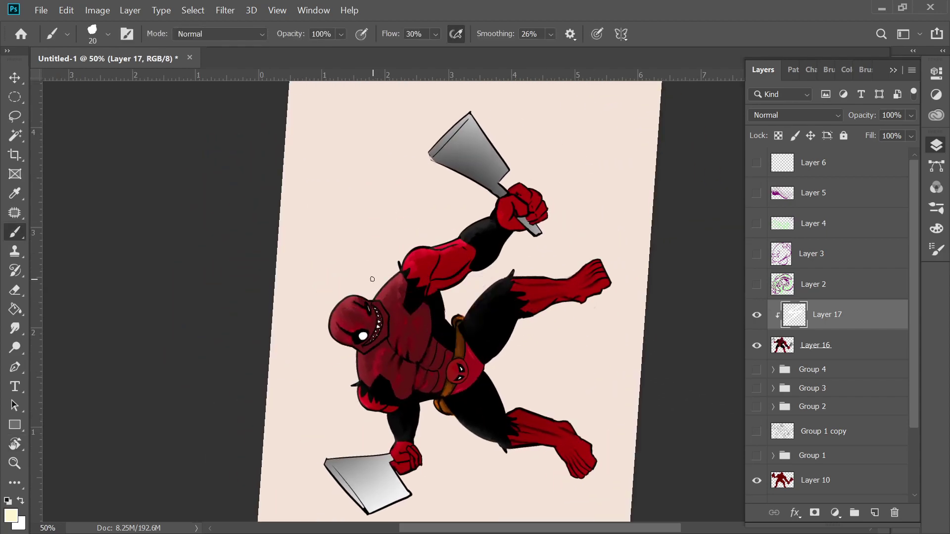
pyautogui.rightClick(361, 298)
pyautogui.moveTo(452, 335); pyautogui.dragTo(475, 322)
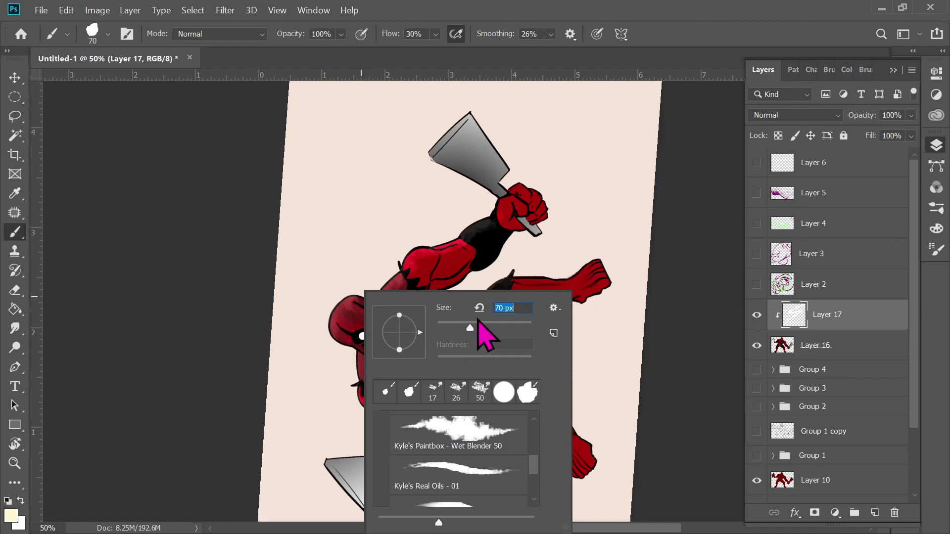
pyautogui.press('Return')
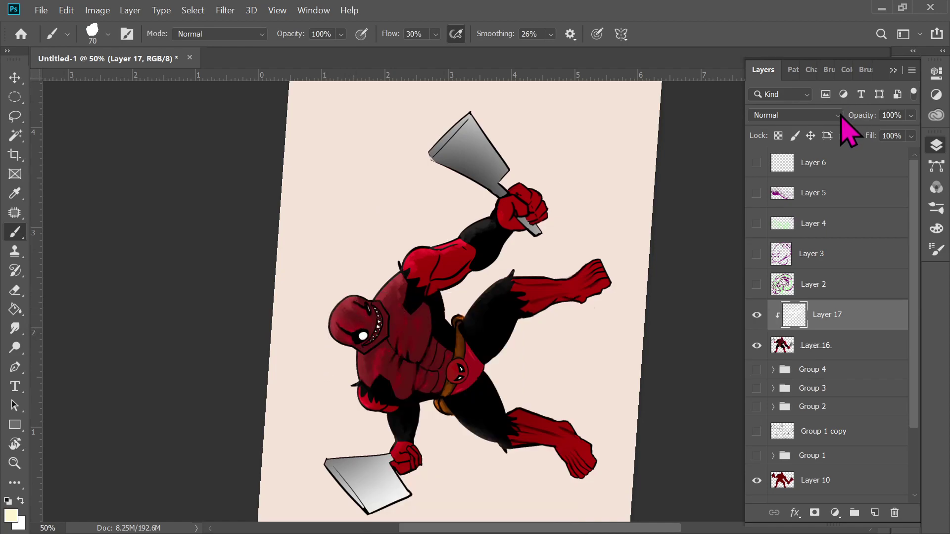
# Step: Try a pale yellow stroke along the head's outer edge with Layer 17 set to Hard Light
pyautogui.click(837, 116)
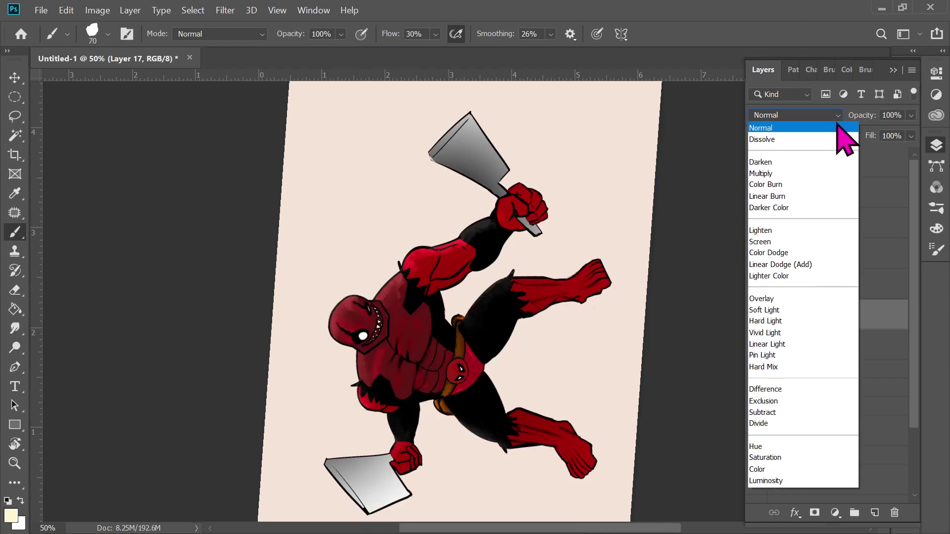
pyautogui.click(773, 321)
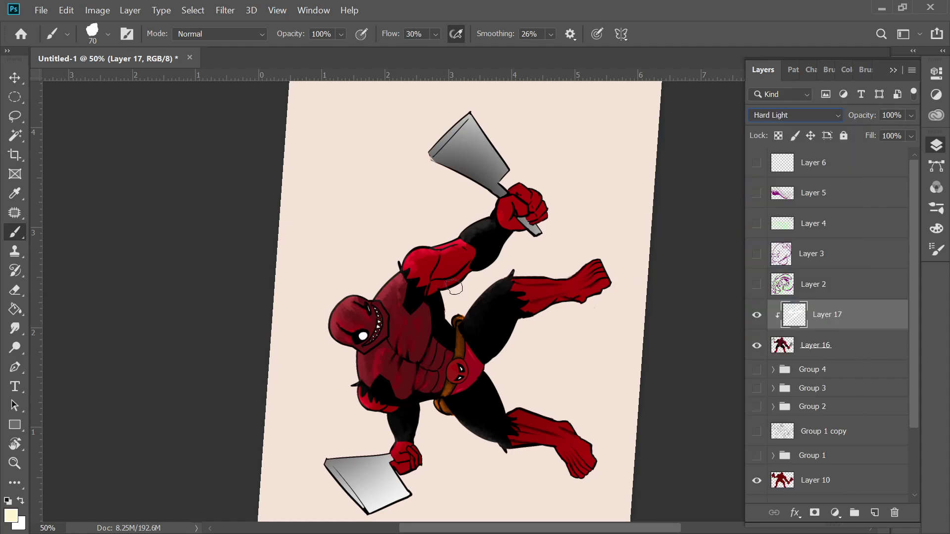
pyautogui.moveTo(357, 298); pyautogui.dragTo(330, 342)
pyautogui.hotkey('ctrl', 'z')
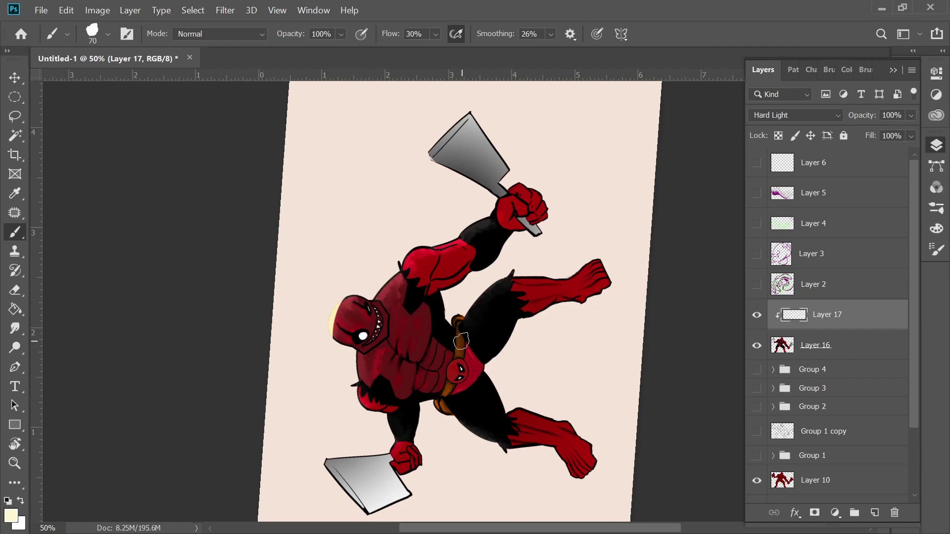
# Step: Set Layer 17's blend mode to Overlay and brush soft highlights along the head's outer edge and the adjoining shoulder
pyautogui.click(806, 116)
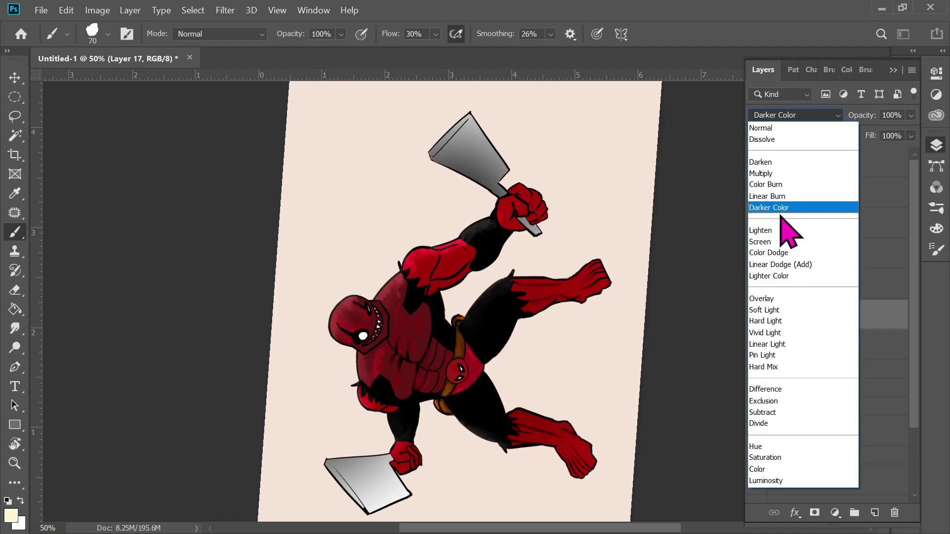
pyautogui.click(793, 300)
pyautogui.moveTo(342, 327)
pyautogui.mouseDown()
pyautogui.moveTo(343, 339)
pyautogui.moveTo(349, 303)
pyautogui.mouseUp()
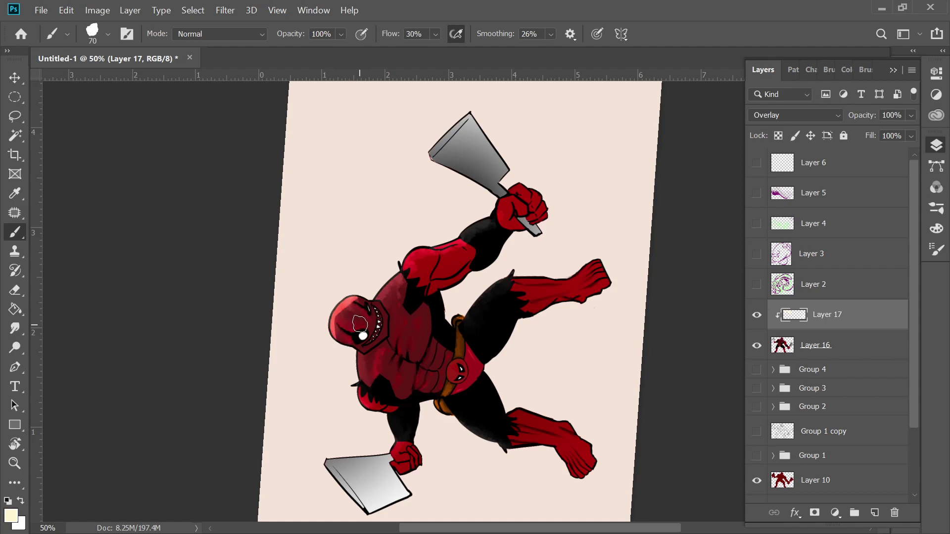
pyautogui.press('e')
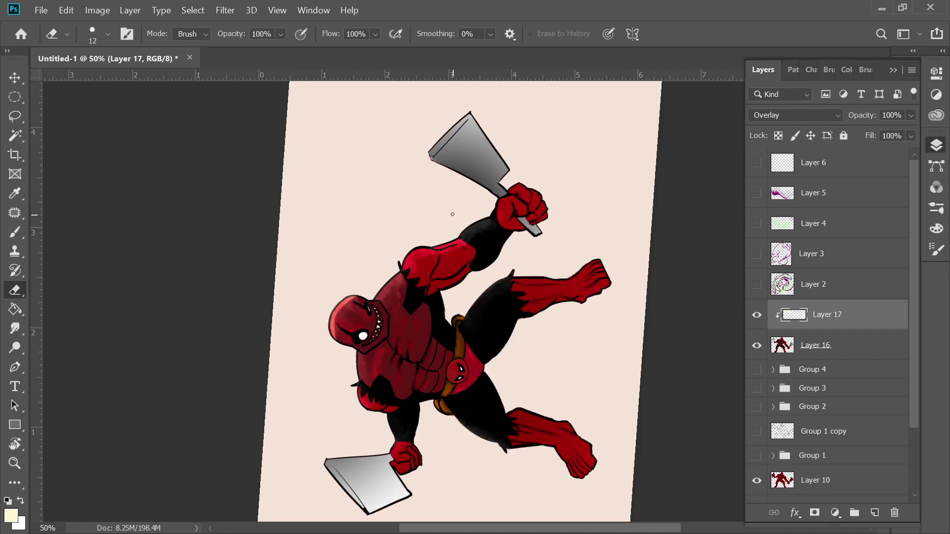
pyautogui.press('b')
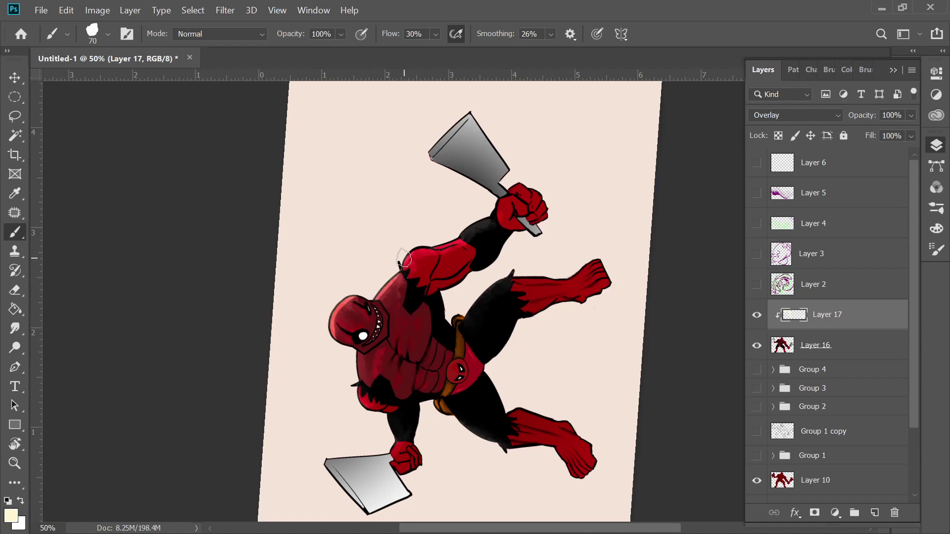
# Step: Brush highlights over the edges of both arms and fists on Layer 17, cleaning up excess with the Eraser
pyautogui.moveTo(463, 255)
pyautogui.mouseDown()
pyautogui.moveTo(427, 252)
pyautogui.moveTo(516, 210)
pyautogui.moveTo(496, 203)
pyautogui.moveTo(494, 228)
pyautogui.moveTo(521, 188)
pyautogui.moveTo(512, 189)
pyautogui.moveTo(547, 182)
pyautogui.mouseUp()
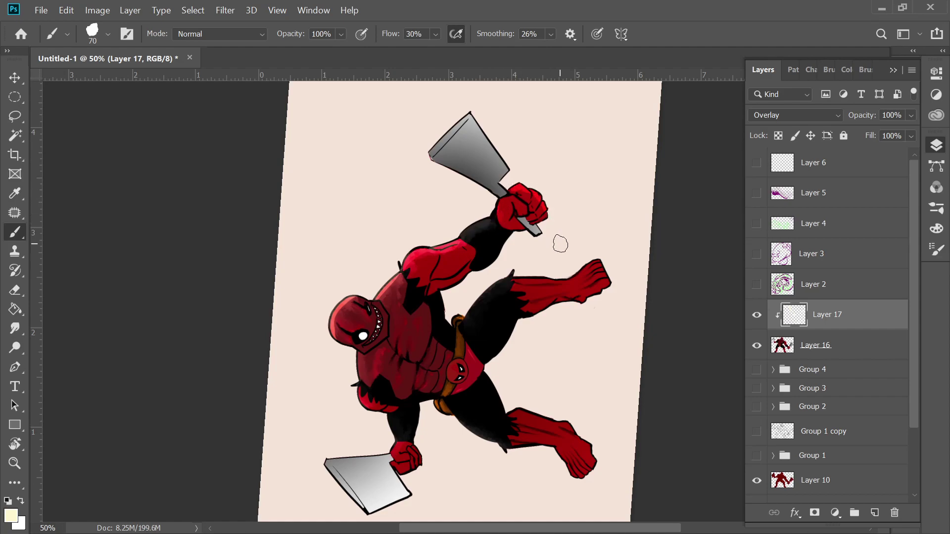
pyautogui.moveTo(434, 345)
pyautogui.mouseDown()
pyautogui.moveTo(485, 247)
pyautogui.moveTo(462, 278)
pyautogui.moveTo(472, 272)
pyautogui.mouseUp()
pyautogui.press('e')
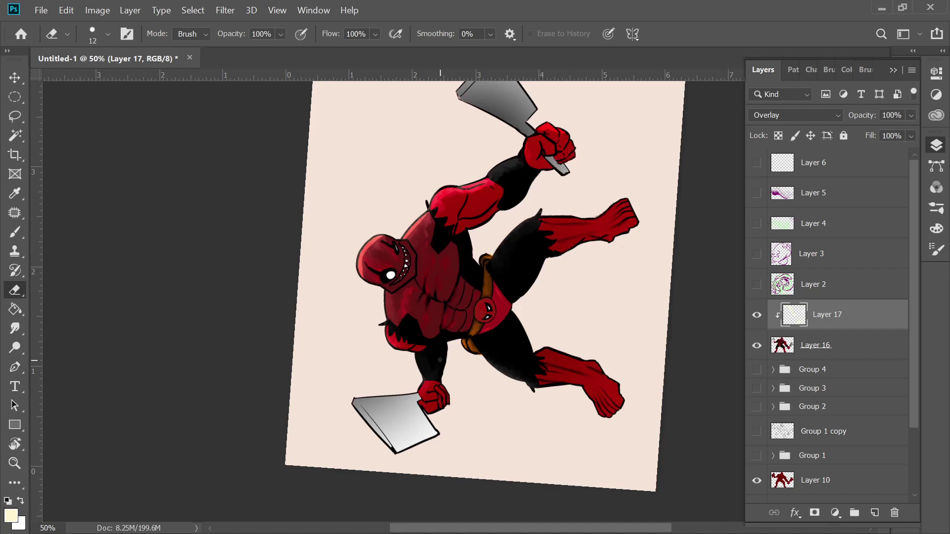
pyautogui.press('b')
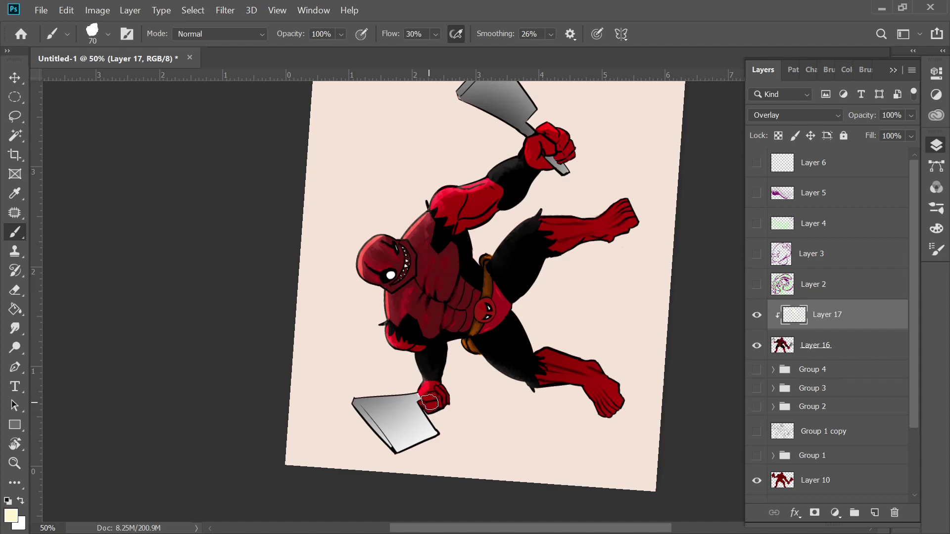
pyautogui.press('e')
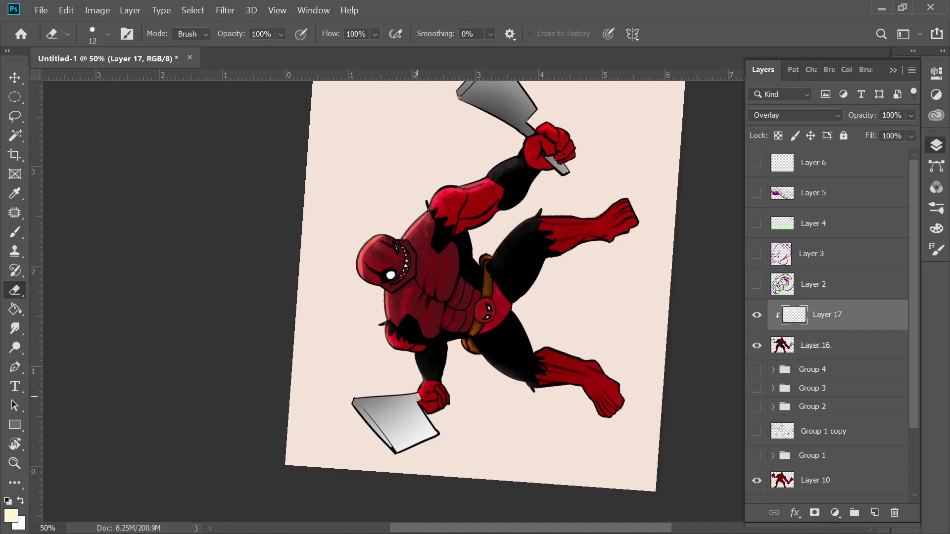
pyautogui.press('b')
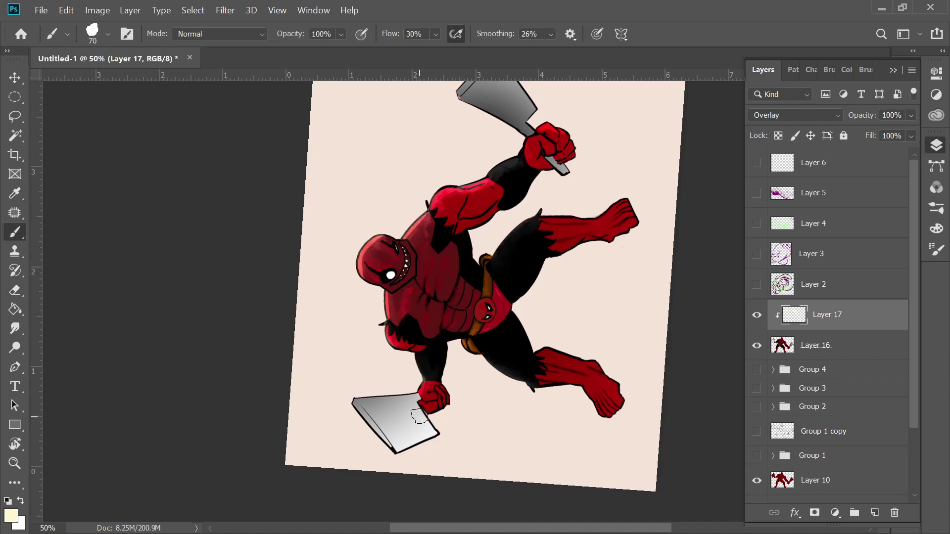
# Step: Add a new layer above Layer 17 clipped to Layer 16, and try a pale yellow stroke along the head's edge
pyautogui.click(875, 513)
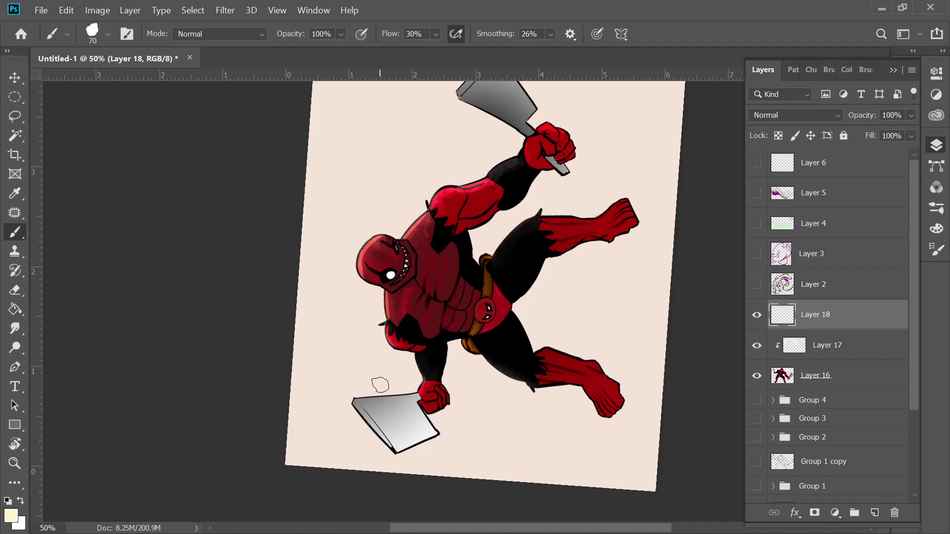
pyautogui.keyDown('alt'); pyautogui.click(799, 332); pyautogui.keyUp('alt')
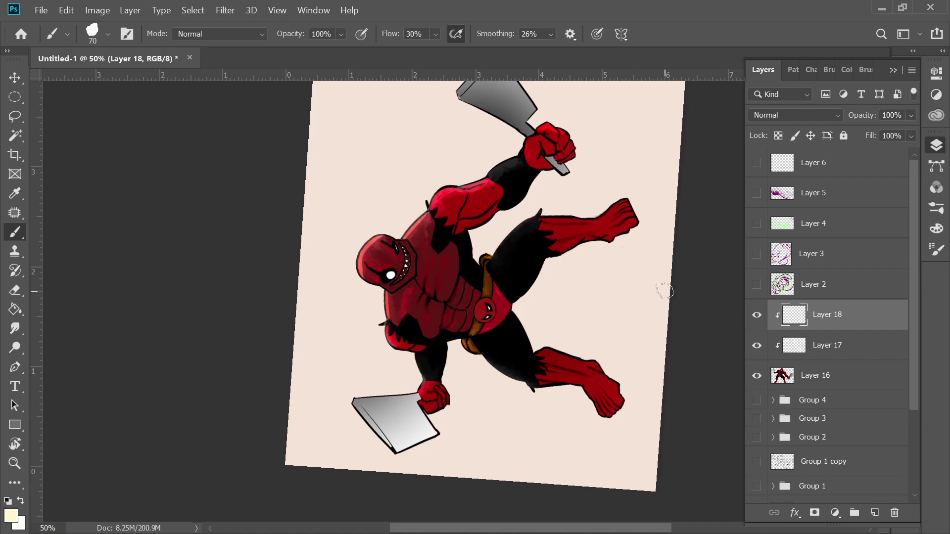
pyautogui.moveTo(360, 250); pyautogui.dragTo(356, 298)
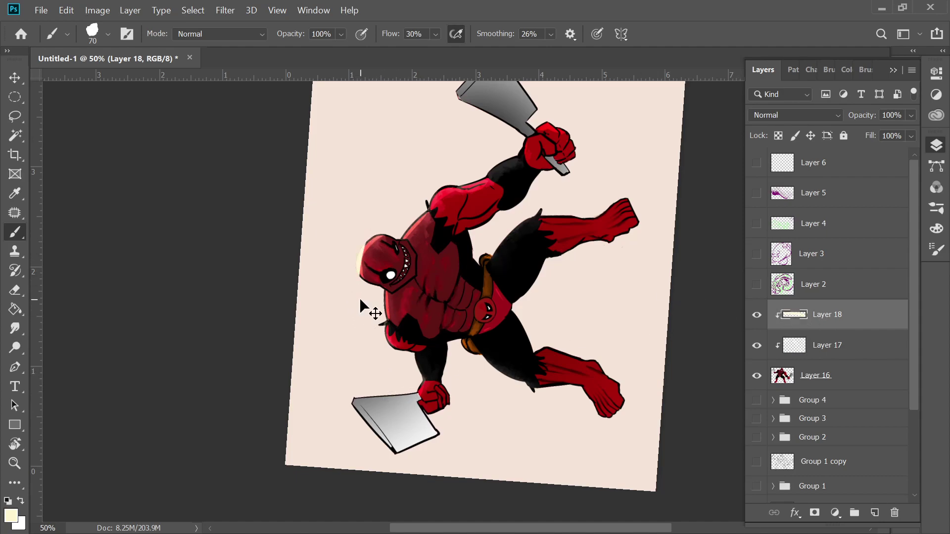
pyautogui.hotkey('ctrl', 'z')
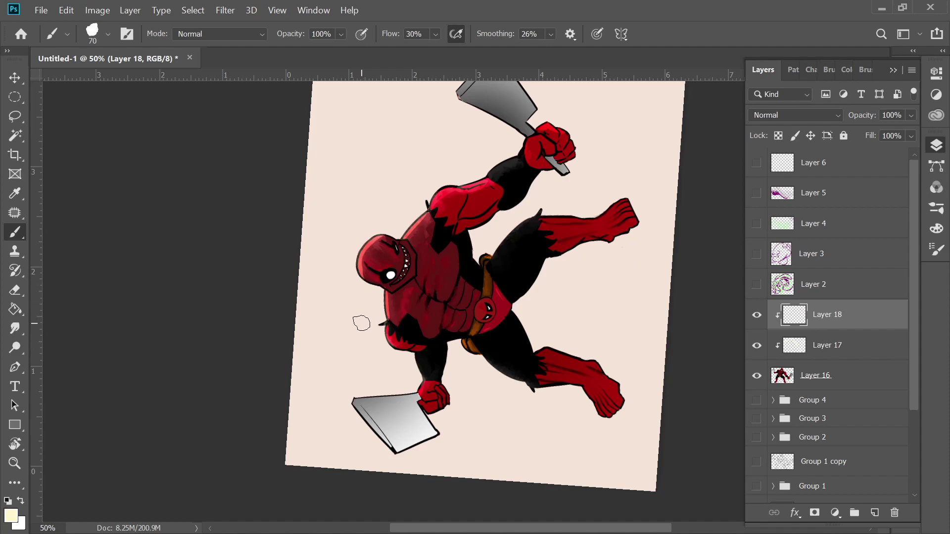
# Step: Brush pale yellow rim light along the outer edges of the head, shoulders and arms on Layer 18
pyautogui.moveTo(520, 271); pyautogui.dragTo(495, 245)
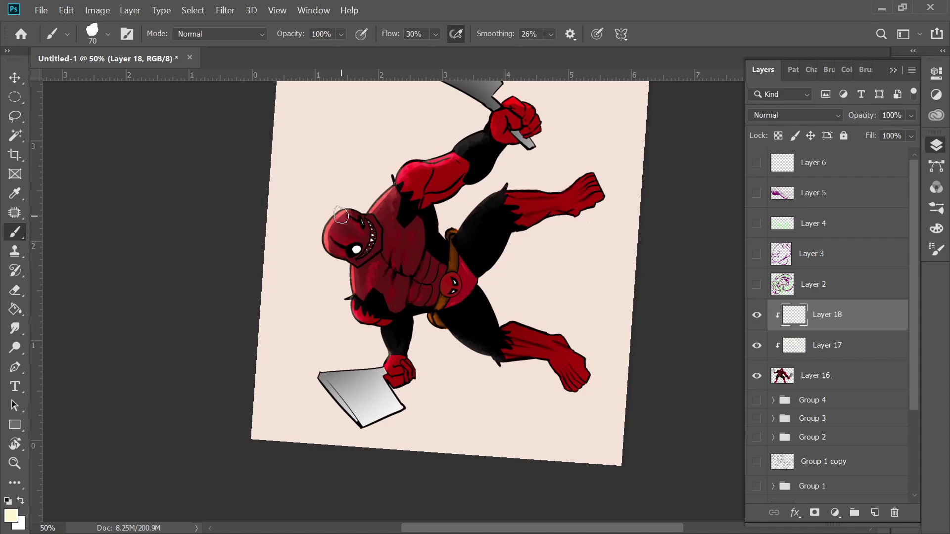
pyautogui.moveTo(324, 229); pyautogui.dragTo(334, 281)
pyautogui.moveTo(369, 212)
pyautogui.mouseDown()
pyautogui.moveTo(428, 139)
pyautogui.moveTo(395, 185)
pyautogui.moveTo(405, 151)
pyautogui.moveTo(394, 180)
pyautogui.moveTo(404, 162)
pyautogui.moveTo(448, 151)
pyautogui.moveTo(490, 115)
pyautogui.mouseUp()
pyautogui.moveTo(437, 203)
pyautogui.mouseDown()
pyautogui.moveTo(439, 230)
pyautogui.moveTo(452, 208)
pyautogui.mouseUp()
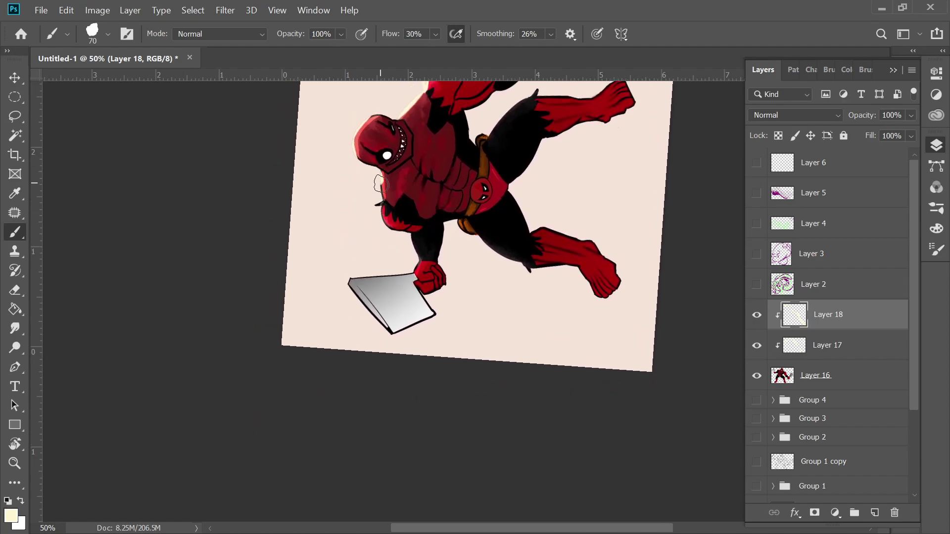
pyautogui.moveTo(380, 219); pyautogui.dragTo(392, 231)
pyautogui.hotkey('ctrl', 'z')
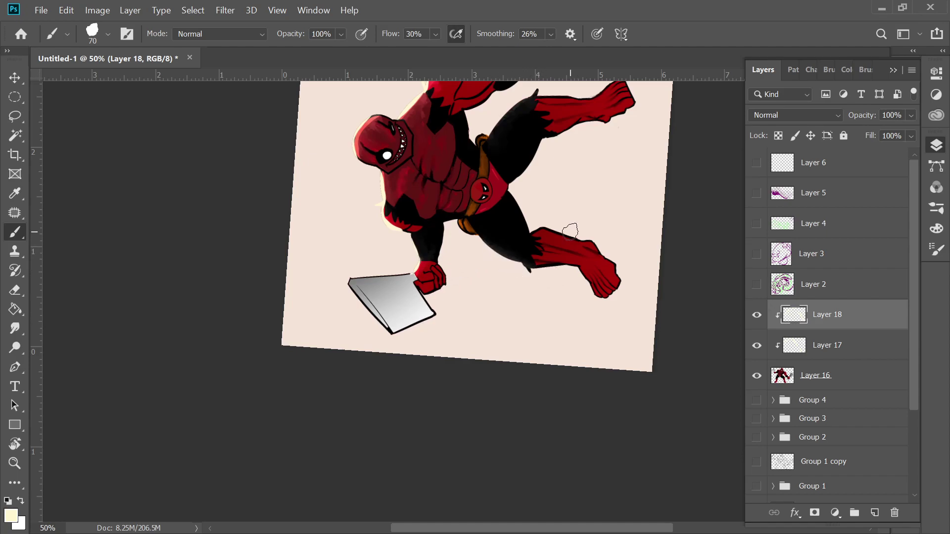
# Step: Set Layer 18's opacity to 59% and its blend mode to Subtract, and compare the figure with the layer hidden and shown
pyautogui.moveTo(862, 115); pyautogui.dragTo(834, 133)
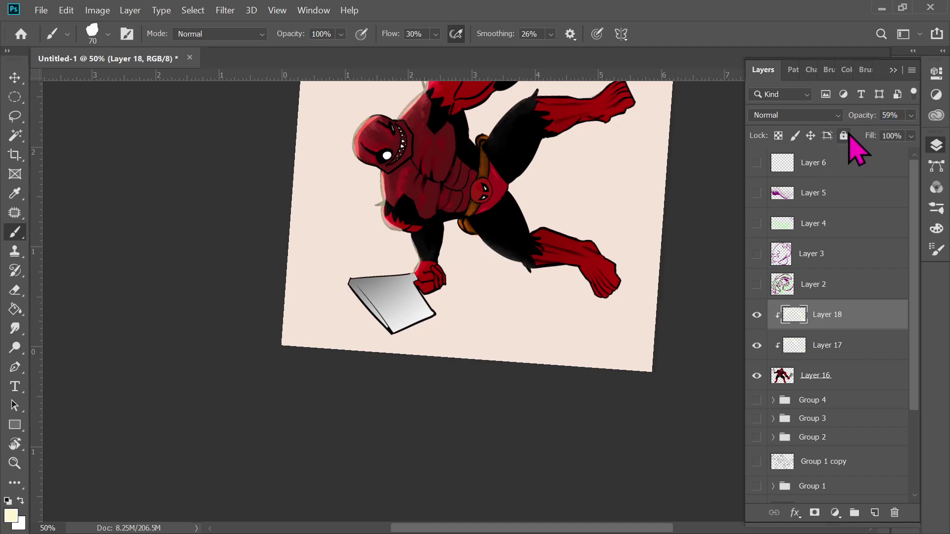
pyautogui.click(789, 116)
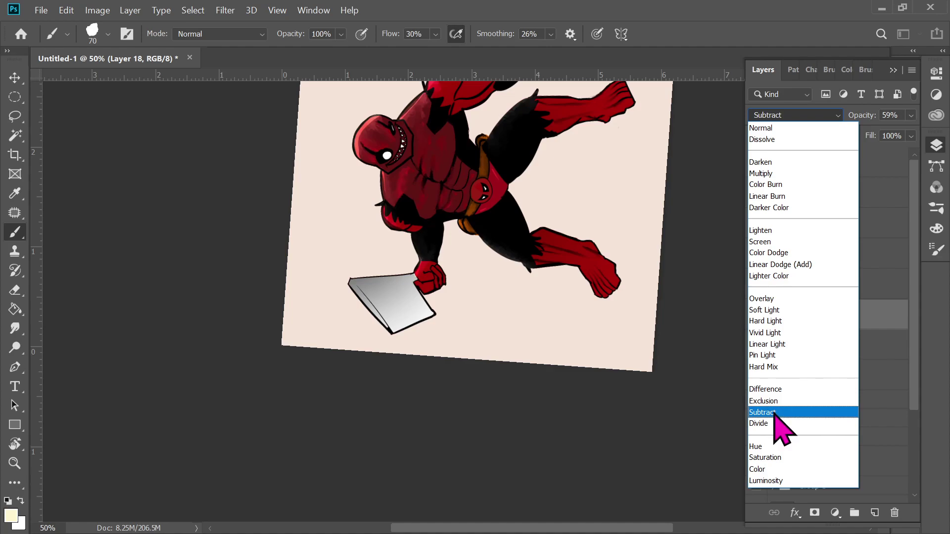
pyautogui.click(775, 413)
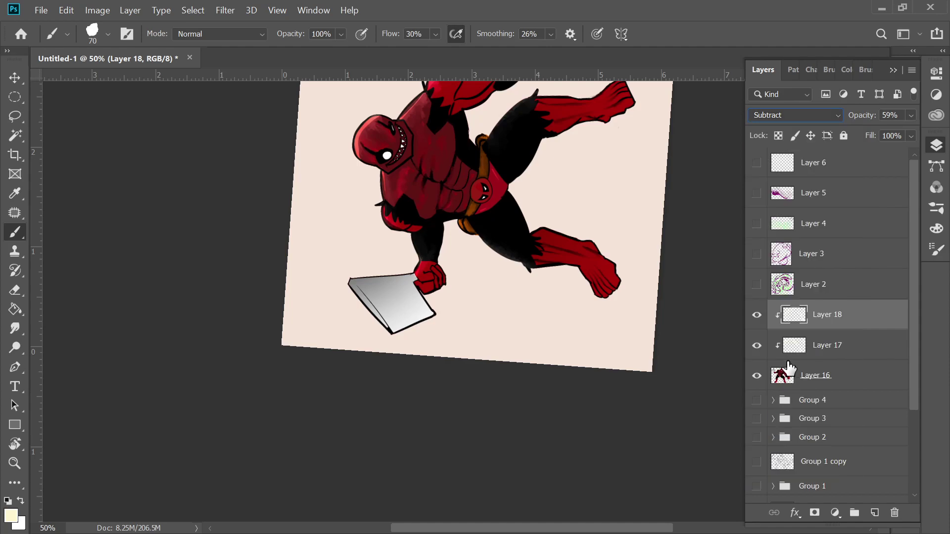
pyautogui.click(760, 325)
pyautogui.click(761, 325)
pyautogui.click(760, 326)
pyautogui.click(762, 328)
# Step: Return the canvas to its upright view and select Layer 16
pyautogui.moveTo(600, 236); pyautogui.dragTo(519, 339)
pyautogui.moveTo(519, 299); pyautogui.dragTo(520, 274)
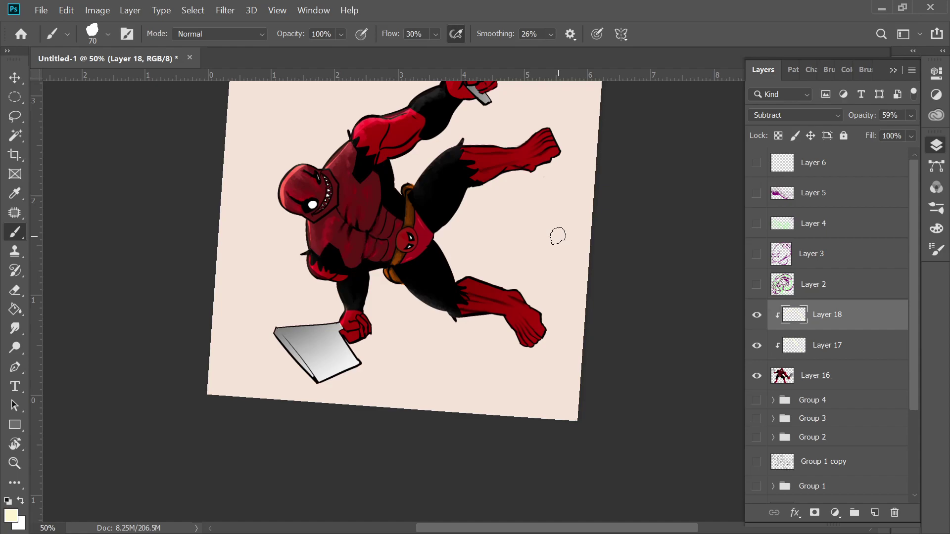
pyautogui.press('Escape')
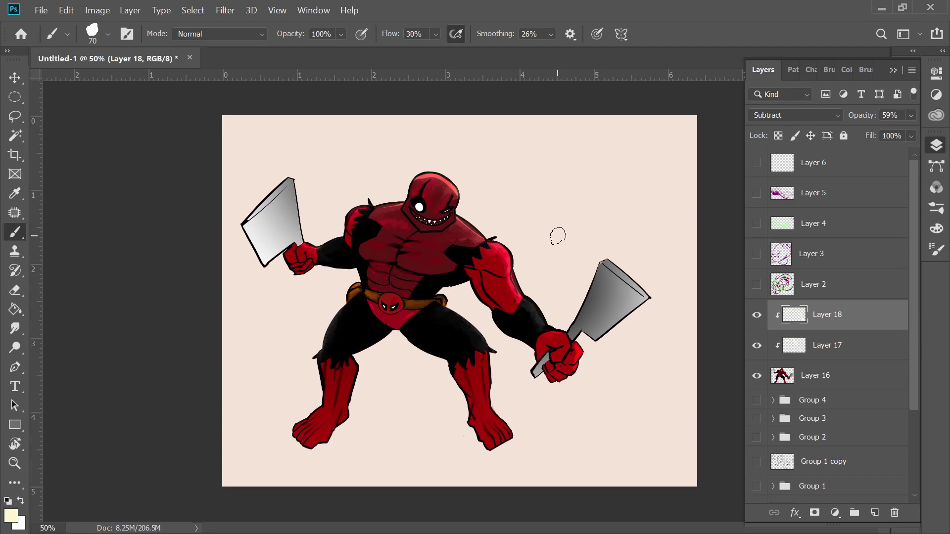
pyautogui.click(795, 380)
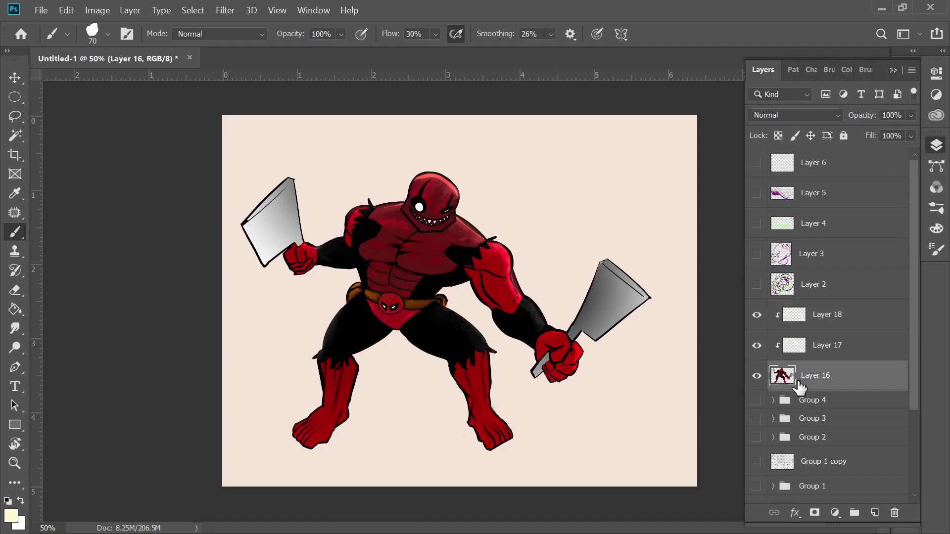
# Step: Smudge the shading on the lowered axe's blade with a 37 px Smudge brush
pyautogui.click(14, 329)
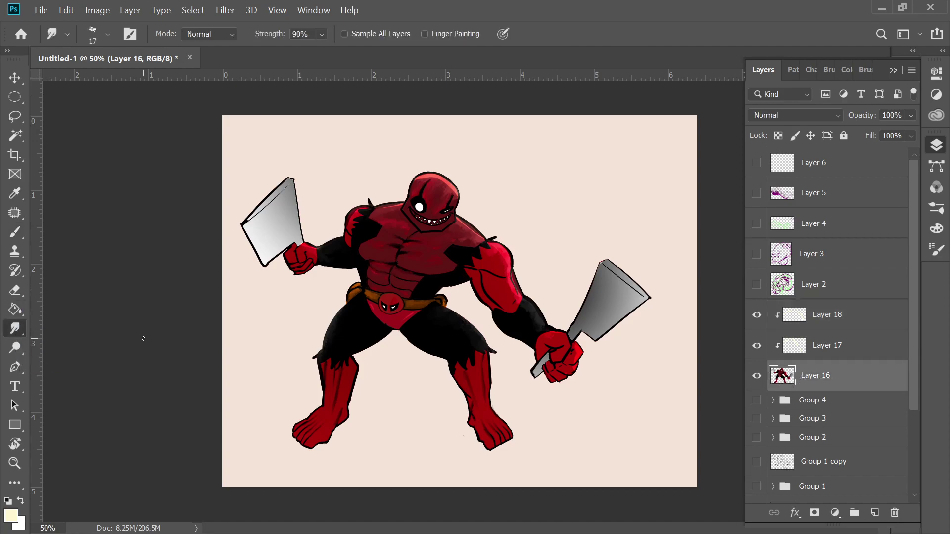
pyautogui.rightClick(611, 319)
pyautogui.moveTo(699, 328); pyautogui.dragTo(705, 328)
pyautogui.click(600, 316)
pyautogui.moveTo(623, 303)
pyautogui.mouseDown()
pyautogui.moveTo(601, 332)
pyautogui.moveTo(618, 310)
pyautogui.mouseUp()
# Step: Set the Smudge brush to 15 px, try smudging the outer outline of the raised axe's blade, and undo the stroke
pyautogui.hotkey('ctrl', '+')
pyautogui.hotkey('ctrl', '+')
pyautogui.press('r')
pyautogui.moveTo(390, 185); pyautogui.dragTo(322, 229)
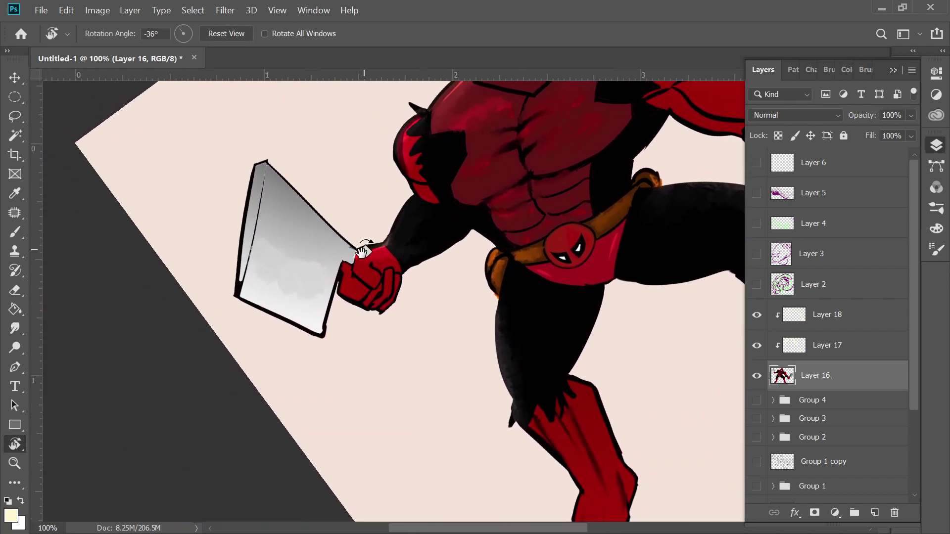
pyautogui.press('Escape')
pyautogui.moveTo(450, 167)
pyautogui.mouseDown()
pyautogui.moveTo(398, 144)
pyautogui.moveTo(310, 284)
pyautogui.moveTo(362, 240)
pyautogui.moveTo(195, 284)
pyautogui.mouseUp()
pyautogui.click(16, 330)
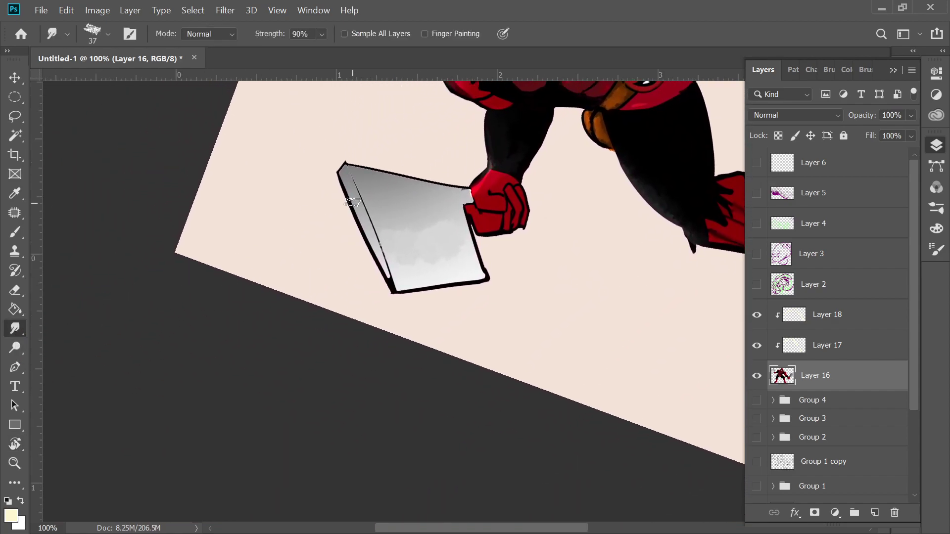
pyautogui.rightClick(351, 203)
pyautogui.write('15')
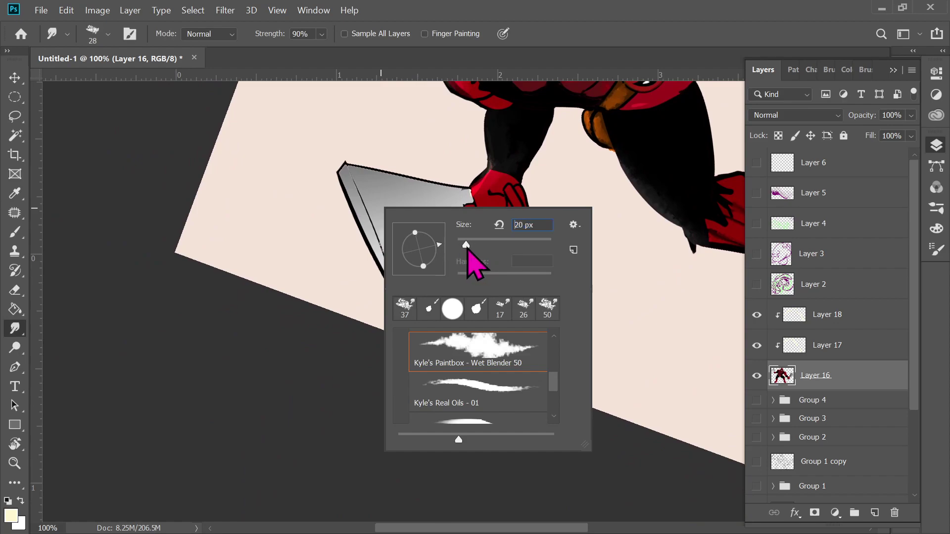
pyautogui.click(363, 221)
pyautogui.moveTo(363, 222); pyautogui.dragTo(383, 265)
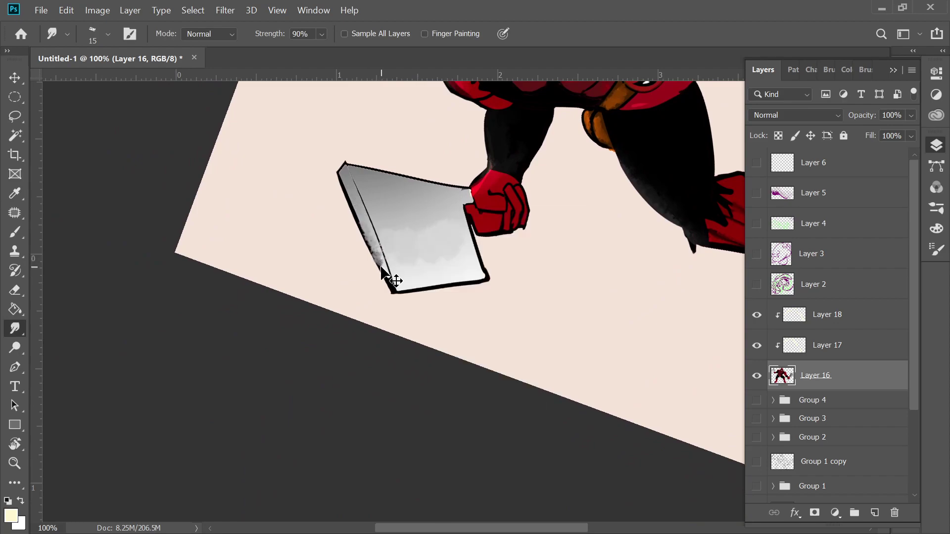
pyautogui.hotkey('ctrl', 'z')
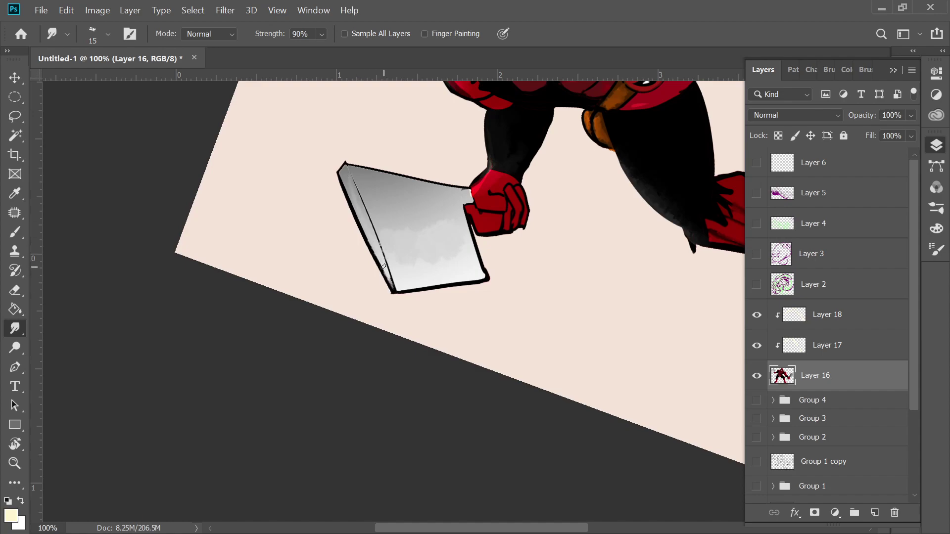
# Step: Smudge the narrow bevel strip along the raised axe's outer edge and erase the stray paint at its corner
pyautogui.keyDown('shift'); pyautogui.click(355, 180); pyautogui.keyUp('shift')
pyautogui.moveTo(342, 175)
pyautogui.mouseDown()
pyautogui.moveTo(373, 248)
pyautogui.moveTo(341, 170)
pyautogui.mouseUp()
pyautogui.moveTo(367, 238)
pyautogui.mouseDown()
pyautogui.moveTo(348, 194)
pyautogui.moveTo(360, 217)
pyautogui.mouseUp()
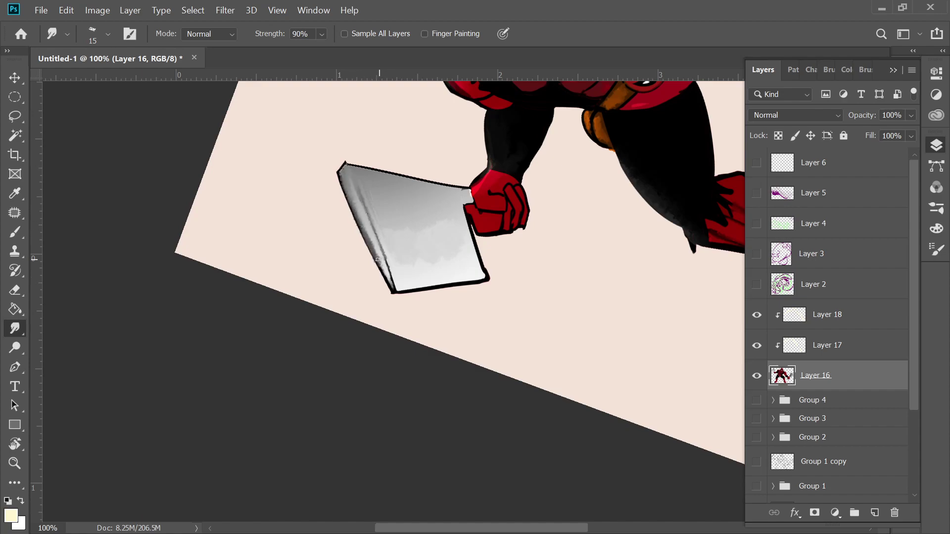
pyautogui.moveTo(367, 236); pyautogui.dragTo(360, 216)
pyautogui.press('e')
pyautogui.click(391, 291)
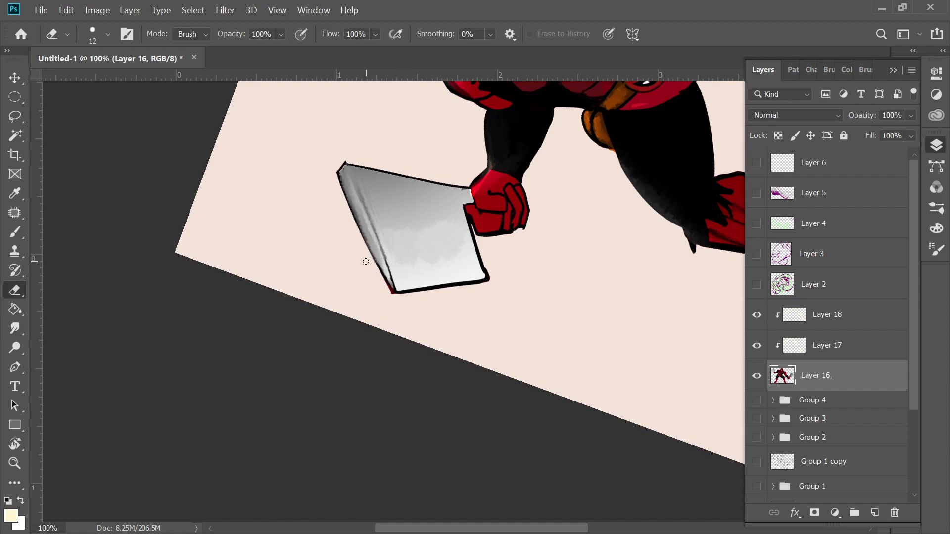
# Step: Check what lies beneath Layer 16 by hiding and showing it, and hide Layer 10
pyautogui.click(757, 377)
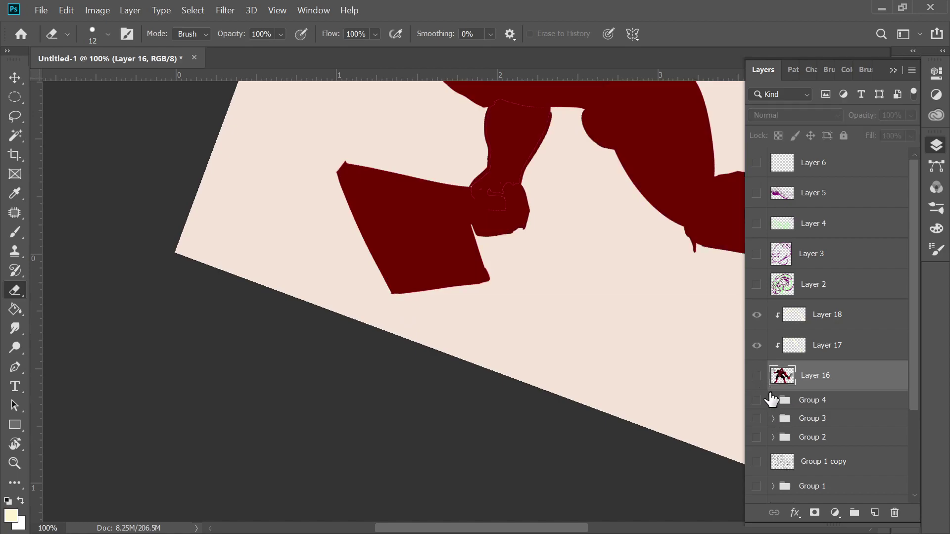
pyautogui.click(757, 376)
pyautogui.moveTo(915, 318); pyautogui.dragTo(931, 399)
pyautogui.click(757, 403)
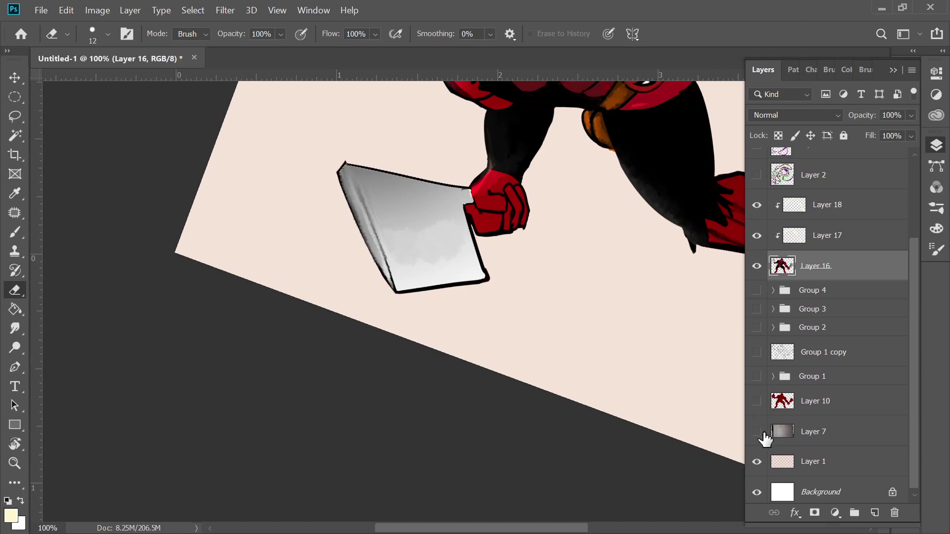
pyautogui.press('Escape')
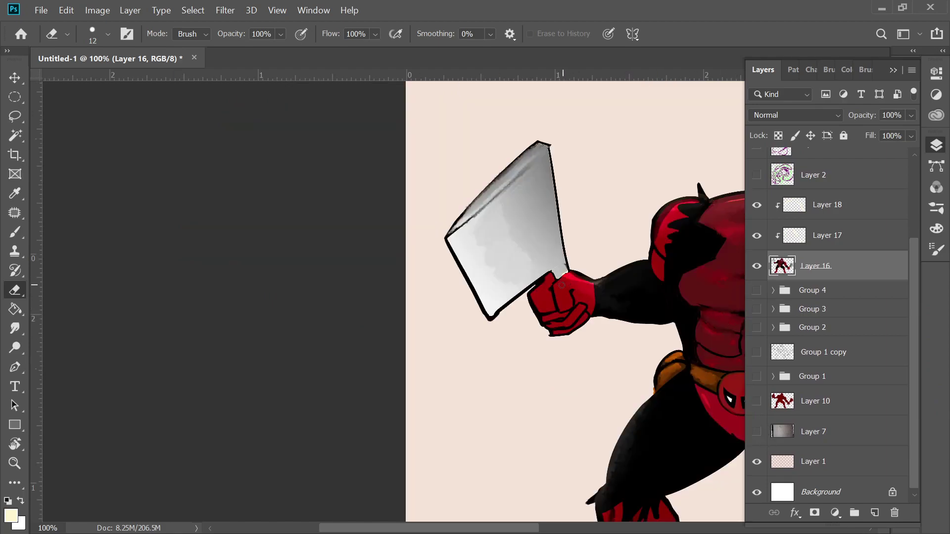
# Step: Smudge the raised axe's blade near the fist and along its lower edge, and enlarge the Smudge brush to 73 px
pyautogui.click(15, 328)
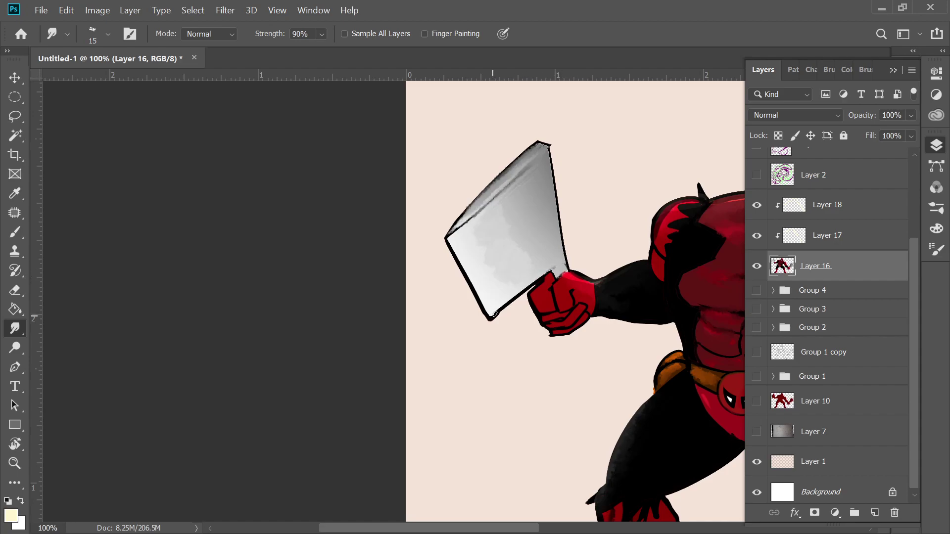
pyautogui.moveTo(493, 315); pyautogui.dragTo(508, 297)
pyautogui.rightClick(515, 227)
pyautogui.click(541, 248)
pyautogui.press('Return')
pyautogui.moveTo(496, 227)
pyautogui.mouseDown()
pyautogui.moveTo(500, 219)
pyautogui.moveTo(492, 254)
pyautogui.moveTo(503, 270)
pyautogui.moveTo(539, 241)
pyautogui.moveTo(532, 262)
pyautogui.moveTo(503, 212)
pyautogui.moveTo(541, 262)
pyautogui.moveTo(487, 262)
pyautogui.moveTo(472, 325)
pyautogui.mouseUp()
# Step: Brush white highlight strokes along the cutting edge and across the face of the lowered axe's blade
pyautogui.scroll(-5, 472, 325)
pyautogui.hscroll(4, 532, 208)
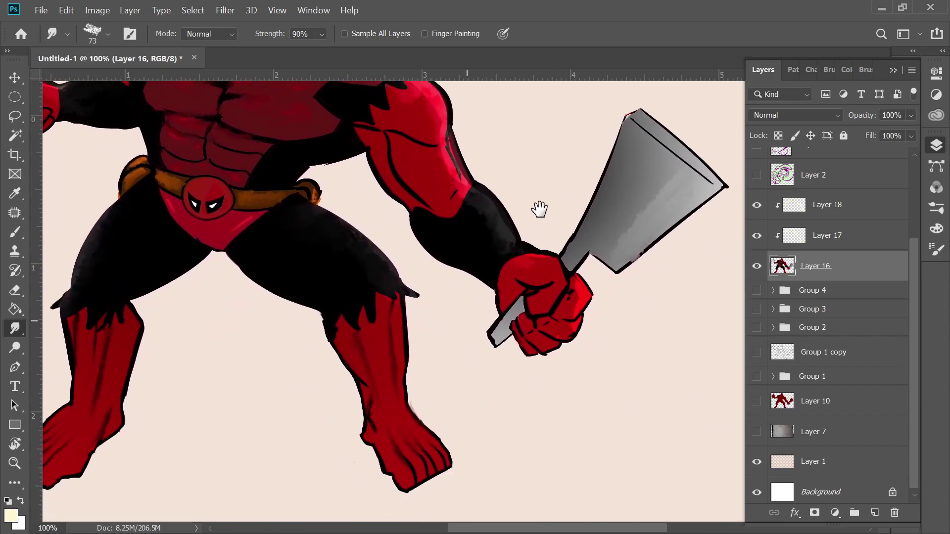
pyautogui.moveTo(588, 219)
pyautogui.mouseDown()
pyautogui.moveTo(560, 220)
pyautogui.moveTo(578, 230)
pyautogui.moveTo(554, 251)
pyautogui.moveTo(569, 245)
pyautogui.moveTo(578, 262)
pyautogui.mouseUp()
pyautogui.press('x')
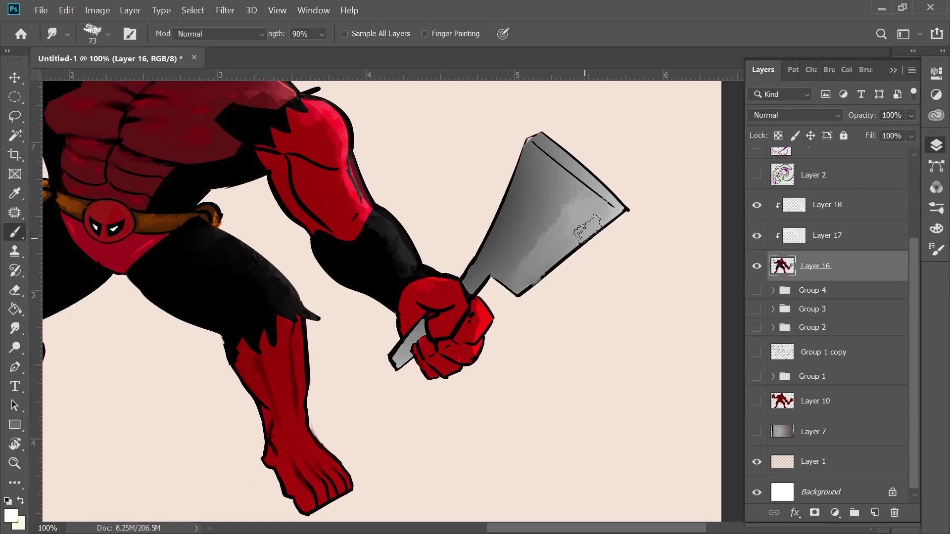
pyautogui.press('b')
pyautogui.moveTo(599, 216); pyautogui.dragTo(525, 285)
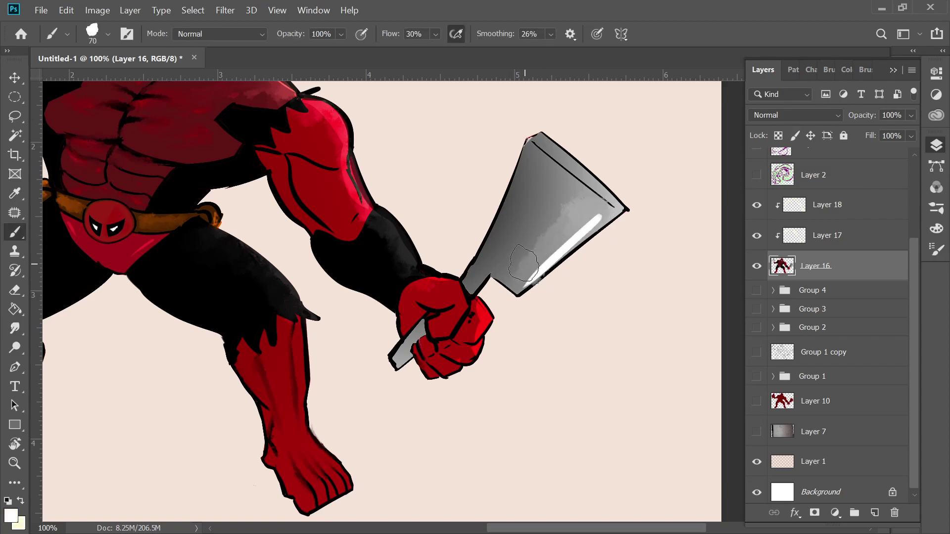
pyautogui.moveTo(578, 233)
pyautogui.mouseDown()
pyautogui.moveTo(579, 210)
pyautogui.moveTo(534, 207)
pyautogui.mouseUp()
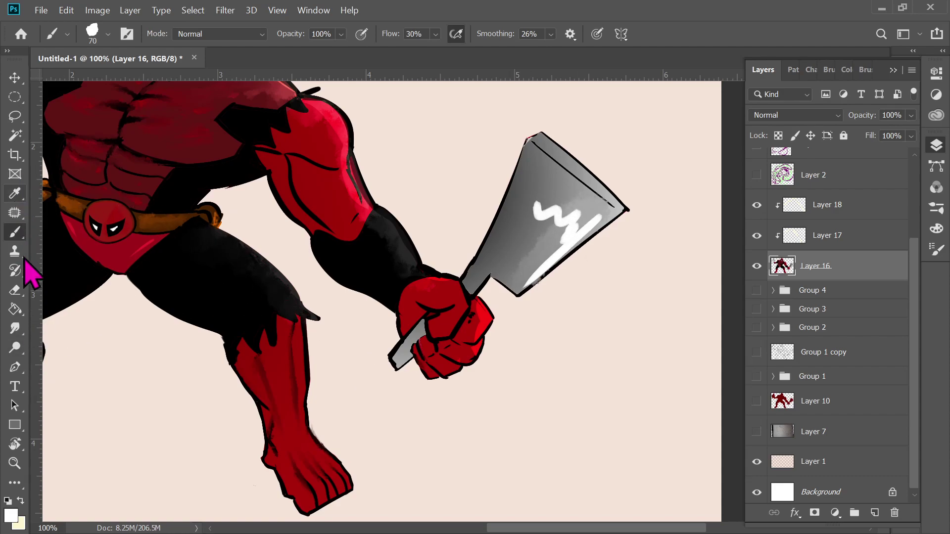
# Step: Try blending the white strokes on the lowered axe with the 73 px Smudge brush, and undo the smudging
pyautogui.click(14, 328)
pyautogui.moveTo(560, 246)
pyautogui.mouseDown()
pyautogui.moveTo(540, 225)
pyautogui.moveTo(535, 231)
pyautogui.moveTo(547, 221)
pyautogui.moveTo(548, 236)
pyautogui.moveTo(565, 238)
pyautogui.moveTo(542, 256)
pyautogui.moveTo(559, 245)
pyautogui.mouseUp()
pyautogui.hotkey('ctrl', 'z')
pyautogui.hotkey('ctrl', 'z')
pyautogui.hotkey('ctrl', 'z')
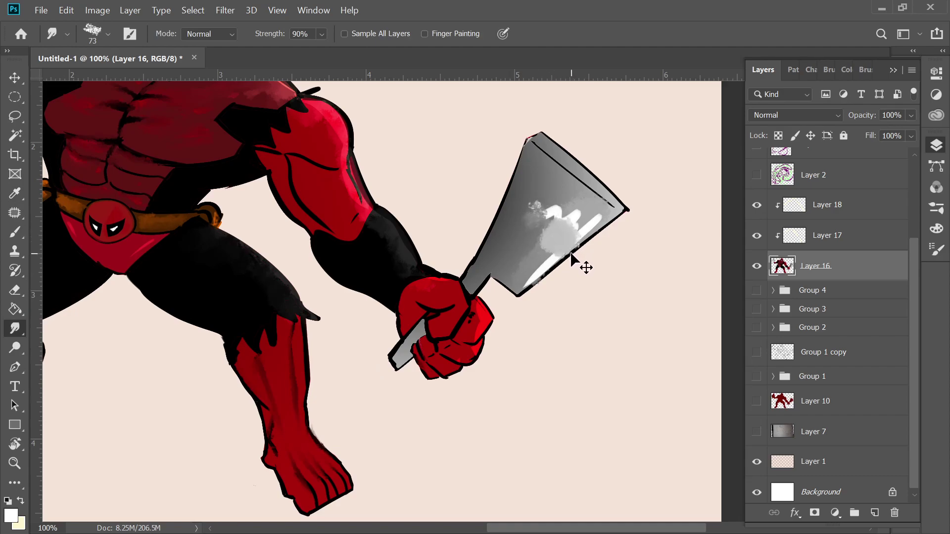
# Step: Blend the white highlights into the lowered axe's gray blade with a 31 px Smudge brush
pyautogui.rightClick(570, 254)
pyautogui.moveTo(661, 297); pyautogui.dragTo(630, 310)
pyautogui.press('Return')
pyautogui.moveTo(549, 255)
pyautogui.mouseDown()
pyautogui.moveTo(562, 240)
pyautogui.moveTo(534, 274)
pyautogui.moveTo(605, 215)
pyautogui.moveTo(570, 233)
pyautogui.moveTo(597, 210)
pyautogui.moveTo(580, 221)
pyautogui.moveTo(581, 211)
pyautogui.moveTo(546, 206)
pyautogui.moveTo(546, 194)
pyautogui.moveTo(537, 204)
pyautogui.moveTo(544, 189)
pyautogui.moveTo(528, 217)
pyautogui.moveTo(568, 229)
pyautogui.moveTo(549, 240)
pyautogui.moveTo(539, 214)
pyautogui.moveTo(544, 234)
pyautogui.moveTo(562, 216)
pyautogui.moveTo(536, 206)
pyautogui.moveTo(530, 186)
pyautogui.moveTo(548, 196)
pyautogui.moveTo(566, 231)
pyautogui.moveTo(535, 203)
pyautogui.moveTo(573, 227)
pyautogui.moveTo(536, 205)
pyautogui.moveTo(569, 217)
pyautogui.mouseUp()
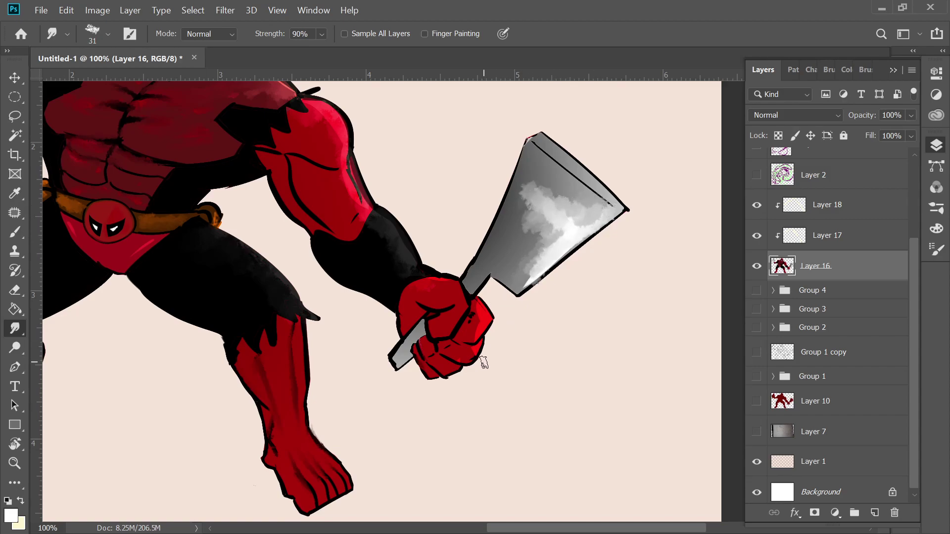
pyautogui.moveTo(527, 281)
pyautogui.mouseDown()
pyautogui.moveTo(555, 245)
pyautogui.moveTo(517, 279)
pyautogui.moveTo(544, 230)
pyautogui.moveTo(546, 254)
pyautogui.moveTo(522, 278)
pyautogui.mouseUp()
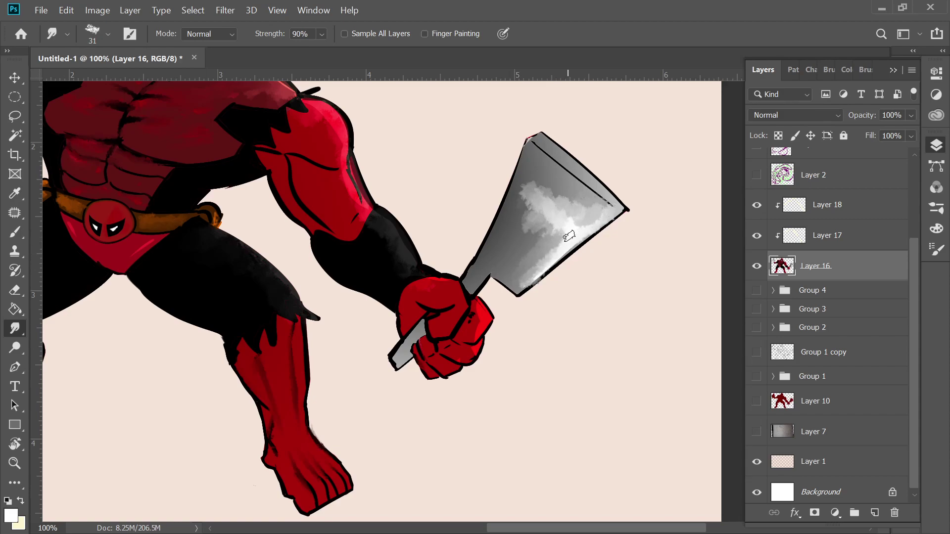
pyautogui.moveTo(575, 237)
pyautogui.mouseDown()
pyautogui.moveTo(519, 288)
pyautogui.moveTo(594, 214)
pyautogui.moveTo(554, 253)
pyautogui.moveTo(574, 221)
pyautogui.moveTo(518, 263)
pyautogui.moveTo(579, 206)
pyautogui.moveTo(511, 267)
pyautogui.moveTo(576, 196)
pyautogui.moveTo(523, 243)
pyautogui.moveTo(563, 186)
pyautogui.moveTo(521, 218)
pyautogui.moveTo(527, 194)
pyautogui.moveTo(496, 243)
pyautogui.moveTo(541, 164)
pyautogui.moveTo(496, 242)
pyautogui.moveTo(536, 172)
pyautogui.moveTo(496, 277)
pyautogui.moveTo(556, 192)
pyautogui.moveTo(506, 245)
pyautogui.moveTo(538, 174)
pyautogui.moveTo(506, 243)
pyautogui.moveTo(518, 202)
pyautogui.moveTo(503, 227)
pyautogui.moveTo(532, 181)
pyautogui.moveTo(517, 233)
pyautogui.moveTo(561, 190)
pyautogui.moveTo(519, 242)
pyautogui.moveTo(575, 192)
pyautogui.moveTo(518, 254)
pyautogui.moveTo(566, 191)
pyautogui.moveTo(517, 248)
pyautogui.moveTo(574, 194)
pyautogui.moveTo(525, 246)
pyautogui.moveTo(577, 196)
pyautogui.moveTo(537, 239)
pyautogui.moveTo(563, 216)
pyautogui.moveTo(549, 230)
pyautogui.moveTo(571, 222)
pyautogui.moveTo(572, 190)
pyautogui.moveTo(544, 227)
pyautogui.moveTo(585, 208)
pyautogui.mouseUp()
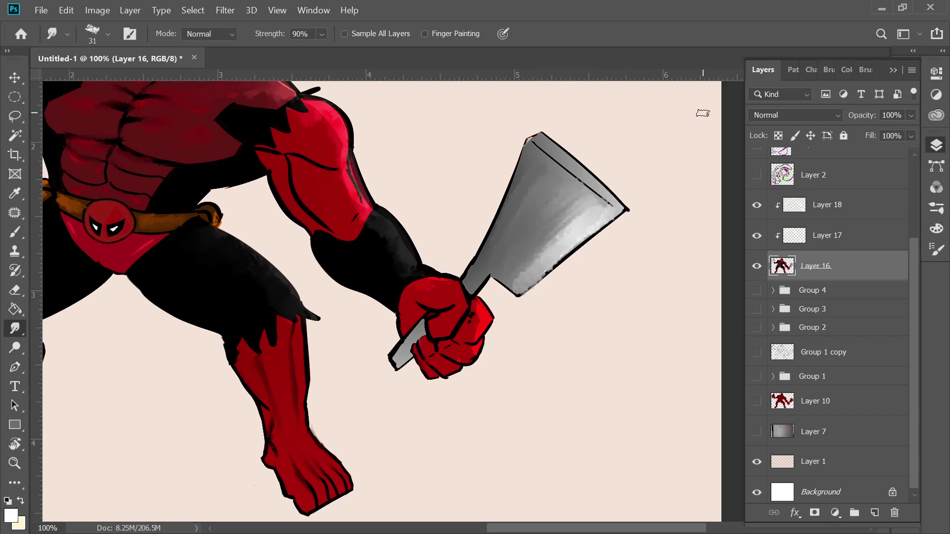
# Step: Examine the whole figure and its legs up close to review the shading
pyautogui.hotkey('ctrl', '-')
pyautogui.hotkey('ctrl', '-')
pyautogui.hotkey('ctrl', '-')
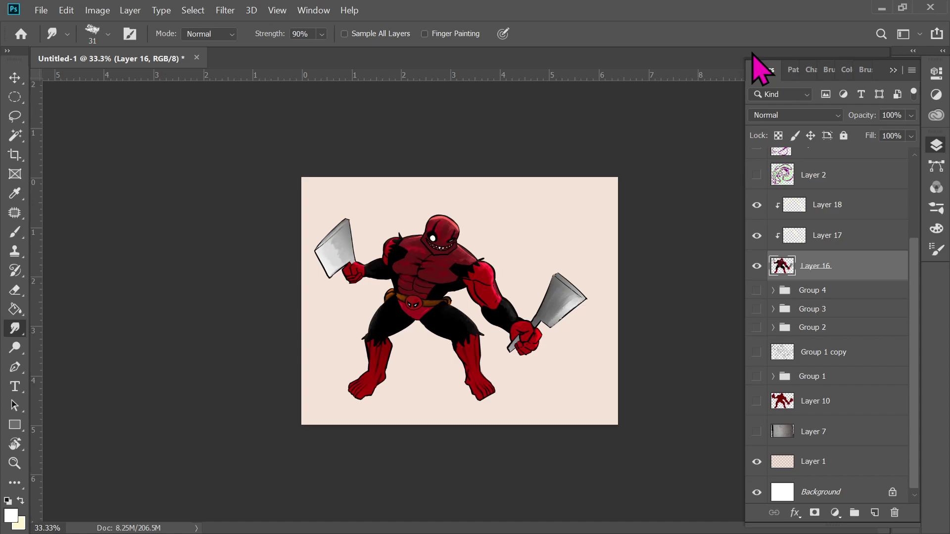
pyautogui.hotkey('ctrl', '1')
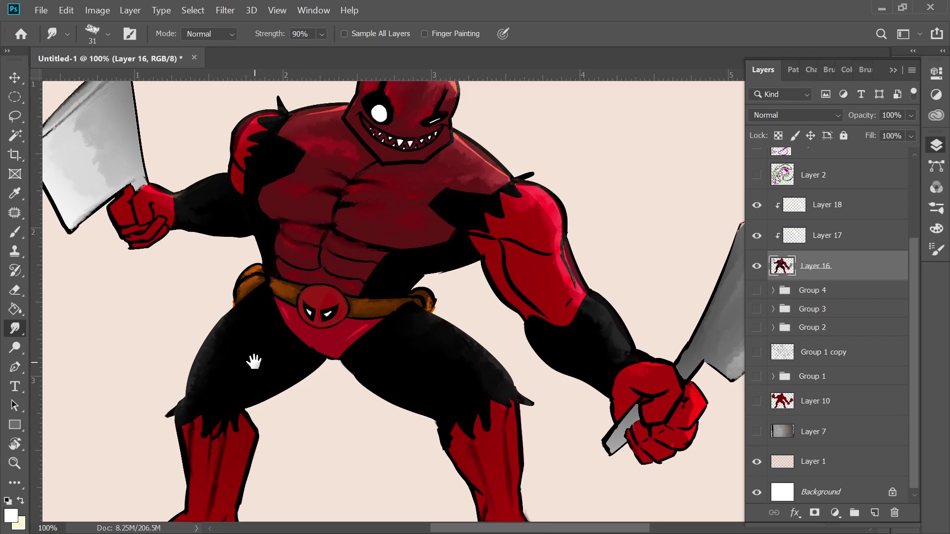
pyautogui.moveTo(253, 358); pyautogui.dragTo(290, 239)
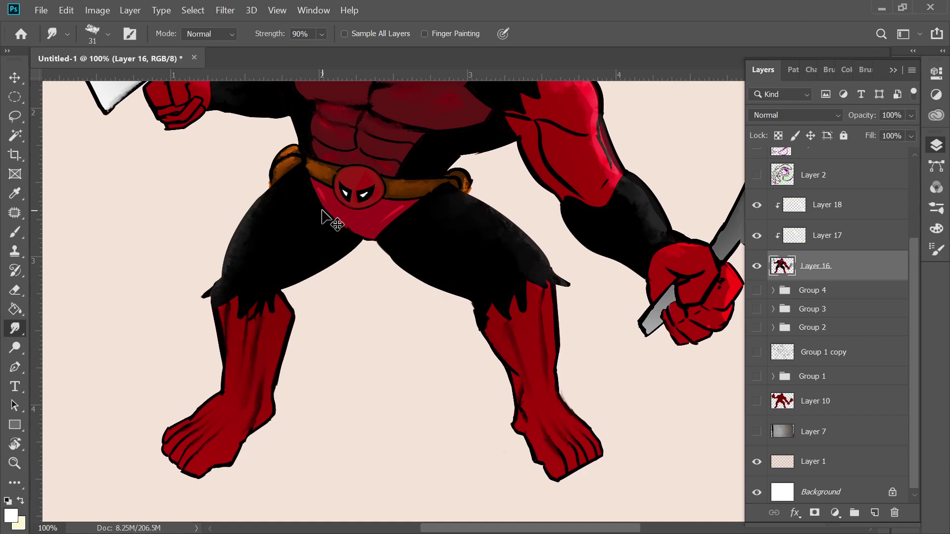
pyautogui.hotkey('ctrl', '-')
pyautogui.hotkey('ctrl', '-')
pyautogui.hotkey('ctrl', '-')
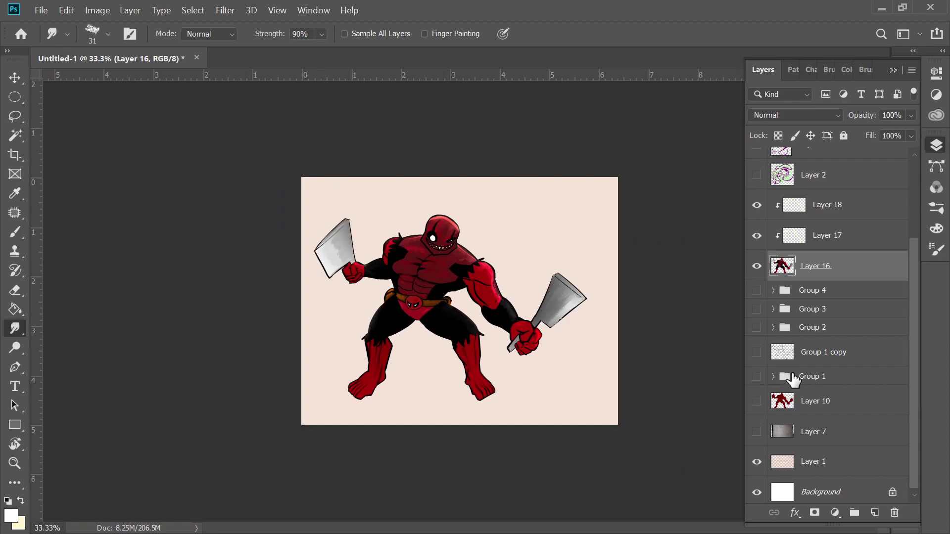
# Step: Add a new layer directly beneath Layer 16 and above Group 4
pyautogui.click(874, 513)
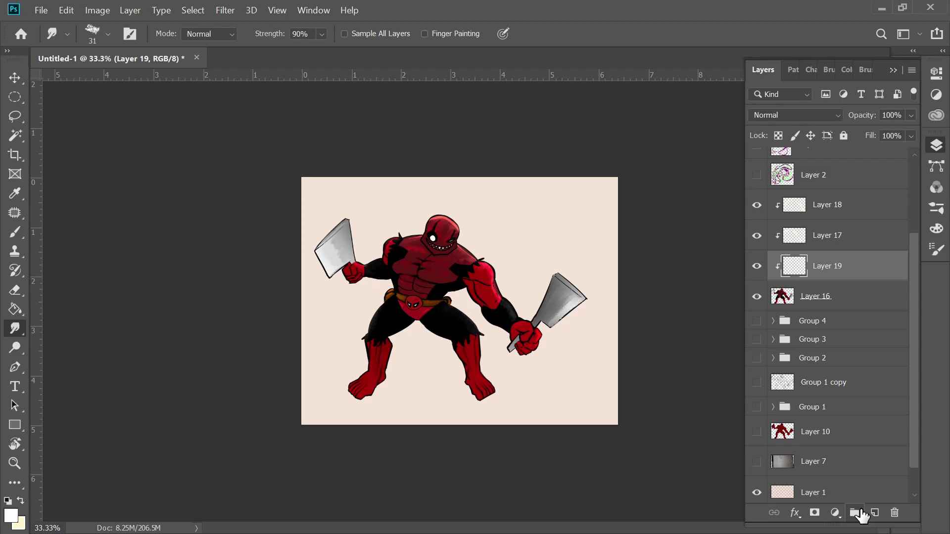
pyautogui.hotkey('ctrl', 'z')
pyautogui.click(809, 291)
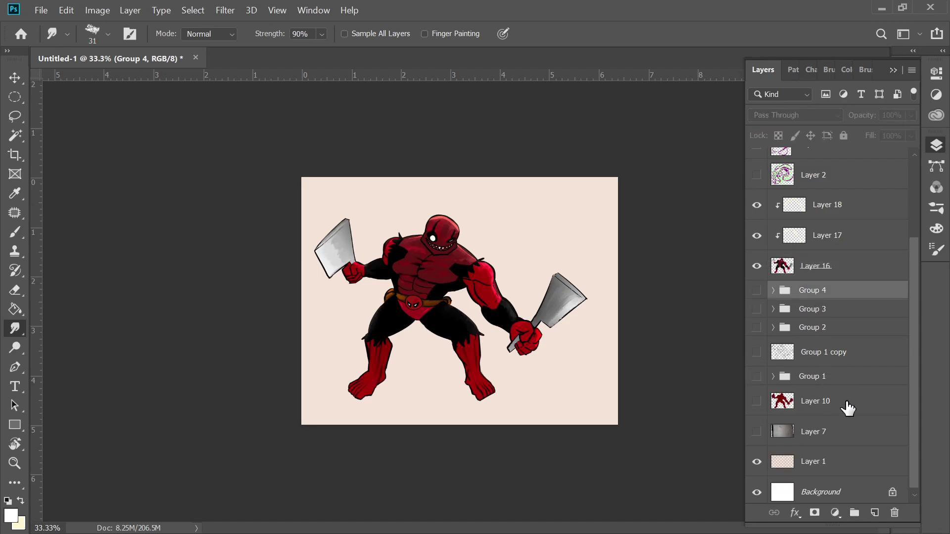
pyautogui.click(874, 513)
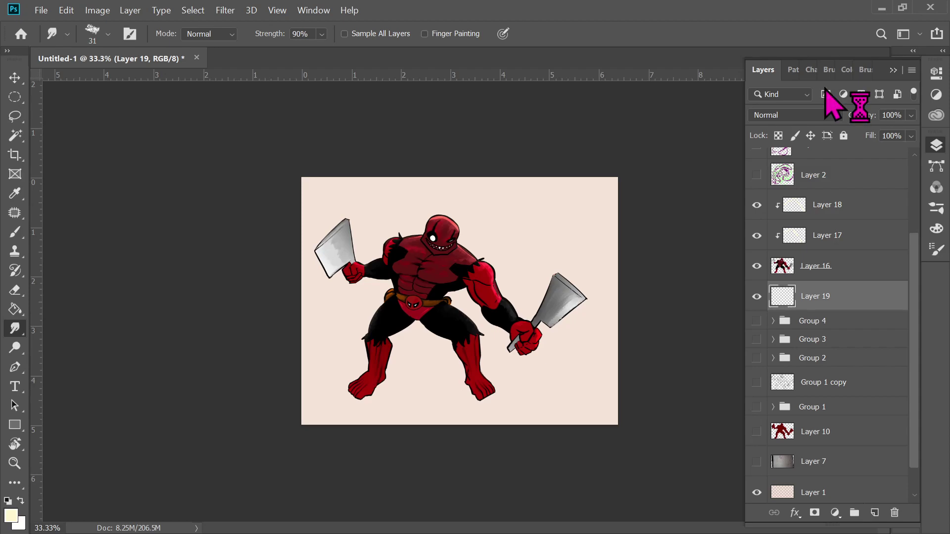
# Step: Fill Layer 19 behind the figure with golden orange, hue 42, saturation 100%, brightness 91%
pyautogui.click(847, 70)
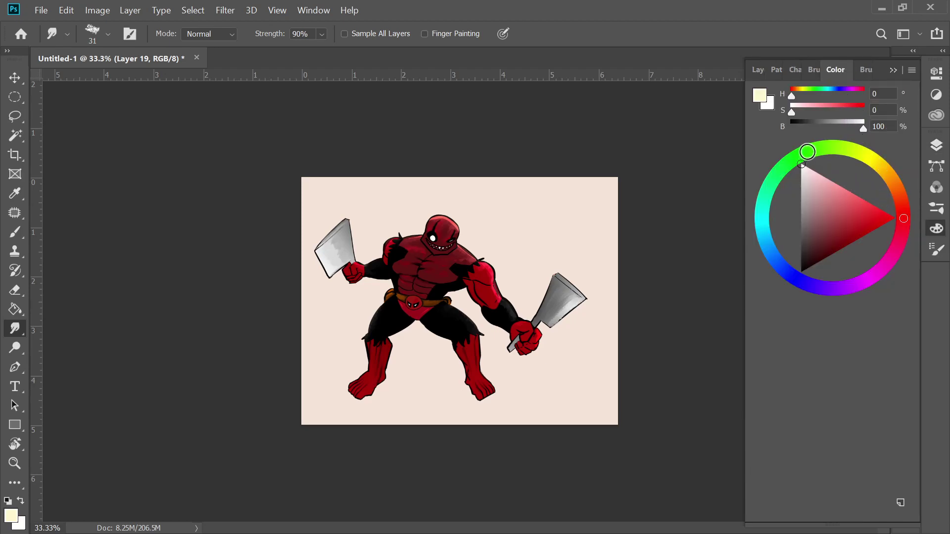
pyautogui.click(881, 170)
pyautogui.moveTo(881, 170); pyautogui.dragTo(885, 170)
pyautogui.moveTo(802, 163); pyautogui.dragTo(896, 233)
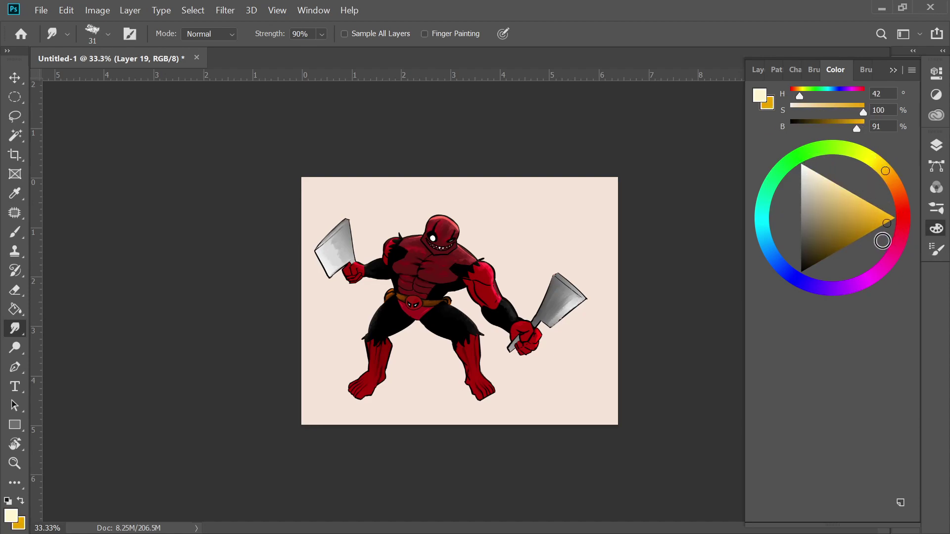
pyautogui.press('g')
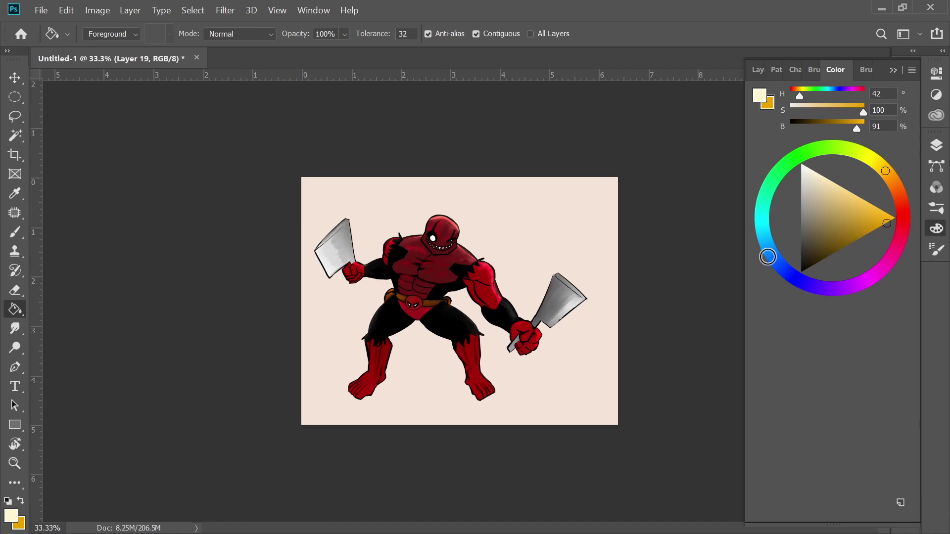
pyautogui.press('c')
pyautogui.press('x')
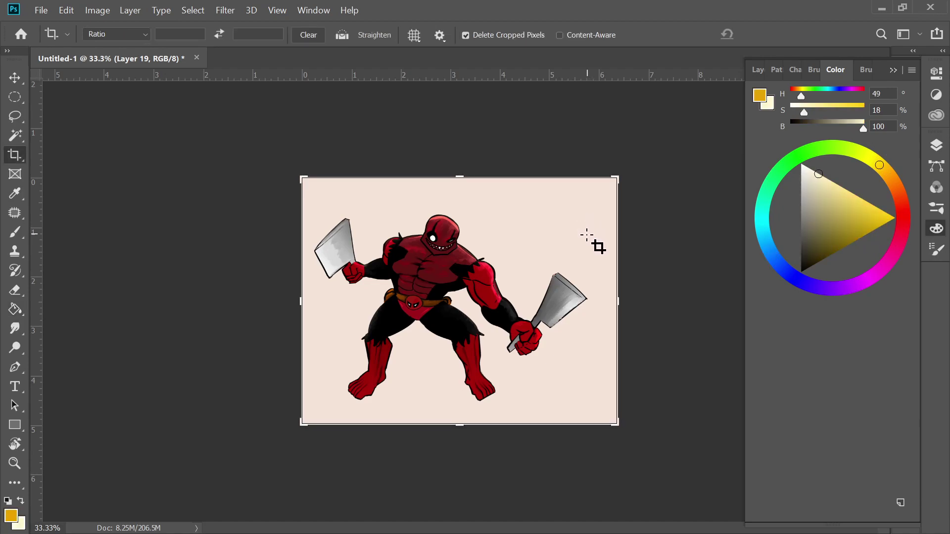
pyautogui.press('g')
pyautogui.click(581, 253)
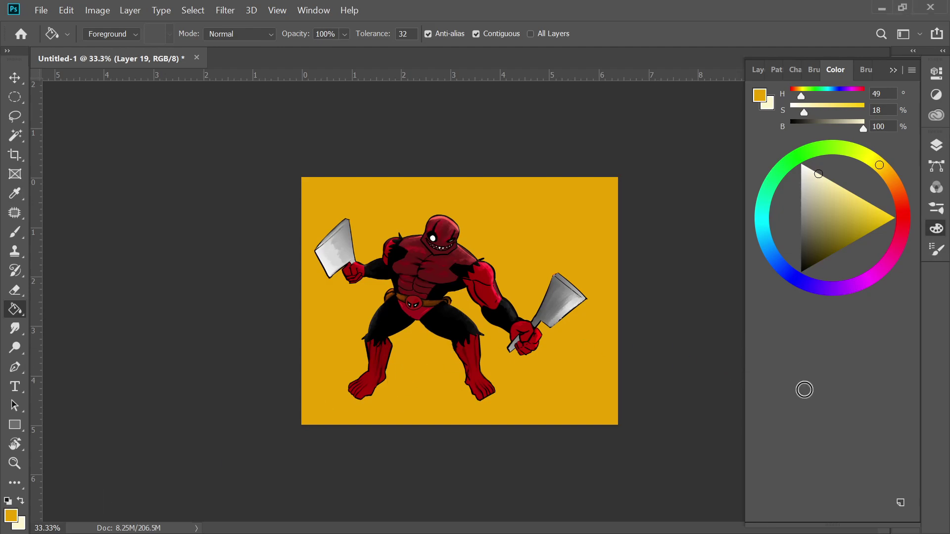
# Step: Group the layers from Layer 18 down to Layer 19 into a new layer group
pyautogui.click(935, 146)
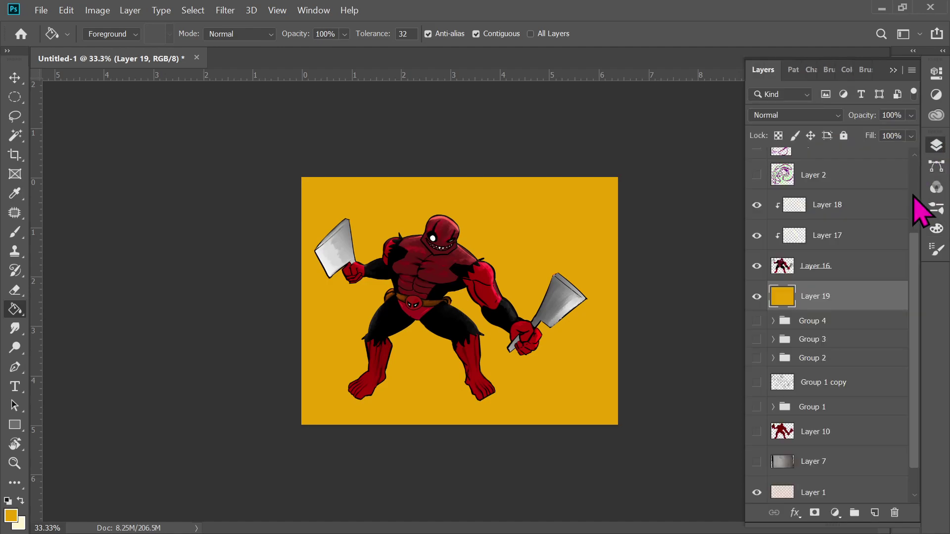
pyautogui.click(813, 211)
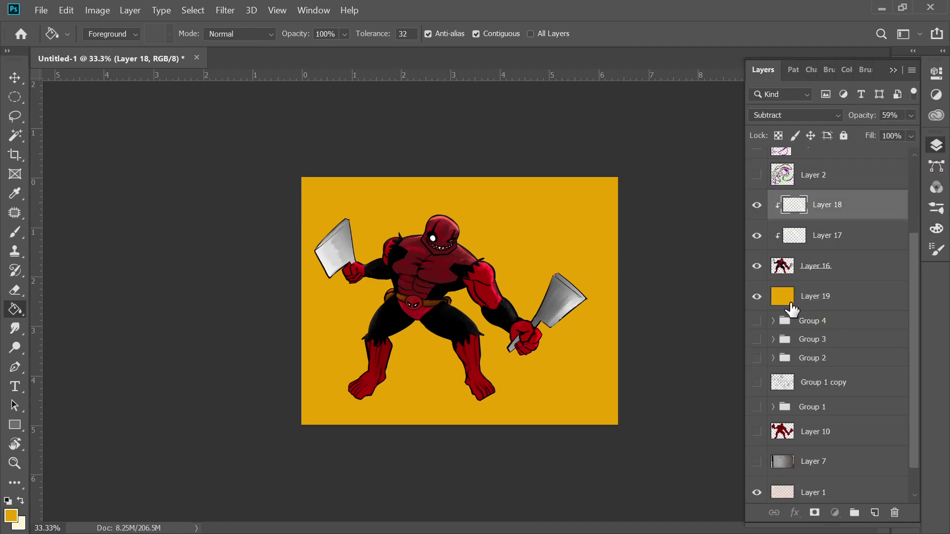
pyautogui.keyDown('shift'); pyautogui.click(788, 308); pyautogui.keyUp('shift')
pyautogui.moveTo(824, 216); pyautogui.dragTo(854, 512)
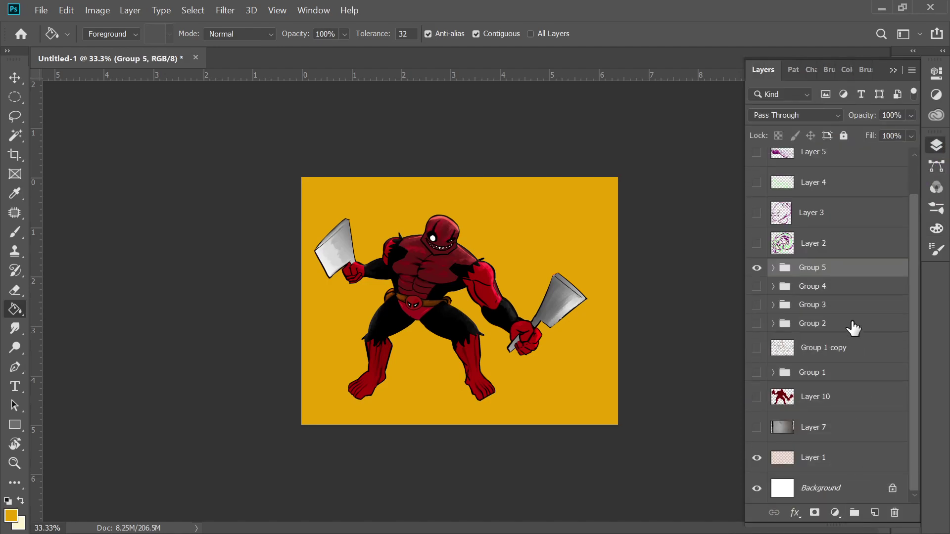
# Step: Paste the Deadpool reference picture on a new layer, scaled to about 30% and placed near the canvas's upper edge beside the head
pyautogui.click(875, 513)
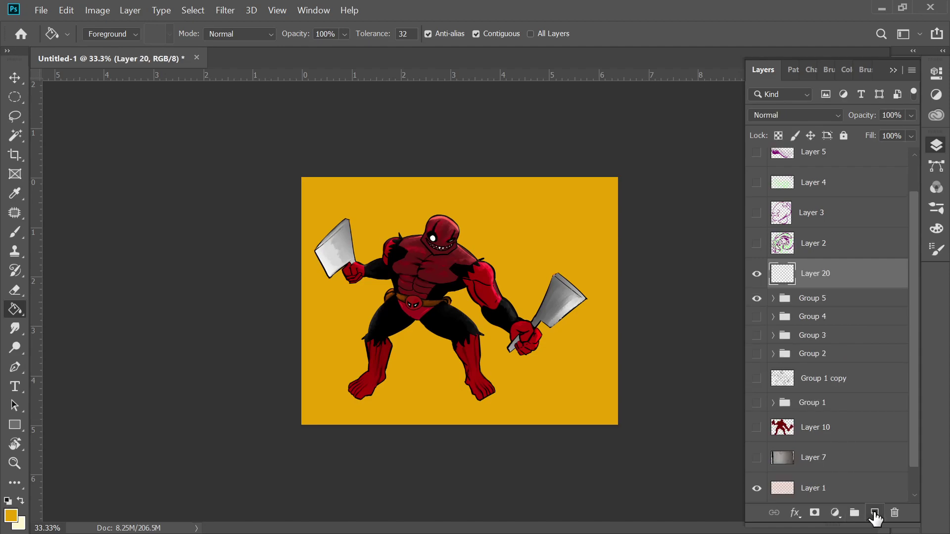
pyautogui.hotkey('ctrl', 'v')
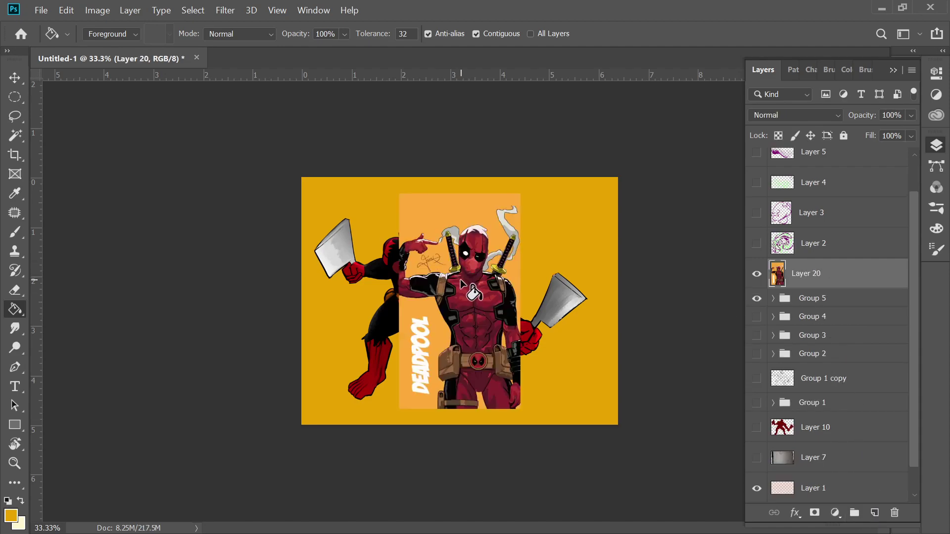
pyautogui.hotkey('ctrl', 't')
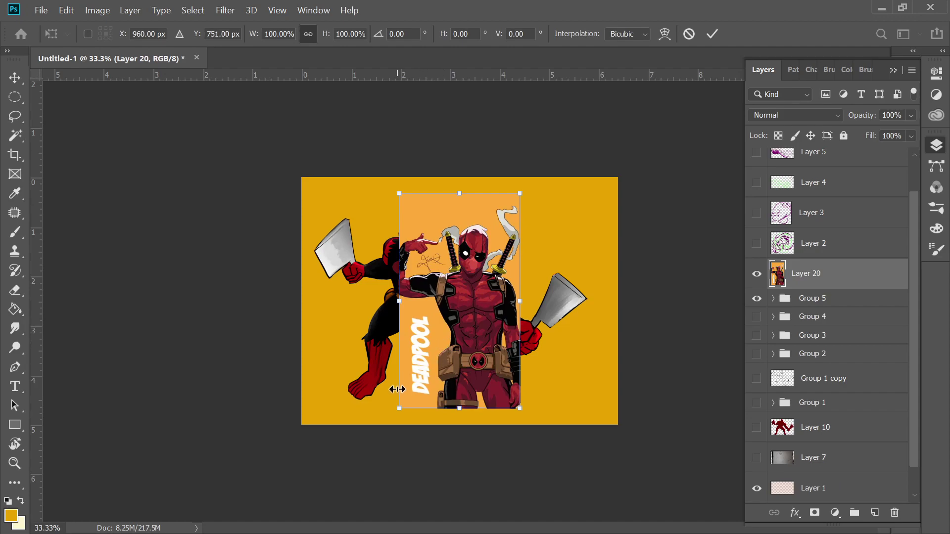
pyautogui.moveTo(394, 413); pyautogui.dragTo(526, 269)
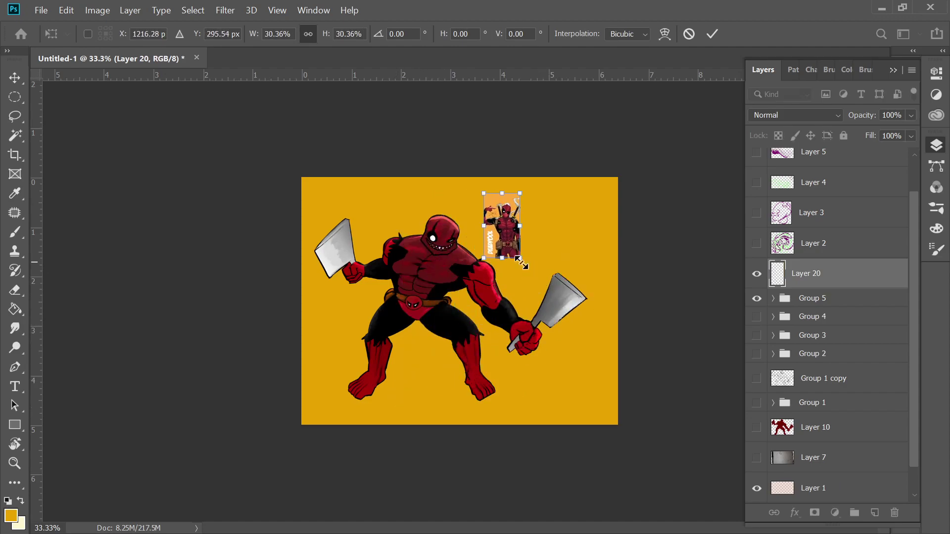
pyautogui.moveTo(505, 228); pyautogui.dragTo(505, 209)
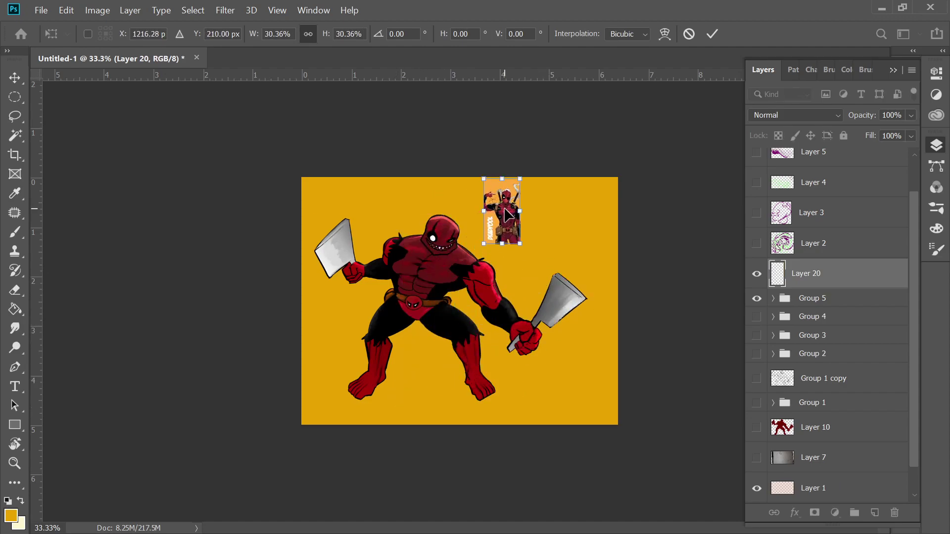
pyautogui.press('Return')
pyautogui.press('g')
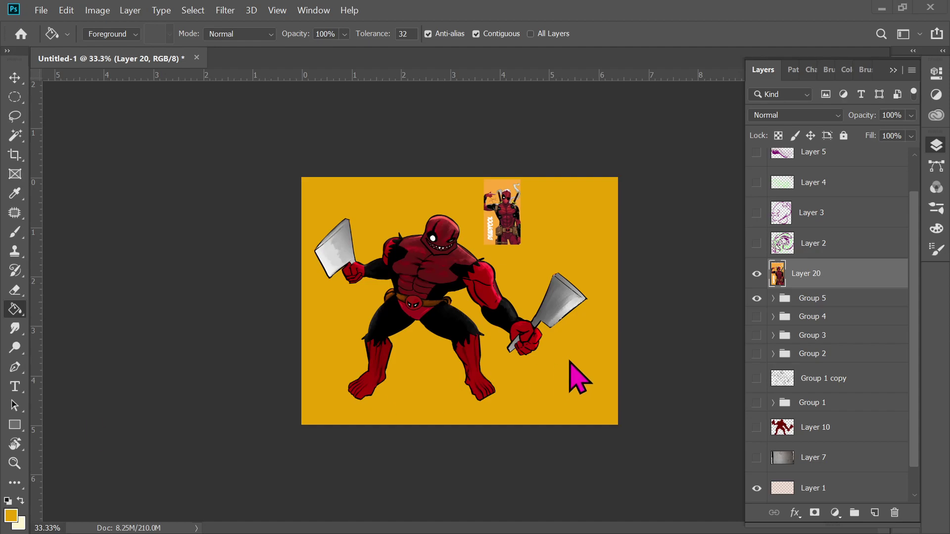
# Step: Paste the Hulk reference picture onto its own layer above Layer 20
pyautogui.hotkey('ctrl', 'v')
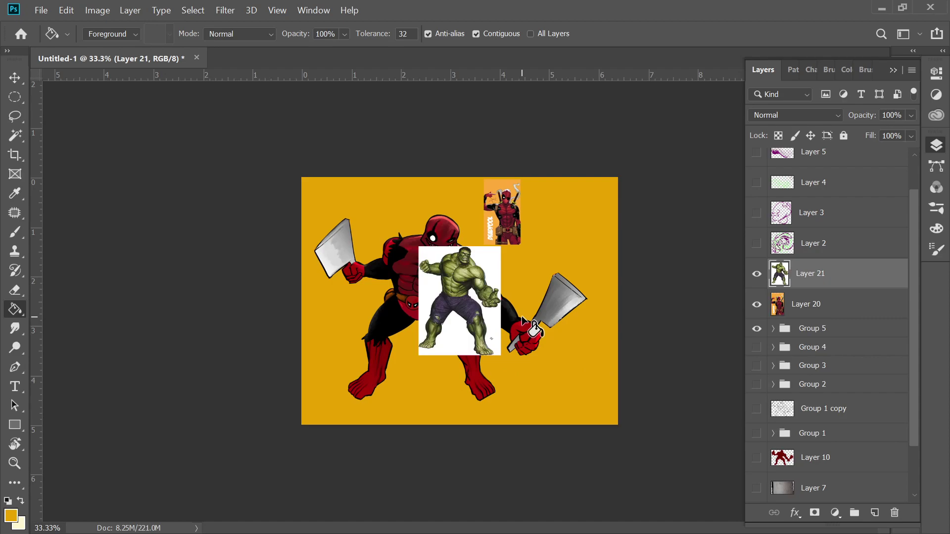
pyautogui.hotkey('ctrl', 't')
pyautogui.moveTo(420, 357)
pyautogui.mouseDown()
pyautogui.moveTo(490, 336)
pyautogui.moveTo(577, 286)
pyautogui.mouseUp()
pyautogui.press('Escape')
pyautogui.press('g')
# Step: Scale the Hulk picture to about 49% and place it in the canvas's upper right corner
pyautogui.hotkey('ctrl', 't')
pyautogui.moveTo(417, 355); pyautogui.dragTo(579, 219)
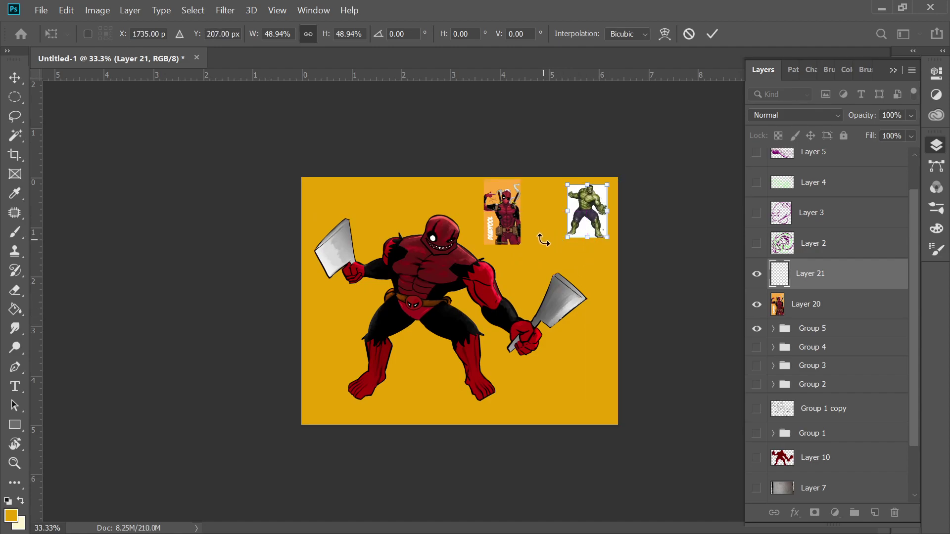
pyautogui.press('Return')
pyautogui.press('g')
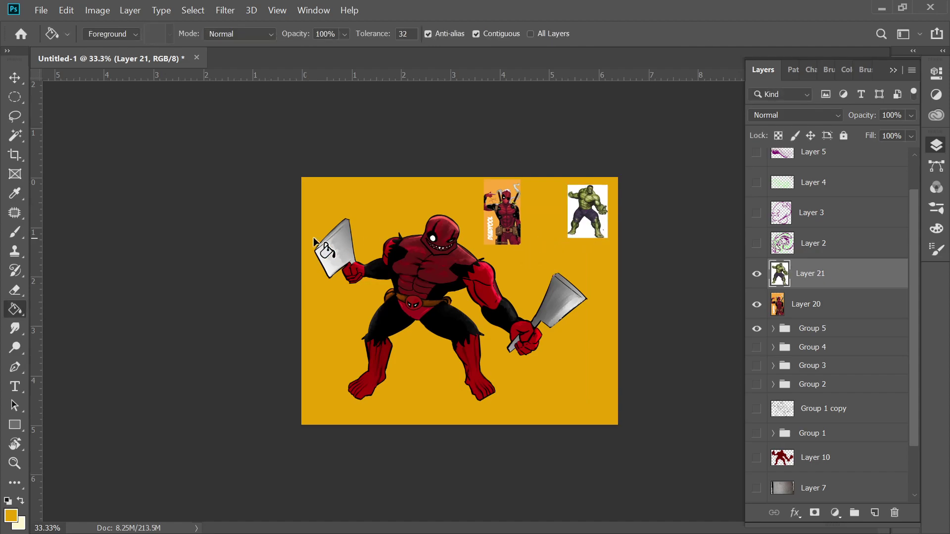
# Step: Make a plus-shaped rectangular selection between the Deadpool and Hulk pictures
pyautogui.moveTo(15, 97); pyautogui.dragTo(54, 94)
pyautogui.moveTo(534, 197)
pyautogui.mouseDown()
pyautogui.moveTo(547, 234)
pyautogui.moveTo(541, 217)
pyautogui.moveTo(561, 220)
pyautogui.mouseUp()
pyautogui.click(525, 213)
pyautogui.press('shift')
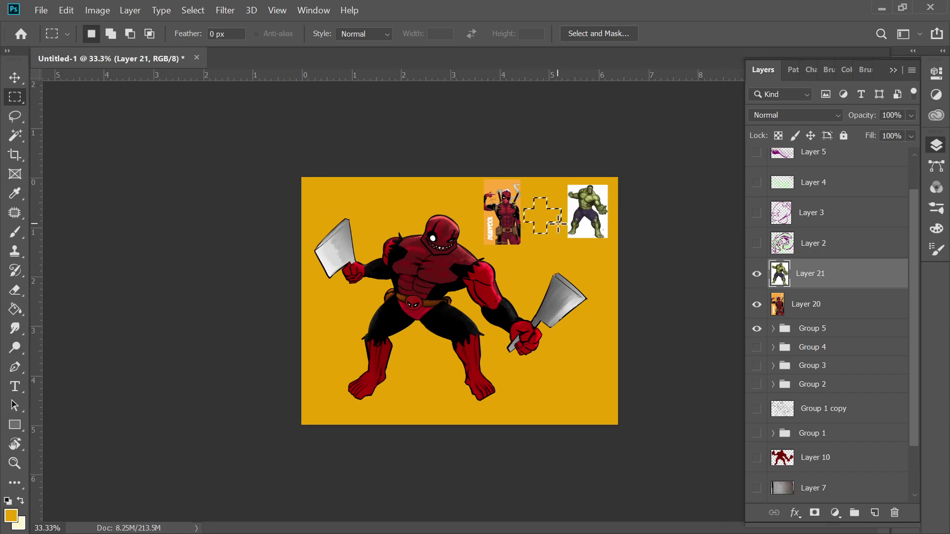
# Step: Fill the plus-shaped selection with dark red sampled from the character's shoulder and clear the selection
pyautogui.press('b')
pyautogui.keyDown('alt'); pyautogui.click(479, 275); pyautogui.keyUp('alt')
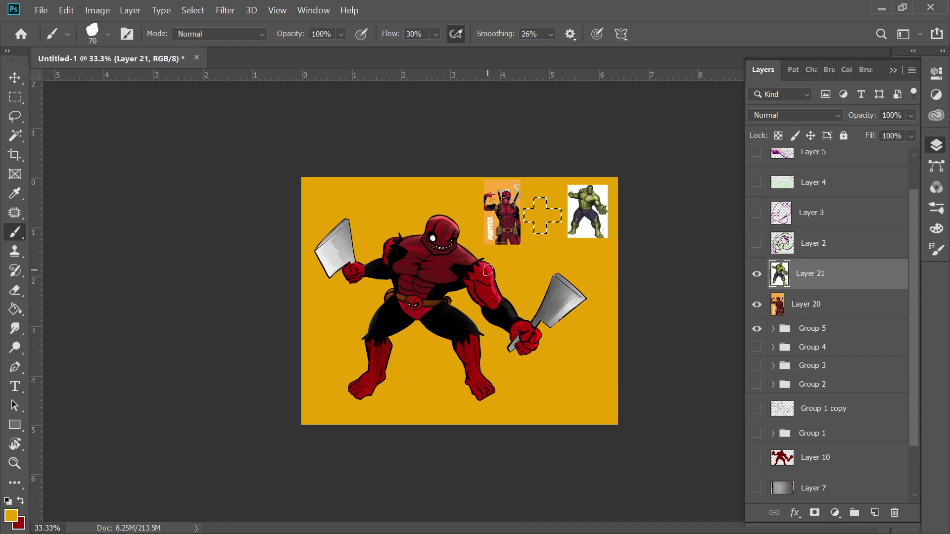
pyautogui.press('x')
pyautogui.press('g')
pyautogui.click(542, 209)
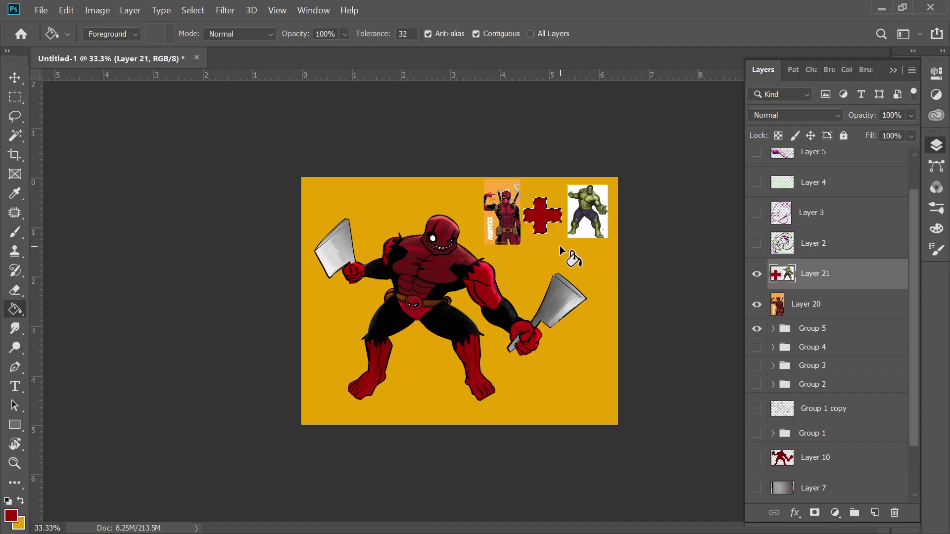
pyautogui.hotkey('ctrl', 'd')
# Step: Trim the outer end of the plus sign's right arm with a rectangular selection and clear the selection
pyautogui.click(15, 97)
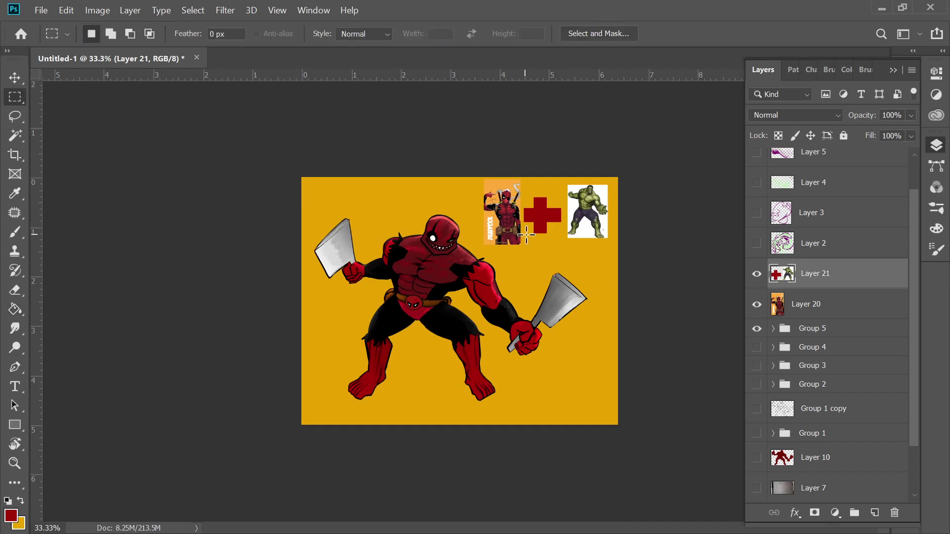
pyautogui.moveTo(556, 203); pyautogui.dragTo(567, 240)
pyautogui.press('Delete')
pyautogui.hotkey('ctrl', 'd')
pyautogui.hotkey('ctrl', '+')
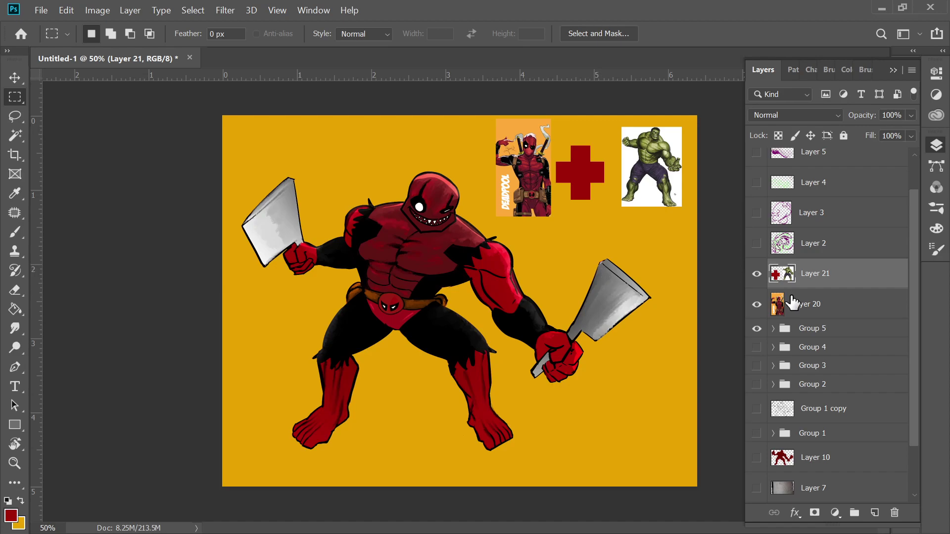
# Step: Group Layer 21 and Layer 20 together and name the group "dead pool + hulk"
pyautogui.keyDown('shift'); pyautogui.click(807, 304); pyautogui.keyUp('shift')
pyautogui.moveTo(806, 304); pyautogui.dragTo(857, 498)
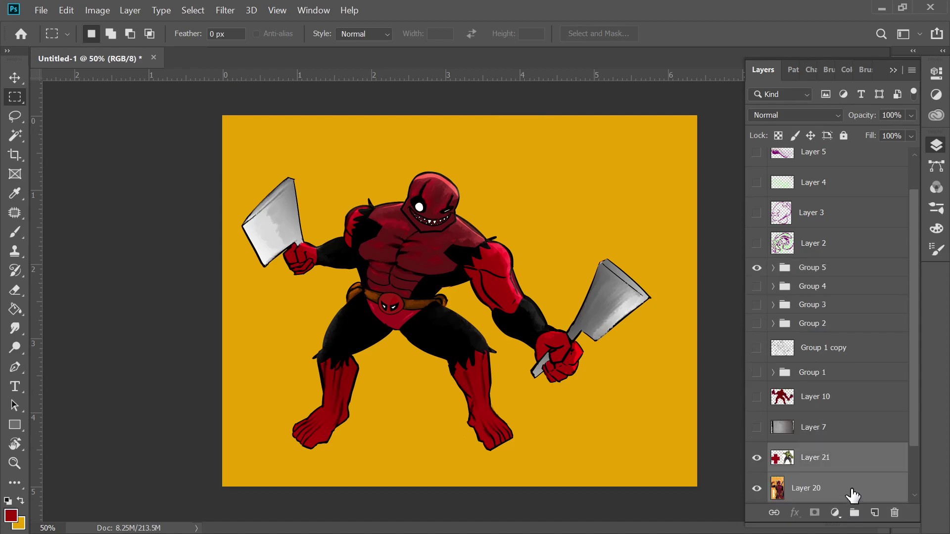
pyautogui.hotkey('ctrl', 'z')
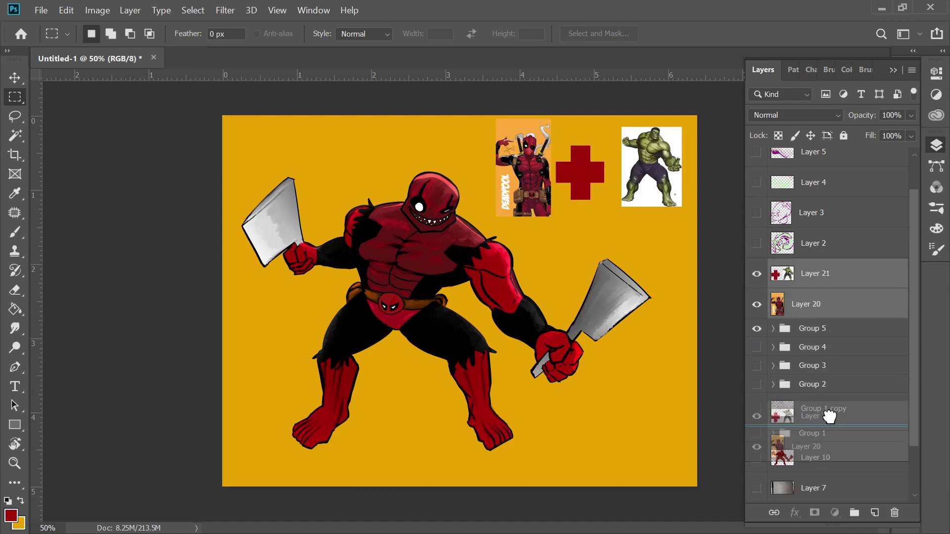
pyautogui.click(853, 512)
pyautogui.doubleClick(814, 268)
pyautogui.write('dead pool')
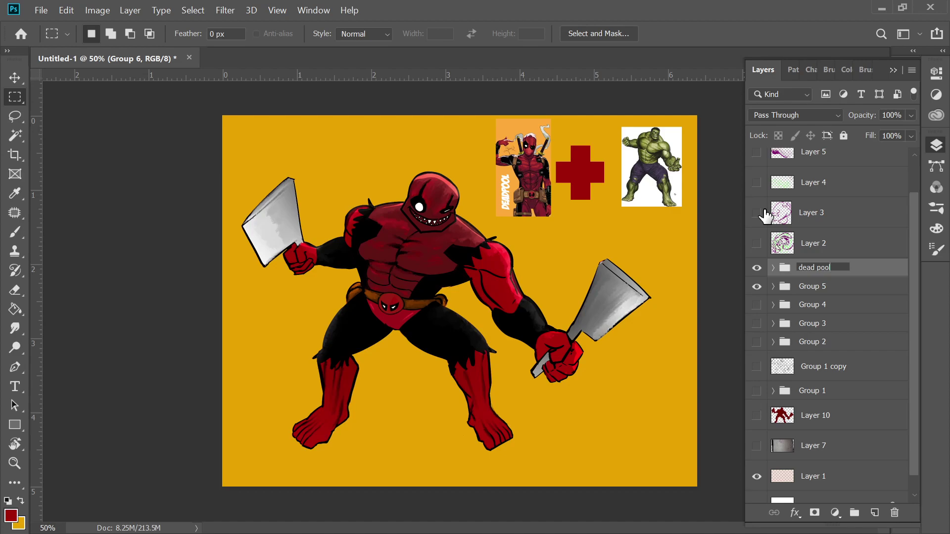
pyautogui.write('hulk')
pyautogui.press('Return')
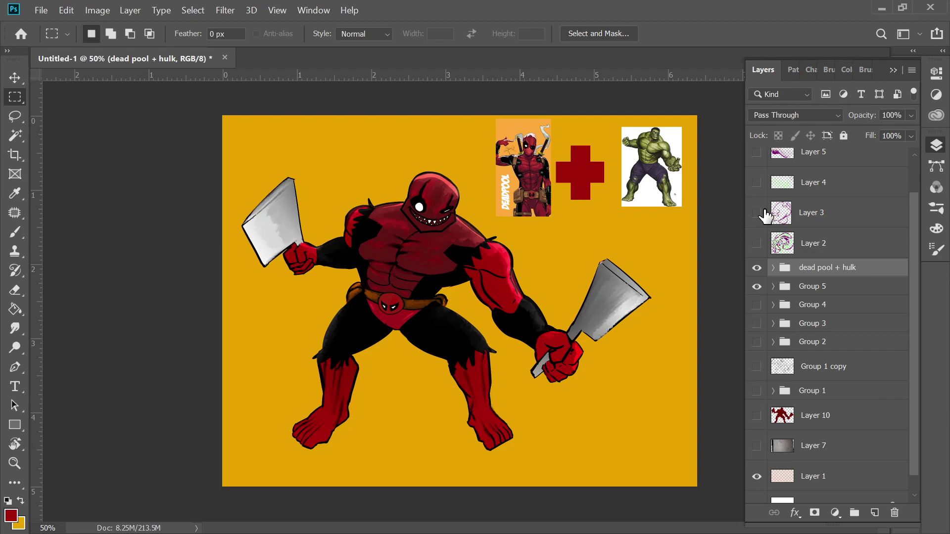
# Step: Save the document in the cyborg folder as hulk+deadpool.psd, replacing the existing file
pyautogui.hotkey('ctrl', 's')
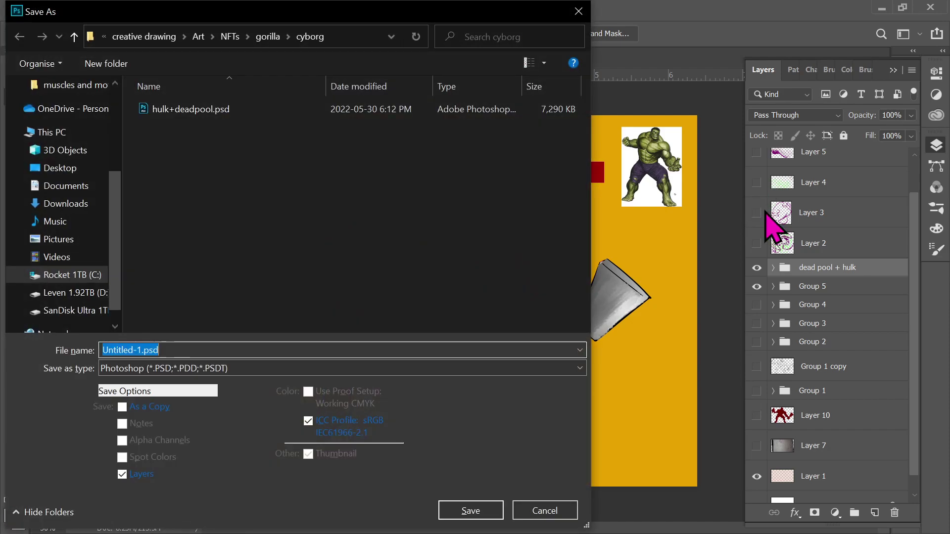
pyautogui.click(470, 113)
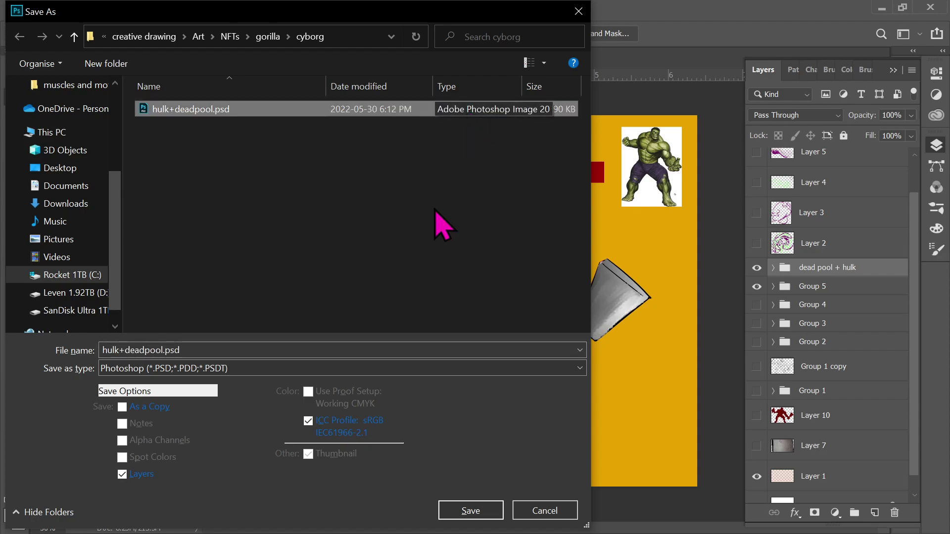
pyautogui.click(451, 508)
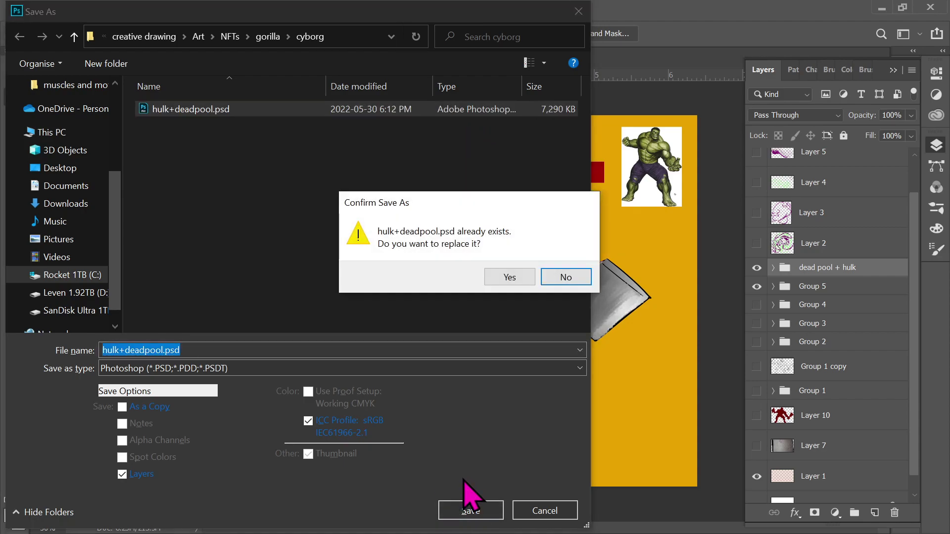
pyautogui.click(506, 283)
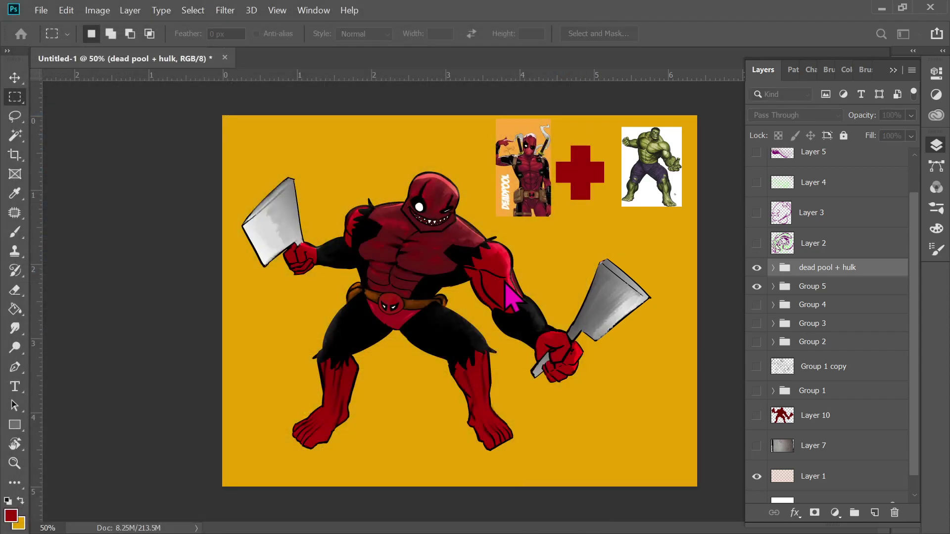